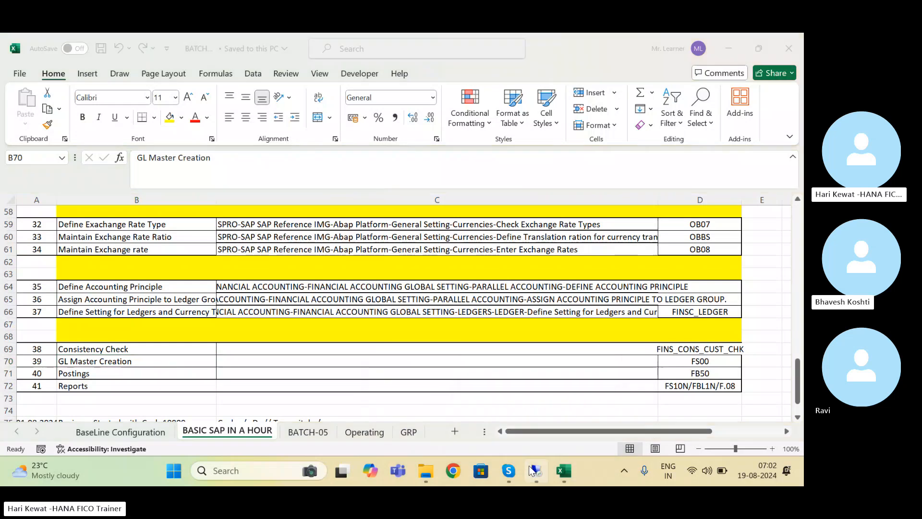
Step: Minimize the remote SAP session to get back to the Excel workbook
left_click(535, 470)
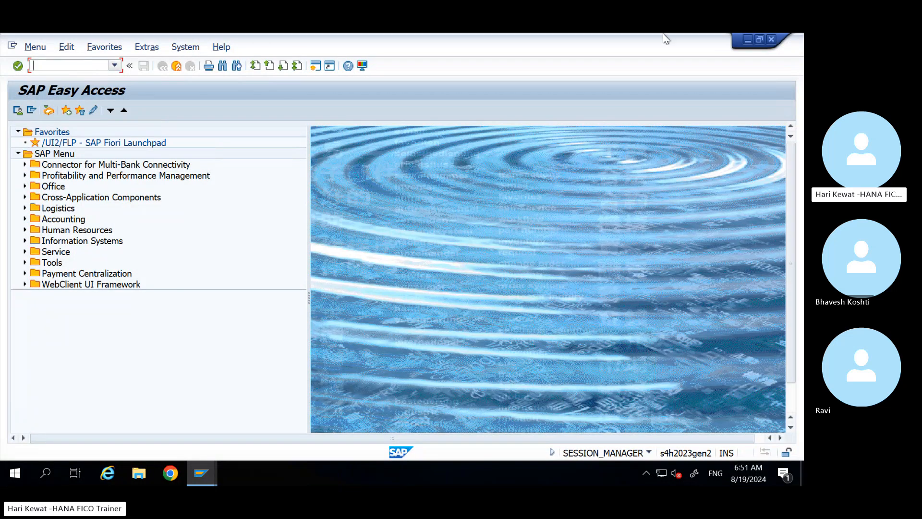
mouse_move(663, 33)
left_click(707, 44)
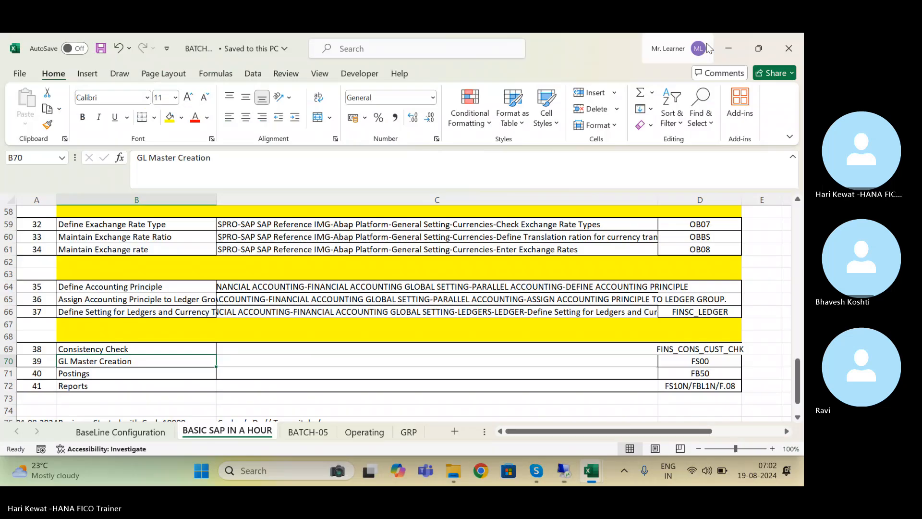
left_click(312, 432)
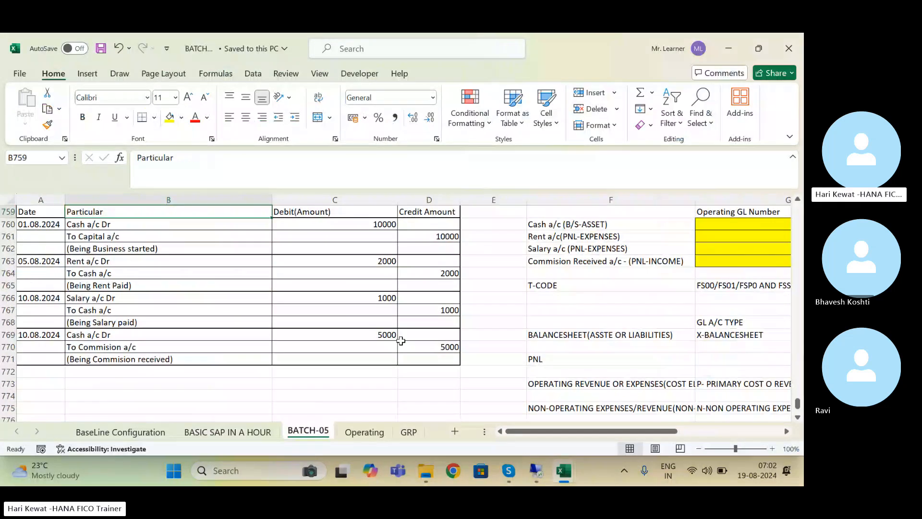
left_click(567, 279)
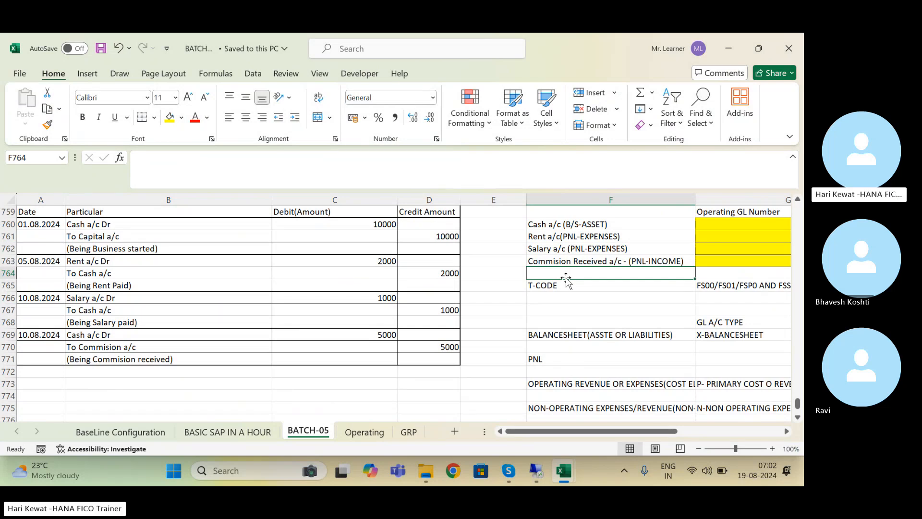
key("Down")
key("Down")
key("Down")
key("Down")
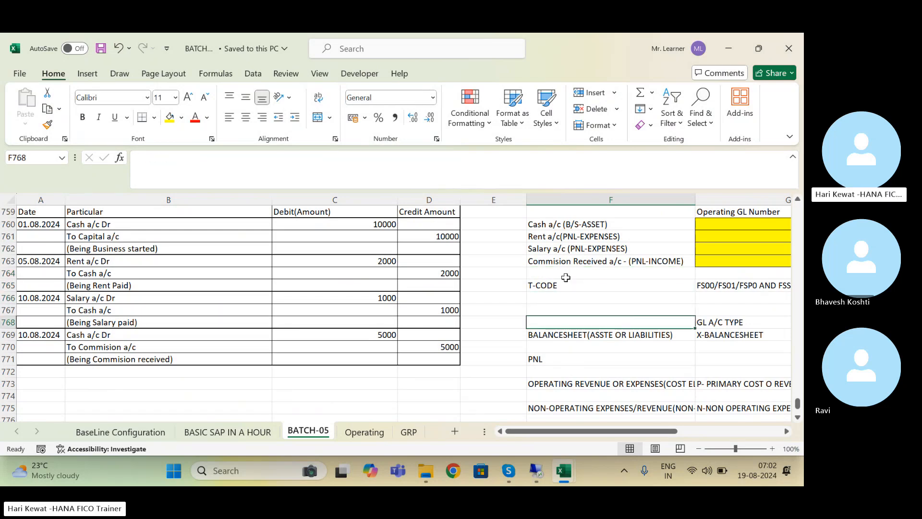
key("Right")
key("Right")
key("Up")
key("Up")
key("Up")
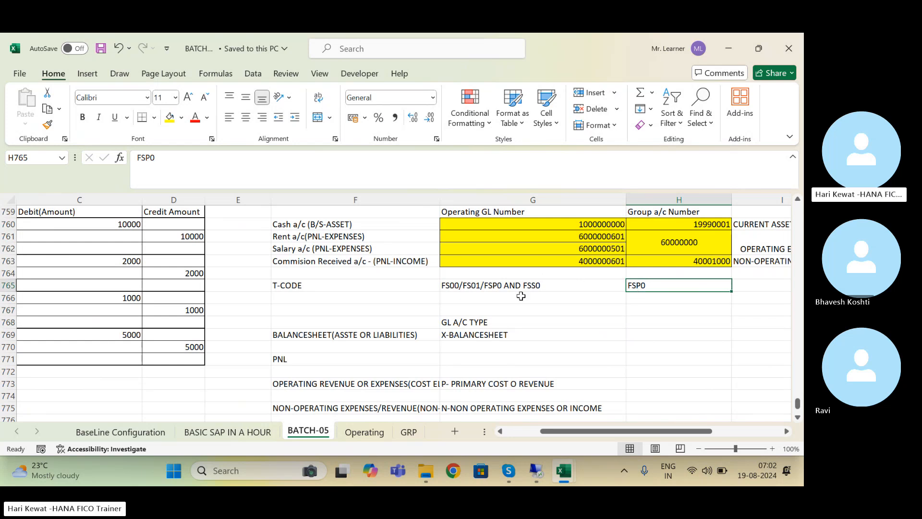
left_click(40, 403)
key("Left")
key("Left")
key("Down")
key("Down")
key("Down")
key("Down")
key("Down")
key("Down")
key("Down")
key("Down")
key("Down")
key("Down")
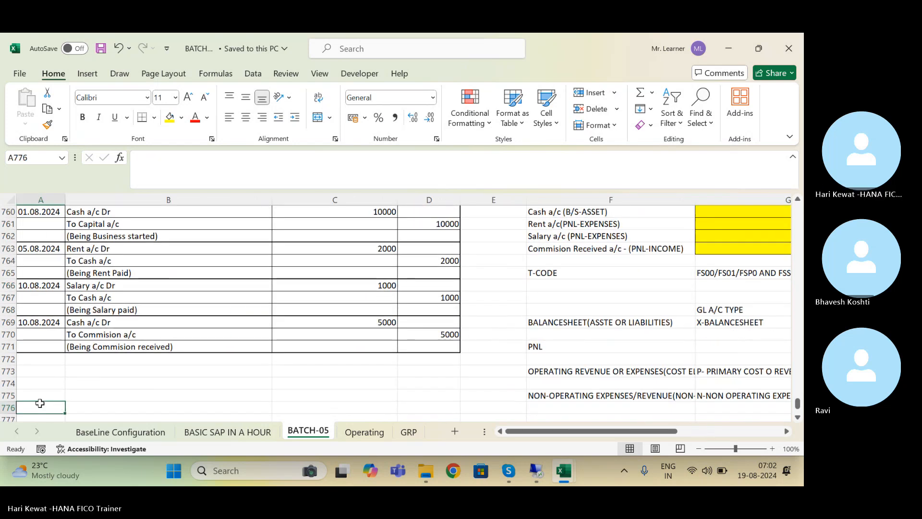
scroll(40, 403, "down", 2)
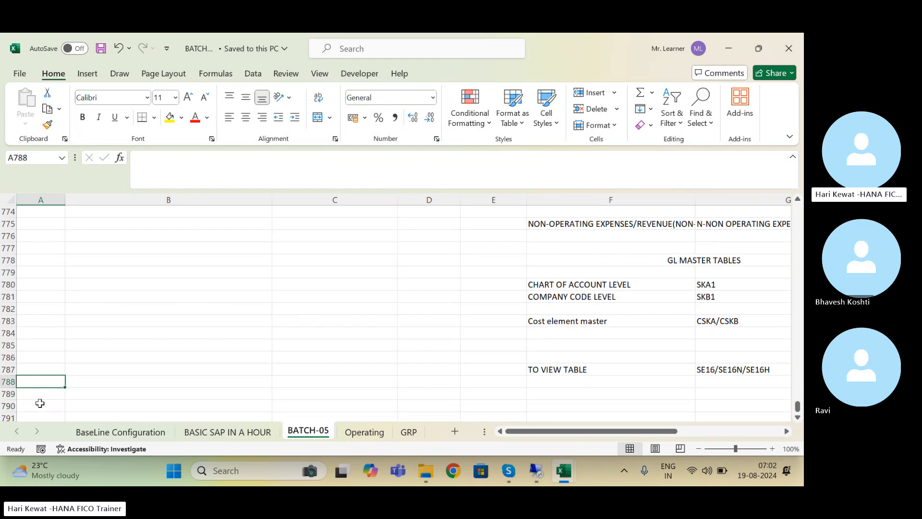
key("Up")
key("Up")
key("Up")
key("Up")
key("Up")
key("Up")
key("Up")
key("Up")
key("Up")
key("Up")
key("Up")
key("Up")
key("Up")
key("Up")
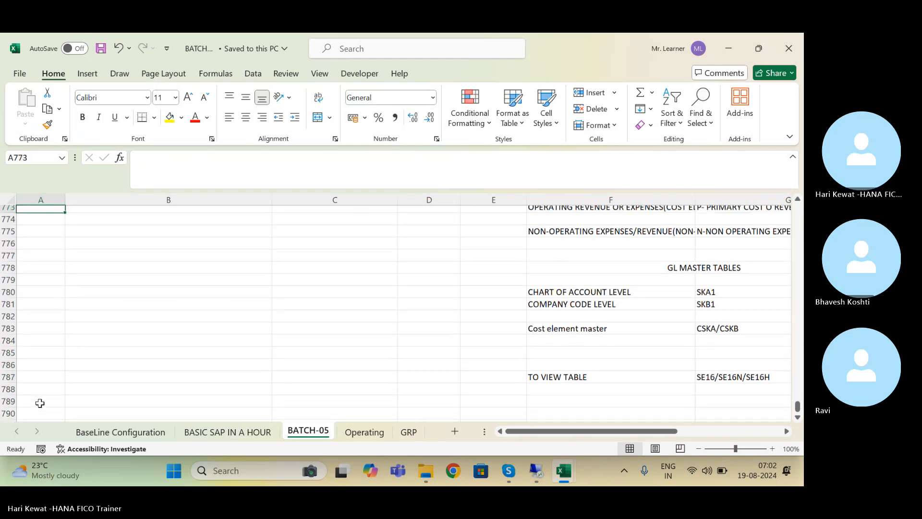
key("Down")
key("Down")
key("Down")
key("Down")
key("Down")
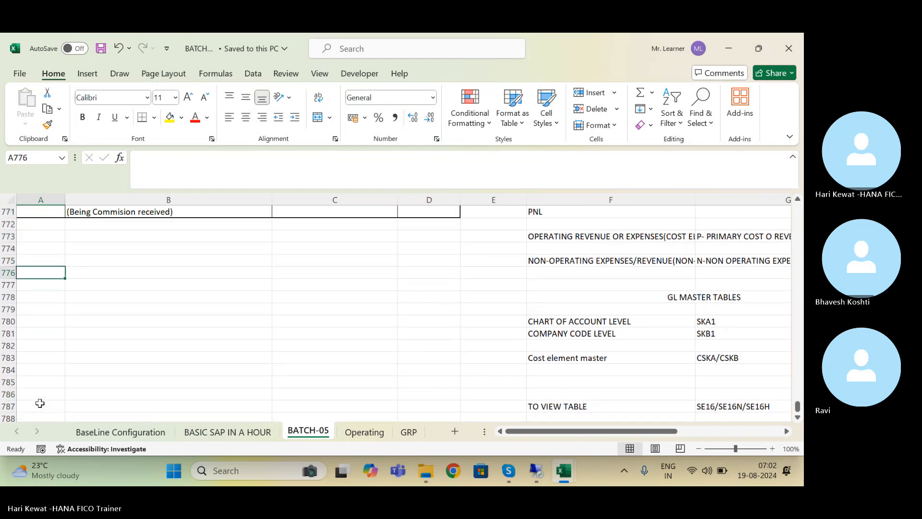
Step: Enter 'Group/Alternative GL Number' in A776 with the T-code FSP0 beside it in B776
type("Grou")
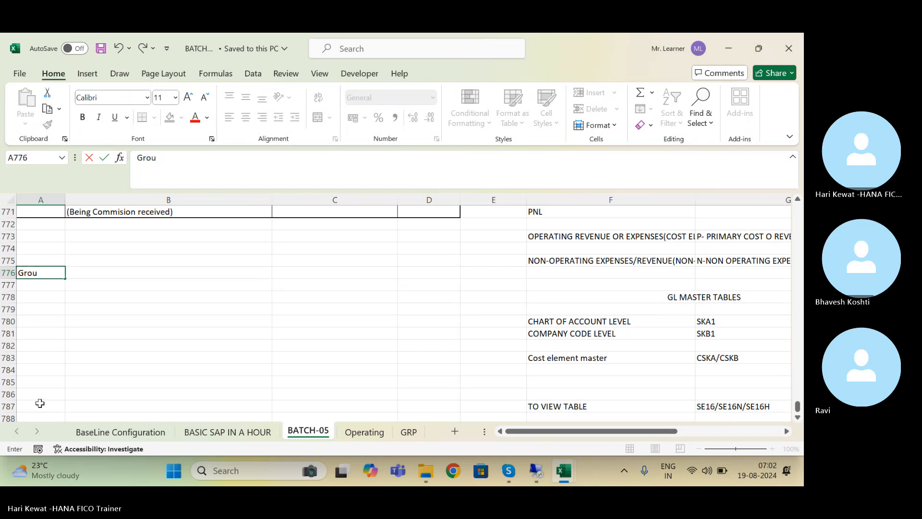
type("p/")
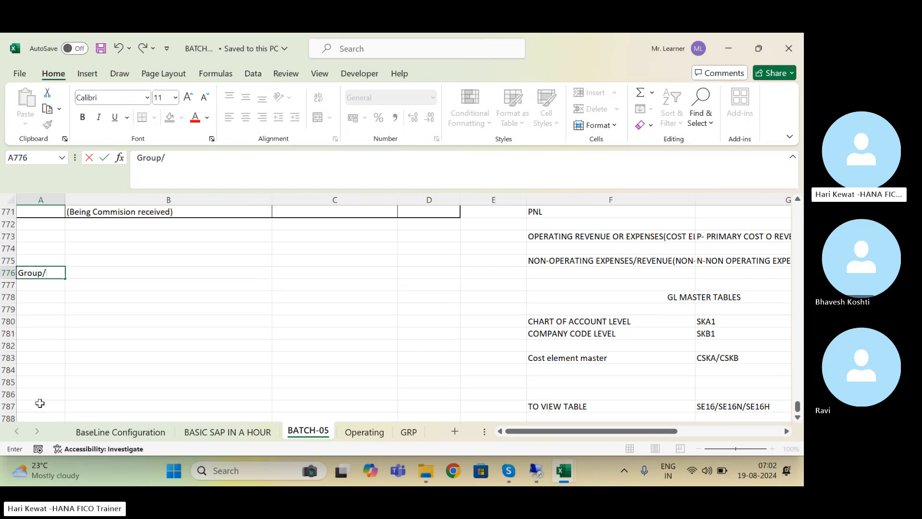
type("Alternative GL")
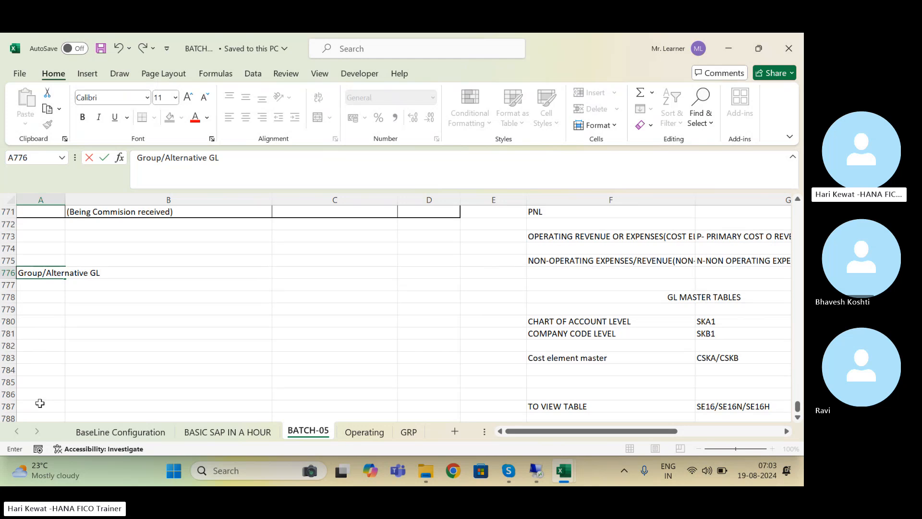
type(" Number")
key("Tab")
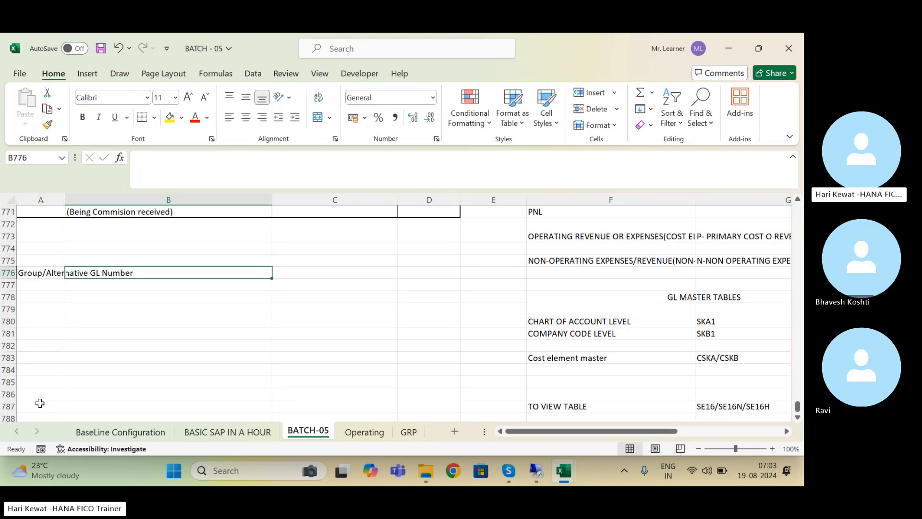
type("FSP0")
key("Return")
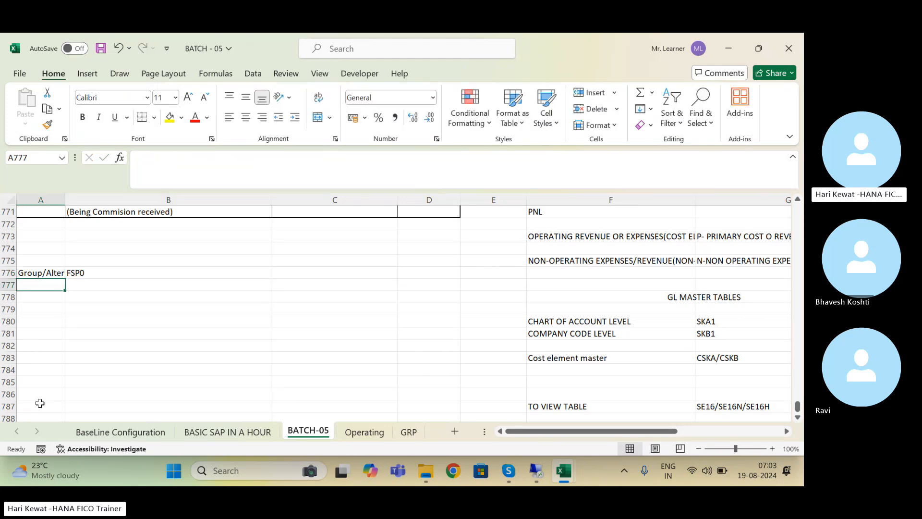
key("Right")
key("Up")
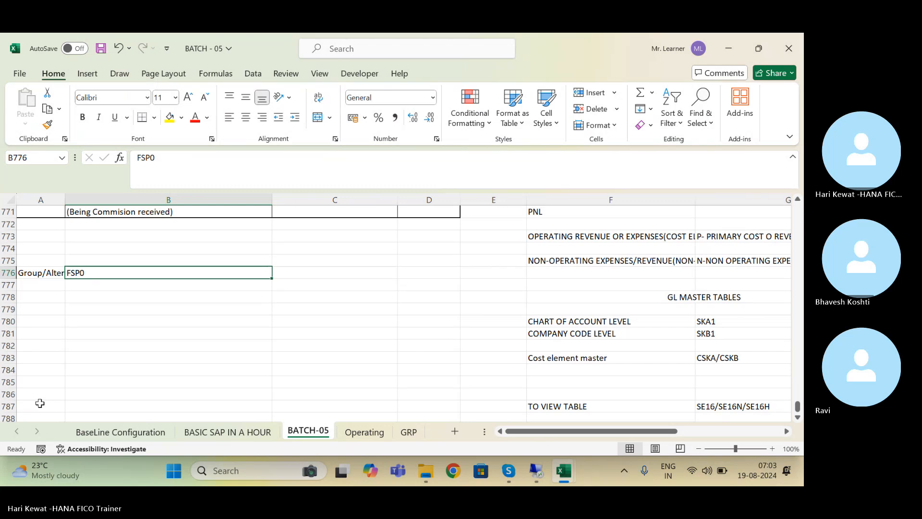
key("Left")
key("Down")
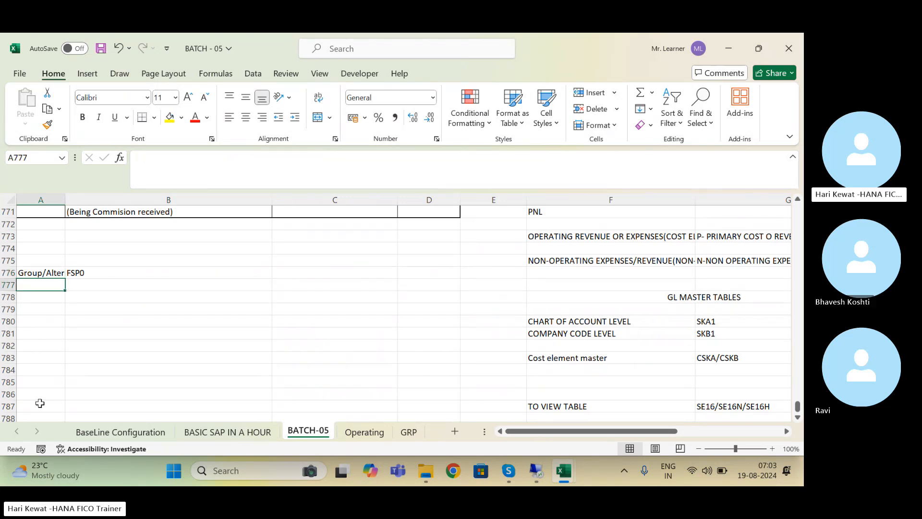
key("Up")
key("Right")
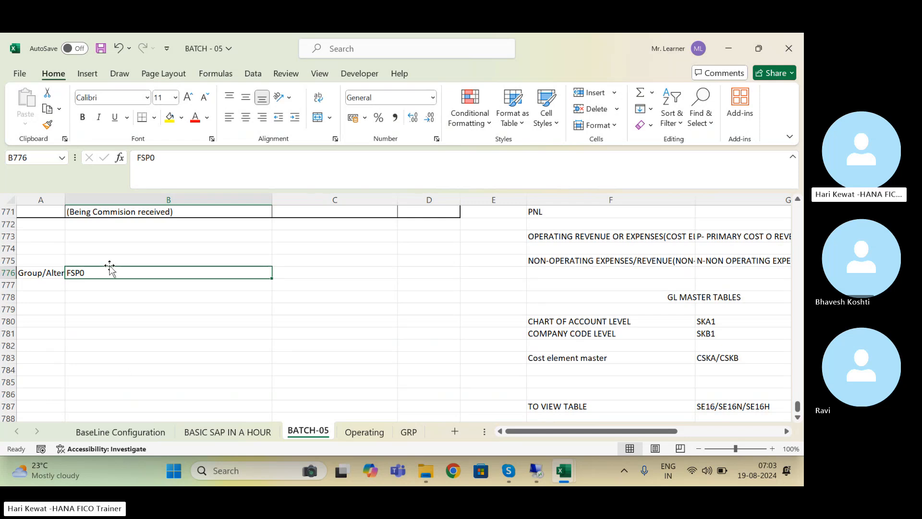
Step: Put 'Operational GL Number' in A778 and 'FS00/FS01/FSP0 & FSS0/ FIORI/MASS UPLOAD' in B778
left_click(50, 295)
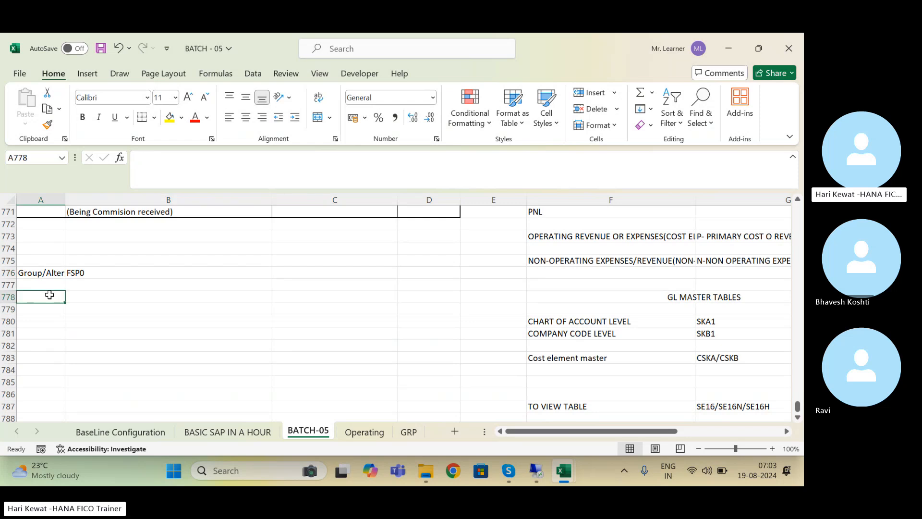
type("Opera")
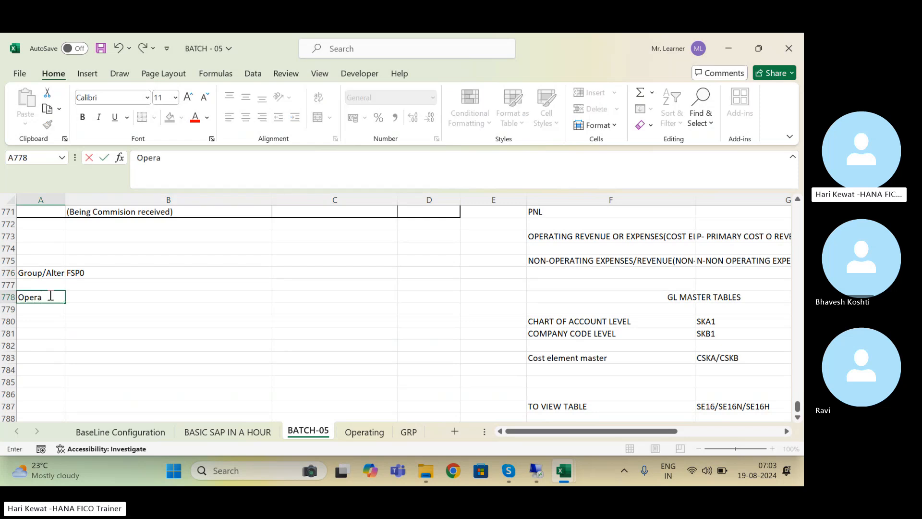
type("tional")
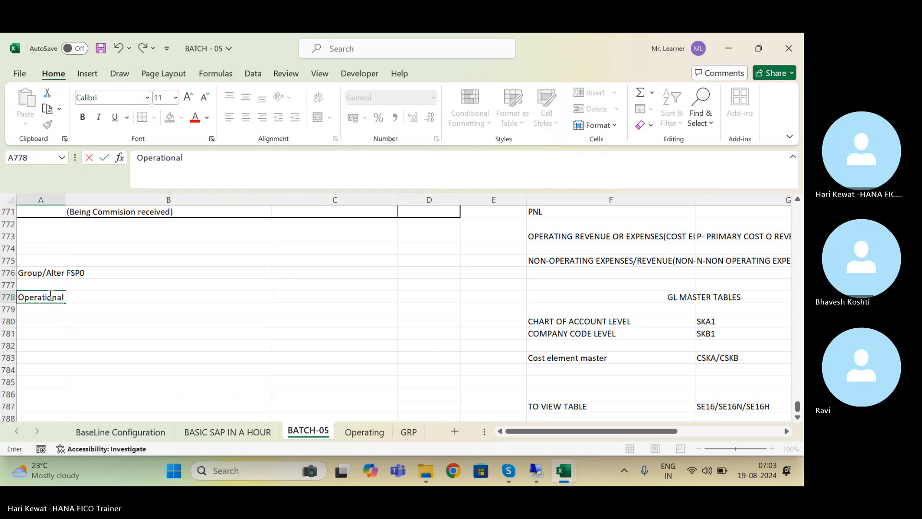
type(" GL Number")
key("Tab")
type("FS")
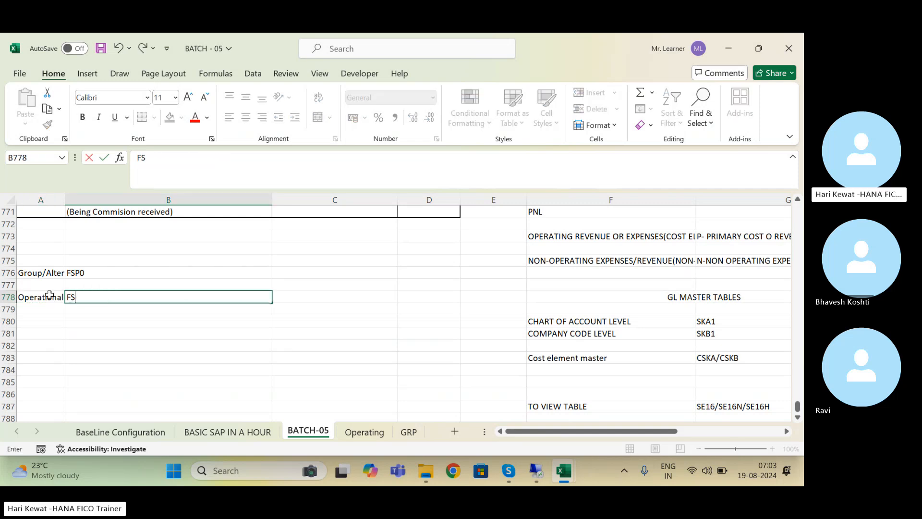
type("00/FS")
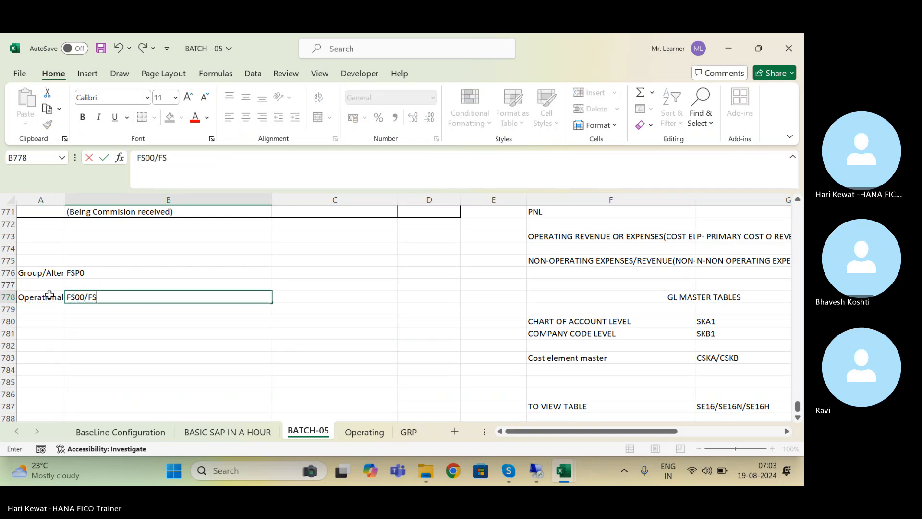
type("01/")
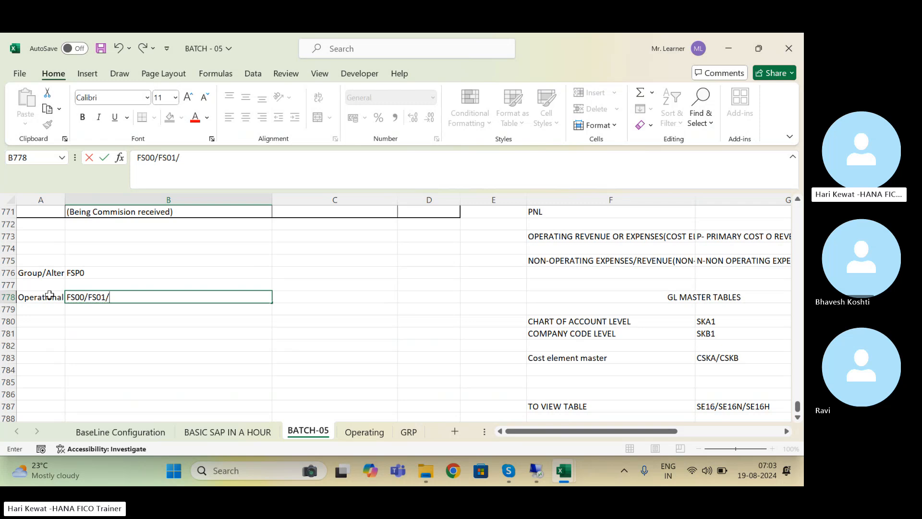
type("FSP0 & fss")
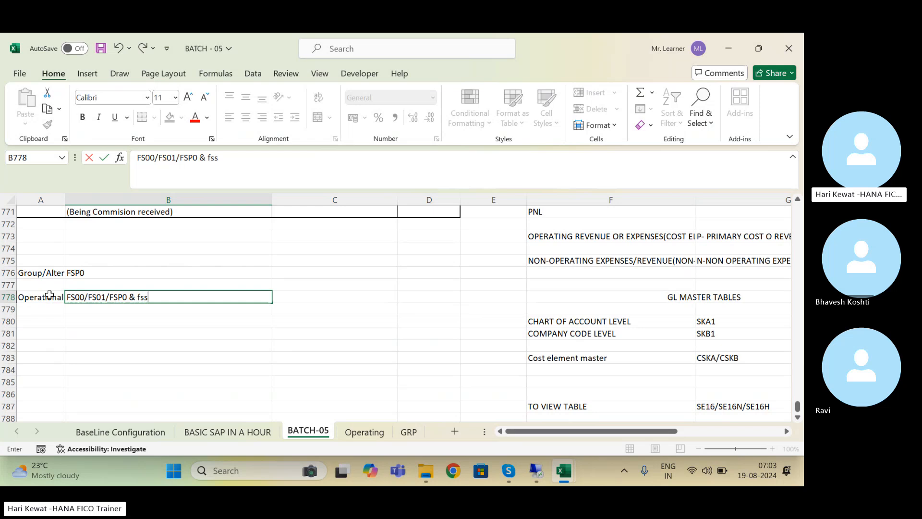
key("BackSpace")
key("BackSpace")
key("BackSpace")
type("FSS0")
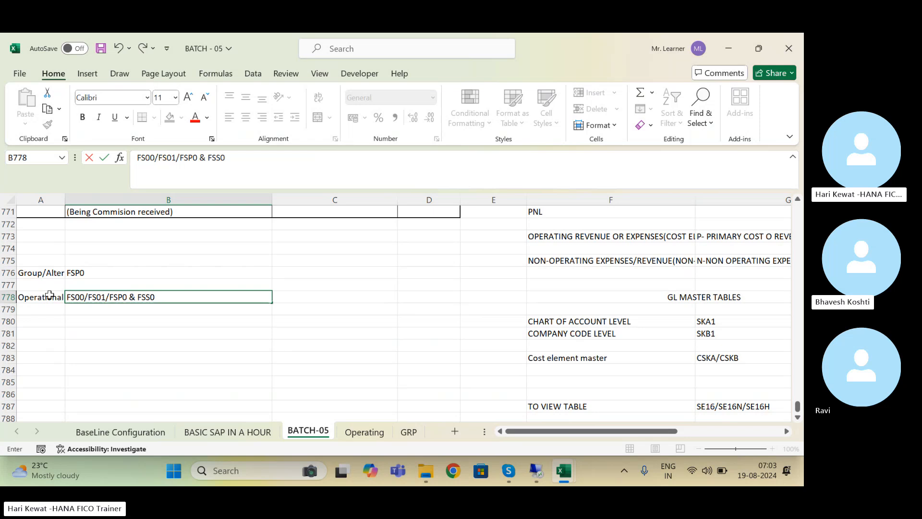
type("/")
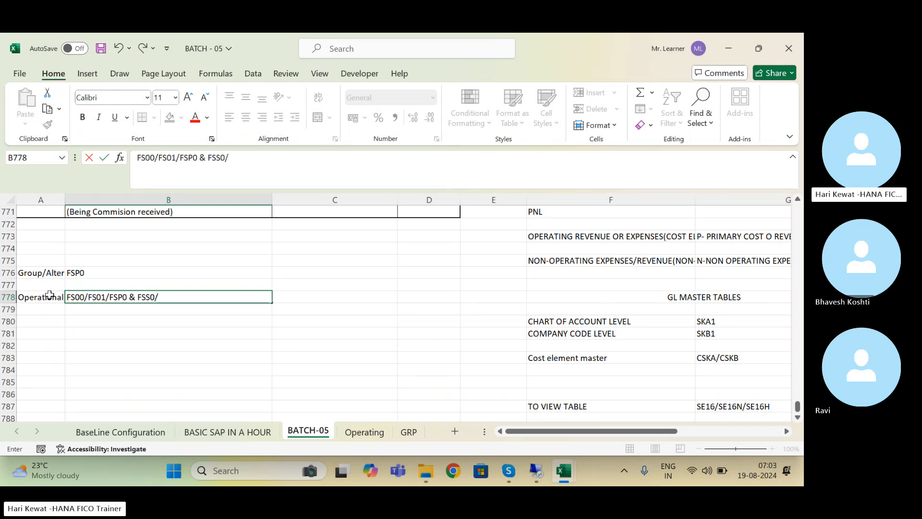
type(" FIORI/")
type("MASS")
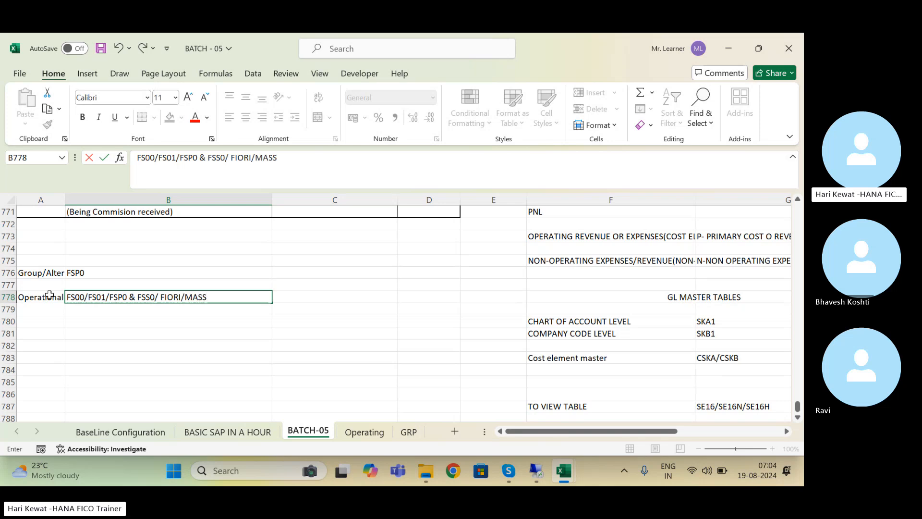
type(" UPLOAD")
Step: Append '//FIORI/MASS UPLOAD' to the FSP0 note in B776
key("Return")
key("Up")
key("Up")
key("Up")
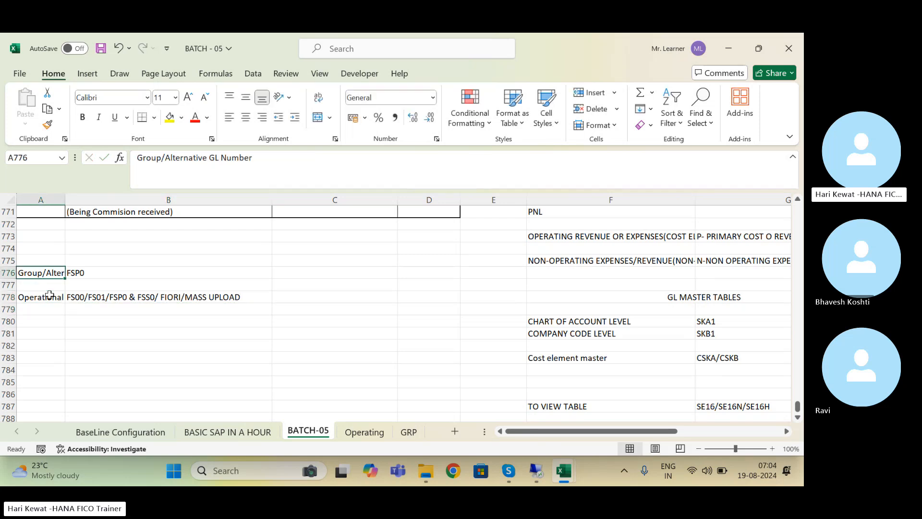
key("Right")
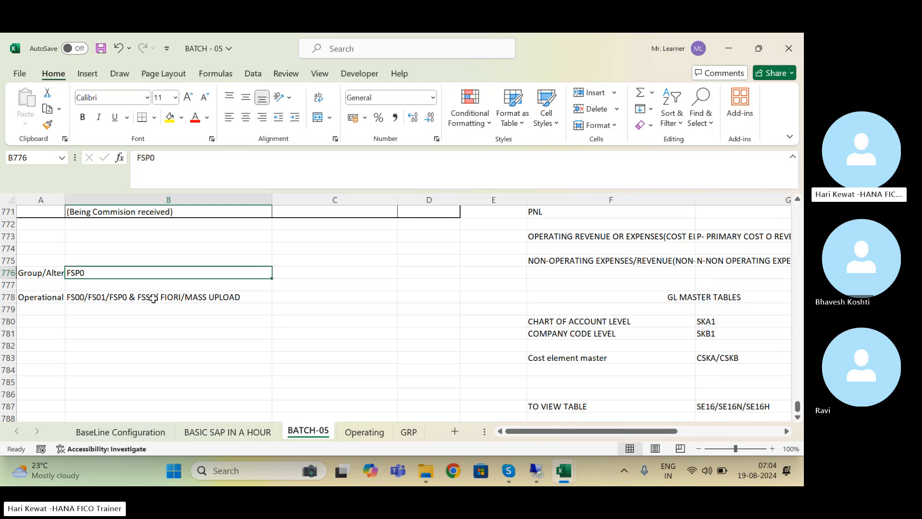
left_click(163, 166)
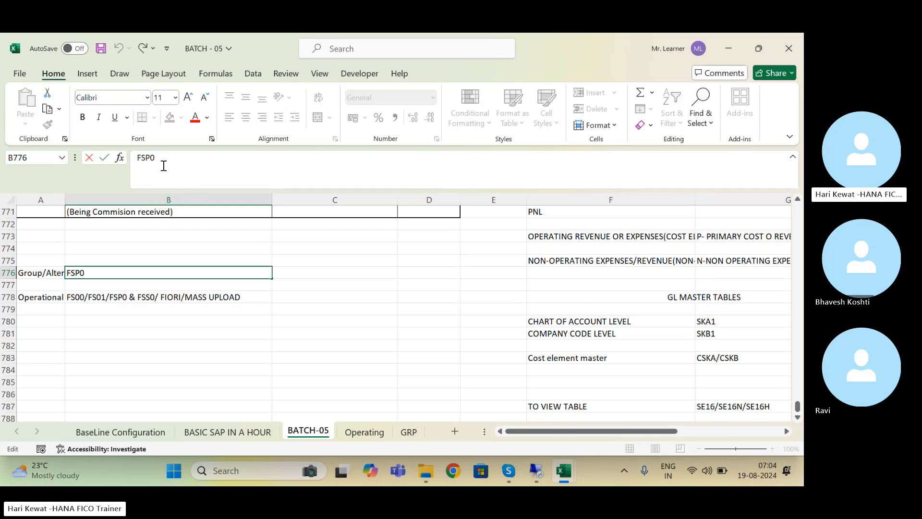
type("//FIORI/MASS ")
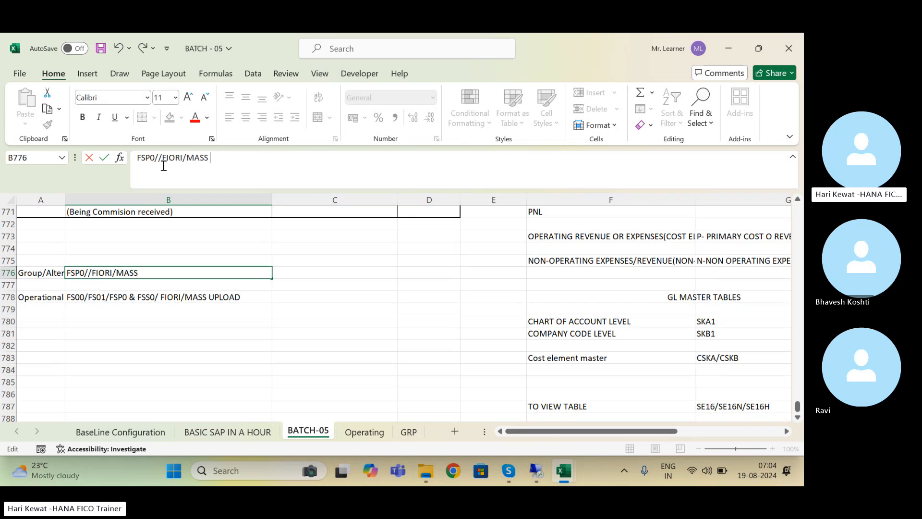
type("UPLOAD")
key("Return")
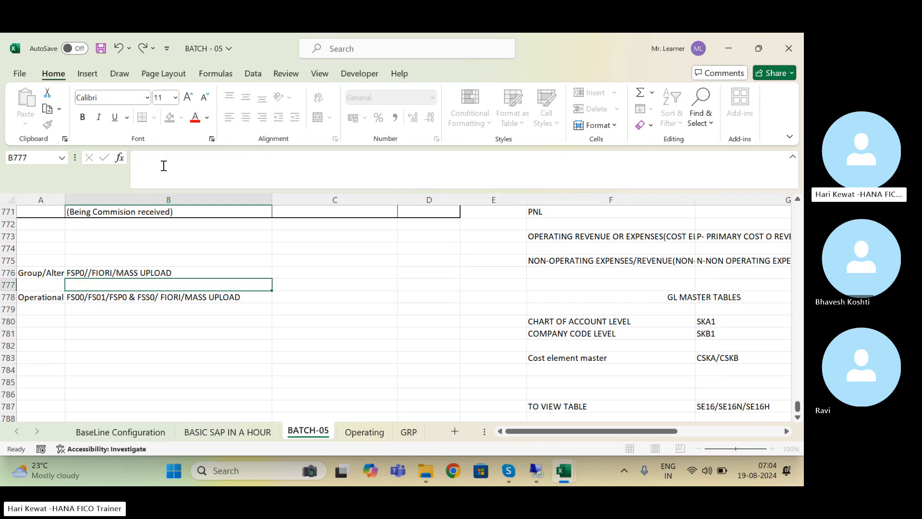
Step: Save the workbook and move to cell A780
key("Return")
key("Return")
key("ctrl+s")
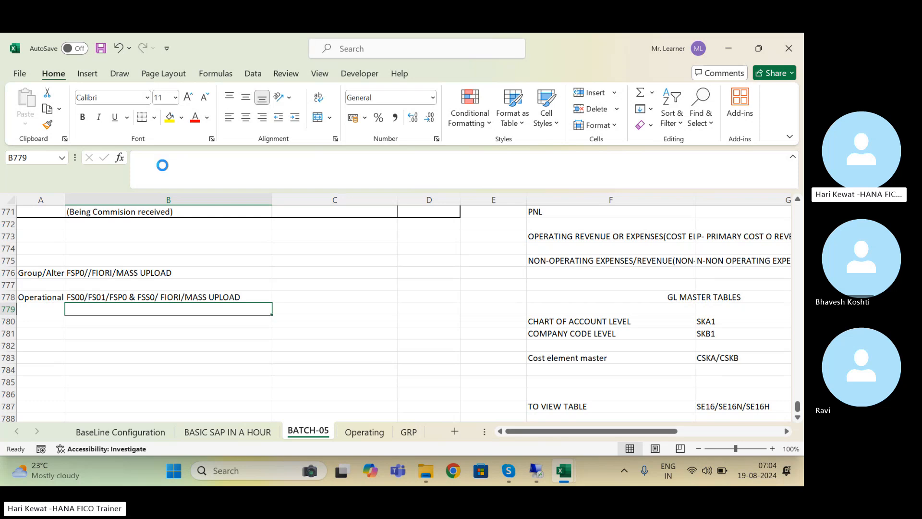
key("Up")
key("Up")
key("Up")
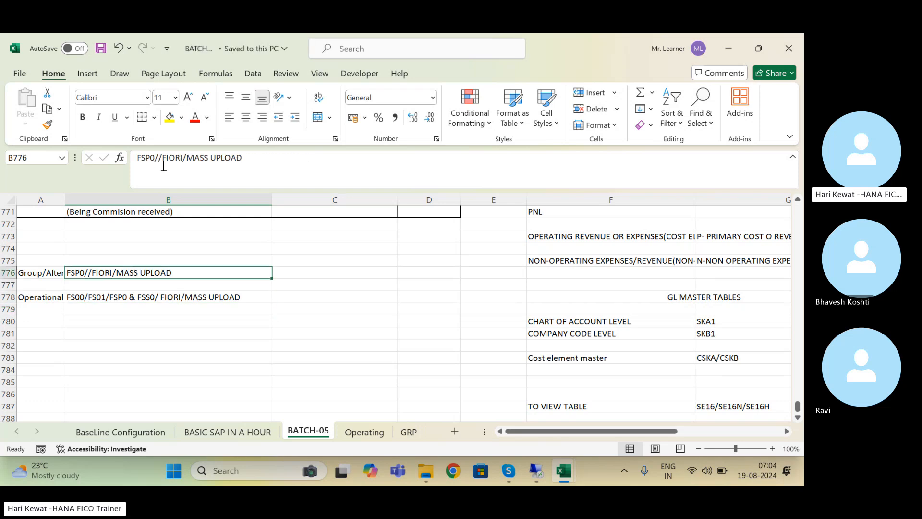
key("Down")
key("Down")
key("Down")
key("Down")
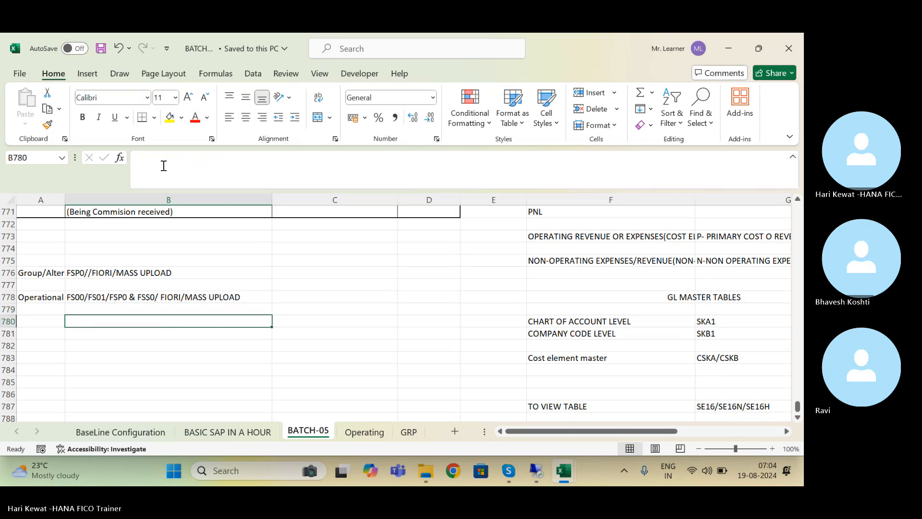
key("Left")
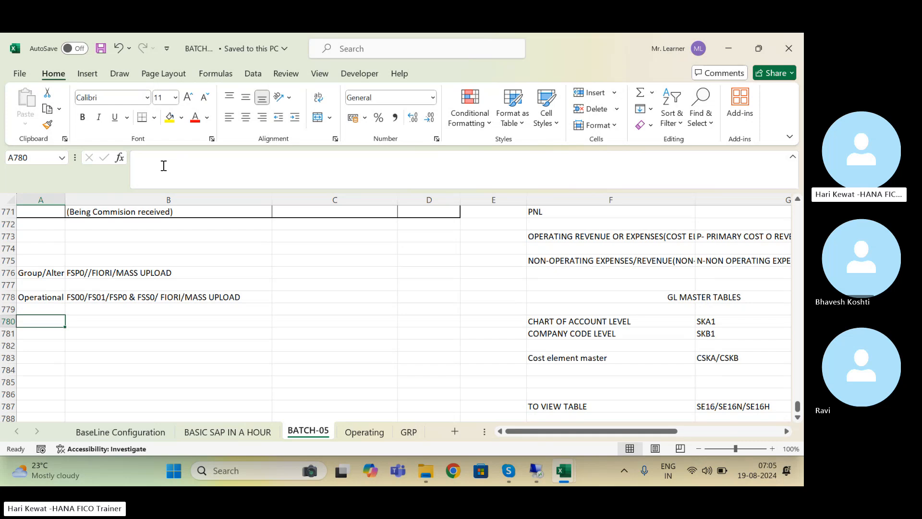
Step: Add a TABLES label in A780 with SKA1//SKB1/SKAT in B780 and save
key("Down")
key("Down")
key("Up")
key("Up")
type("TA")
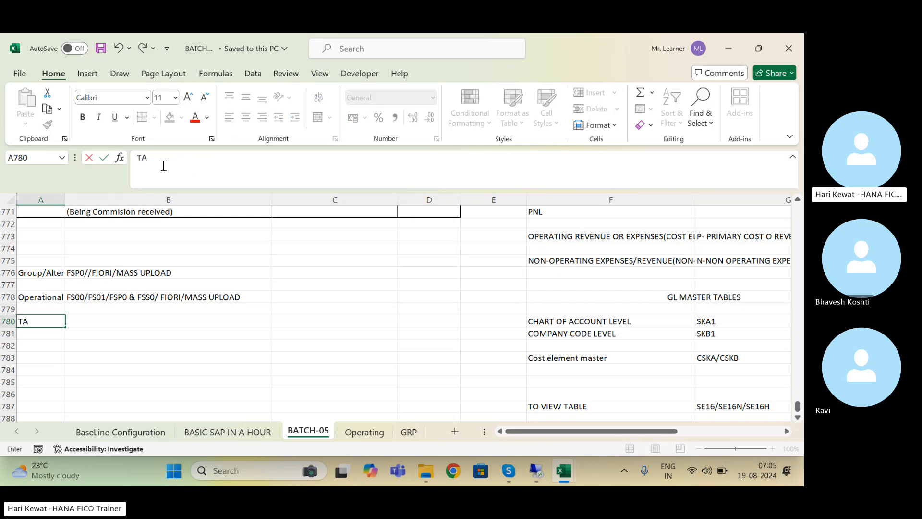
type("BLES")
key("Tab")
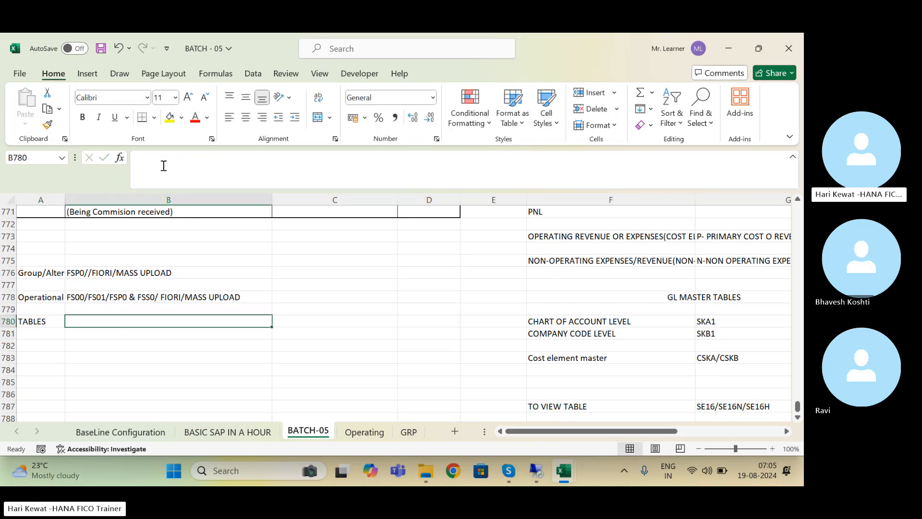
type("SKA1")
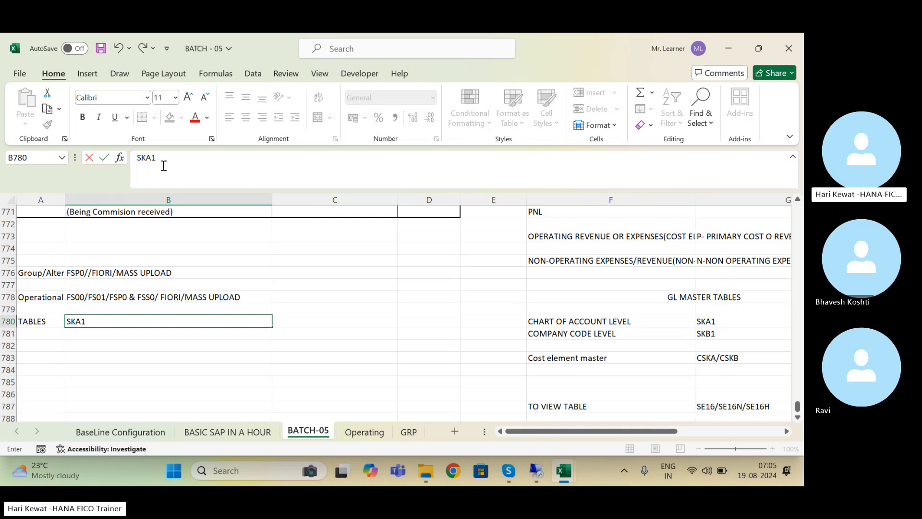
left_click(163, 165)
type("//SKB1/SKAT")
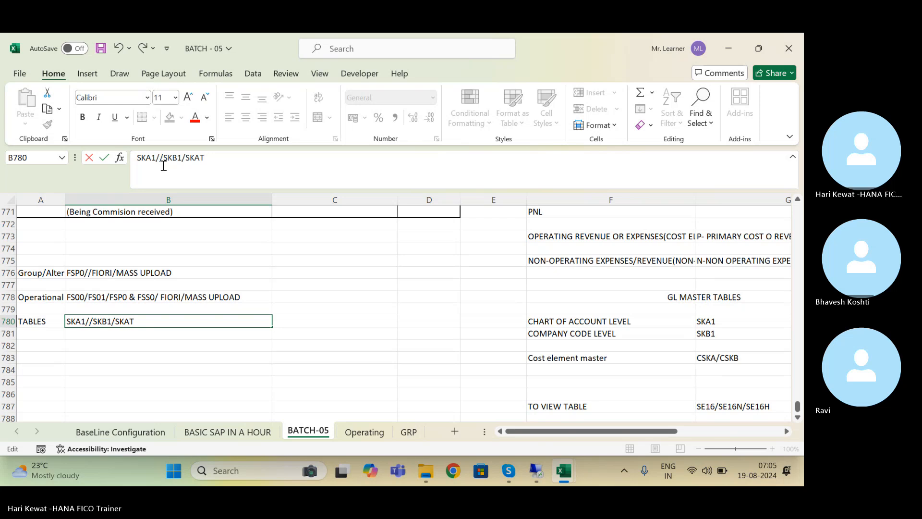
key("Return")
key("ctrl+s")
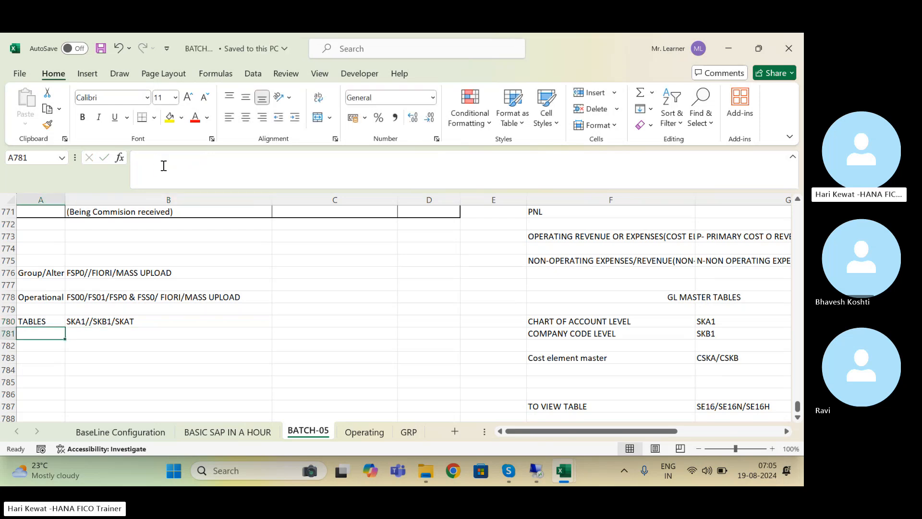
Step: Add CSKA/CSKB in B781, save again, and switch to the remote SAP session
key("Right")
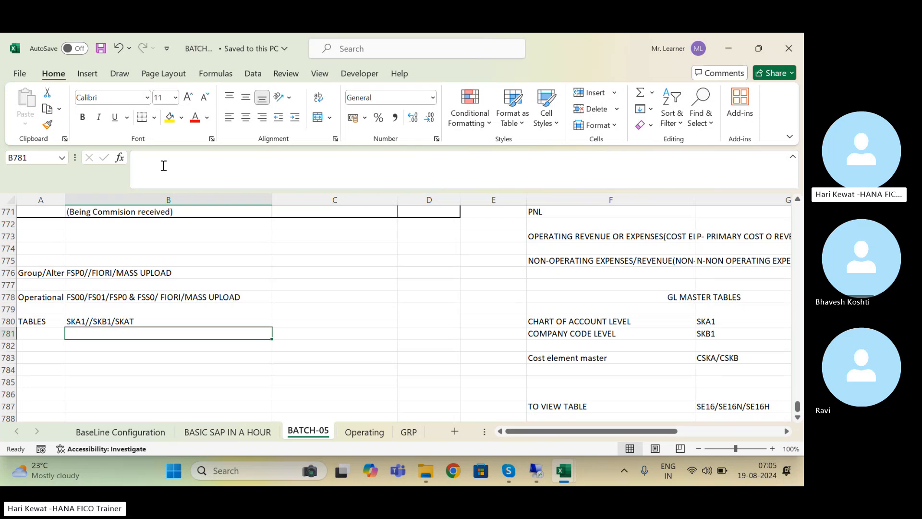
type("S")
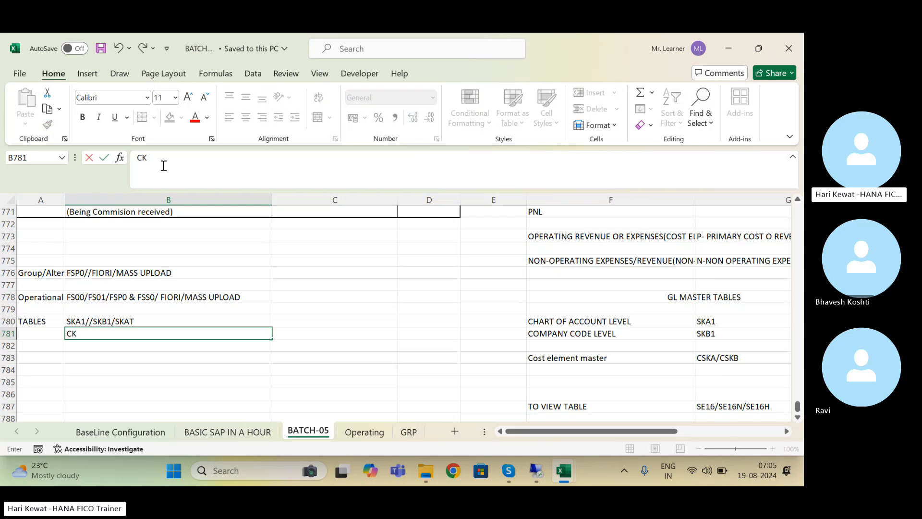
key("BackSpace")
type("SKA/CSKB")
key("Return")
key("Up")
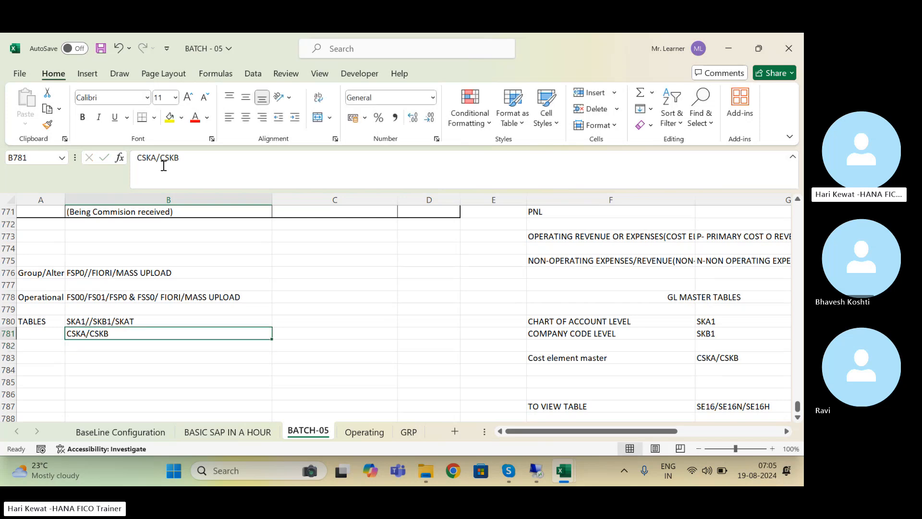
key("ctrl+s")
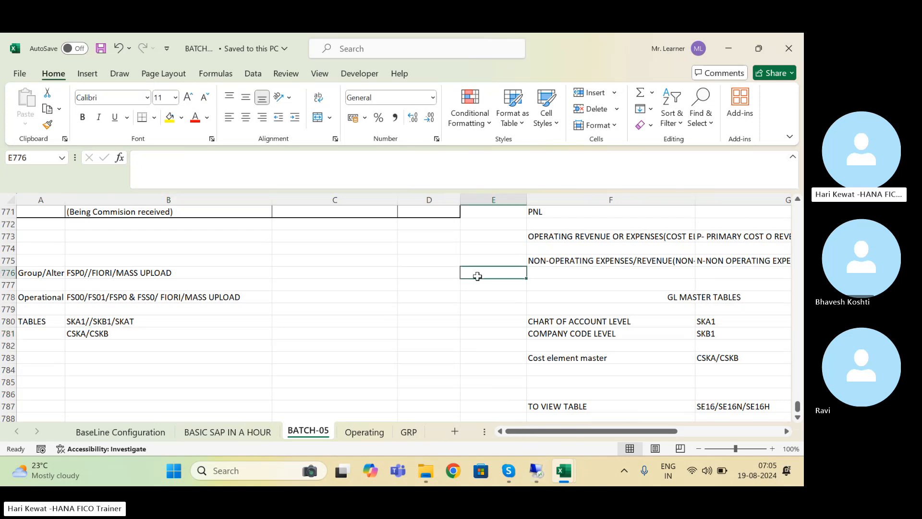
left_click(534, 469)
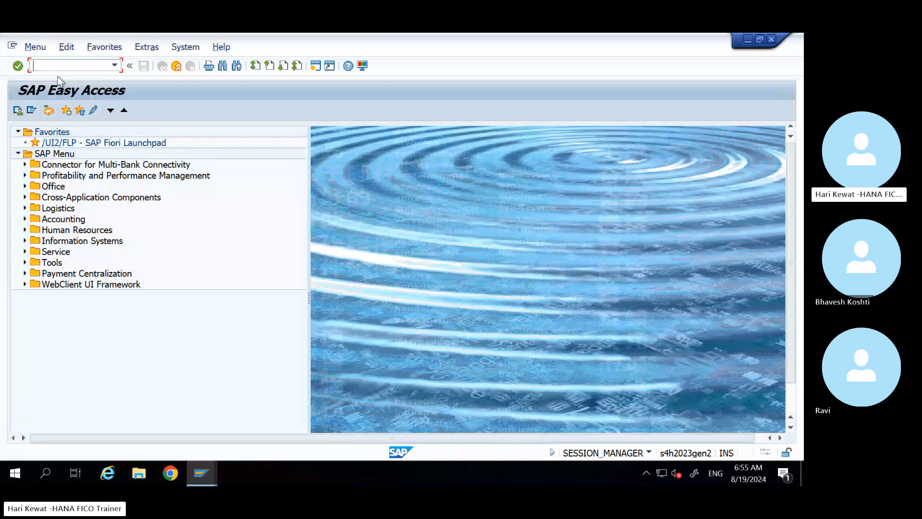
type("FS00")
key("Return")
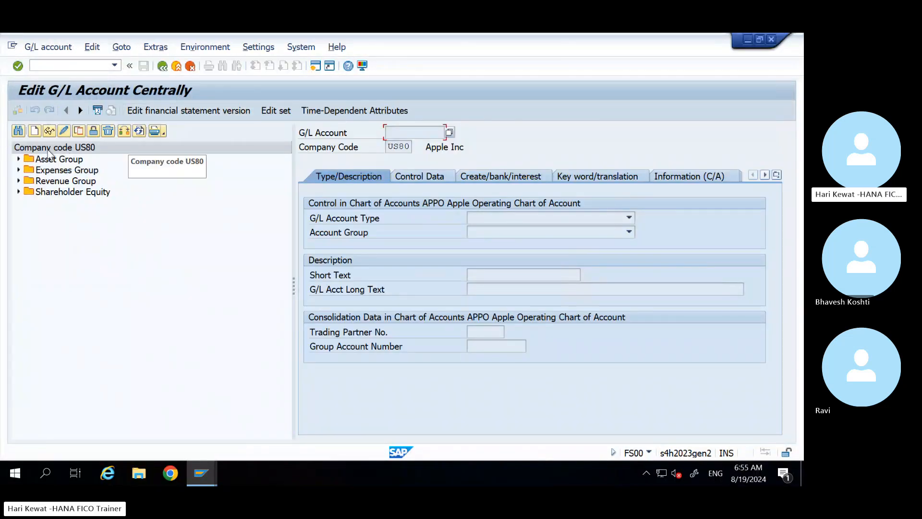
left_click(18, 159)
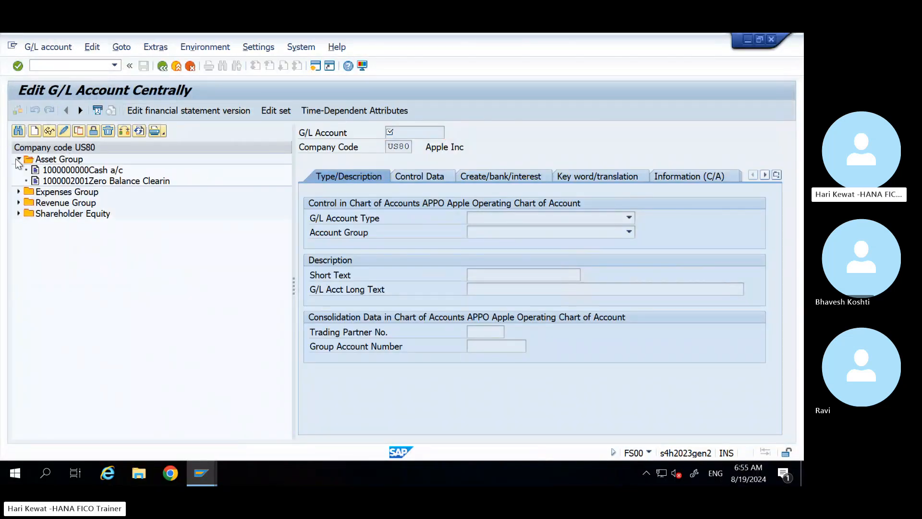
double_click(67, 170)
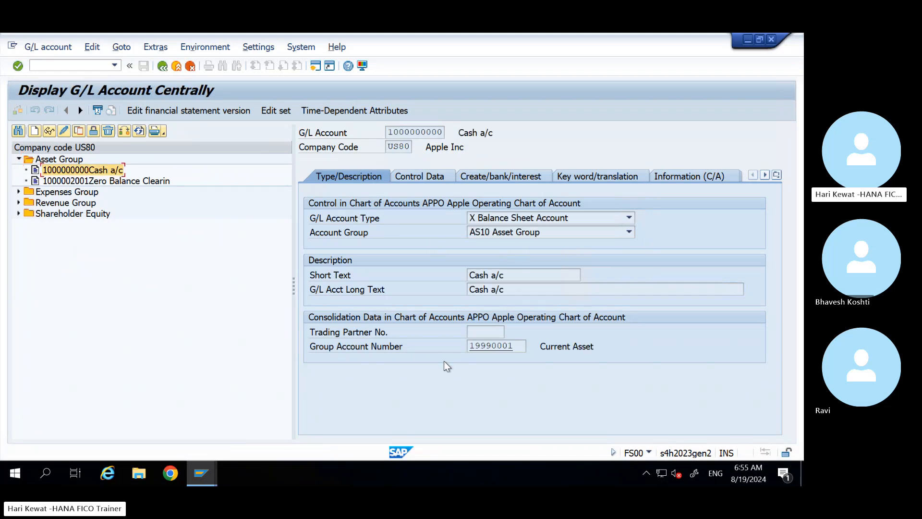
left_click(558, 219)
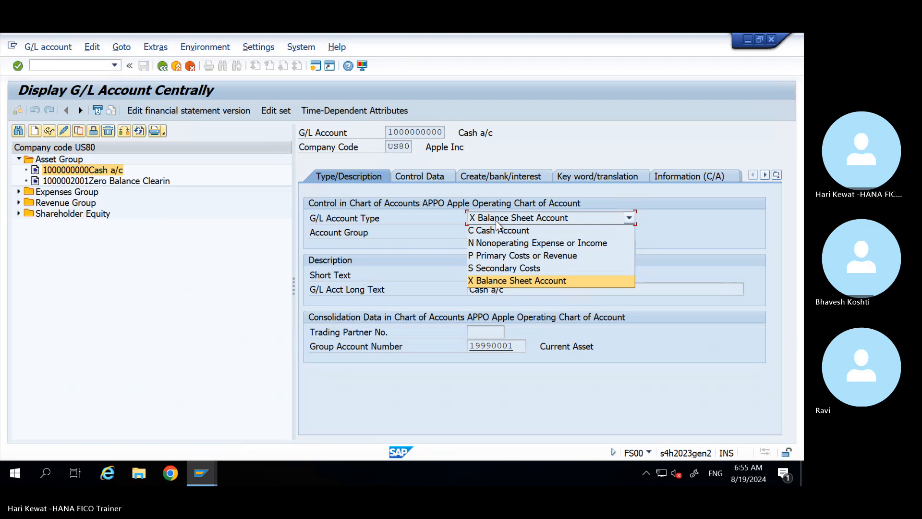
Step: Log on to SAP ECC client 800 from SAP Logon with the saved user and password
left_click(203, 472)
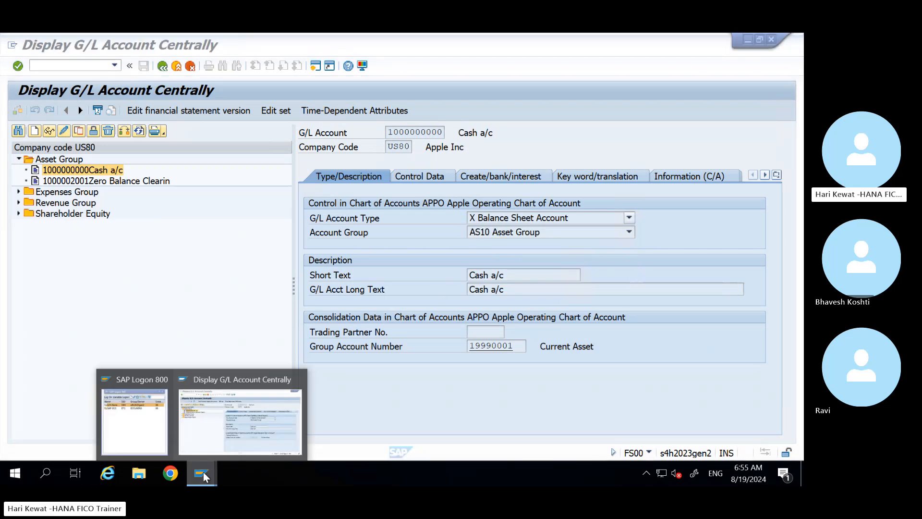
left_click(158, 430)
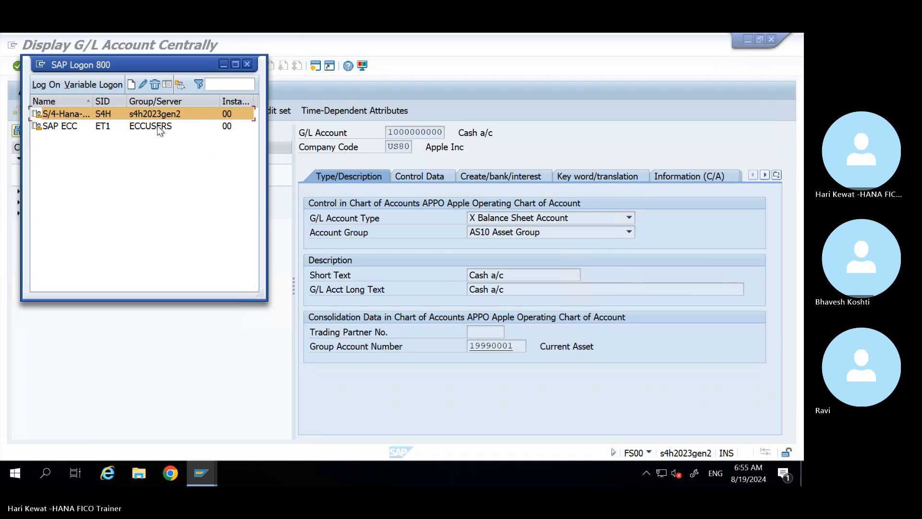
double_click(157, 125)
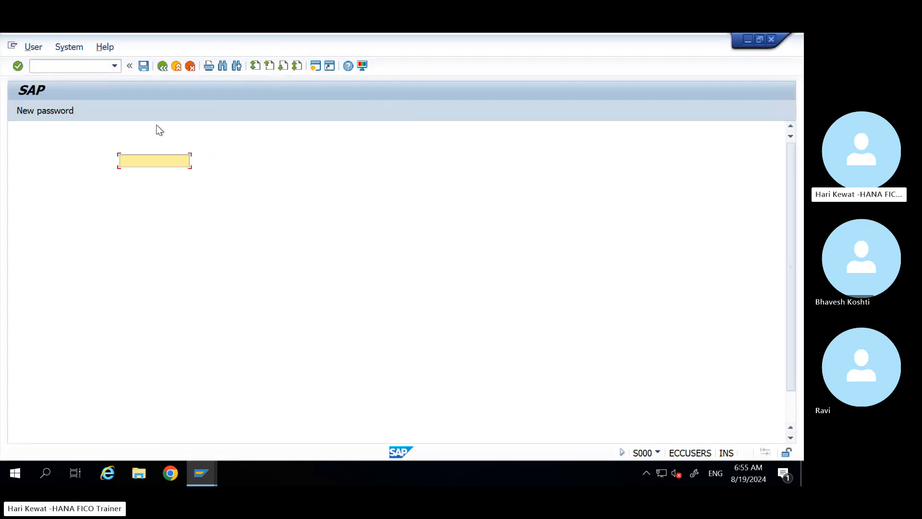
key("Down")
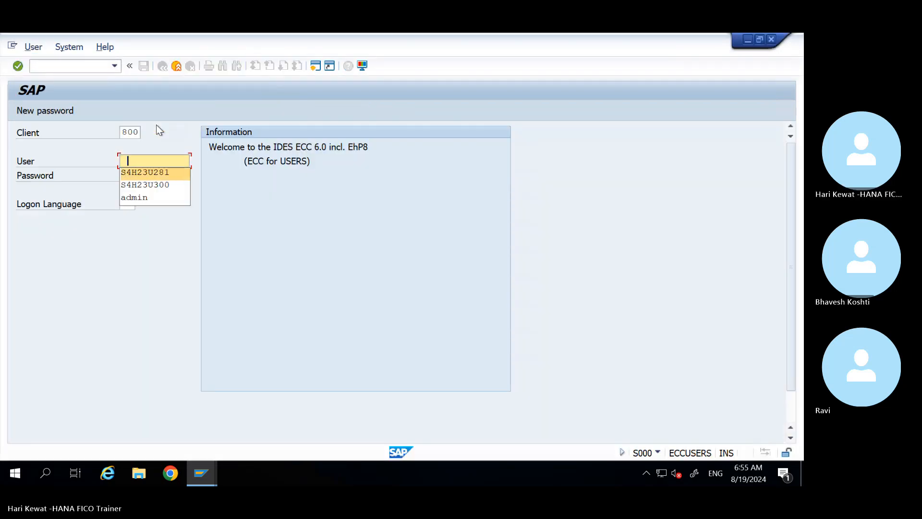
key("Tab")
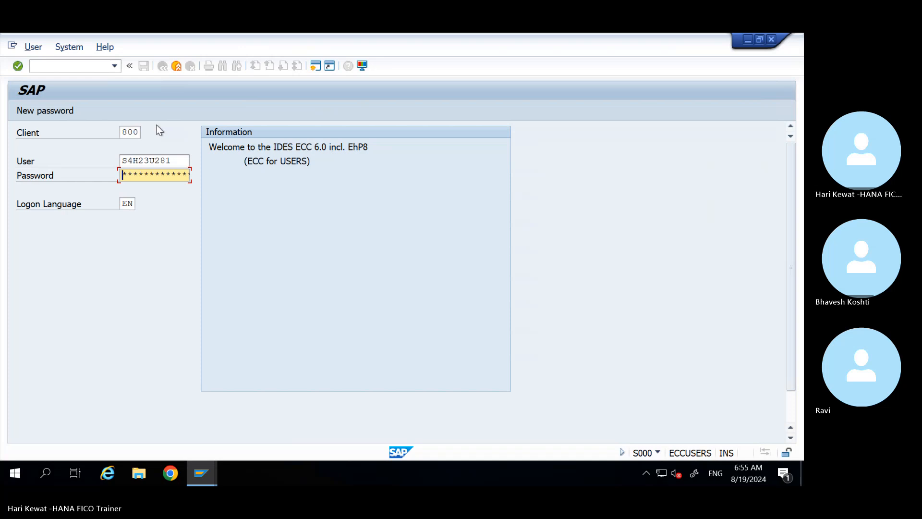
type("*********")
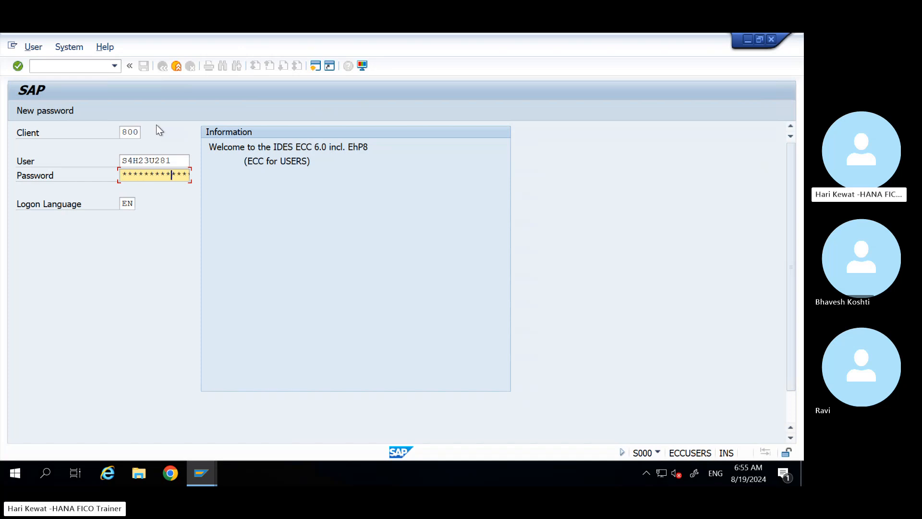
key("Return")
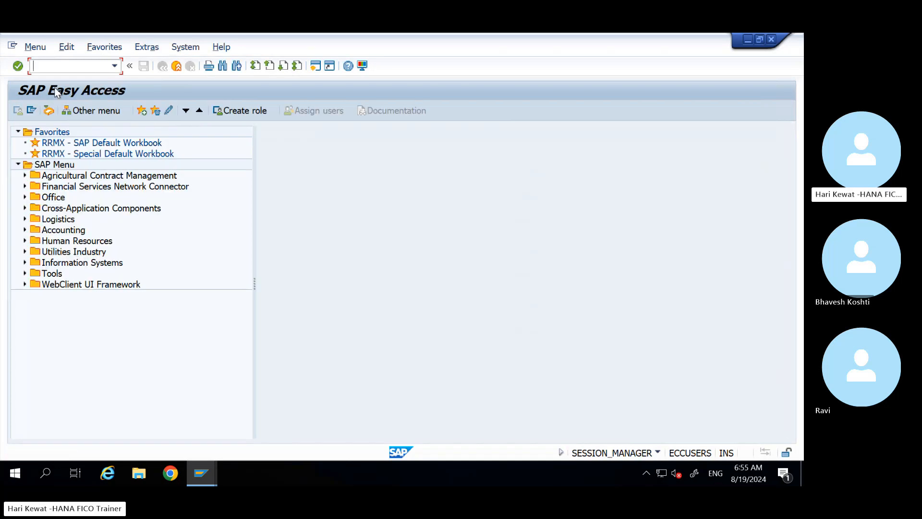
Step: Run FS00 in ECC, enable 'Display accounts in navigation tree', and restart it with /nfs00
type("fs00")
key("Return")
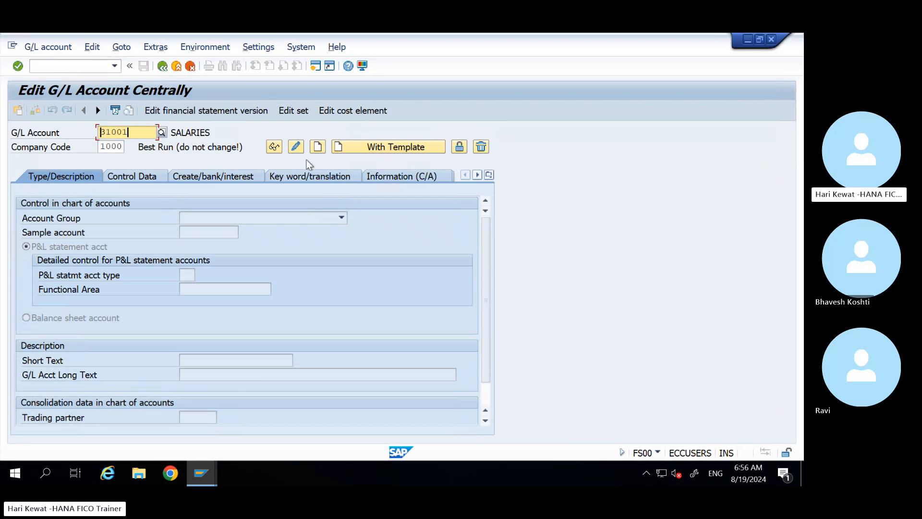
left_click(202, 47)
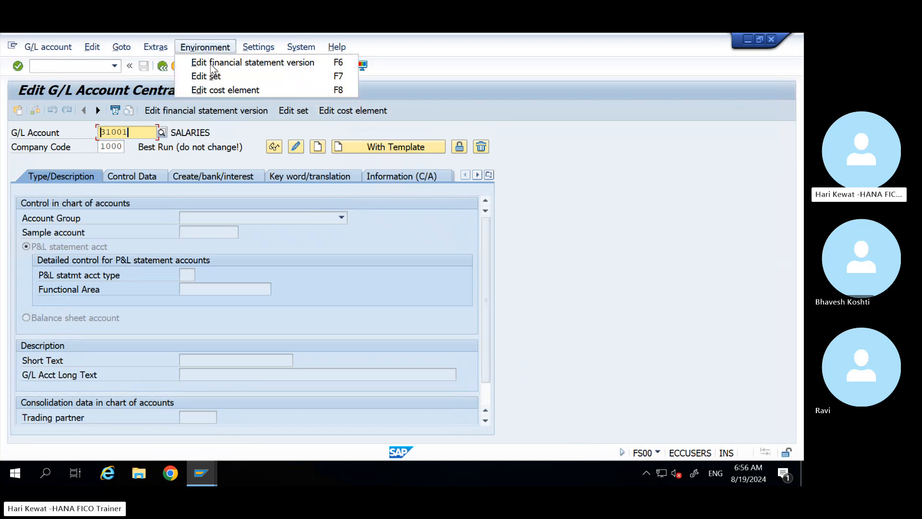
mouse_move(156, 48)
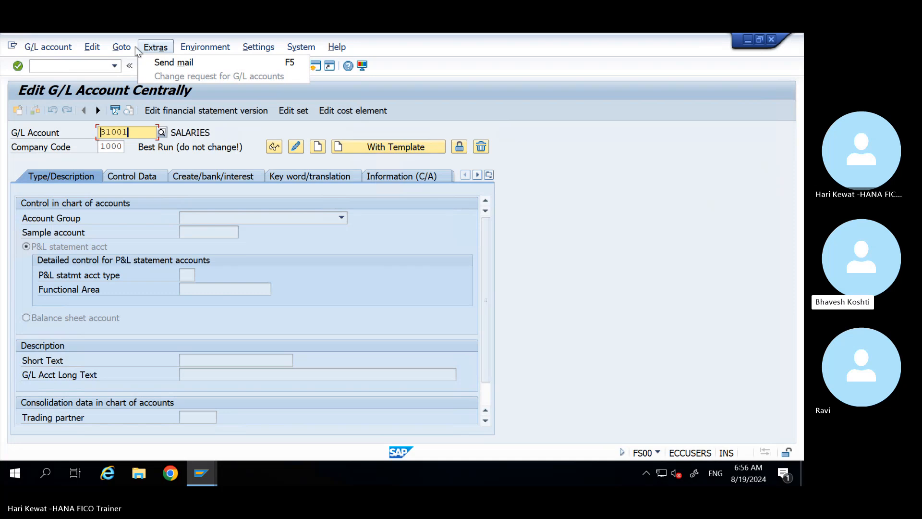
mouse_move(258, 47)
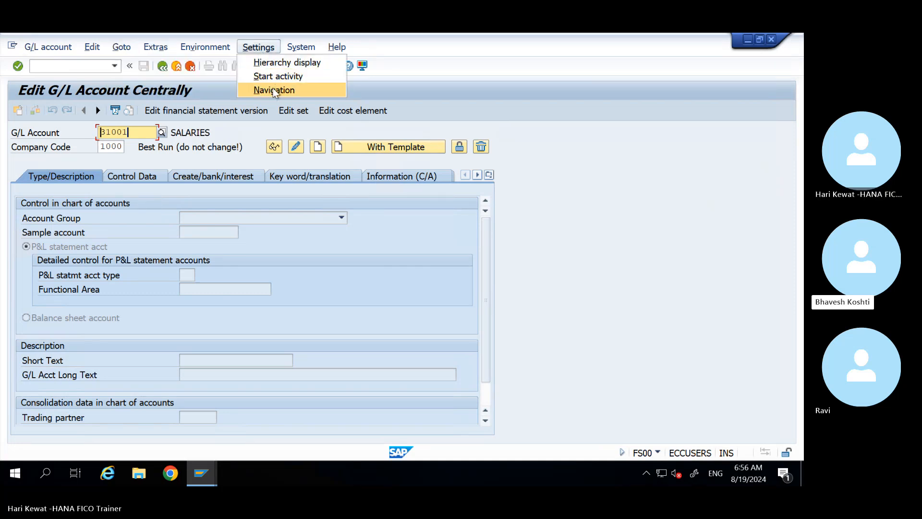
left_click(283, 59)
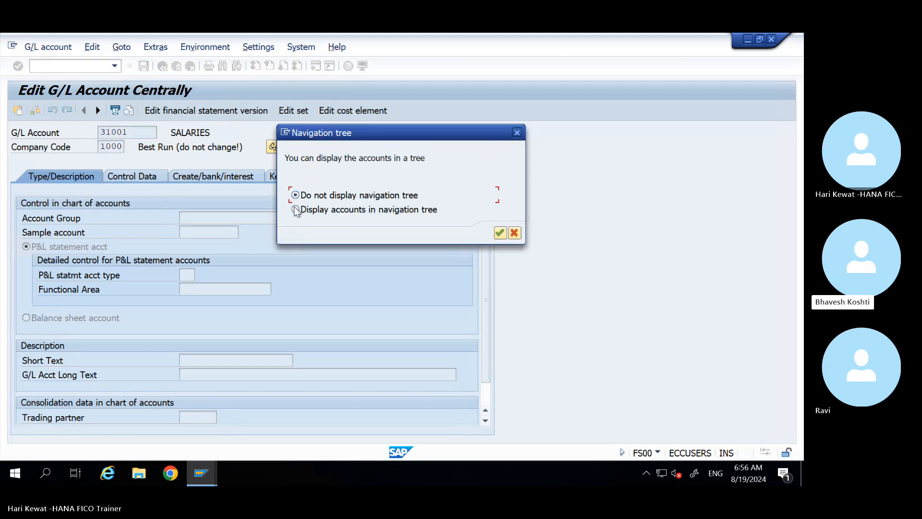
left_click(294, 209)
key("Return")
key("Return")
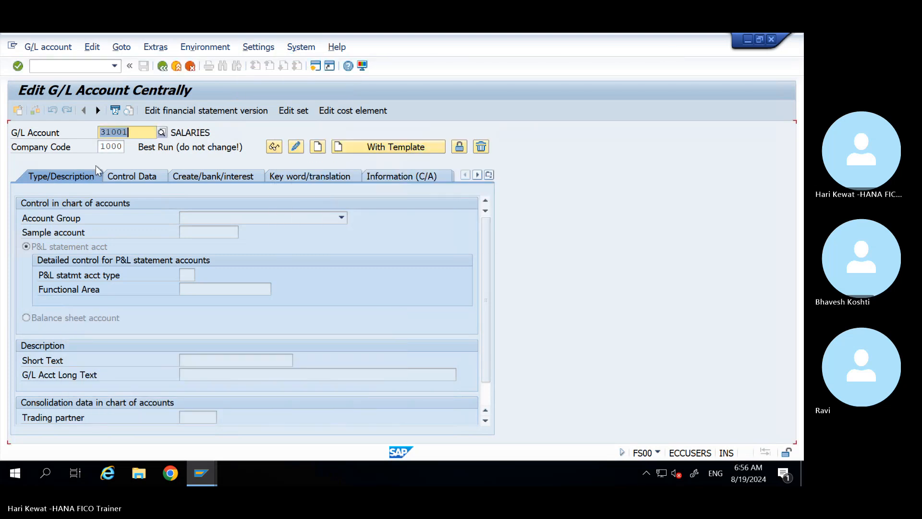
left_click(48, 70)
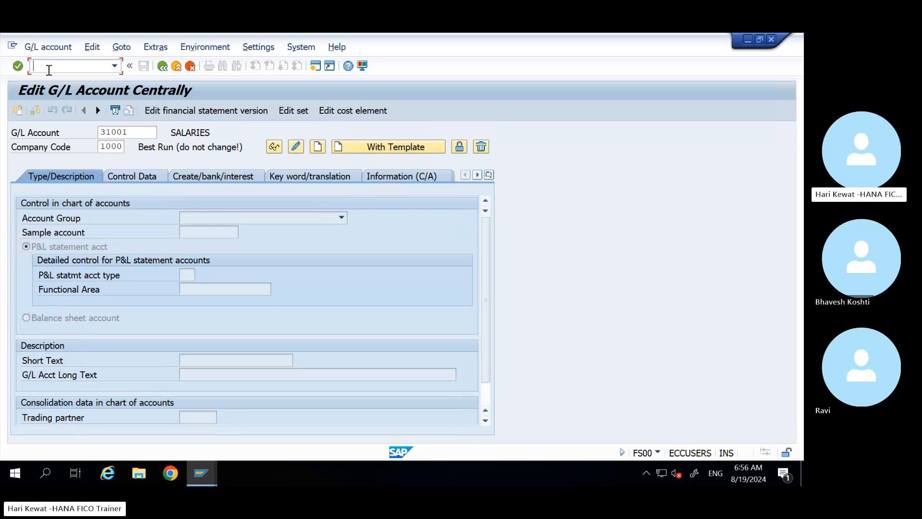
type("/nfs00")
key("Return")
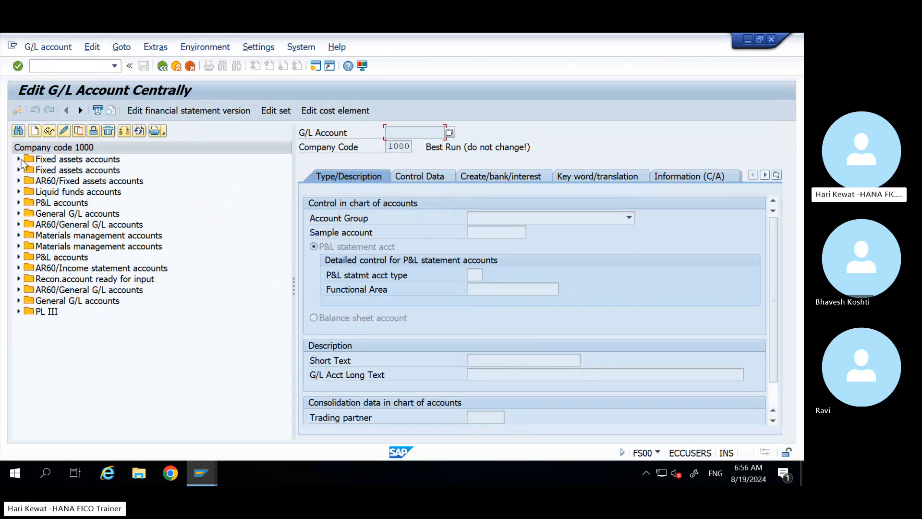
Step: Open account 399997 Inventory taking AA from Fixed assets and check its P&L statement setting
left_click(18, 159)
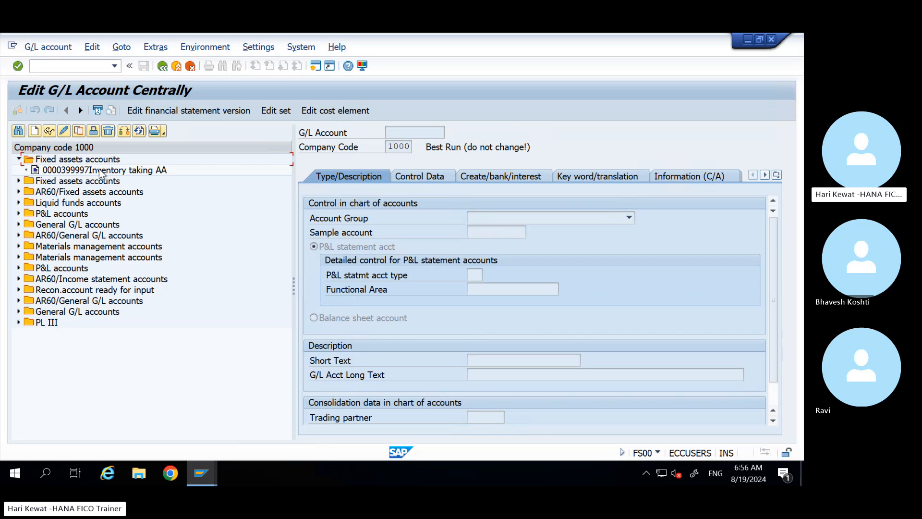
double_click(101, 170)
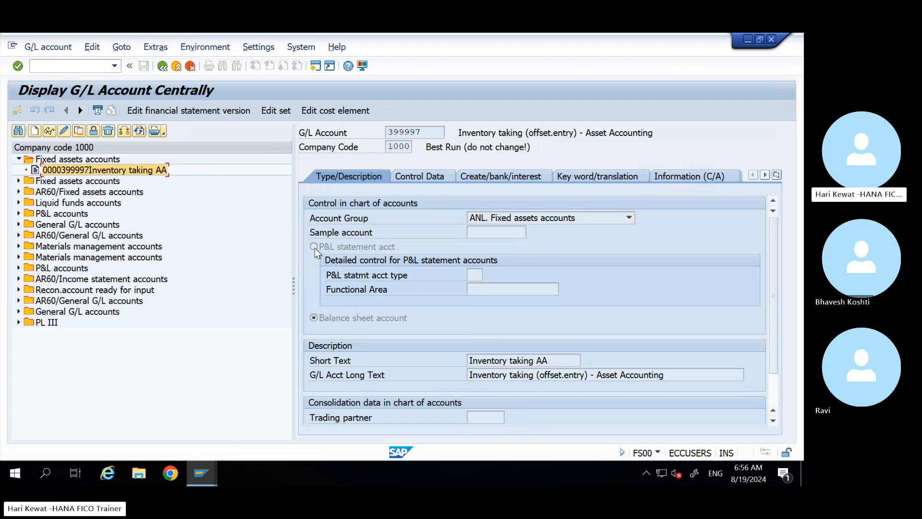
left_click(370, 249)
Step: Bring up the open SAP windows to switch sessions
left_click(202, 473)
left_click(210, 445)
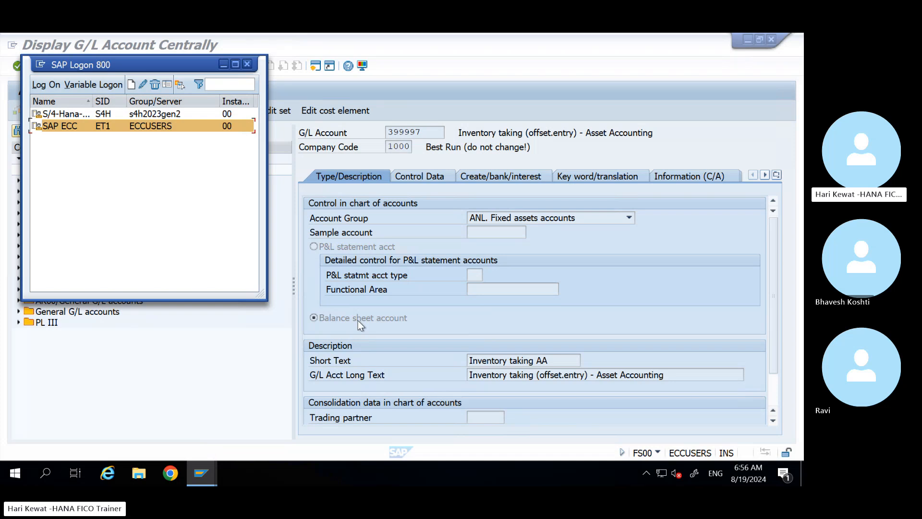
left_click(423, 290)
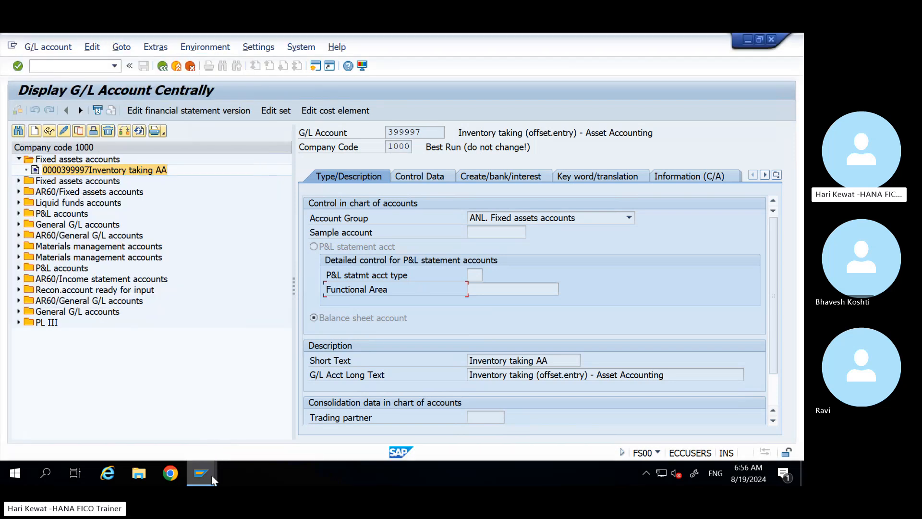
Step: Switch to the S/4HANA Cash a/c session and open SAP GUI Options from Customize Local Layout
mouse_move(211, 474)
left_click(182, 430)
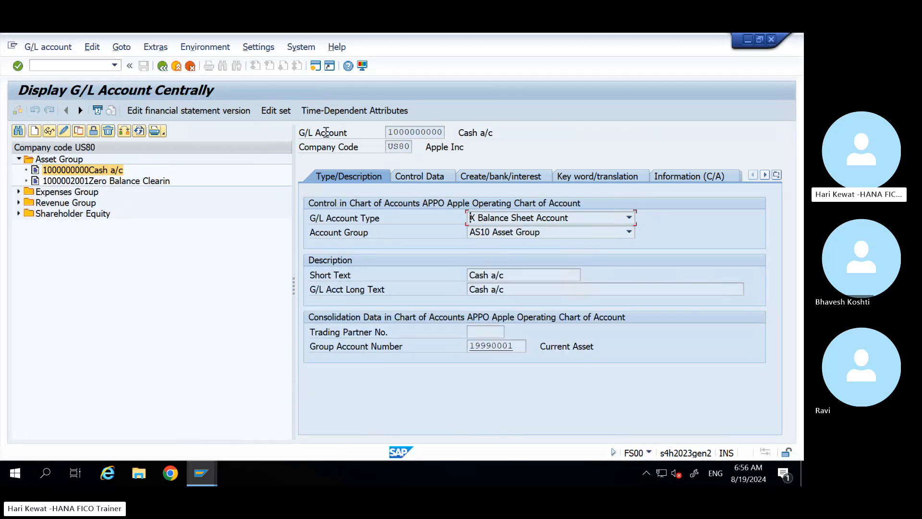
left_click(300, 48)
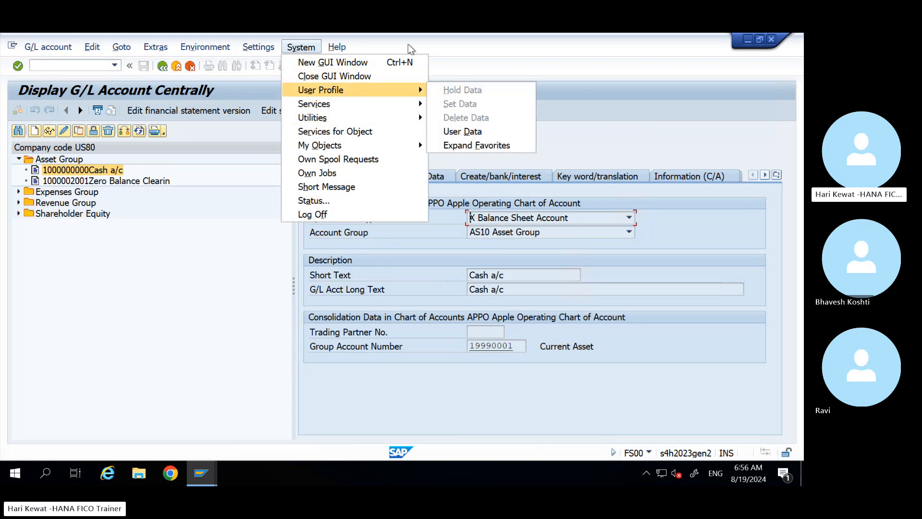
left_click(486, 87)
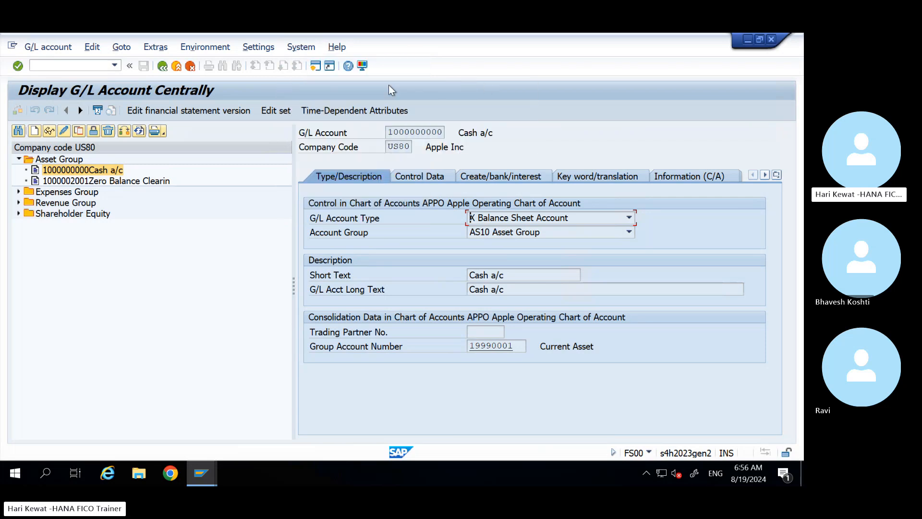
left_click(363, 67)
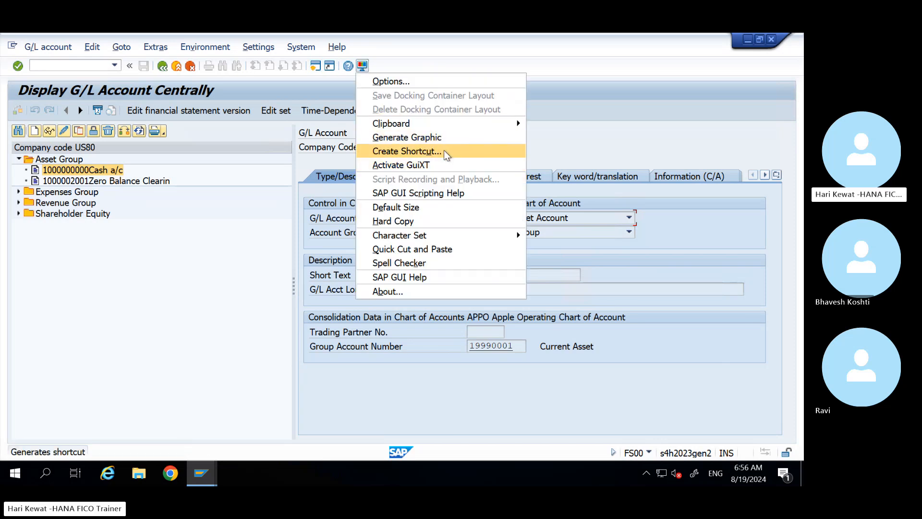
left_click(388, 81)
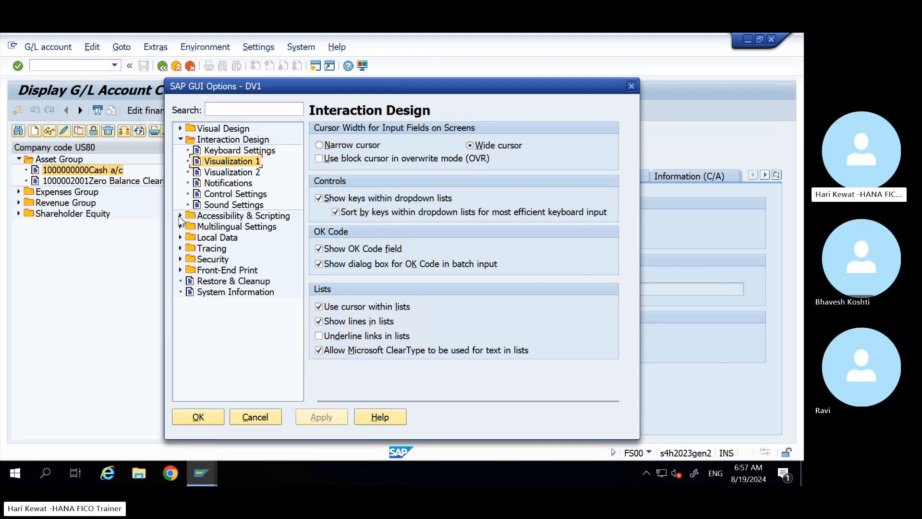
Step: Browse the Visualization, Accessibility & Scripting and Multilingual settings pages in SAP GUI Options
left_click(234, 173)
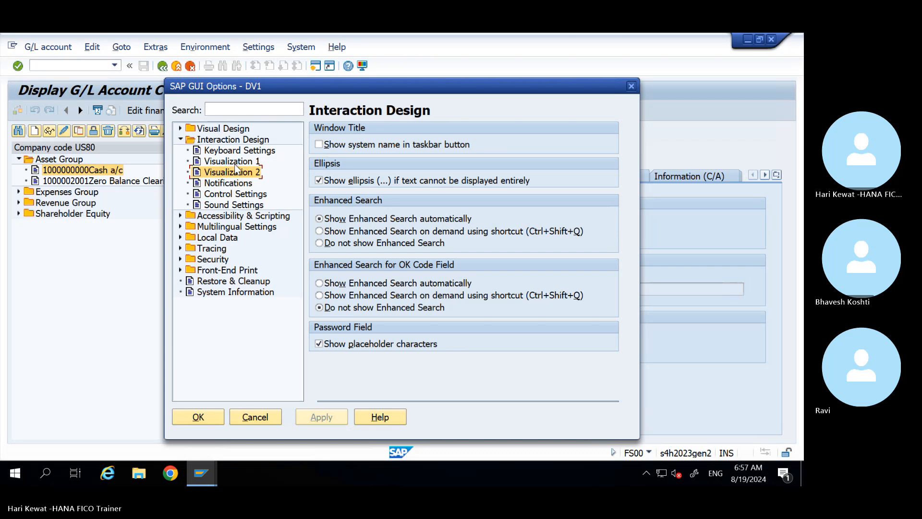
left_click(234, 162)
left_click(181, 216)
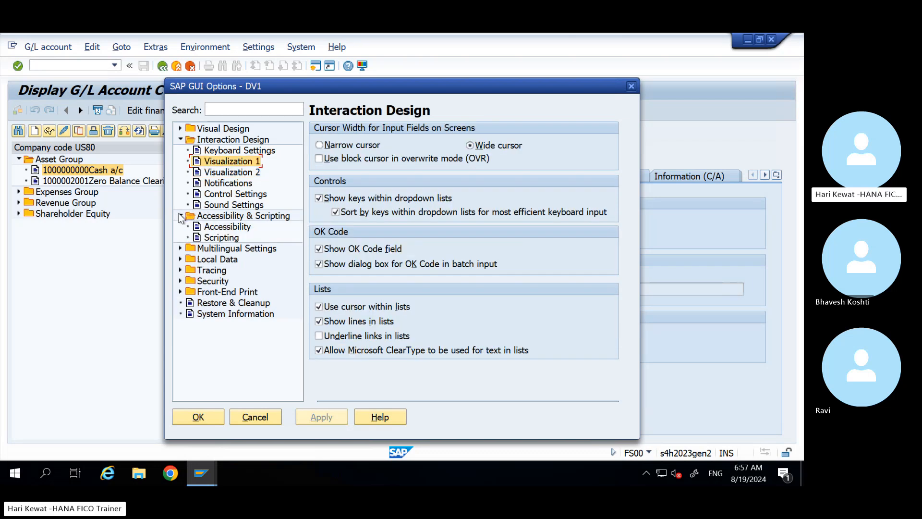
left_click(213, 229)
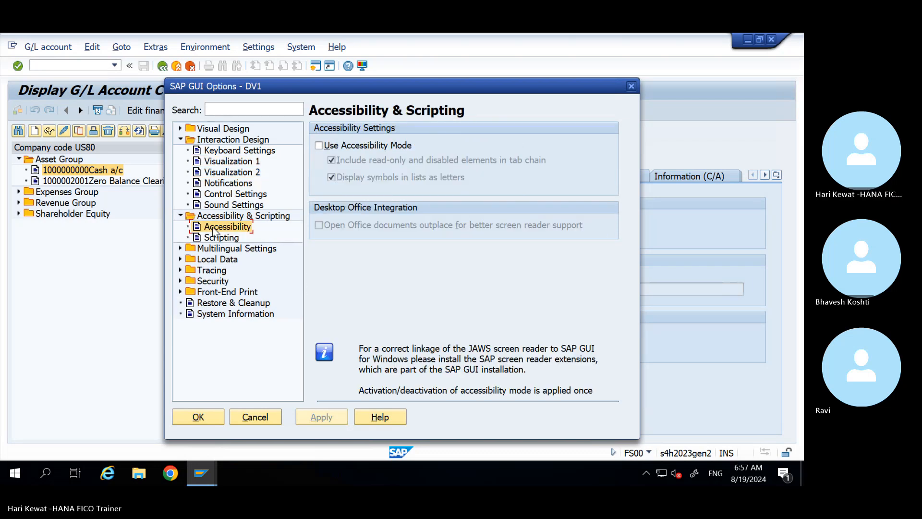
left_click(214, 238)
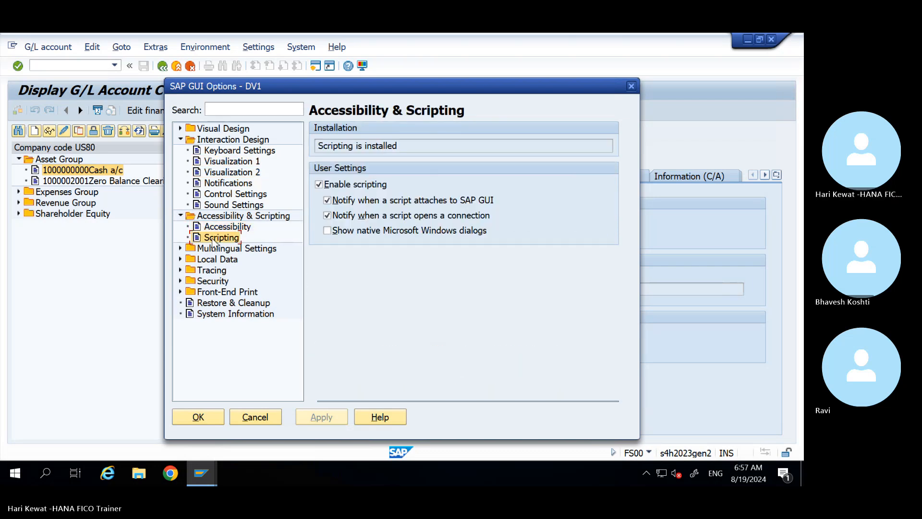
left_click(179, 248)
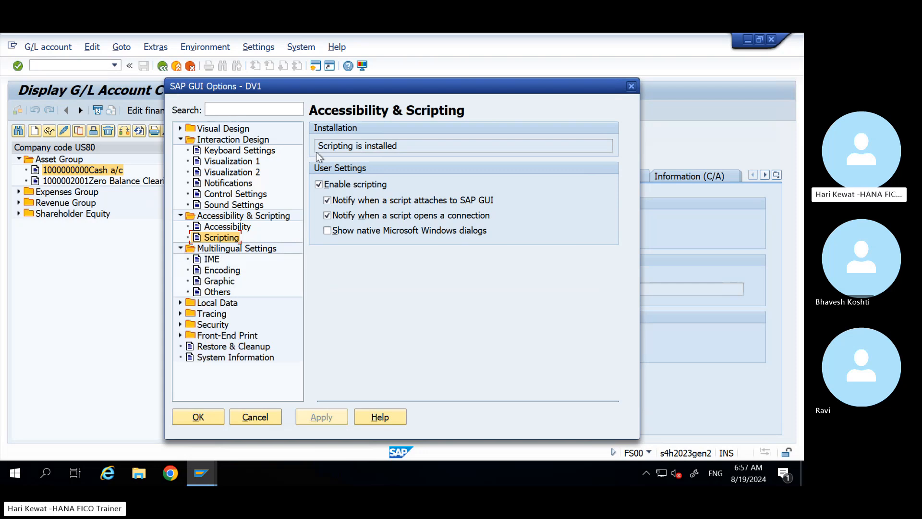
left_click(228, 161)
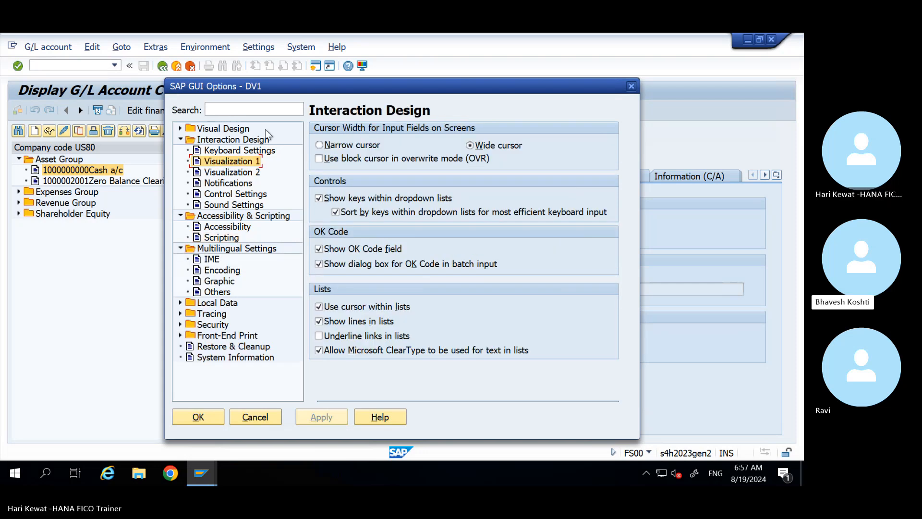
Step: Select Belize Theme under Visual Design > Theme Settings, apply it, and close the options
left_click(180, 128)
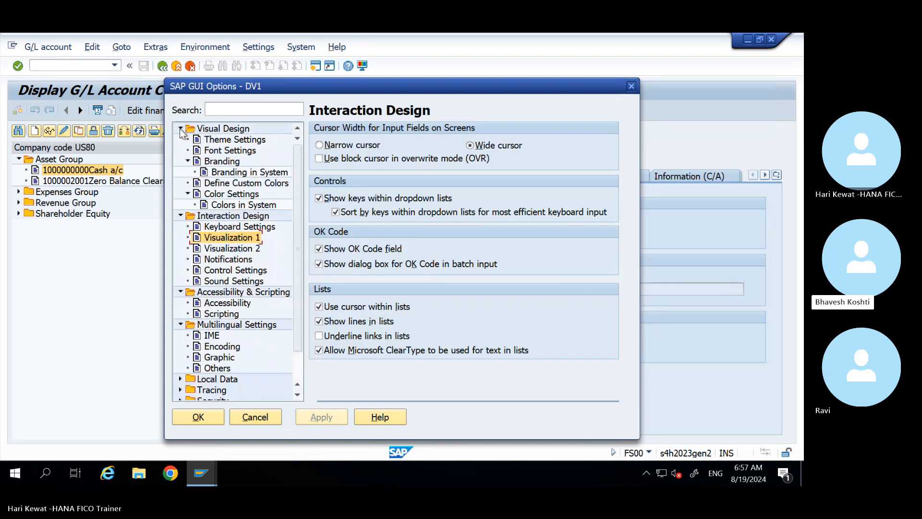
left_click(238, 140)
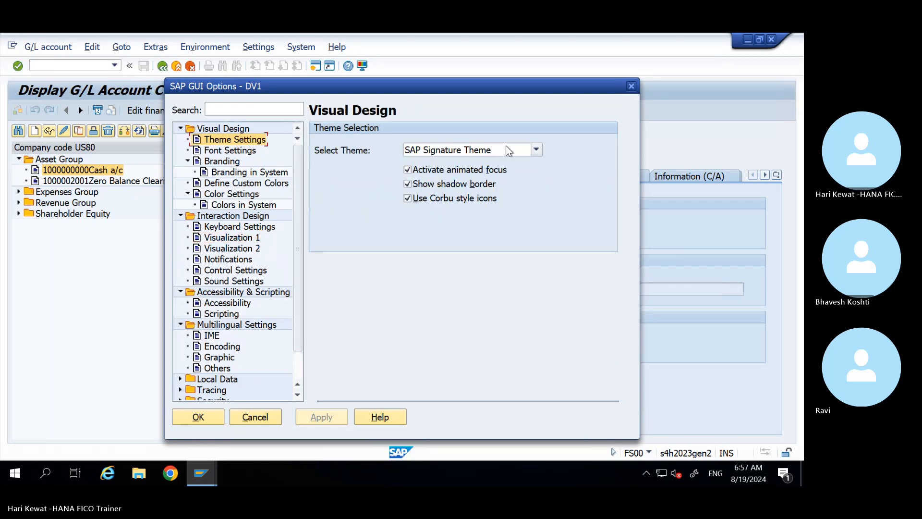
left_click(536, 150)
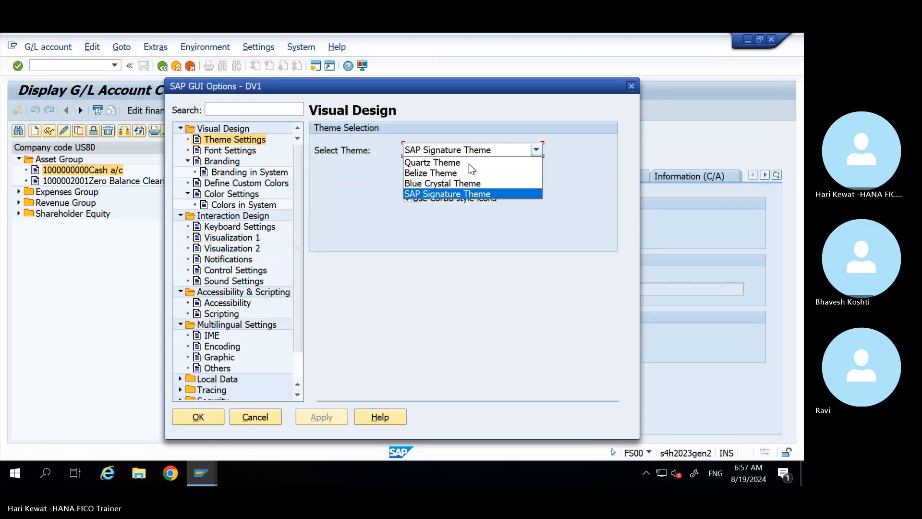
left_click(432, 172)
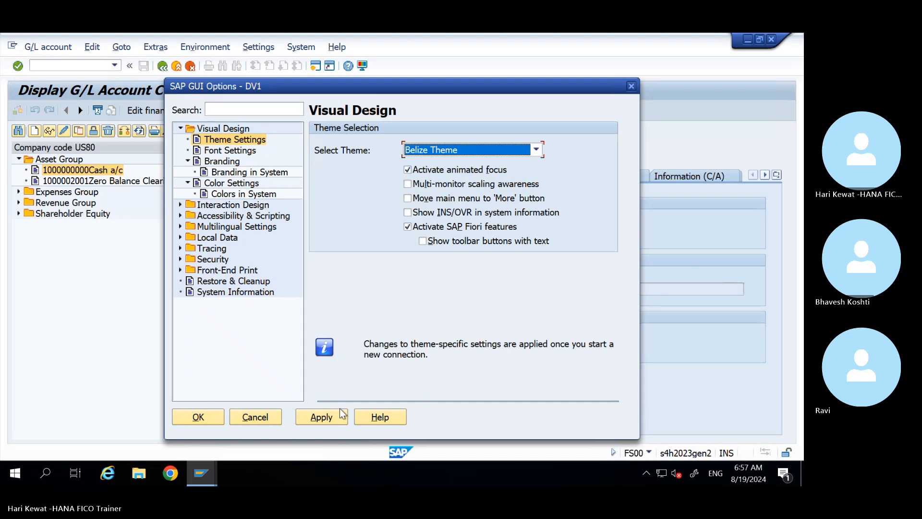
left_click(322, 416)
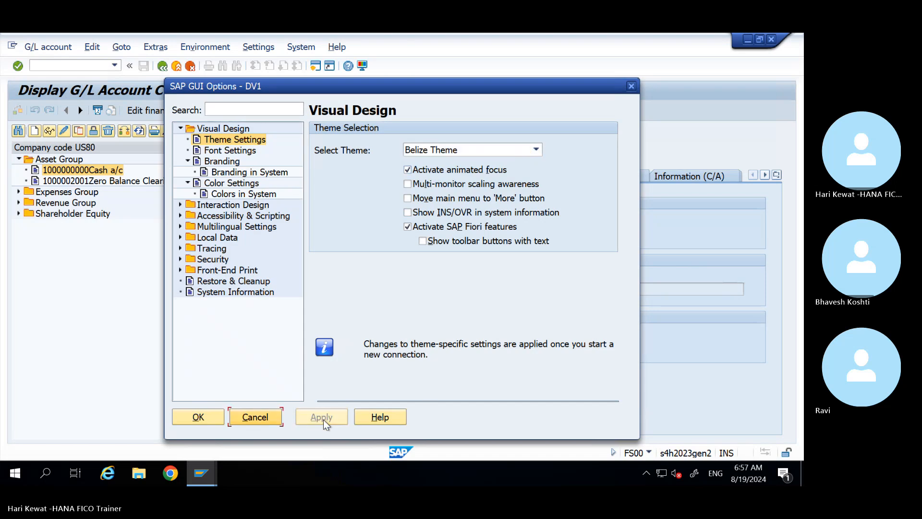
left_click(216, 417)
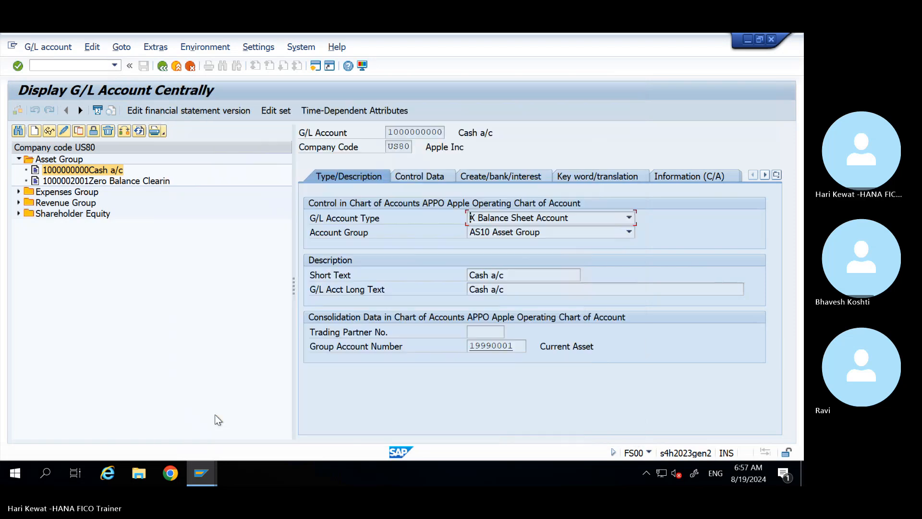
Step: Log off the current S/4HANA session, confirming despite unsaved data
left_click(303, 48)
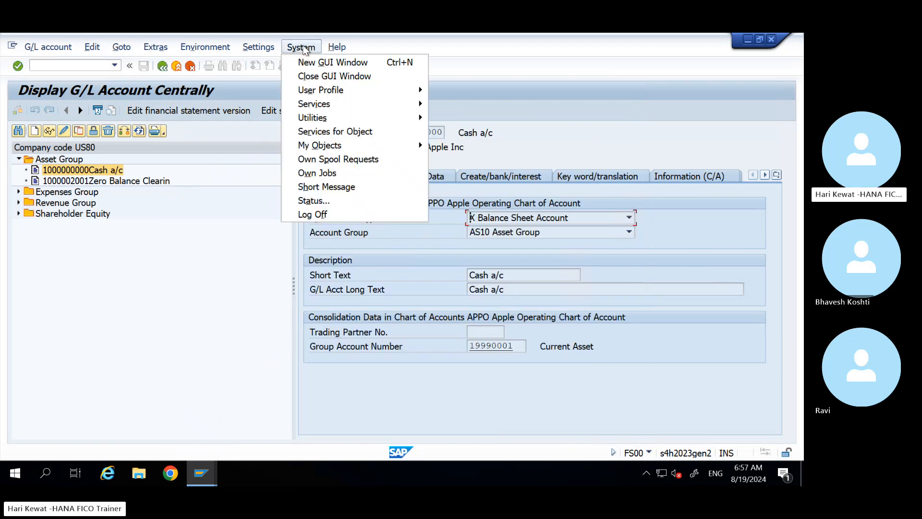
left_click(314, 214)
left_click(149, 261)
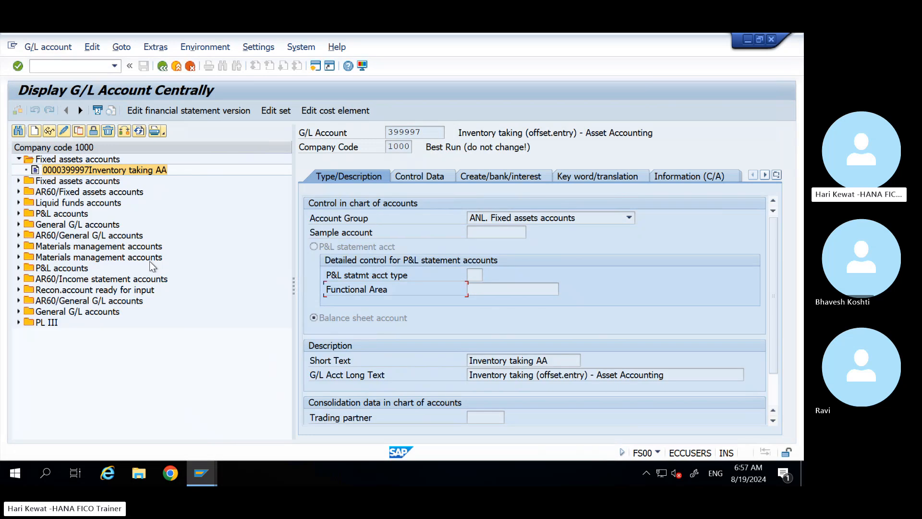
Step: Log back on to S/4 HANA client 400 from SAP Logon with the remembered user and password
mouse_move(198, 460)
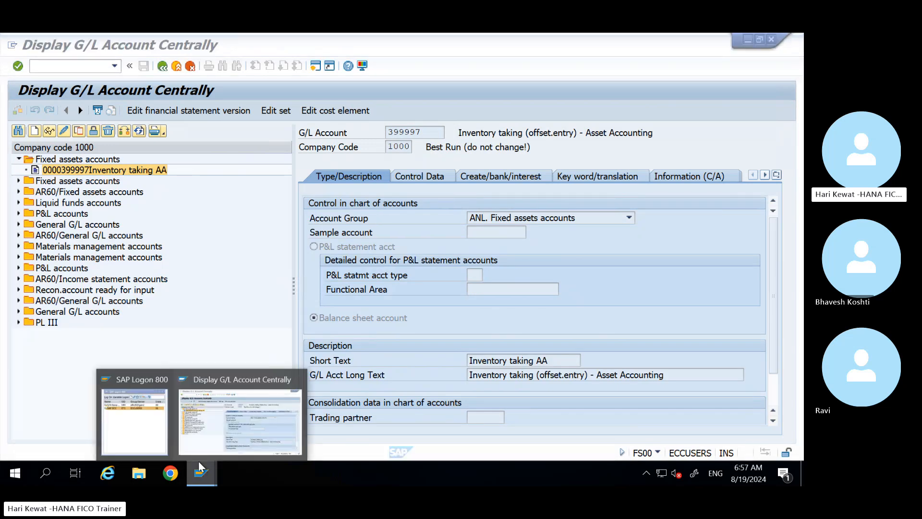
left_click(150, 437)
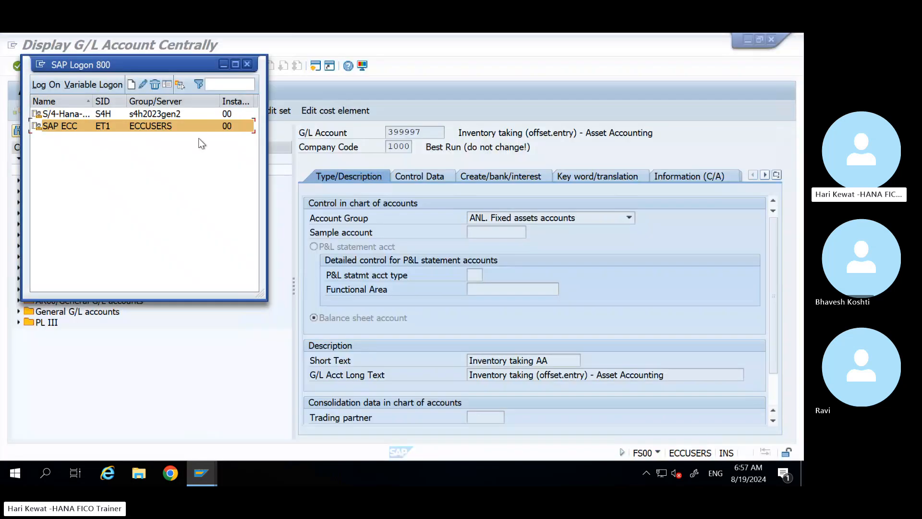
double_click(151, 114)
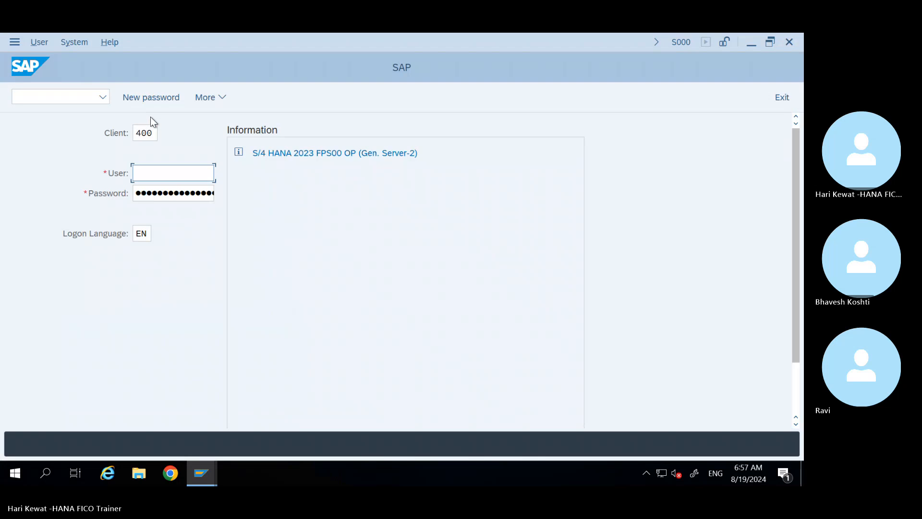
key("Tab")
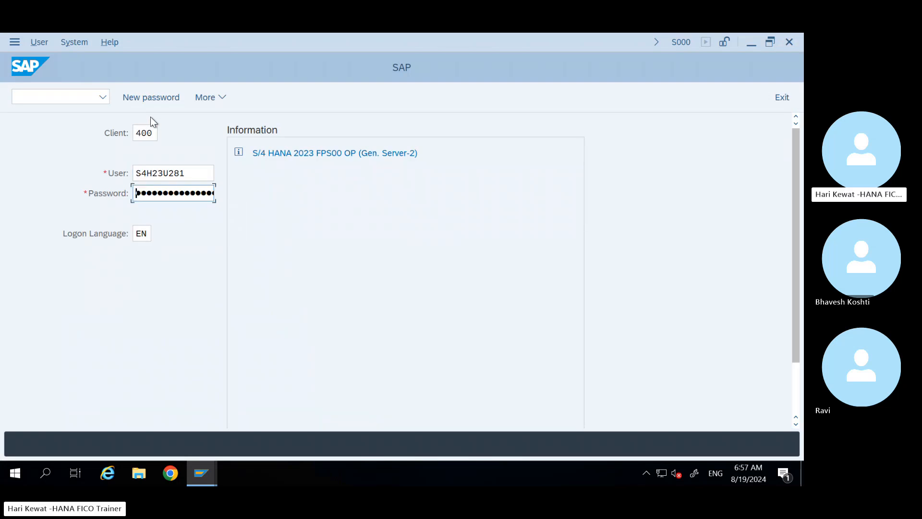
type("••••••••")
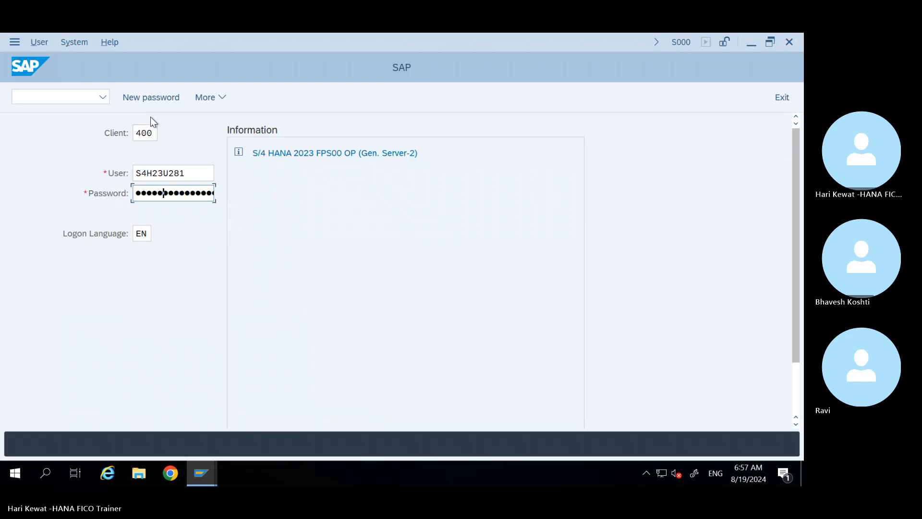
key("Return")
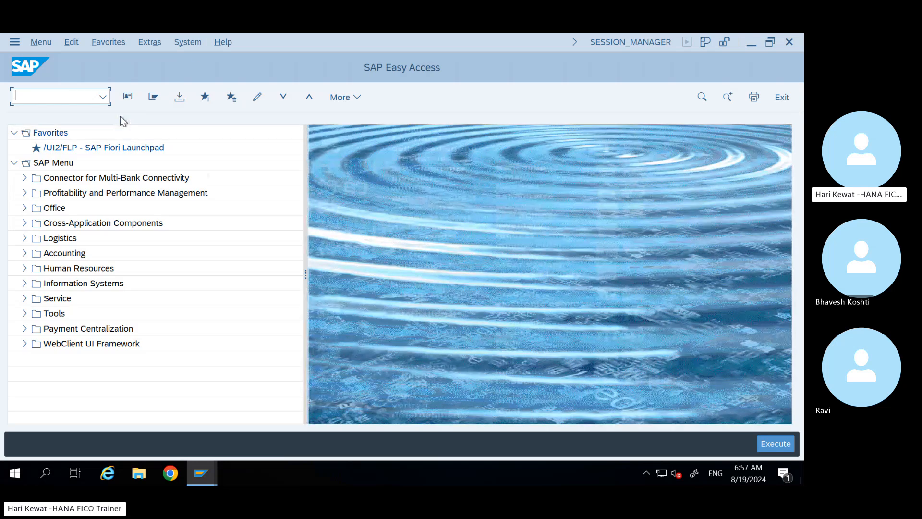
Step: Set the SAP GUI theme to Blue Crystal Theme in Options, apply it, and confirm
left_click(359, 97)
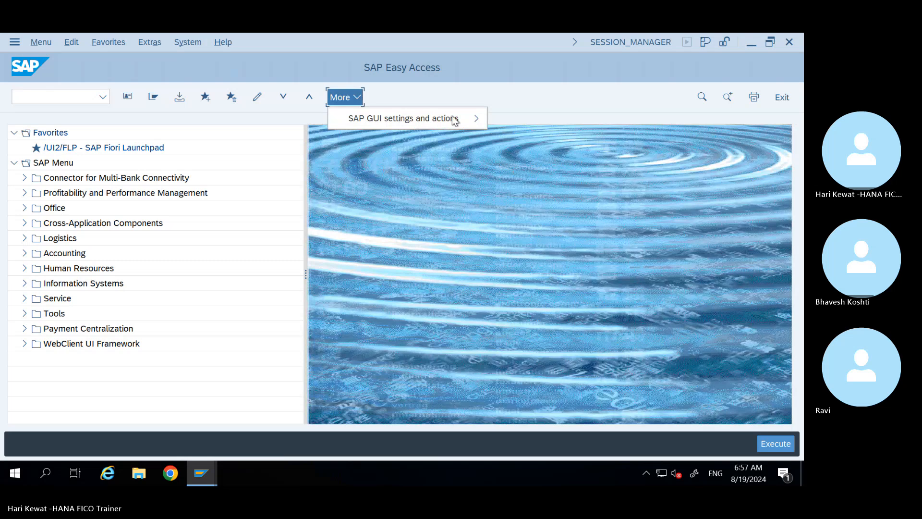
mouse_move(456, 119)
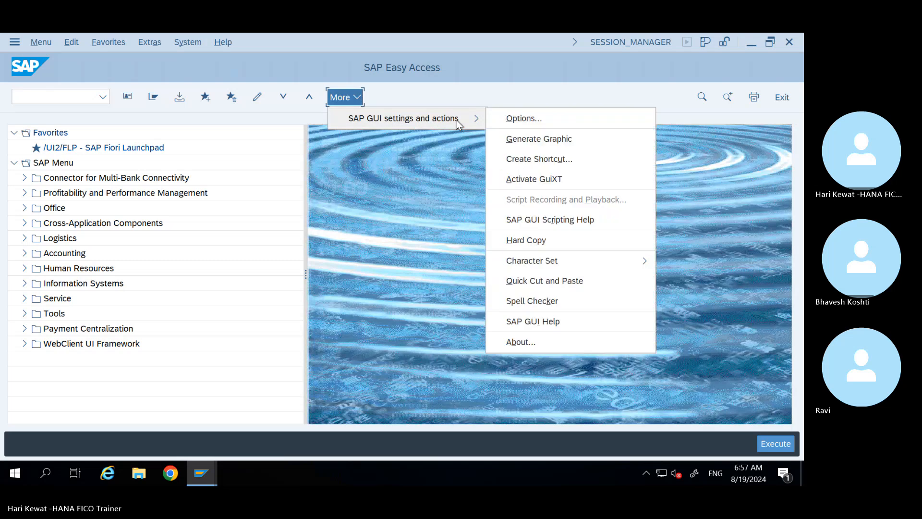
left_click(523, 119)
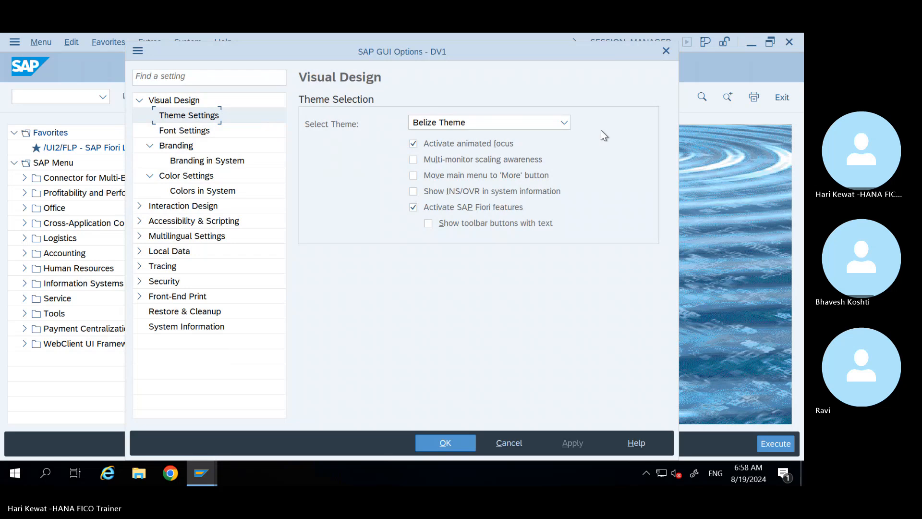
left_click(561, 121)
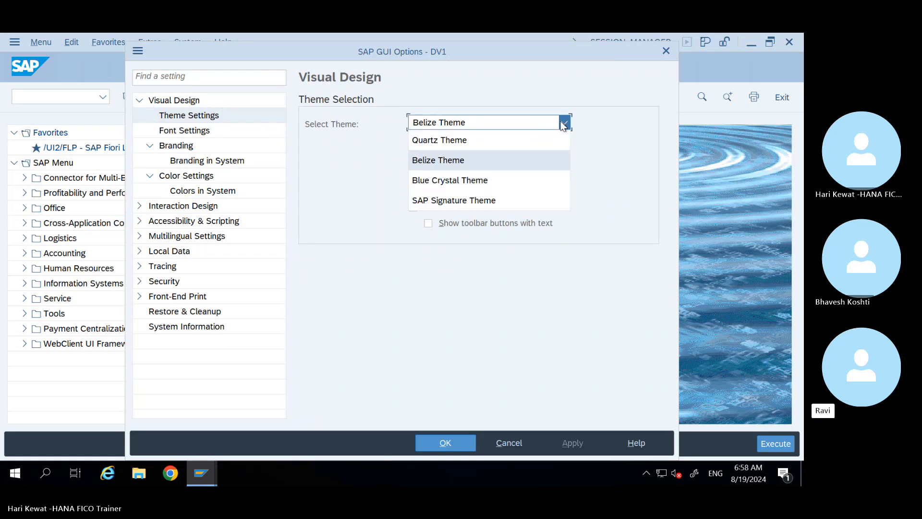
left_click(442, 186)
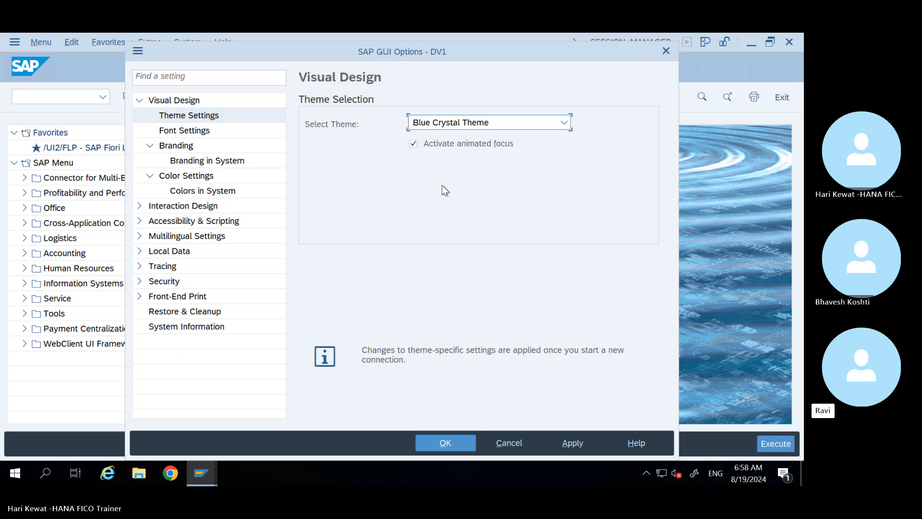
left_click(579, 443)
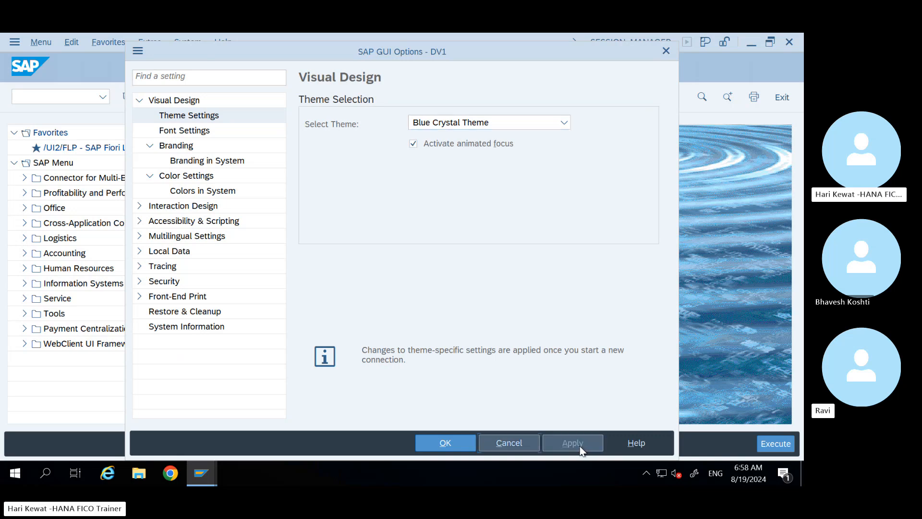
left_click(443, 445)
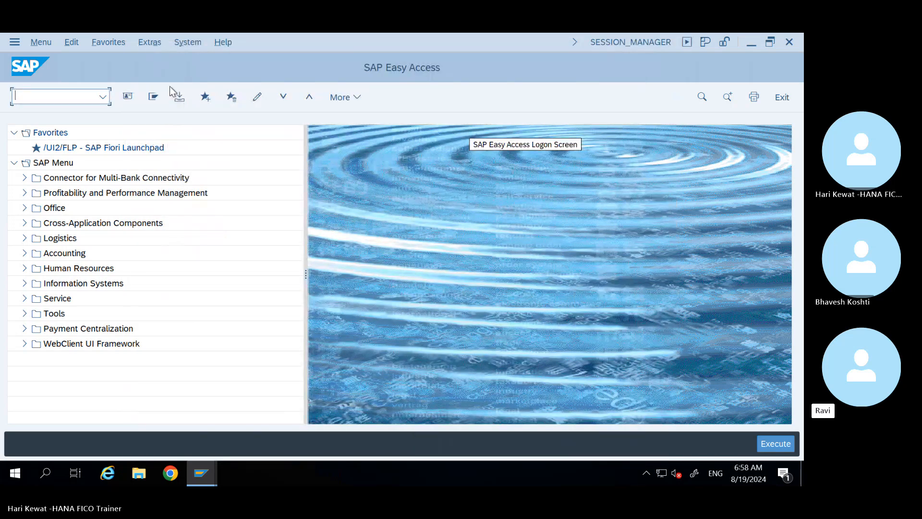
Step: Log off the S/4 HANA session and log back on with the remembered user and password
left_click(195, 42)
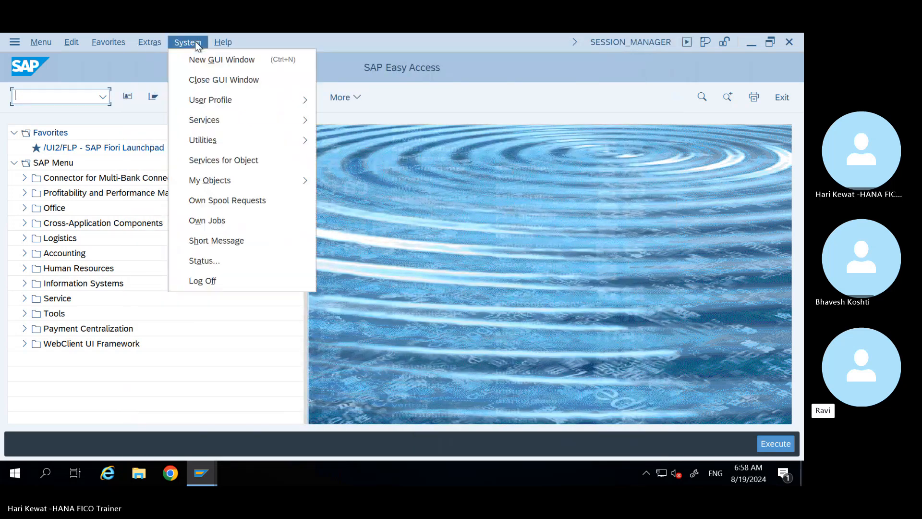
left_click(207, 282)
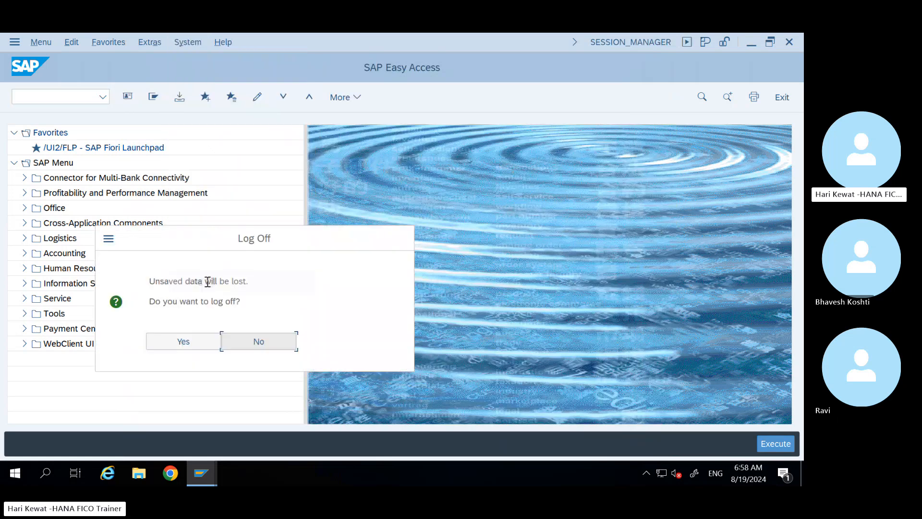
left_click(176, 341)
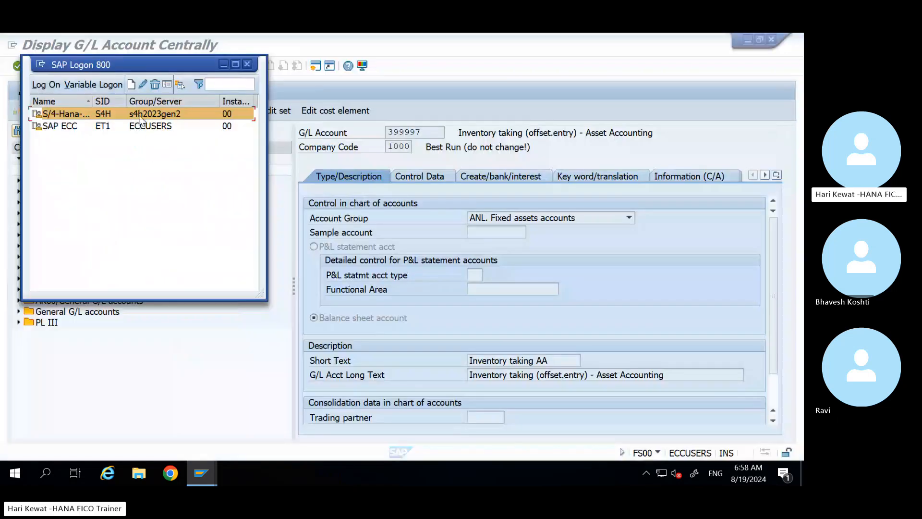
double_click(143, 114)
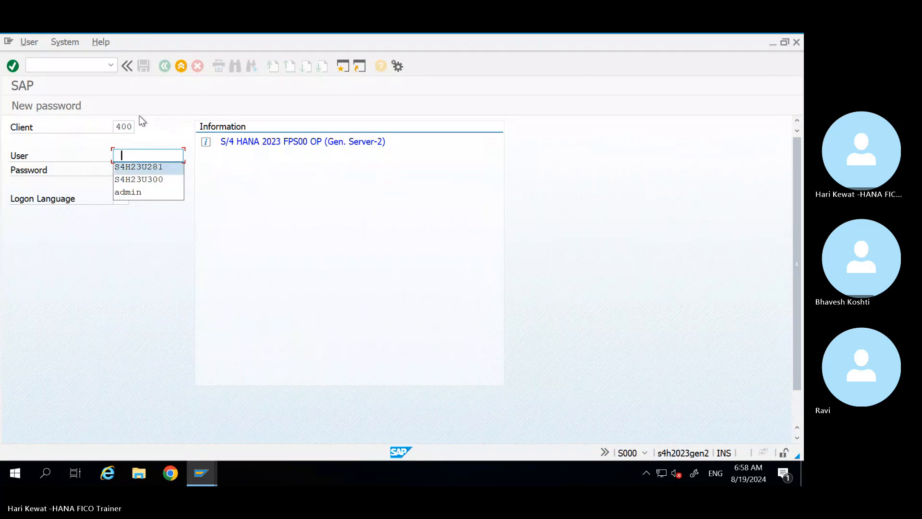
key("Tab")
type("**")
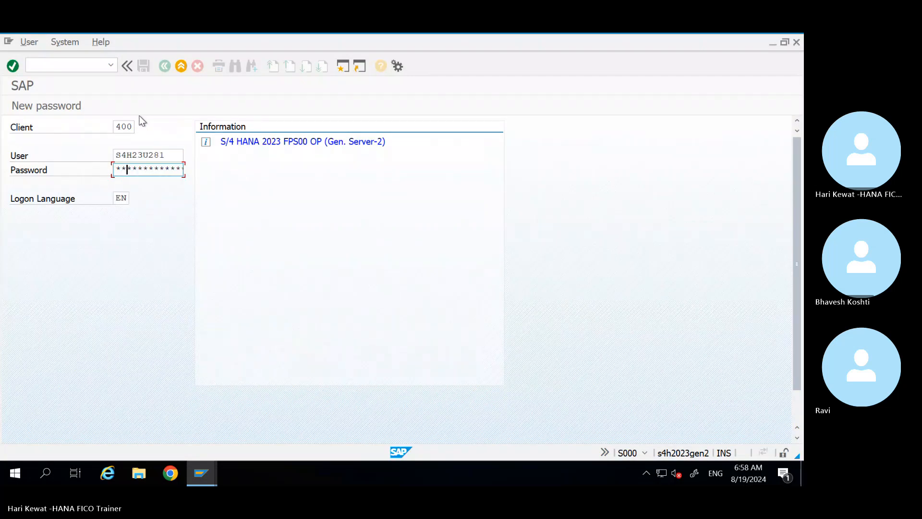
type("*******")
key("Return")
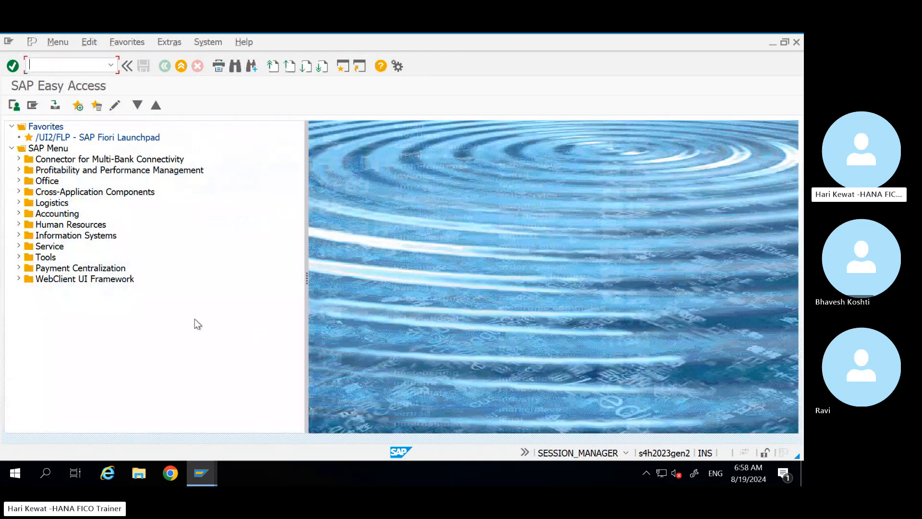
Step: Return to the SAP Easy Access window and run FS00 to edit G/L accounts for US80
left_click(204, 471)
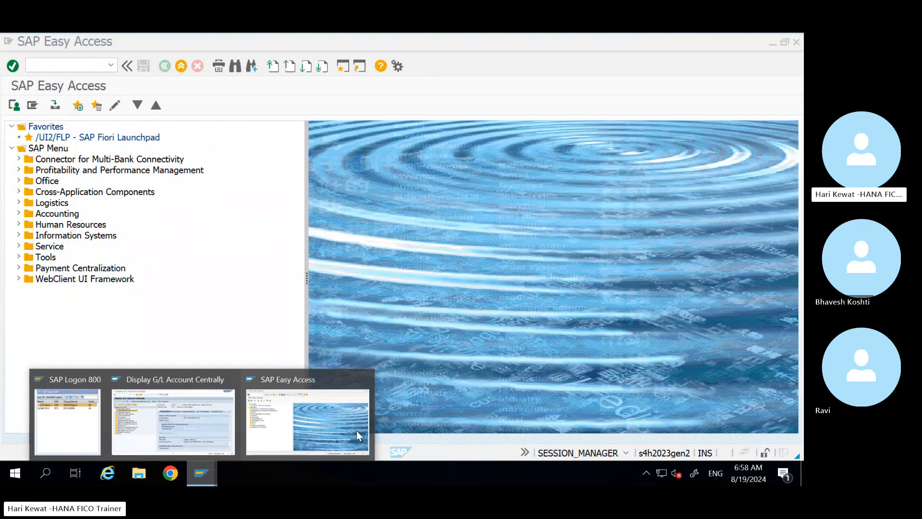
left_click(311, 438)
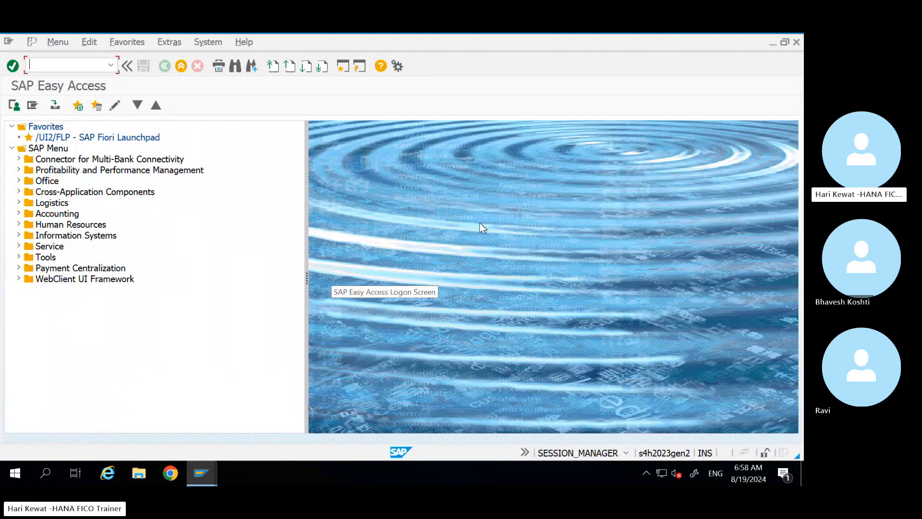
left_click(202, 473)
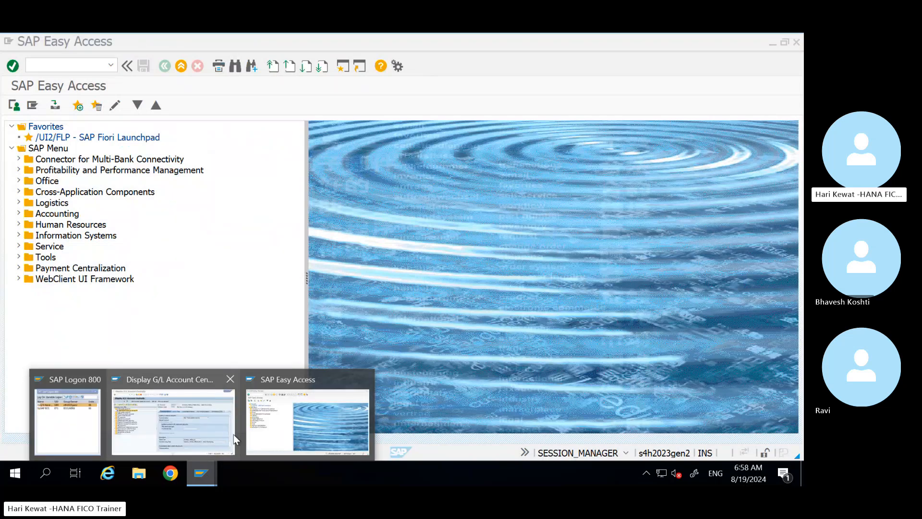
left_click(225, 431)
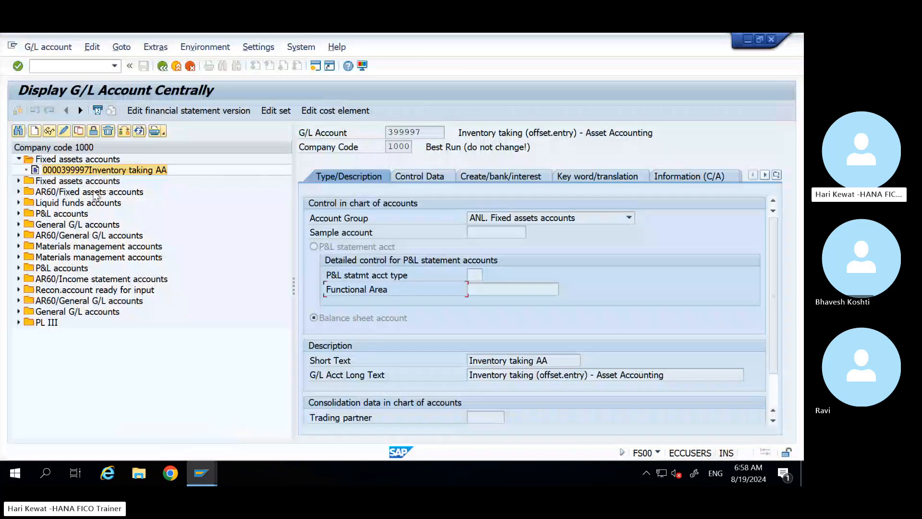
left_click(198, 475)
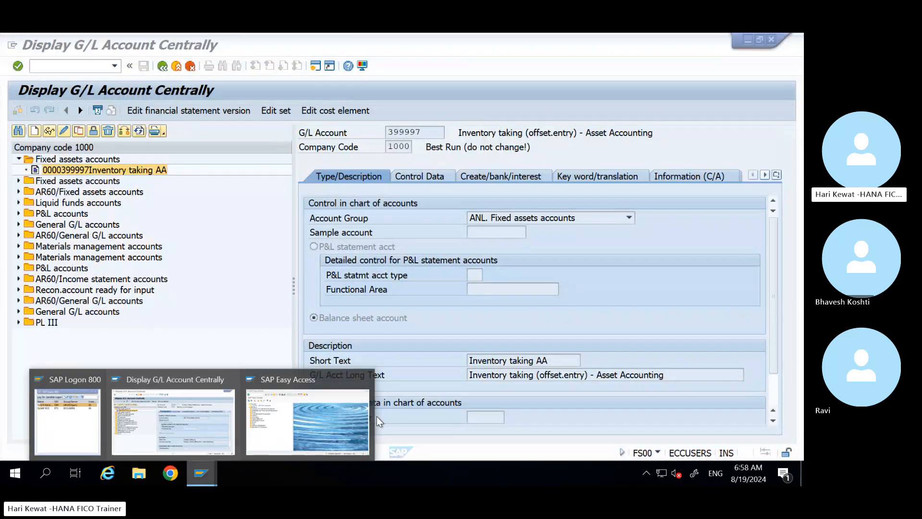
left_click(350, 422)
type("fs00")
key("Return")
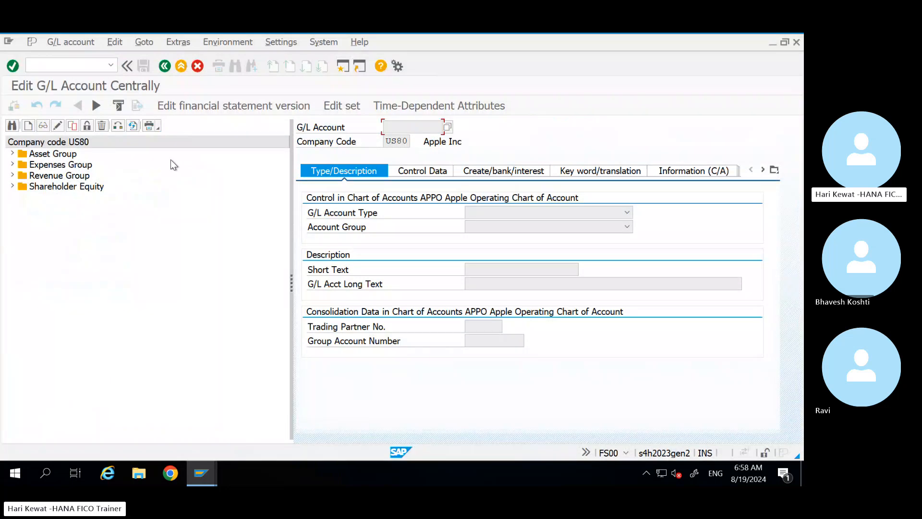
left_click(12, 154)
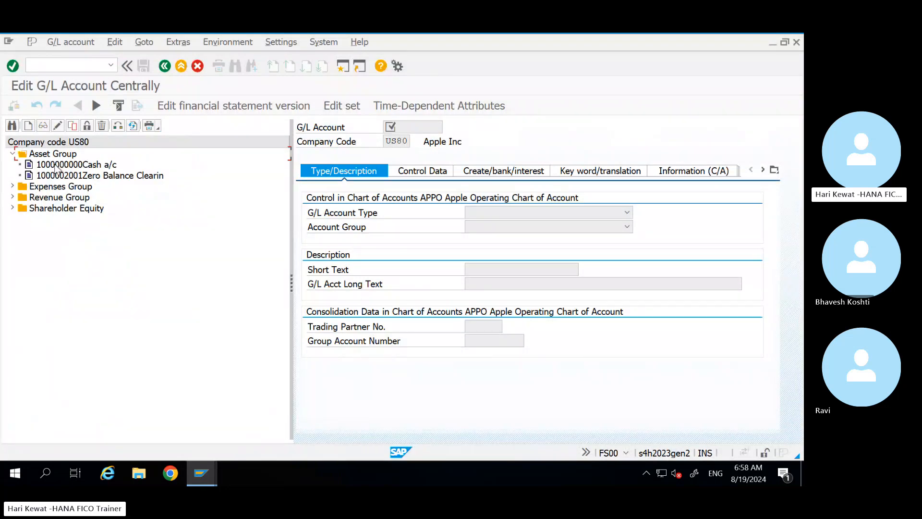
double_click(76, 165)
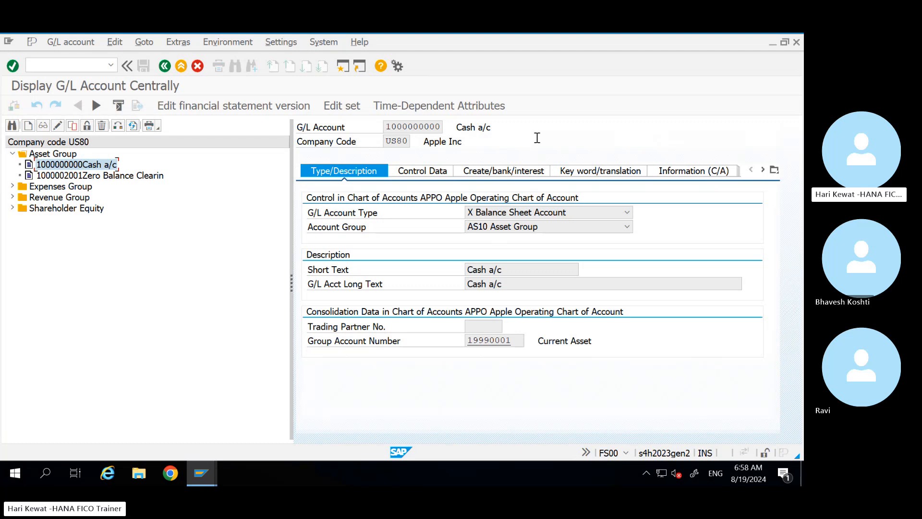
left_click(498, 214)
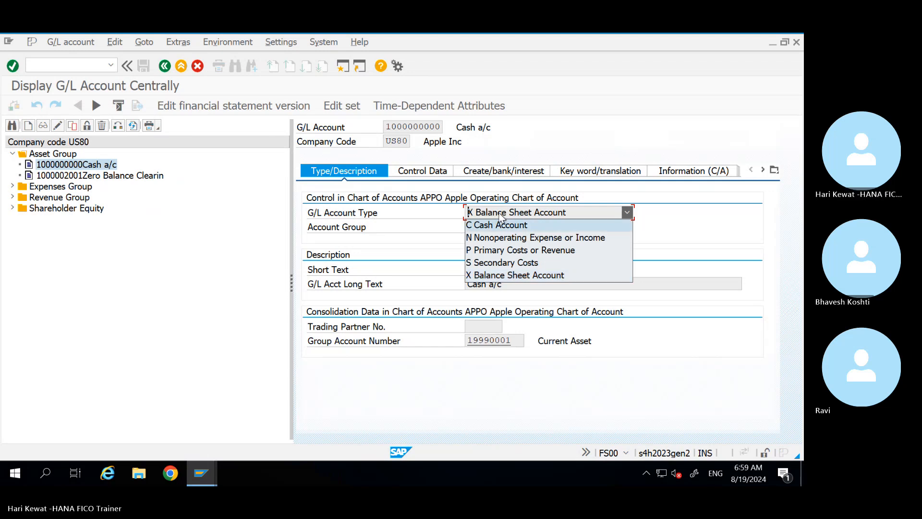
key("alt+Tab")
key("alt+Tab")
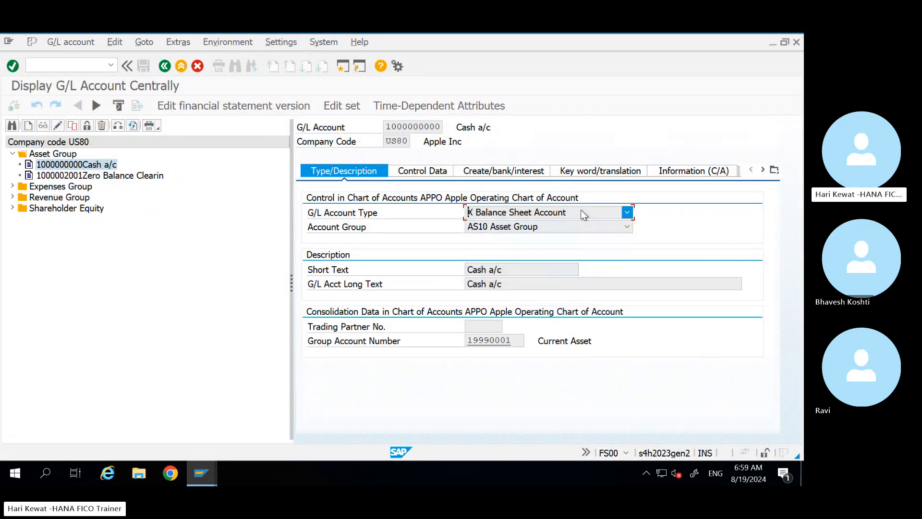
left_click(582, 208)
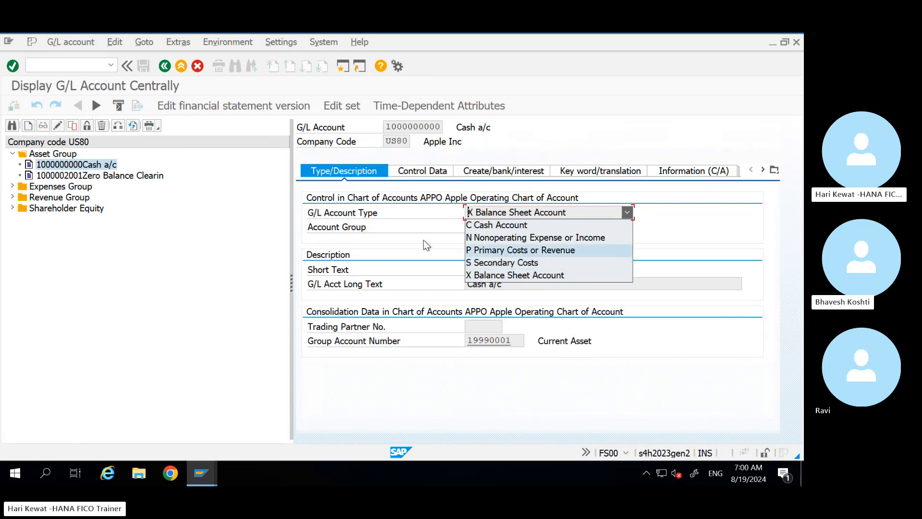
Step: Close the type list, highlight group account 19990001, and switch to the Control Data tab
left_click(408, 238)
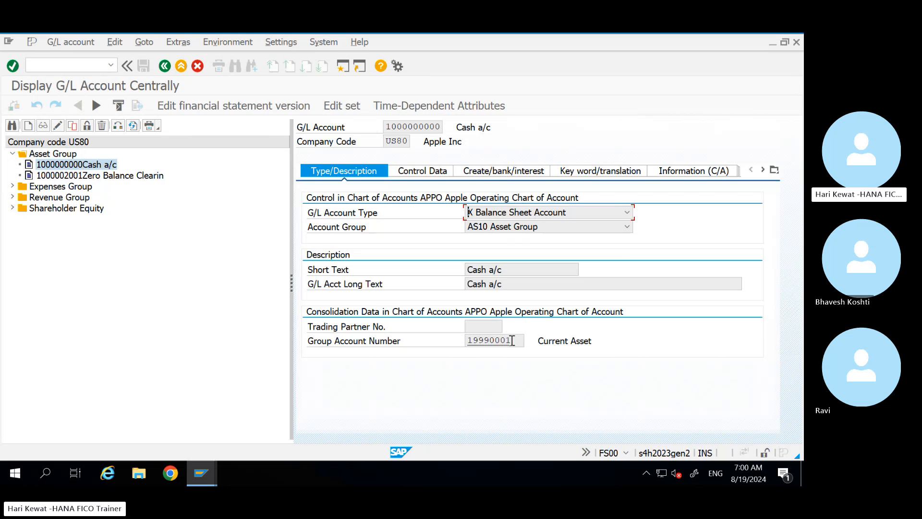
double_click(461, 342)
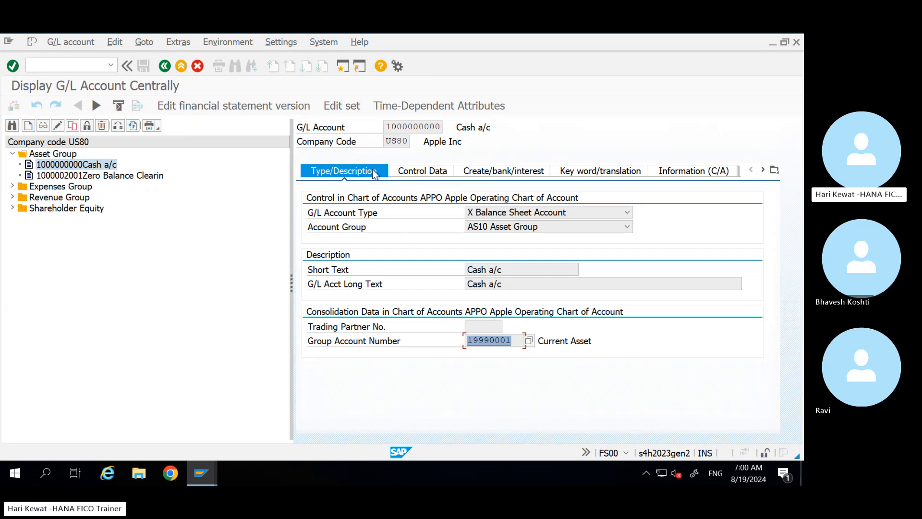
left_click(515, 341)
double_click(478, 339)
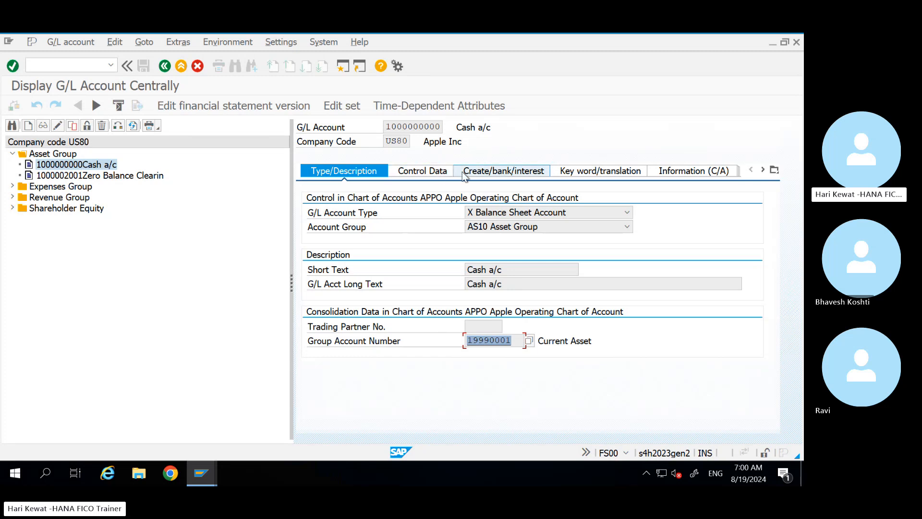
left_click(437, 172)
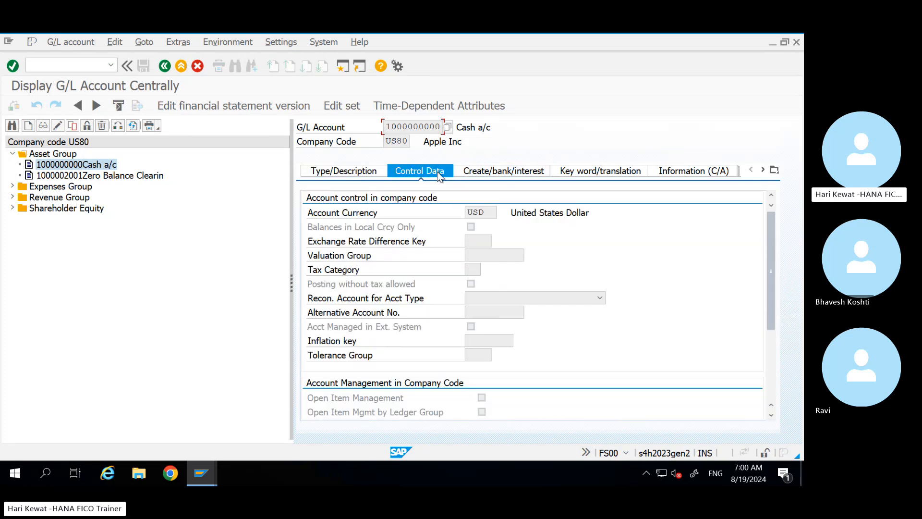
Step: Review Control Data: USD account currency, local-currency balances, and open item management by ledger group
left_click(489, 212)
left_click_drag(489, 212, 446, 216)
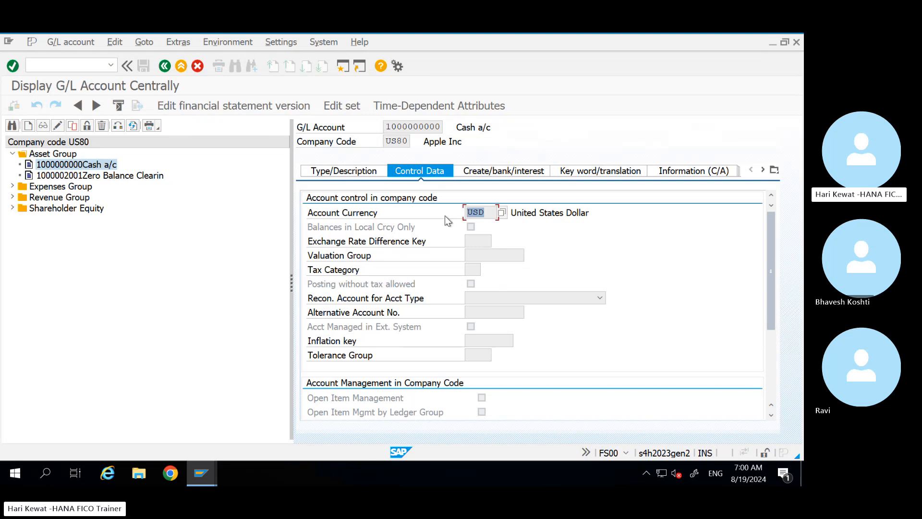
left_click(488, 216)
left_click(471, 229)
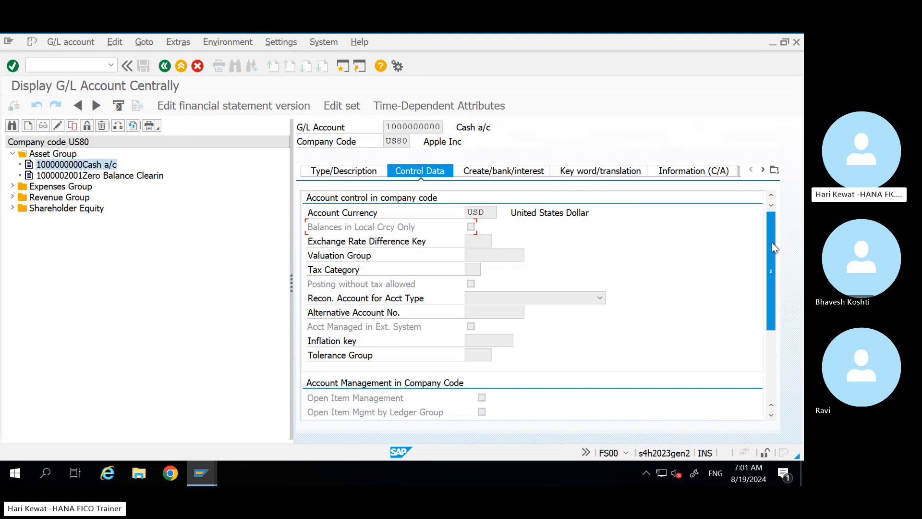
left_click_drag(771, 242, 774, 283)
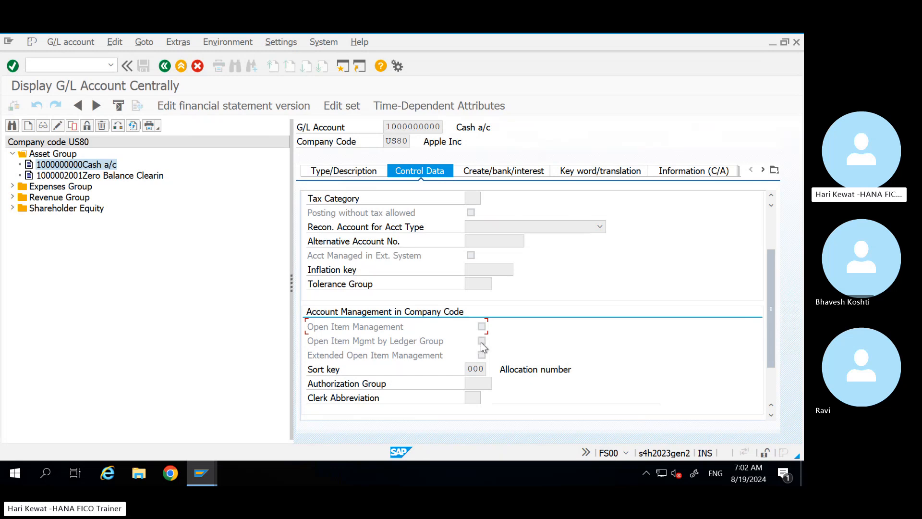
left_click(481, 341)
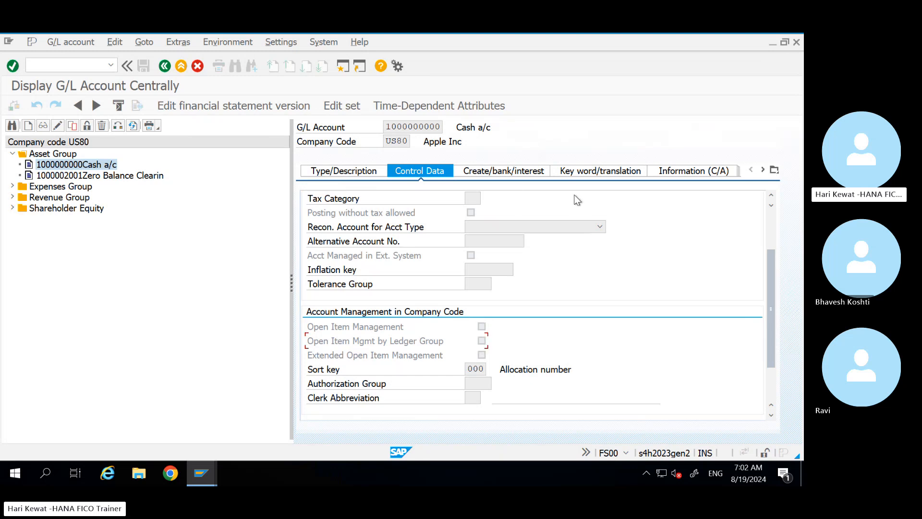
Step: Check Create/bank/interest, return to Type/Description, and glance at Excel cell B781 (CSKA/CSKB)
left_click(514, 172)
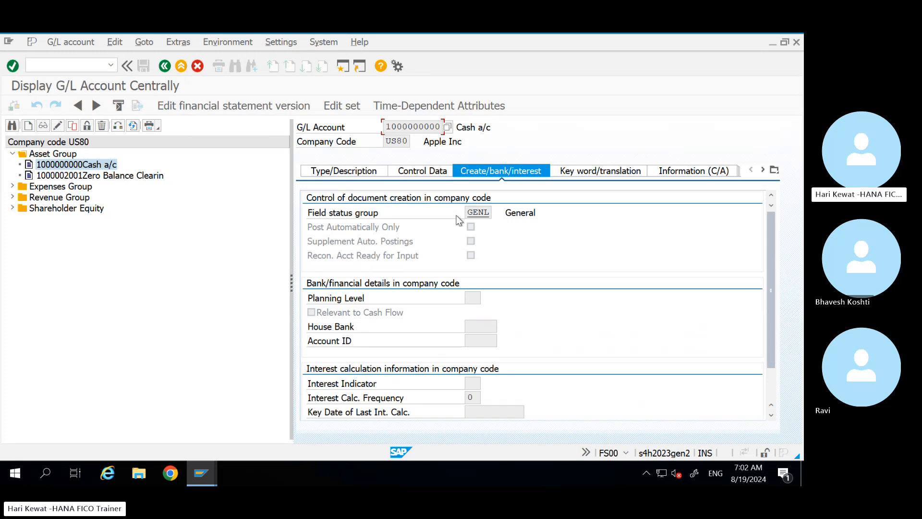
left_click(356, 170)
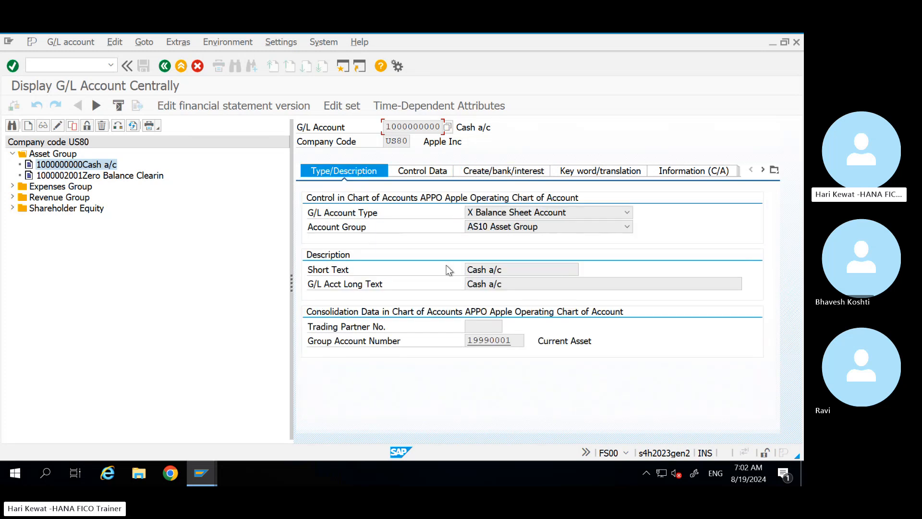
mouse_move(589, 33)
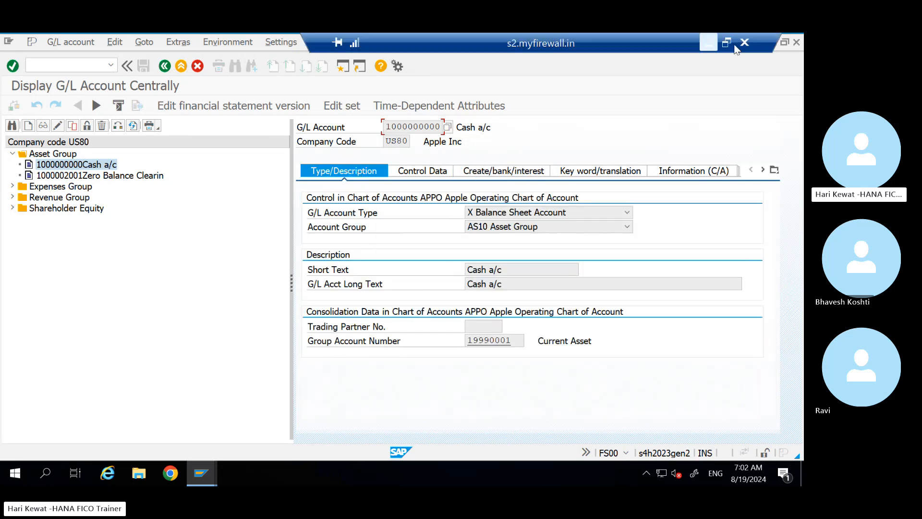
left_click(704, 48)
left_click(105, 332)
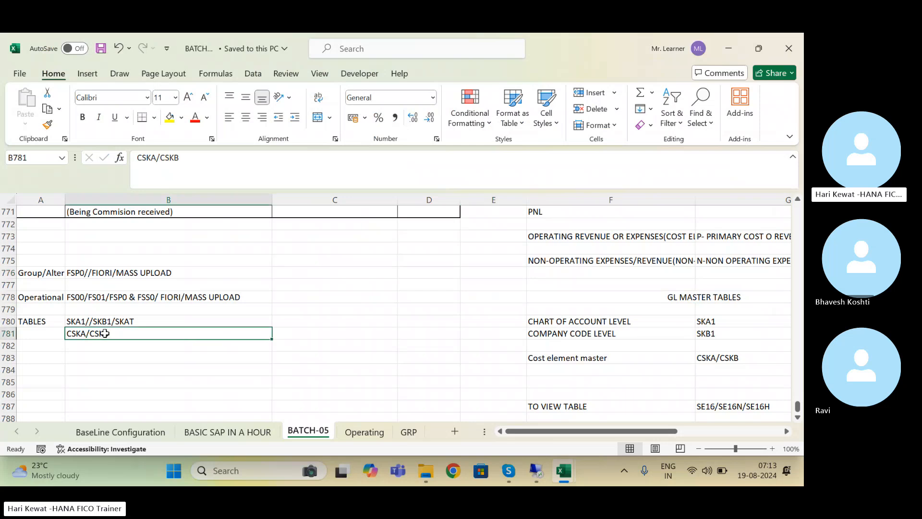
left_click(535, 469)
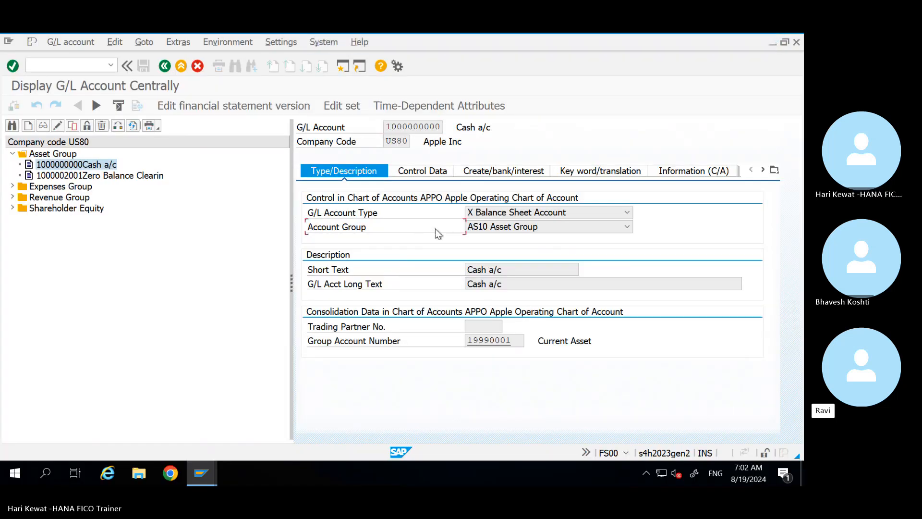
left_click(429, 173)
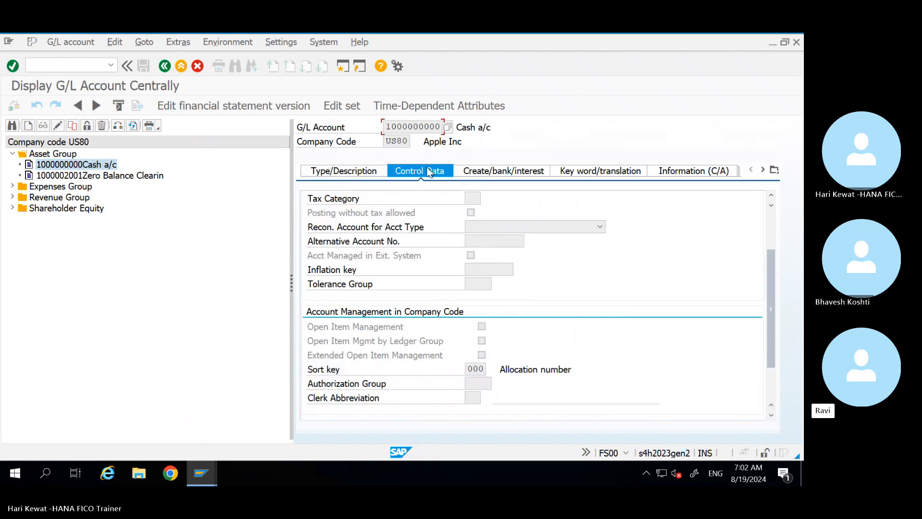
left_click(483, 326)
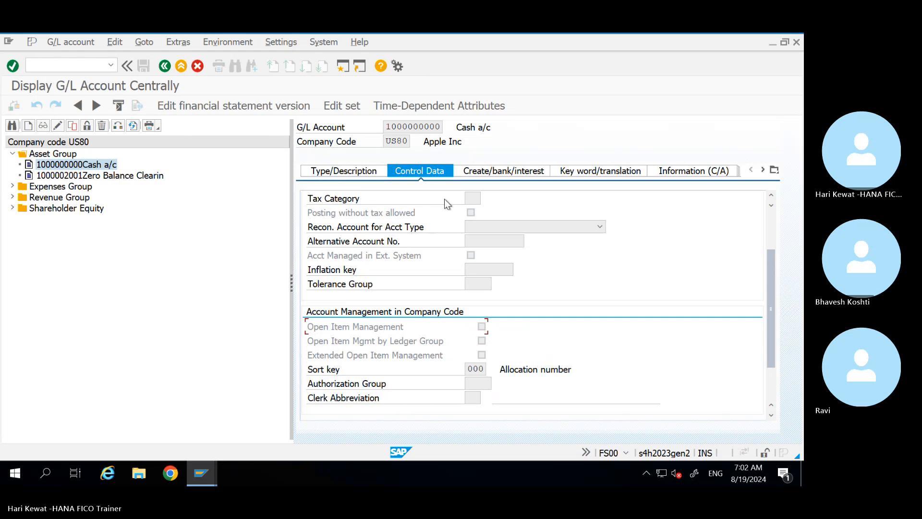
left_click(361, 175)
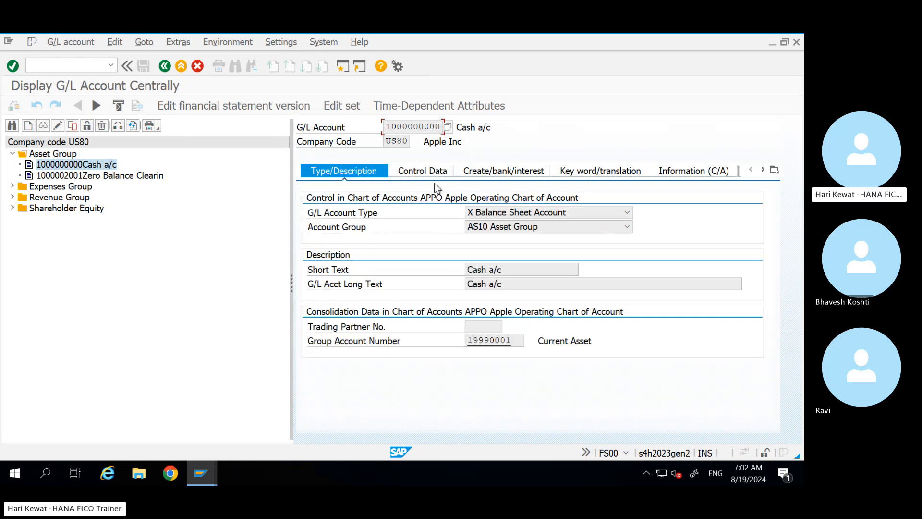
left_click(527, 211)
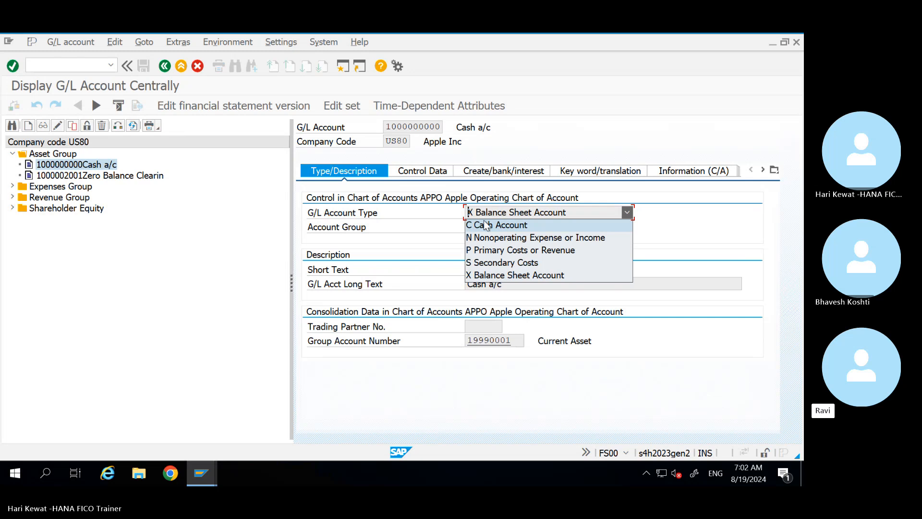
left_click(442, 231)
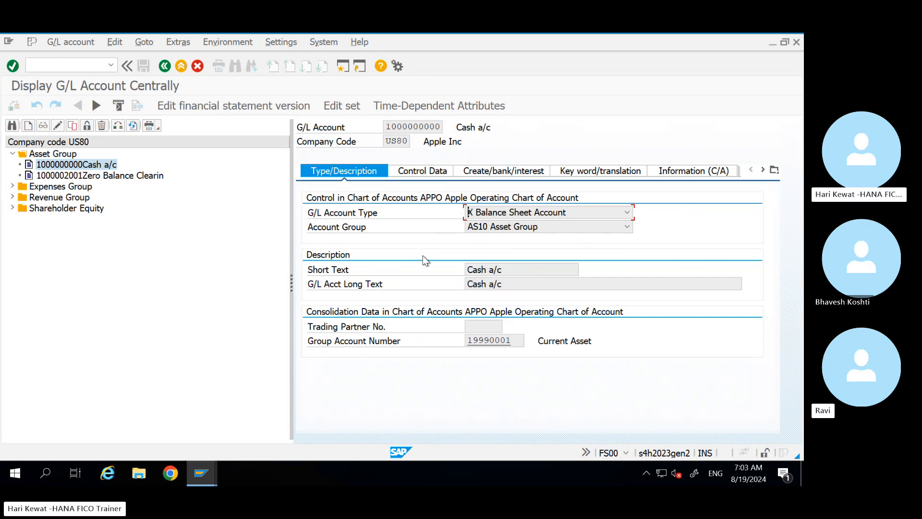
left_click(509, 227)
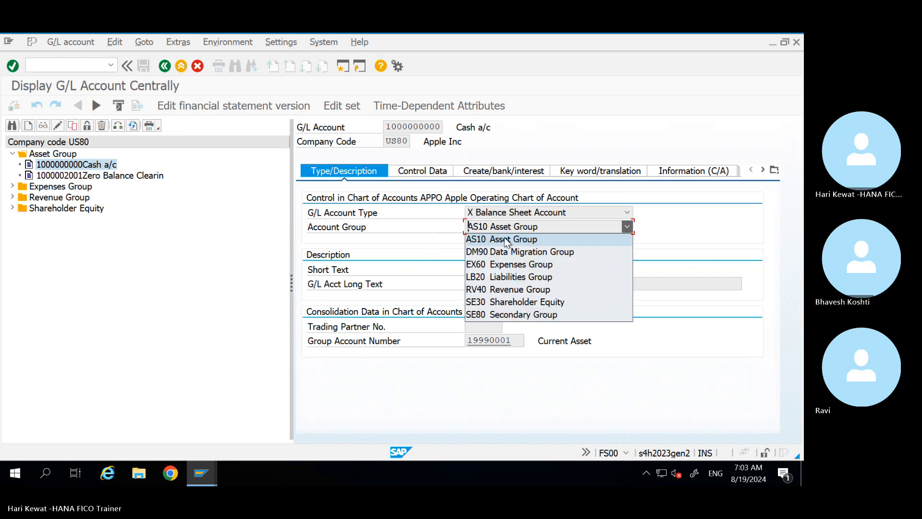
left_click(476, 243)
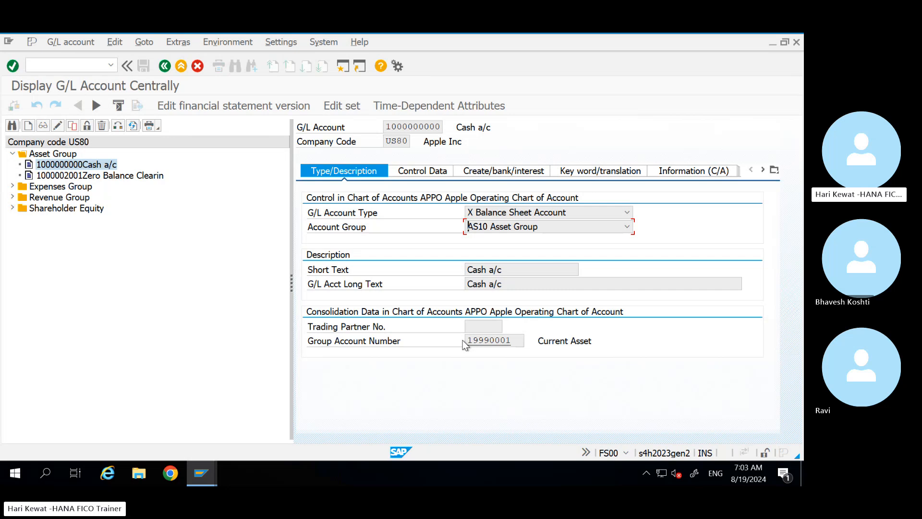
left_click(514, 338)
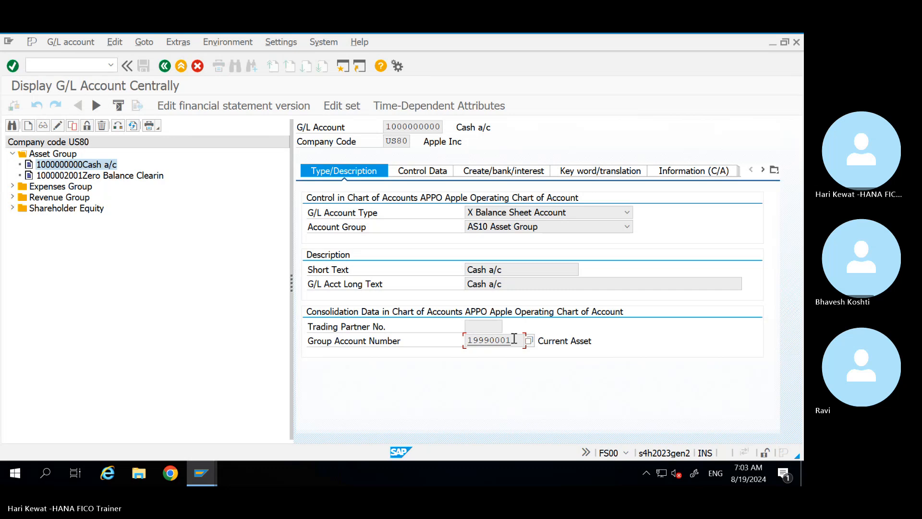
Step: In change mode, delete the Cash a/c Group Account Number and attempt to save
left_click(58, 125)
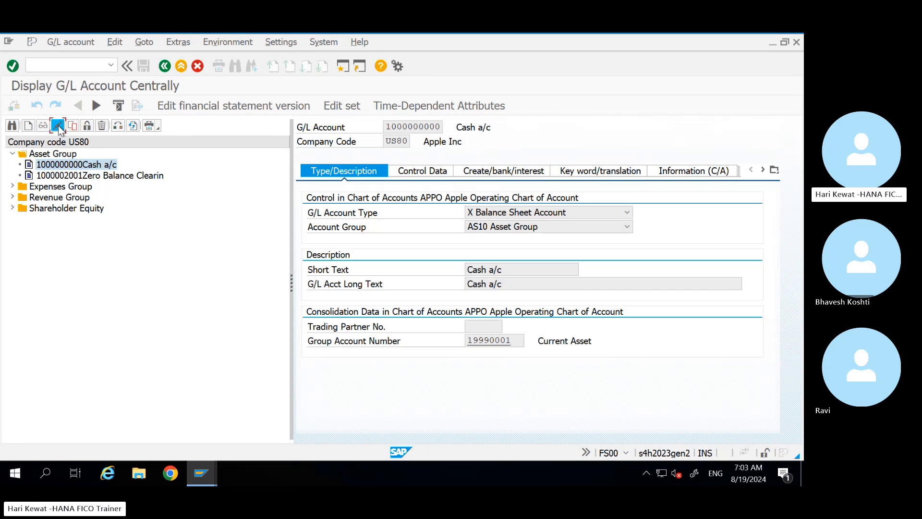
left_click(520, 343)
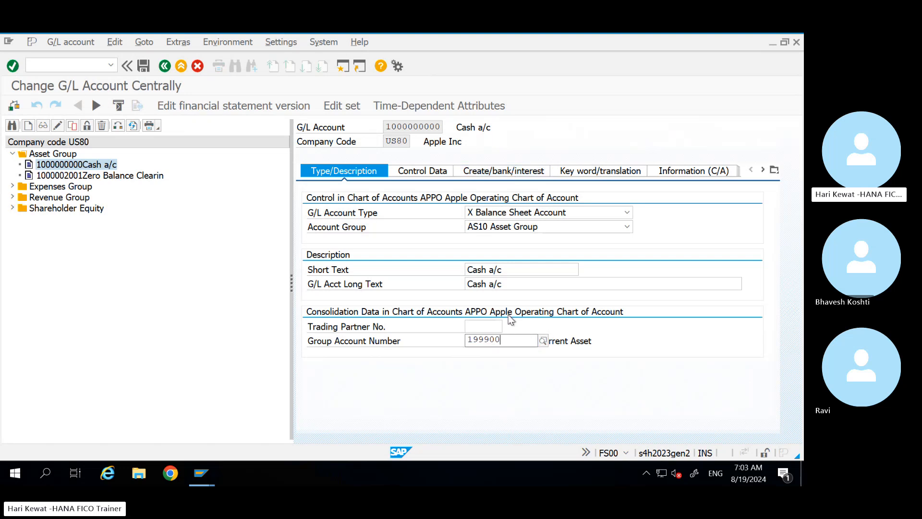
key("BackSpace")
key("BackSpace")
key("BackSpace")
key("BackSpace")
key("BackSpace")
key("BackSpace")
key("BackSpace")
key("BackSpace")
key("Return")
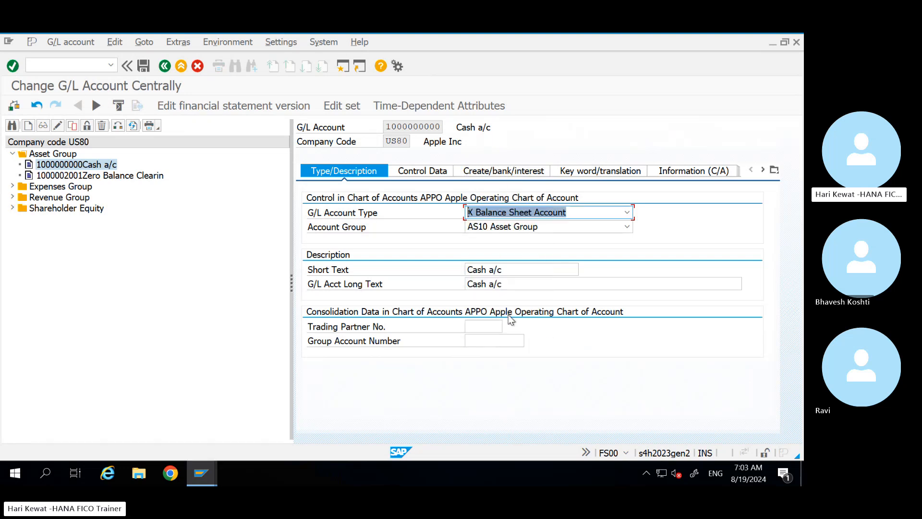
left_click(144, 66)
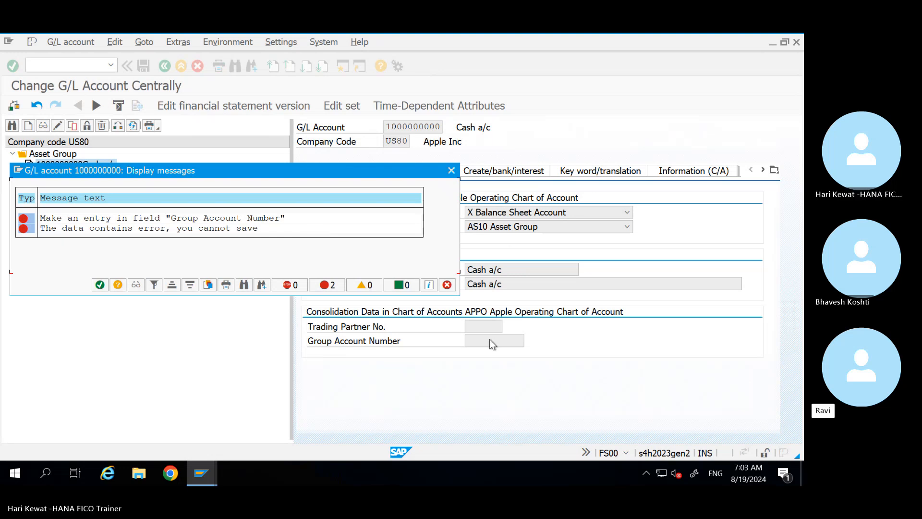
Step: Dismiss the missing group account number error and exit without saving
left_click(99, 286)
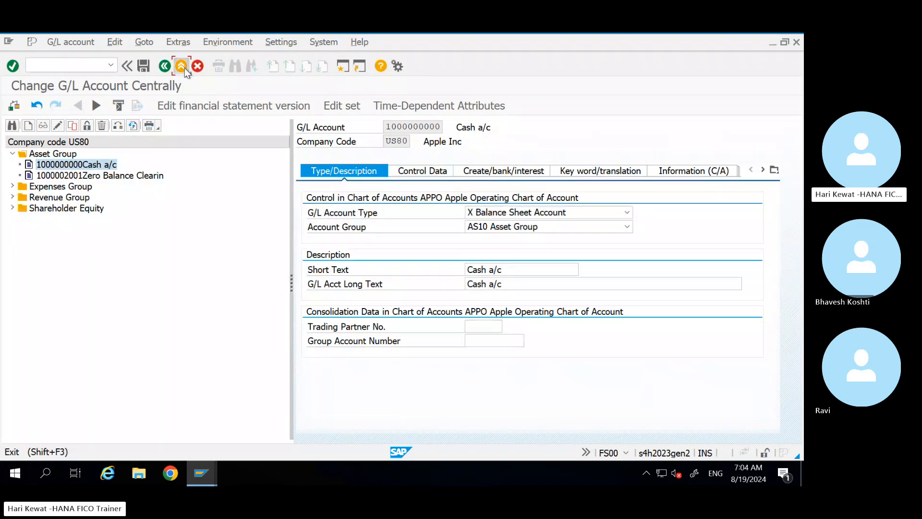
left_click(185, 67)
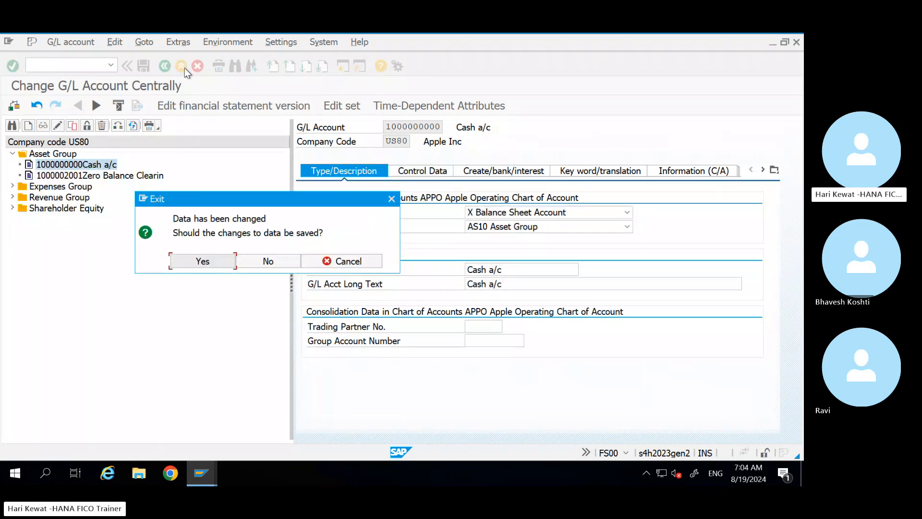
left_click(267, 260)
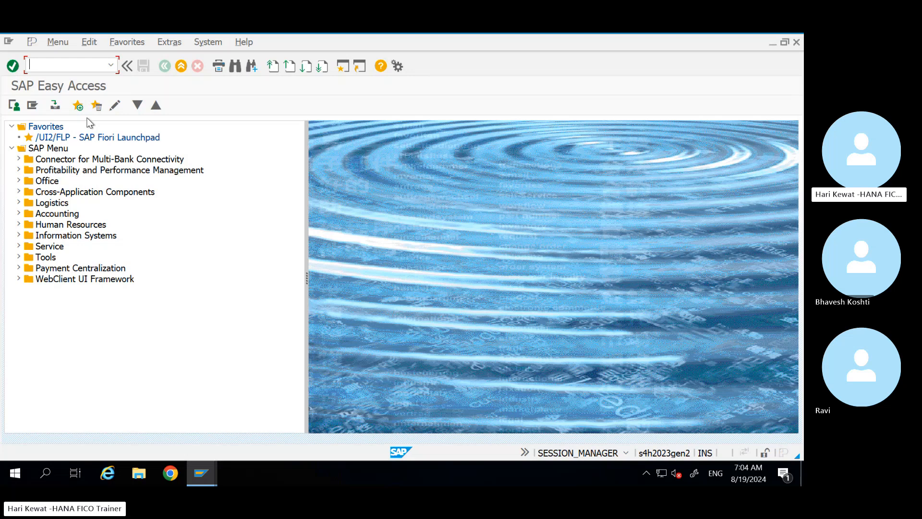
type("fs00")
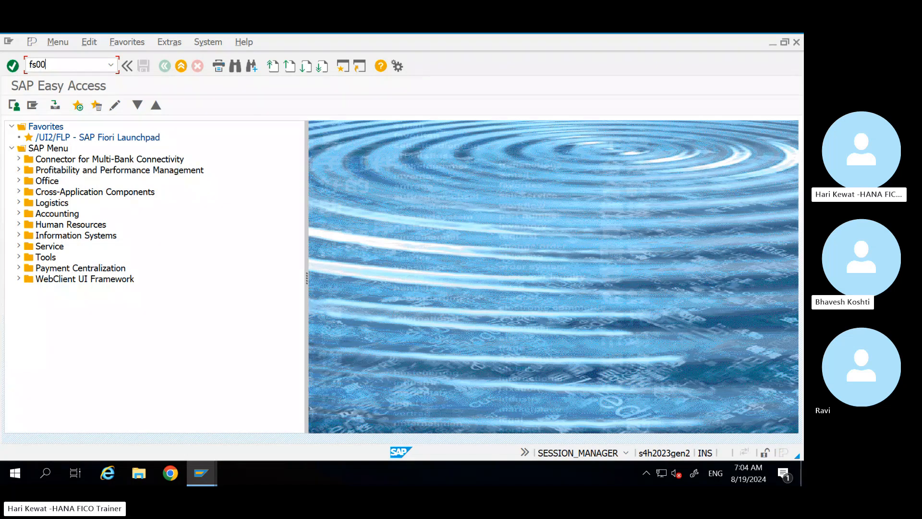
key("Return")
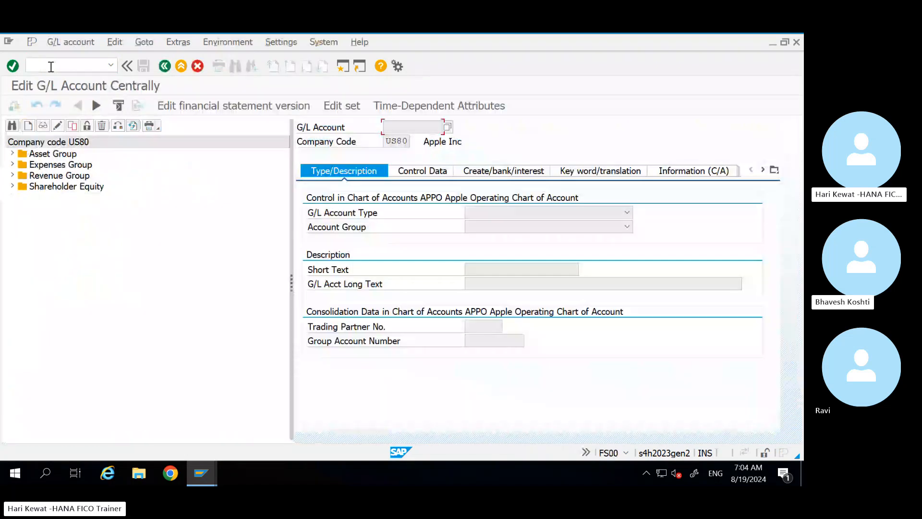
left_click(13, 154)
double_click(72, 164)
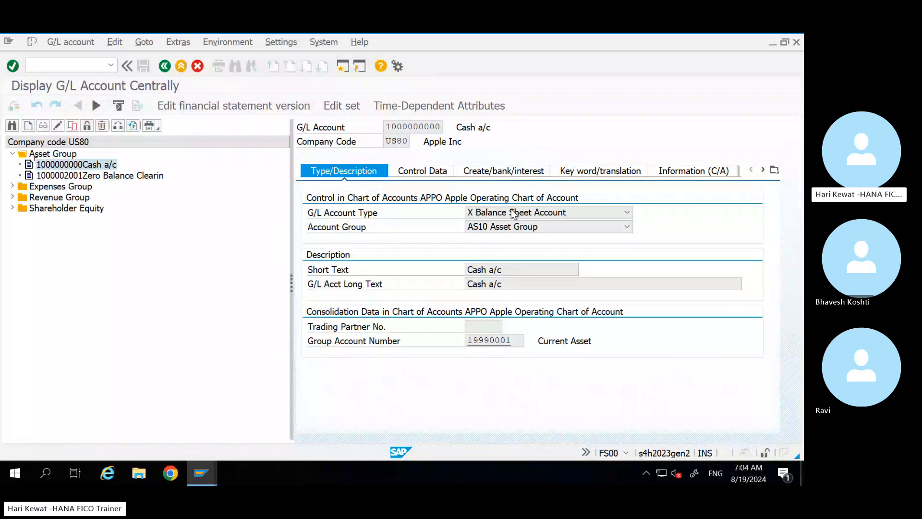
left_click(425, 172)
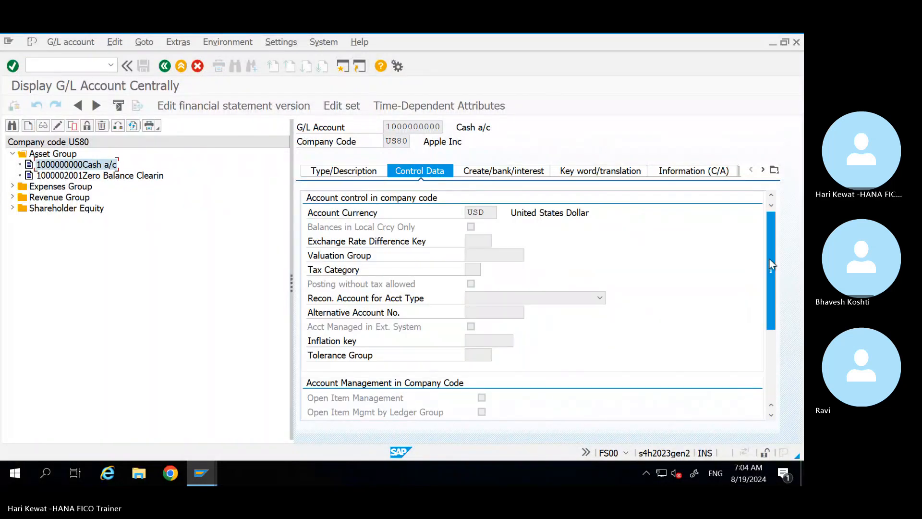
left_click_drag(769, 259, 774, 303)
Step: Compare ECC account 399997's Control Data, including Line Item Display, against Cash a/c, then go to Easy Access
mouse_move(201, 473)
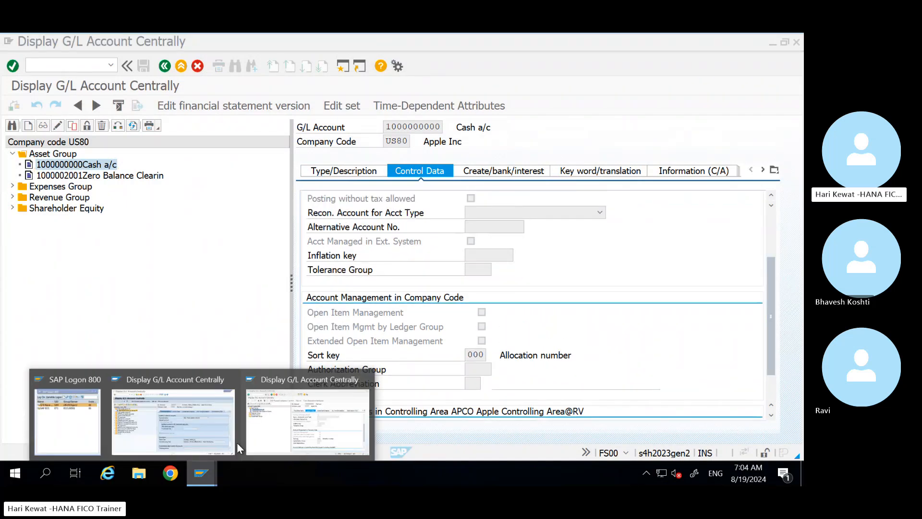
left_click(195, 431)
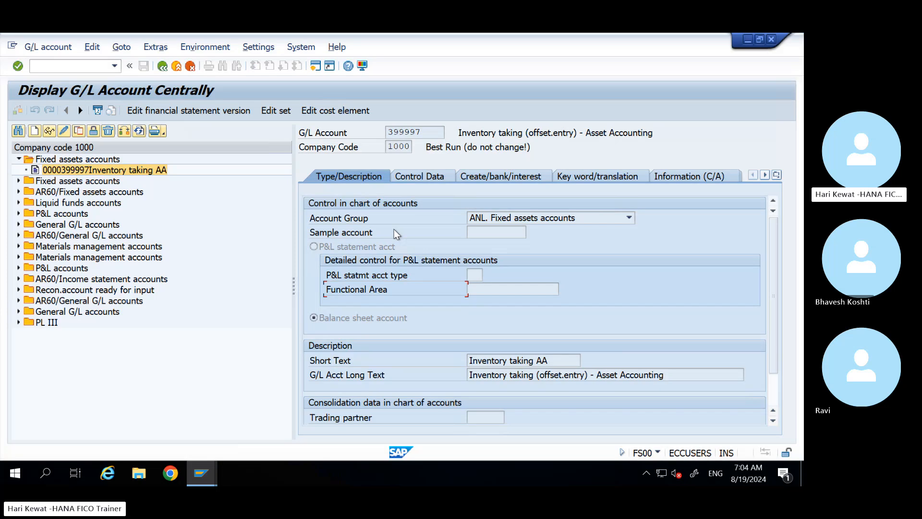
left_click(421, 177)
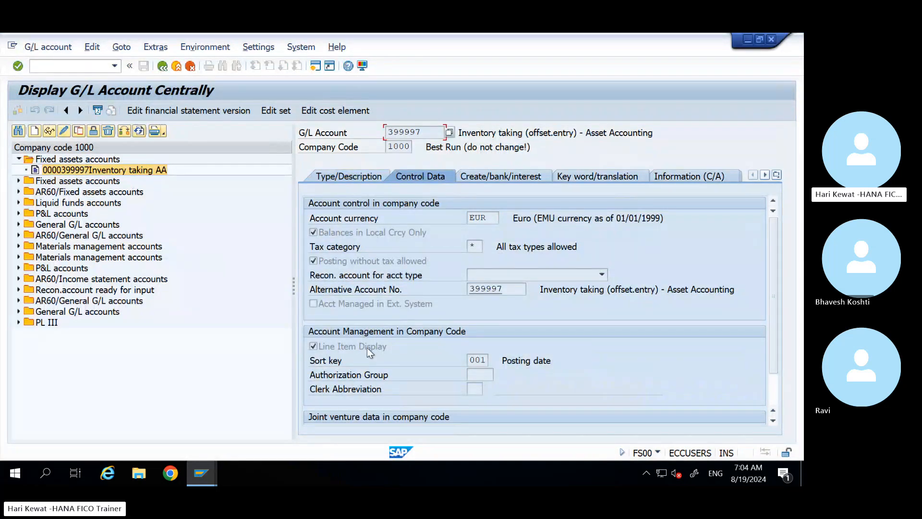
left_click(195, 469)
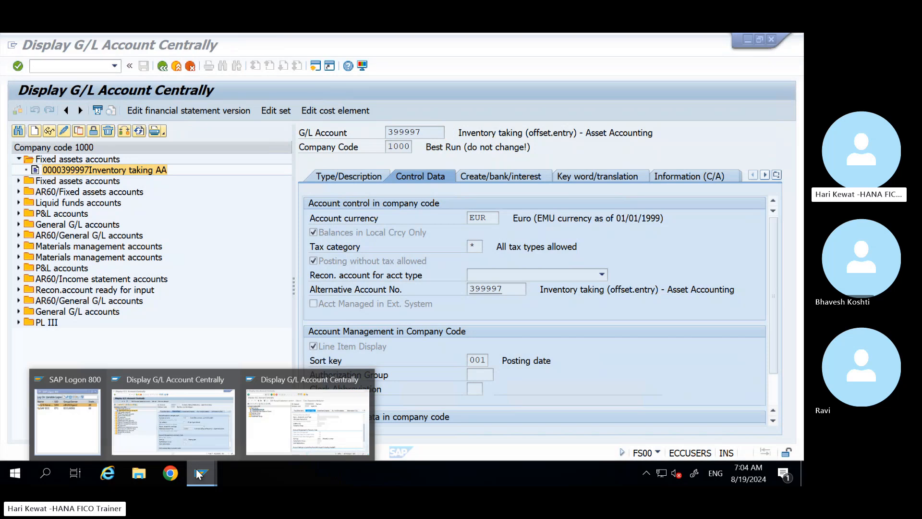
left_click(310, 431)
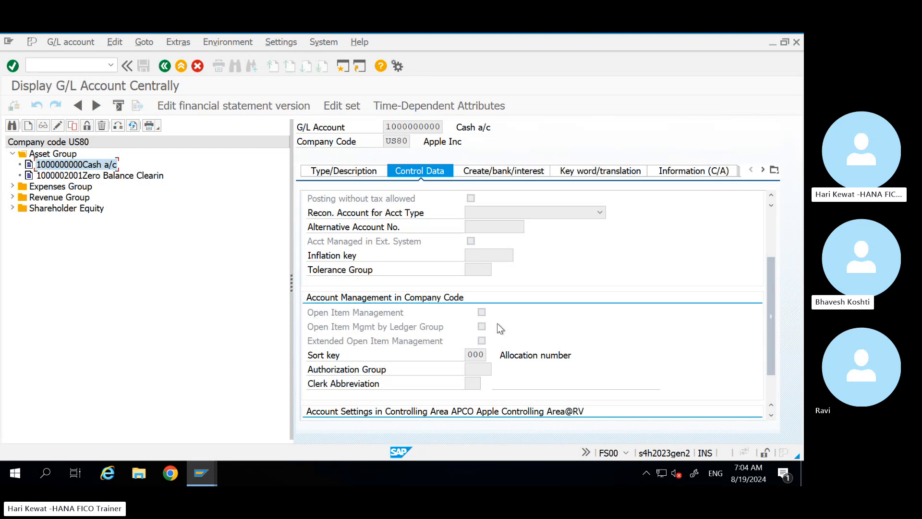
key("alt+Tab")
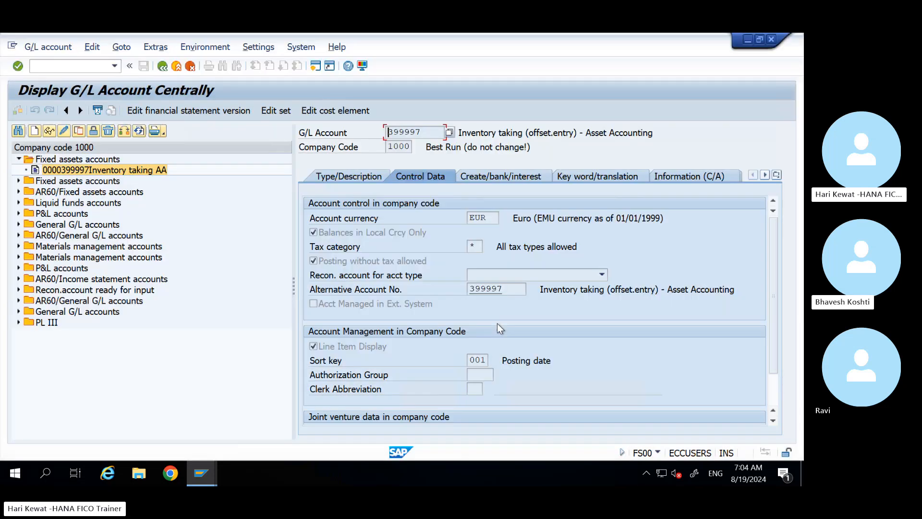
left_click(374, 350)
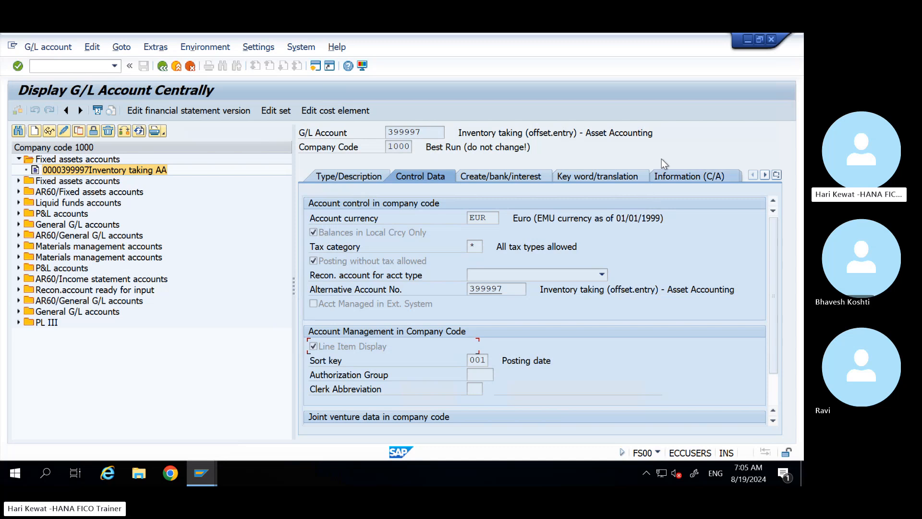
key("alt+Tab")
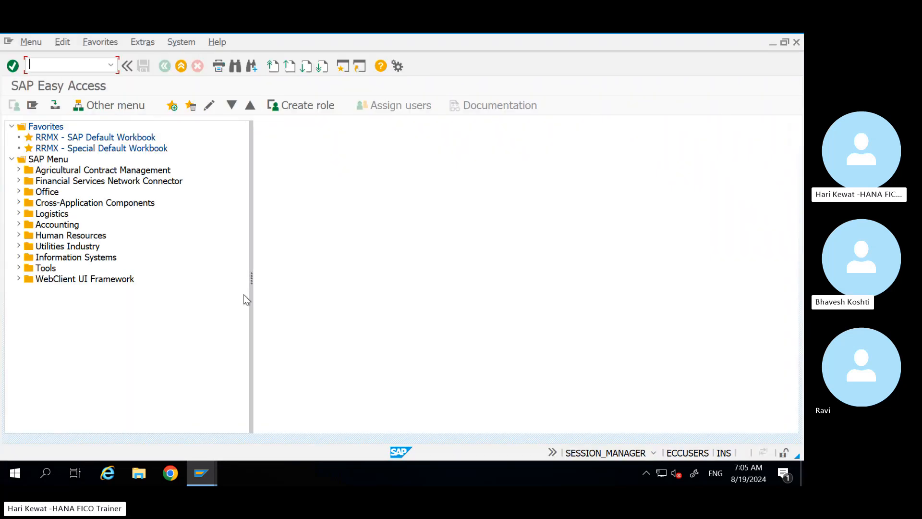
Step: Launch the vendor line item display FBL1N from the Easy Access session
left_click(202, 475)
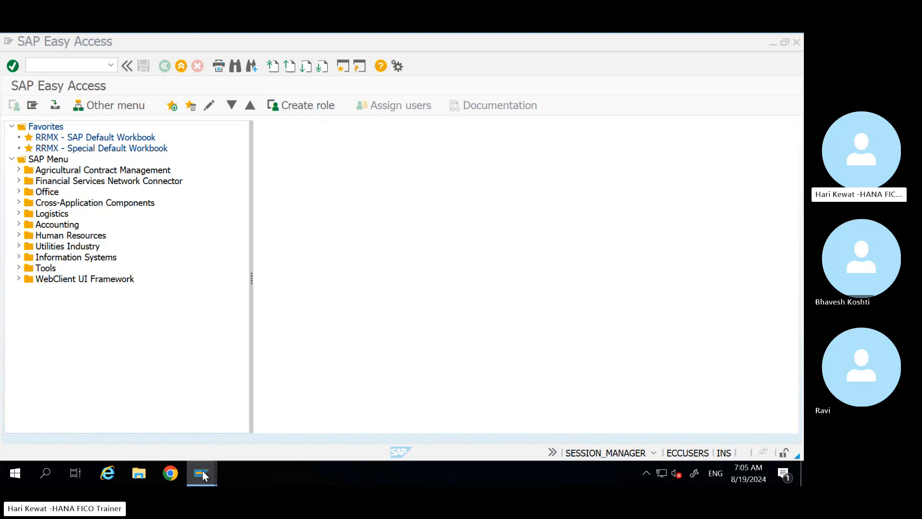
mouse_move(202, 475)
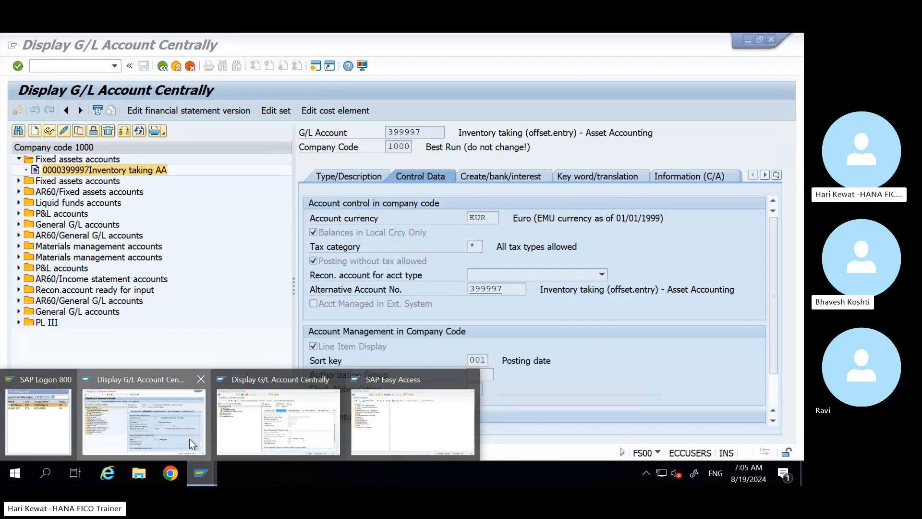
left_click(189, 439)
left_click(176, 66)
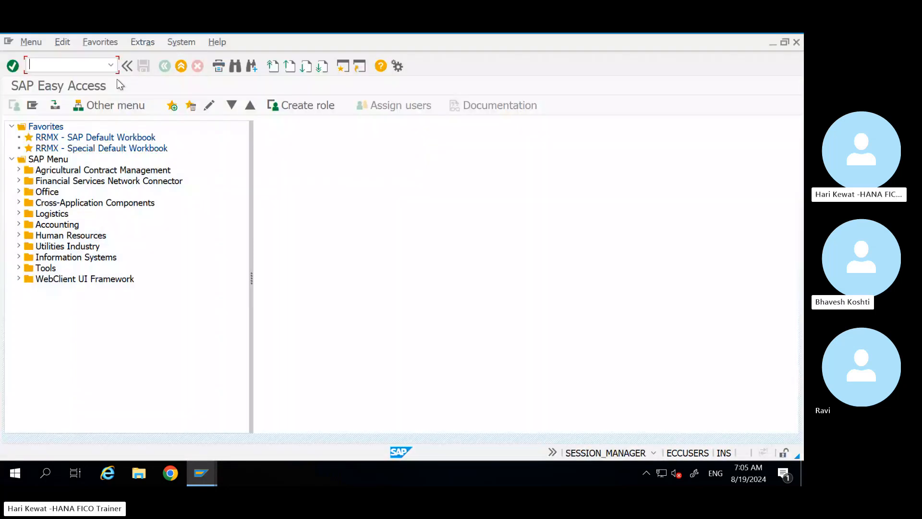
type("fbl1n")
key("Return")
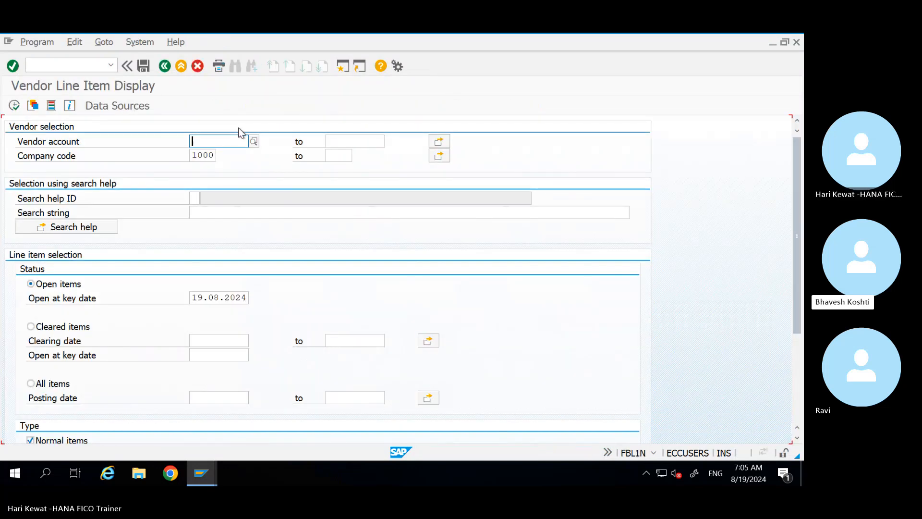
key("alt+Tab")
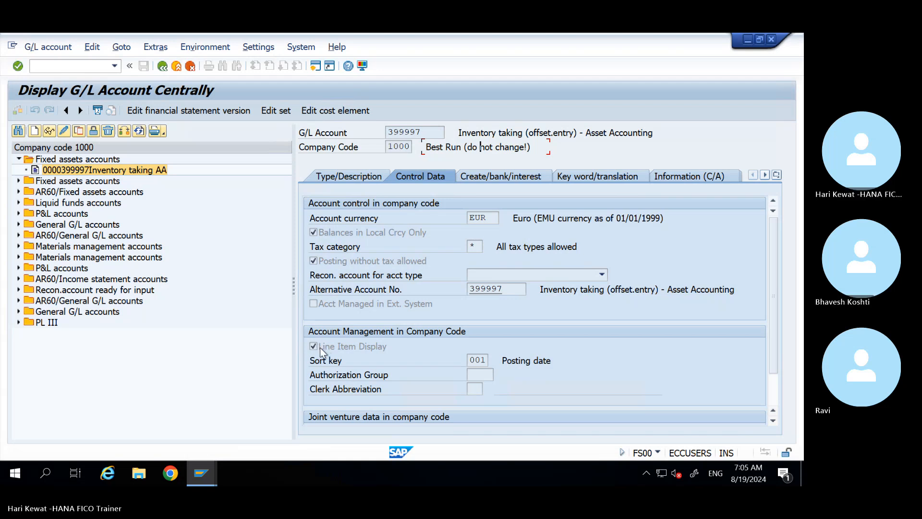
left_click(206, 467)
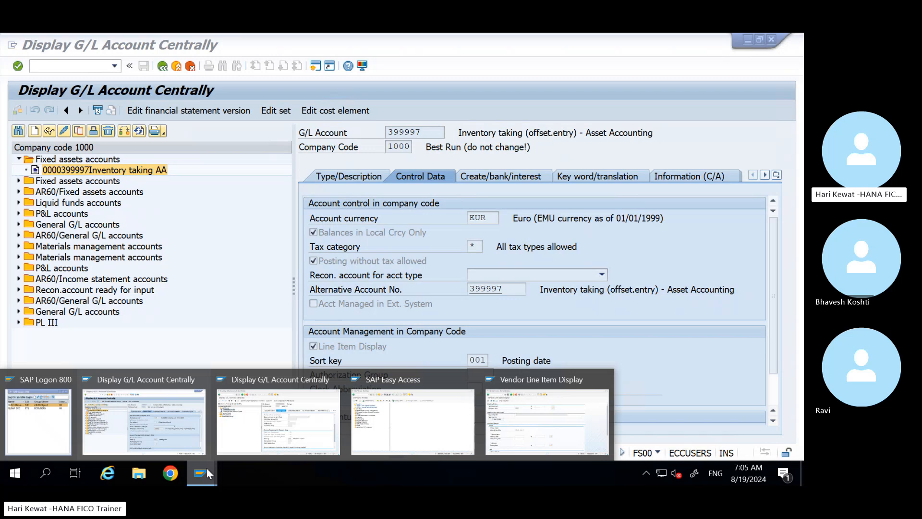
left_click(157, 429)
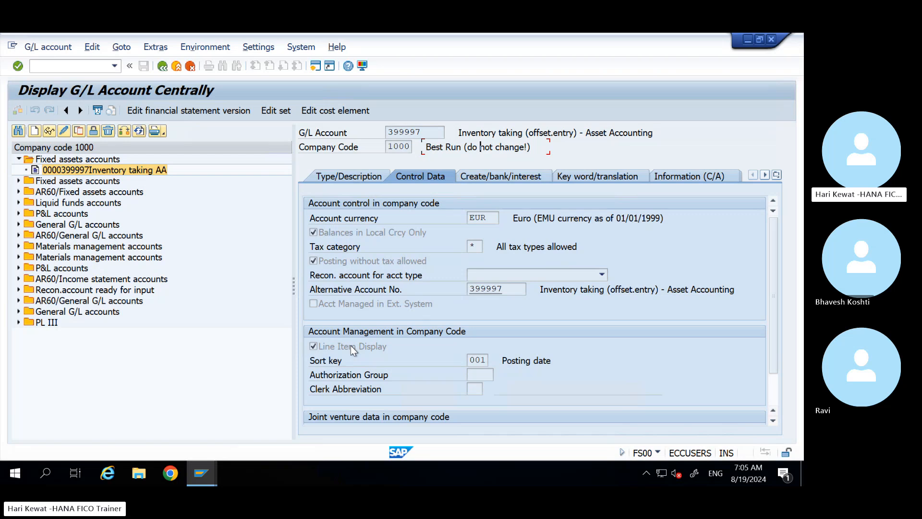
left_click(204, 466)
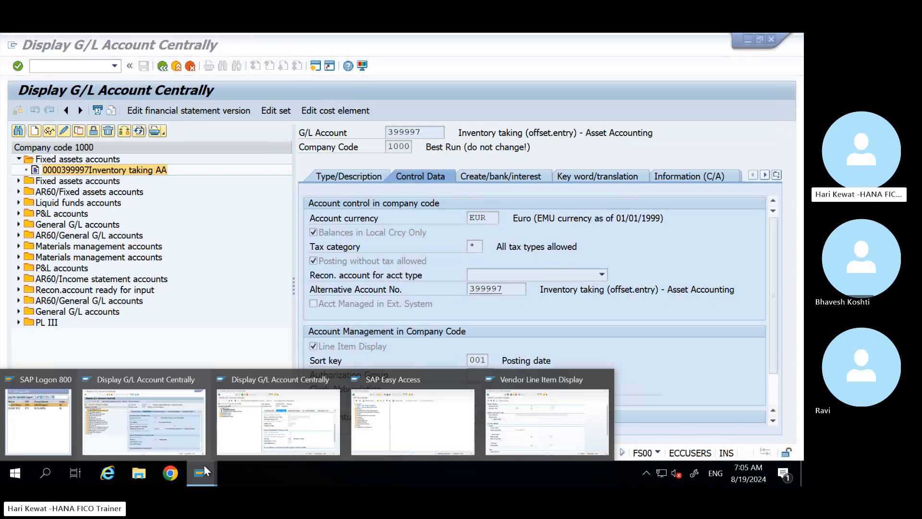
left_click(316, 428)
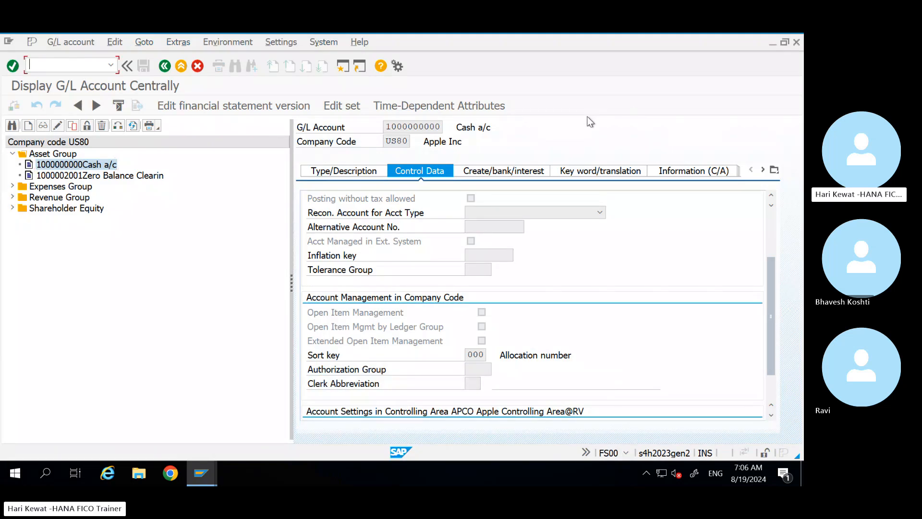
Step: Open SE16N in a new session and load table SKB1's selection fields
left_click(181, 67)
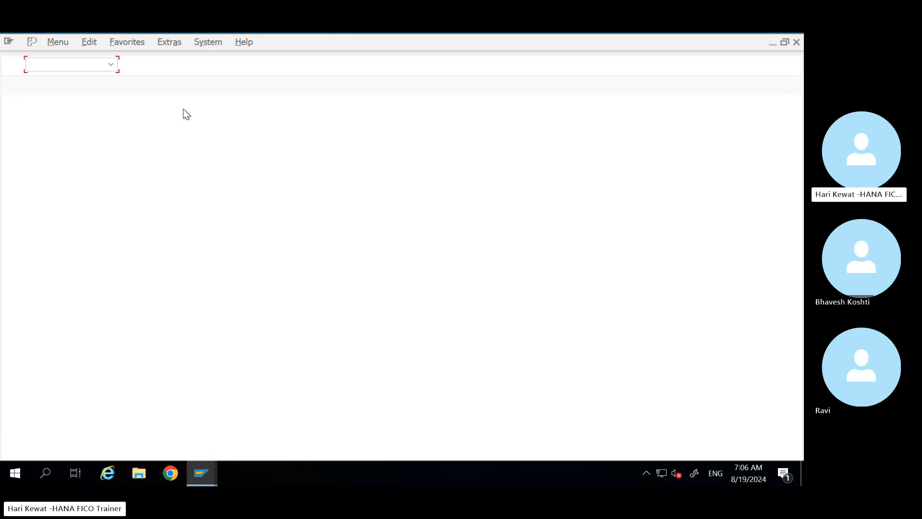
type("se16n")
key("Return")
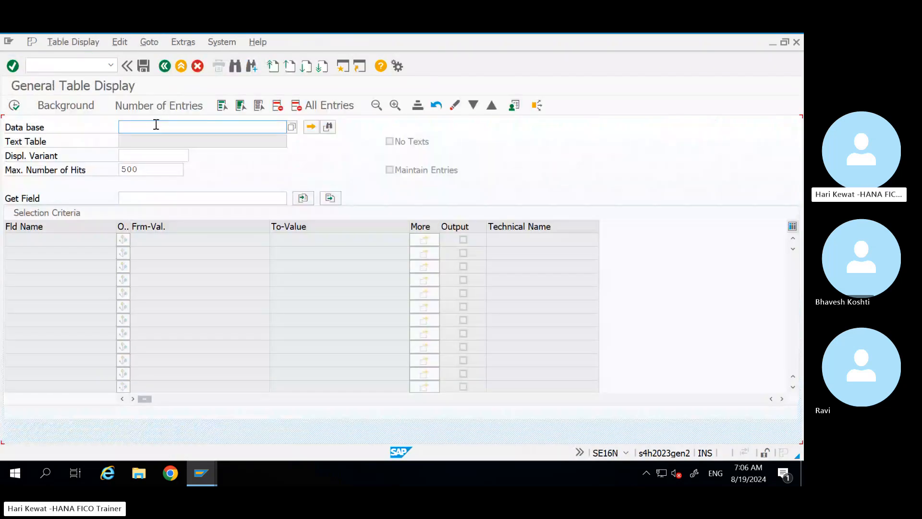
key("alt+Tab")
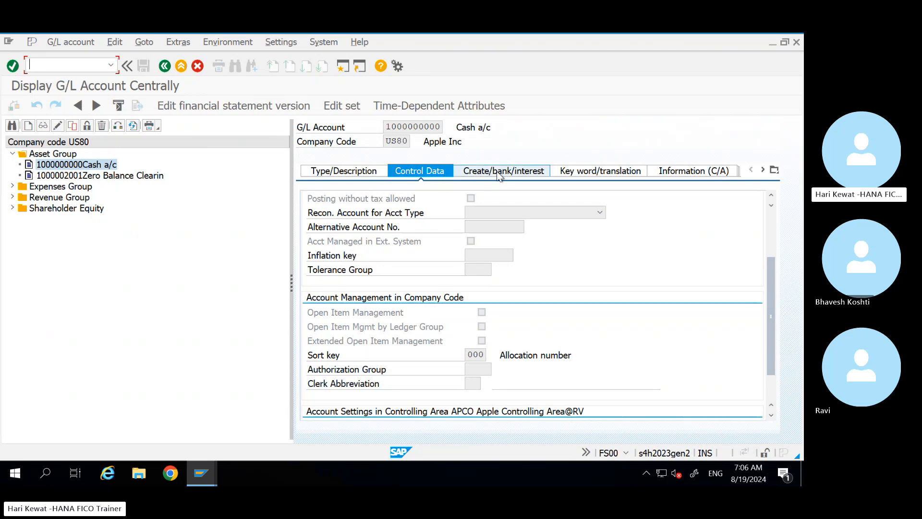
key("alt+Tab")
type("sk")
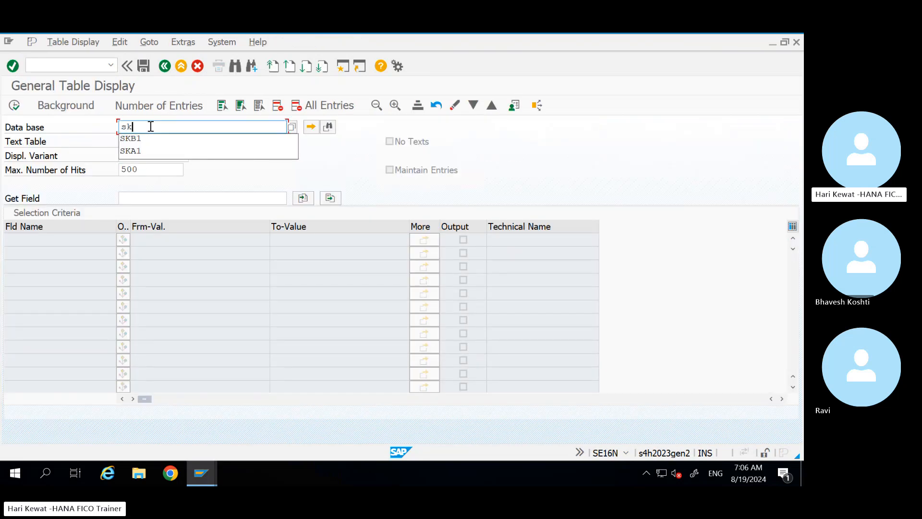
type("b1")
key("Return")
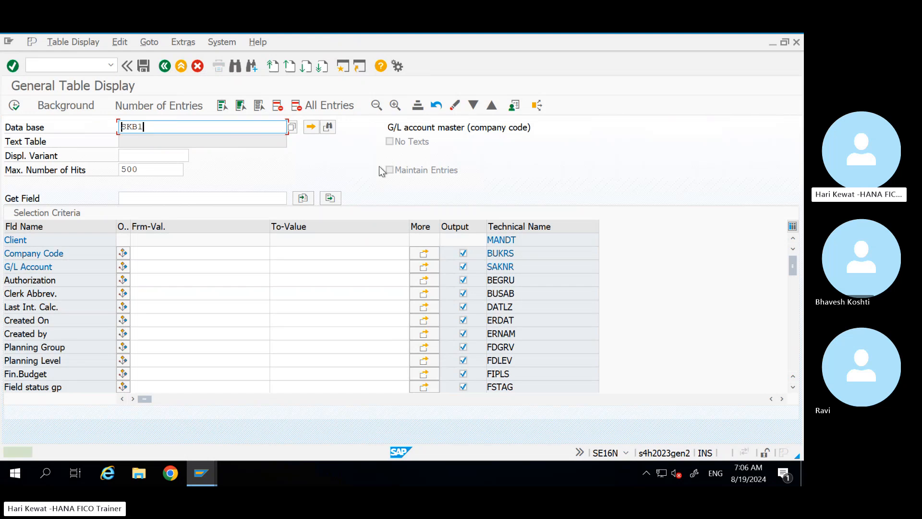
key("alt+Tab")
left_click_drag(439, 127, 359, 132)
key("ctrl+c")
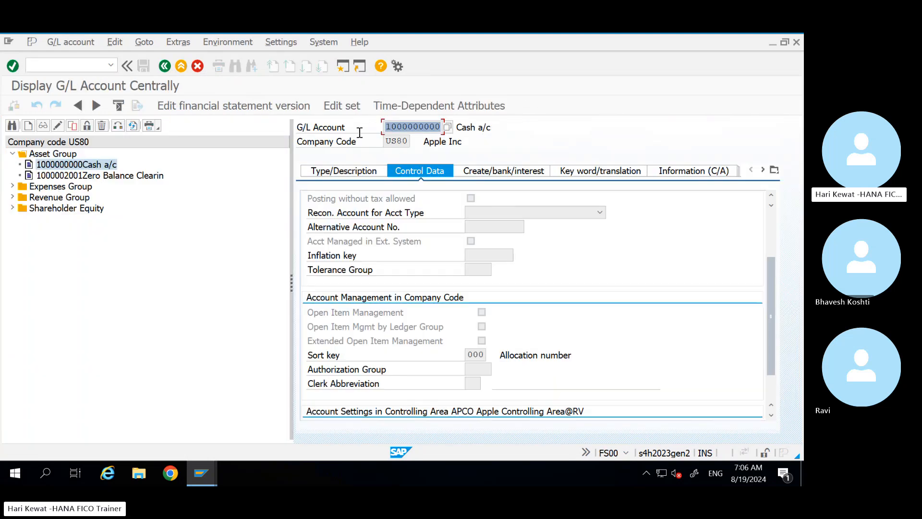
key("alt+Tab")
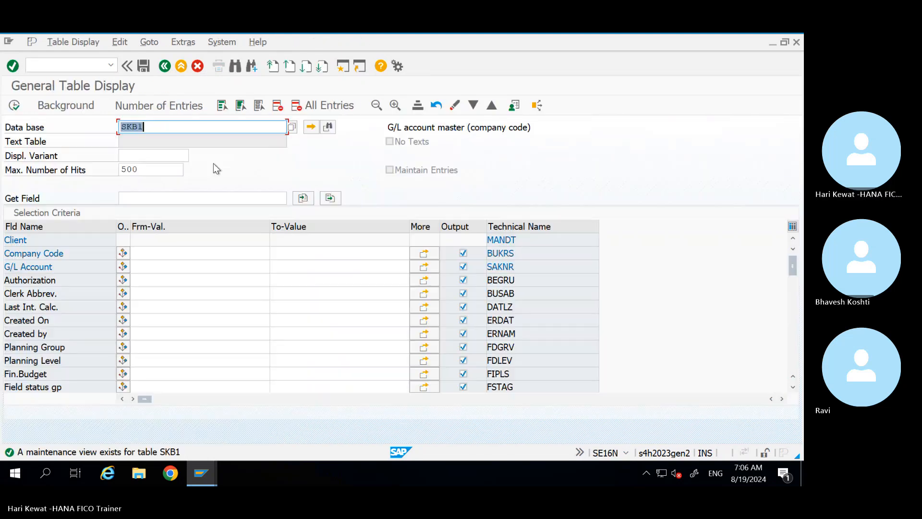
left_click(142, 267)
key("ctrl+v")
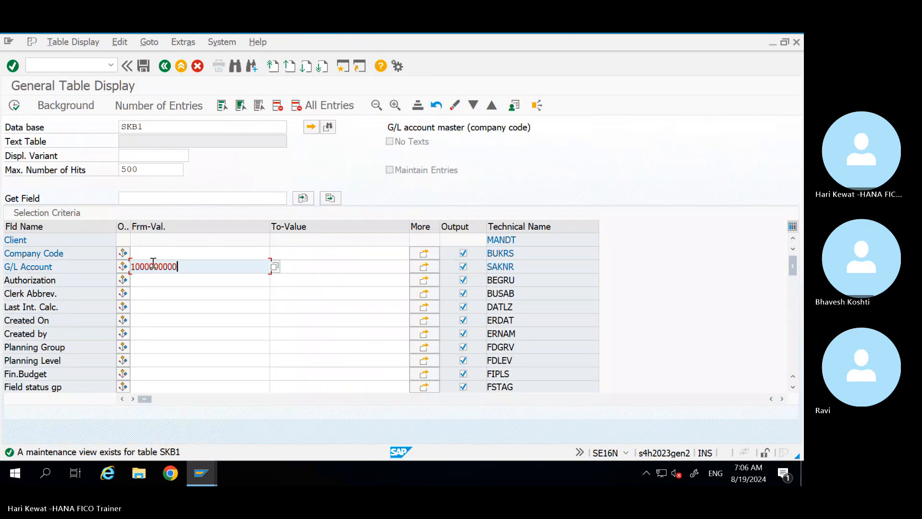
left_click(157, 255)
type("us80")
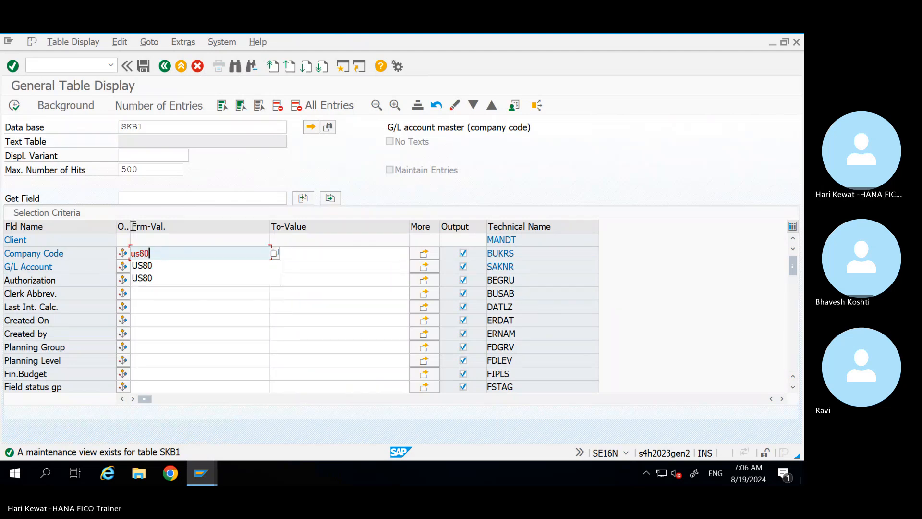
left_click(21, 109)
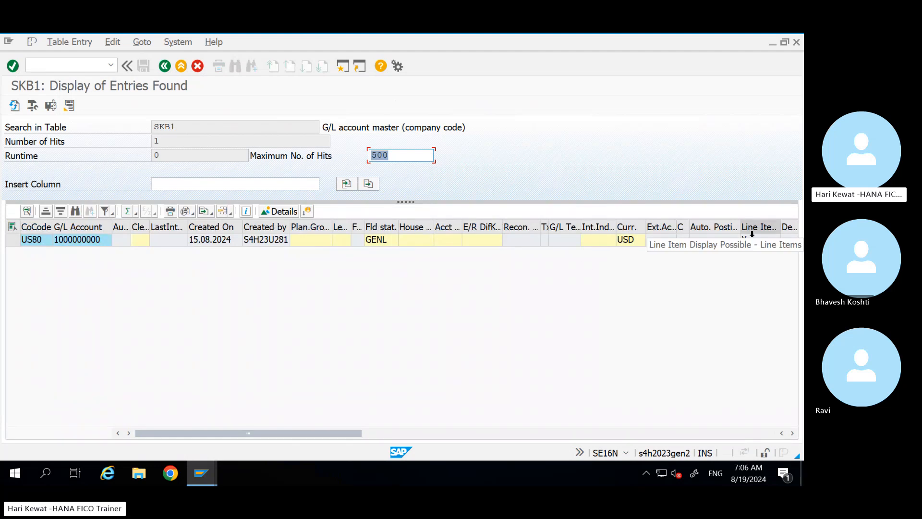
Step: Check the SKB1 line item display flag X, then bring the Cash a/c display forward
left_click(752, 240)
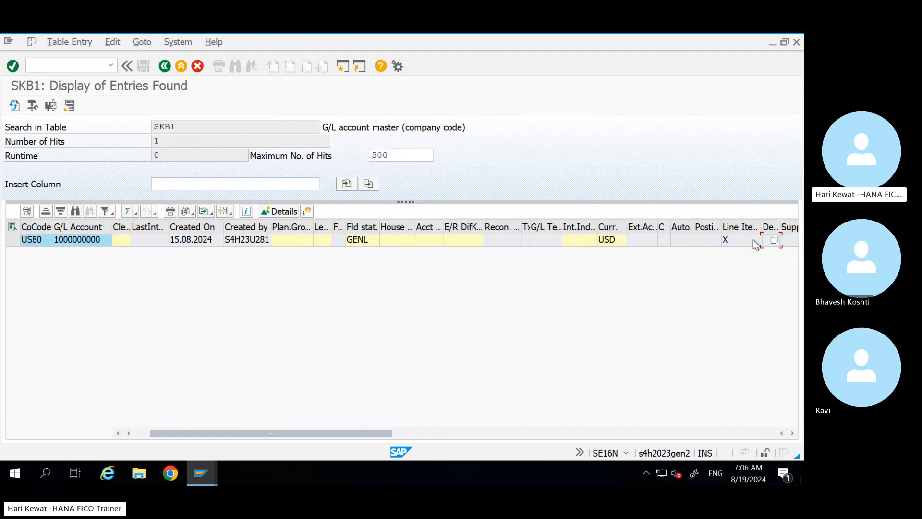
left_click(733, 245)
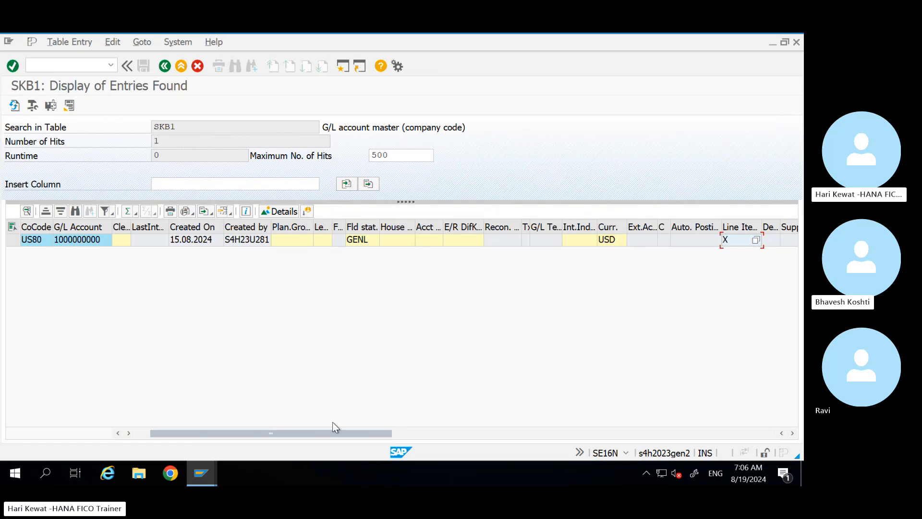
mouse_move(203, 471)
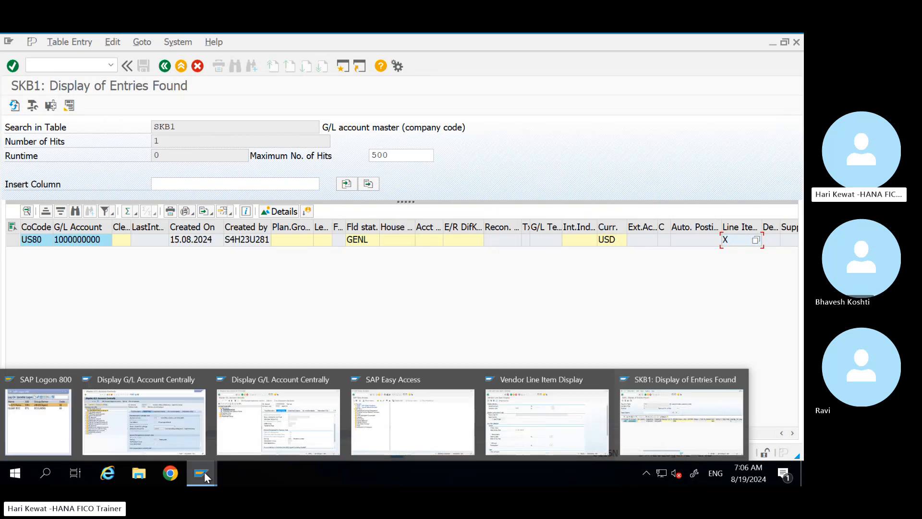
left_click(291, 439)
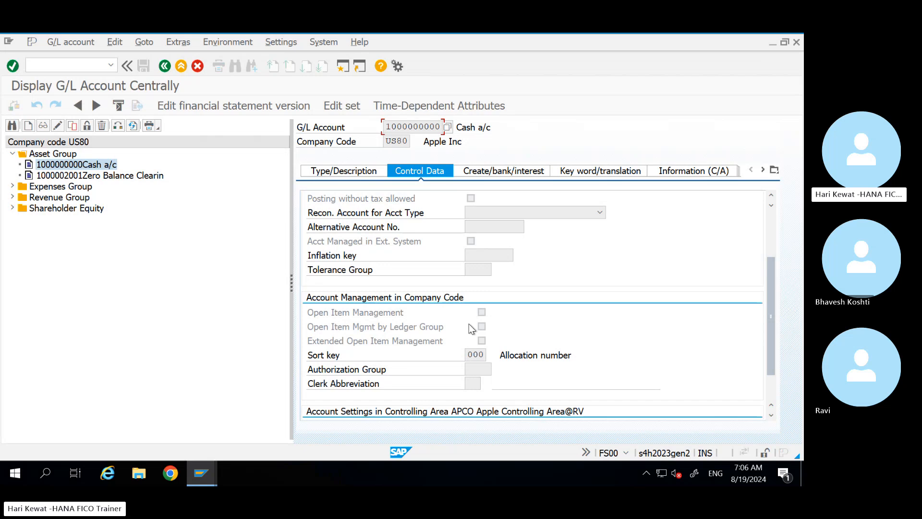
Step: Compare company code 1000's account window, then review US80 Cash a/c's creation, control and type tabs
left_click(199, 478)
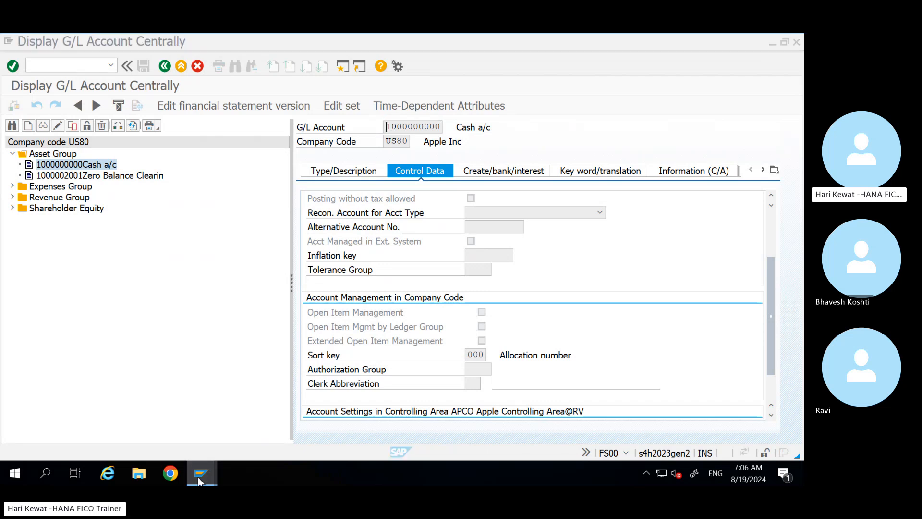
left_click(185, 403)
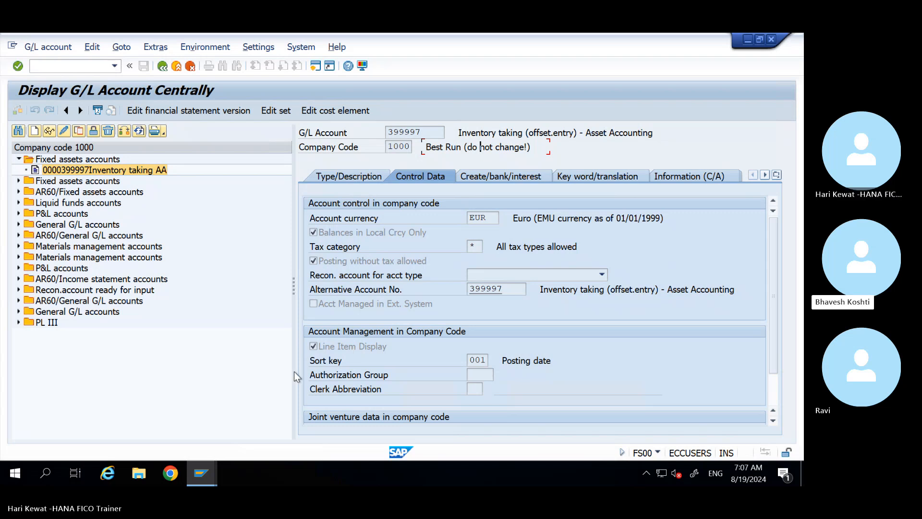
left_click(202, 474)
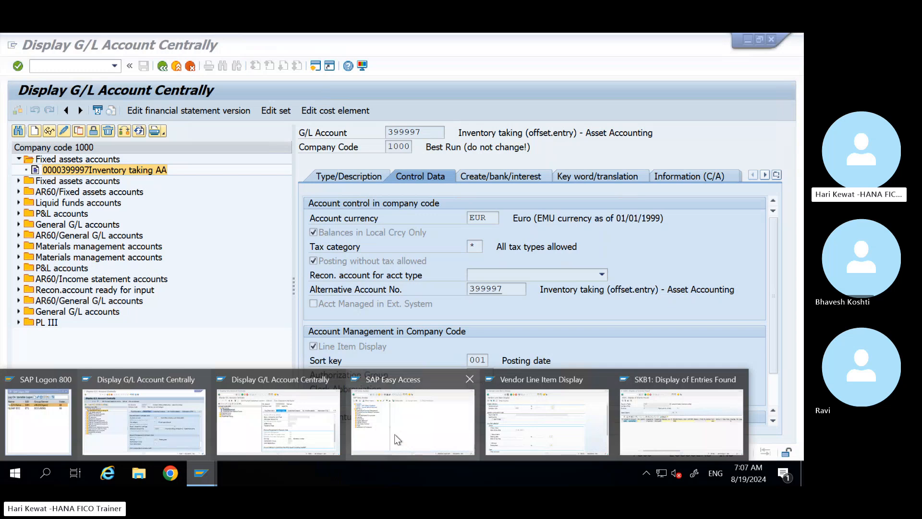
left_click(339, 437)
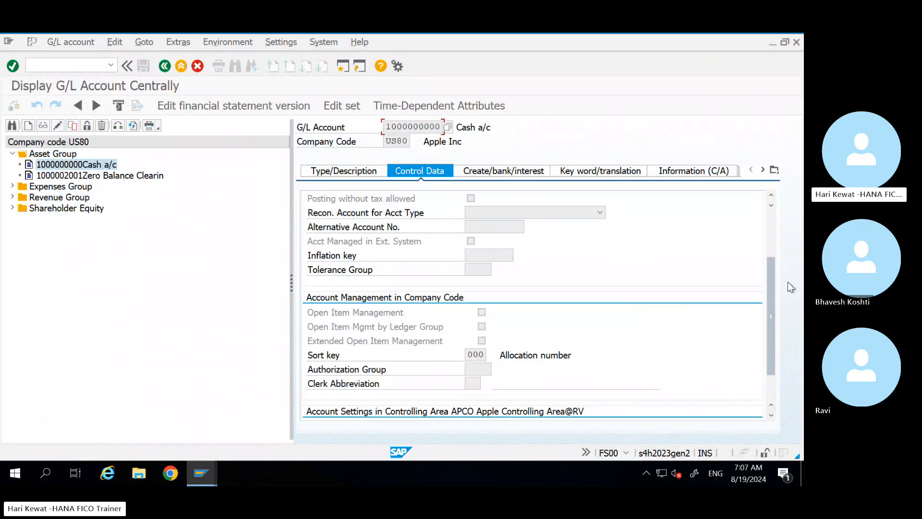
left_click_drag(768, 321, 615, 226)
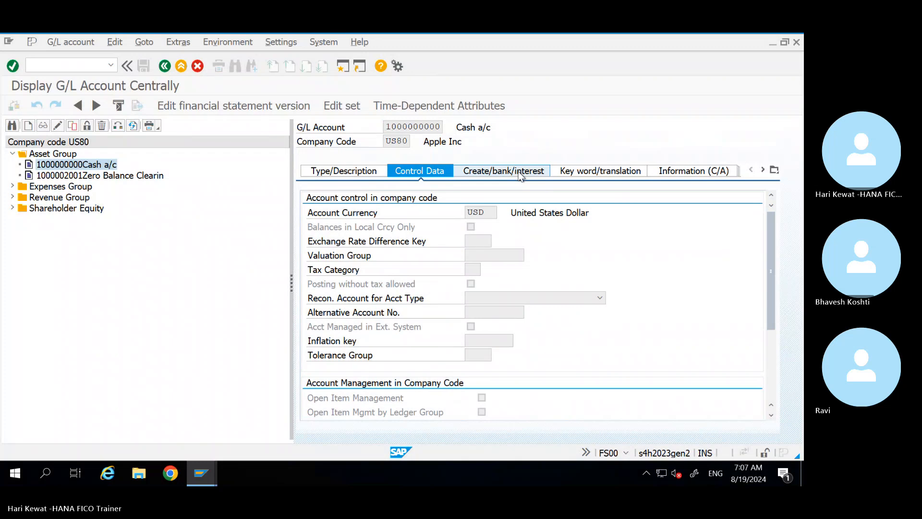
left_click(455, 171)
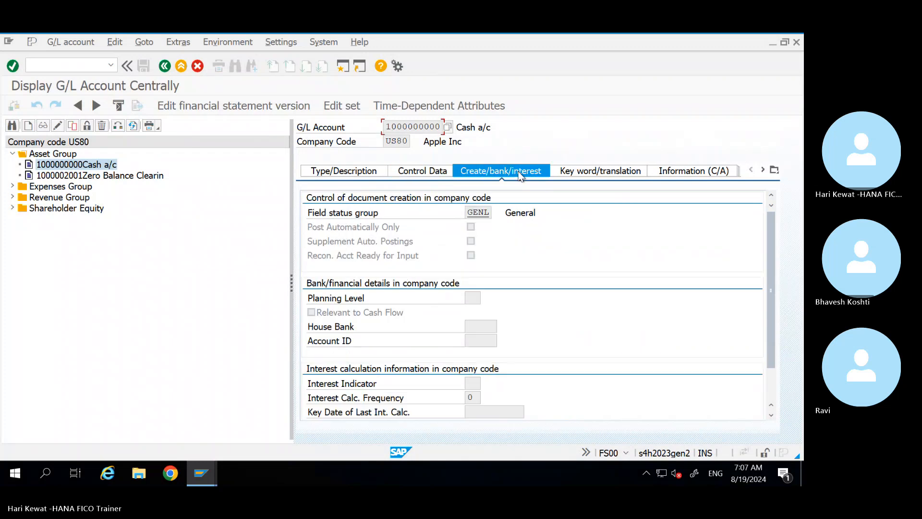
left_click(408, 174)
left_click(341, 175)
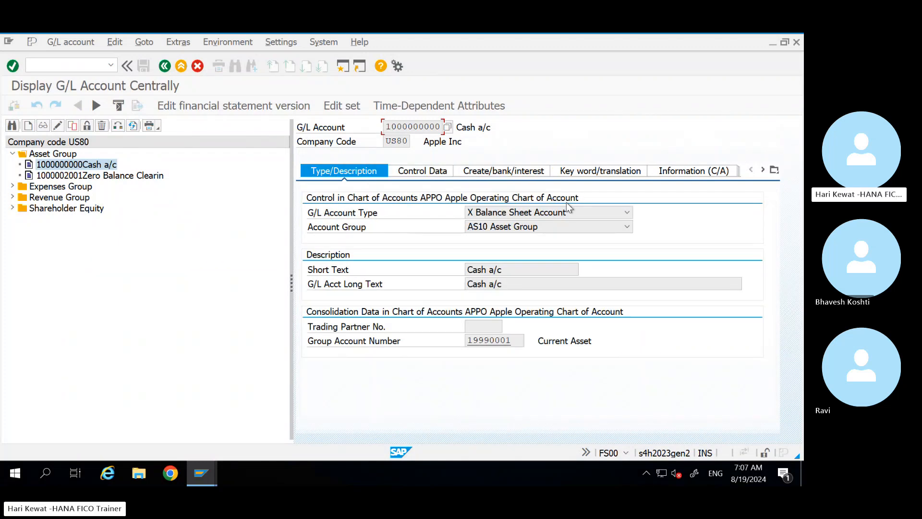
Step: Open Salary a/c from the Expenses Group and inspect its account type options and control data
left_click(12, 186)
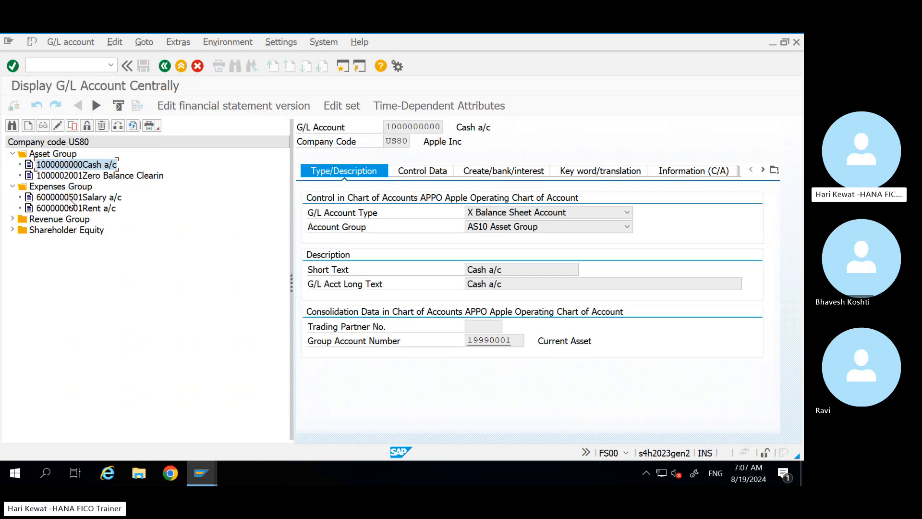
double_click(74, 198)
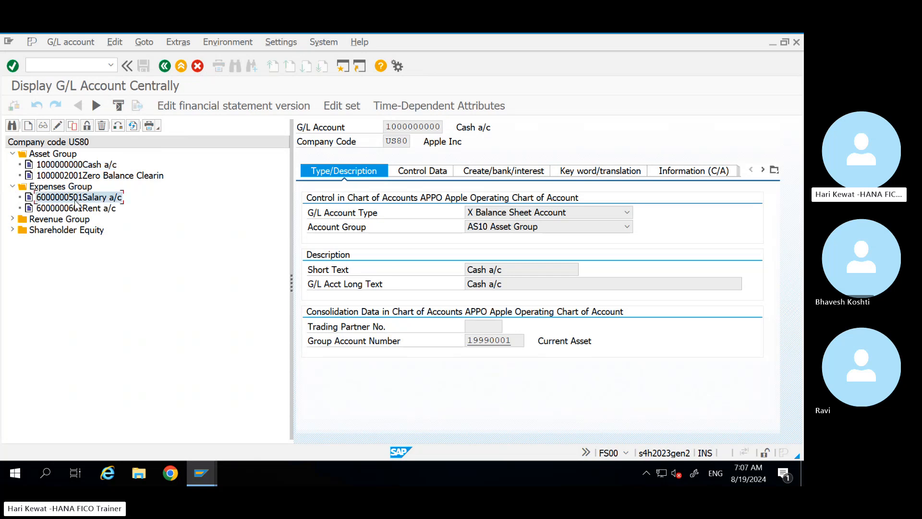
left_click(552, 212)
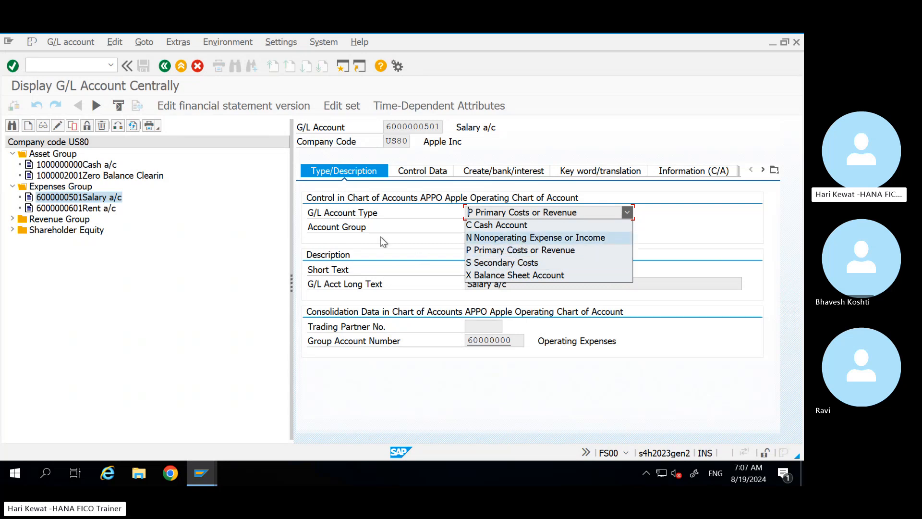
left_click(432, 227)
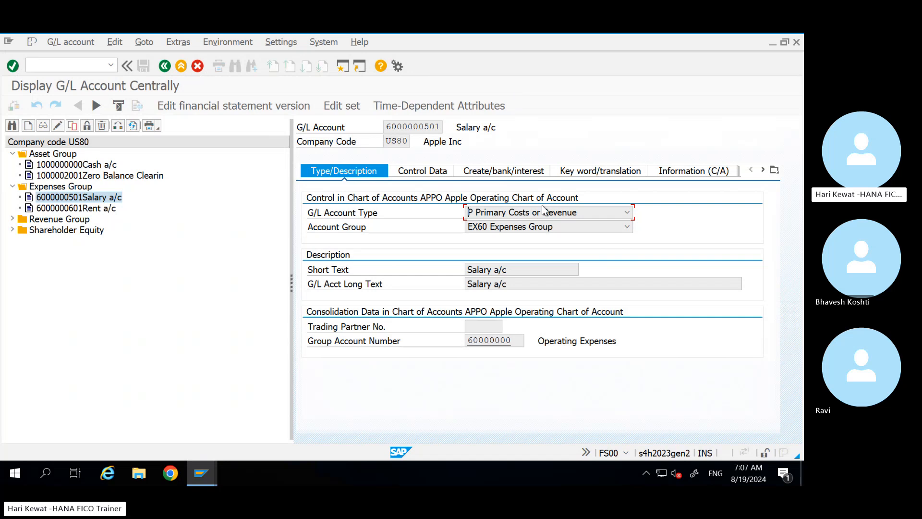
left_click(420, 171)
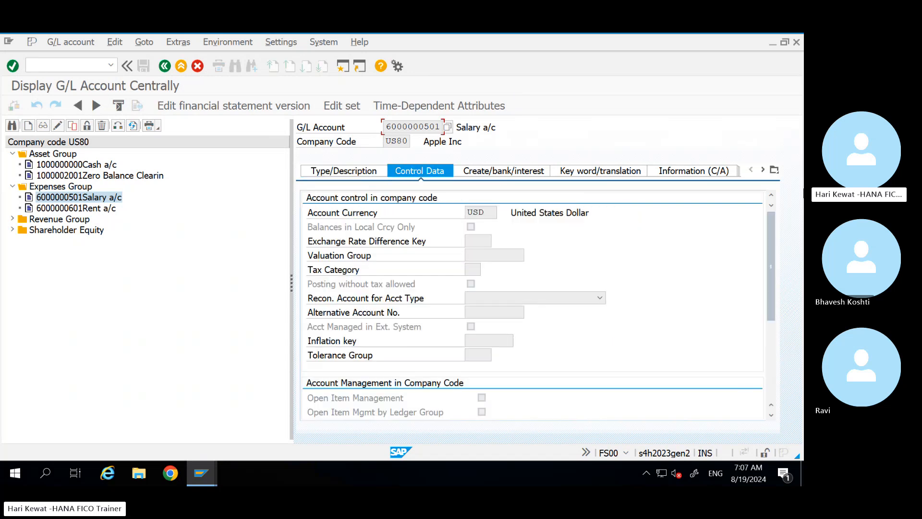
left_click(359, 176)
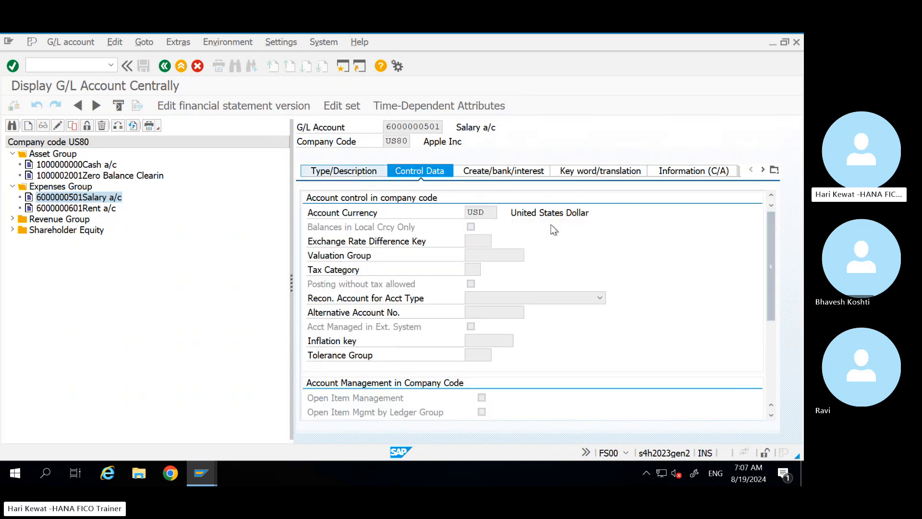
left_click(627, 212)
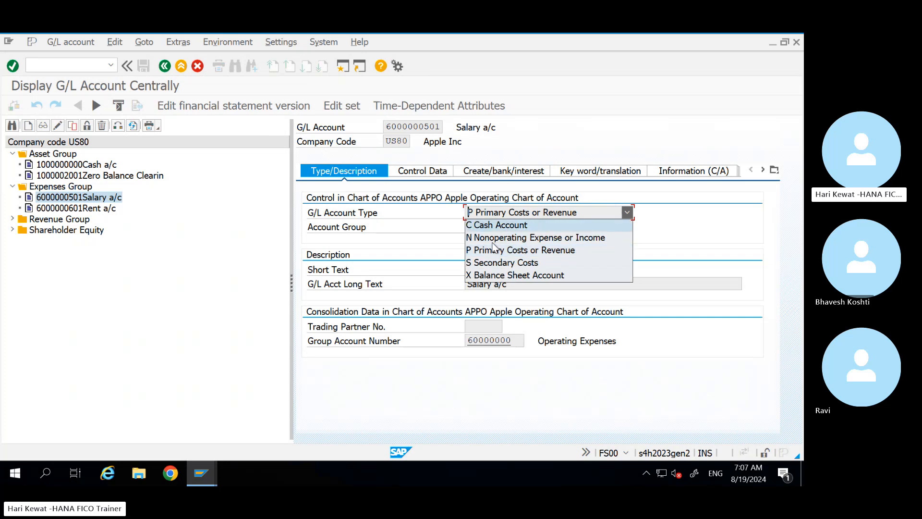
left_click(440, 174)
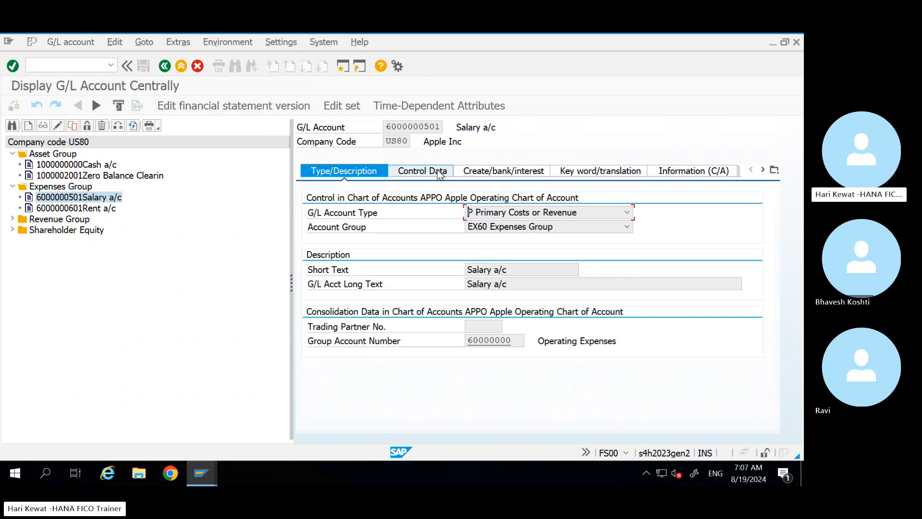
left_click(438, 174)
left_click_drag(771, 229, 777, 330)
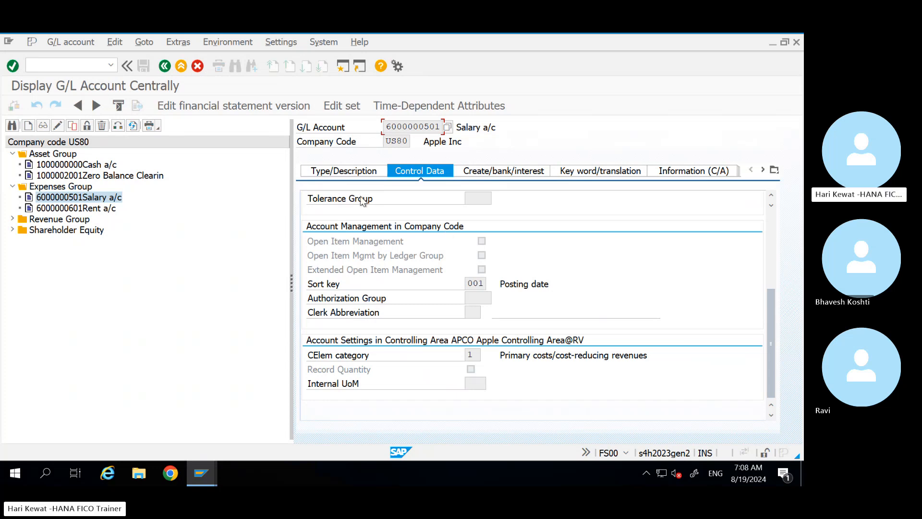
Step: Browse Salary a/c's type, field status/bank and control data tabs, then return to the Excel notes
left_click(353, 173)
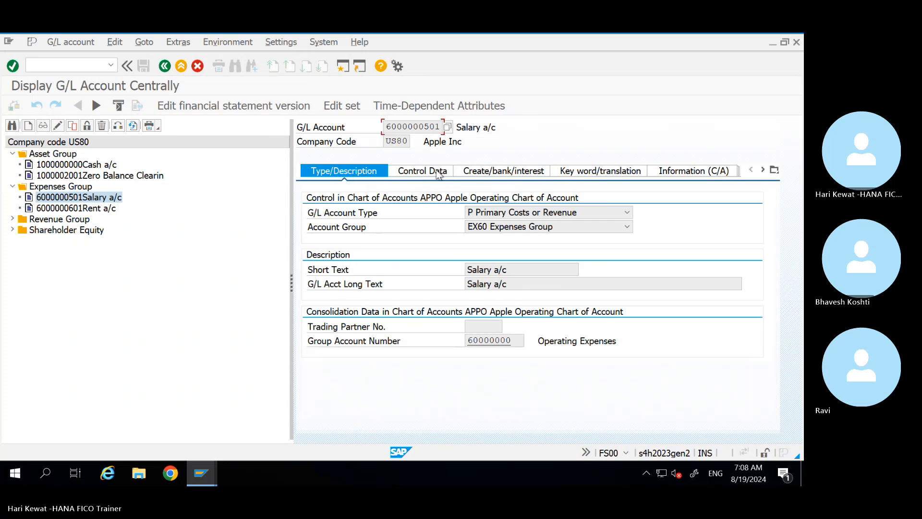
left_click(486, 169)
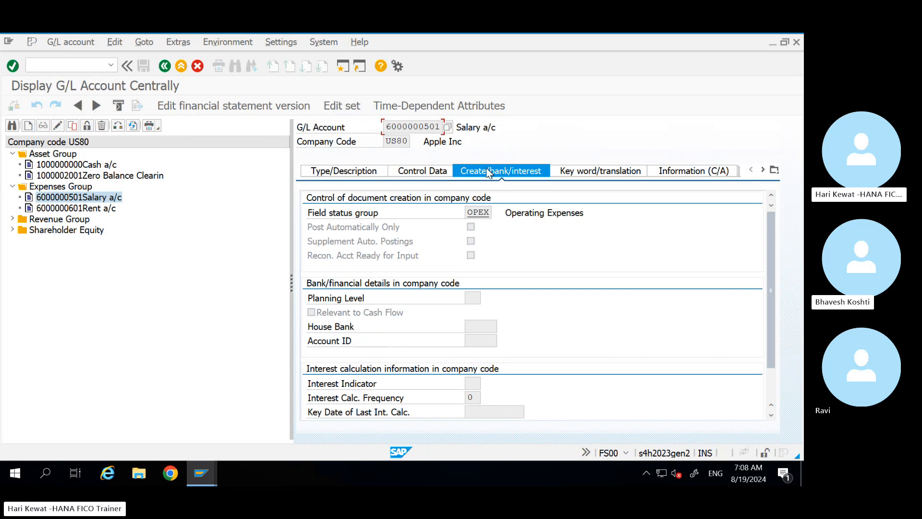
left_click(429, 171)
left_click(344, 171)
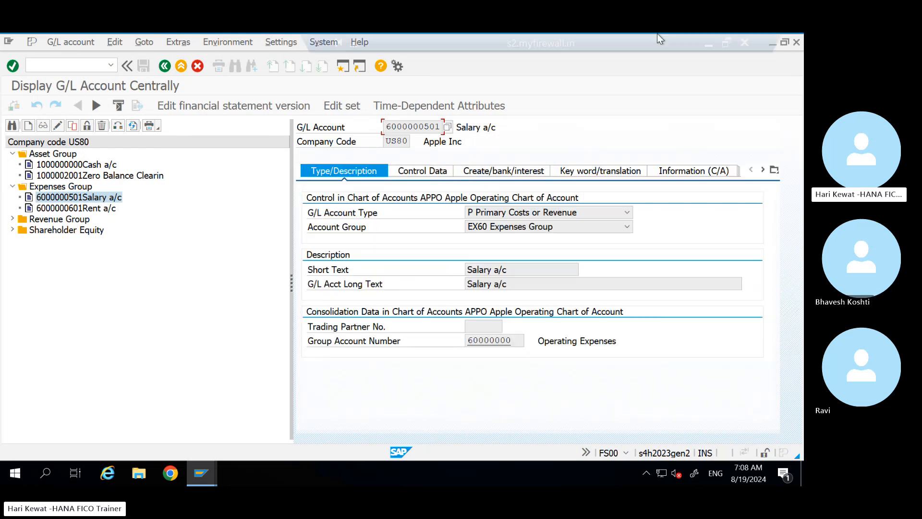
left_click(707, 44)
left_click(87, 355)
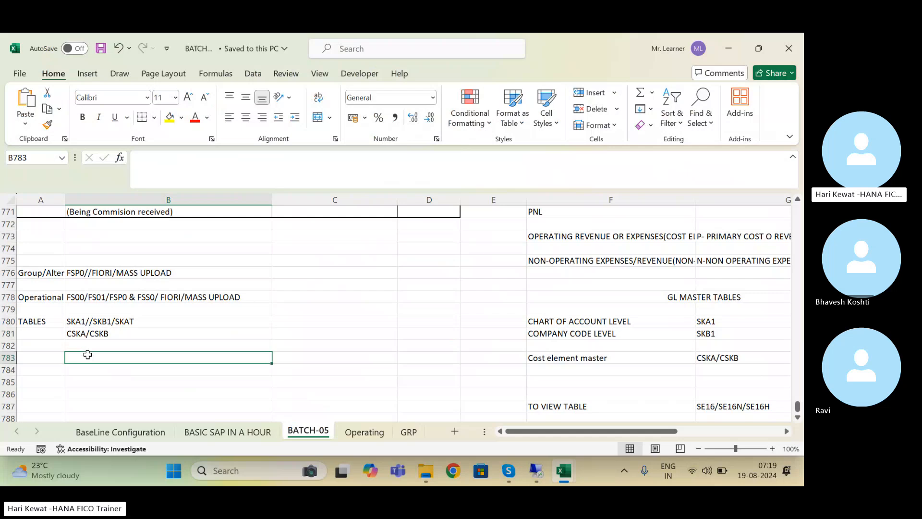
key("Up")
key("Up")
key("Up")
key("Down")
key("Down")
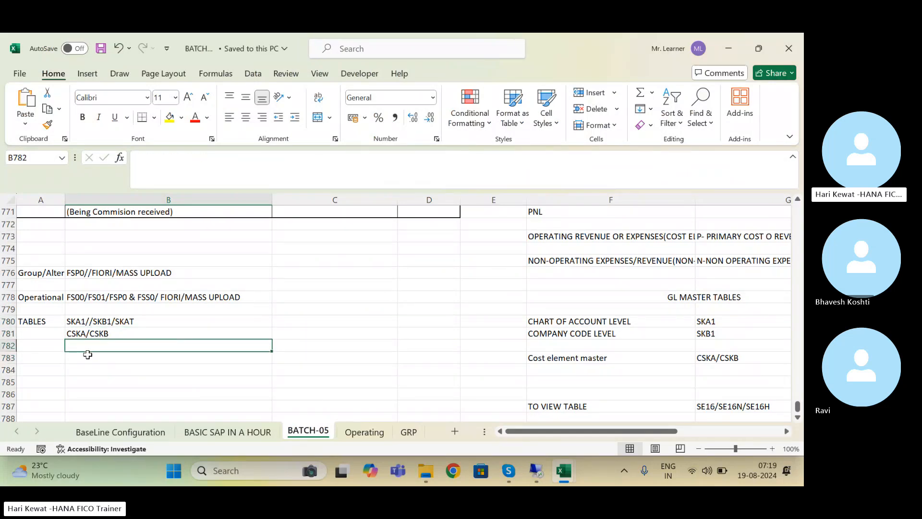
key("Left")
key("Down")
key("Down")
key("Down")
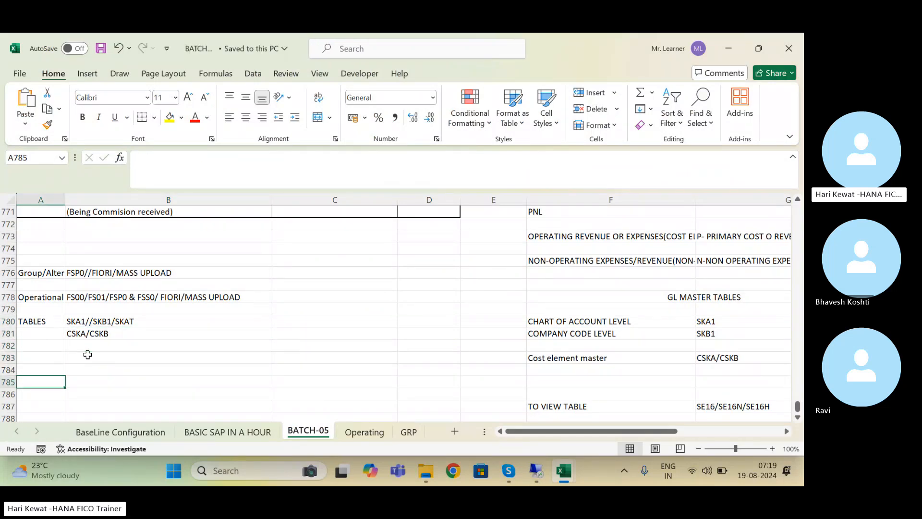
key("Up")
key("Up")
key("Up")
key("Up")
key("Up")
key("Up")
key("Up")
key("Up")
key("Up")
key("Up")
key("Up")
key("Up")
key("Up")
key("Up")
key("Up")
key("Up")
key("Up")
key("Up")
key("Up")
key("Up")
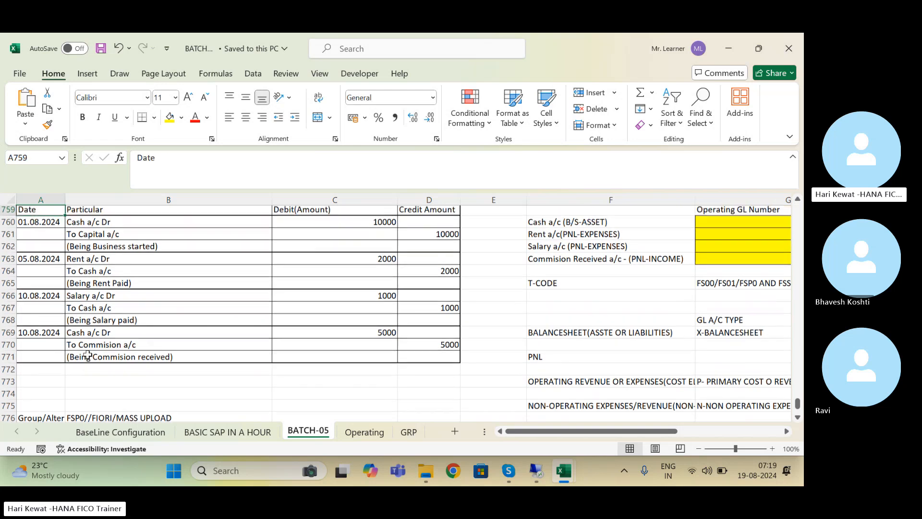
key("Up")
key("Up")
key("Up")
key("Down")
key("Down")
key("Down")
key("Down")
key("Down")
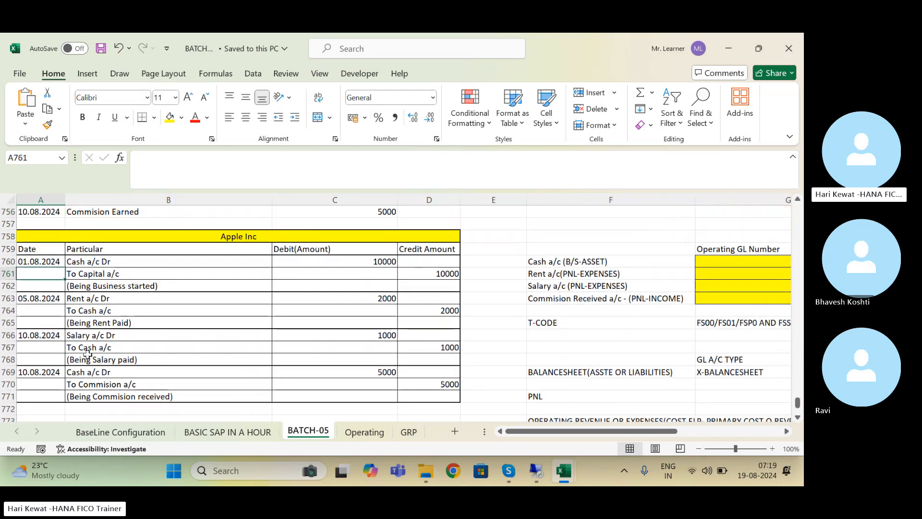
key("Right")
key("Up")
key("Up")
key("Up")
key("Up")
key("Up")
key("Up")
key("Up")
key("Up")
key("Up")
key("Up")
key("Up")
key("Up")
key("Up")
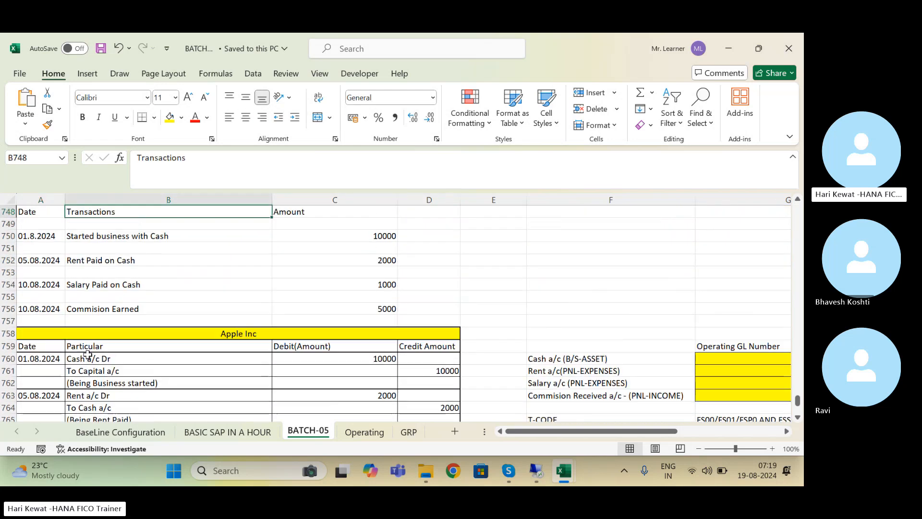
key("Down")
key("Down")
key("Down")
key("Down")
key("Down")
key("Down")
key("Down")
key("Down")
key("Down")
key("Down")
key("Down")
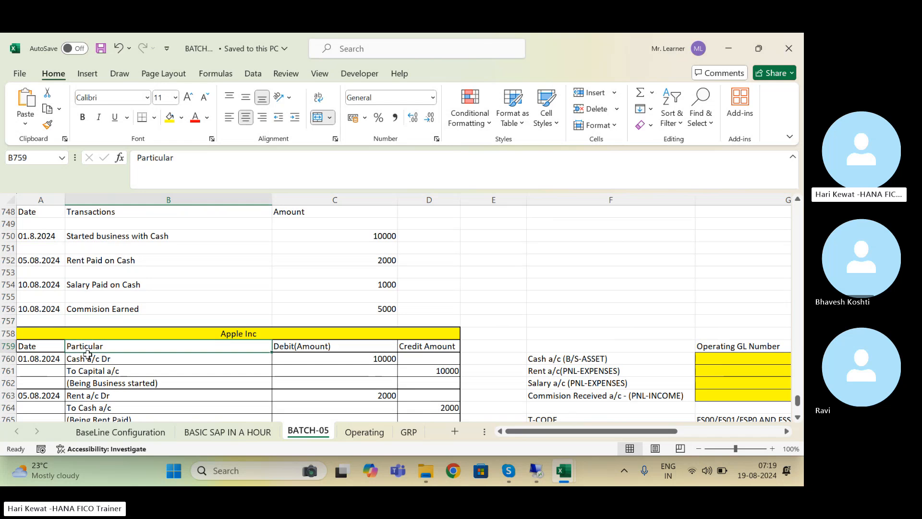
key("Down")
key("Down")
key("Down")
key("Down")
key("Down")
key("Down")
key("Down")
key("Down")
key("Down")
key("Down")
key("Down")
key("Down")
key("Down")
key("Down")
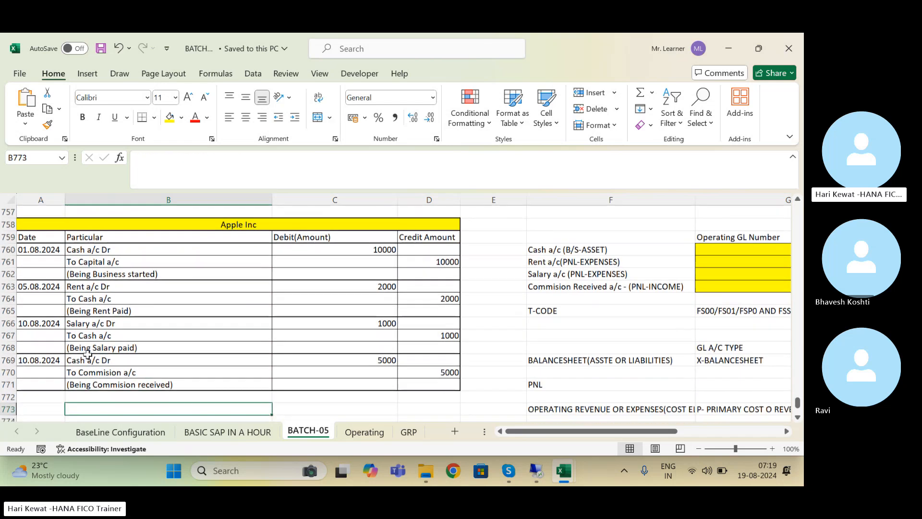
key("Down")
key("Up")
key("Up")
key("Up")
key("Up")
key("Up")
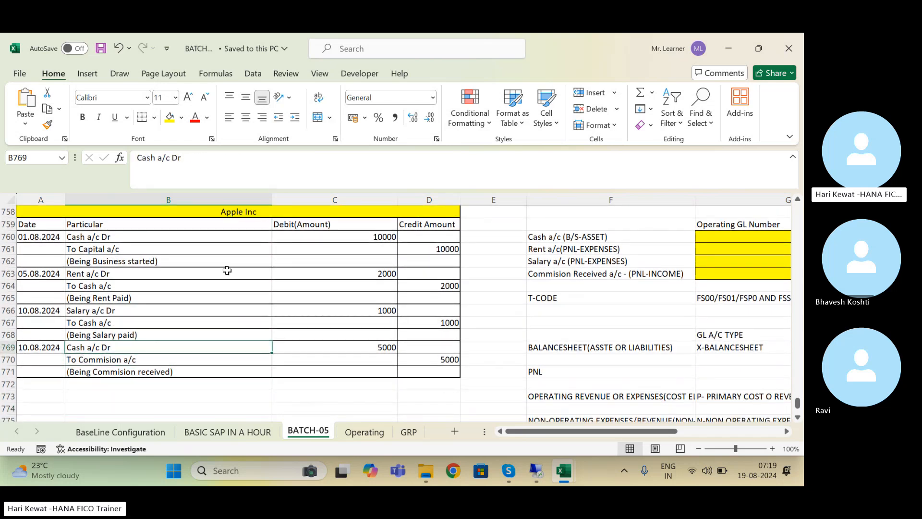
left_click(115, 240)
left_click(107, 250)
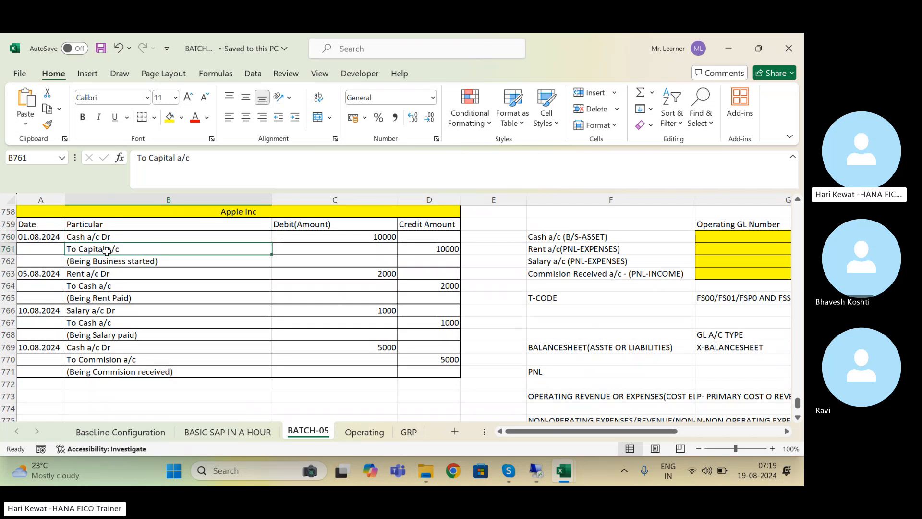
key("Down")
key("Down")
key("Down")
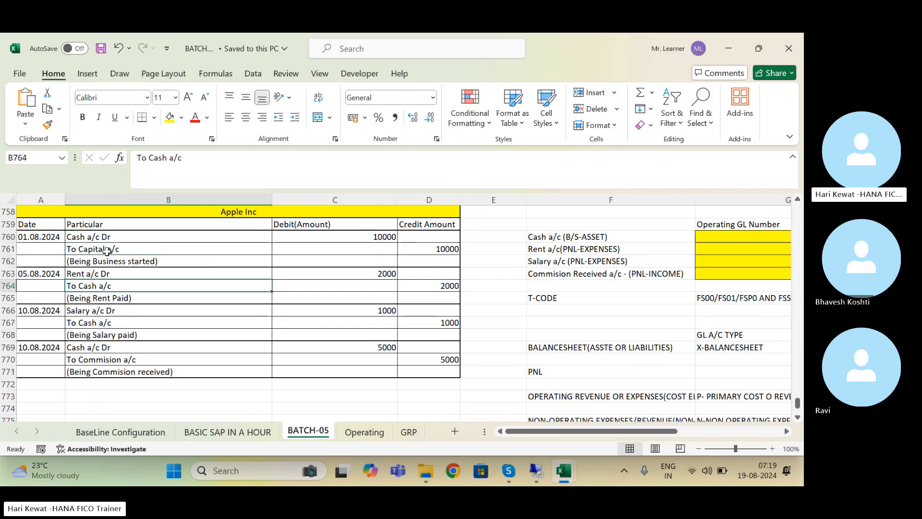
key("Down")
key("Down")
key("Down")
key("Down")
key("Down")
key("Down")
key("Down")
key("Down")
key("Down")
key("Down")
key("Down")
key("Down")
key("Down")
key("Down")
key("Down")
key("Down")
key("Down")
key("Down")
key("Down")
key("Left")
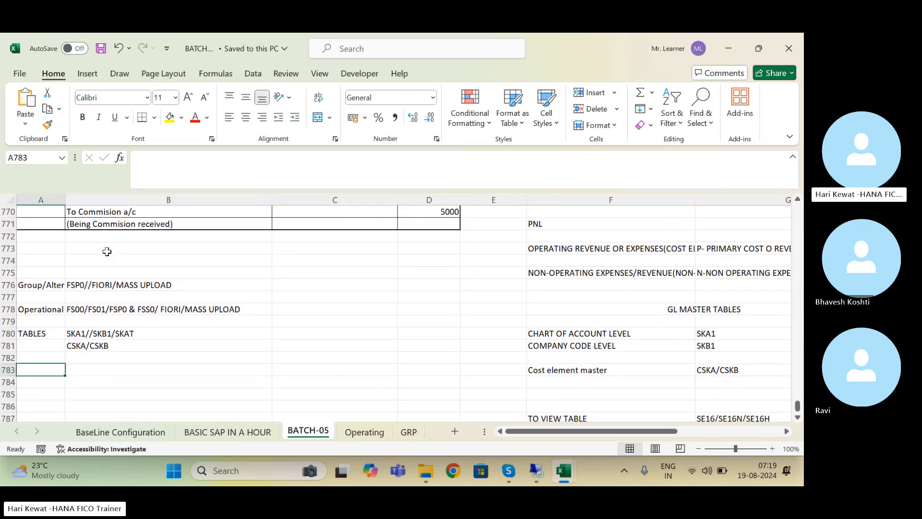
key("Down")
key("Down")
Step: Enter the heading 'Posting journal Entries' in A785 and make it bold
type("Po")
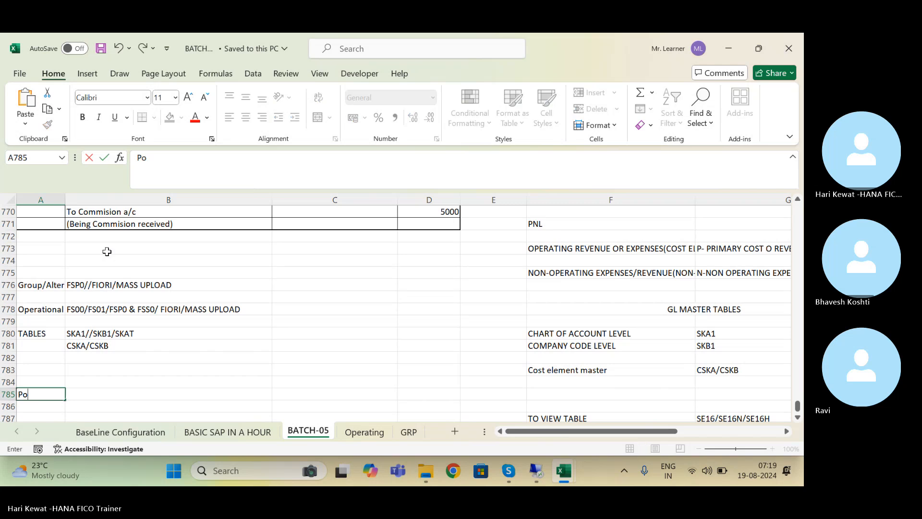
type("sting jo")
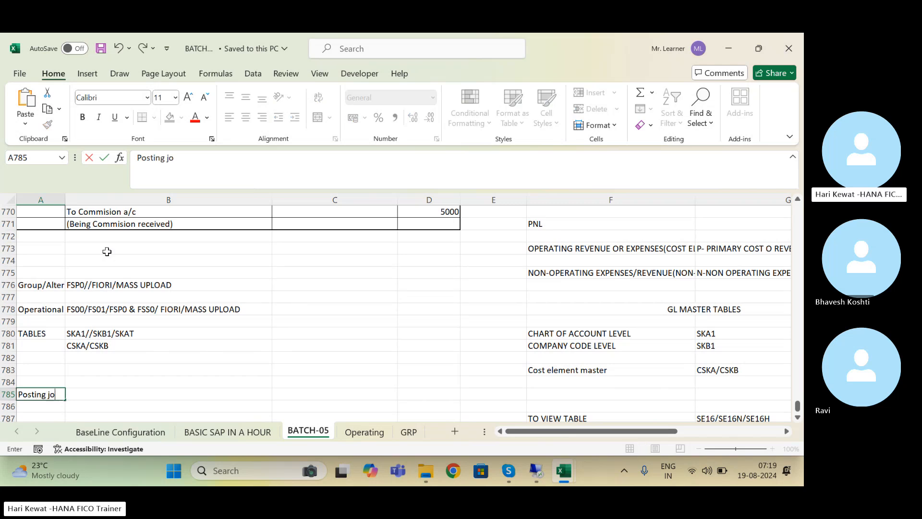
type("urnal Entries")
key("Return")
key("Up")
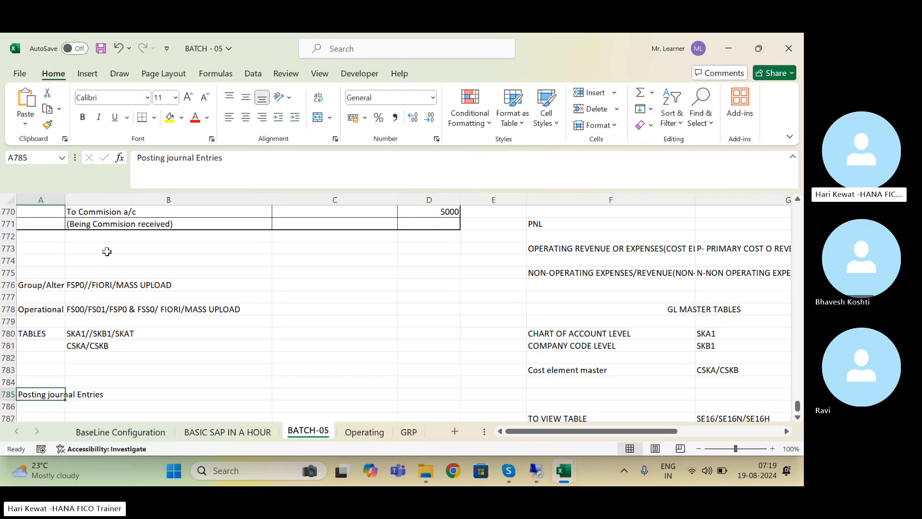
key("ctrl+b")
key("Down")
Step: List FB50 and FB50L in column B beneath the heading
scroll(107, 252, "down", 2)
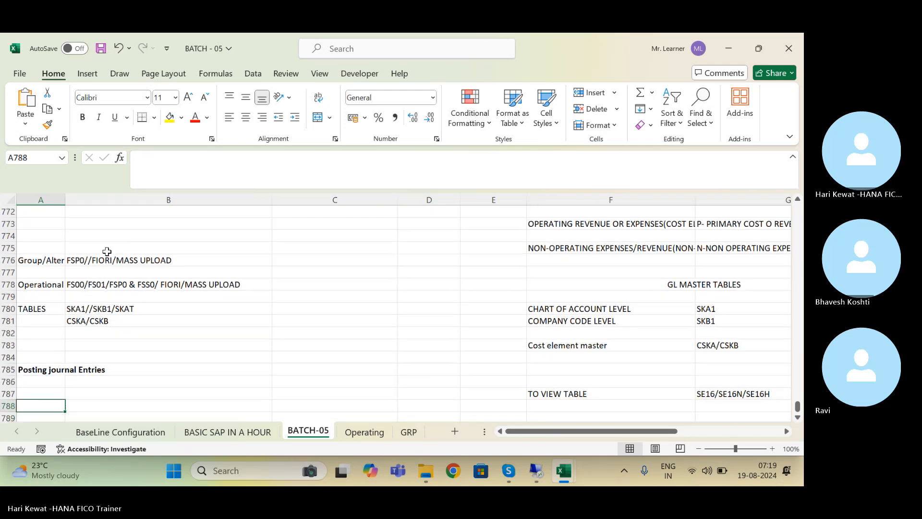
key("Down")
key("Right")
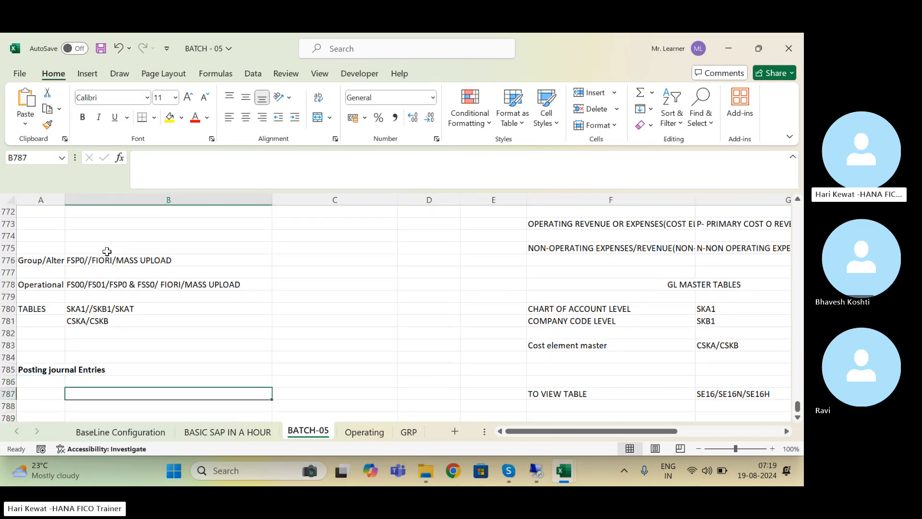
type("FB50")
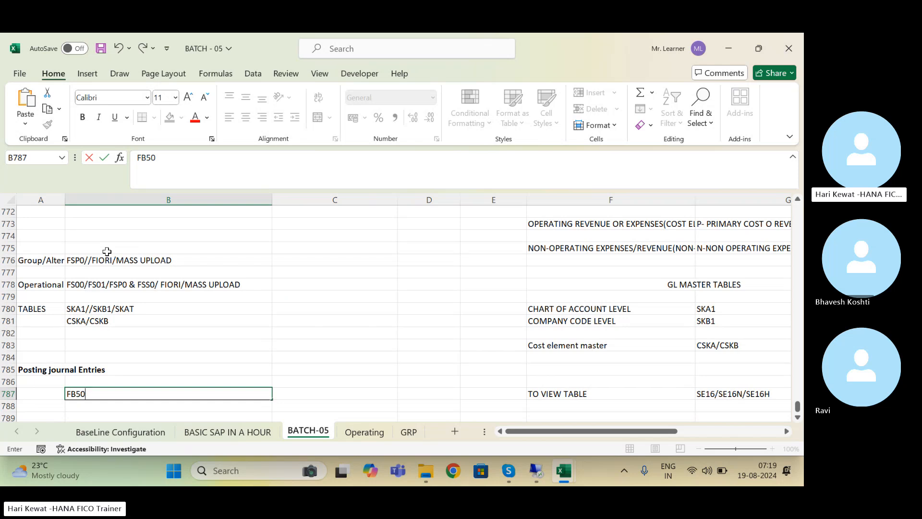
key("Return")
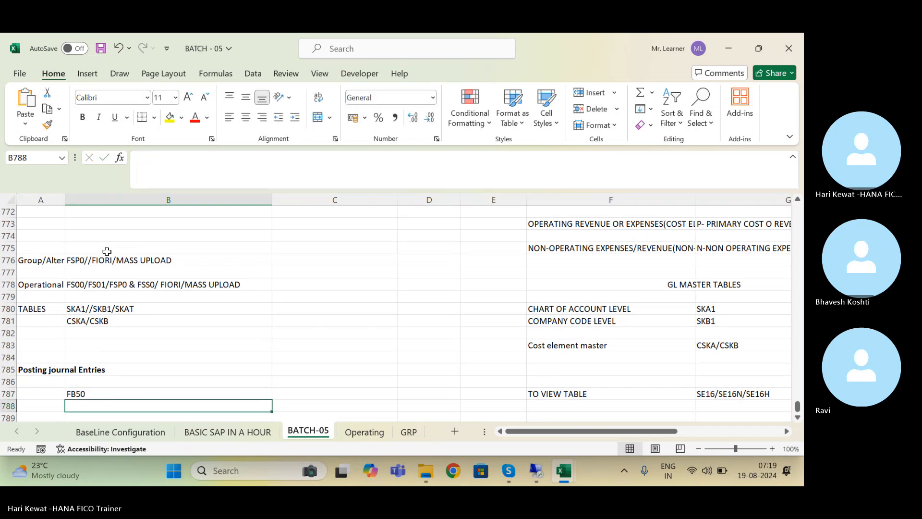
type("FB50")
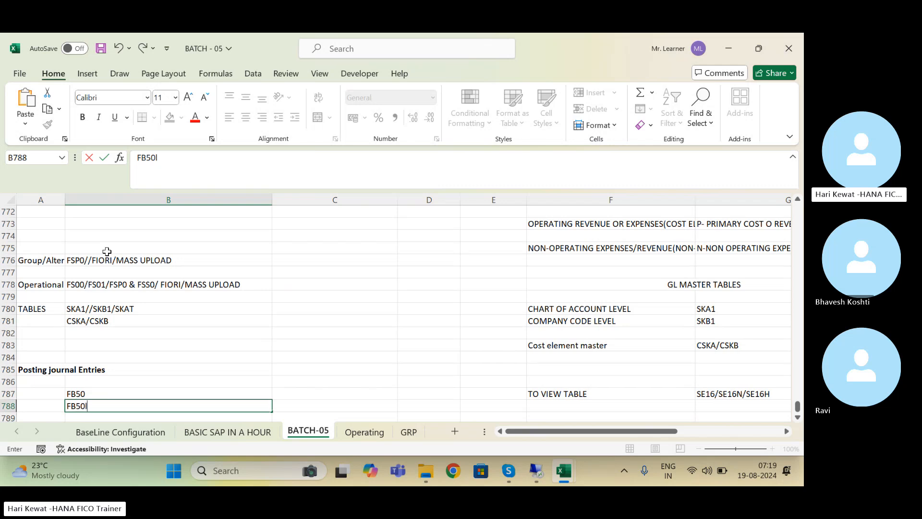
type("L")
key("Return")
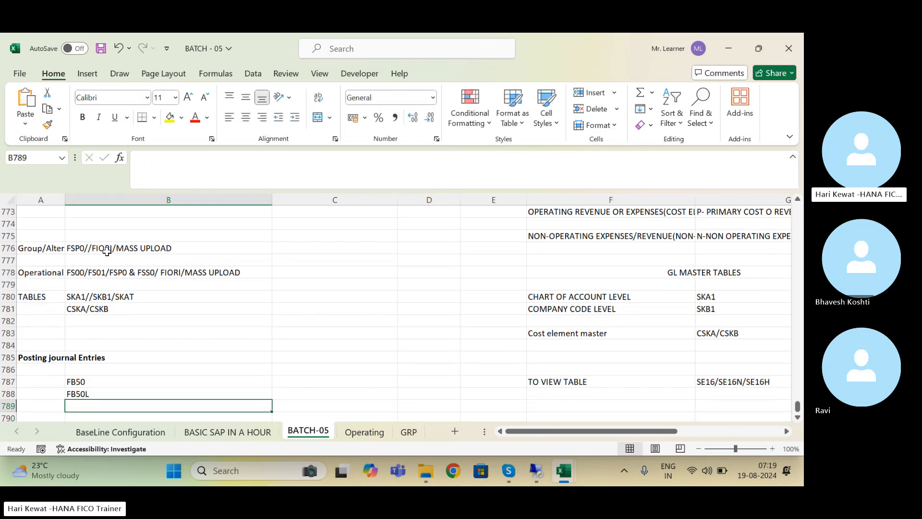
key("Up")
key("Up")
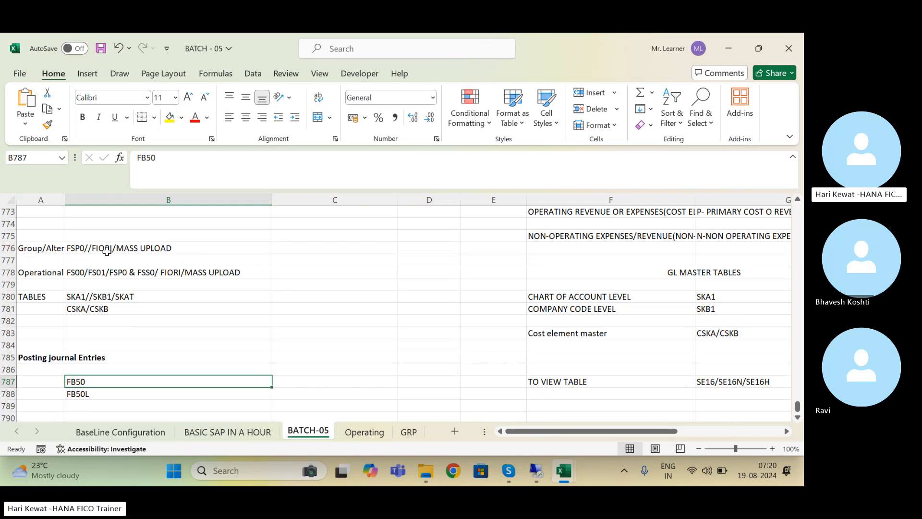
key("Down")
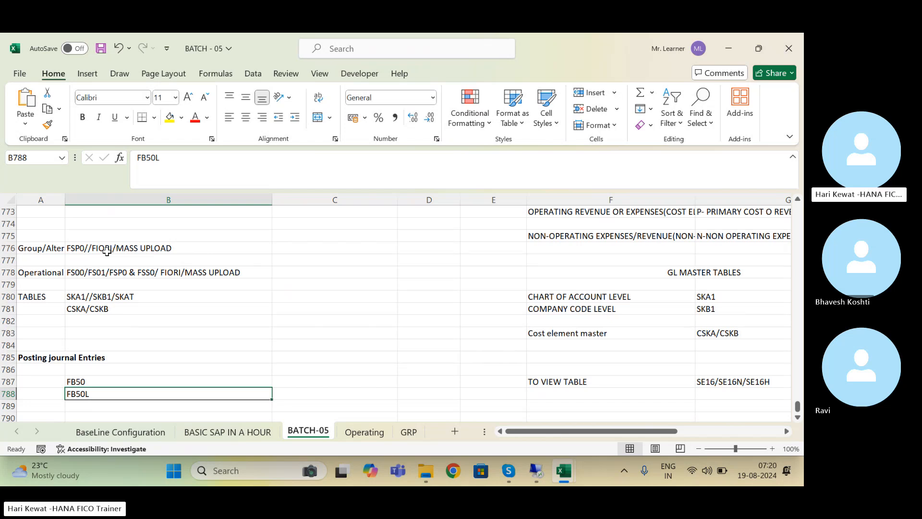
key("Return")
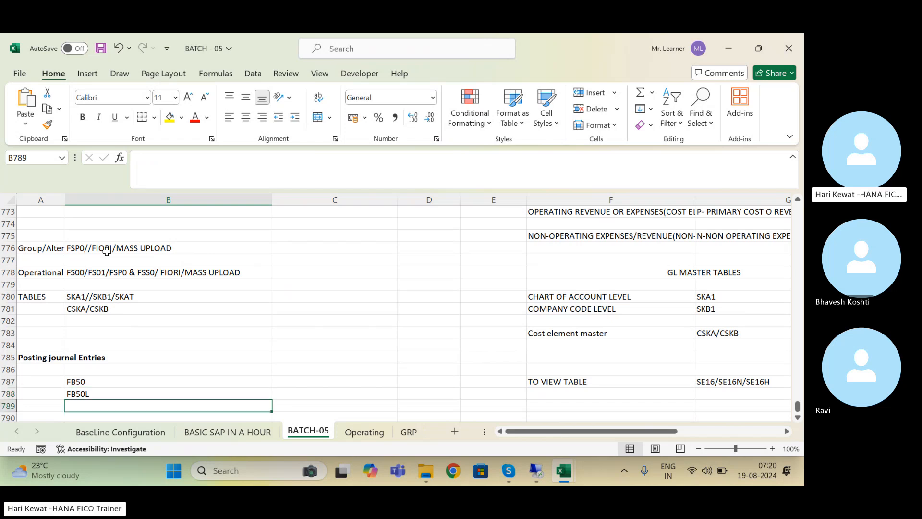
Step: Add FB01 and FB01L to the list below FB50L
type("FB01")
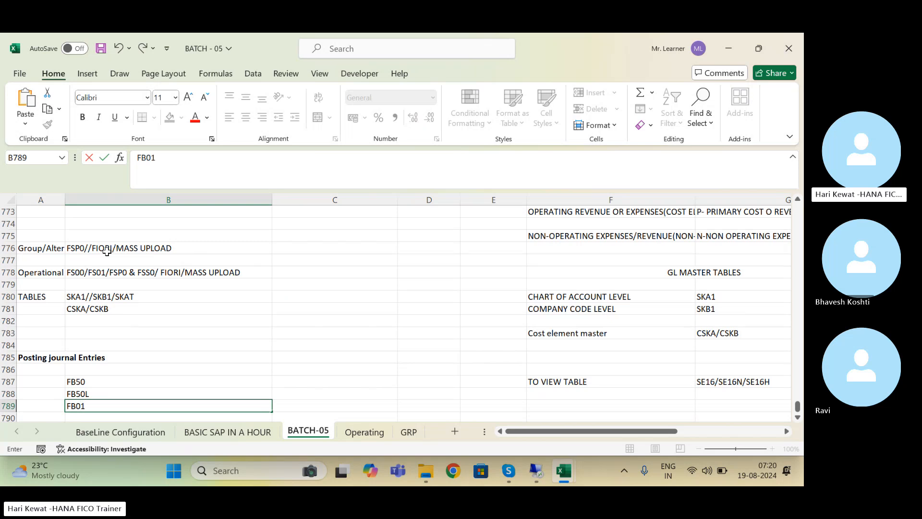
key("Return")
type("FB")
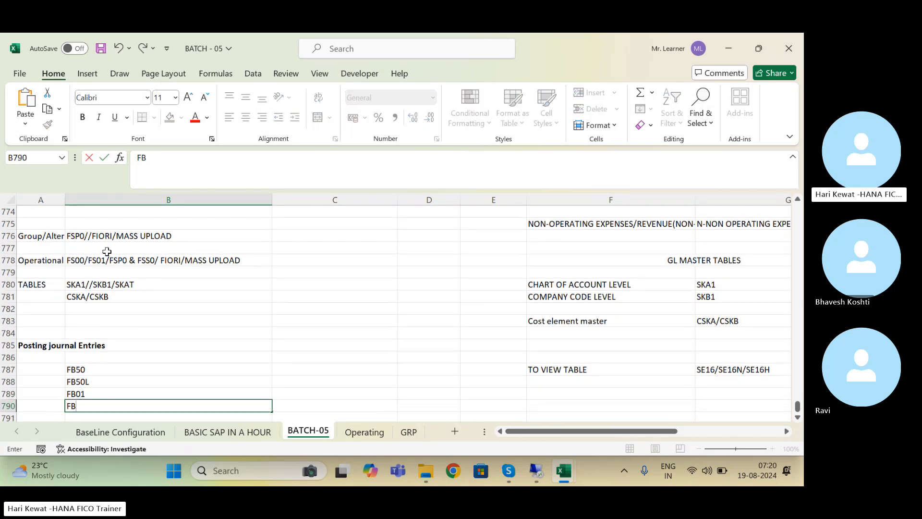
type("01L")
key("Return")
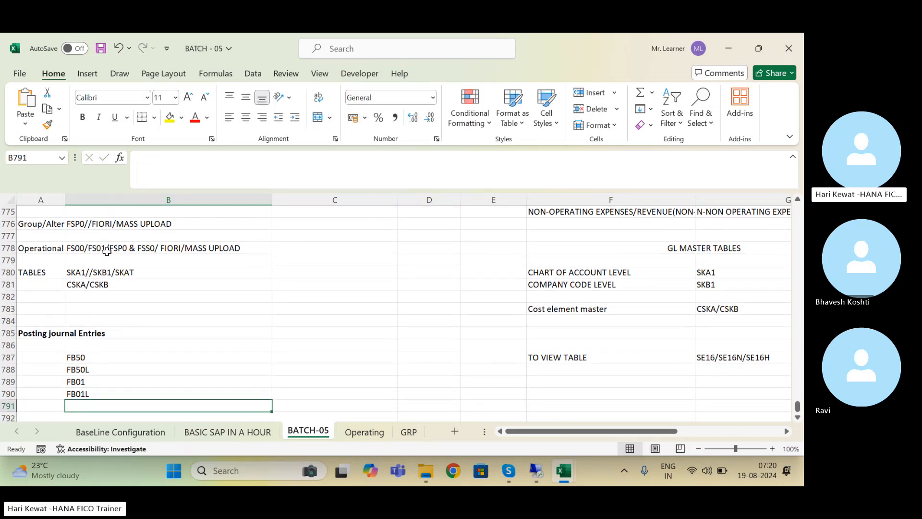
left_click(538, 474)
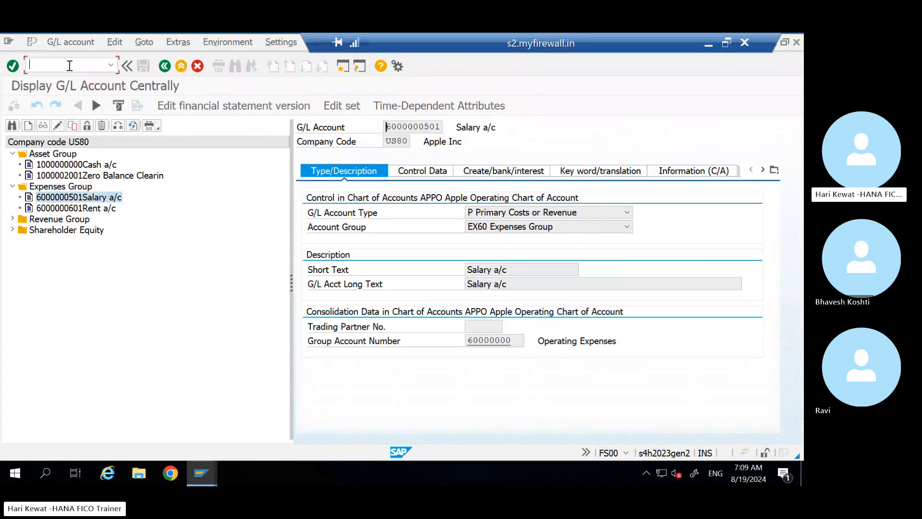
Step: Open the F-02 Enter G/L Account Posting header screen with /NF-02, then return to Excel
type("/NF-02")
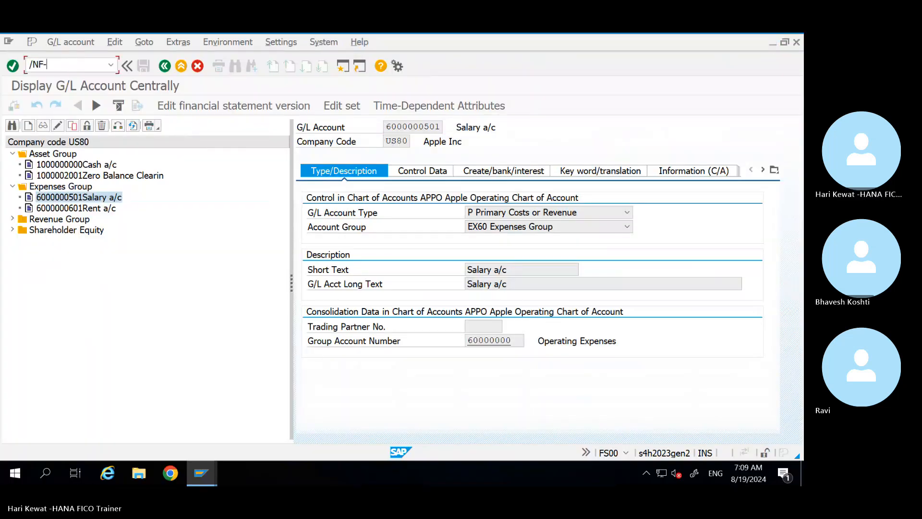
key("Return")
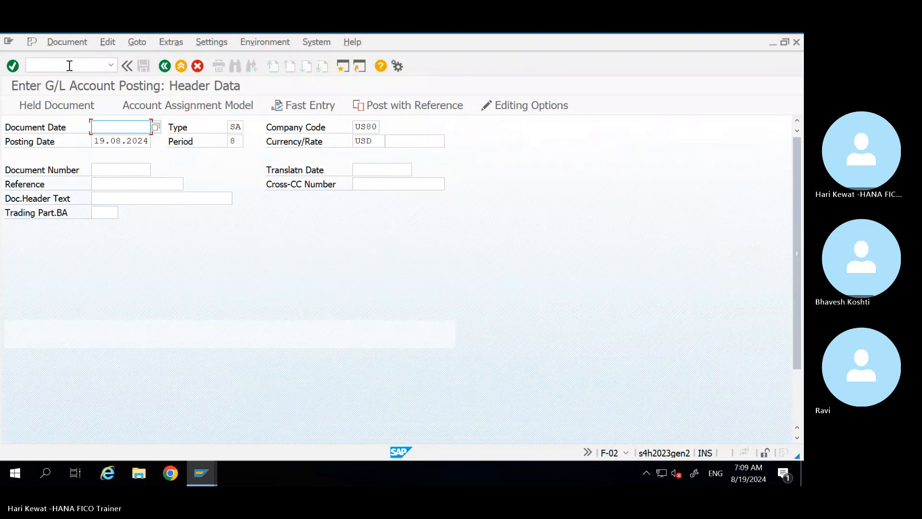
mouse_move(573, 34)
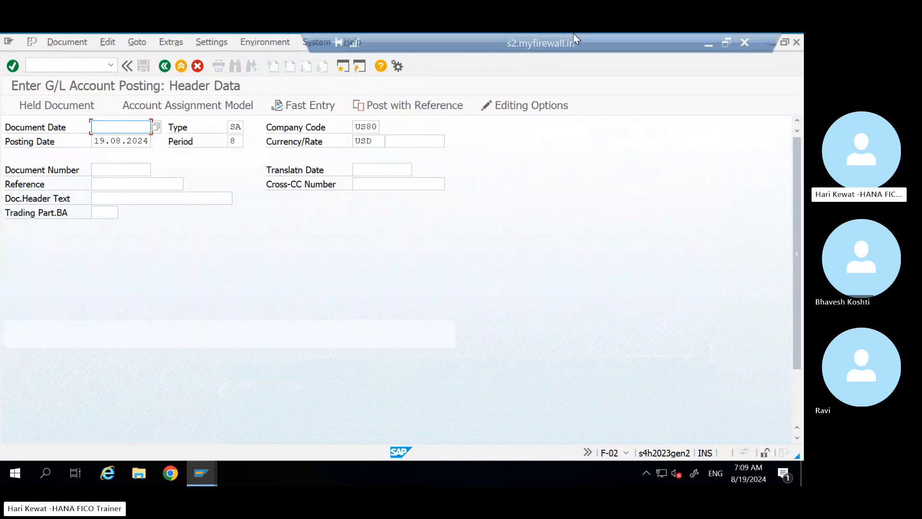
left_click(708, 44)
Step: Enter F-02 in B791 below FB01L and save the workbook
type("F-")
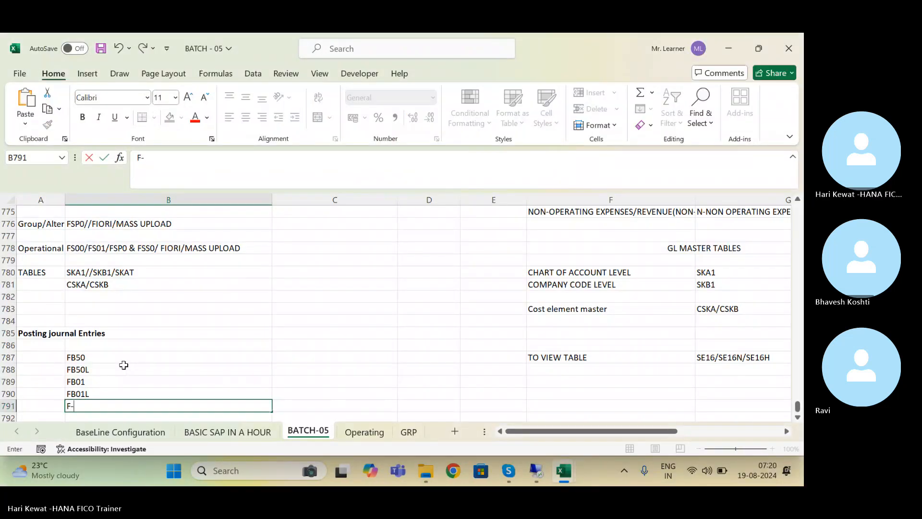
type("02")
key("Return")
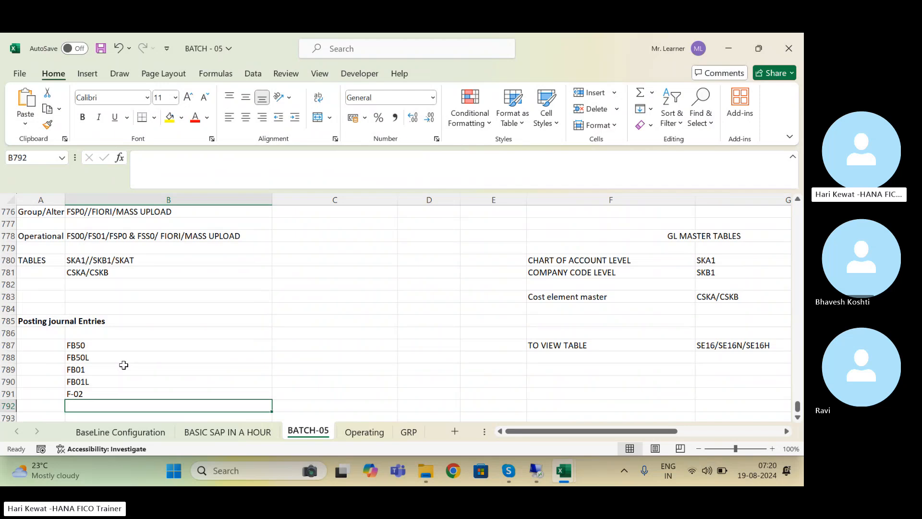
key("ctrl+s")
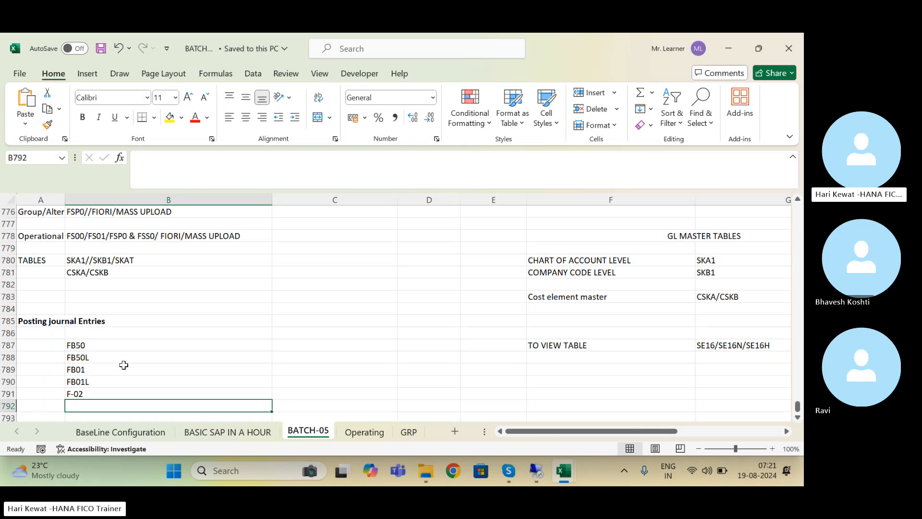
Step: Enter FIORI in B792, the empty row below F-02
key("Down")
key("Down")
key("Down")
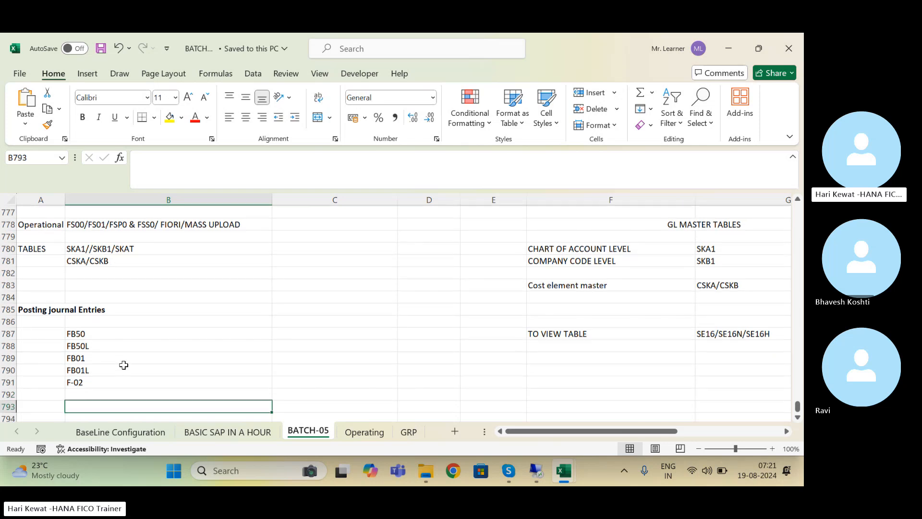
key("Up")
key("Up")
key("Up")
key("Up")
key("Up")
key("Up")
key("Up")
key("Down")
key("Down")
key("Down")
key("Down")
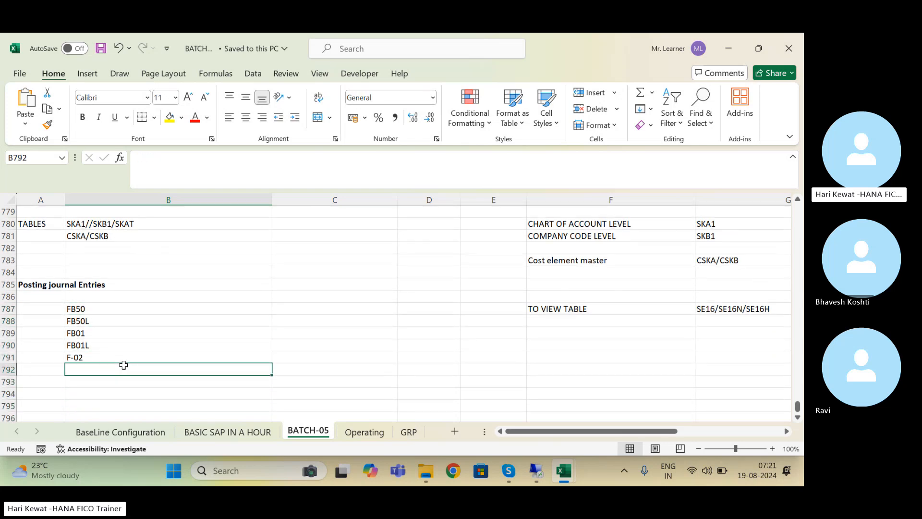
type("FIORI")
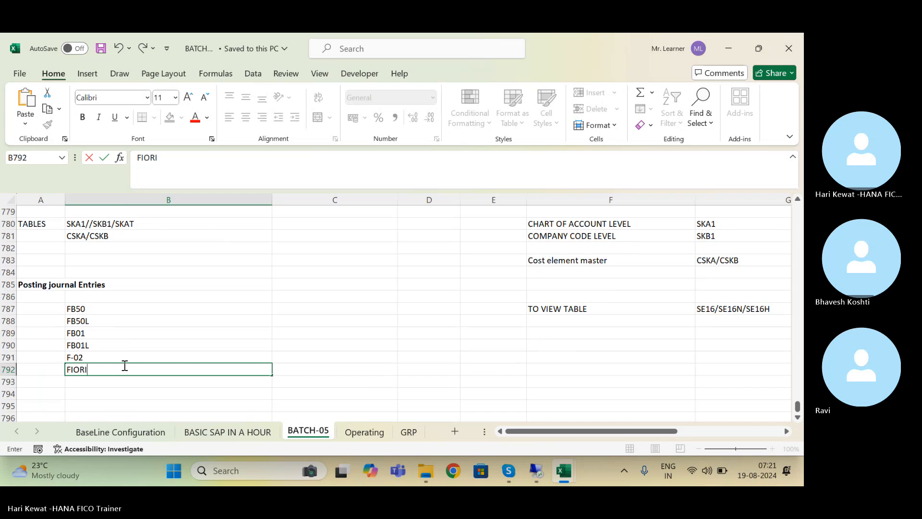
key("Return")
left_click(123, 365)
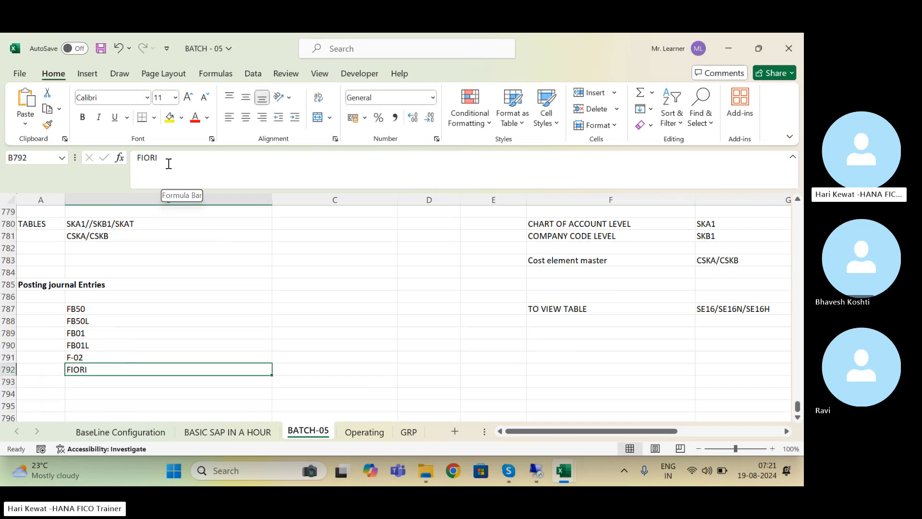
Step: Add MASS JOURNAL ENTRY UPLOAD below FIORI and save the workbook
key("Down")
type("MASS")
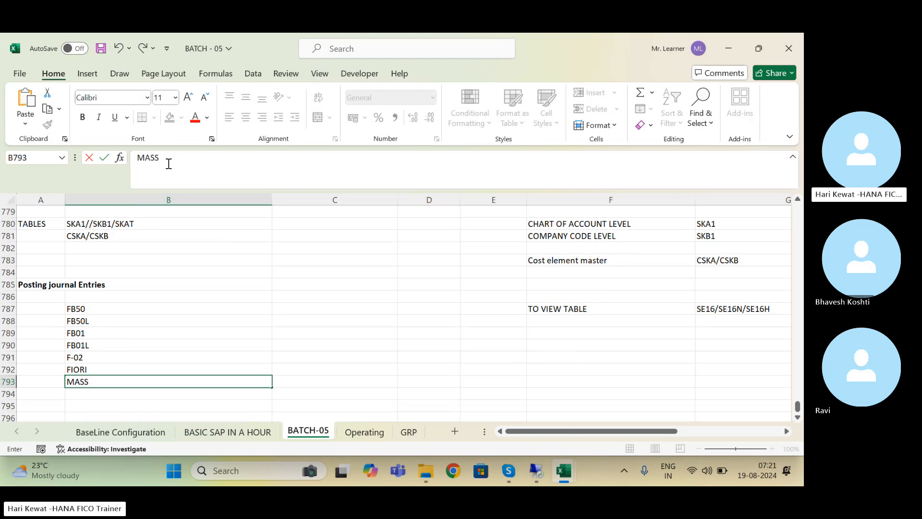
type(" JOURNAL")
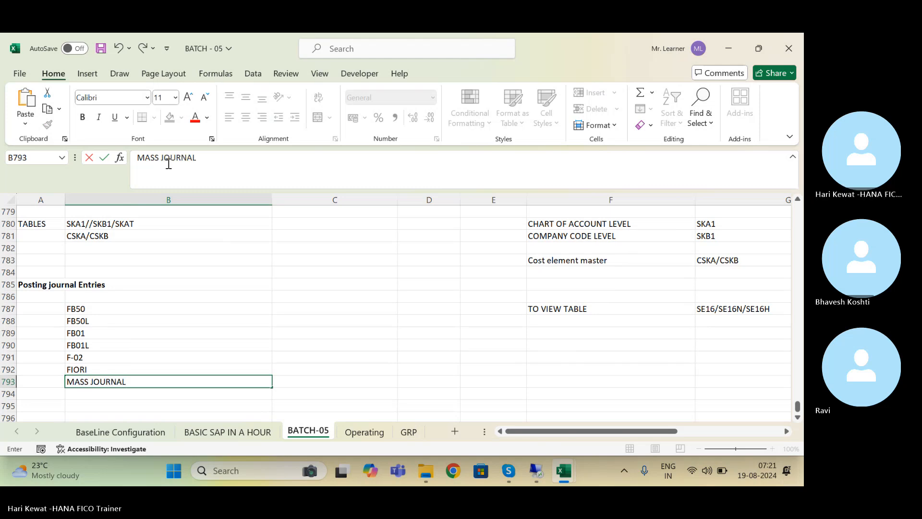
type(" ENTRY UPLOAD")
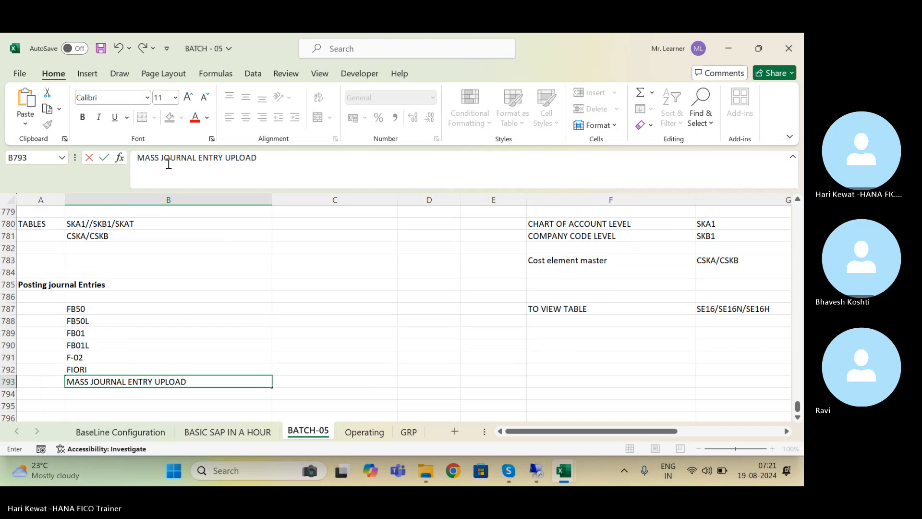
key("Return")
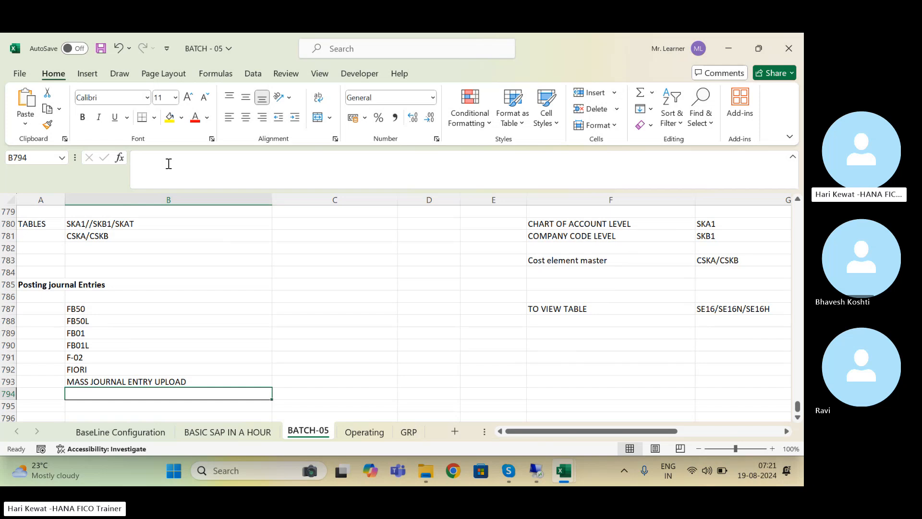
key("Return")
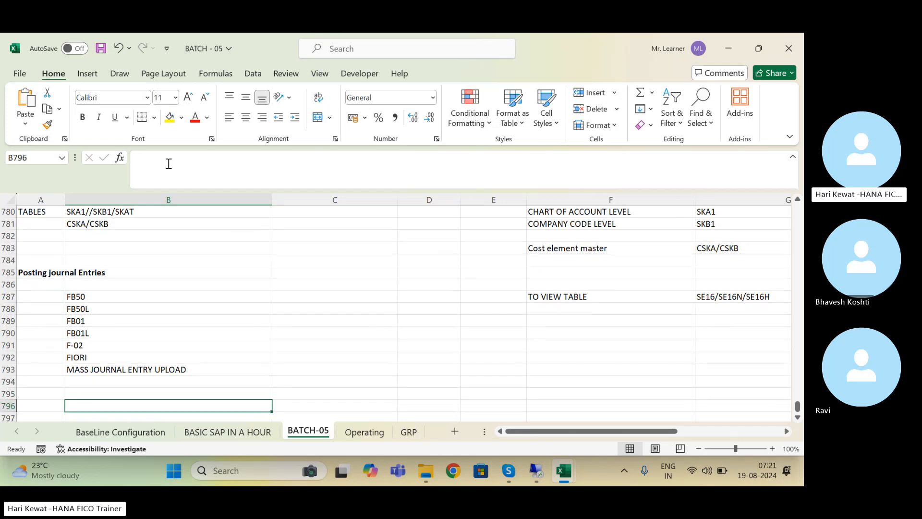
key("ctrl+s")
key("Up")
key("Up")
key("Up")
key("Up")
key("Up")
key("Up")
key("Up")
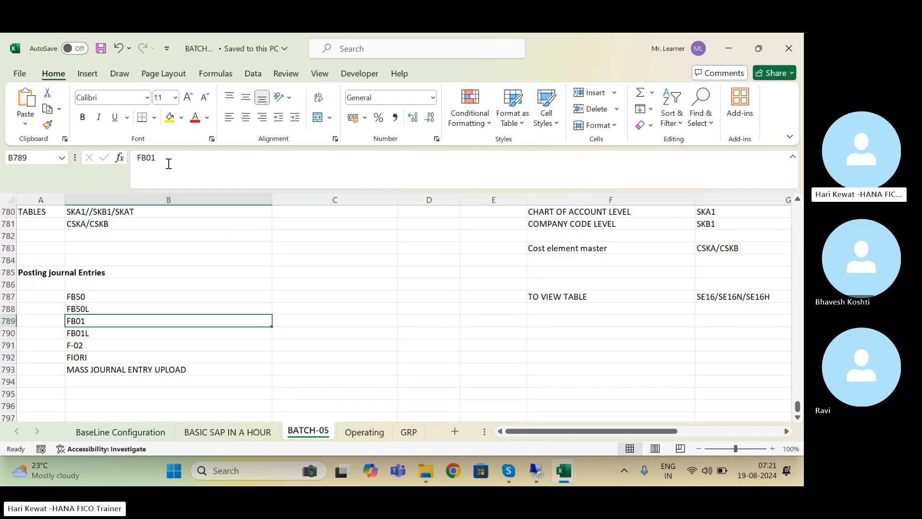
key("Down")
key("Down")
key("Down")
key("Down")
key("Down")
key("Down")
key("Down")
key("Down")
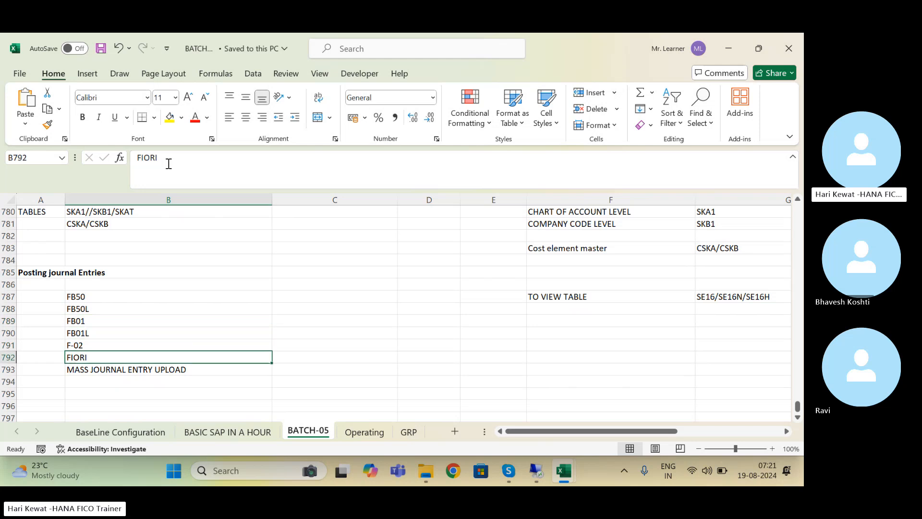
key("Up")
key("Up")
key("Up")
key("Up")
key("Up")
key("Up")
key("Up")
key("Up")
key("Up")
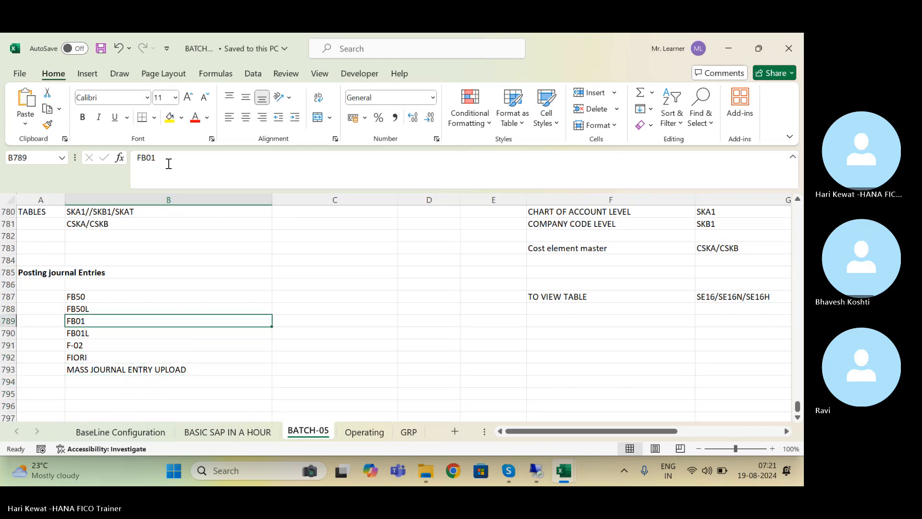
key("Down")
key("Down")
key("Down")
key("Down")
key("Down")
key("Down")
key("Down")
key("Down")
key("Down")
key("Down")
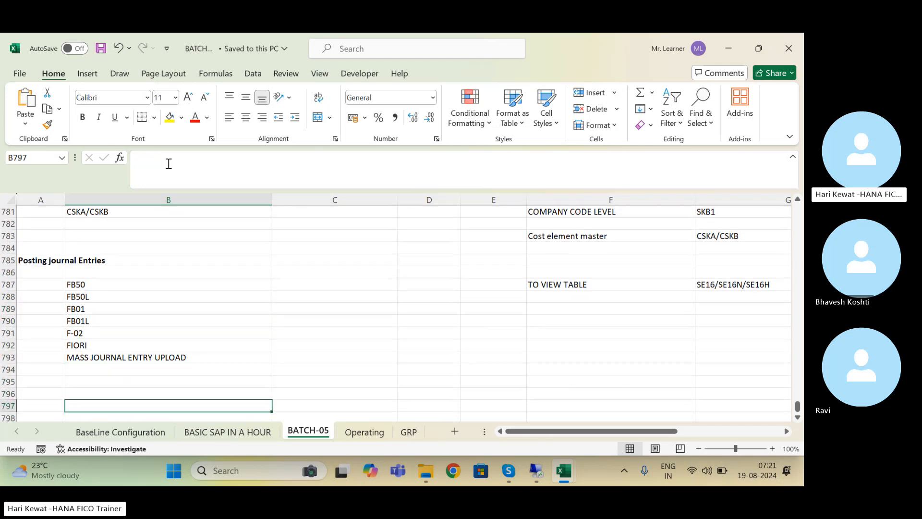
key("Left")
key("Up")
key("Up")
Step: Type a bold REPORTING heading in A795 and save the workbook
type("r")
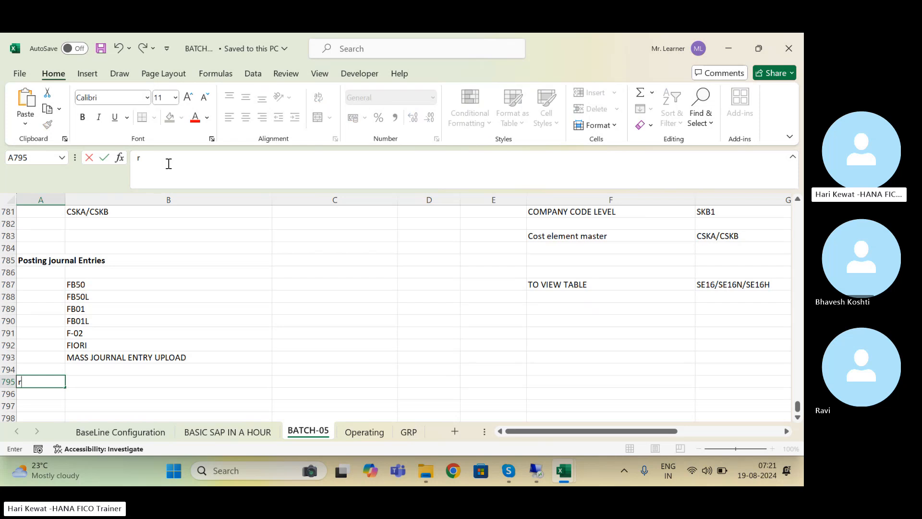
type("REP")
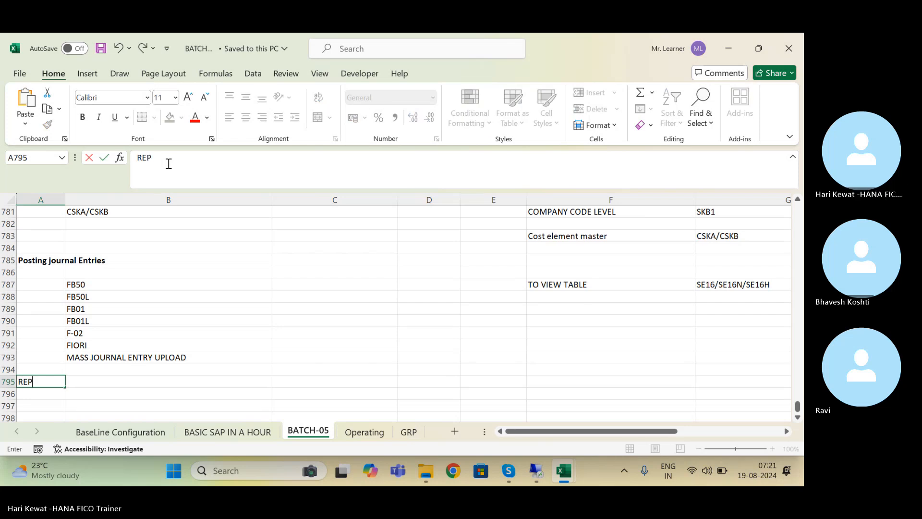
type("ORTING")
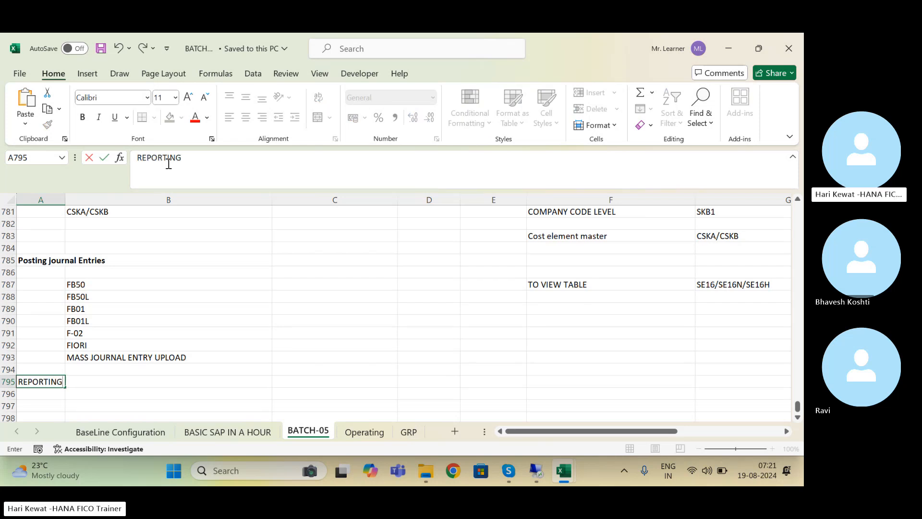
key("ctrl+Return")
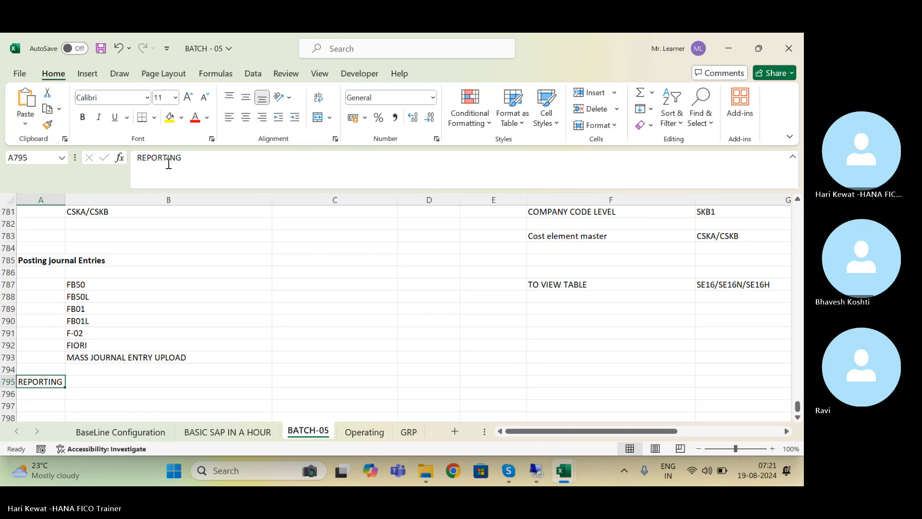
key("ctrl+b")
key("ctrl+s")
key("Down")
key("Down")
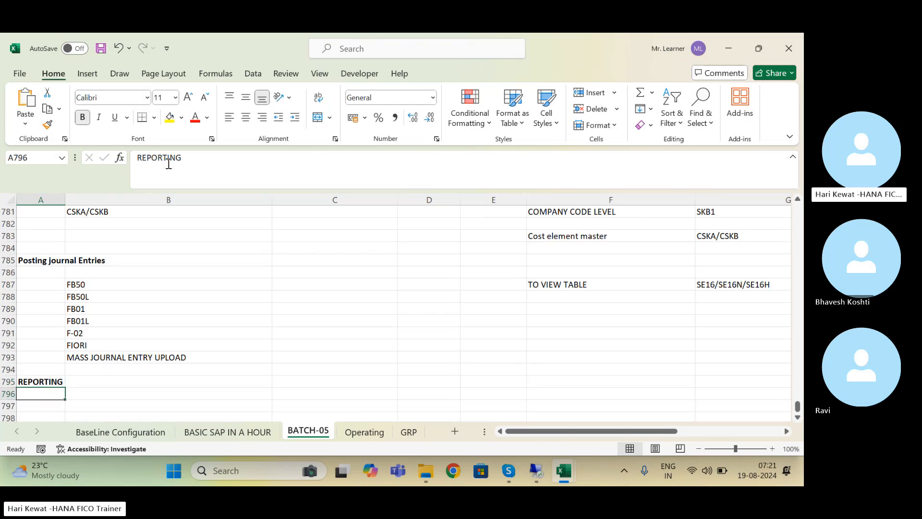
key("Right")
key("Up")
key("Up")
key("Down")
key("Down")
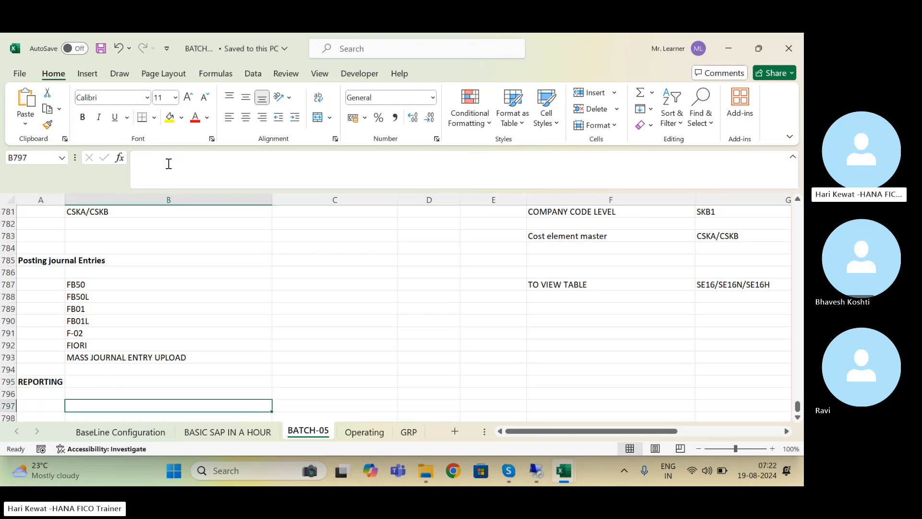
key("Down")
key("Down")
key("Up")
key("Up")
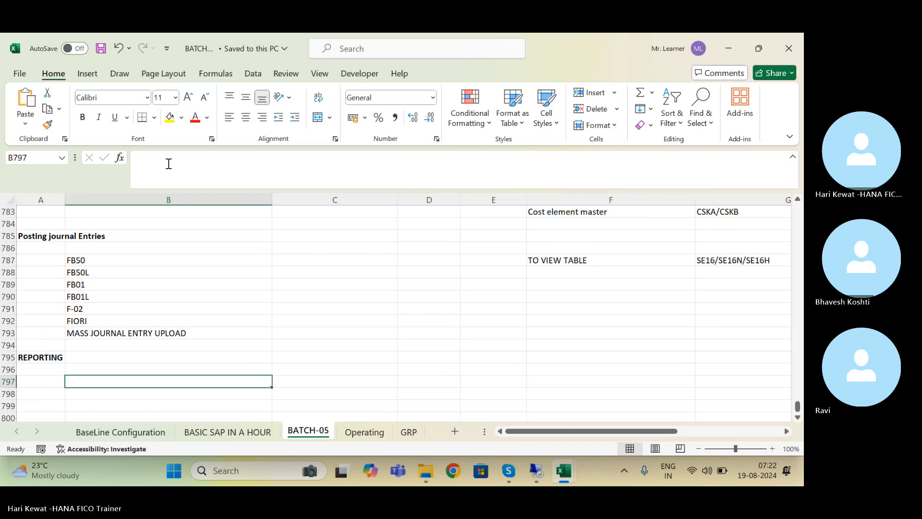
key("Up")
Step: List FBL1N and FAGLL03H under REPORTING and save again
type("FBL")
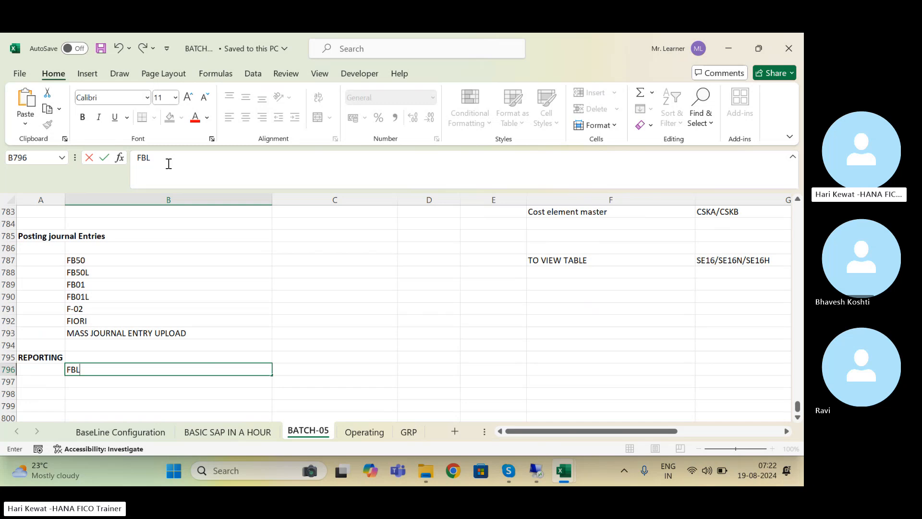
type("1N")
key("Return")
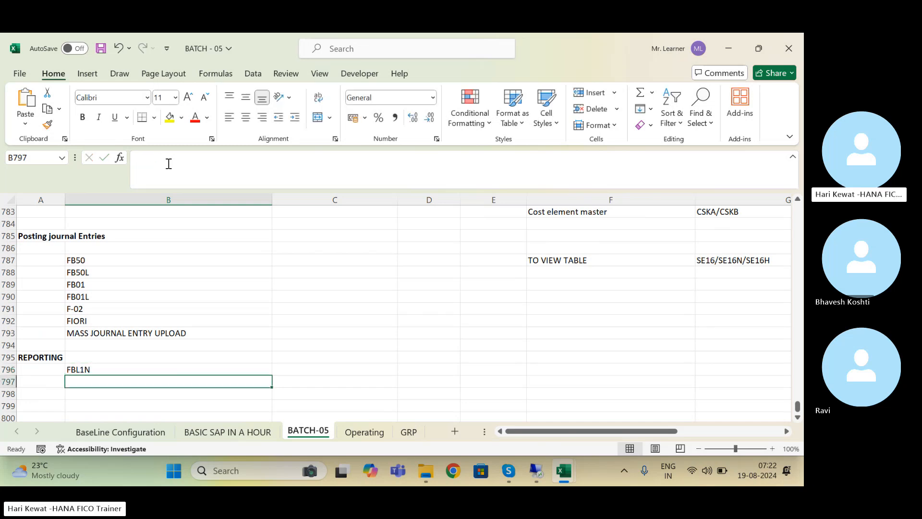
type("FA")
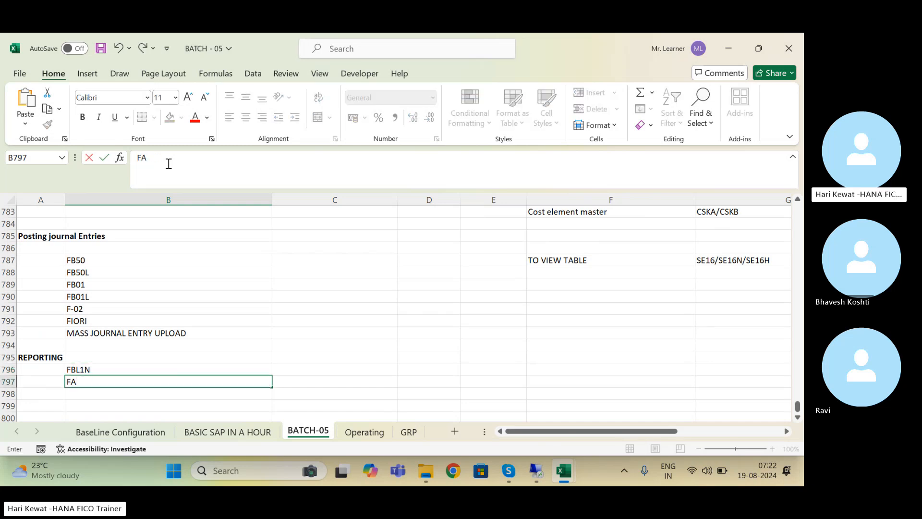
type("GL")
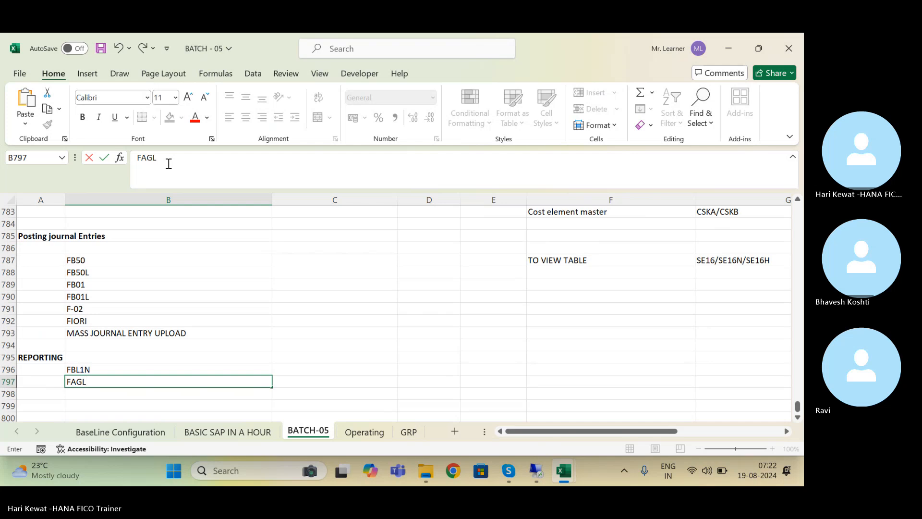
type("03H")
key("Return")
key("Up")
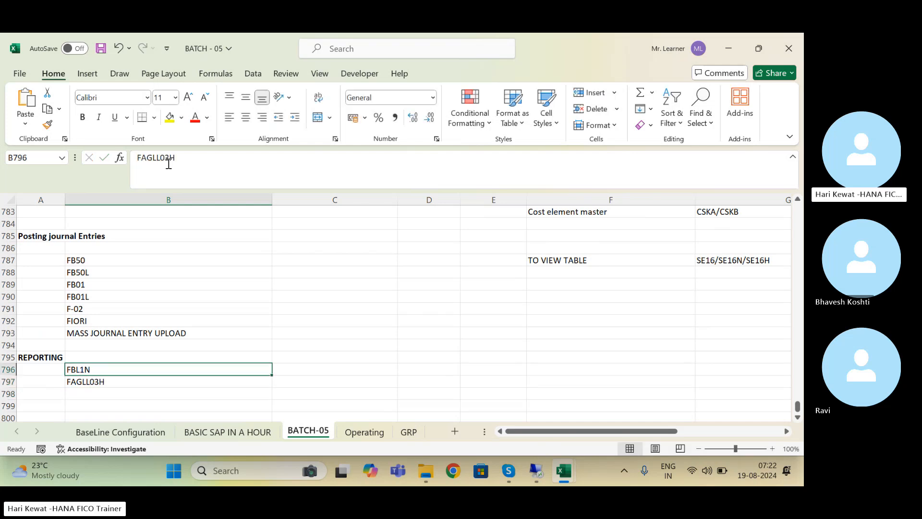
key("Up")
key("Down")
key("Down")
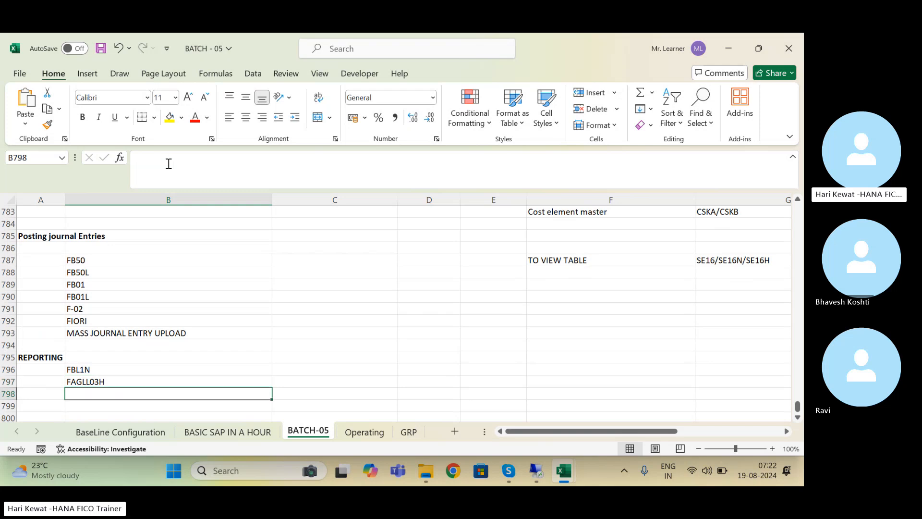
key("ctrl+s")
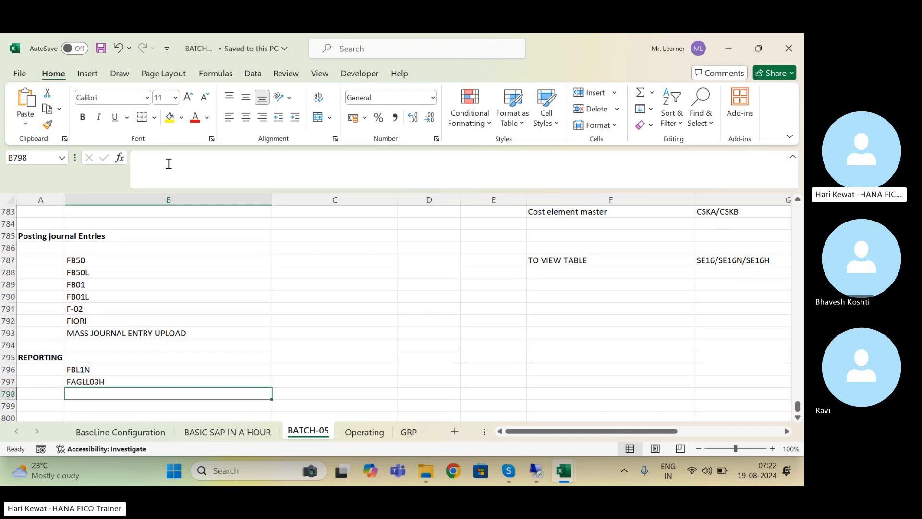
key("Up")
key("Up")
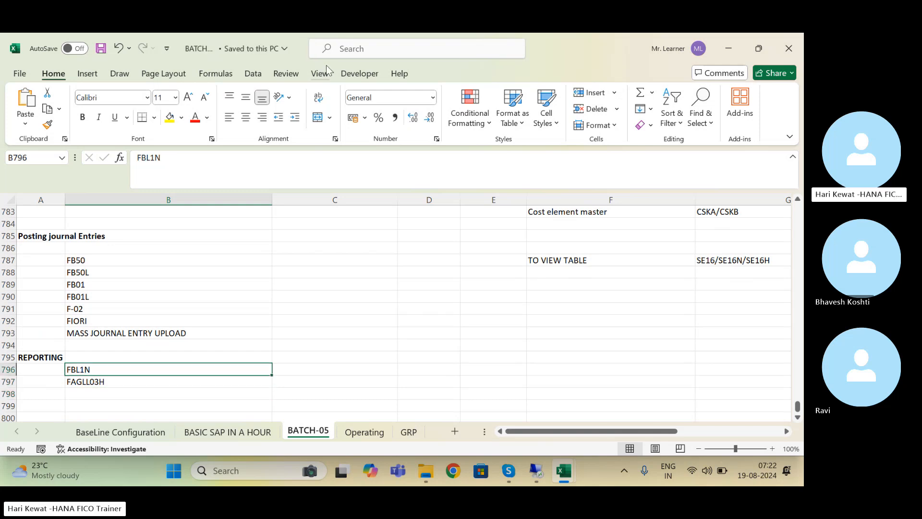
Step: Correct FBL1N to FBL3N, add FS10N and FAGLB03, and save the workbook
left_click(155, 158)
key("BackSpace")
type("3")
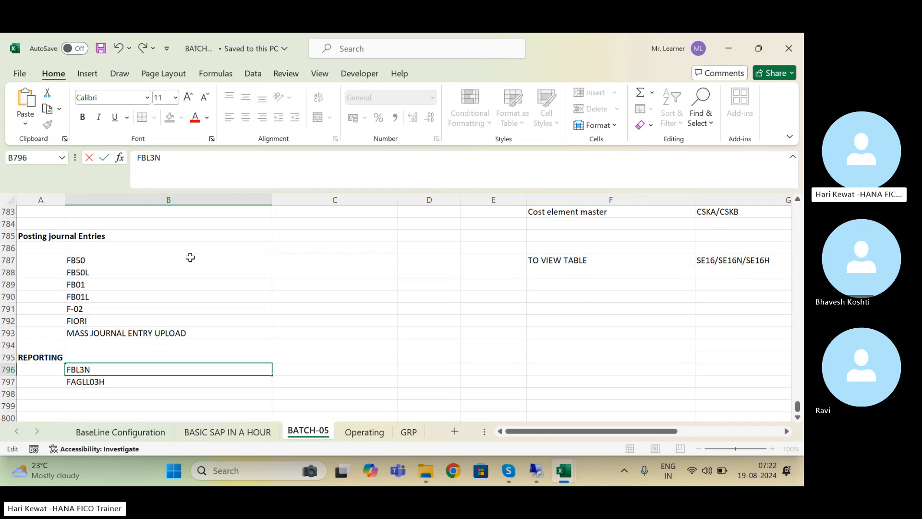
key("Return")
key("Down")
type("FS10")
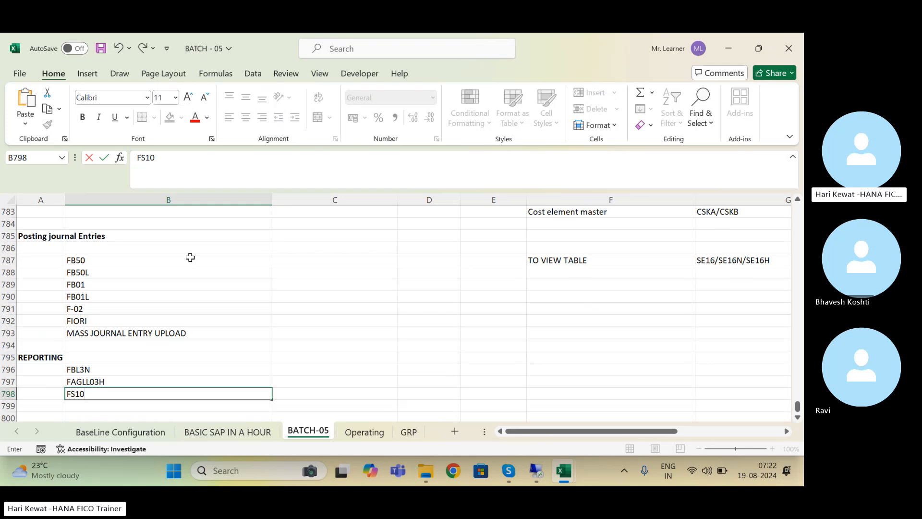
type("N")
key("Return")
type("FAGLB03")
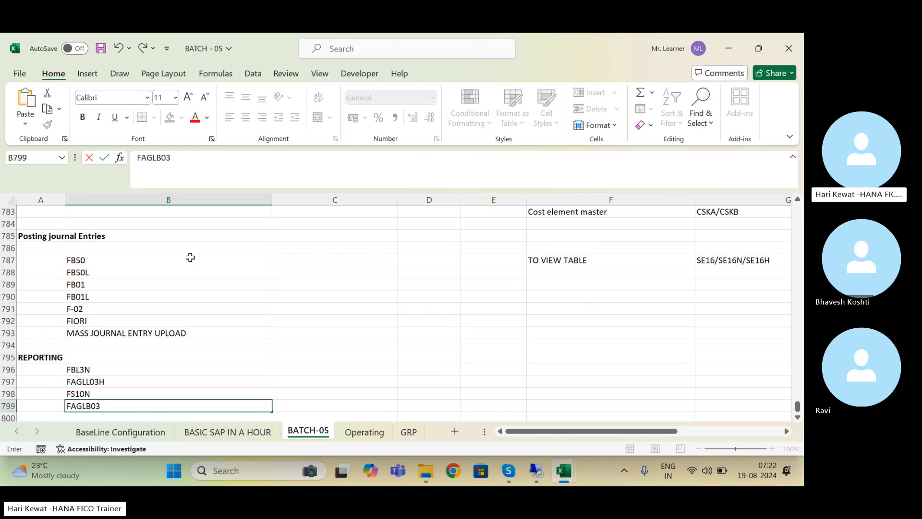
key("Return")
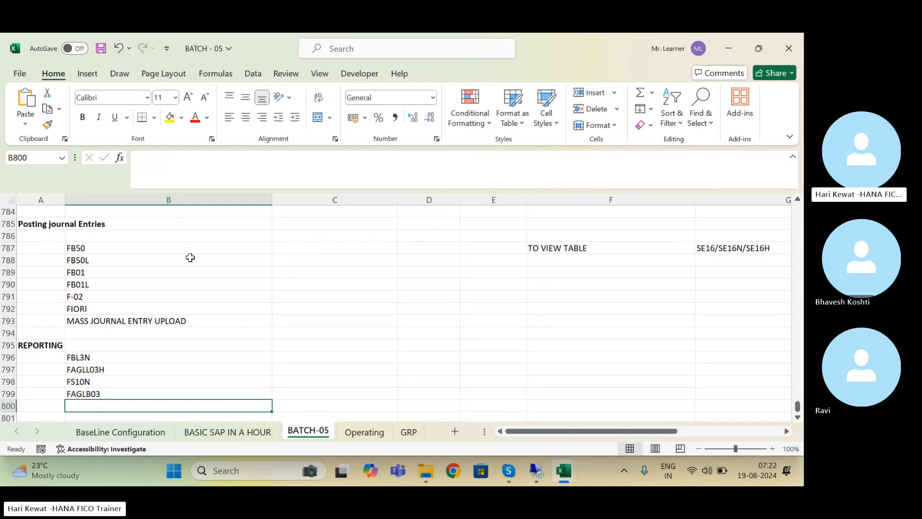
key("ctrl+s")
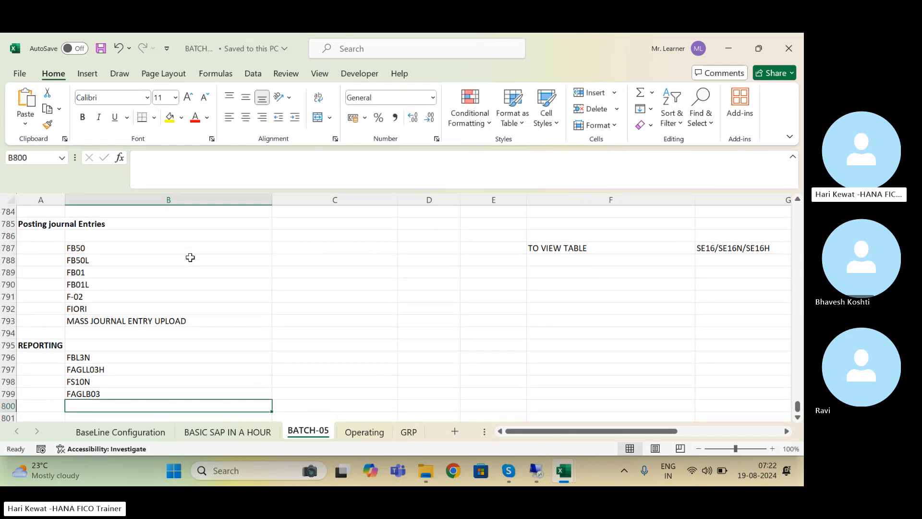
Step: Add F.08 and F.01 below FAGLB03 in the reporting list
key("Return")
key("Up")
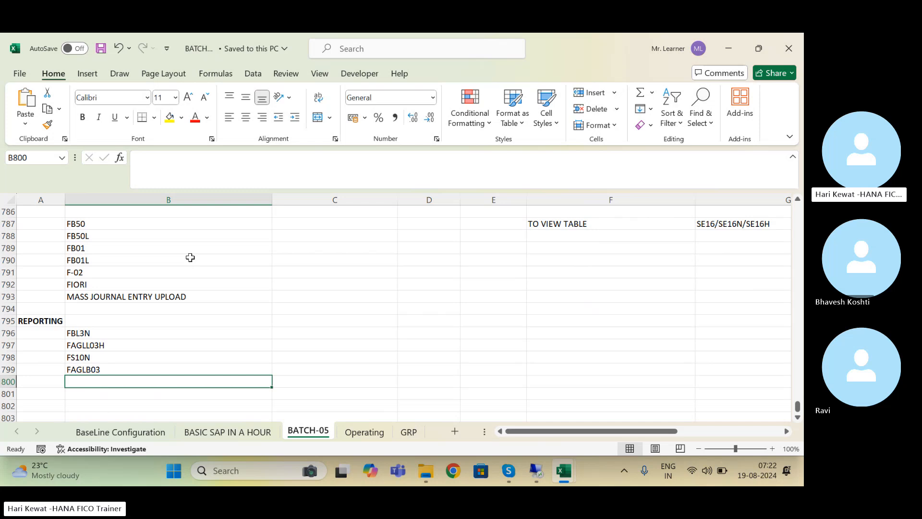
type("F.08")
key("Return")
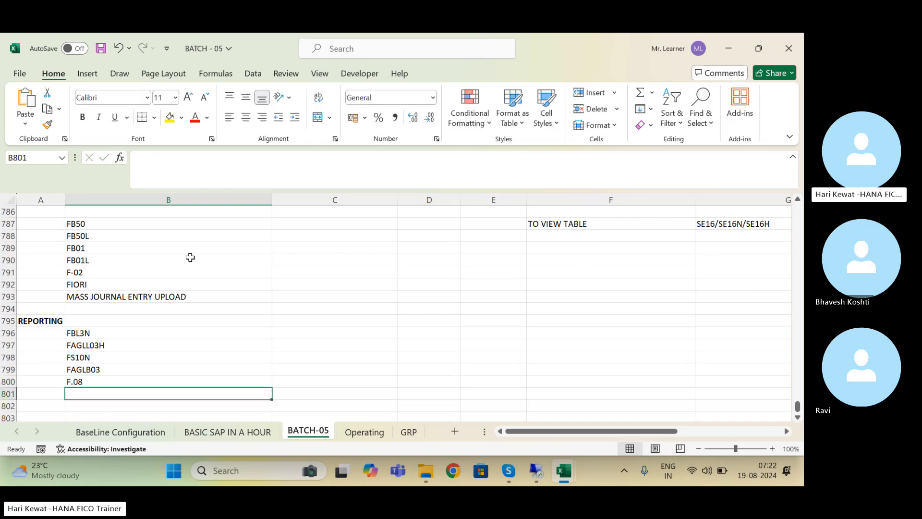
type("F.01")
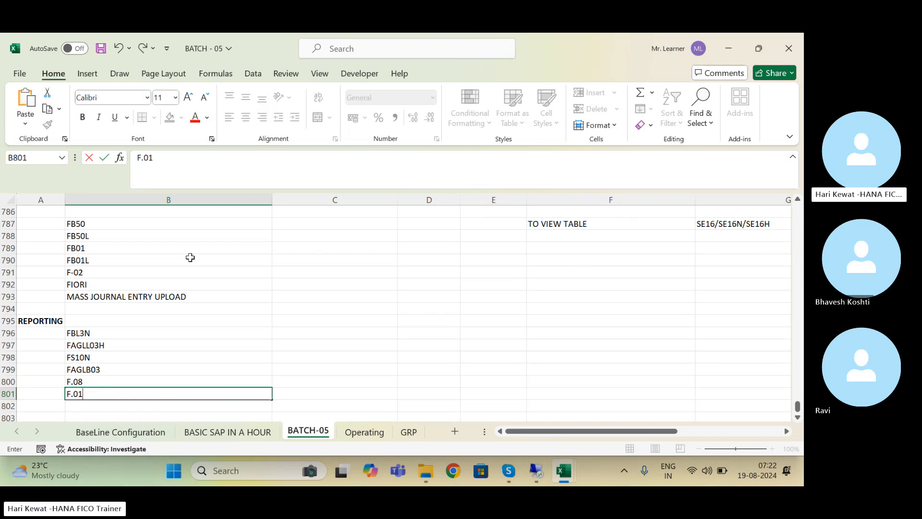
key("Return")
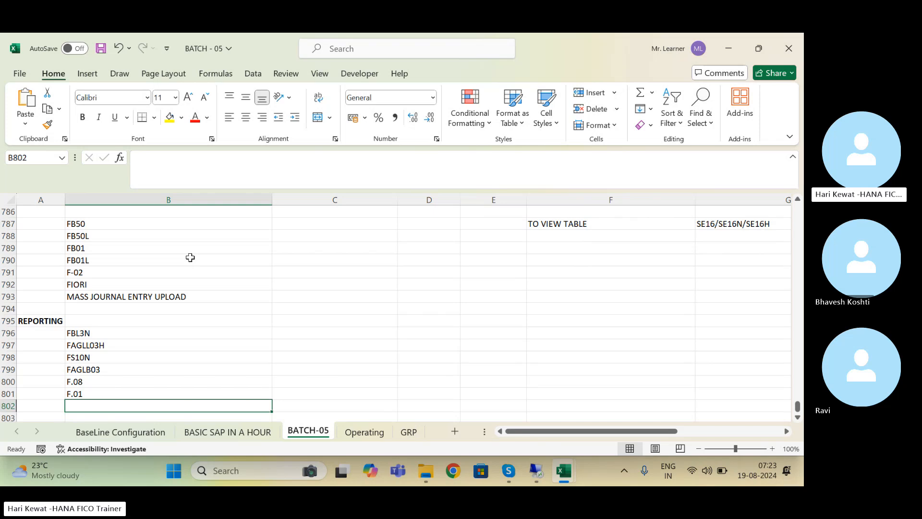
Step: Add a bold REVERSAL OF DOCUMENT heading in A804 and save
key("ctrl+s")
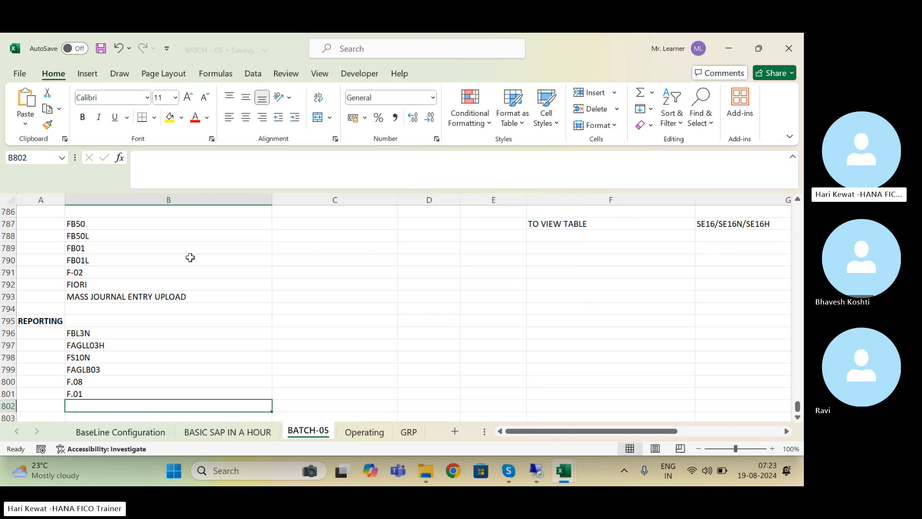
key("Up")
key("Up")
key("Up")
key("Up")
key("Up")
key("Up")
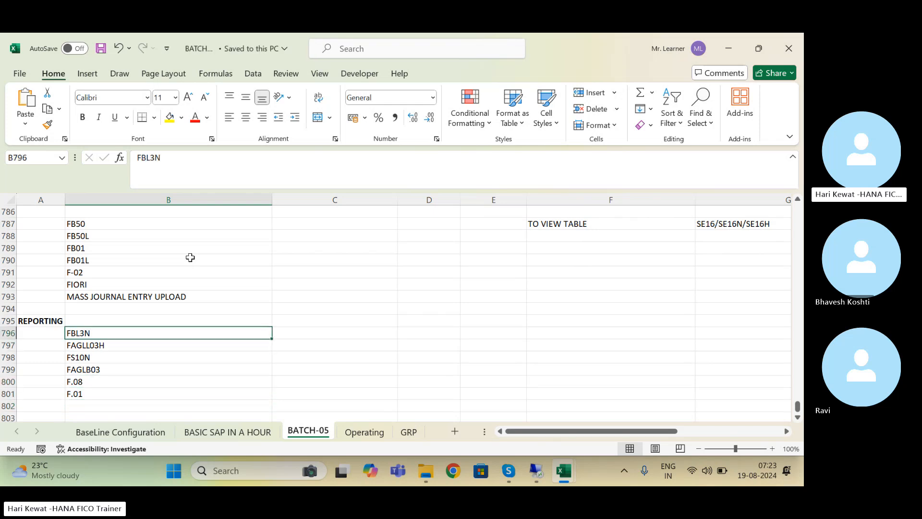
key("Down")
key("Down")
key("Down")
key("Down")
key("Down")
key("Down")
key("Down")
key("Down")
key("Down")
key("Down")
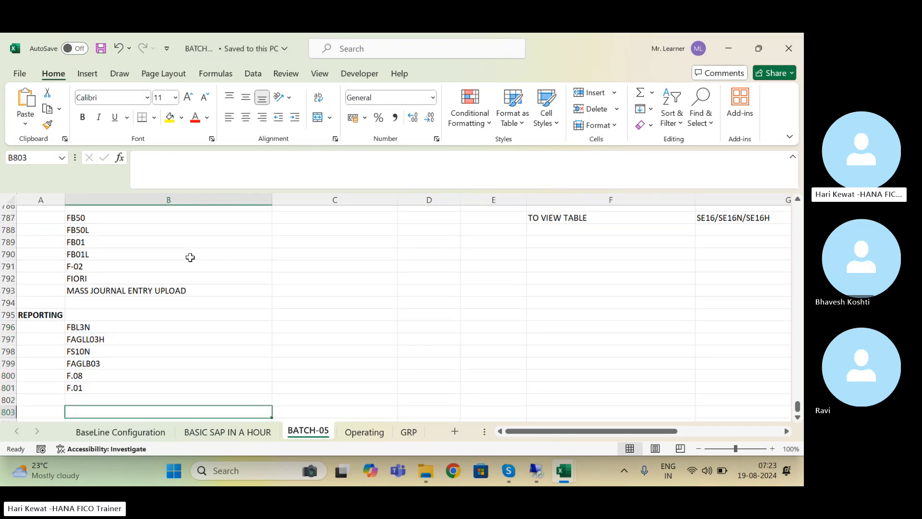
key("Up")
key("Up")
key("Left")
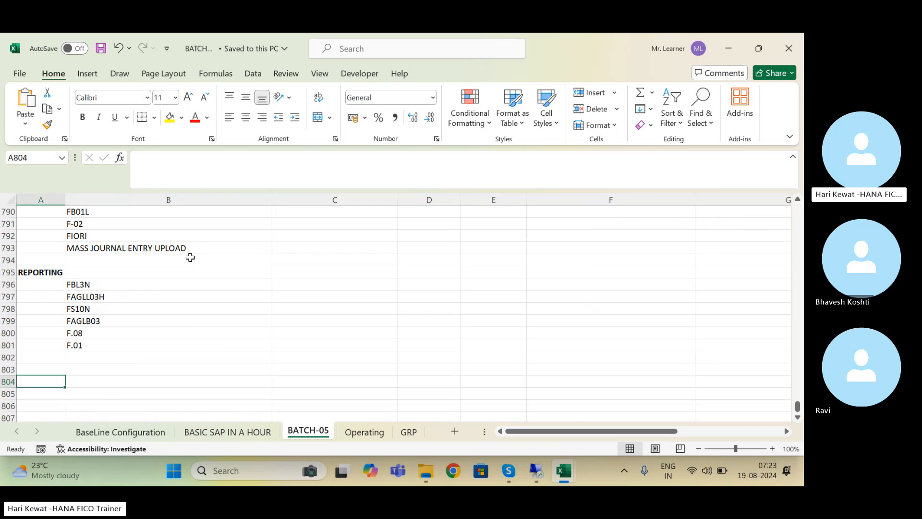
key("Up")
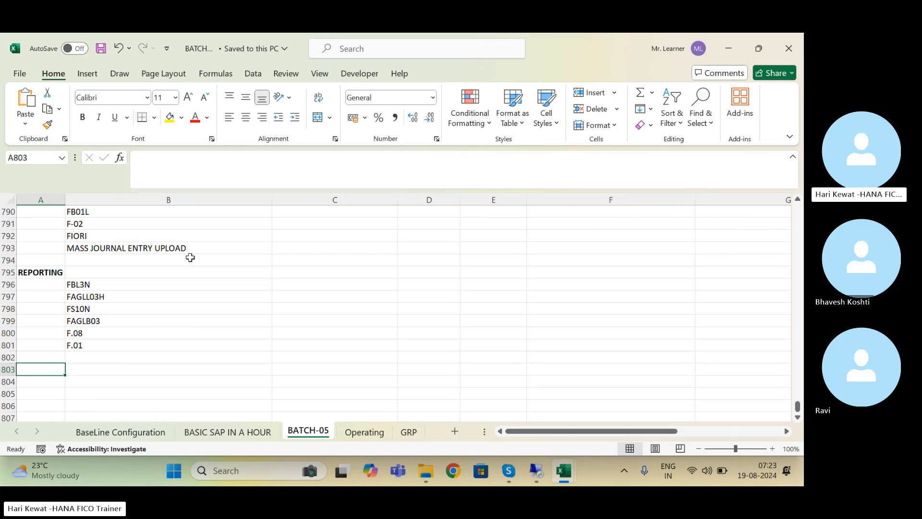
key("Down")
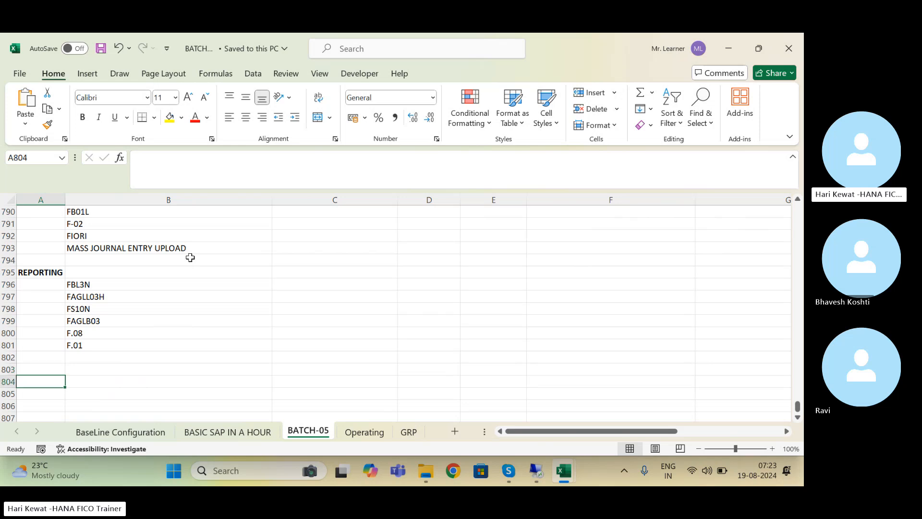
type("REVERSAL")
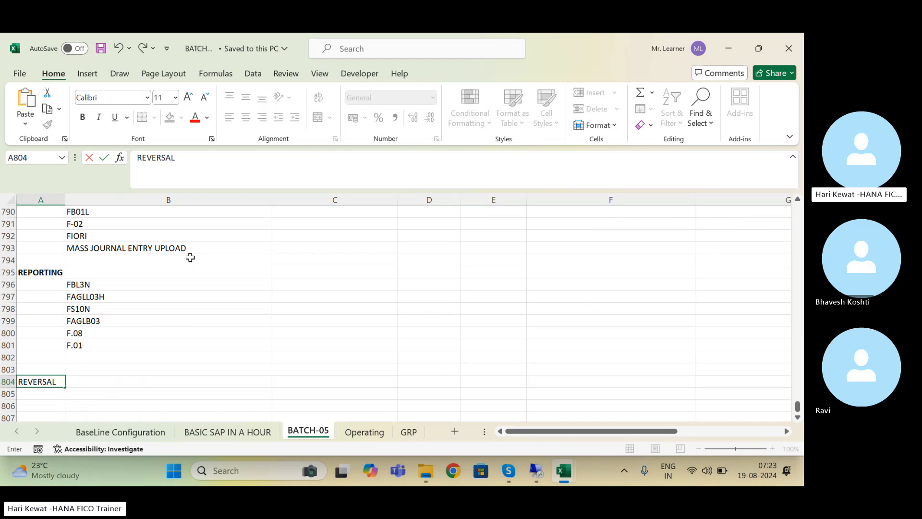
type(" OF DO")
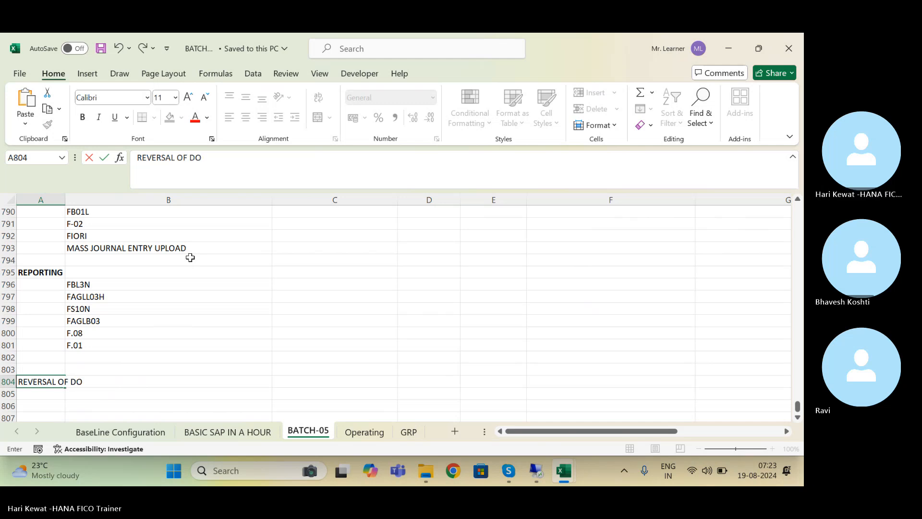
type("CUMENT")
key("Return")
key("Up")
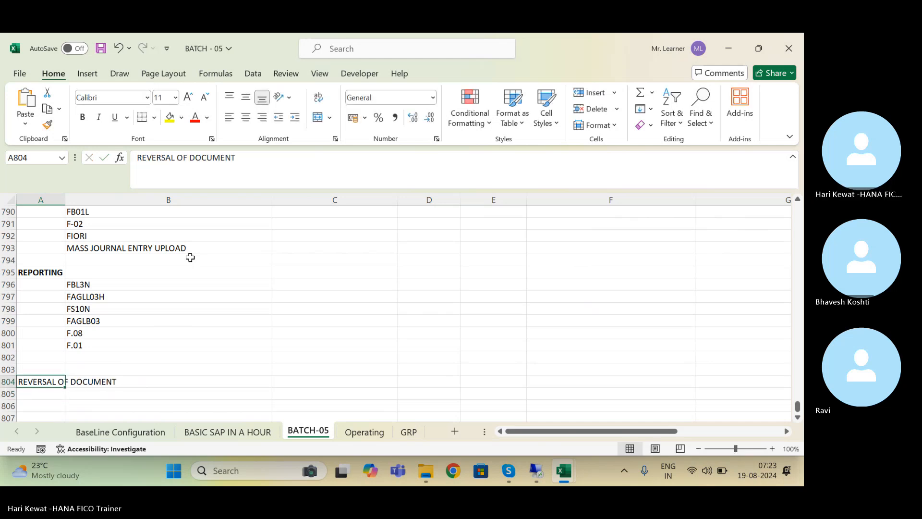
key("ctrl+b")
key("ctrl+s")
Step: Enter FB08 and F.80 in B806:B807 under the heading and save the workbook
key("Right")
key("Down")
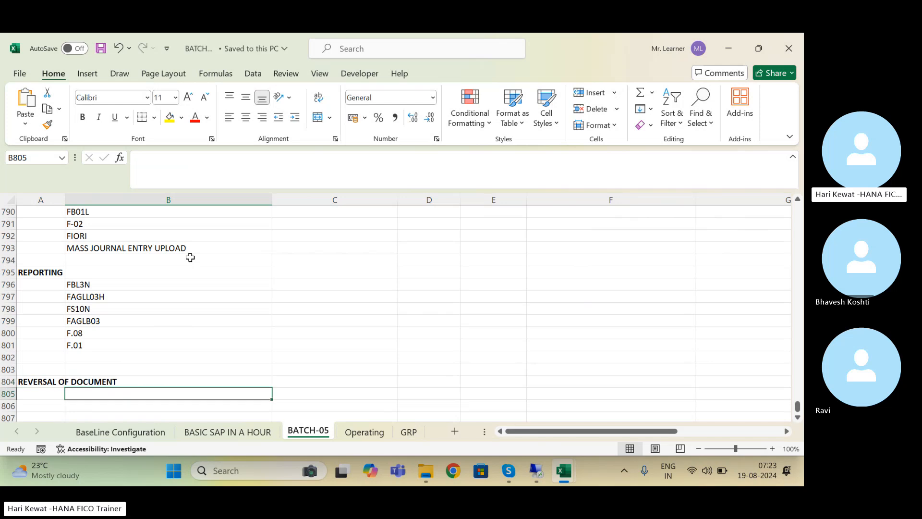
key("Down")
type("FB08")
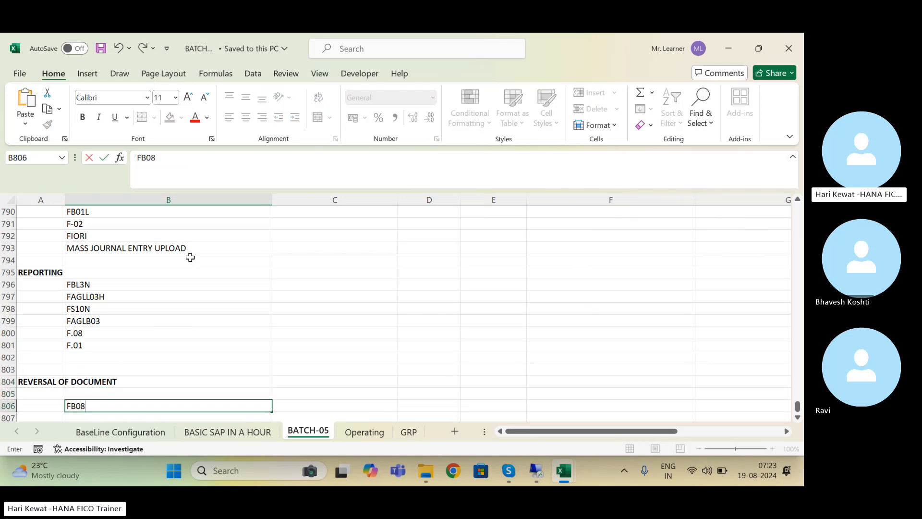
key("Return")
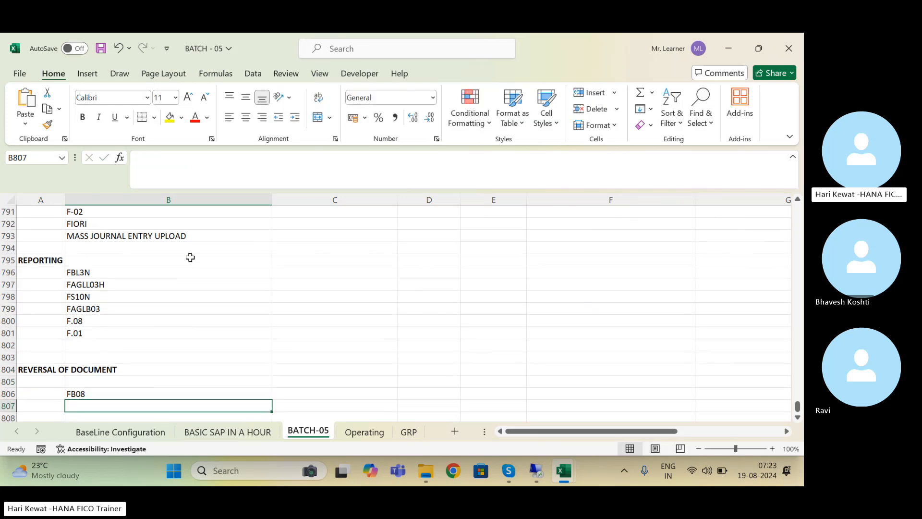
type("F.80")
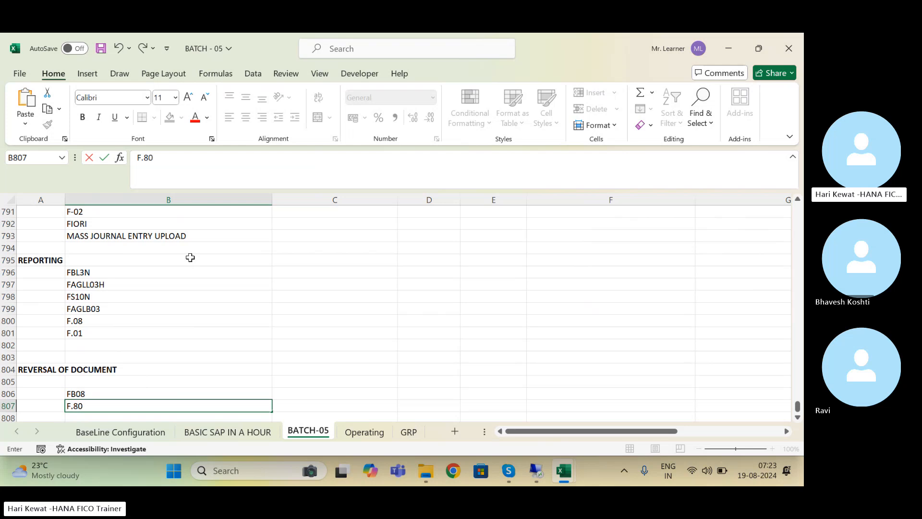
key("Return")
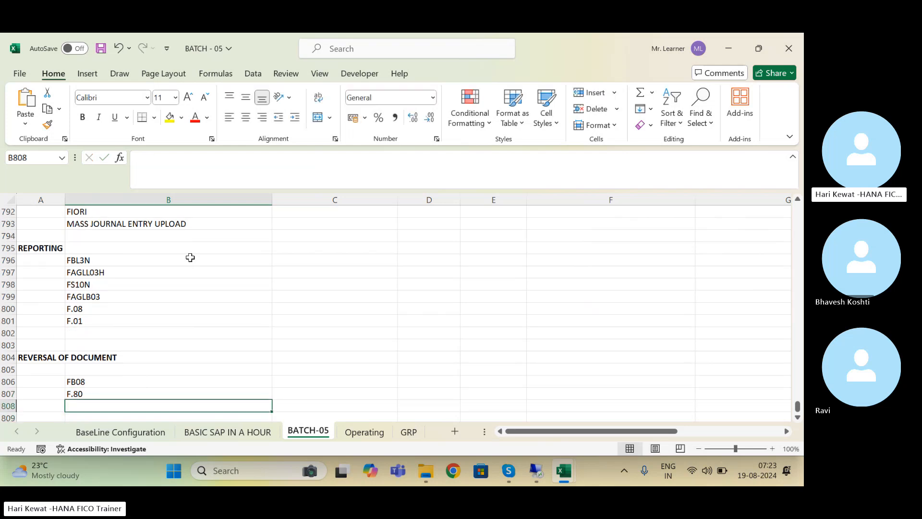
key("Up")
key("Up")
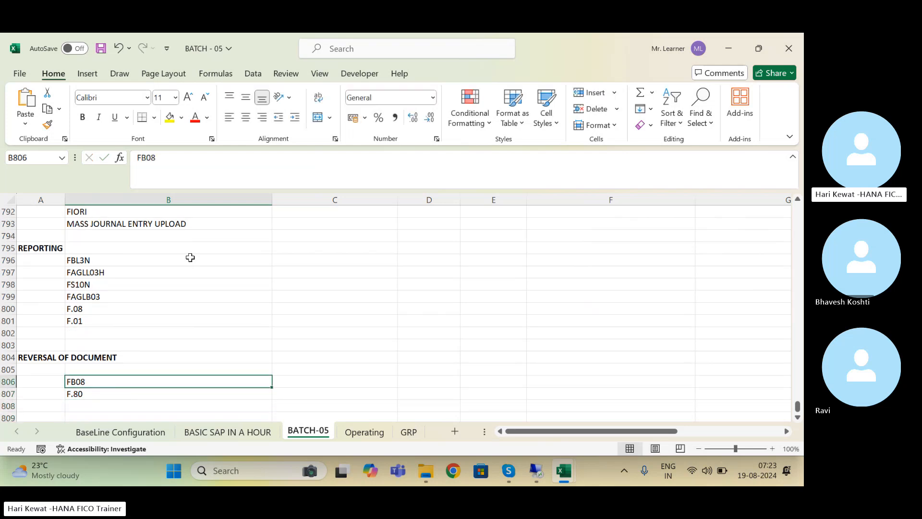
key("Down")
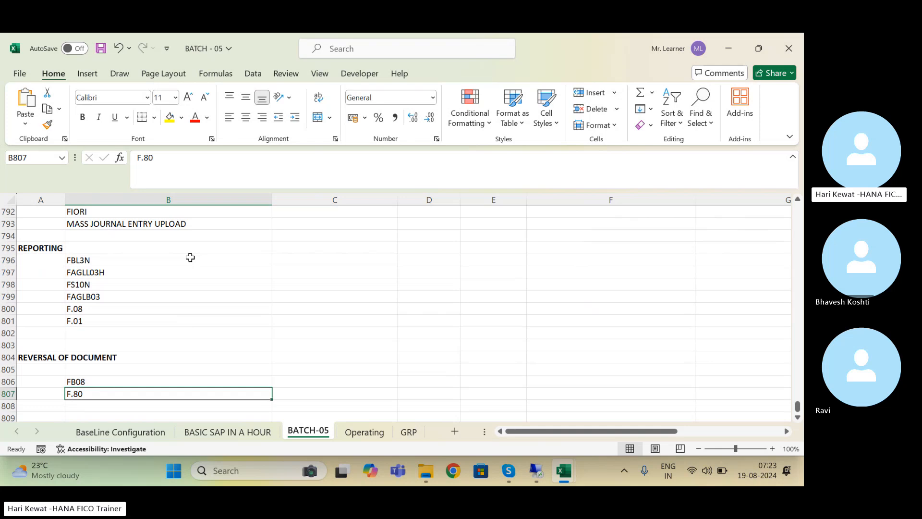
key("Down")
key("Up")
key("Up")
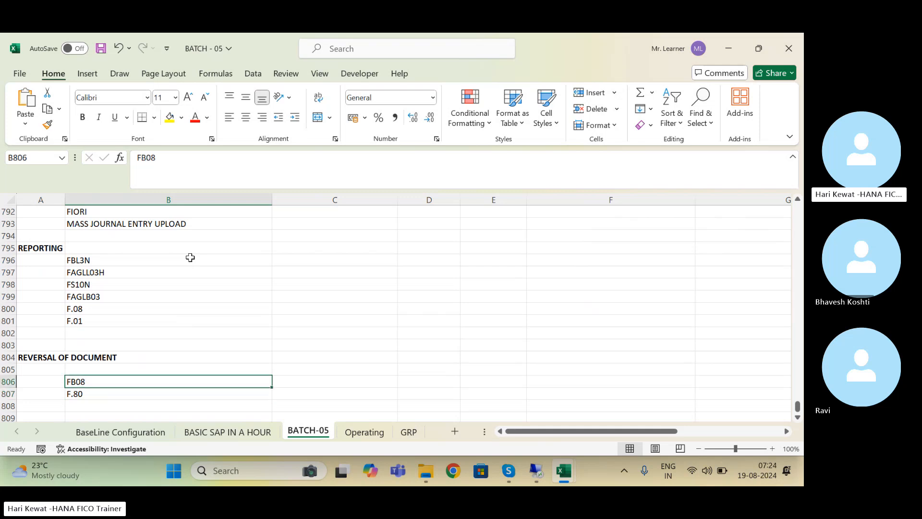
key("Up")
key("Up")
key("Up")
key("Up")
key("Up")
key("Up")
key("Up")
key("Up")
key("Up")
key("Up")
key("Up")
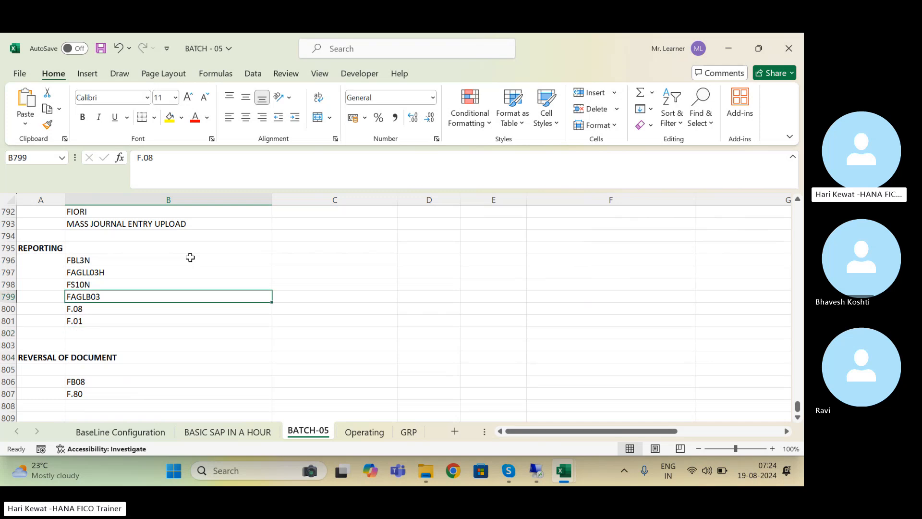
key("Up")
key("Up")
key("Up")
key("Up")
key("Up")
key("Up")
key("Up")
key("Up")
key("Up")
key("Up")
key("Up")
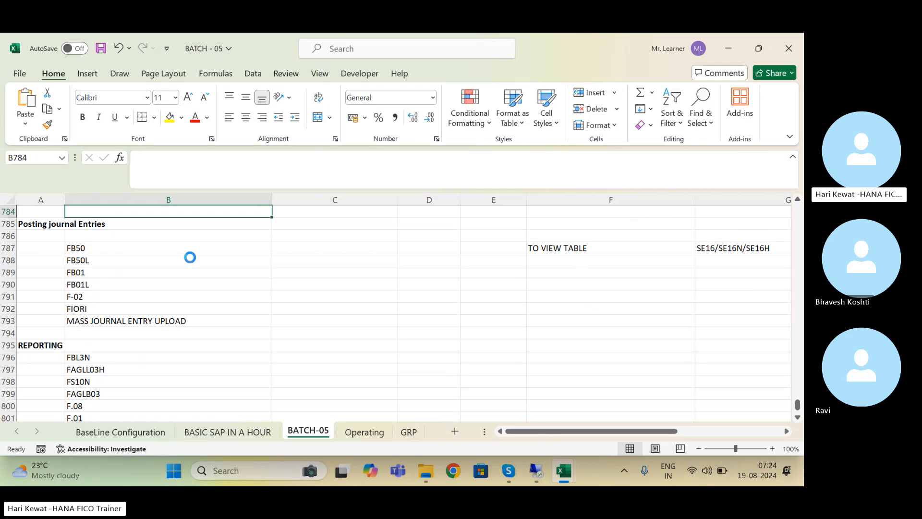
key("ctrl+s")
Step: Return to the Cash a/c Dr journal entry row, then switch to the SAP session
key("Up")
key("Up")
key("Up")
key("Up")
key("Up")
key("Up")
key("Up")
key("Up")
key("Up")
key("Up")
key("Up")
key("Up")
key("Up")
key("Up")
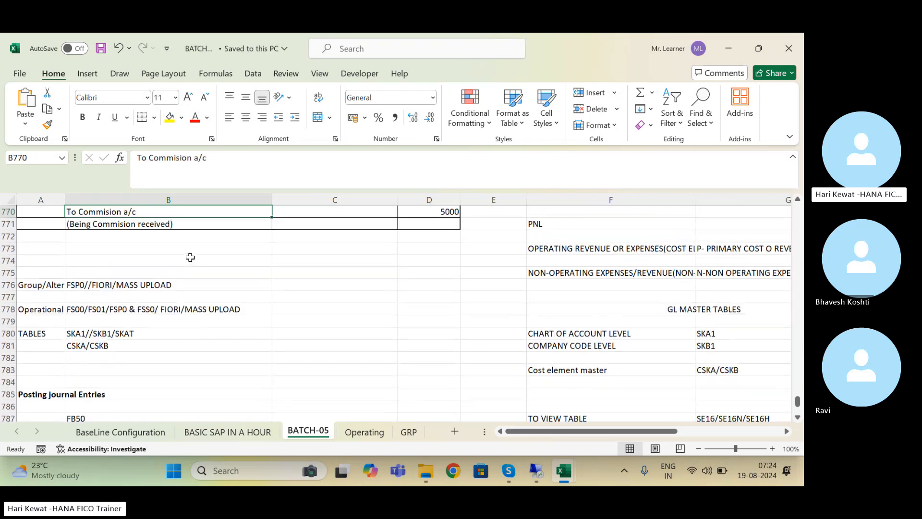
key("Up")
key("Up")
key("Up")
key("Up")
key("Up")
key("Up")
key("Up")
key("Up")
key("Up")
key("Up")
key("Up")
key("Up")
key("Up")
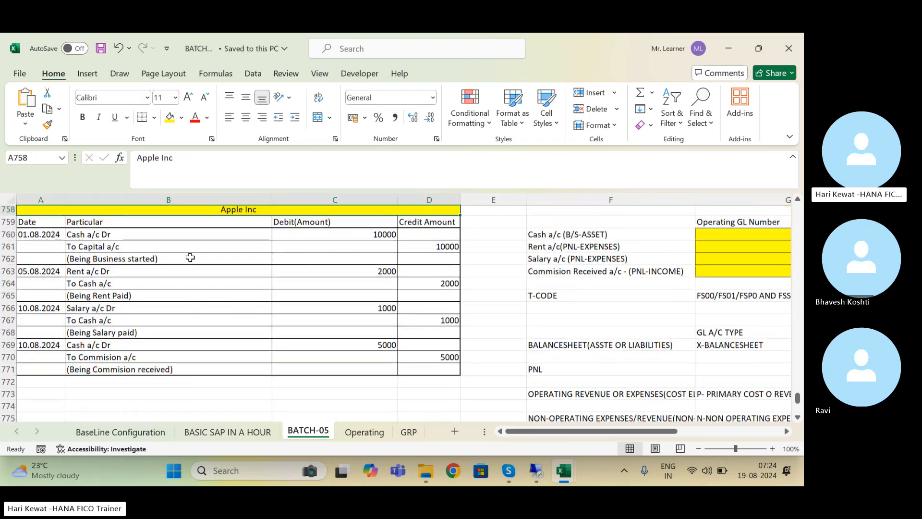
key("Down")
key("Down")
key("Down")
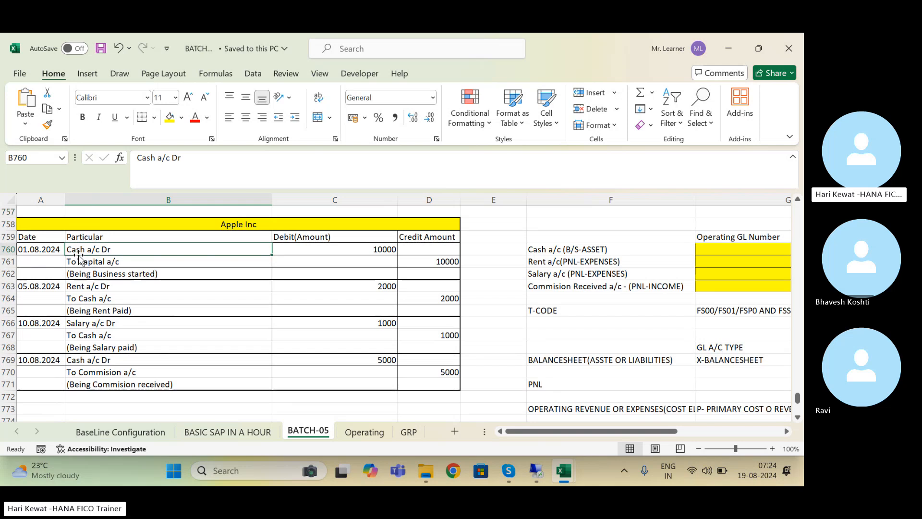
left_click(537, 469)
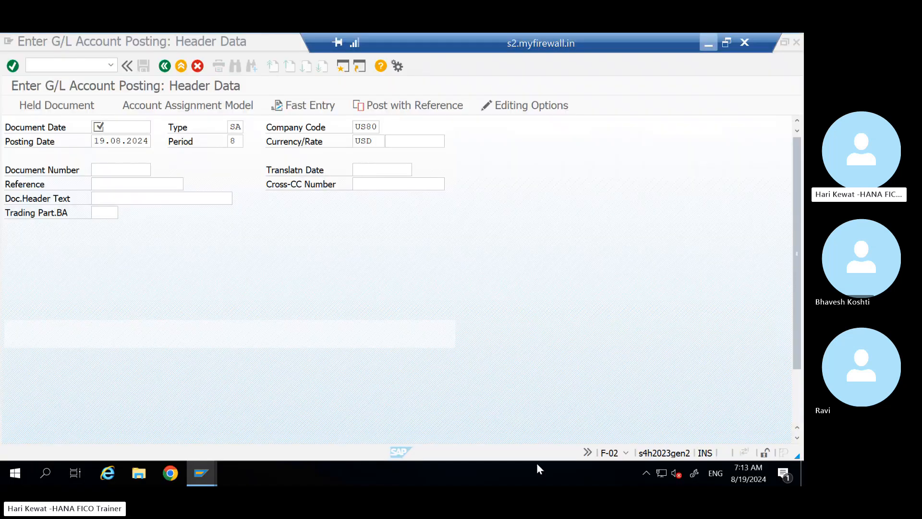
Step: Exit the F-02 posting screen without saving and expand Accounting in the SAP menu
left_click(181, 65)
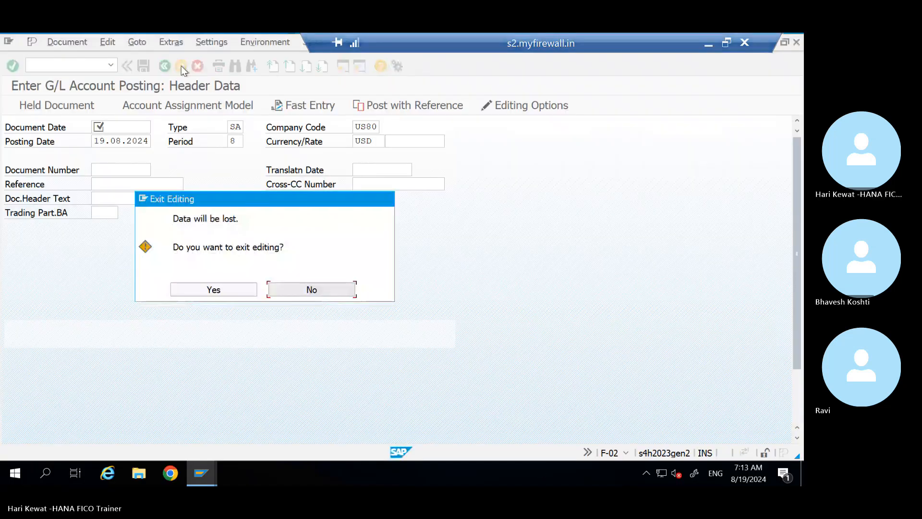
left_click(213, 289)
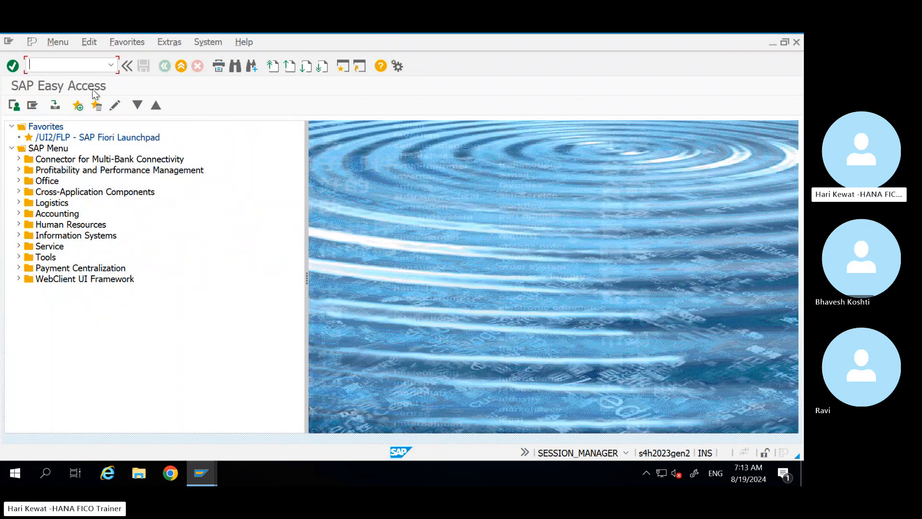
left_click(46, 214)
left_click(19, 214)
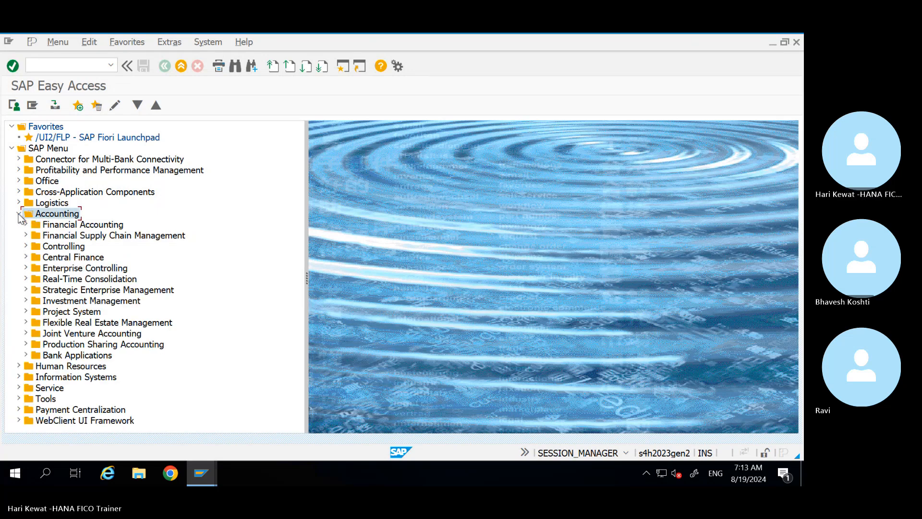
Step: Expand Financial Accounting > General Ledger > Document Entry and review FB50, FB50L, F-02, FB01L
left_click(26, 225)
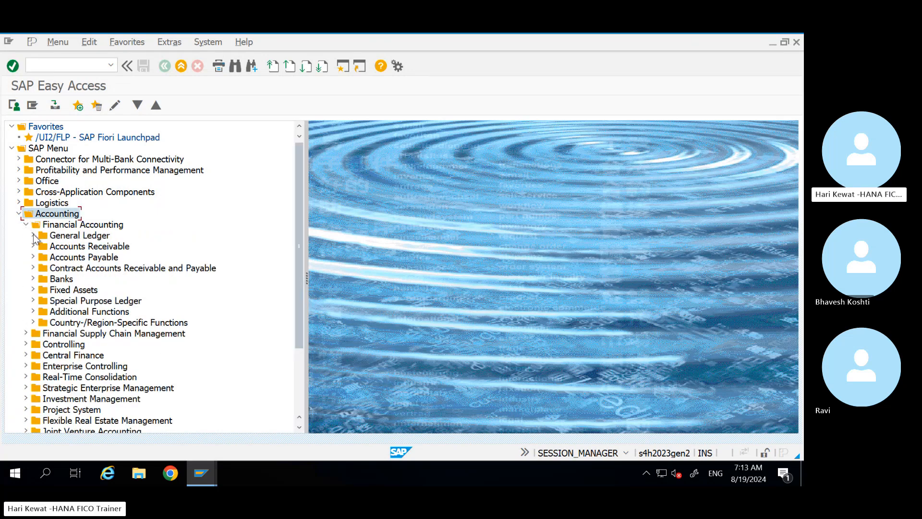
left_click(33, 236)
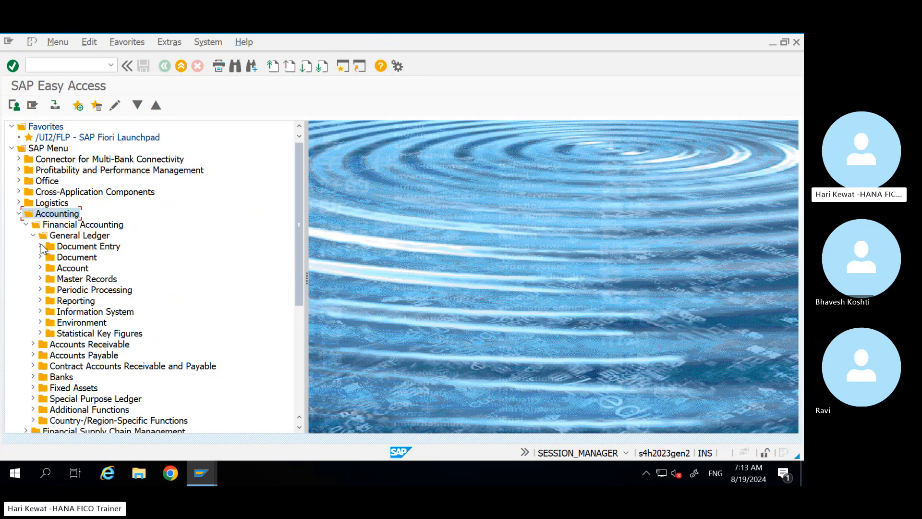
left_click(41, 247)
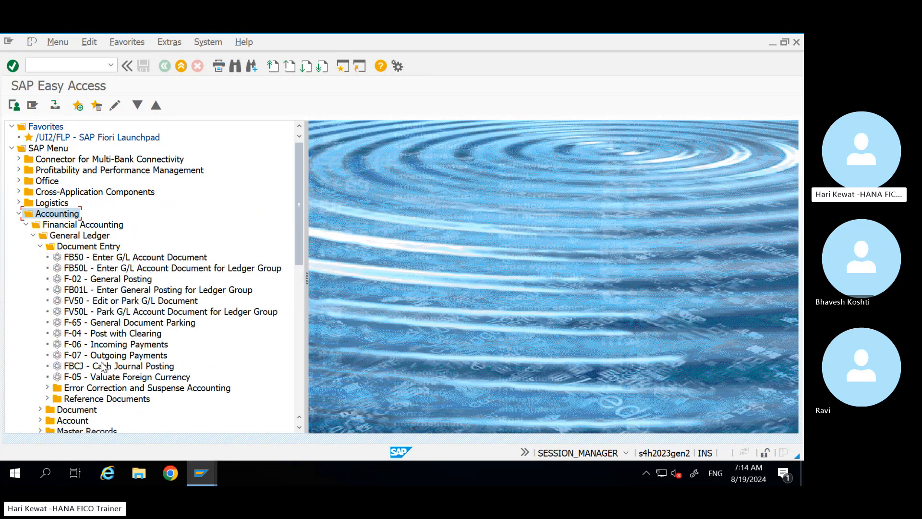
left_click(82, 262)
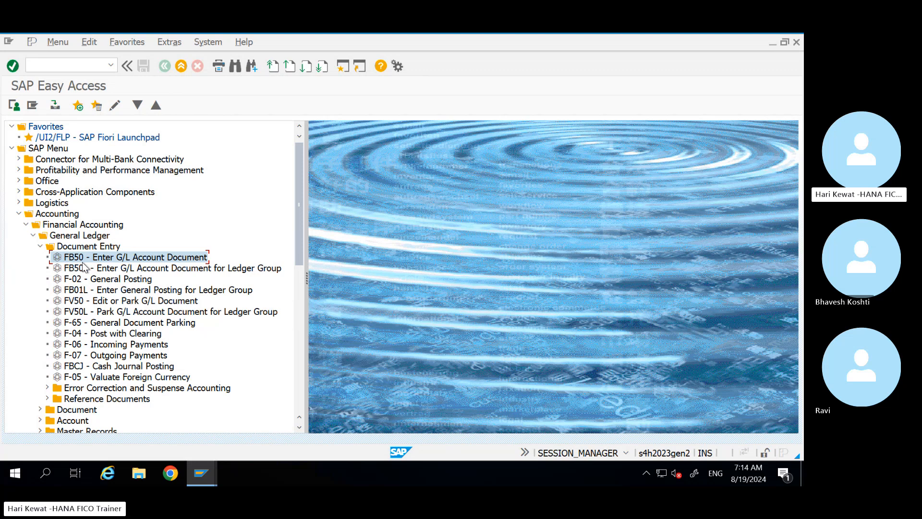
left_click(116, 272)
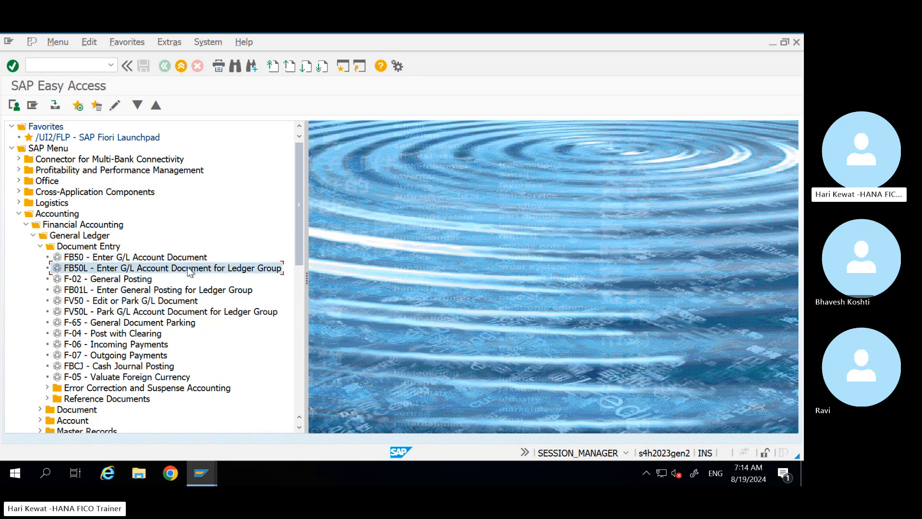
left_click(129, 280)
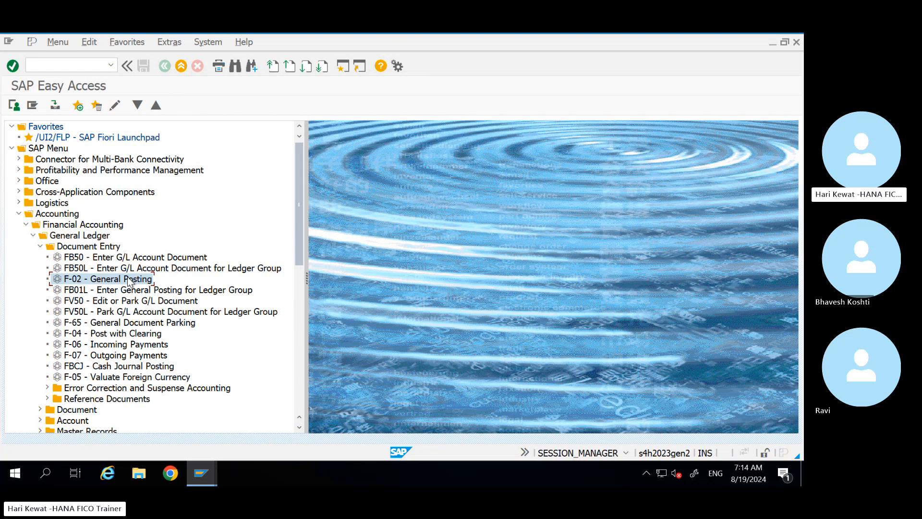
left_click(85, 292)
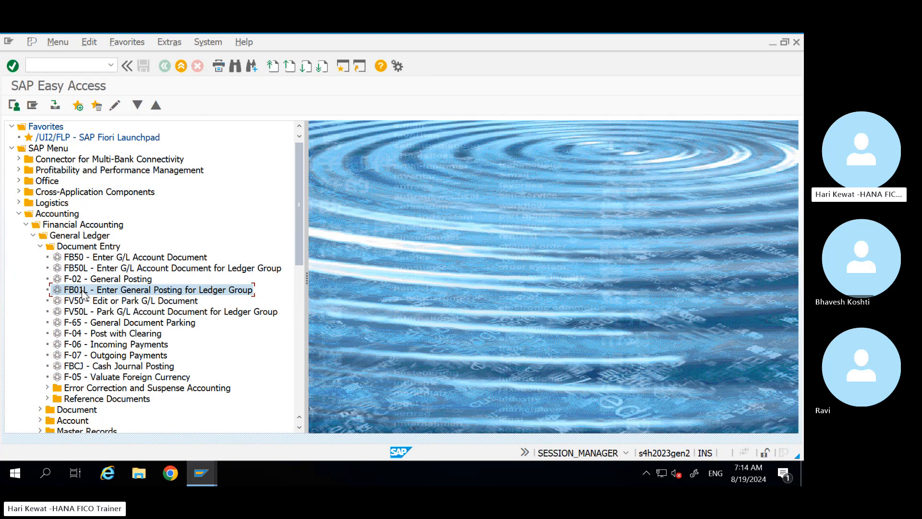
left_click(100, 258)
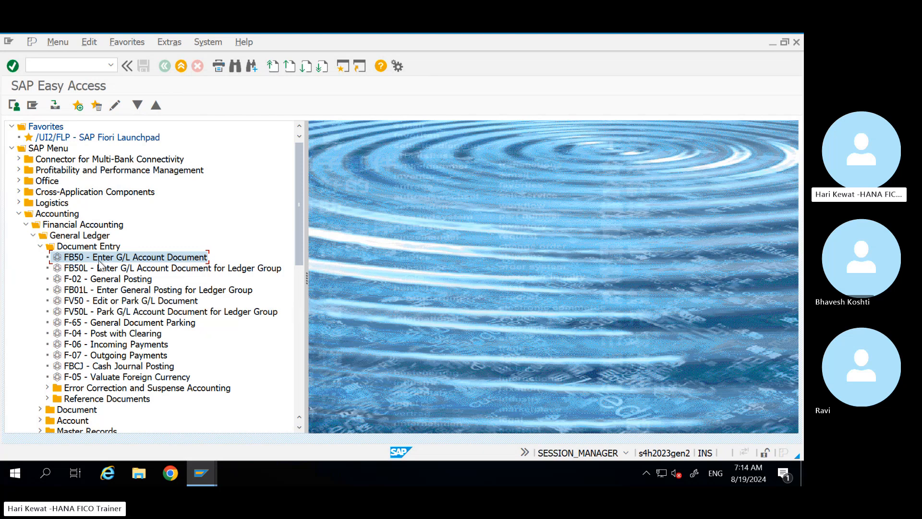
Step: Launch FB50 and paste 01.08.2024 from Excel cell A760 as the document date
double_click(100, 259)
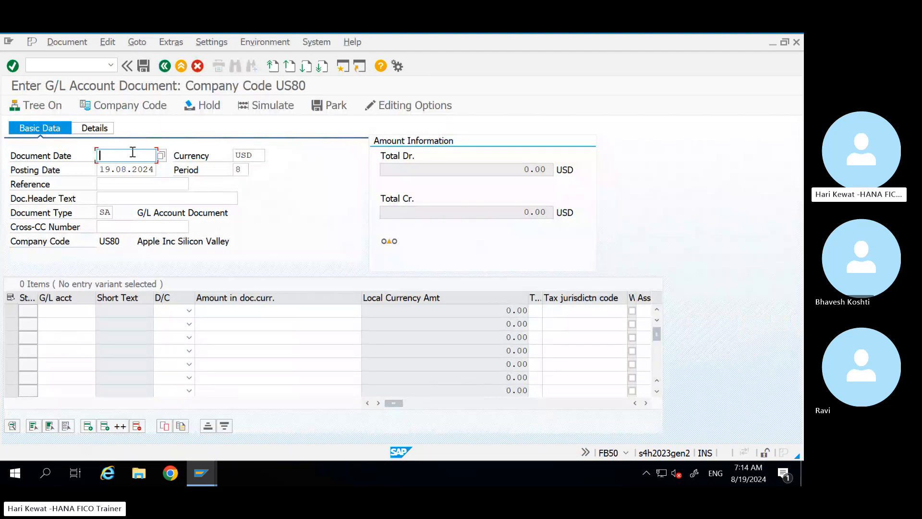
mouse_move(742, 38)
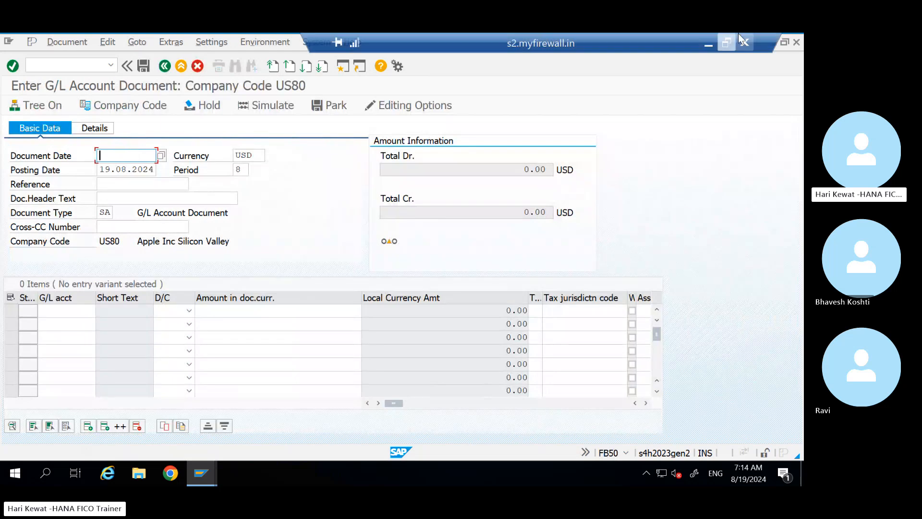
left_click(708, 44)
left_click(43, 250)
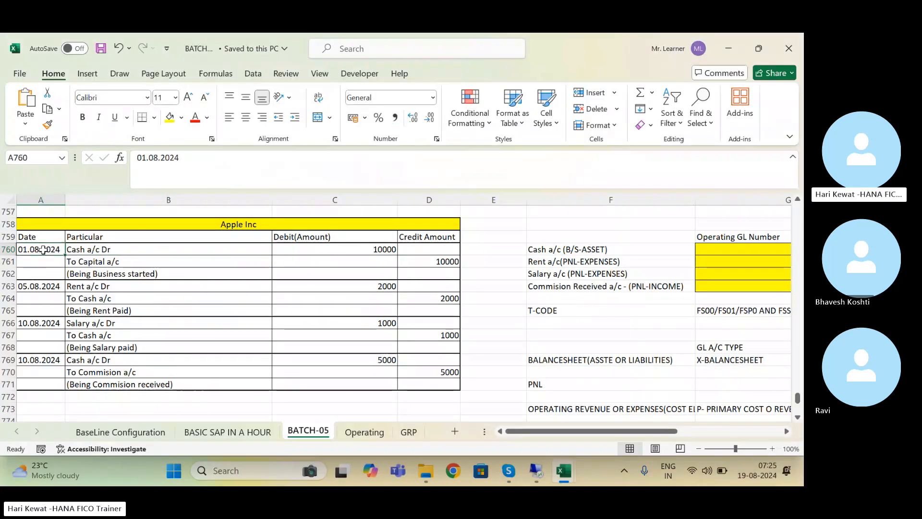
key("ctrl+c")
key("alt+Tab")
key("ctrl+v")
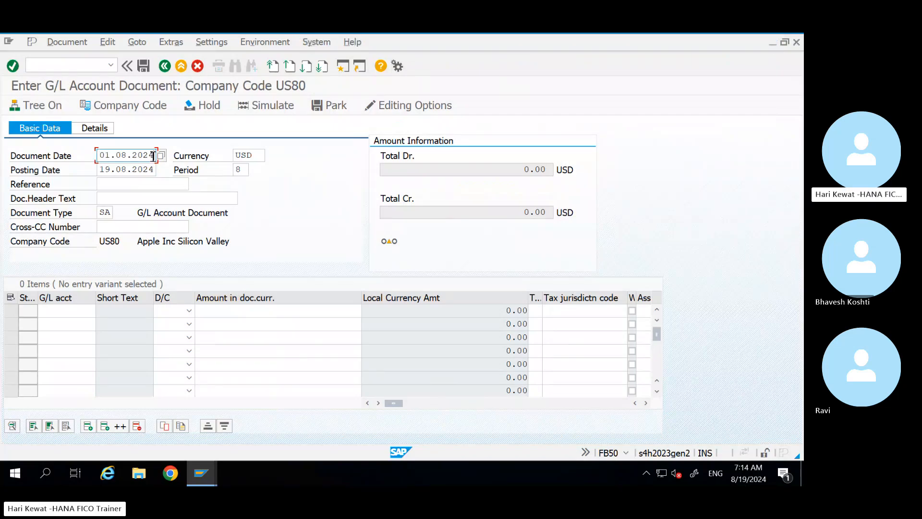
Step: Copy 01.08.2024 into the posting date and check period 8 and currency USD
left_click_drag(154, 155, 83, 160)
key("ctrl+c")
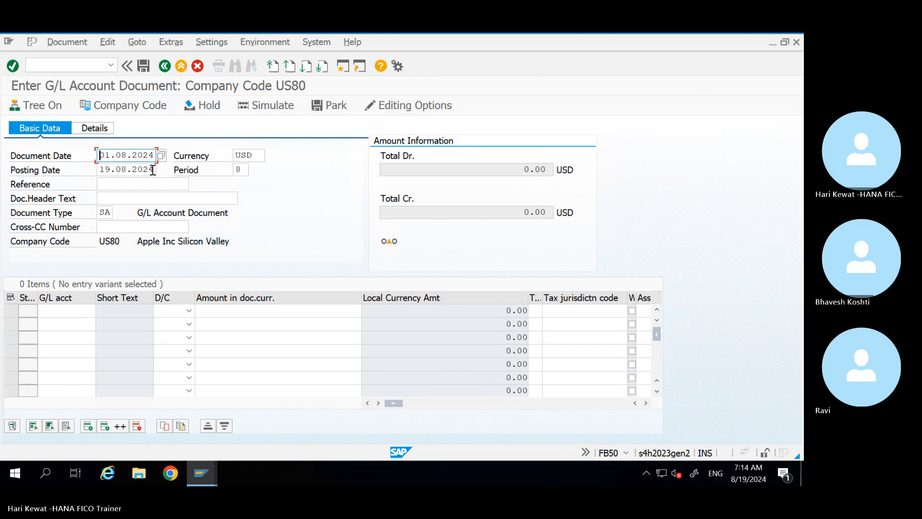
left_click_drag(154, 171, 89, 175)
key("ctrl+v")
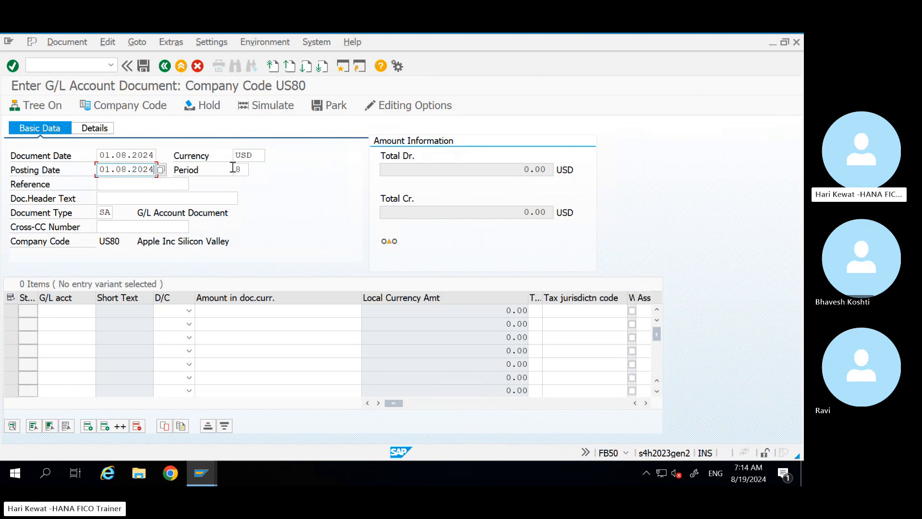
left_click_drag(242, 171, 236, 170)
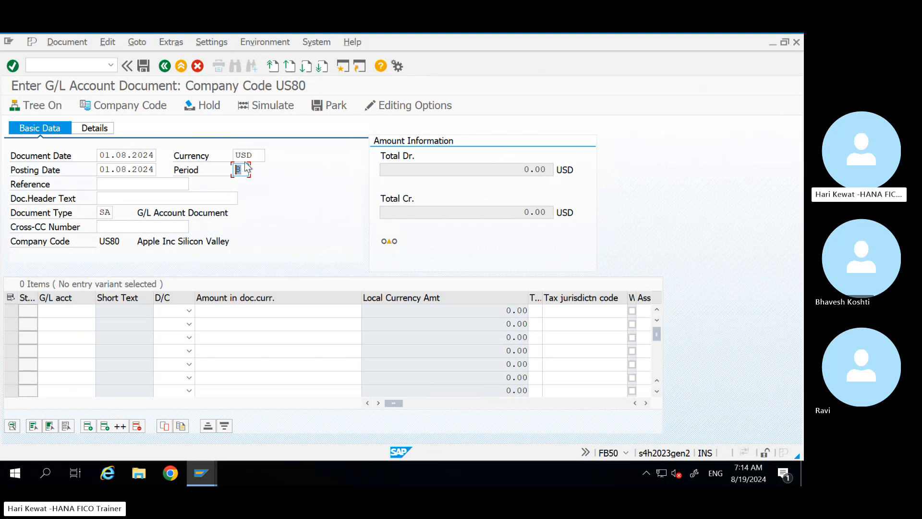
left_click(253, 156)
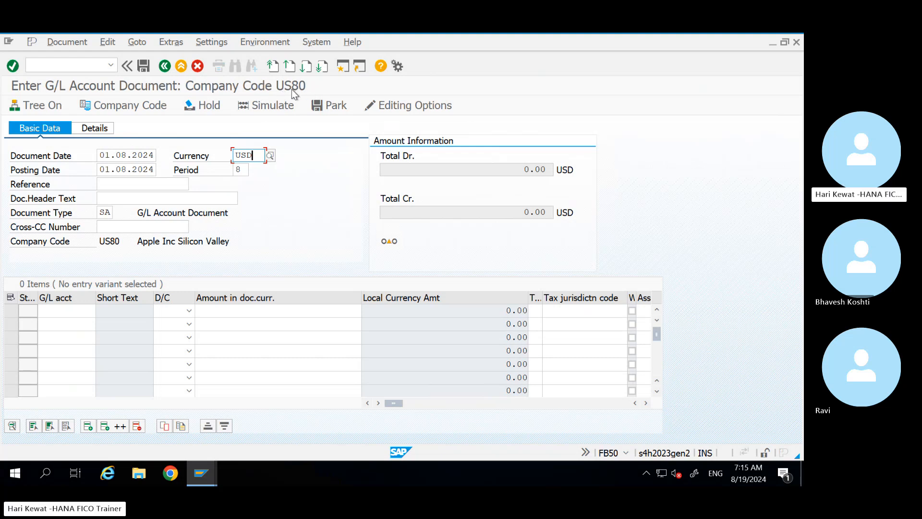
Step: Switch the company code to US81, then back to US80
left_click(137, 108)
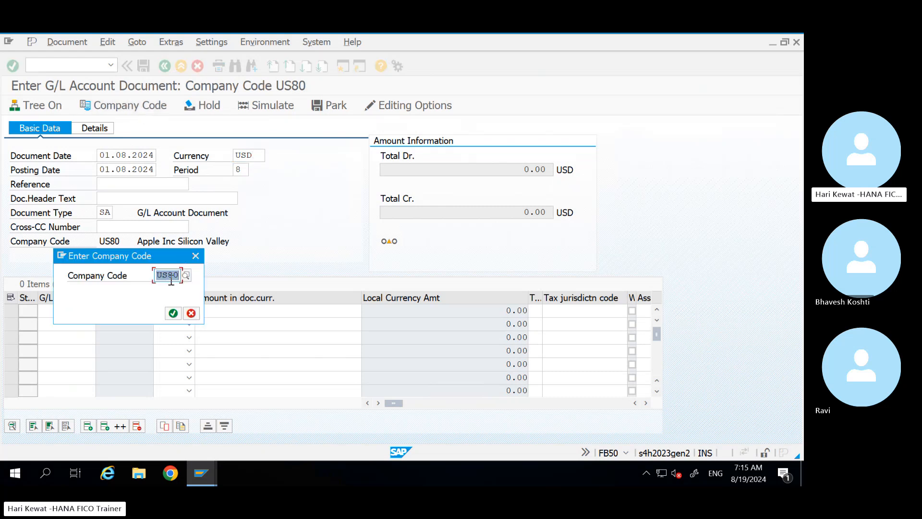
key("BackSpace")
type("US8")
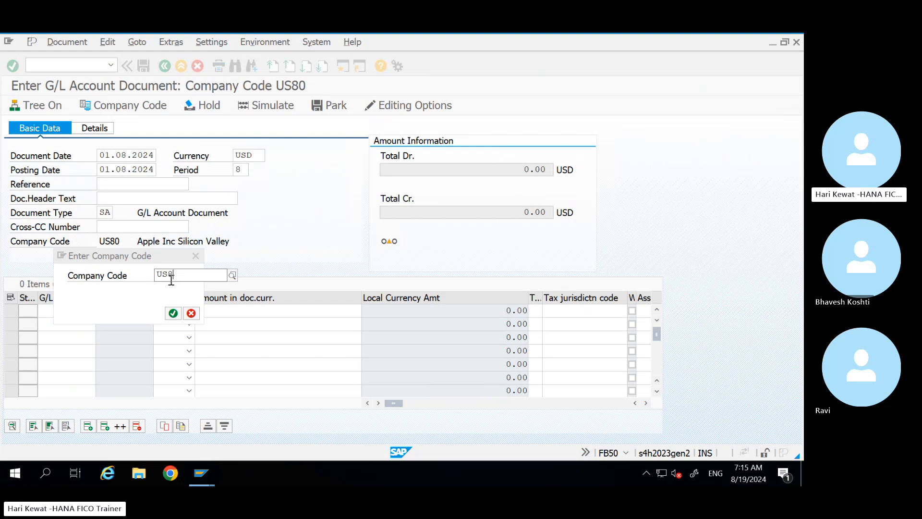
type("1")
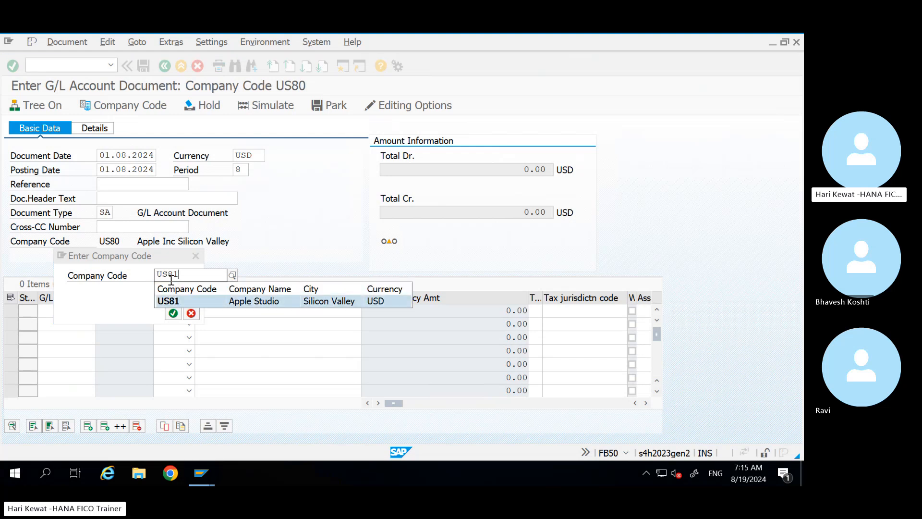
key("Return")
key("Return")
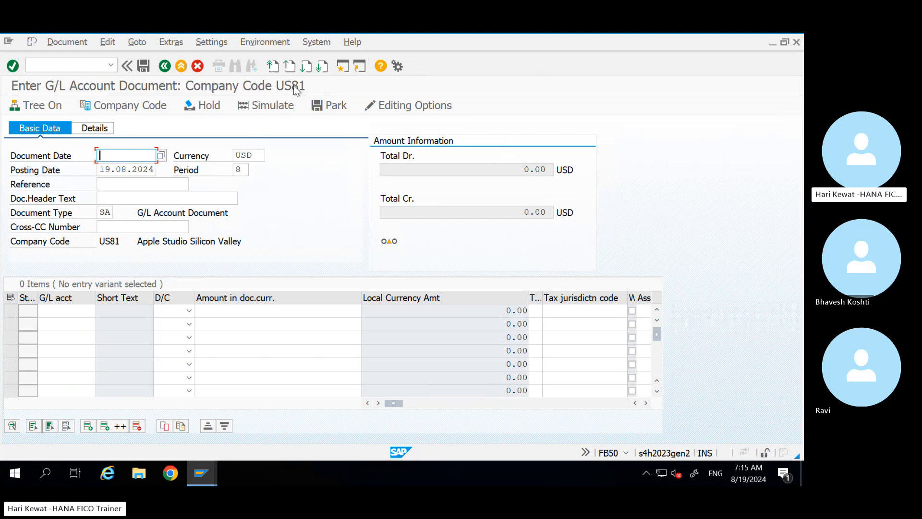
left_click(146, 108)
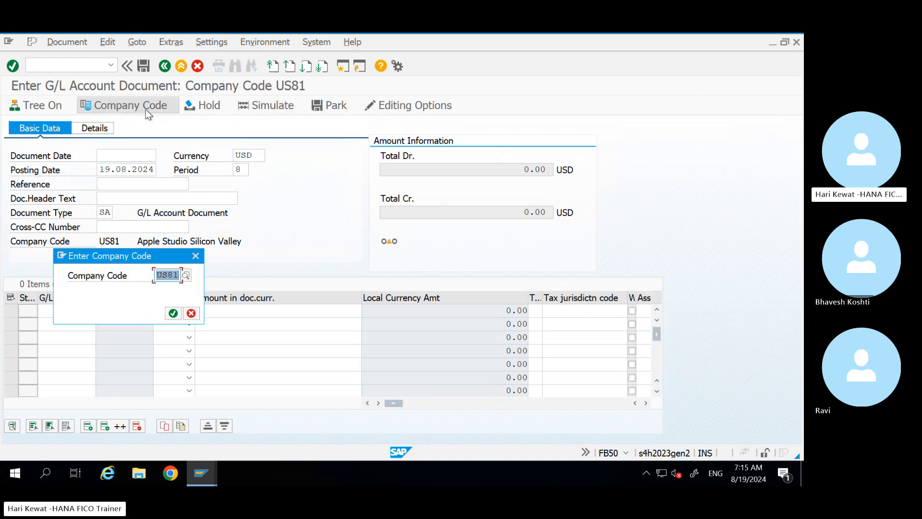
type("US")
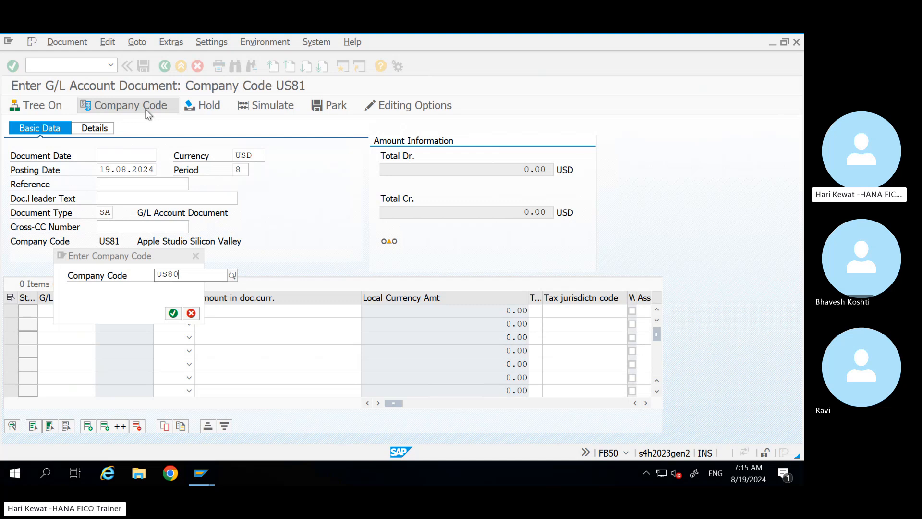
type("80")
left_click(174, 300)
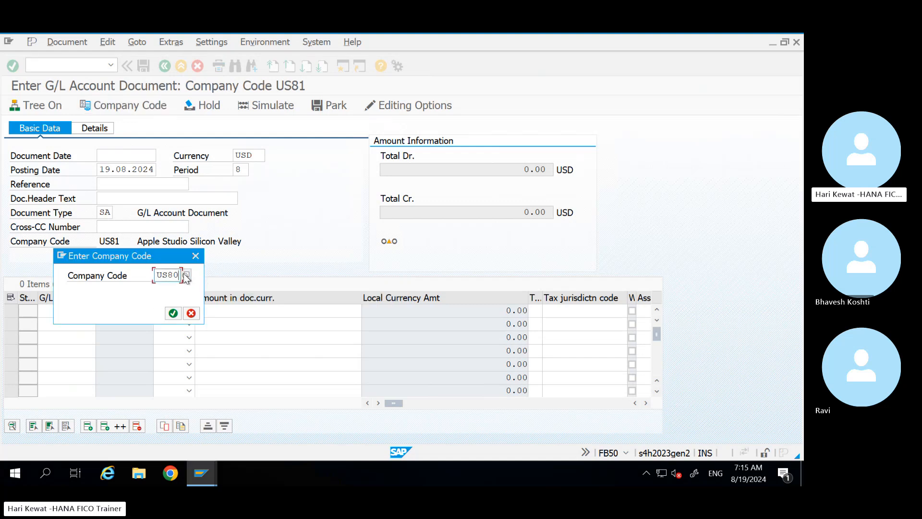
key("Return")
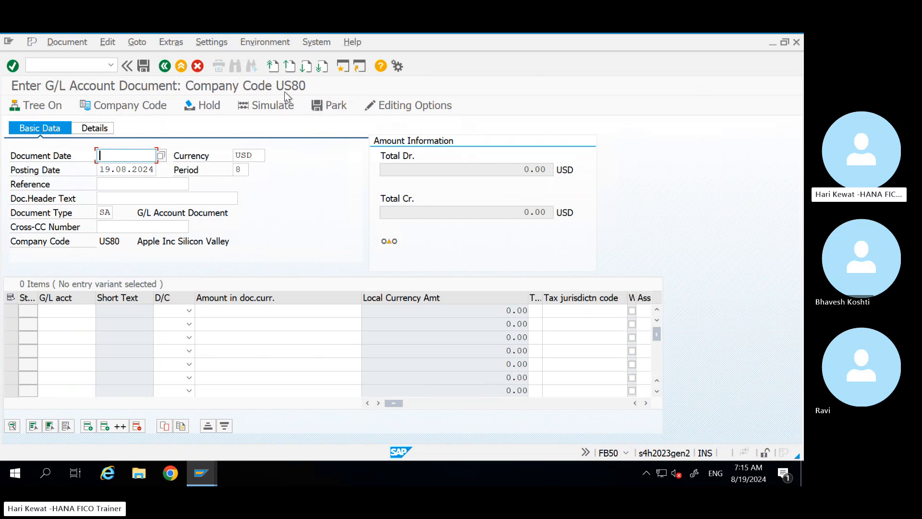
Step: Re-enter document date 01.08.2024 from the input history
left_click(116, 156)
key("Down")
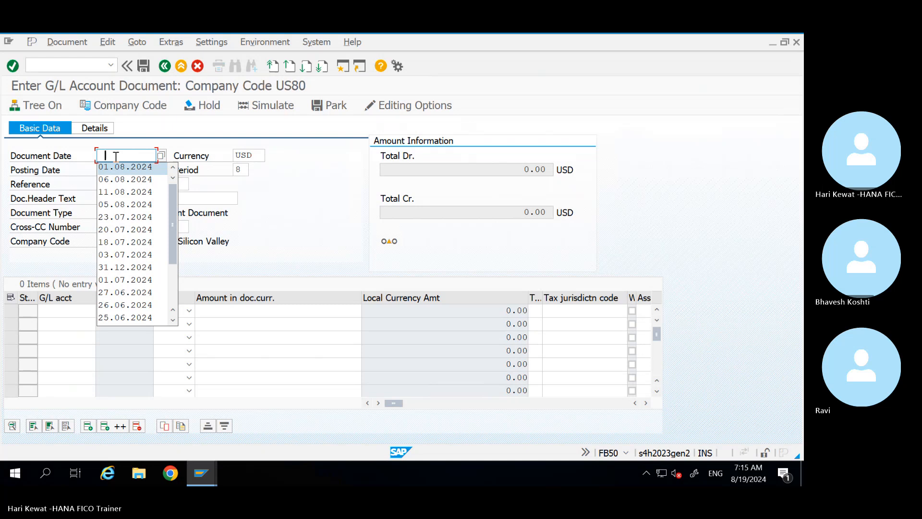
key("Return")
key("Tab")
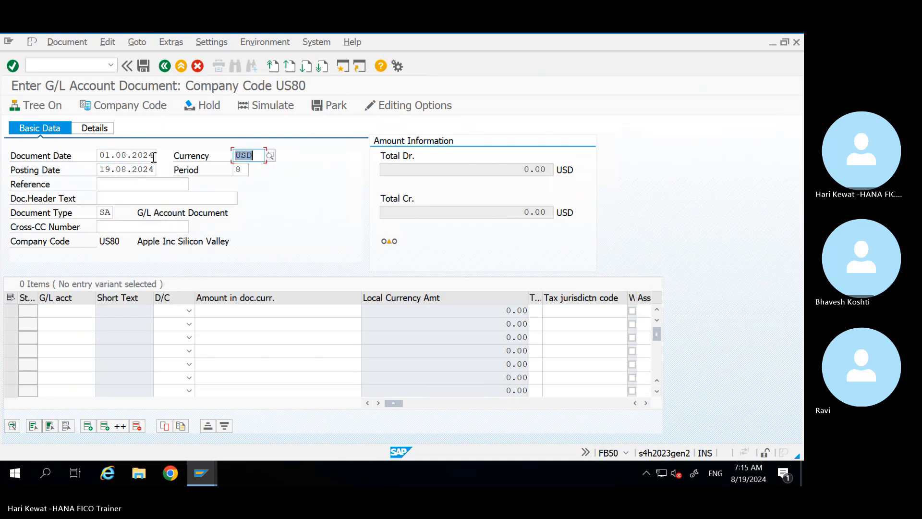
left_click_drag(149, 157, 77, 168)
key("ctrl+c")
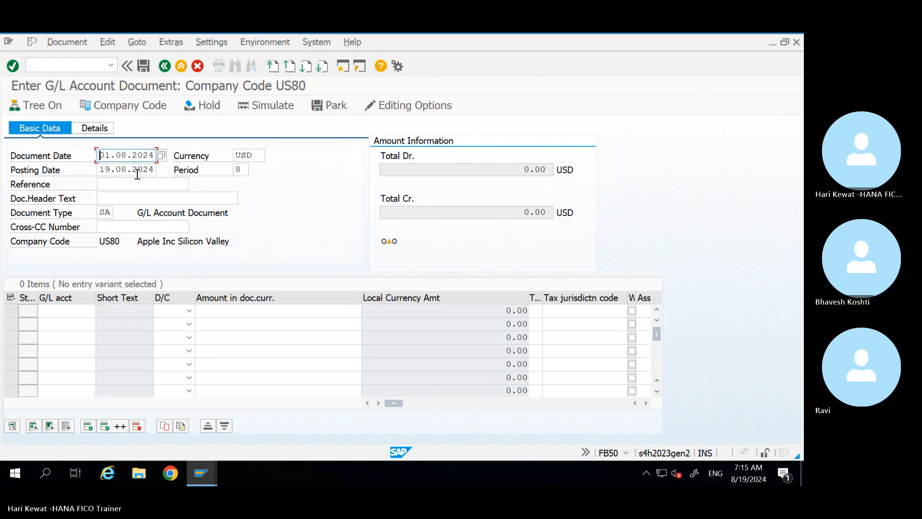
Step: Paste 01.08.2024 into the posting date, adjust the month, and confirm the header
left_click_drag(155, 170, 96, 173)
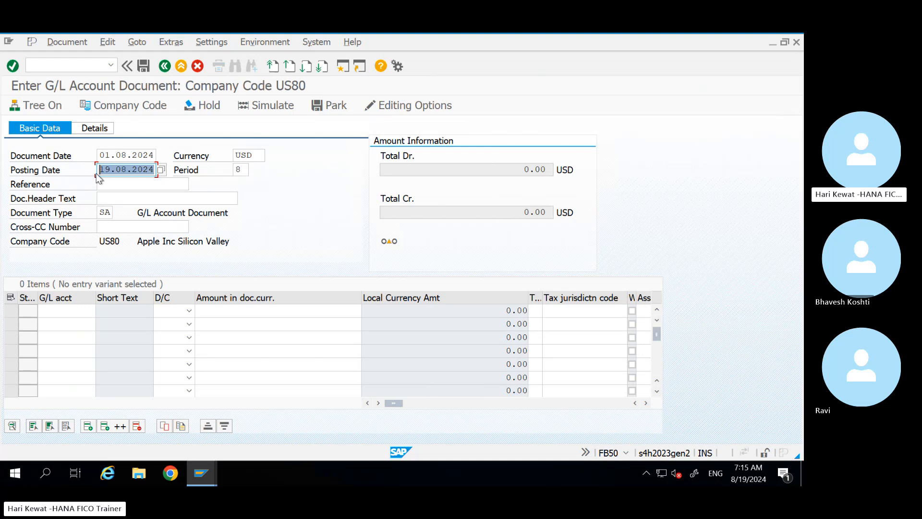
key("ctrl+v")
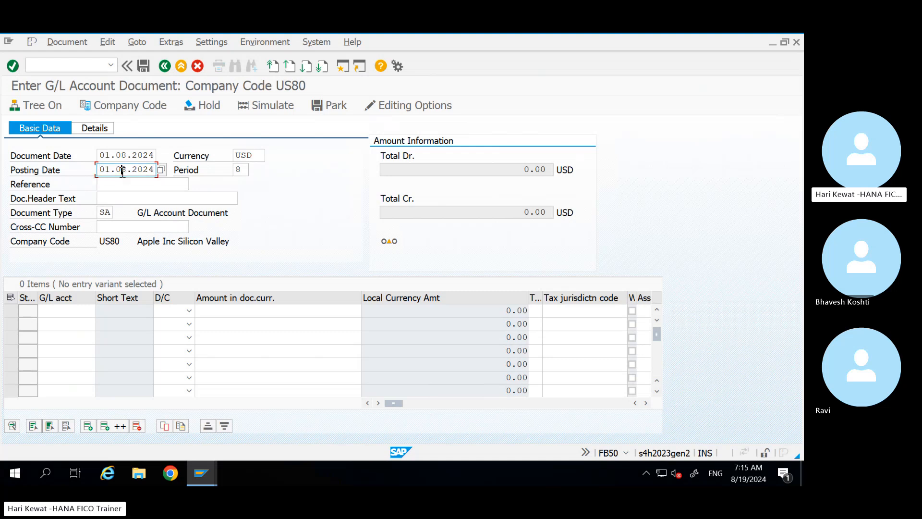
left_click(244, 169)
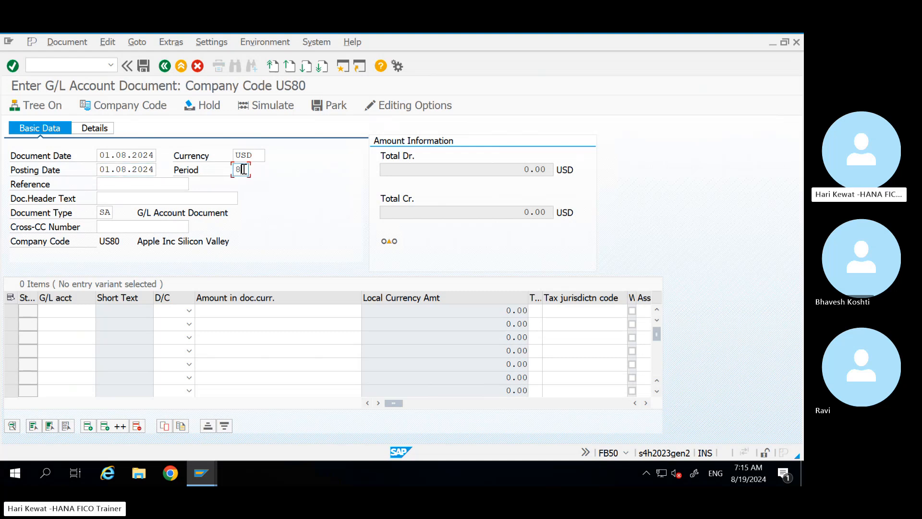
left_click(126, 171)
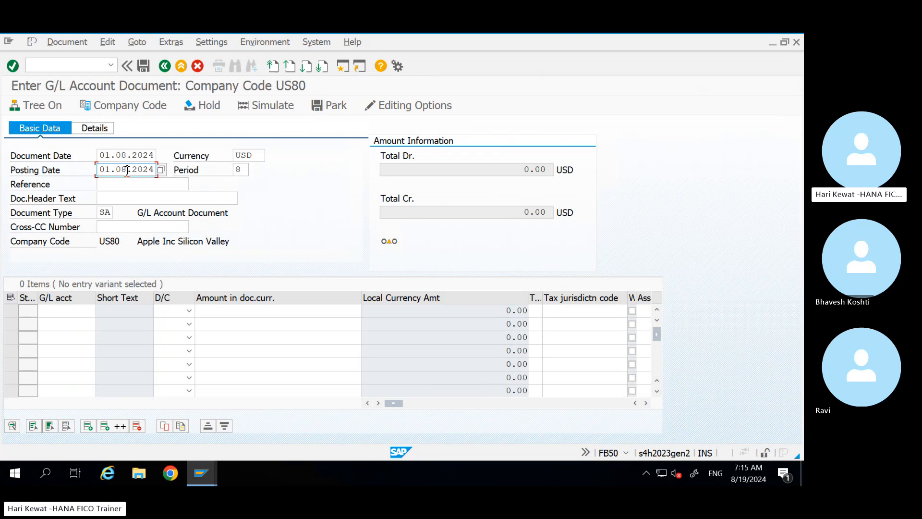
key("BackSpace")
type("9")
key("Return")
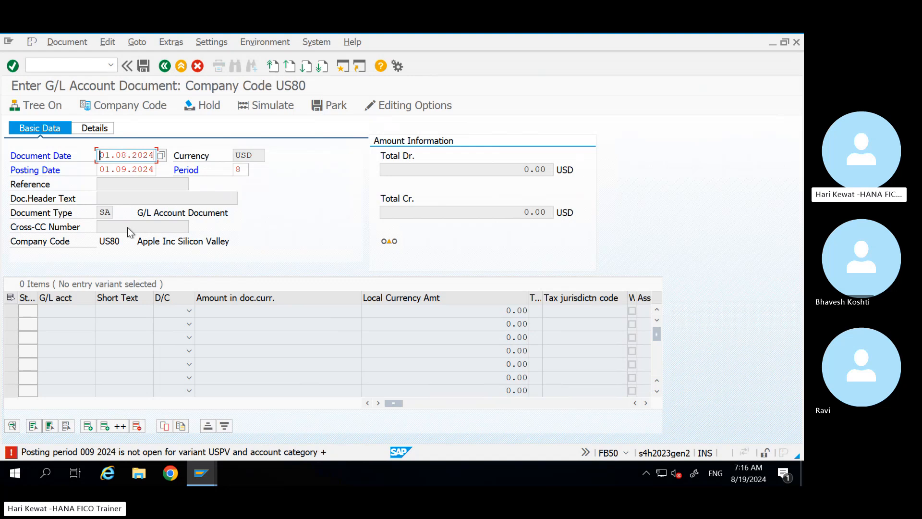
Step: Correct the posting date again, confirm it, and leave FB50 for SAP Easy Access
left_click(127, 168)
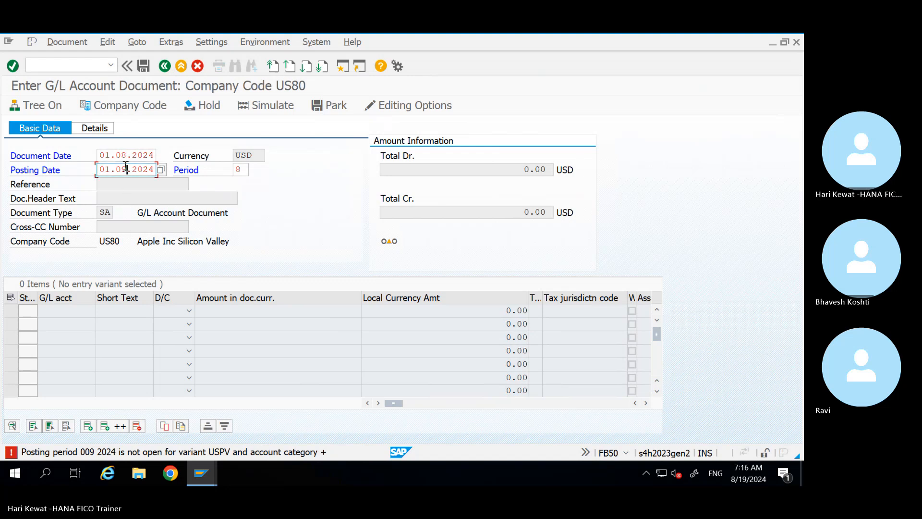
key("Return")
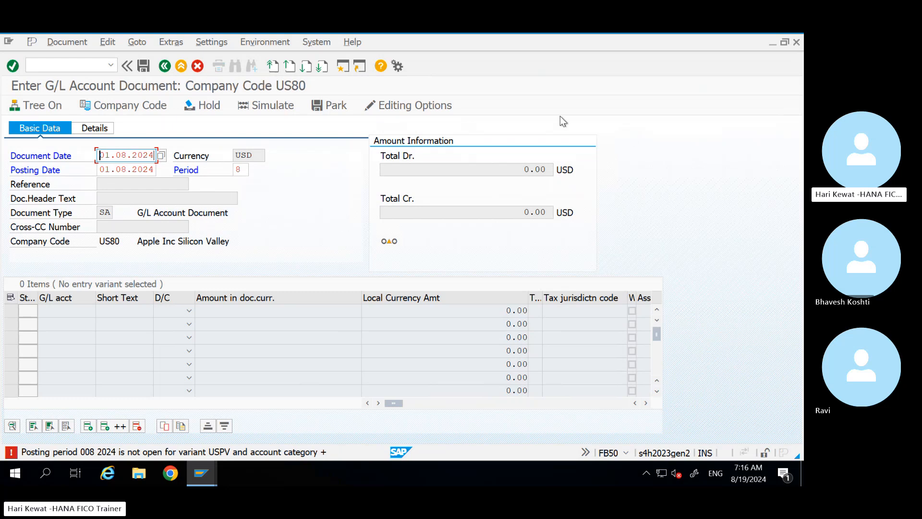
key("Return")
key("F3")
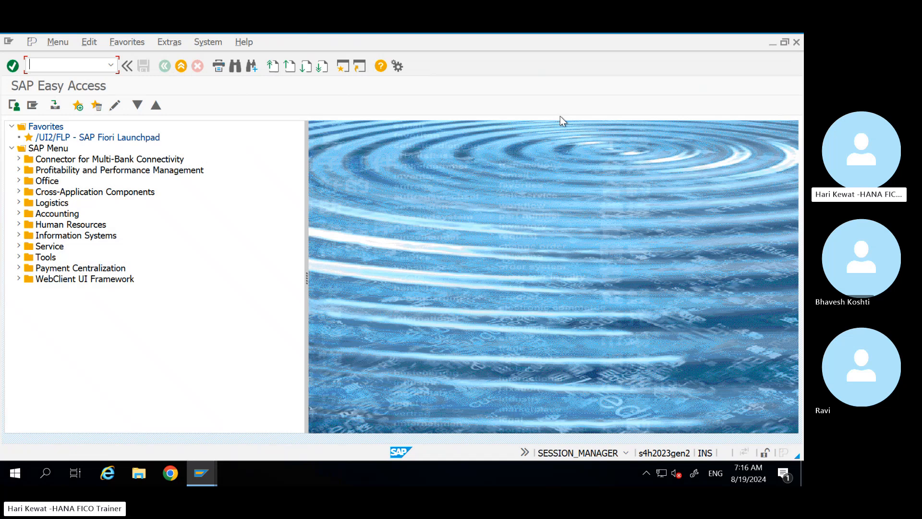
Step: Log off the separate FS00 Display G/L Account Centrally session, confirming despite unsaved data
mouse_move(202, 473)
left_click(149, 404)
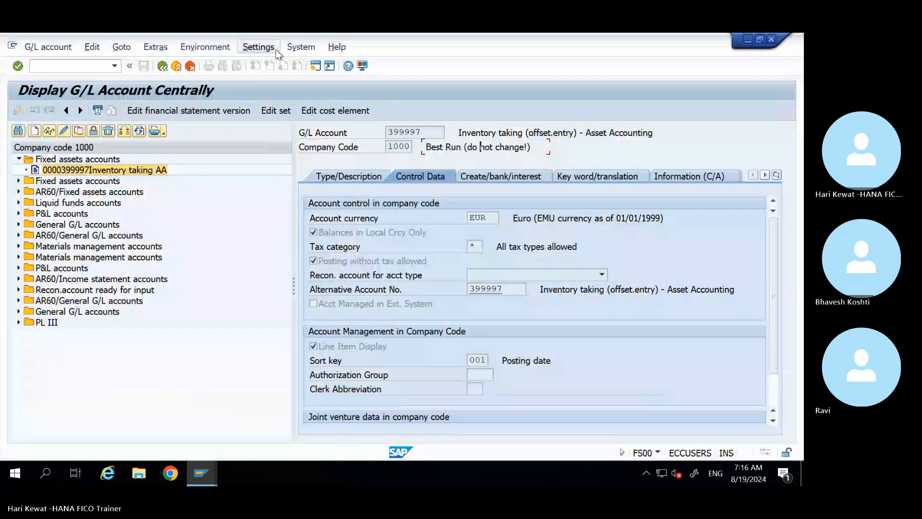
left_click(301, 46)
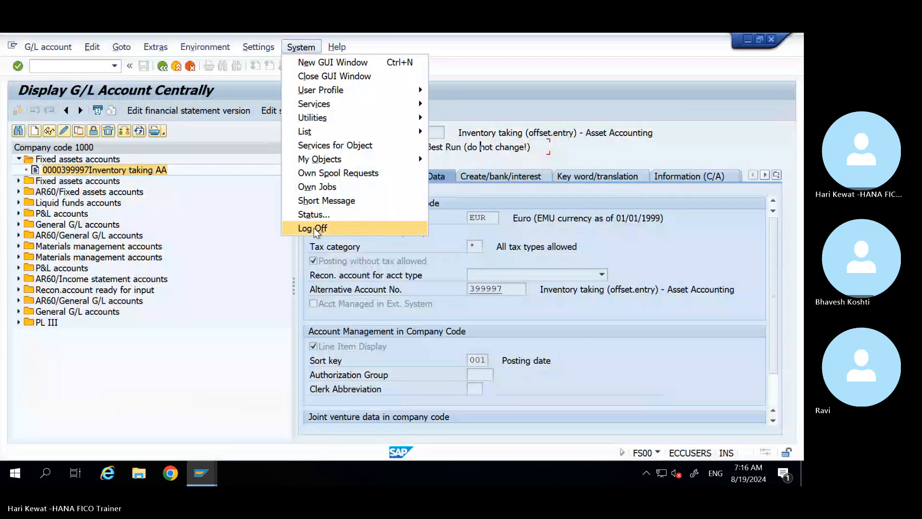
left_click(313, 228)
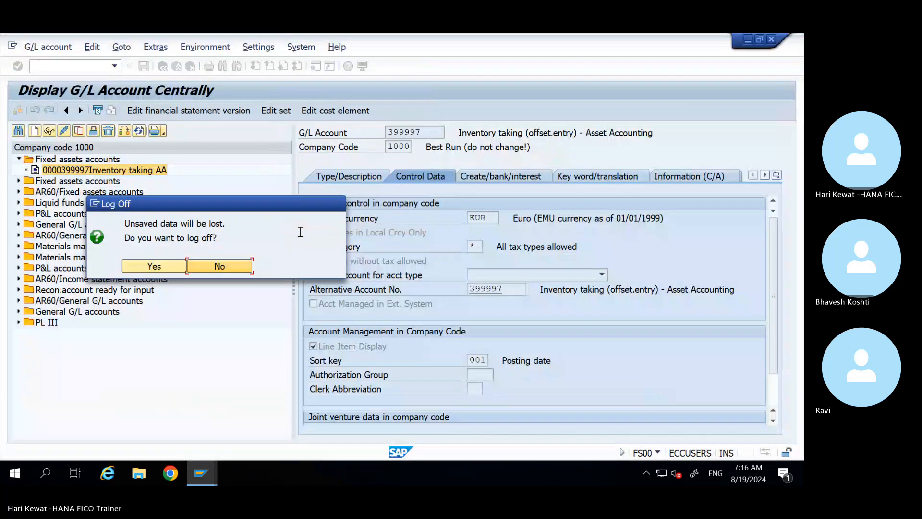
left_click(152, 274)
Step: Return to SAP Easy Access and review the system, client and user status details
mouse_move(201, 473)
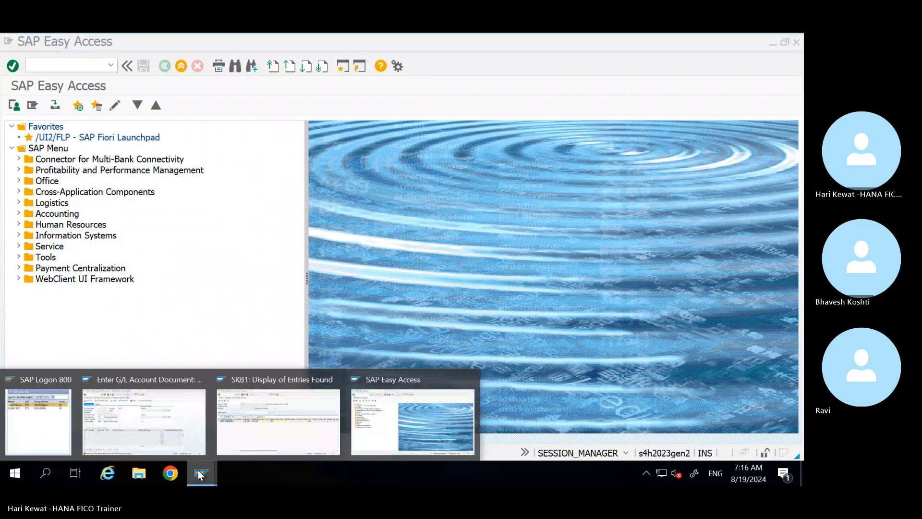
left_click(385, 441)
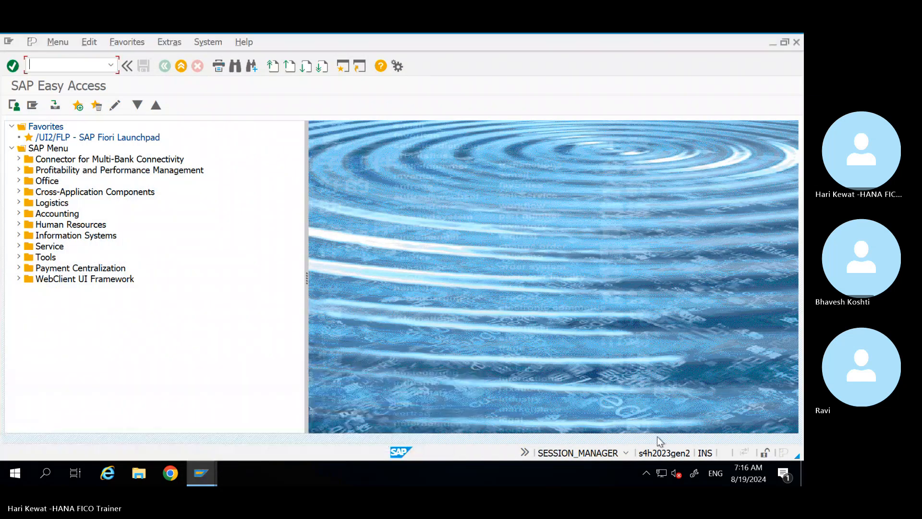
left_click(623, 454)
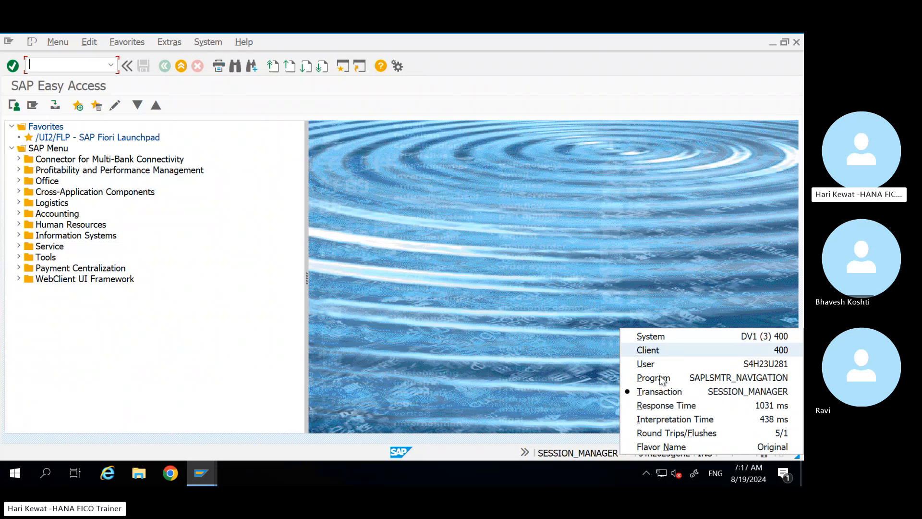
left_click(678, 395)
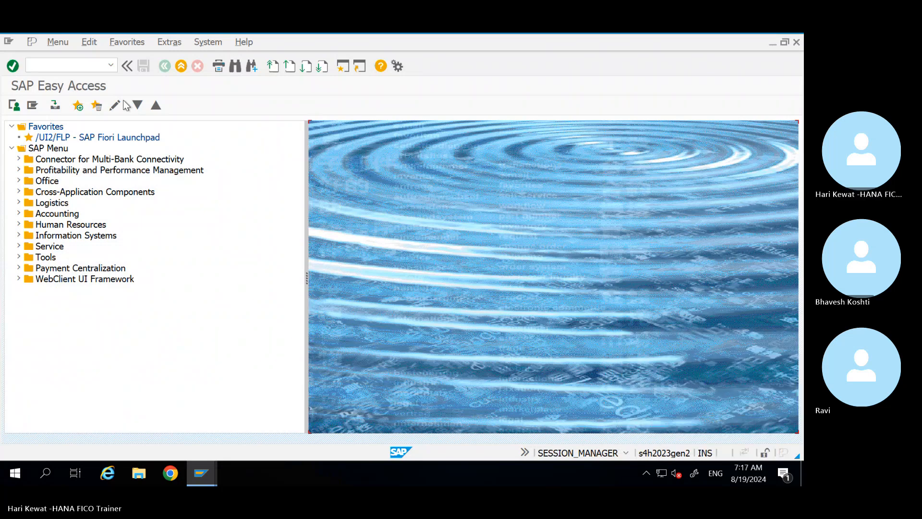
left_click(91, 70)
Step: Run OB52 and load the posting period intervals for variant USPV
type("o")
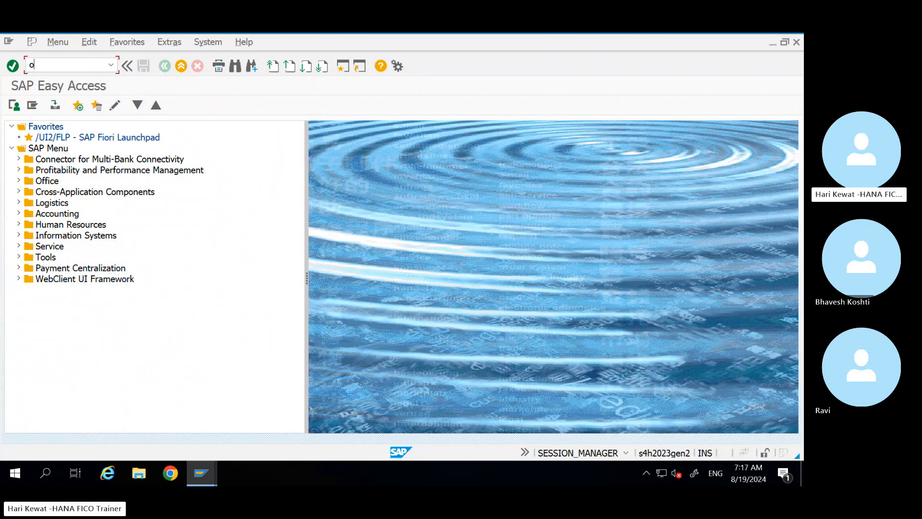
type("b52")
key("Return")
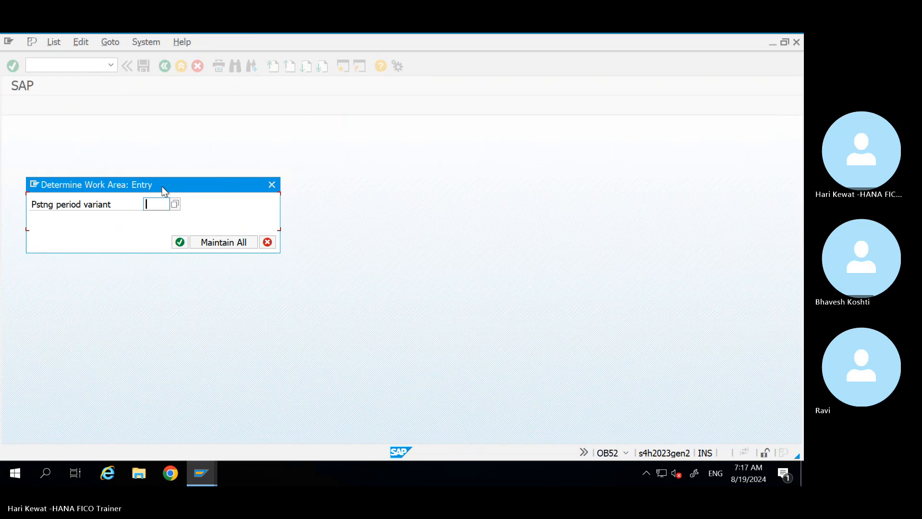
type("uspv")
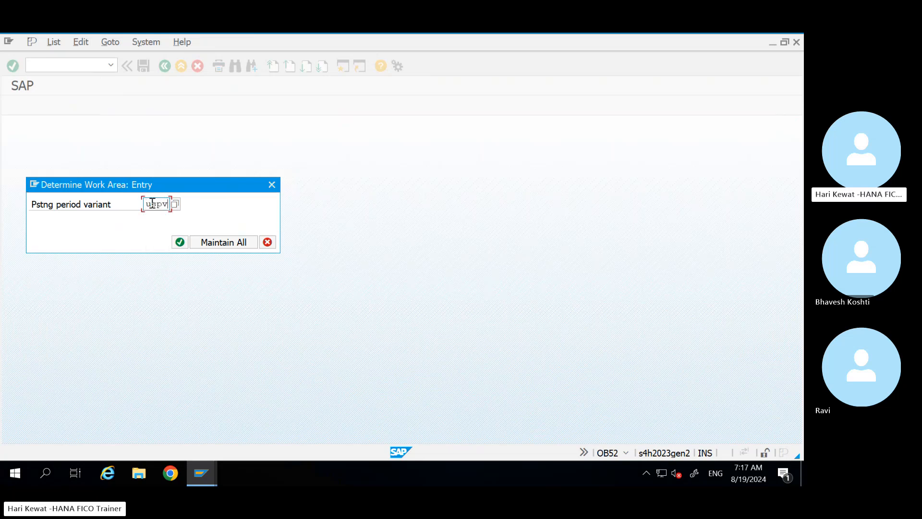
left_click(201, 472)
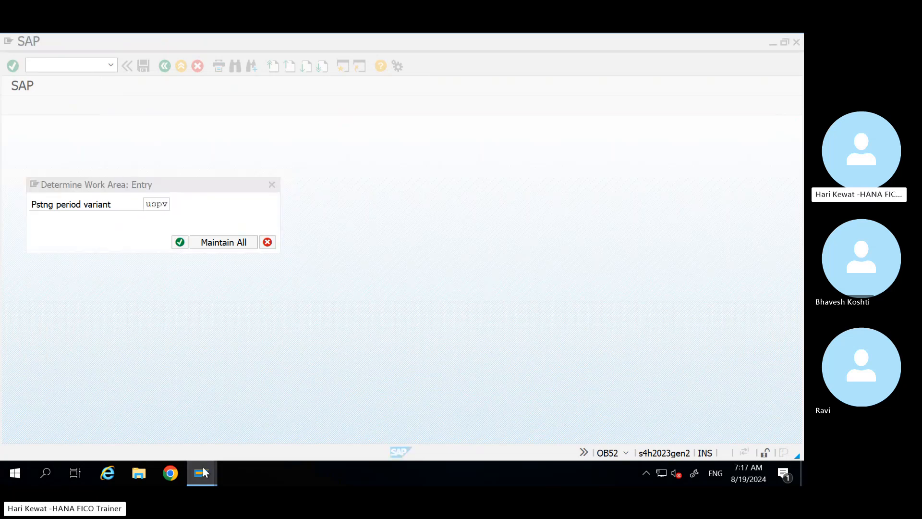
left_click(176, 446)
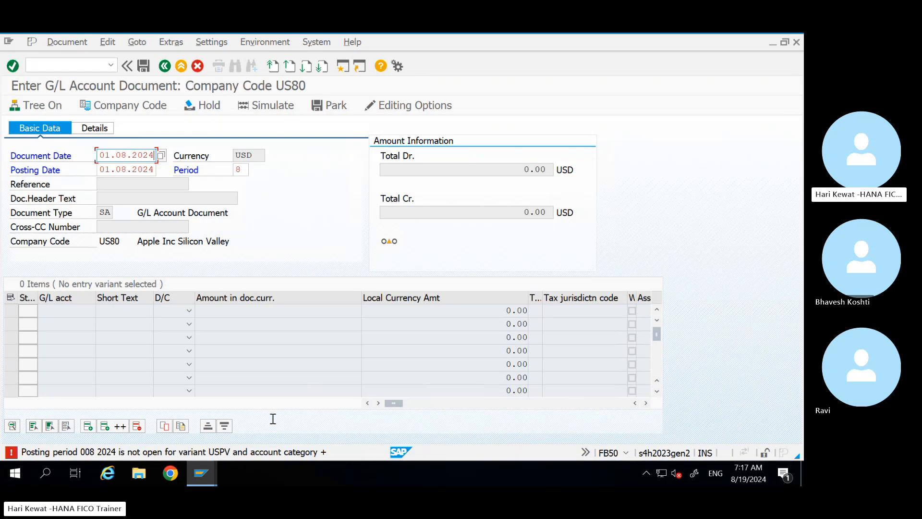
left_click(201, 473)
left_click(413, 416)
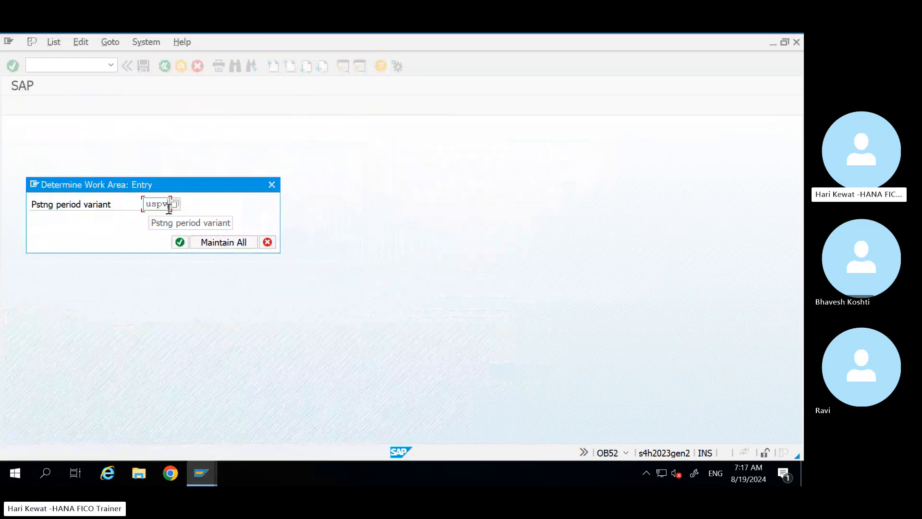
left_click_drag(167, 205, 143, 207)
key("Return")
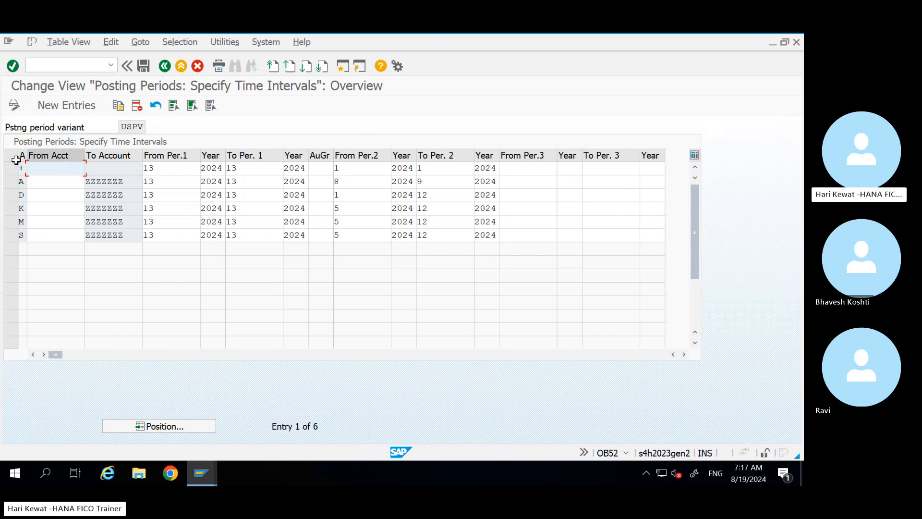
Step: Check the G/L document's posting date 01.08.2024 before returning to the posting periods table
mouse_move(192, 465)
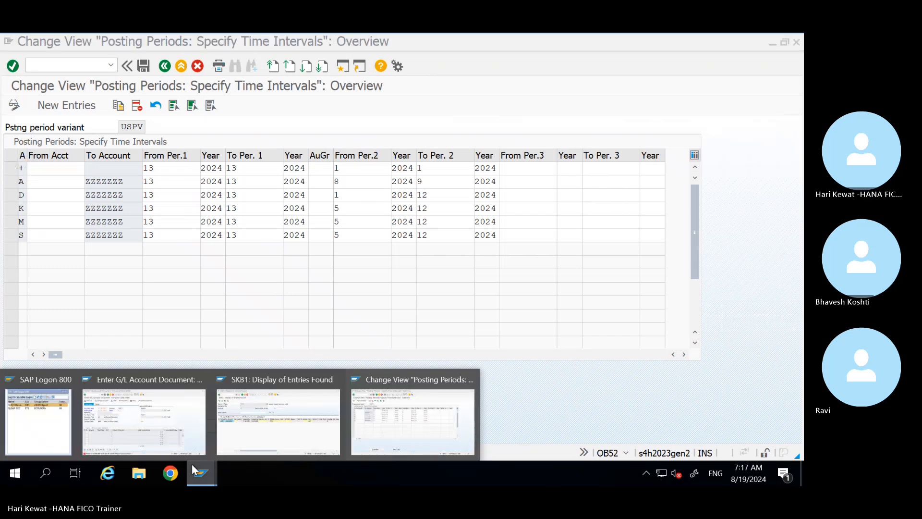
left_click(162, 441)
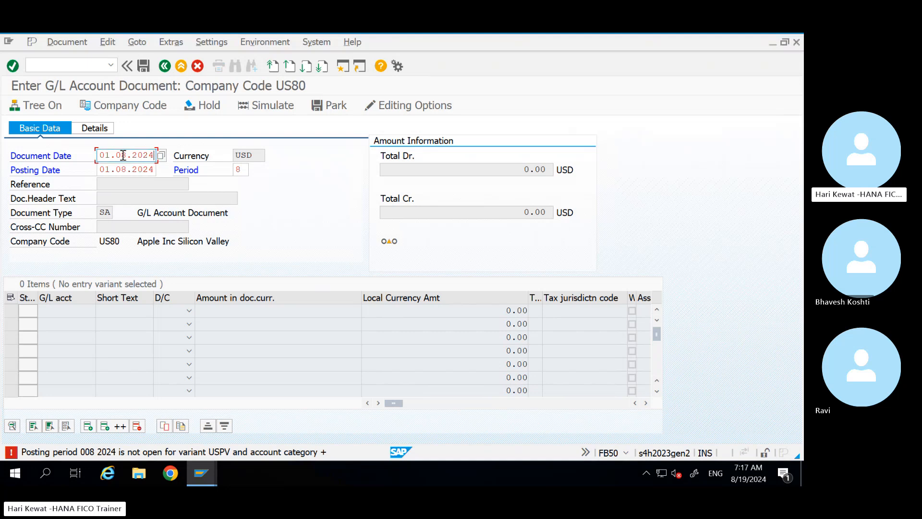
left_click_drag(101, 170, 151, 171)
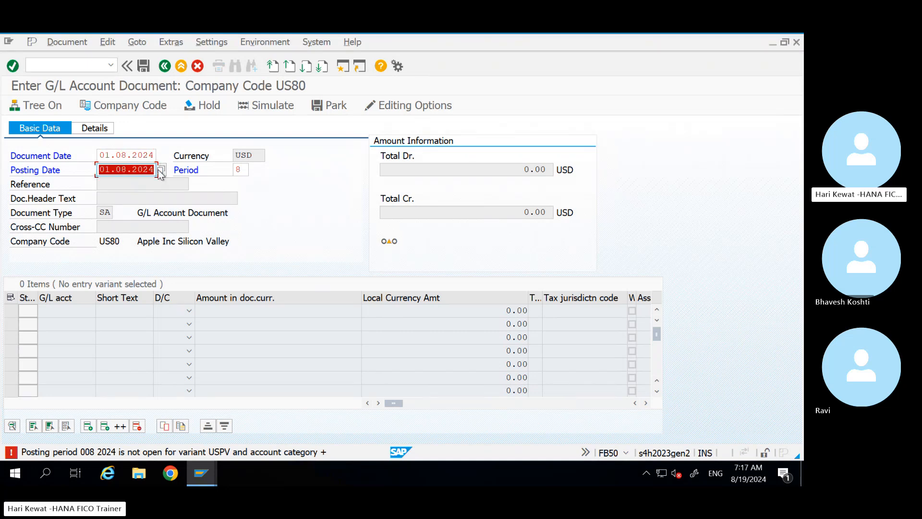
key("alt+Tab")
Step: Set From Per.2 and To Per.2 of the + row to 8 and save under the customizing request
left_click(12, 169)
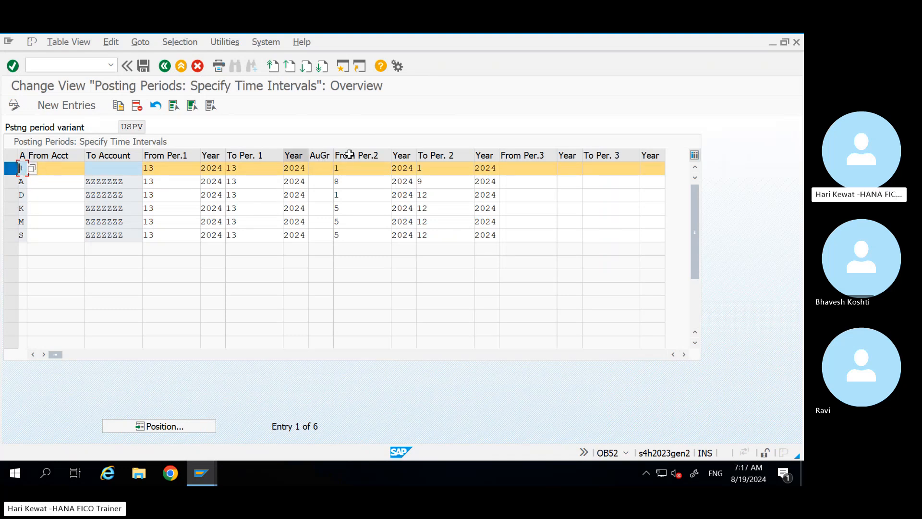
left_click(351, 168)
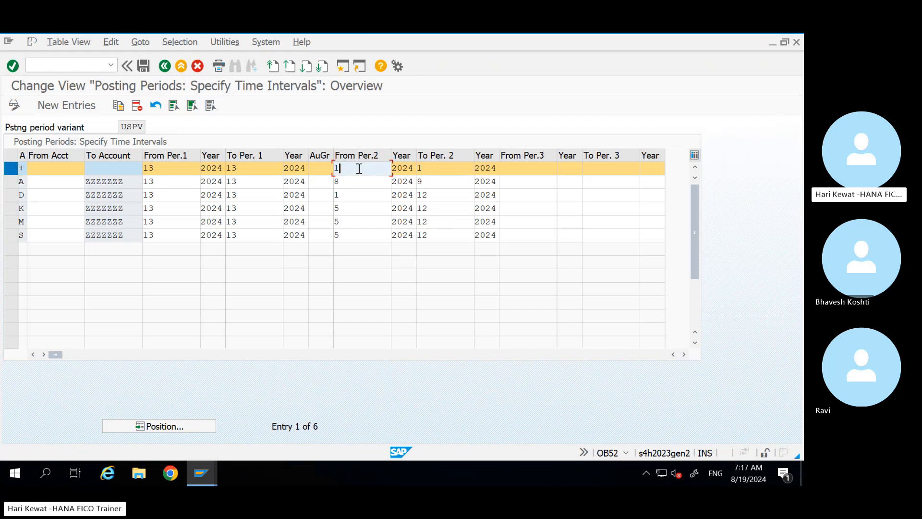
key("BackSpace")
type("8")
key("Tab")
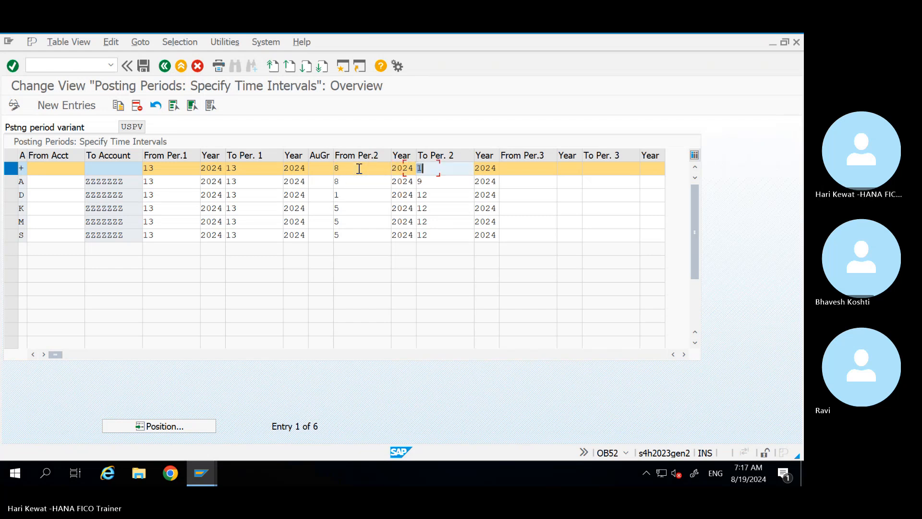
type("8")
key("Return")
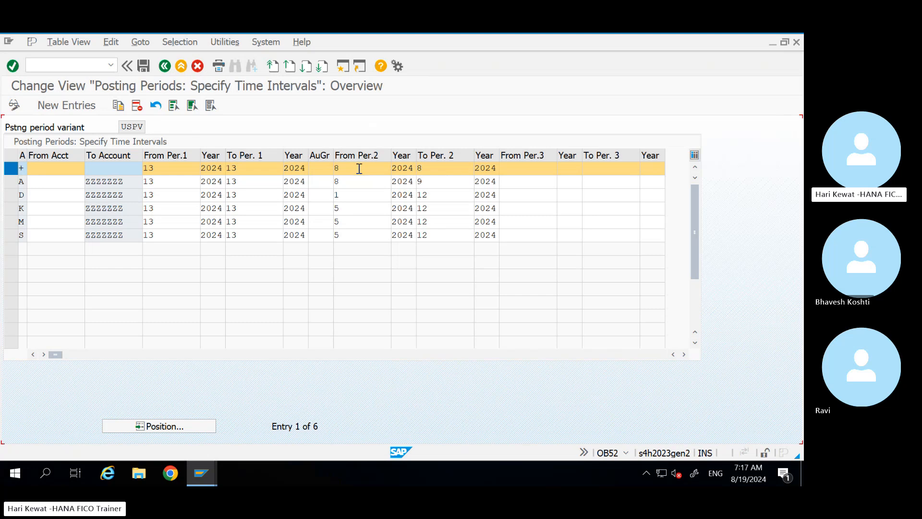
key("ctrl+s")
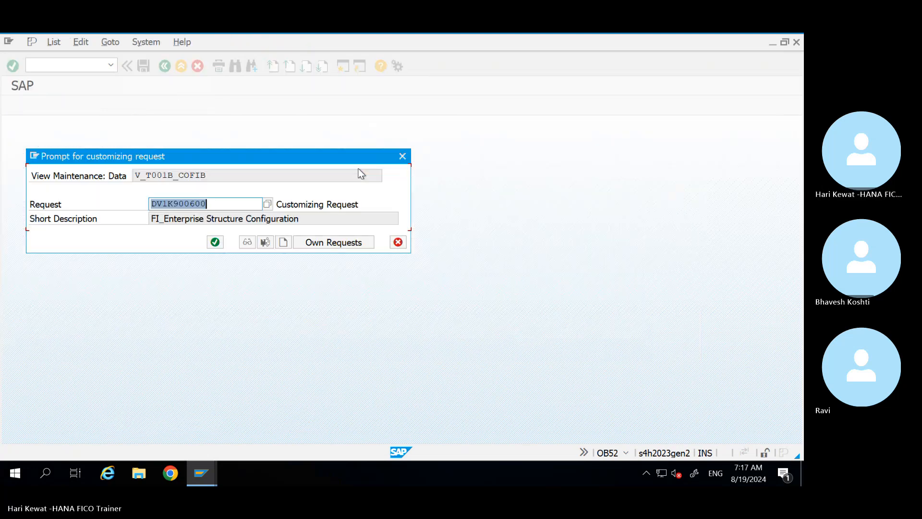
key("Return")
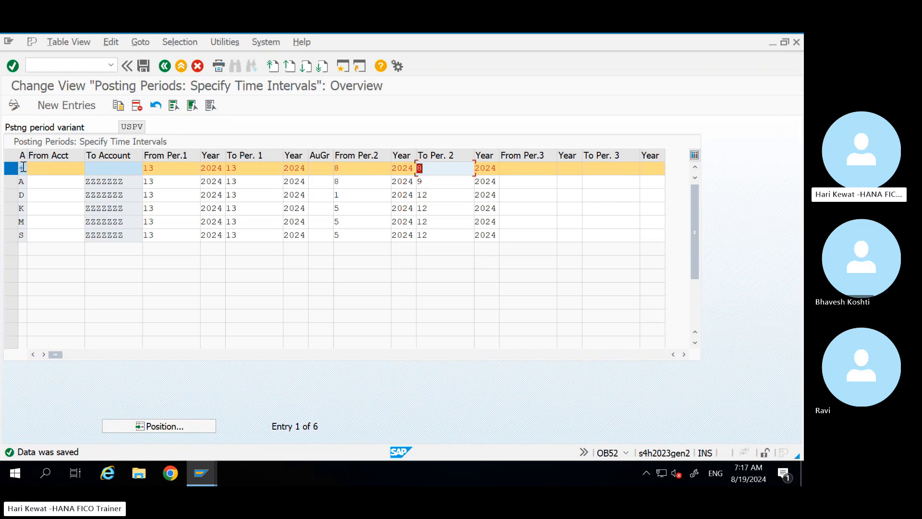
Step: In FB50, recheck the posting date, then change its month so it reads 01.09.2024
key("alt+Tab")
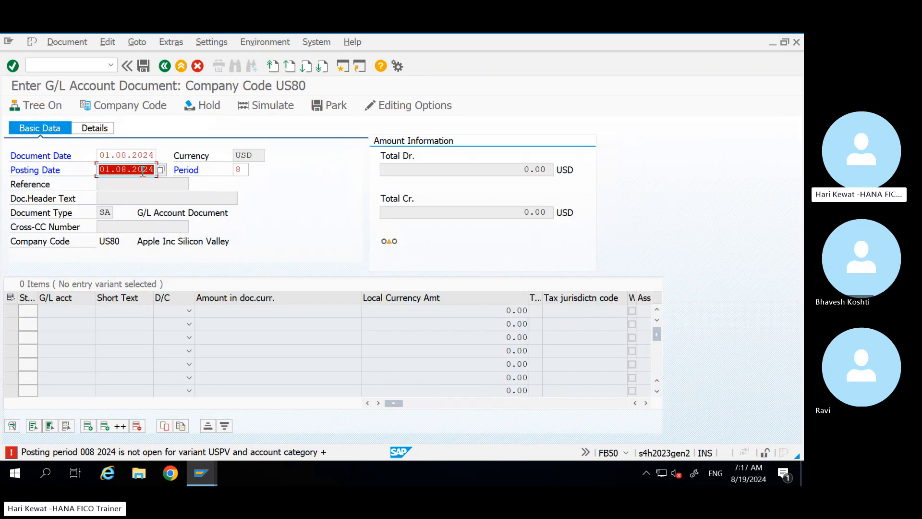
key("Return")
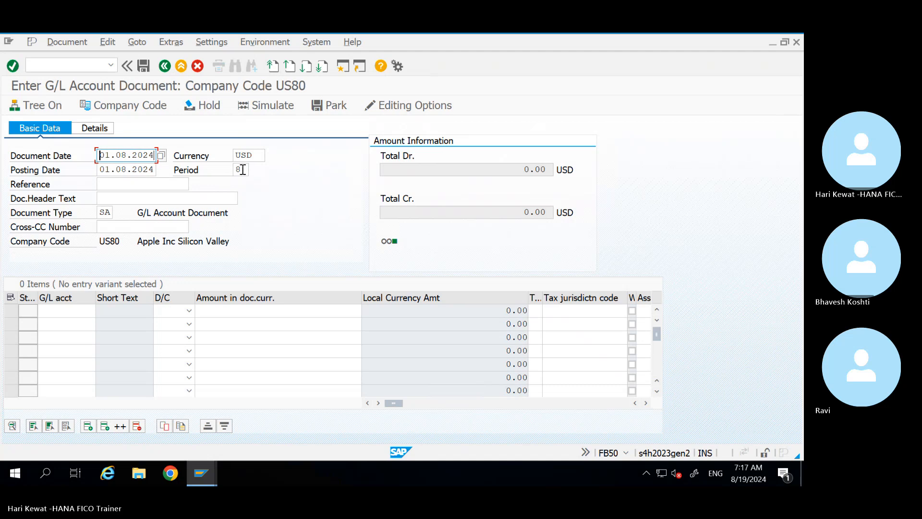
left_click(240, 170)
left_click(144, 170)
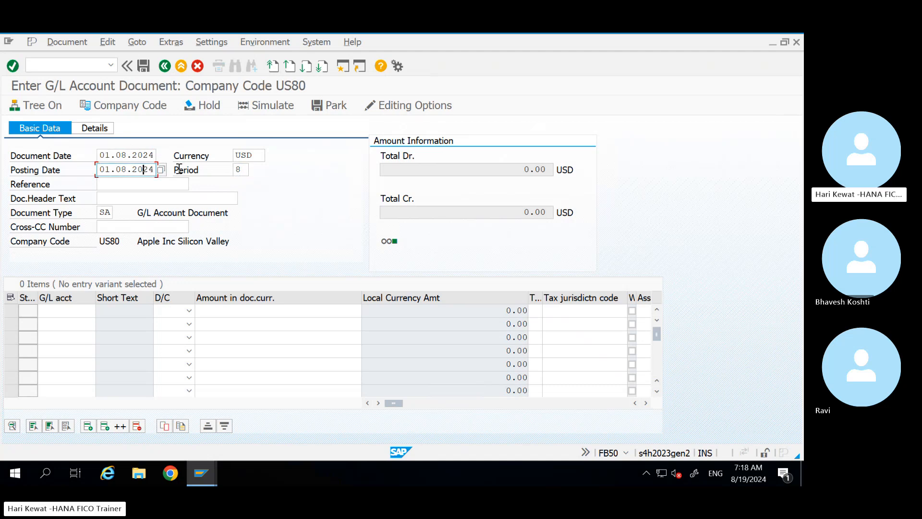
left_click_drag(153, 170, 93, 173)
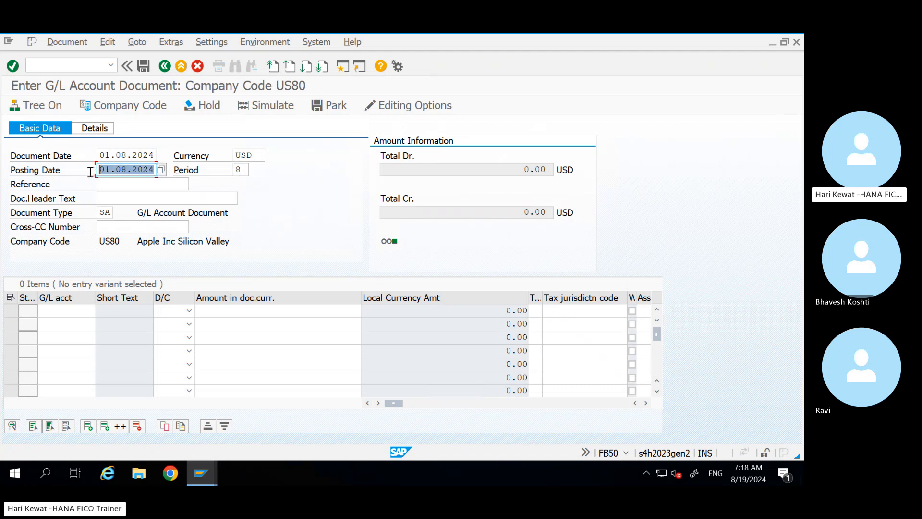
left_click(244, 166)
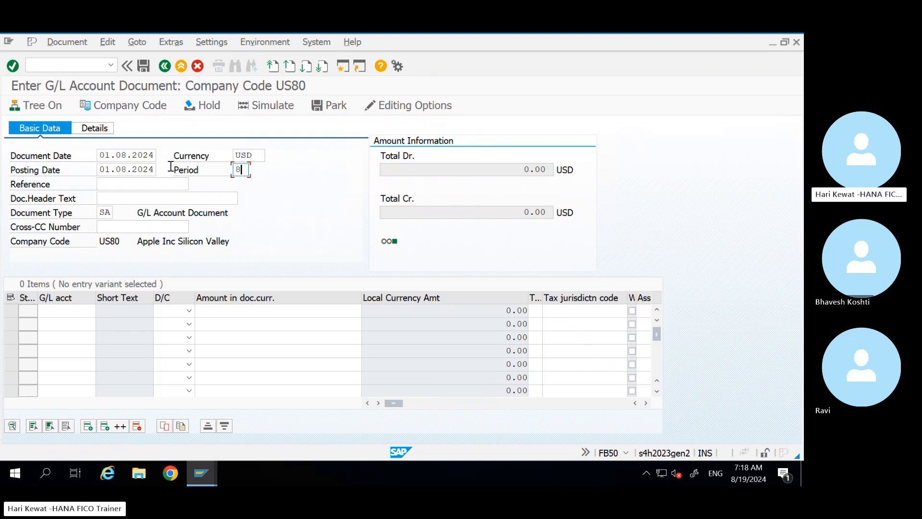
left_click(127, 170)
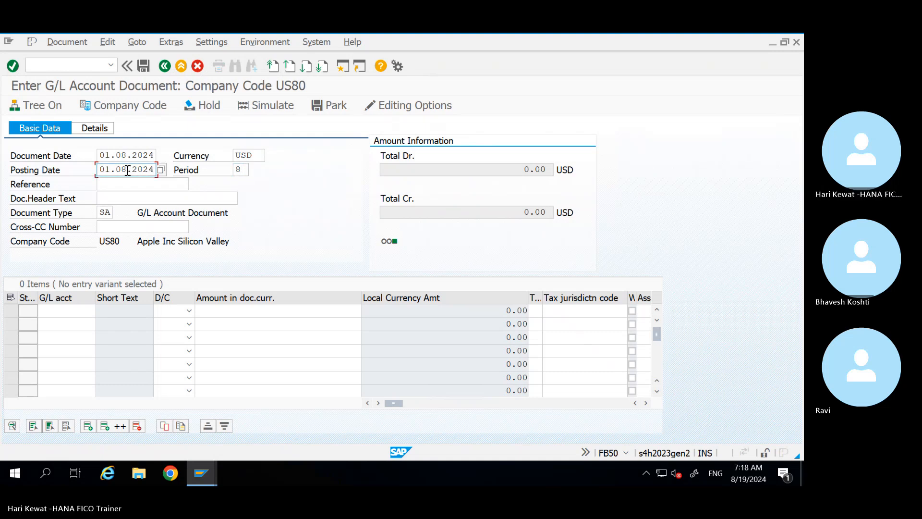
key("BackSpace")
type("9")
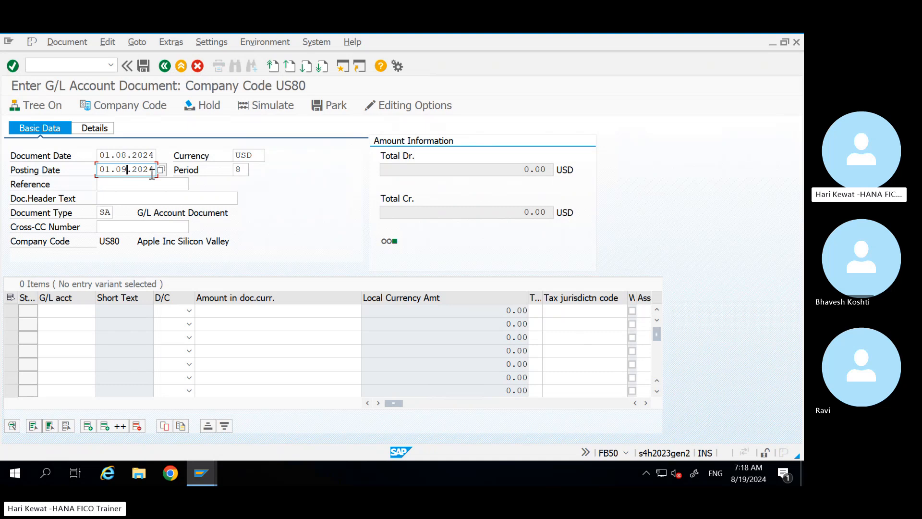
Step: Change To Per. 2 of the first OB52 row from 8 to 9, save, and recheck FB50
key("alt+Tab")
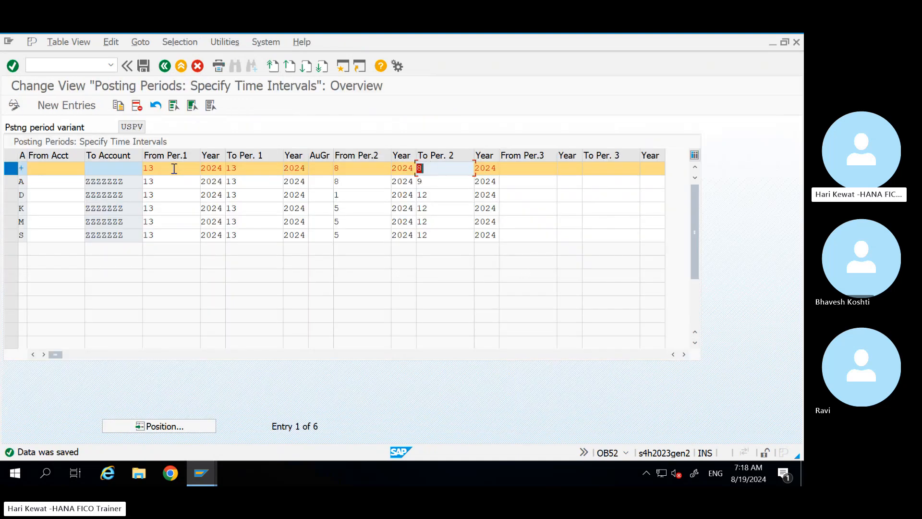
key("alt+Tab")
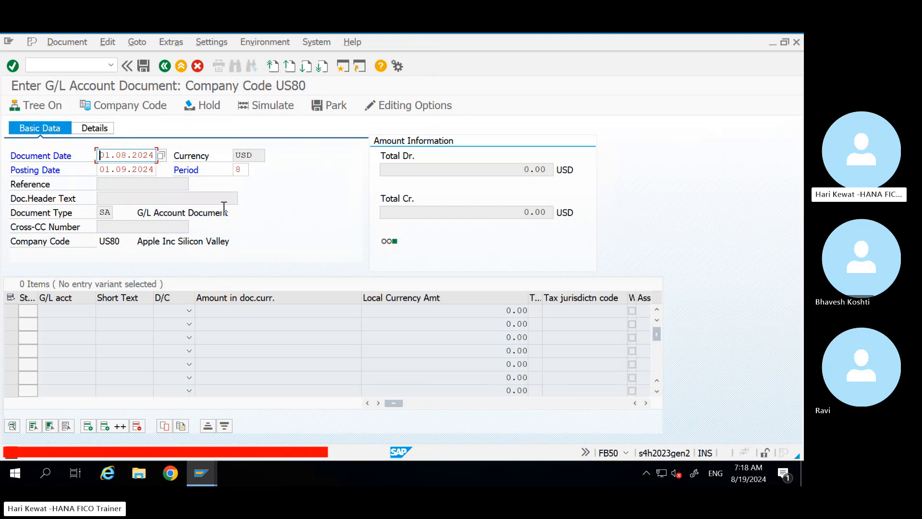
key("alt+Tab")
key("BackSpace")
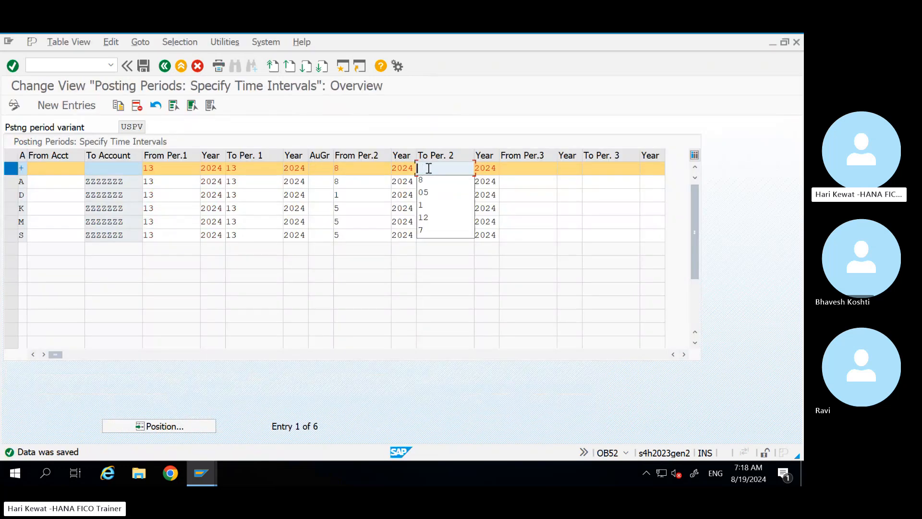
type("9")
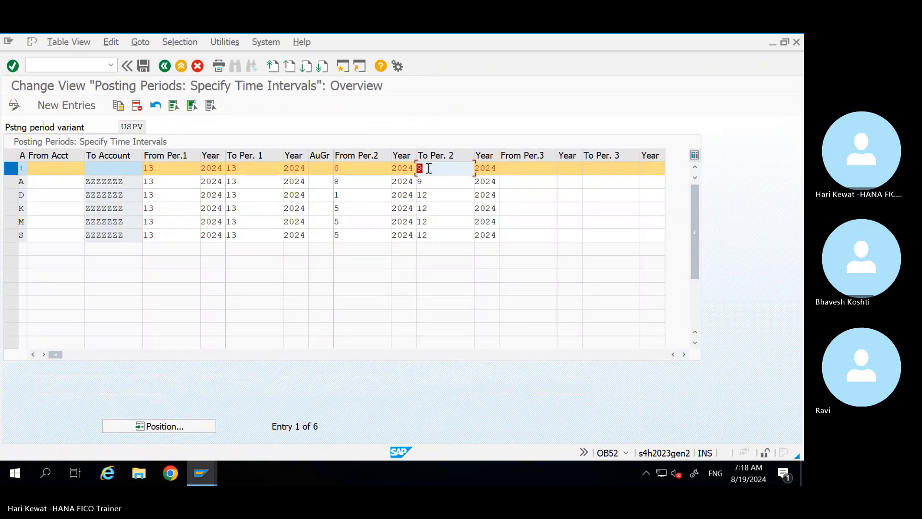
key("ctrl+s")
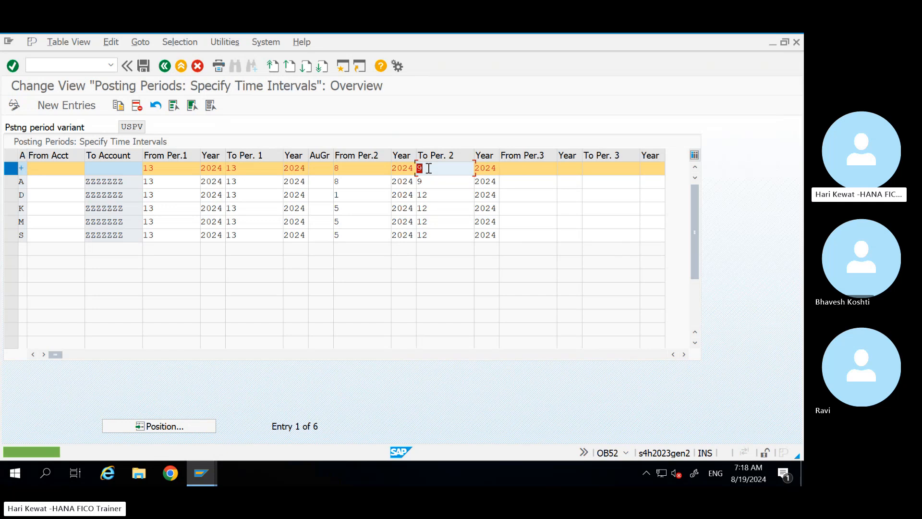
key("alt+Tab")
key("Return")
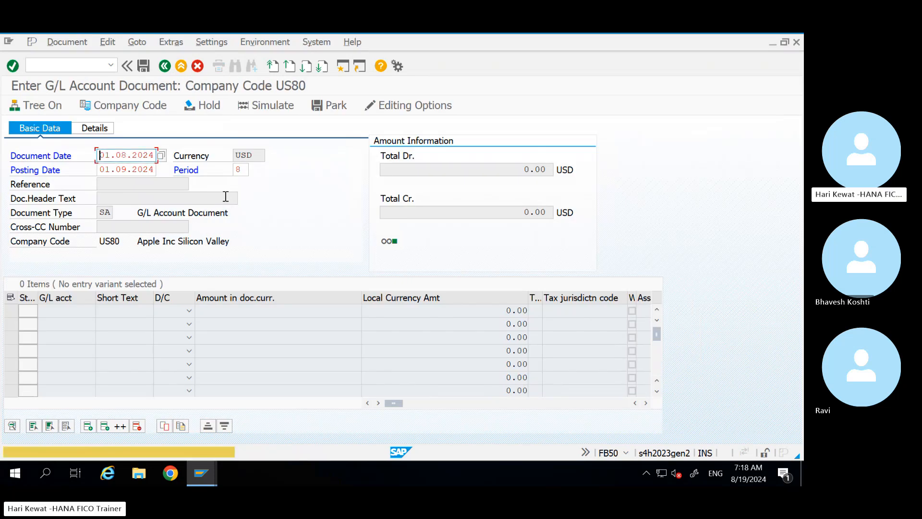
Step: Change the posting date month back to 8, making it 01.08.2024
left_click(241, 169)
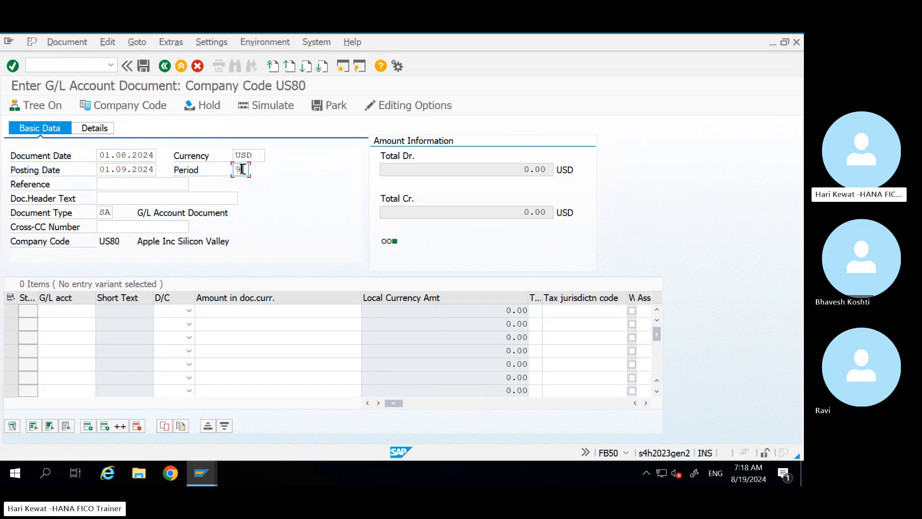
left_click(124, 171)
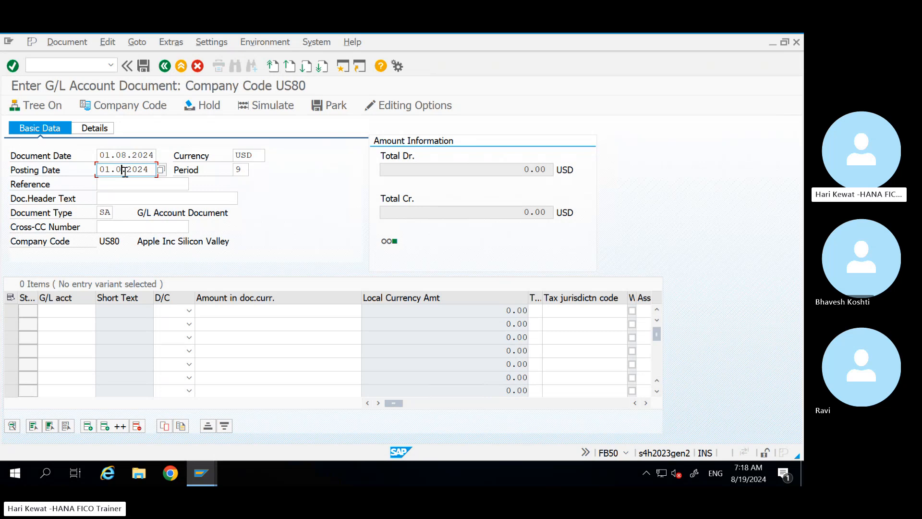
key("Delete")
type("8")
left_click(60, 316)
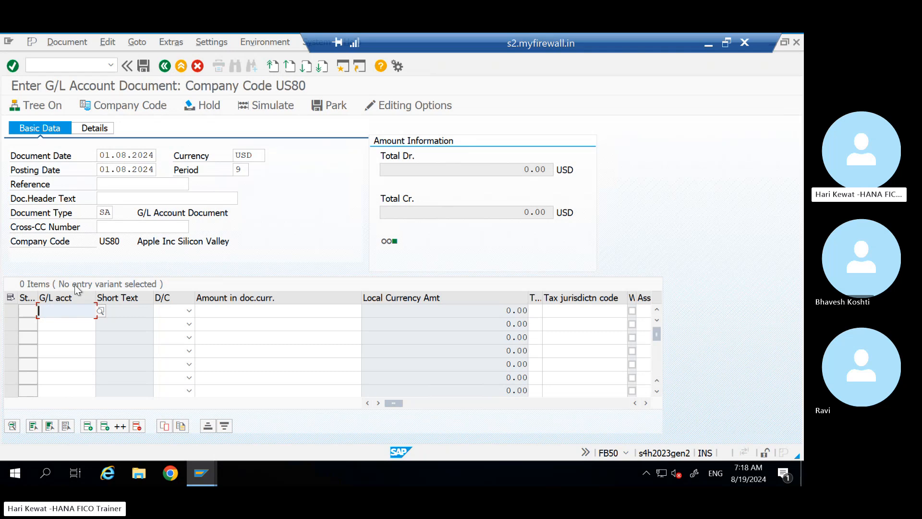
Step: Review the header fields and the document type list, closing it and keeping type SA
left_click(110, 213)
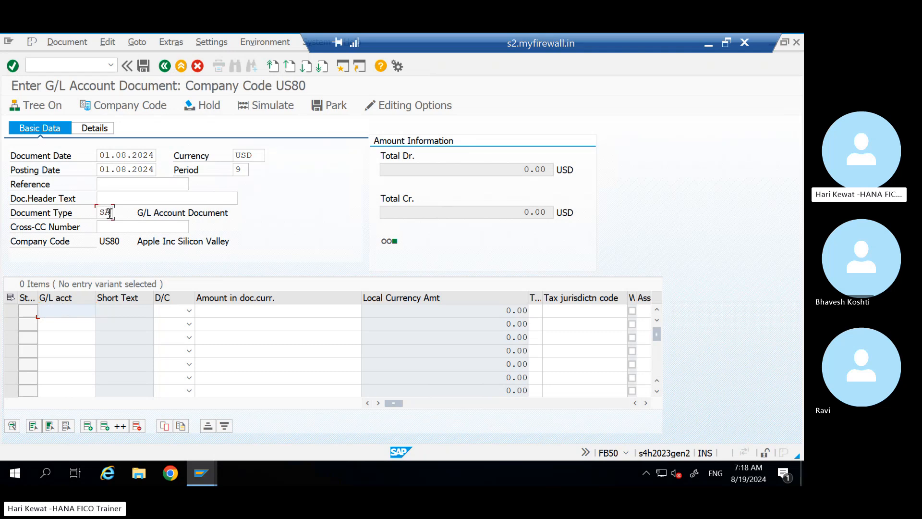
left_click(113, 185)
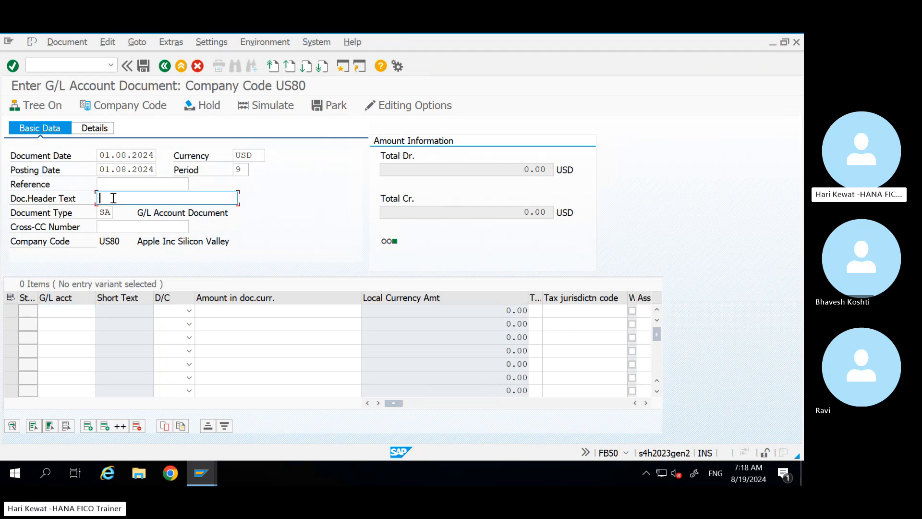
left_click(111, 199)
left_click(110, 186)
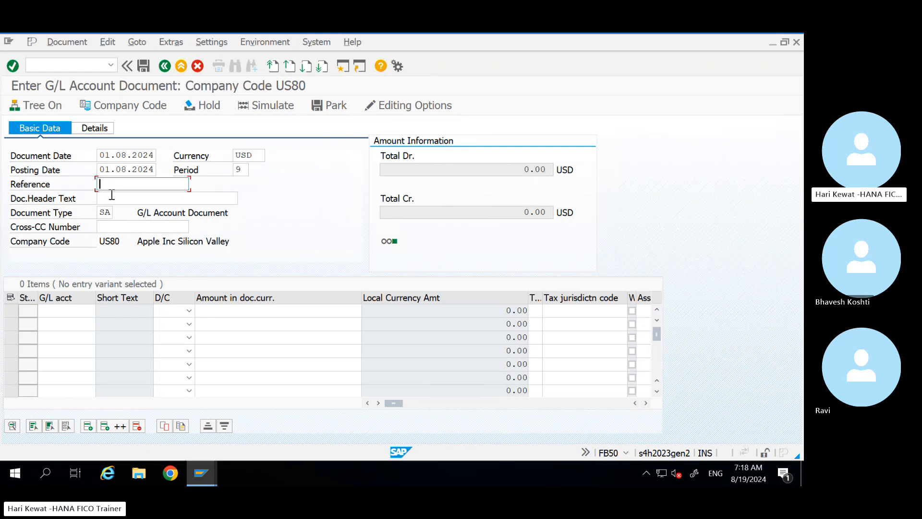
left_click(111, 194)
left_click(111, 185)
left_click(111, 211)
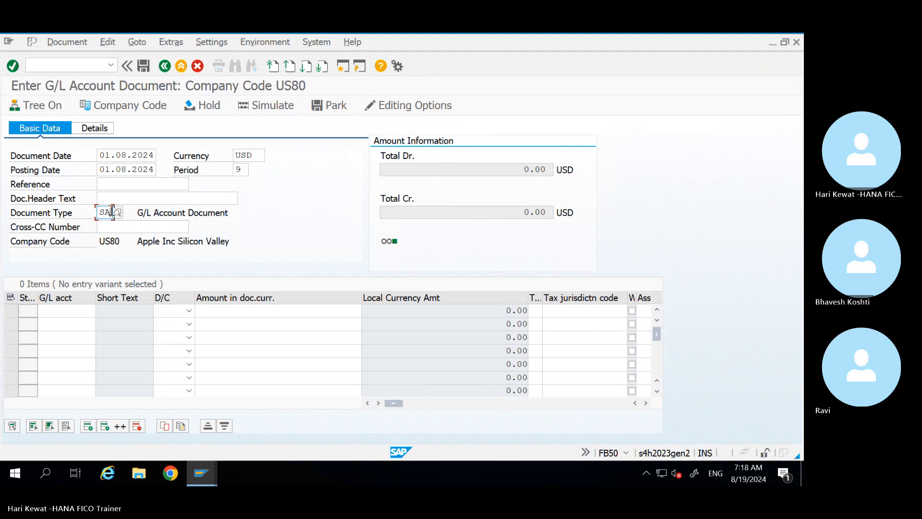
left_click_drag(111, 212, 89, 212)
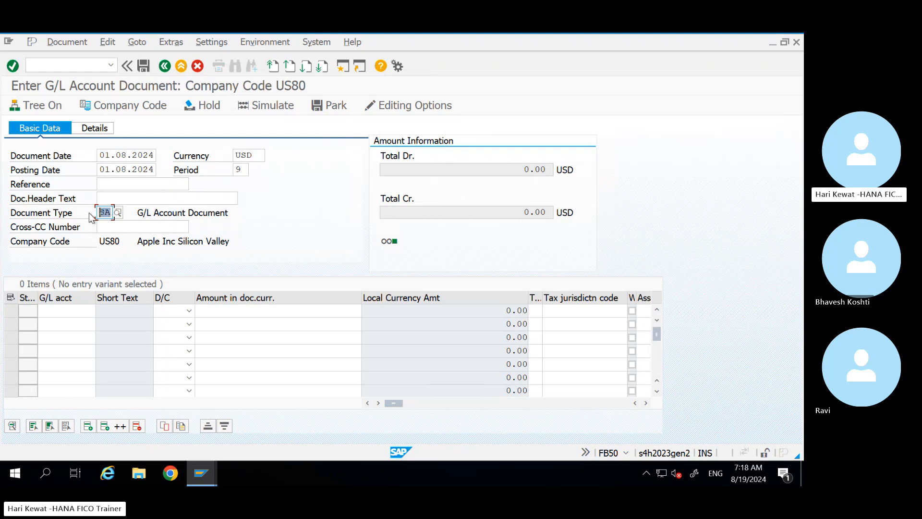
left_click(116, 214)
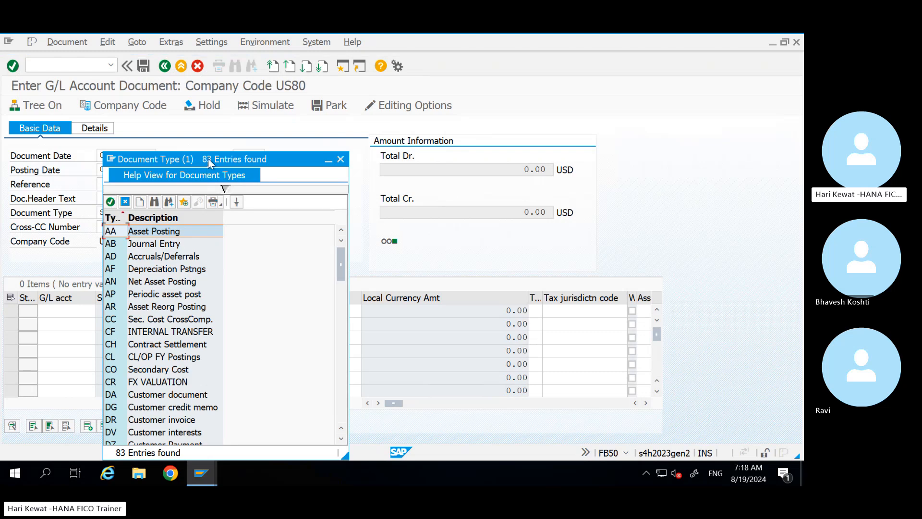
left_click_drag(209, 158, 488, 69)
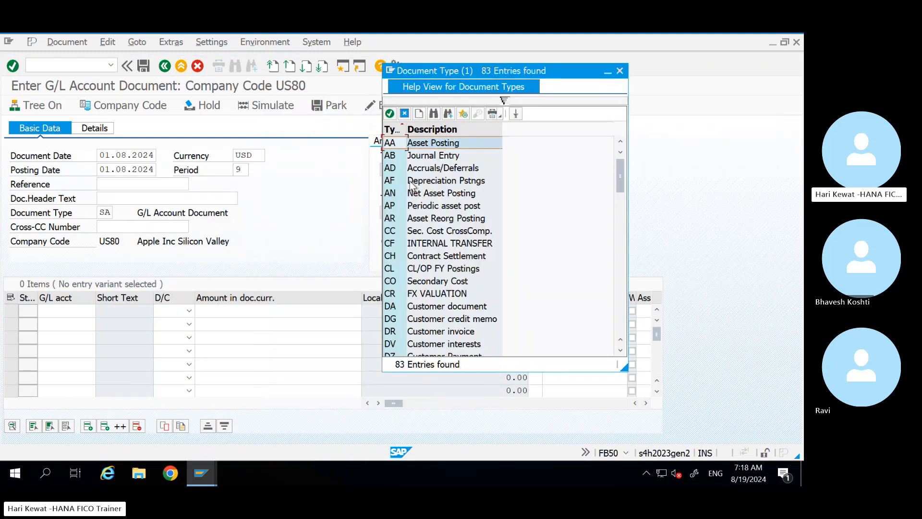
left_click(619, 71)
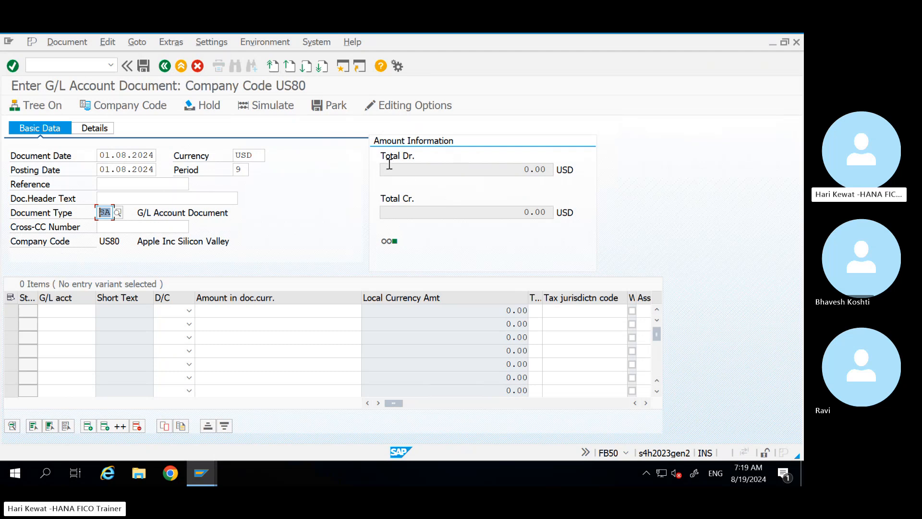
Step: Revalidate the header via the Details and Basic Data tabs, then minimise the SAP session
left_click(108, 227)
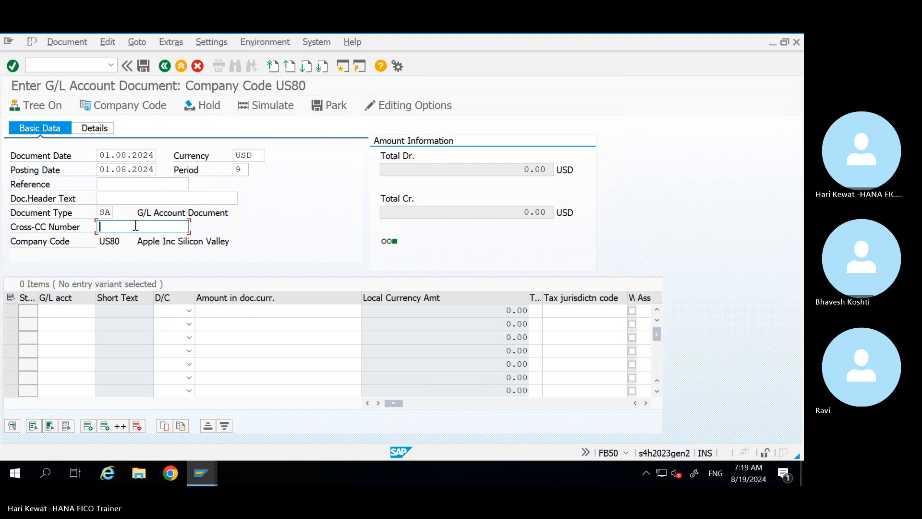
left_click(116, 244)
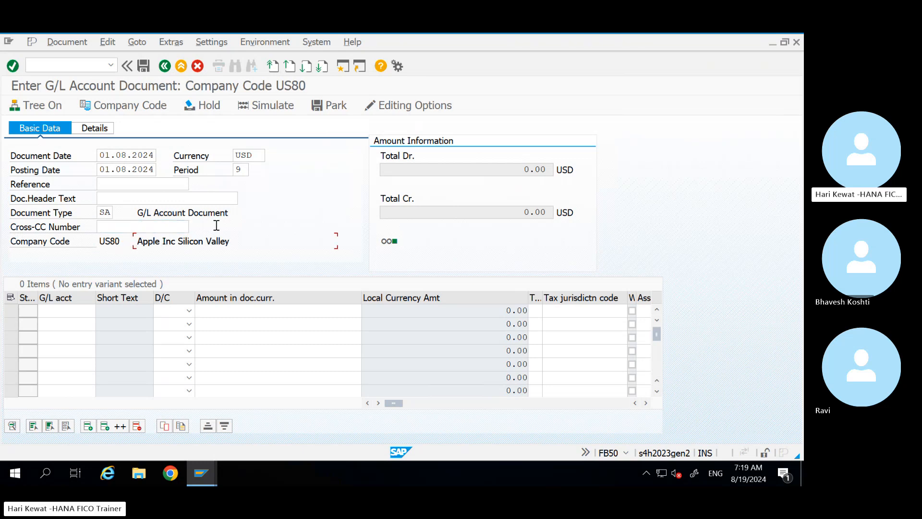
left_click(535, 169)
left_click(93, 129)
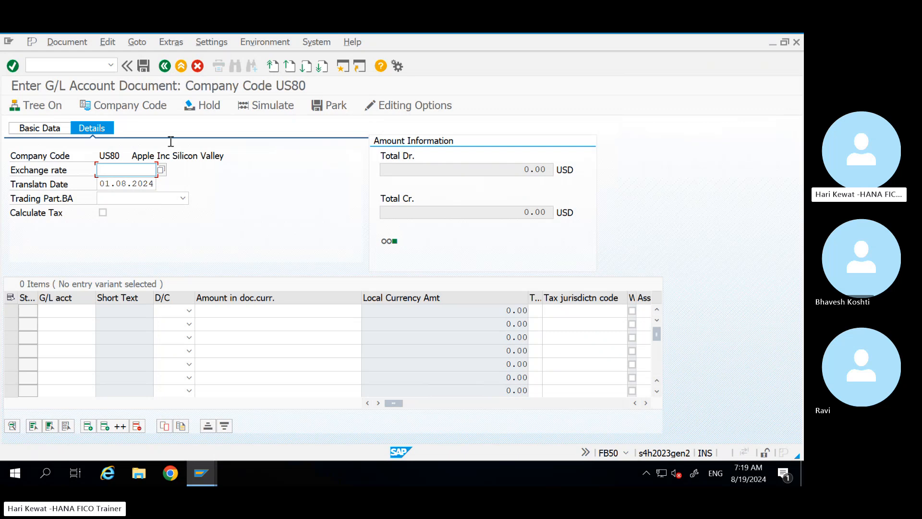
left_click(52, 130)
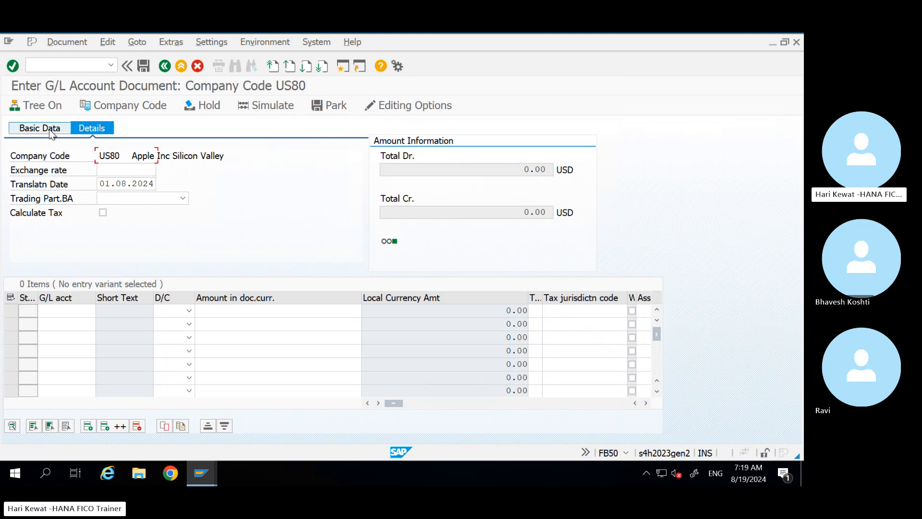
left_click(63, 310)
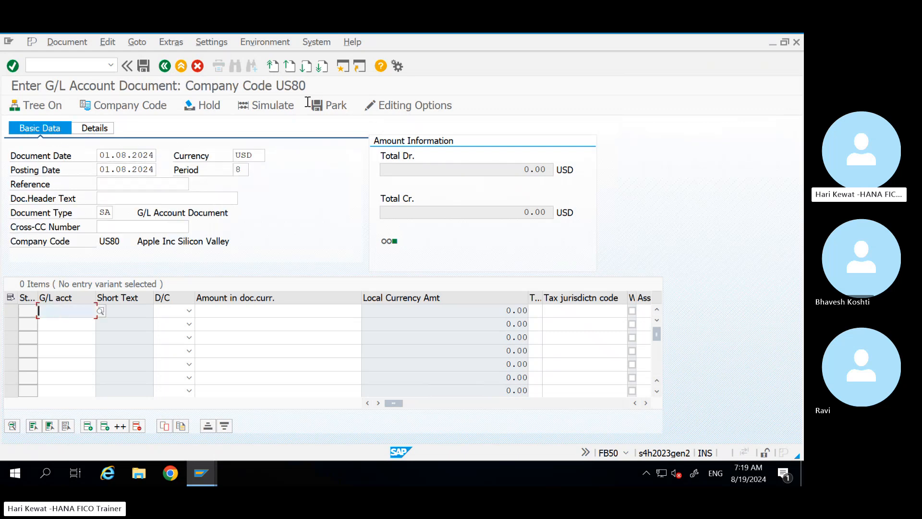
mouse_move(654, 33)
left_click(703, 48)
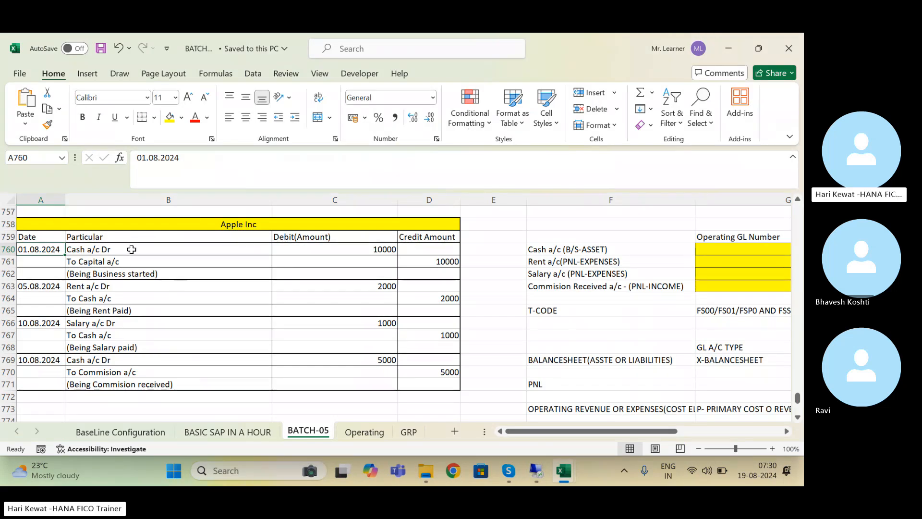
Step: In BATCH-05, find the cash account numbers and copy group account 19990001 from H760
key("Right")
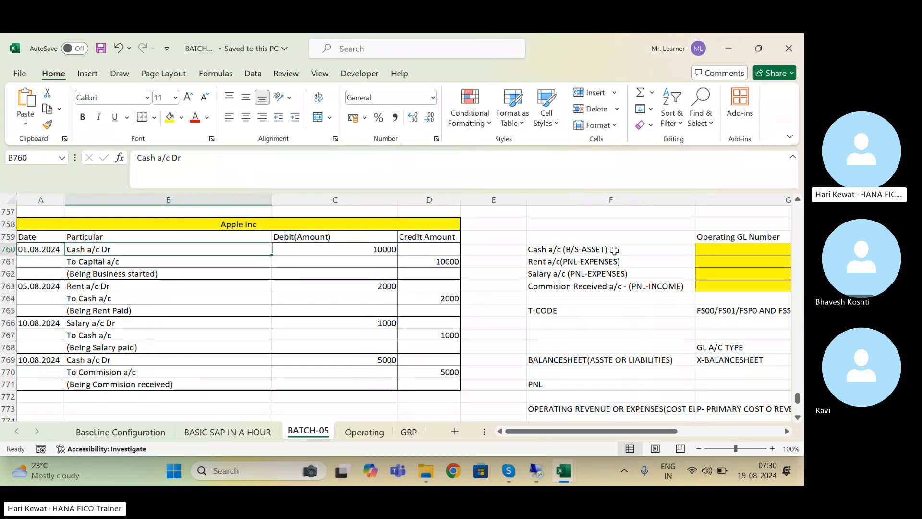
left_click(614, 250)
key("Right")
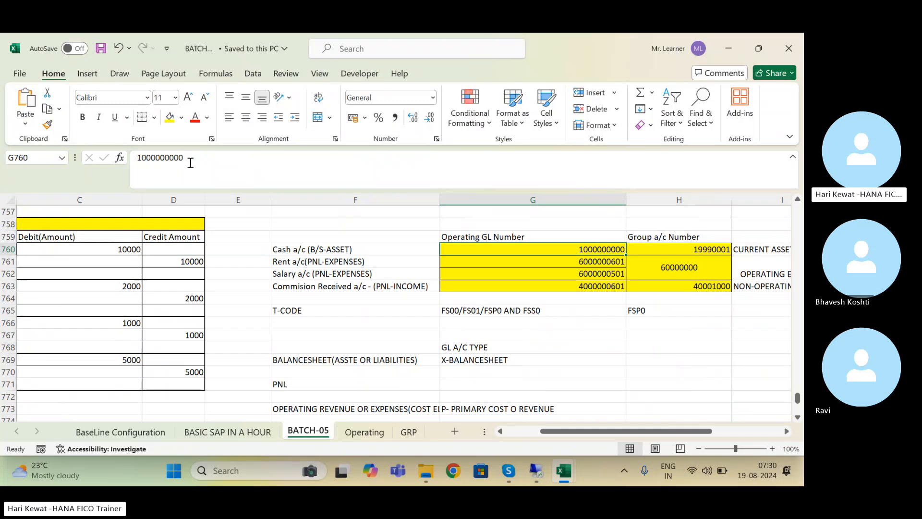
left_click_drag(190, 158, 120, 158)
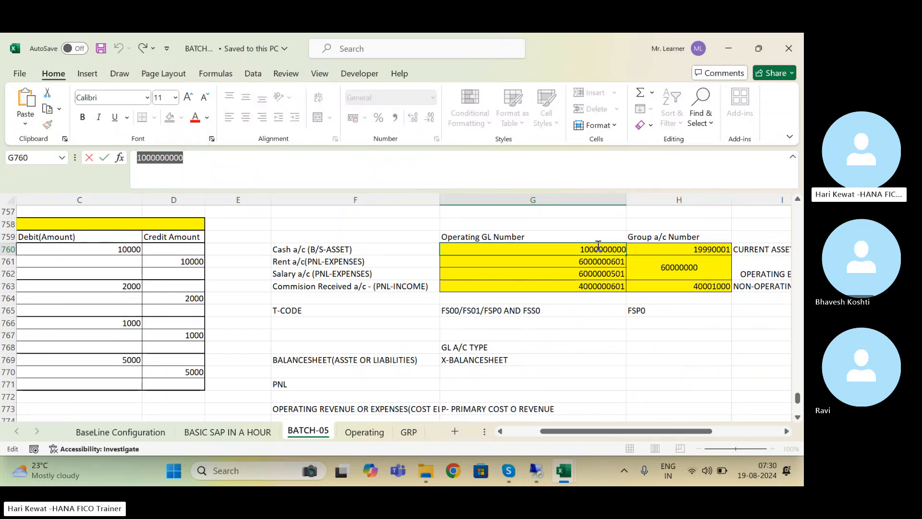
left_click(710, 248)
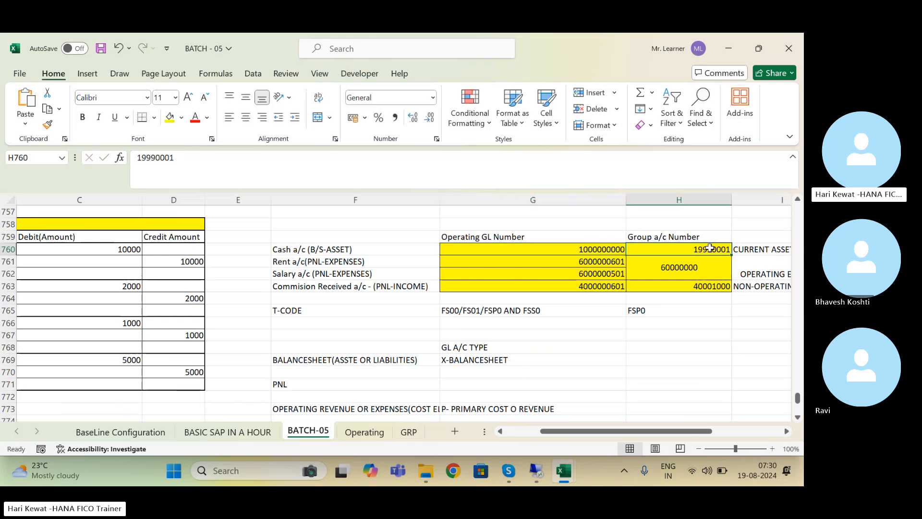
key("ctrl+c")
Step: Paste 19990001 as the first line item's G/L account; it's rejected as missing for US80
left_click(536, 469)
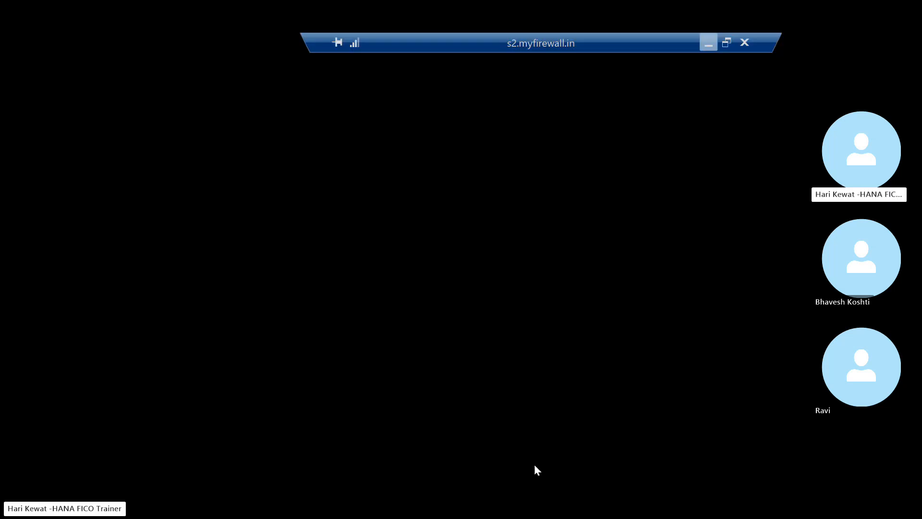
key("ctrl+v")
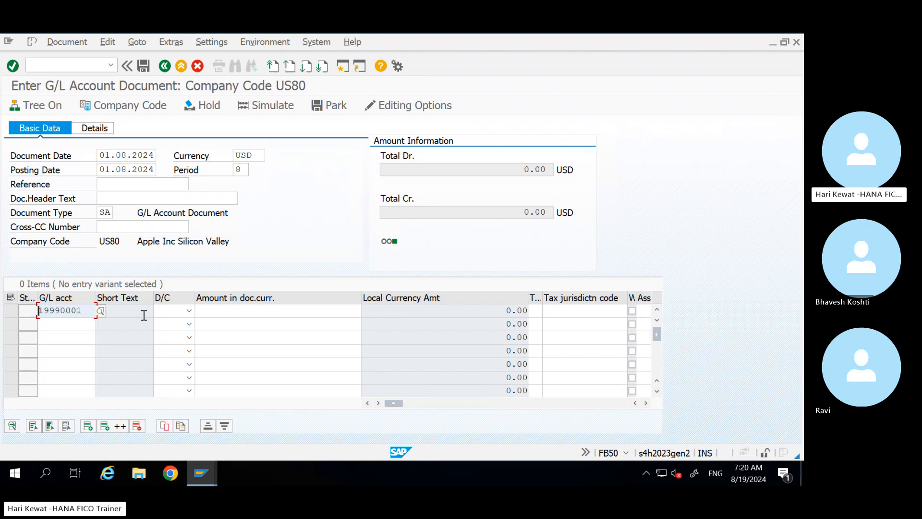
key("Return")
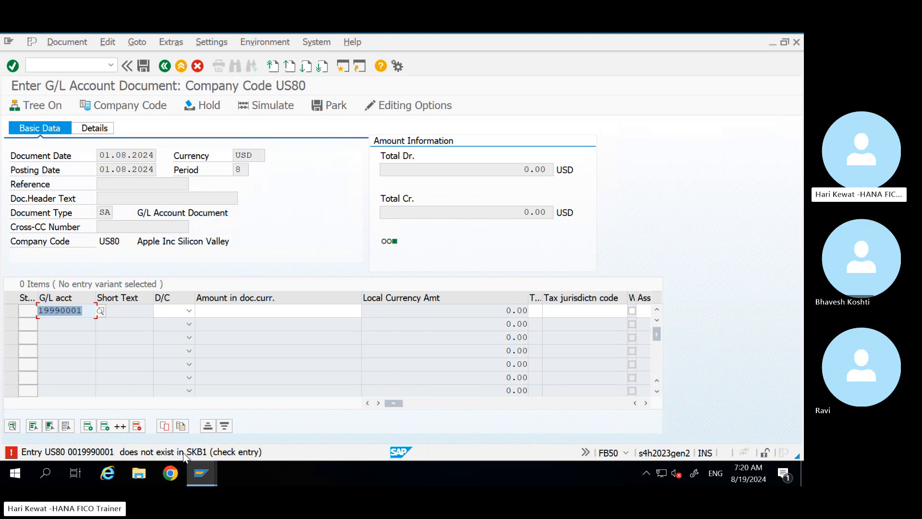
Step: From the SKB1 window, run /nfs00 for US80 and dismiss the Enter account popup
left_click(201, 480)
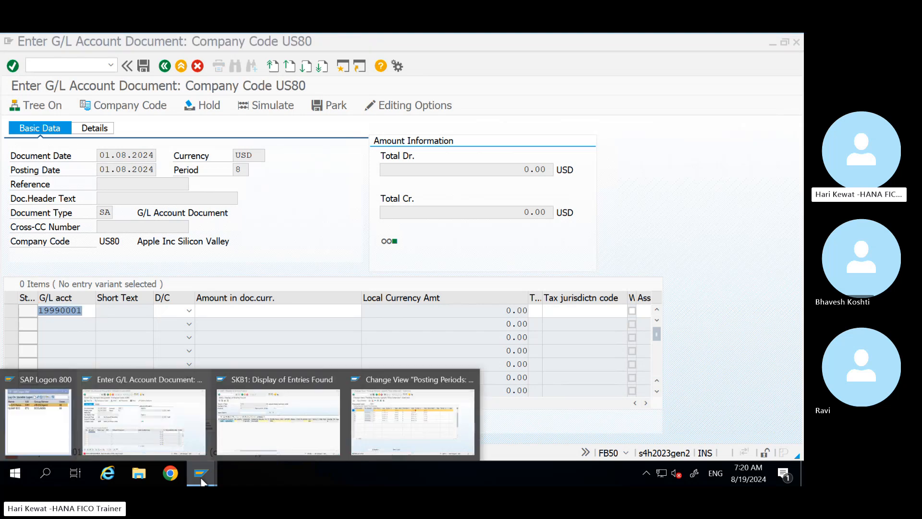
left_click(392, 424)
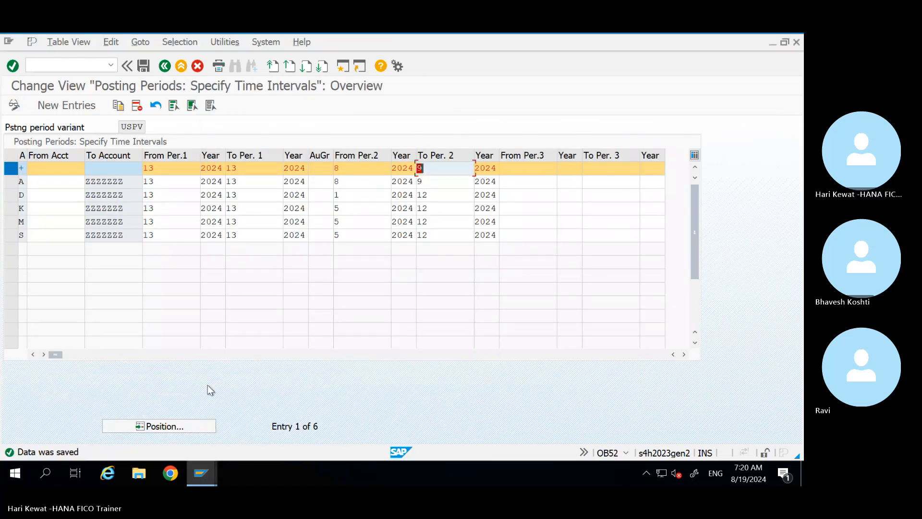
left_click(201, 473)
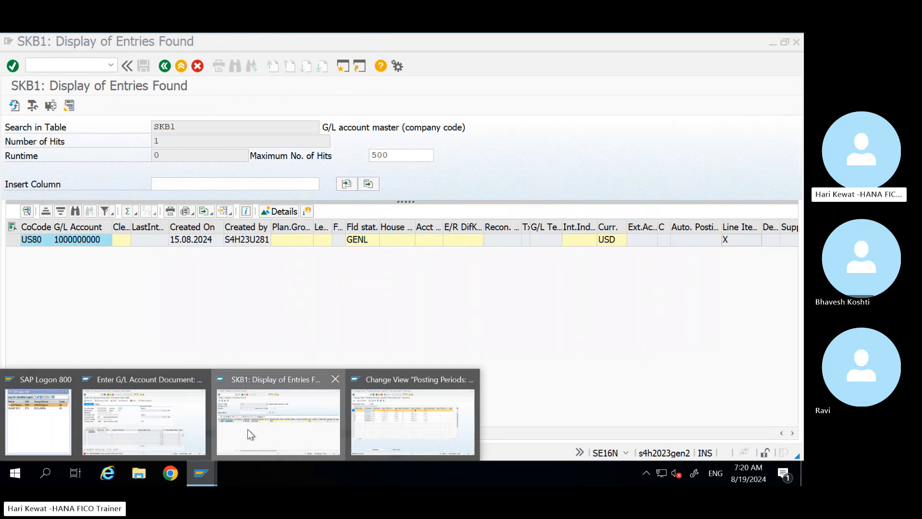
left_click(246, 429)
left_click(70, 67)
type("/n")
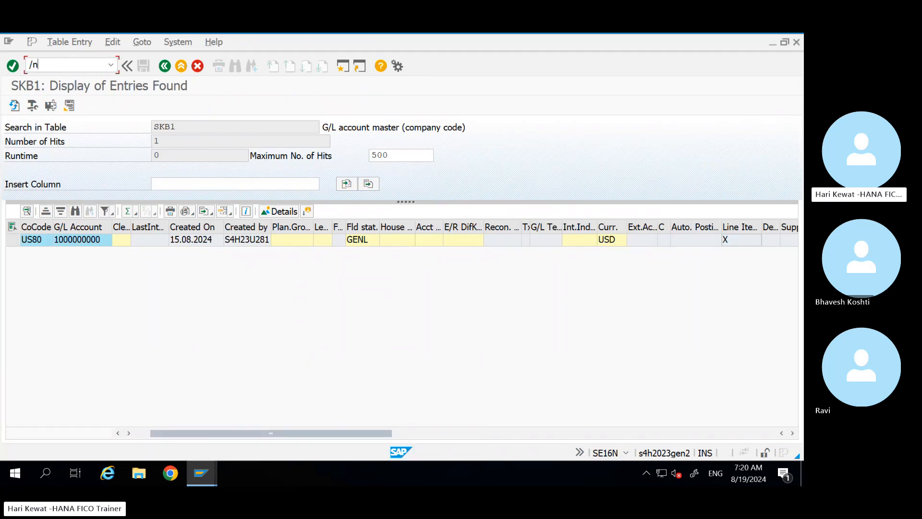
type("fs00")
key("Return")
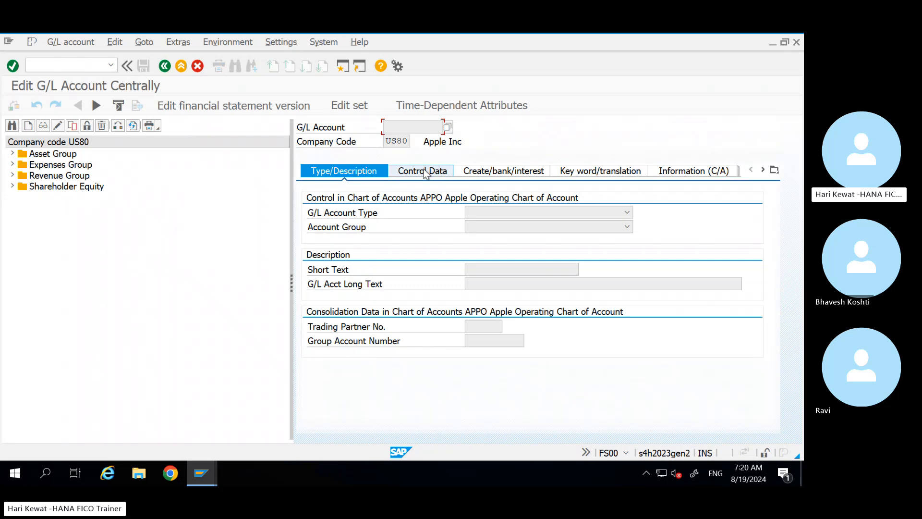
left_click(445, 174)
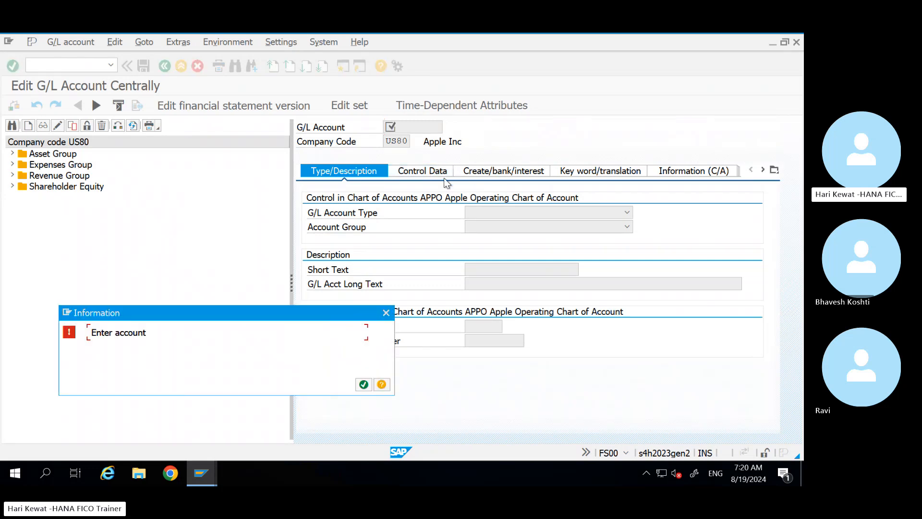
left_click(385, 311)
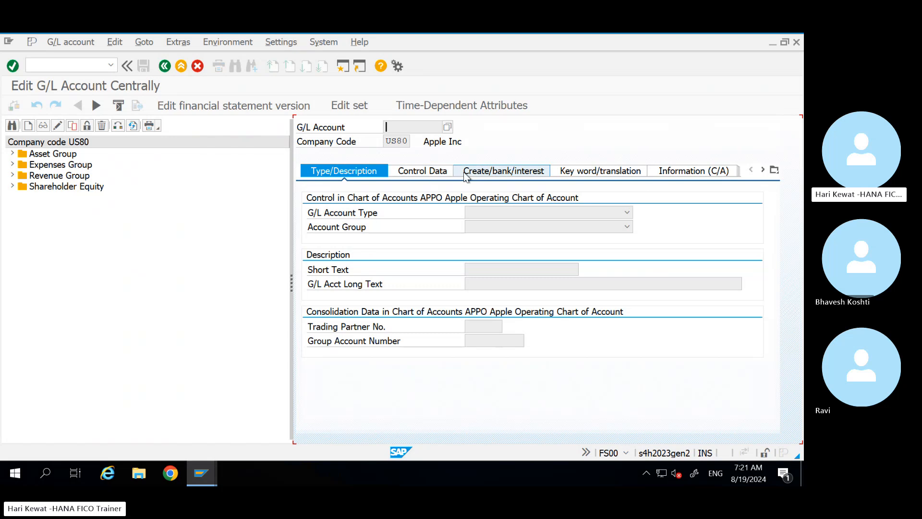
left_click(17, 157)
left_click(14, 154)
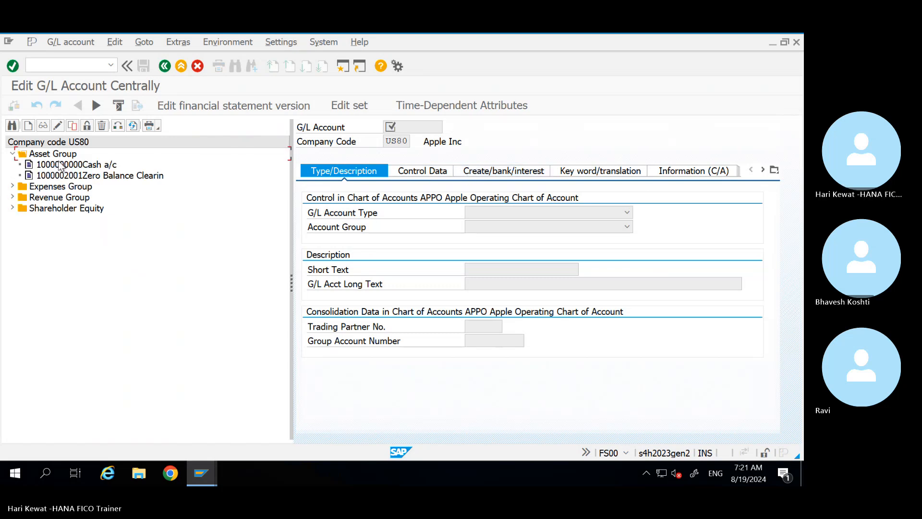
left_click(60, 166)
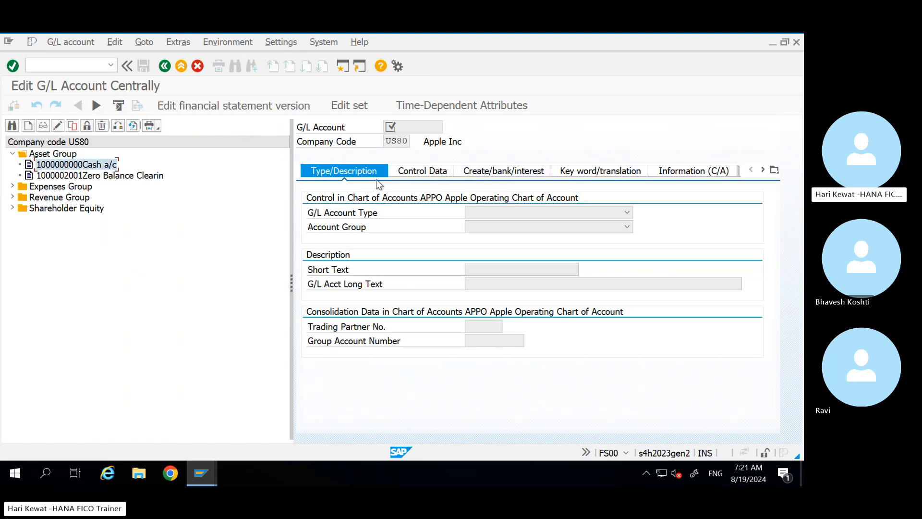
double_click(91, 165)
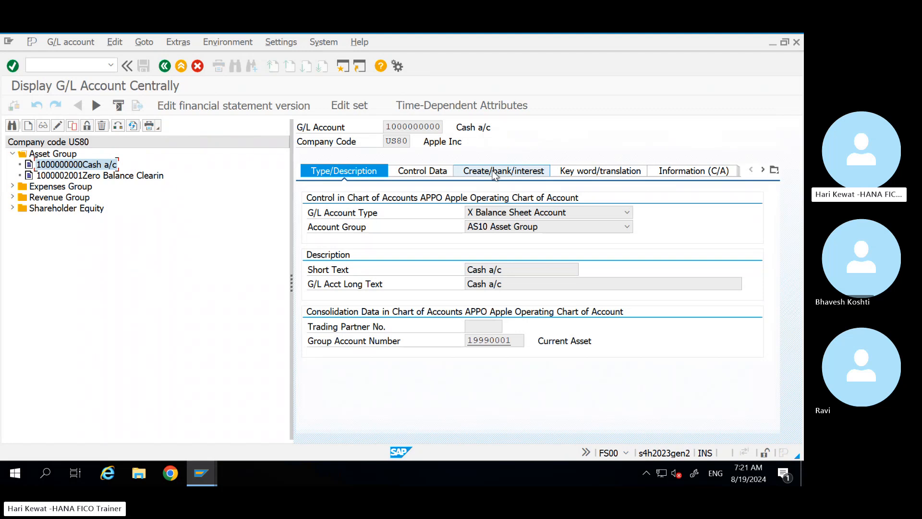
left_click_drag(439, 126, 366, 128)
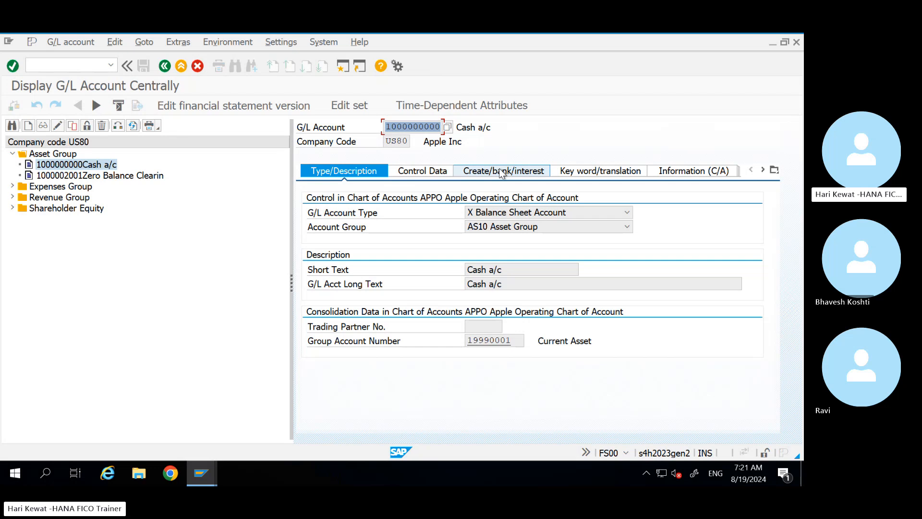
Step: Run /nfss0 for US80 company code account data and expand Asset Group
left_click(56, 71)
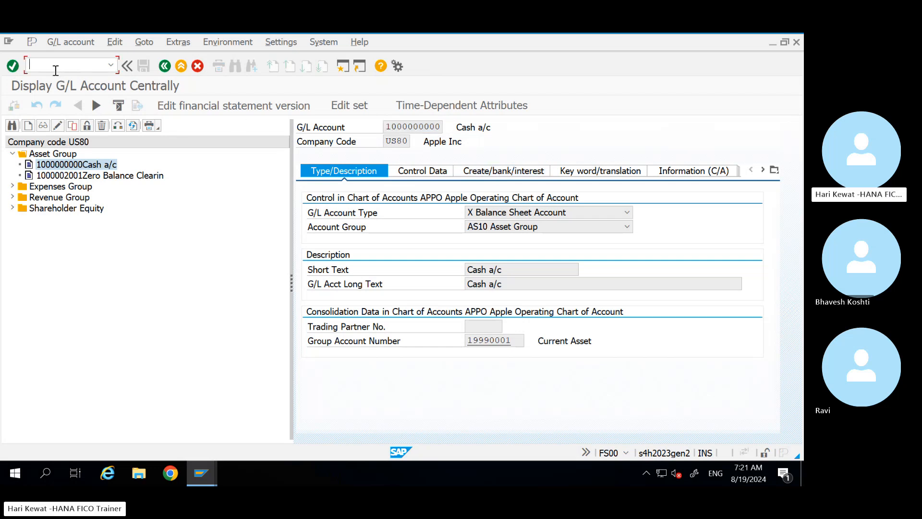
type("/nfs")
type("s0")
key("Return")
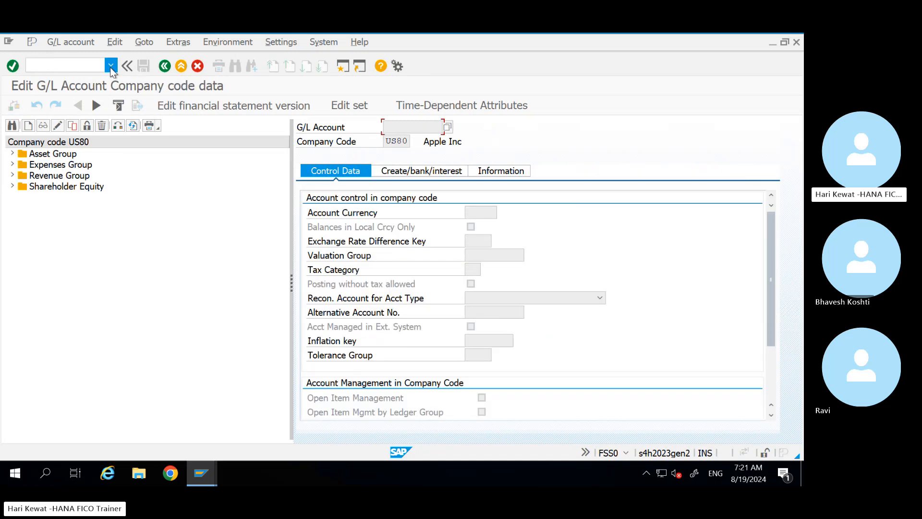
left_click(111, 65)
left_click(72, 77)
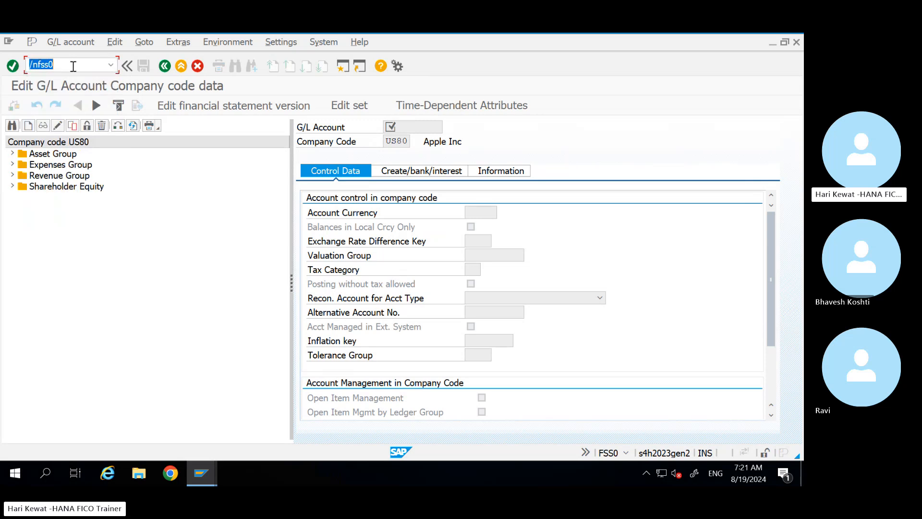
left_click(57, 65)
left_click(13, 155)
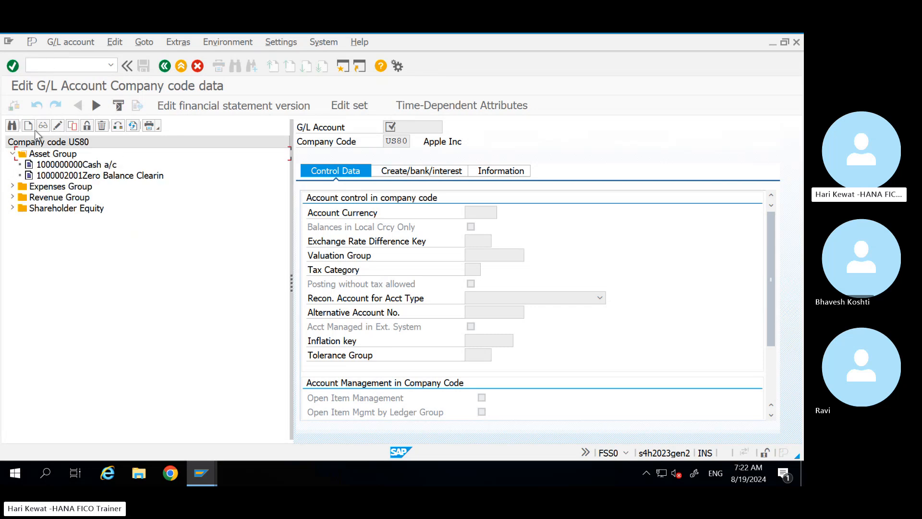
Step: Try creating G/L account 19990001 and note it does not exist in chart APPO
left_click(29, 126)
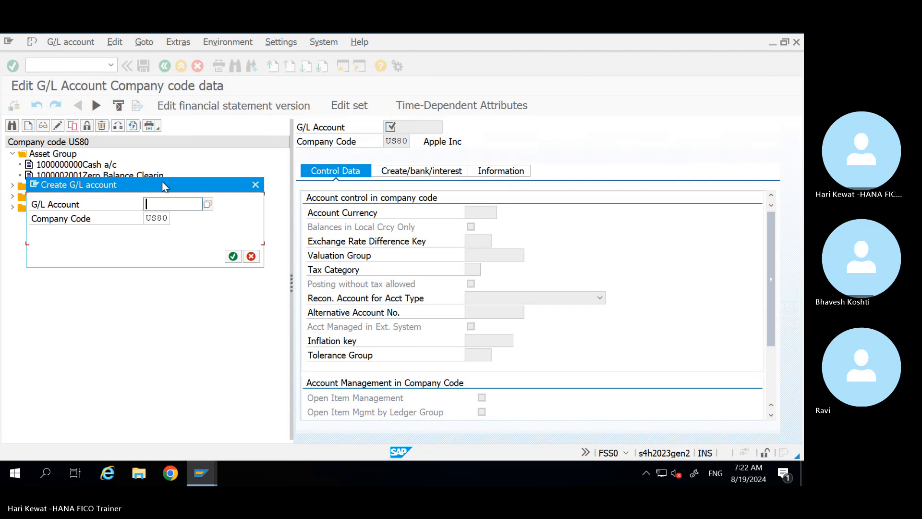
type("19990001")
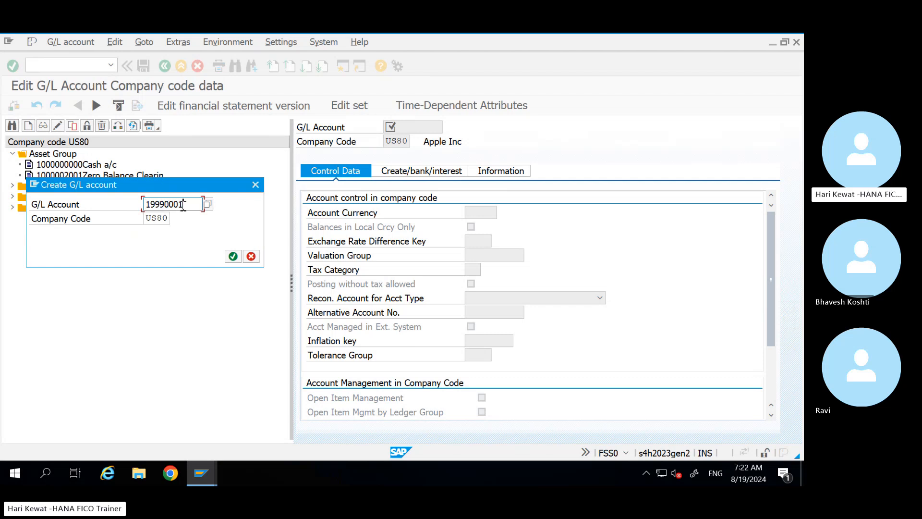
key("Return")
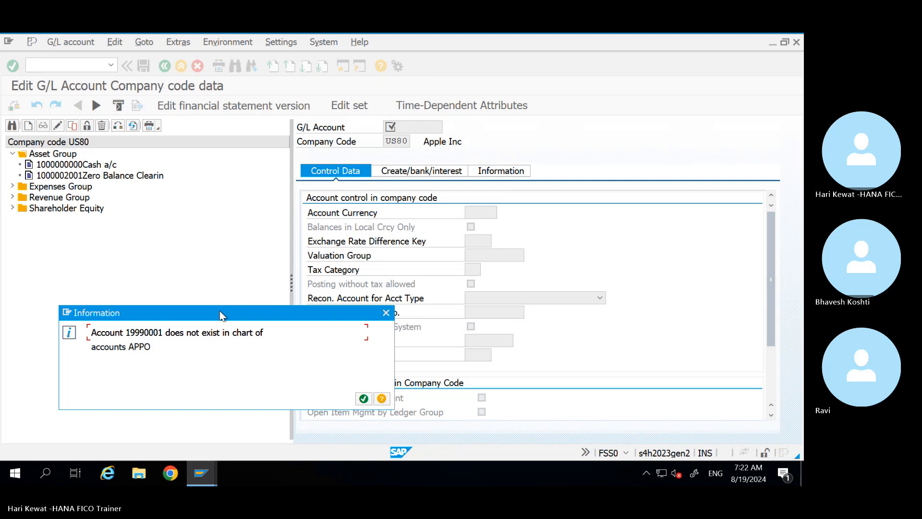
left_click_drag(220, 310, 321, 158)
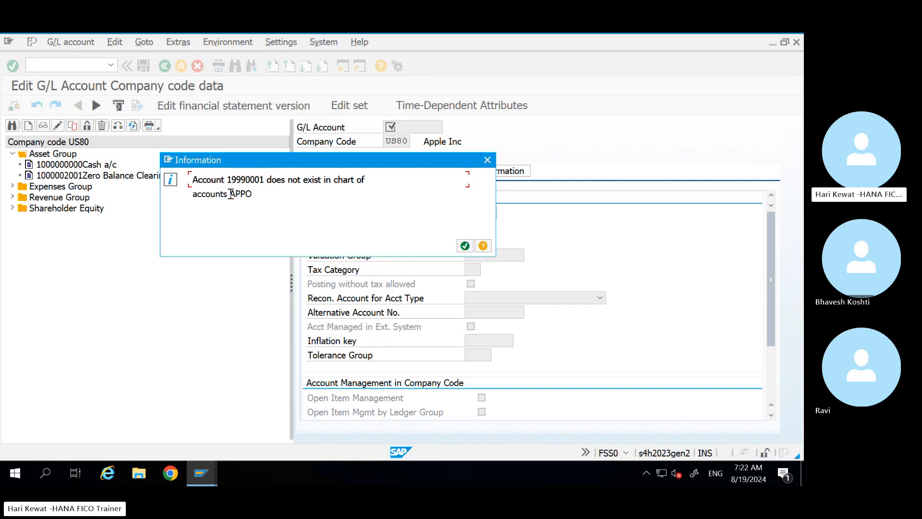
left_click_drag(231, 194, 256, 196)
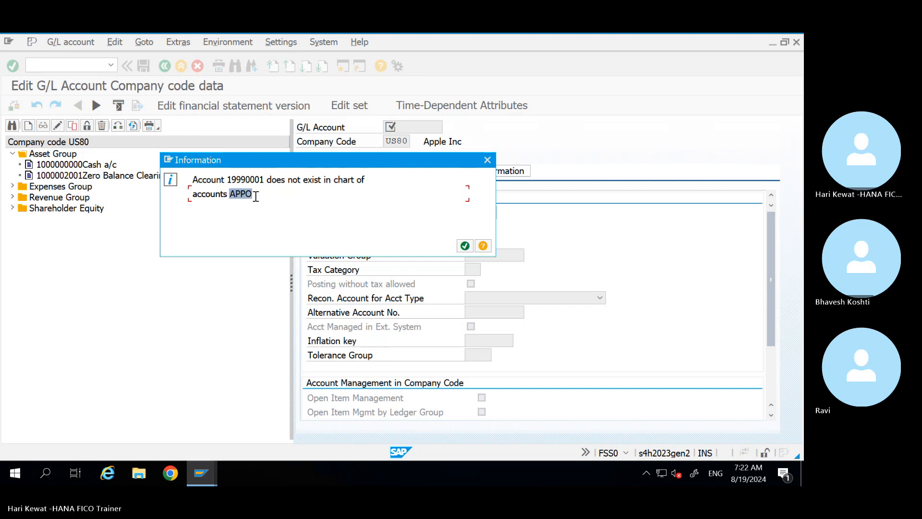
left_click(488, 160)
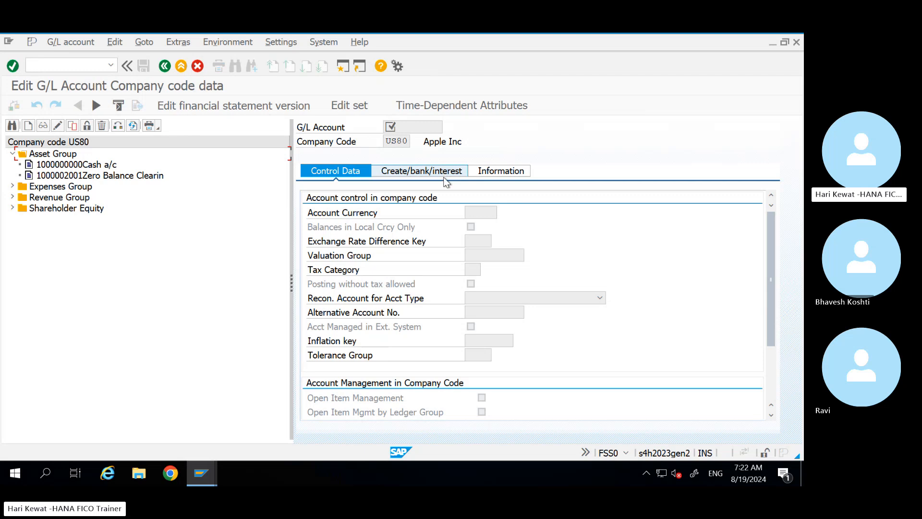
Step: Run /nfs00 in the account window, then return to the G/L account document entry
left_click(206, 468)
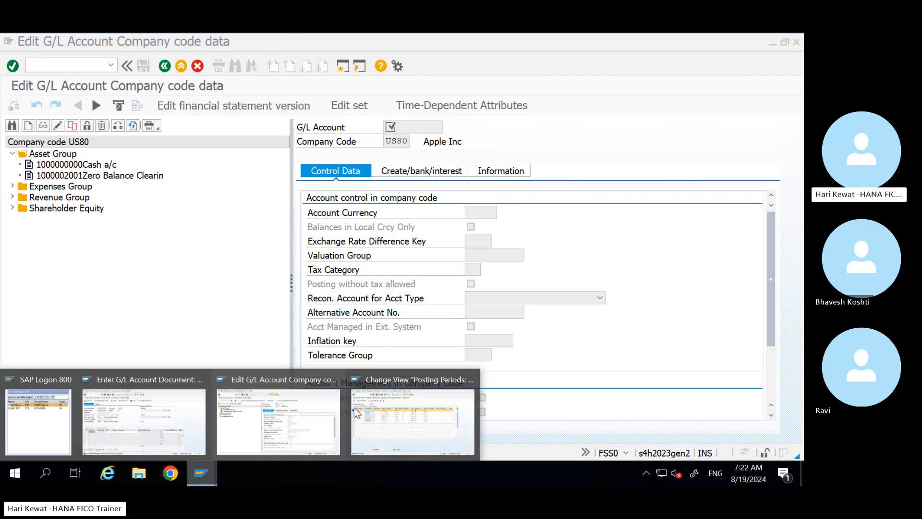
left_click(317, 425)
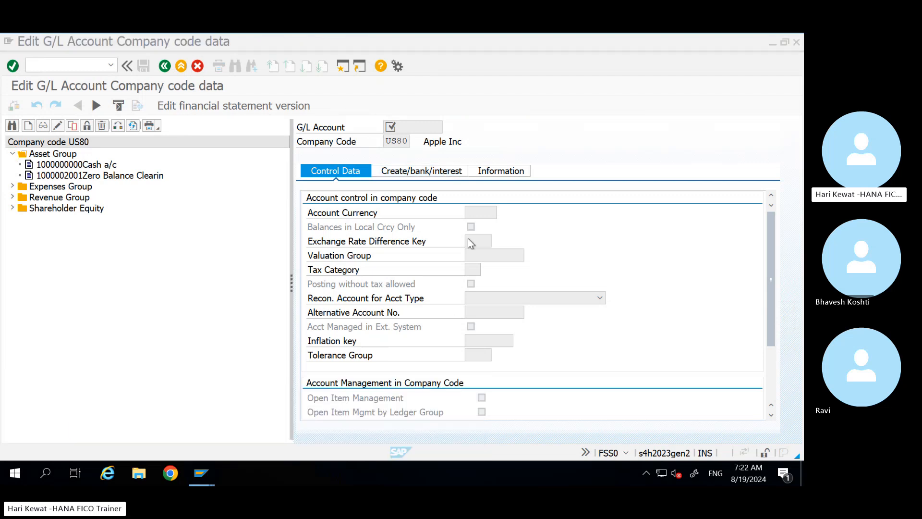
left_click(40, 62)
type("f")
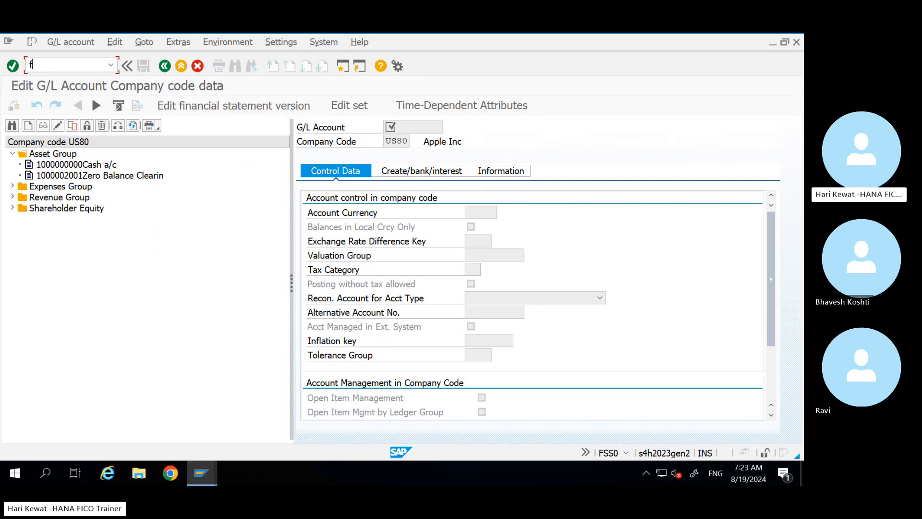
key("BackSpace")
type("/nfs00")
key("Return")
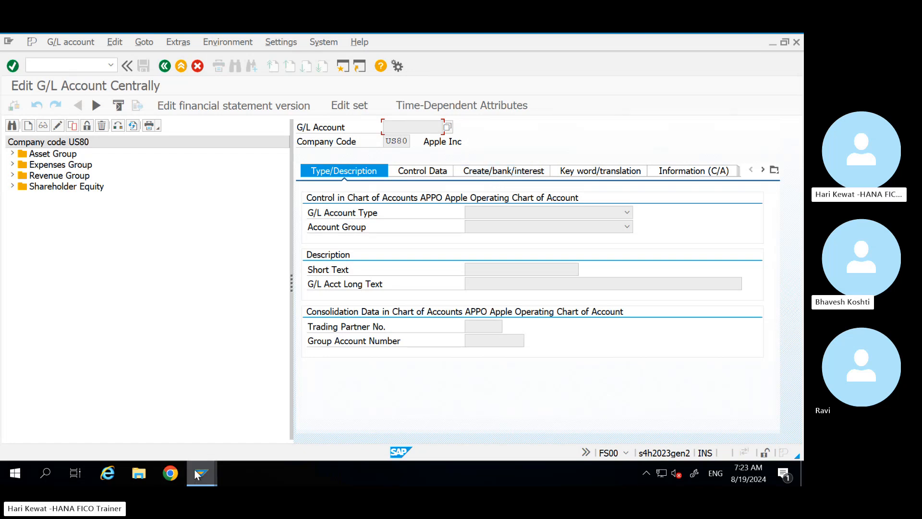
mouse_move(196, 475)
left_click(180, 433)
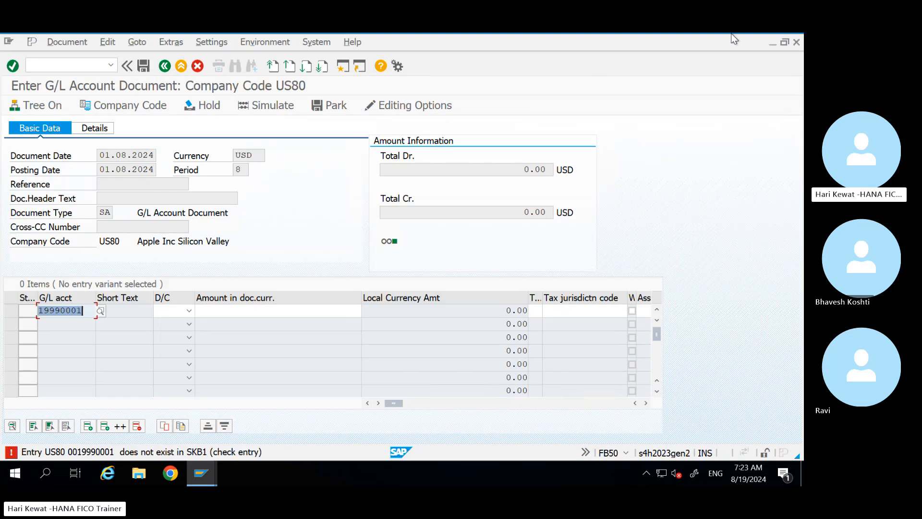
mouse_move(731, 33)
left_click(646, 42)
left_click(598, 247)
key("ctrl+c")
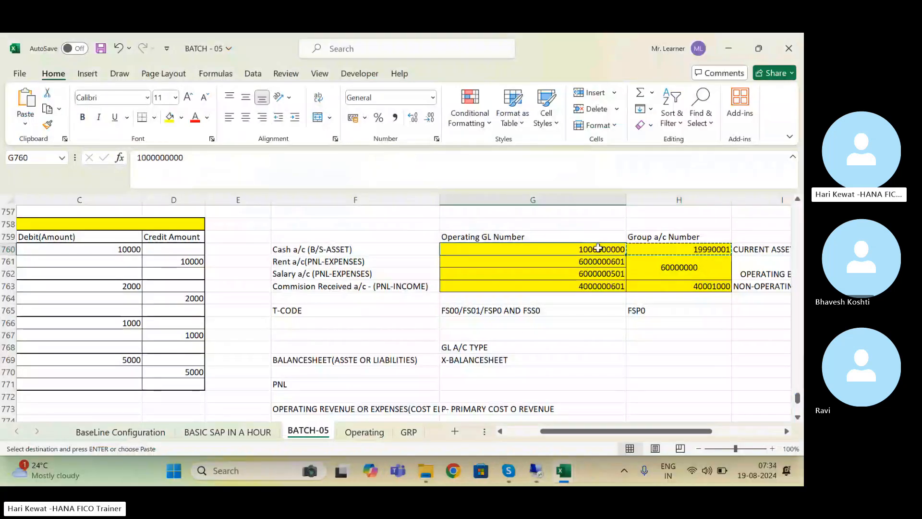
left_click(536, 472)
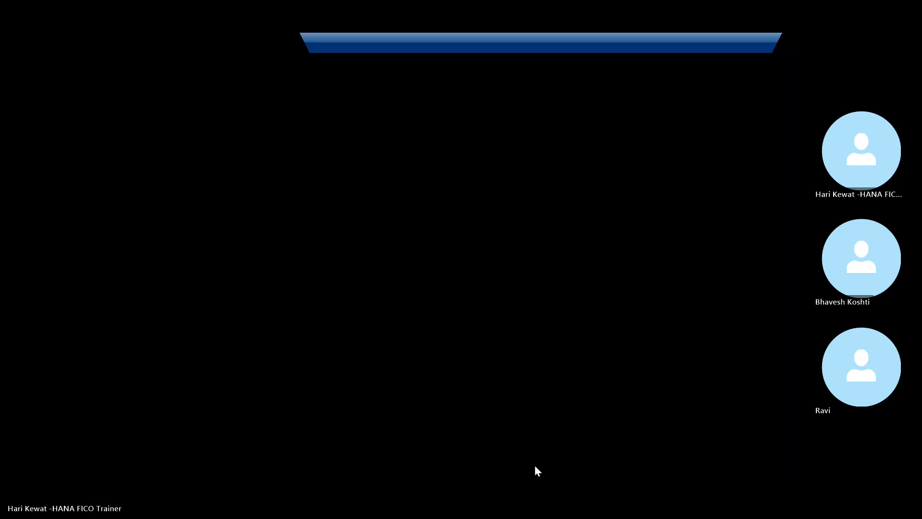
key("ctrl+v")
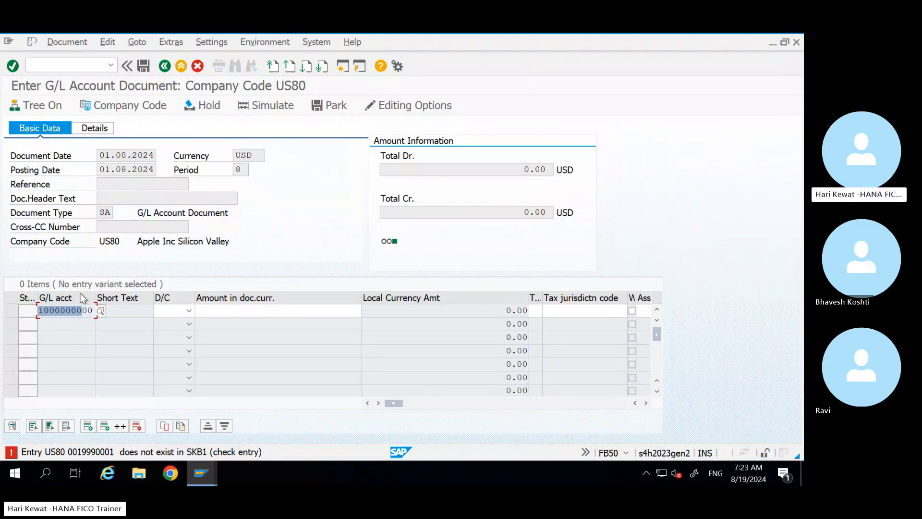
left_click(93, 310)
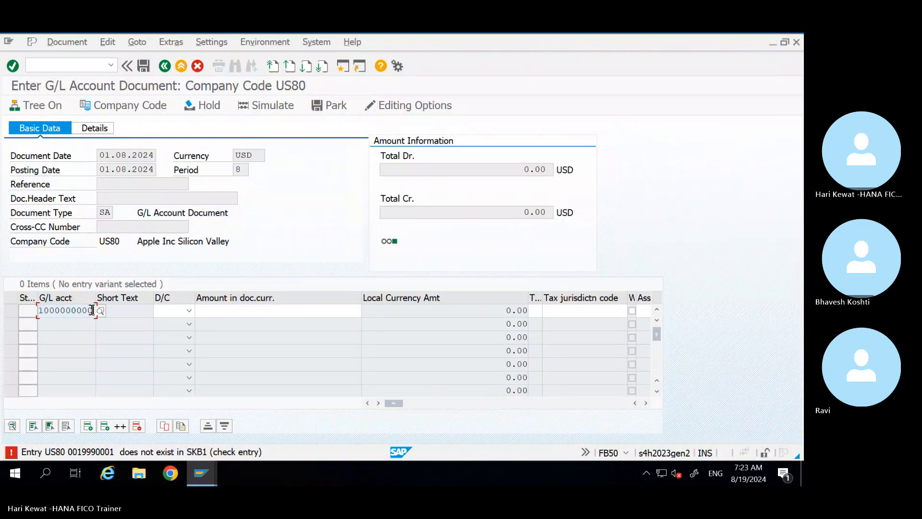
left_click(189, 312)
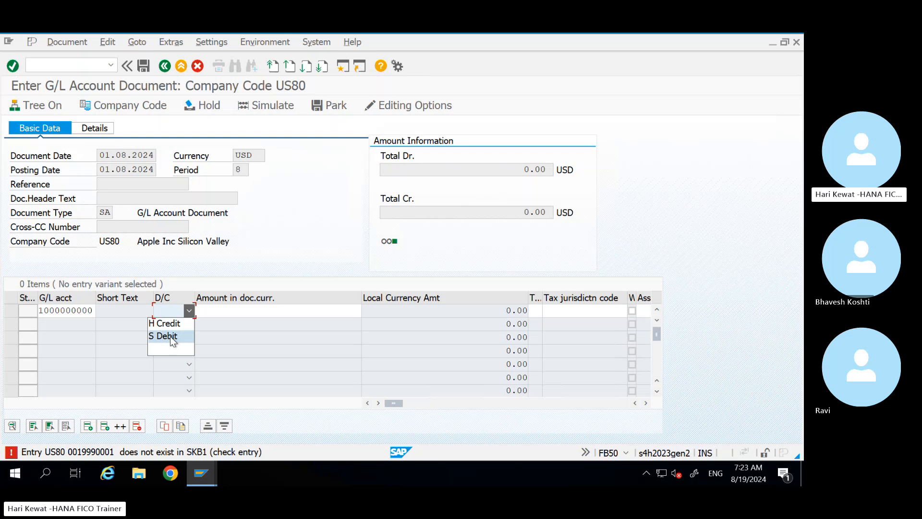
left_click(170, 336)
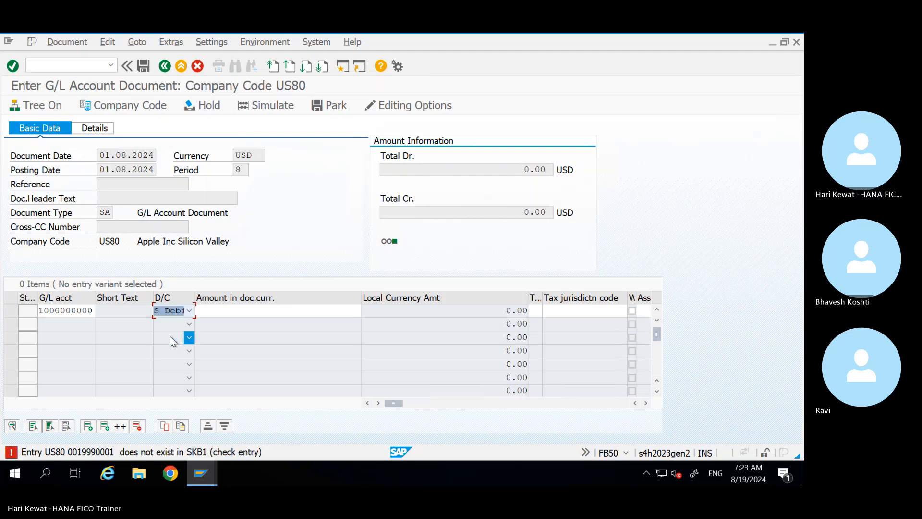
left_click(243, 310)
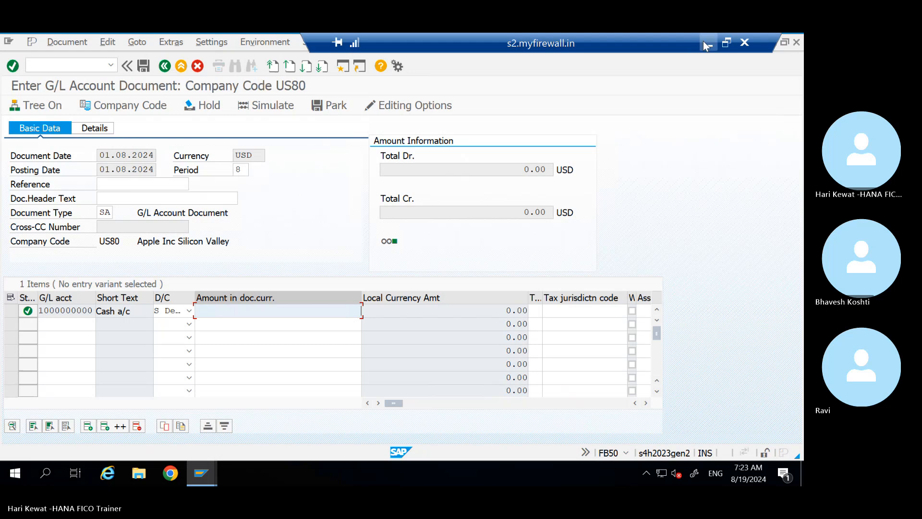
Step: Copy the 10000 amount from C760 and narrow Excel columns E and F
left_click(704, 41)
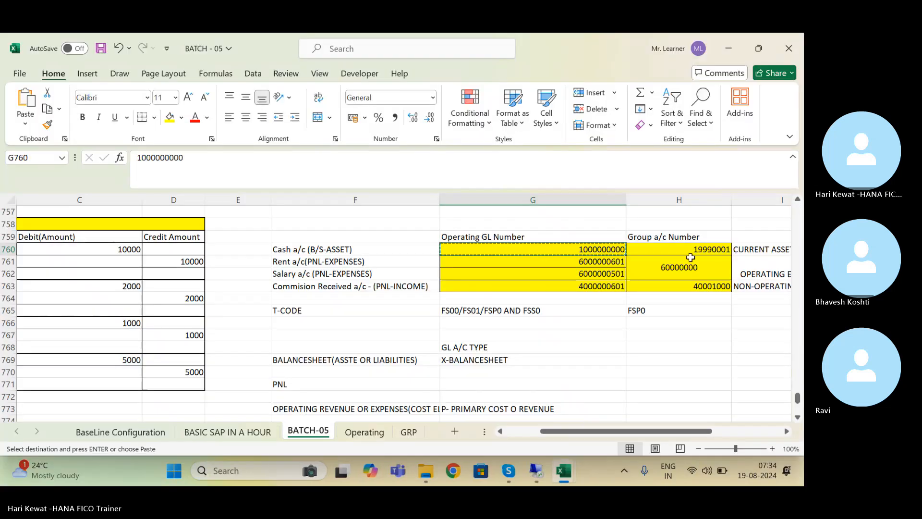
left_click(122, 251)
key("ctrl+c")
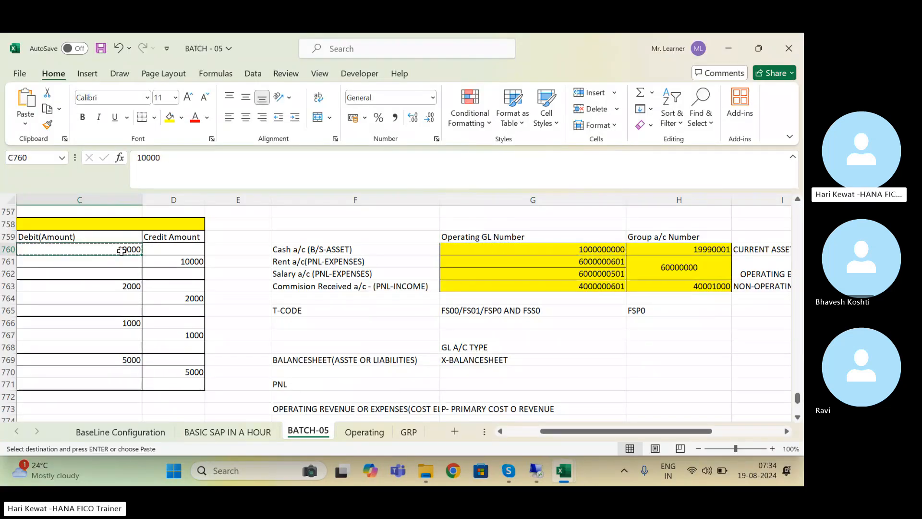
key("Left")
key("Left")
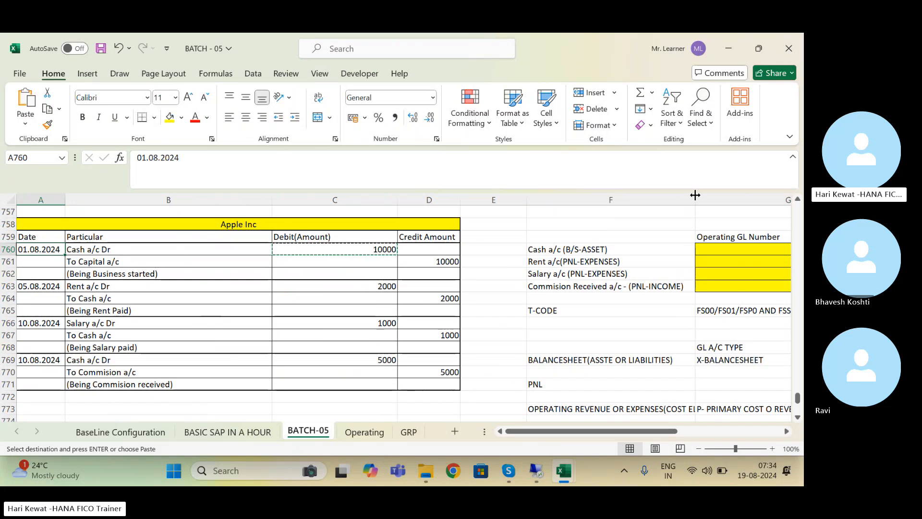
left_click_drag(527, 199, 475, 211)
left_click_drag(642, 208, 586, 208)
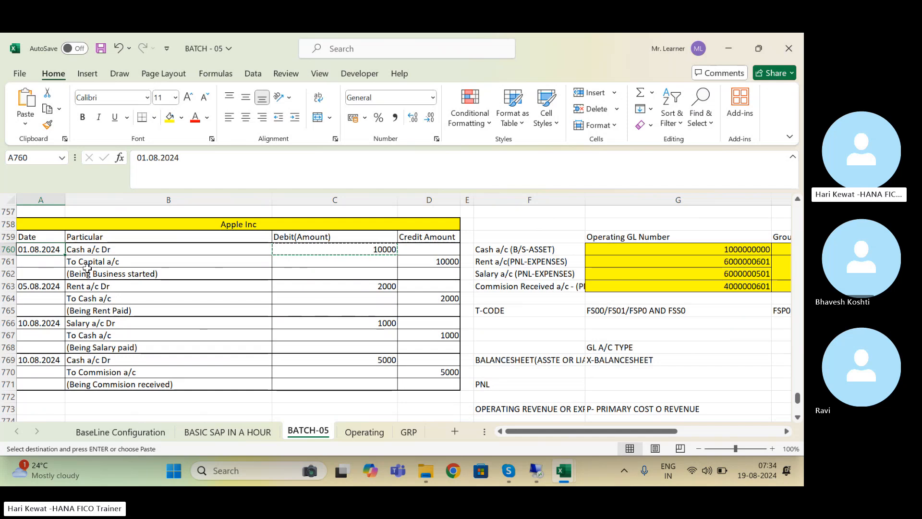
left_click(535, 468)
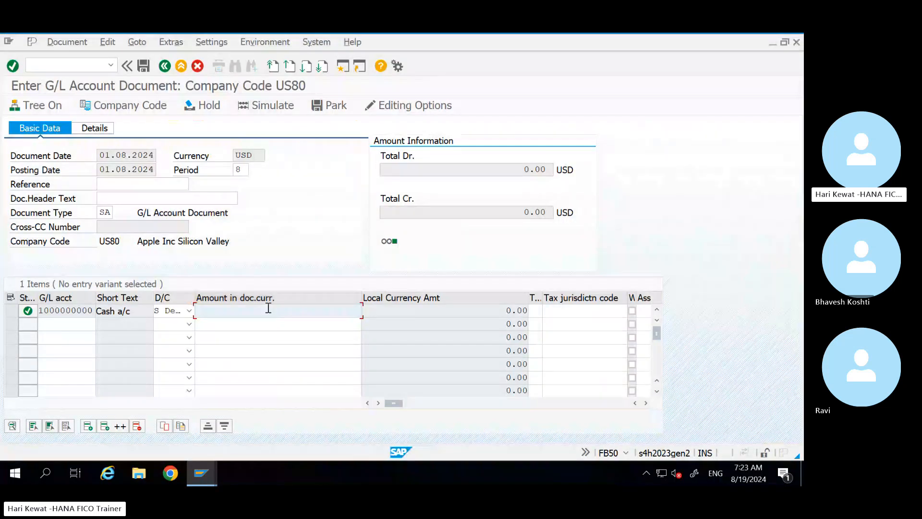
type("10000")
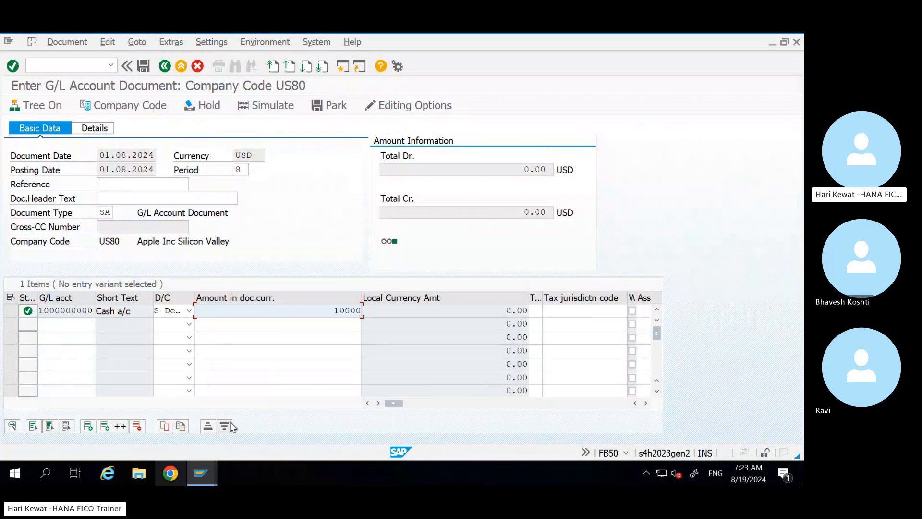
mouse_move(706, 46)
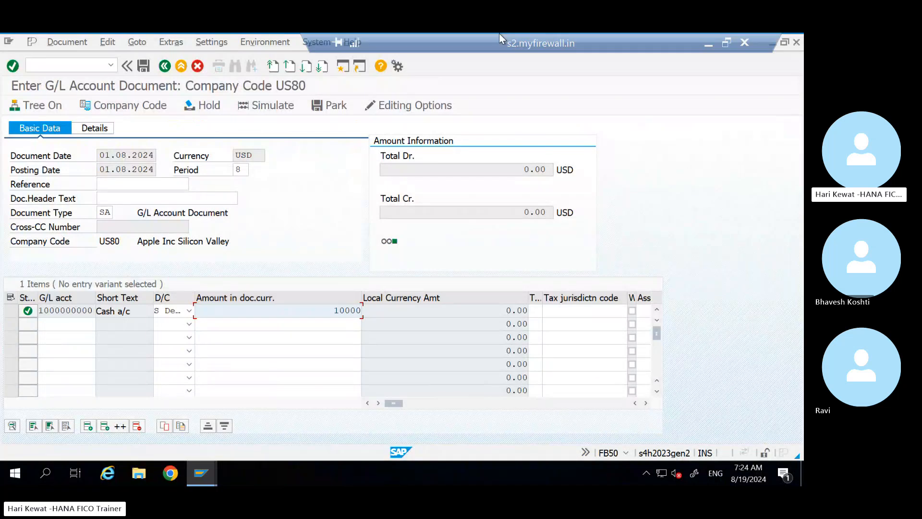
left_click(707, 46)
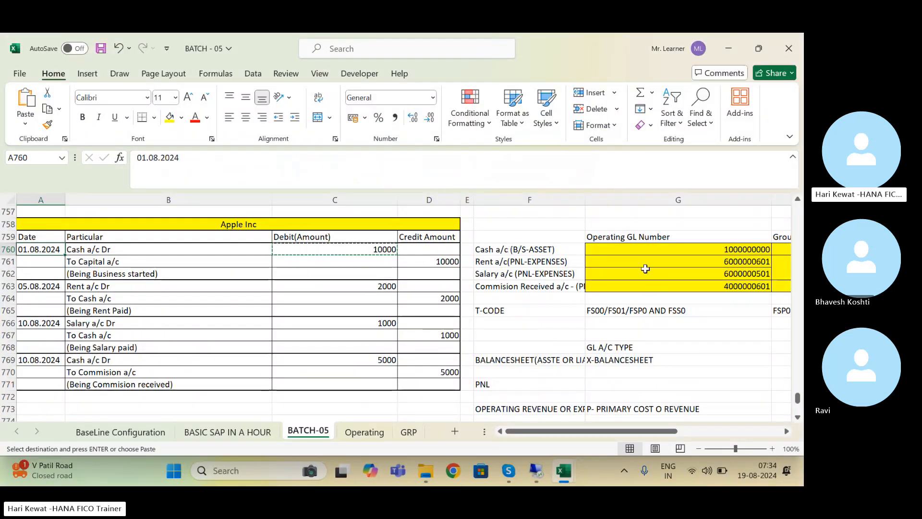
left_click(541, 276)
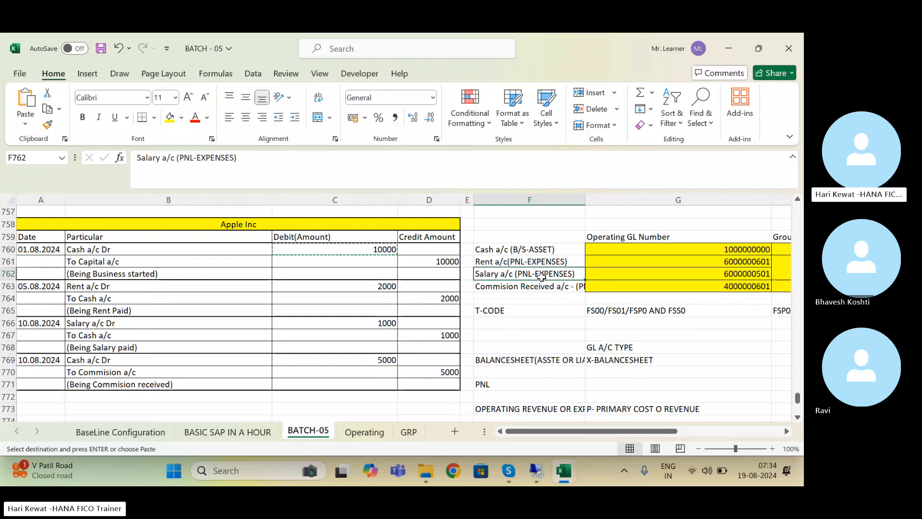
left_click(520, 299)
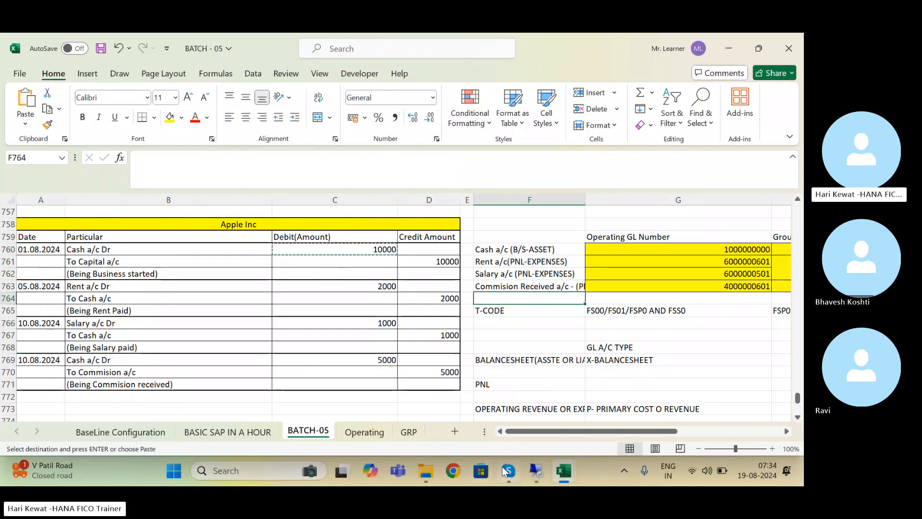
left_click(531, 470)
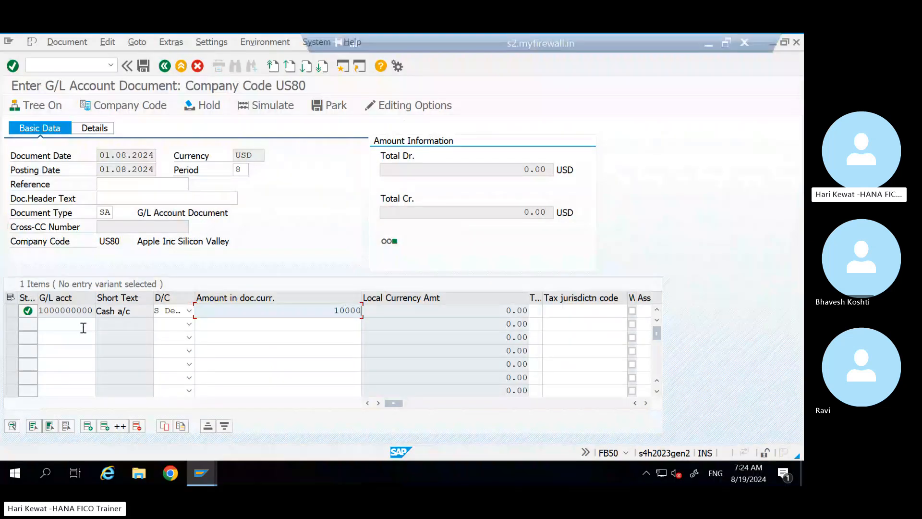
left_click(83, 328)
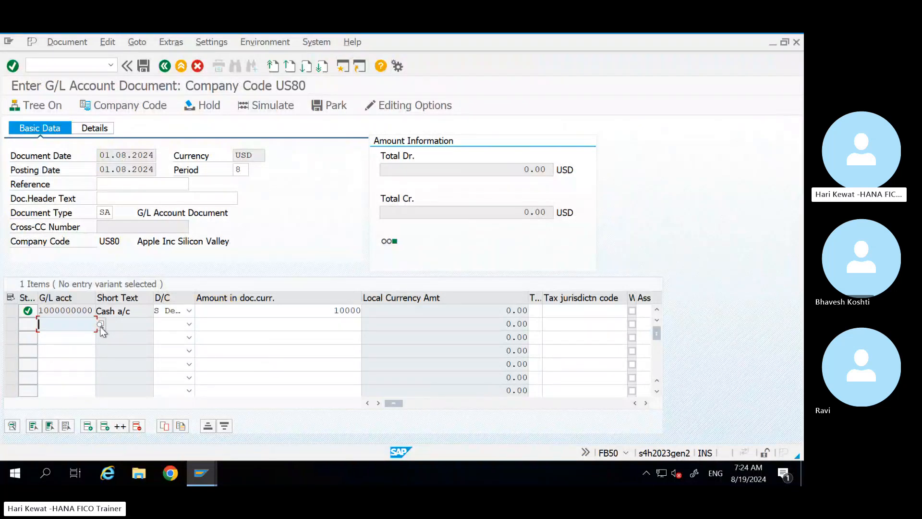
left_click(100, 325)
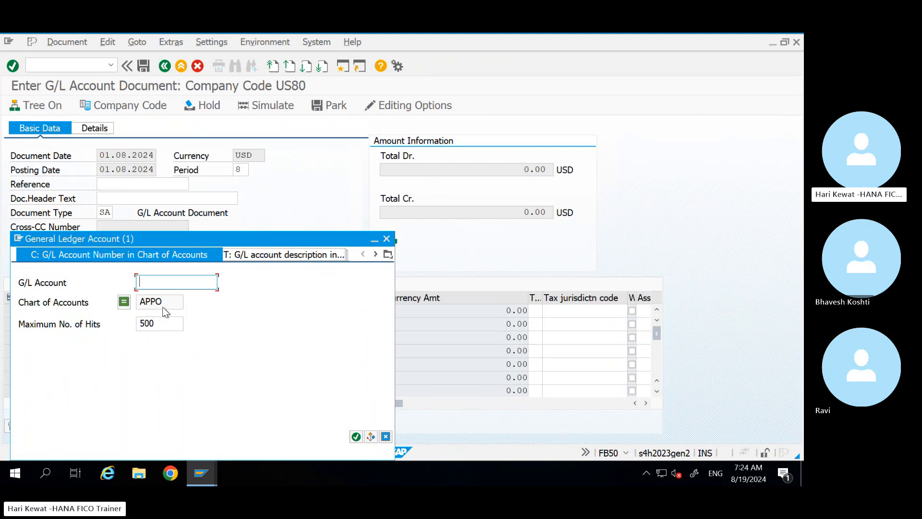
left_click_drag(164, 302, 138, 301)
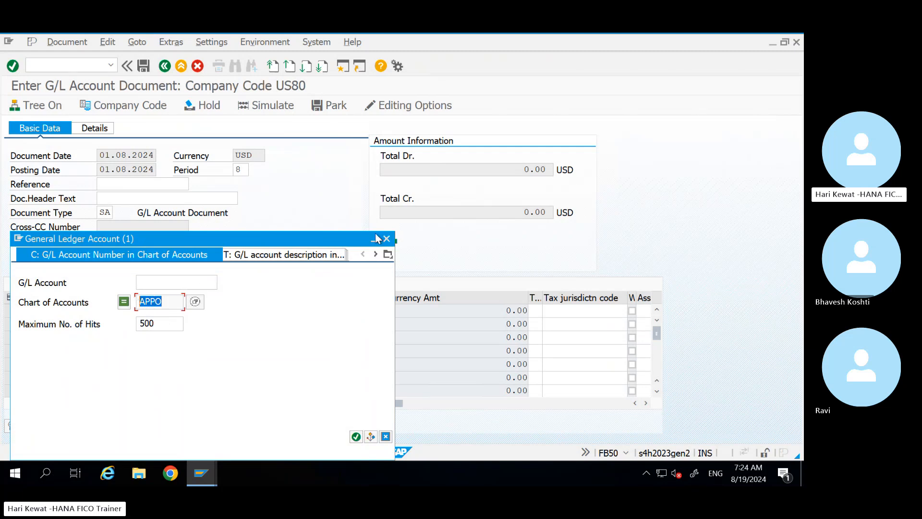
left_click(376, 254)
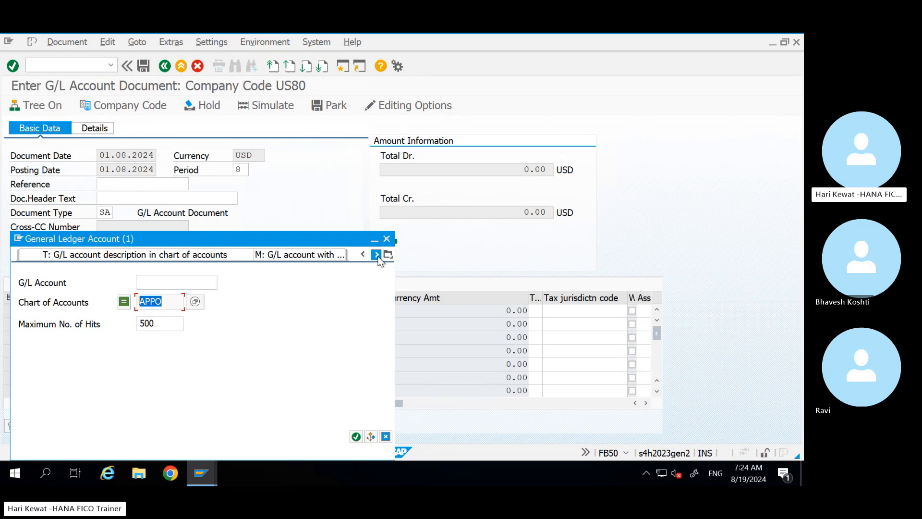
left_click(388, 255)
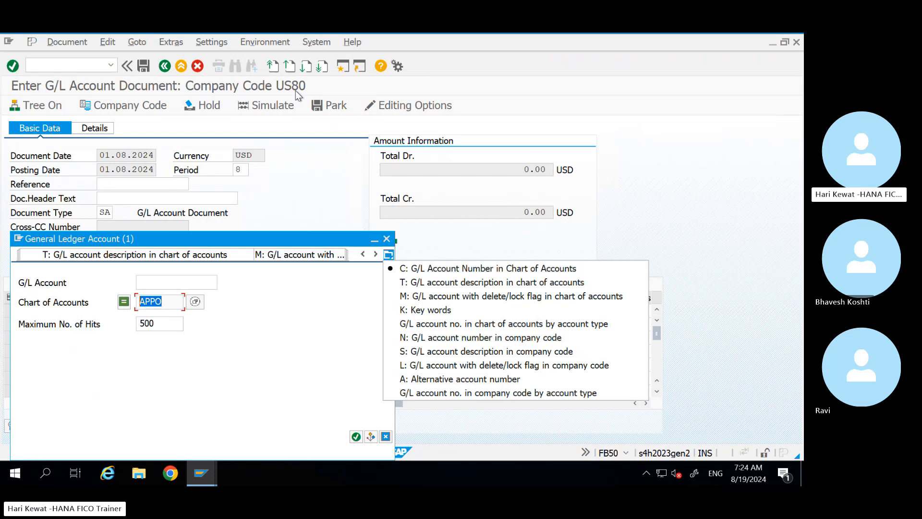
left_click(514, 338)
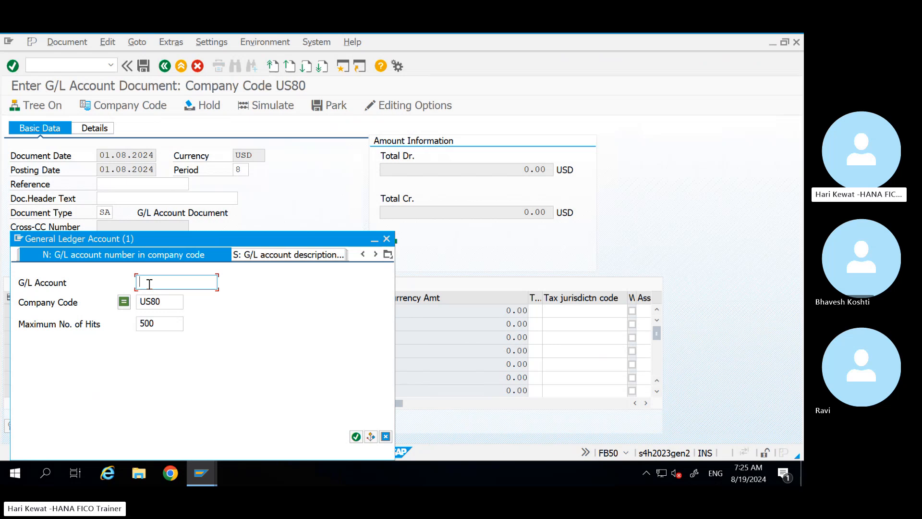
left_click(160, 303)
key("Return")
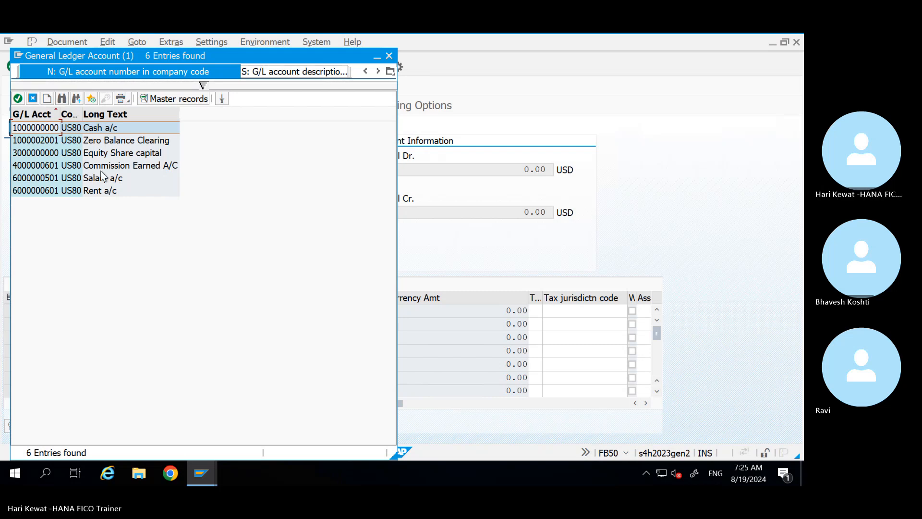
left_click(106, 153)
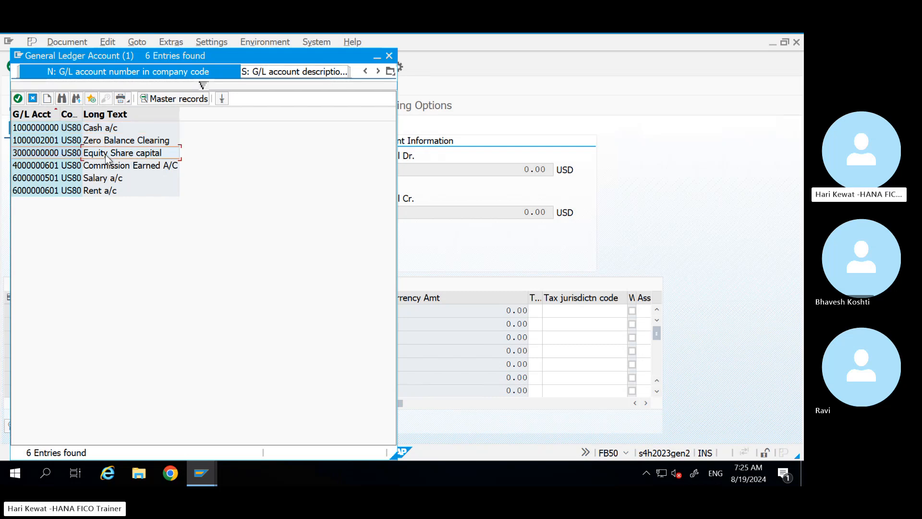
double_click(106, 154)
Step: Set line two to Credit with amount 10000 and confirm the totals
left_click(189, 324)
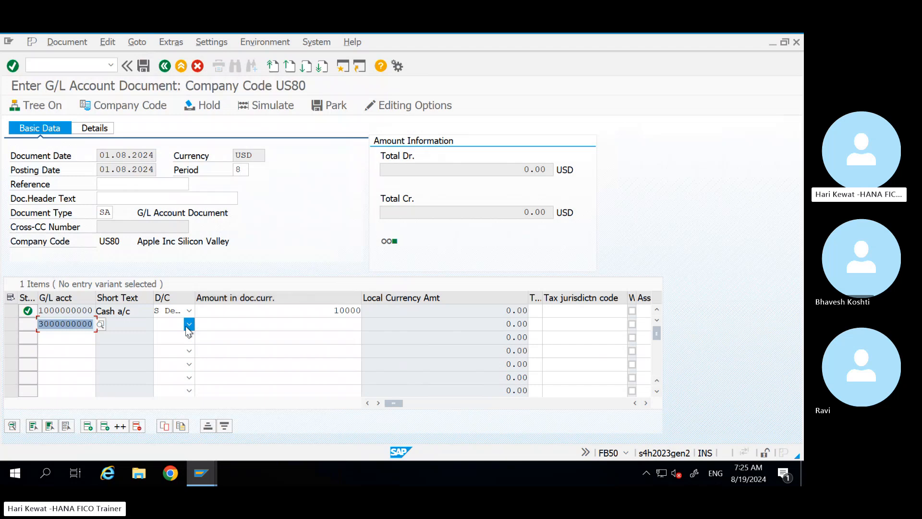
left_click(172, 337)
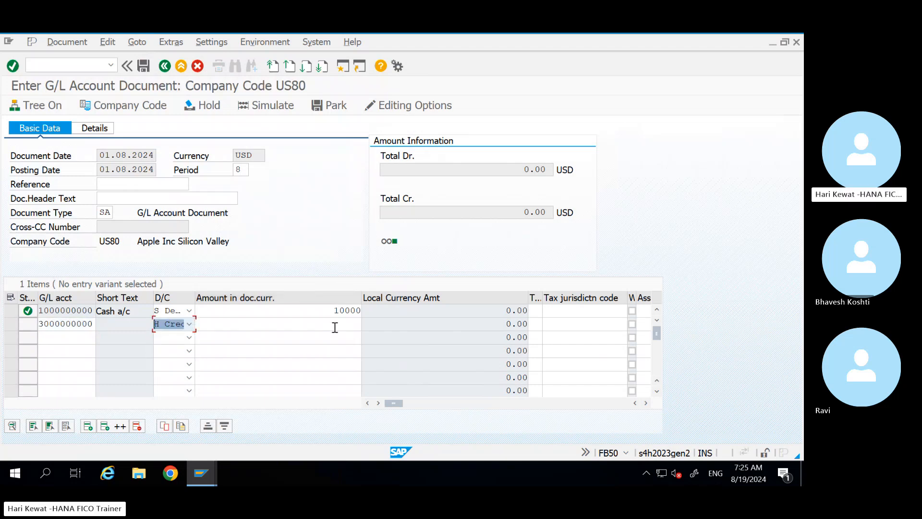
left_click(334, 327)
type("10000")
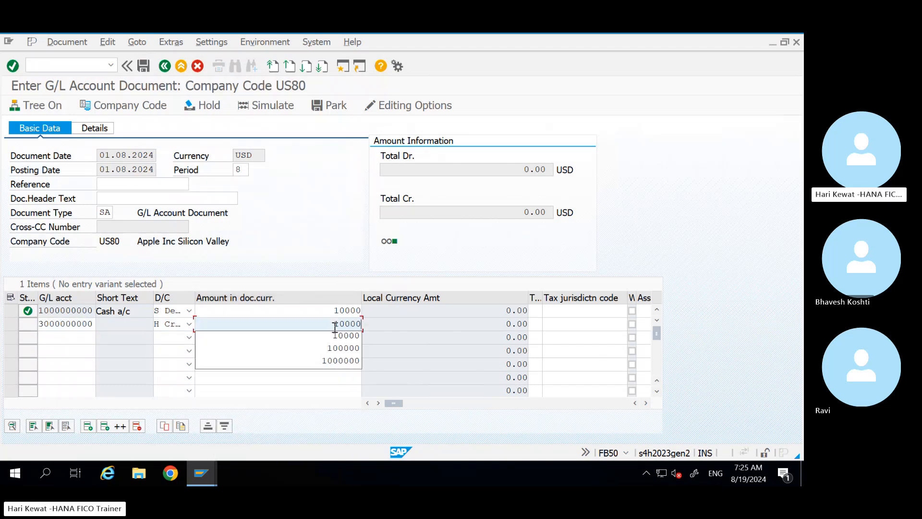
key("Return")
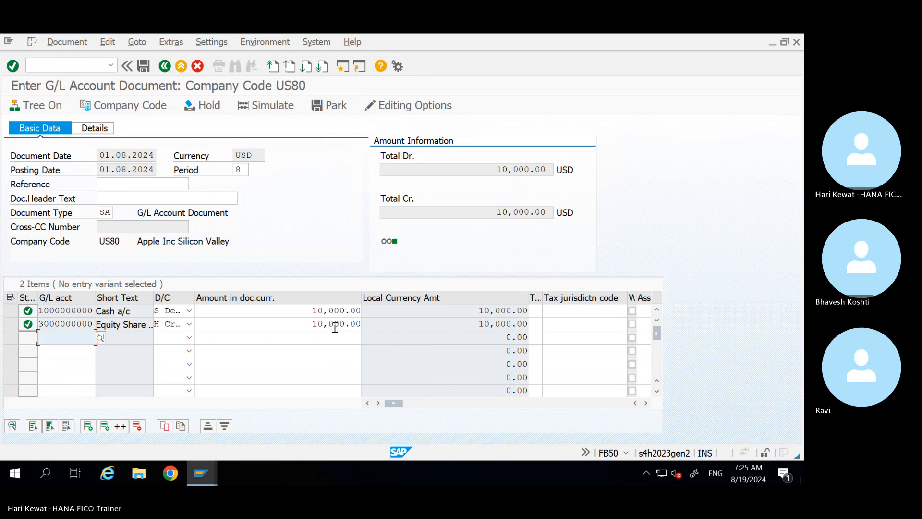
left_click(267, 319)
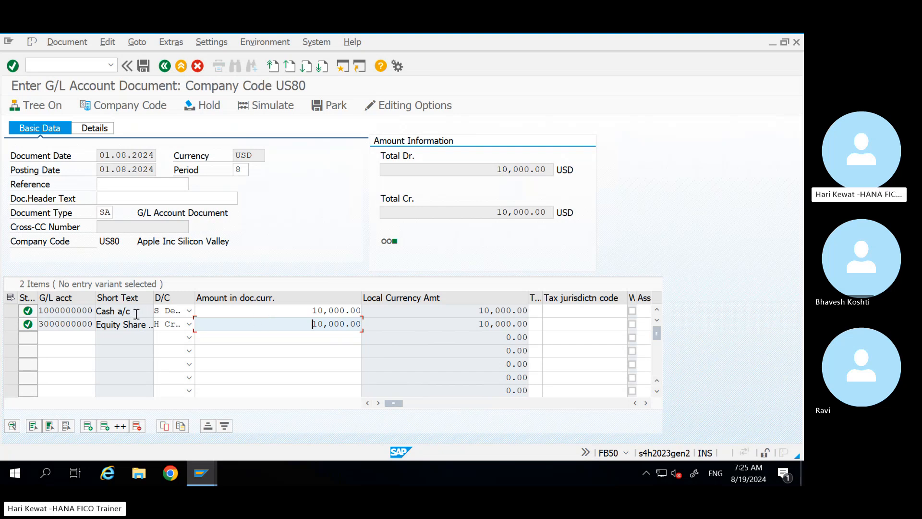
Step: Review the Cash line and line two's assignment fields such as cost center and Order
left_click_drag(135, 311, 94, 311)
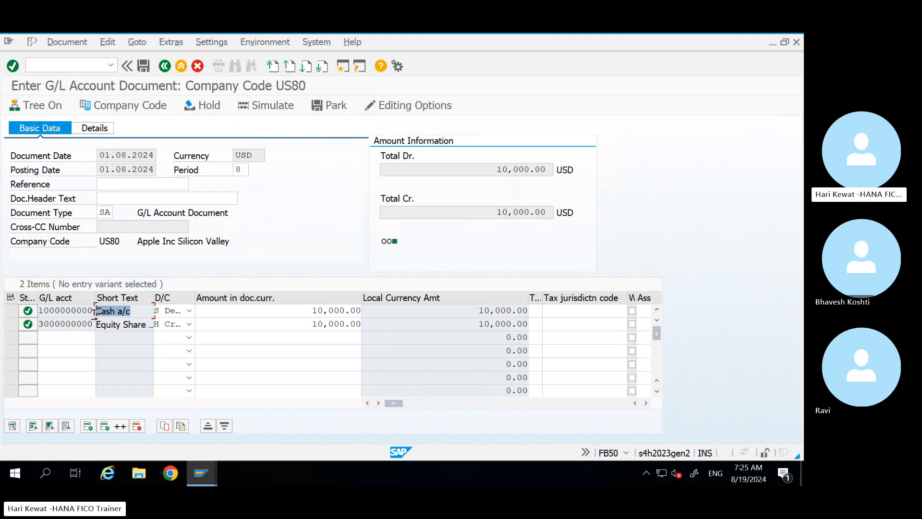
left_click(305, 314)
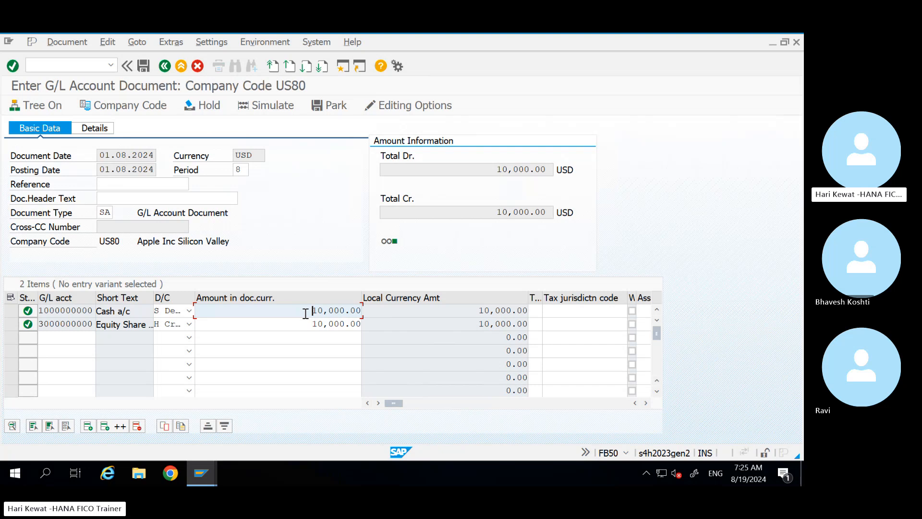
key("Tab")
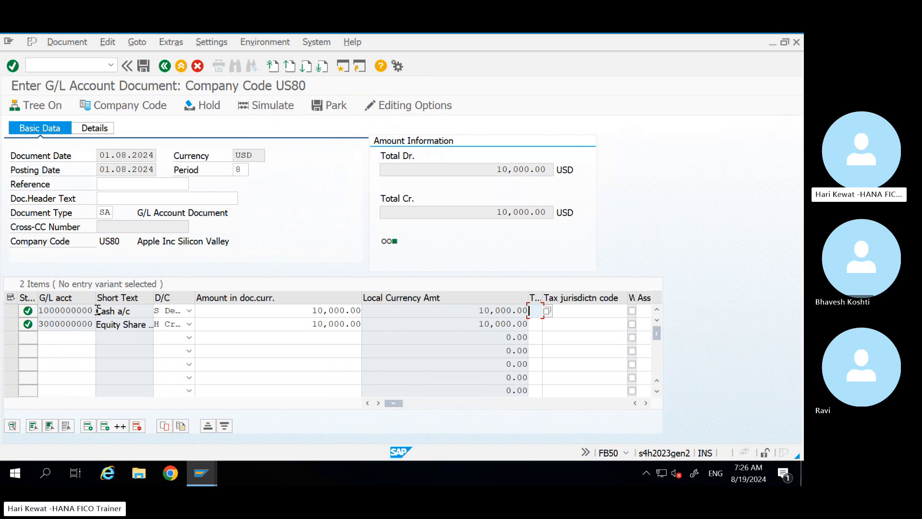
key("Tab")
key("Tab")
key("Tab")
key("Tab")
key("Tab")
key("Tab")
key("Tab")
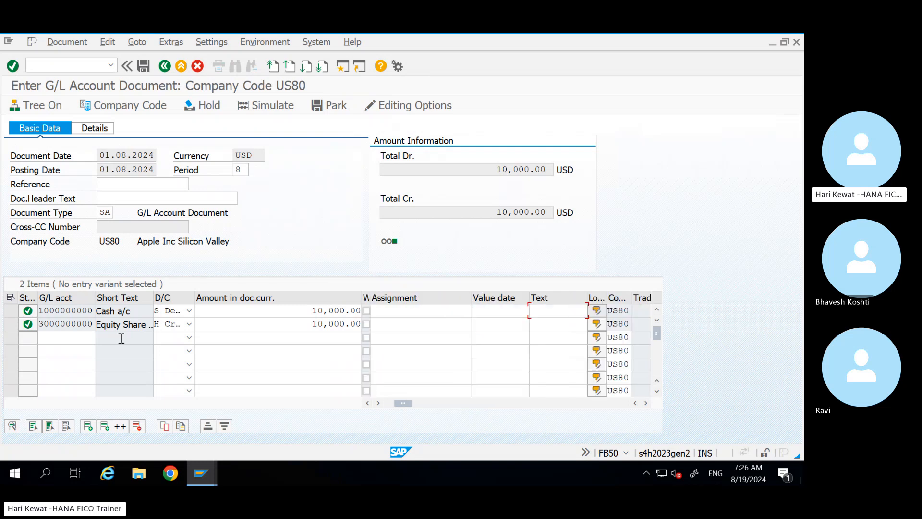
key("Tab")
key("Tab")
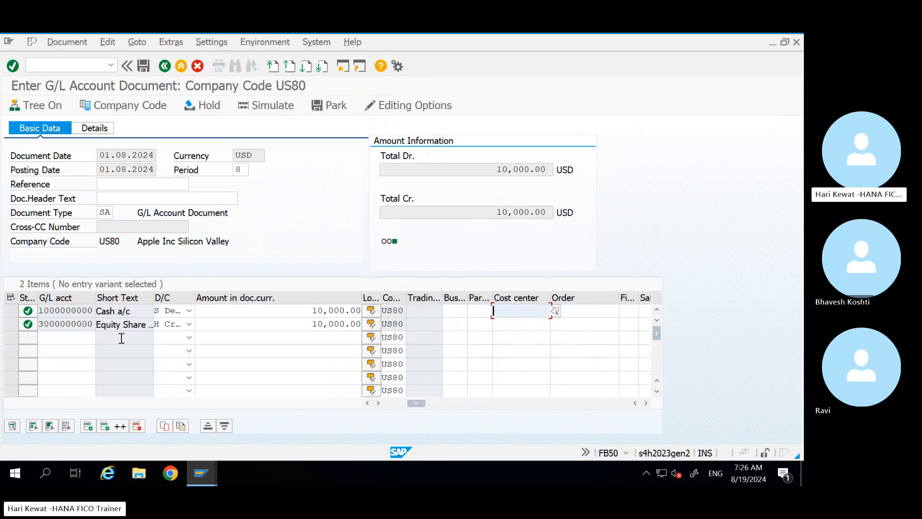
left_click(495, 313)
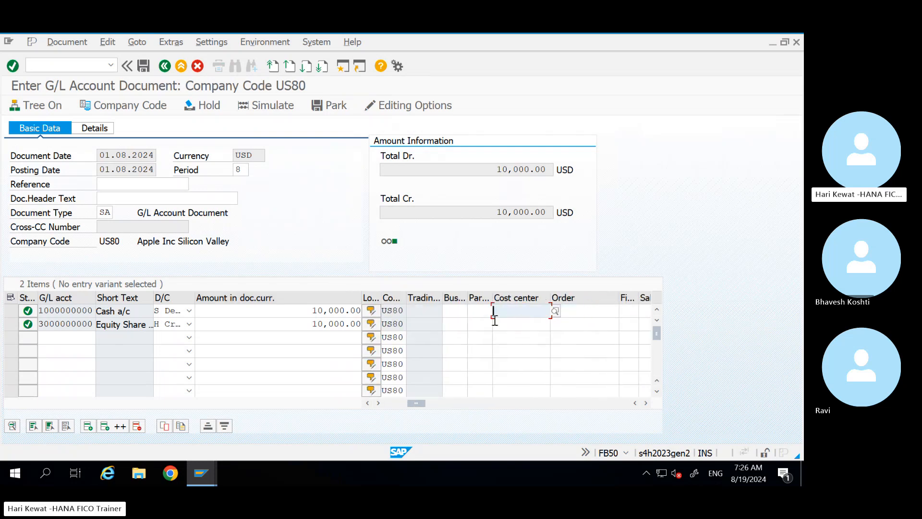
left_click(519, 323)
key("Tab")
key("Tab")
key("Tab")
key("Tab")
key("Tab")
key("Tab")
key("Tab")
key("Tab")
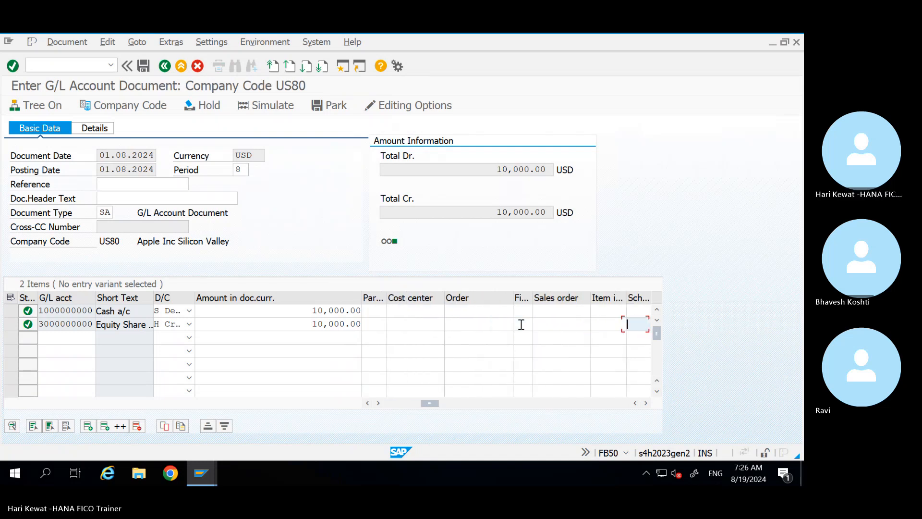
key("Tab")
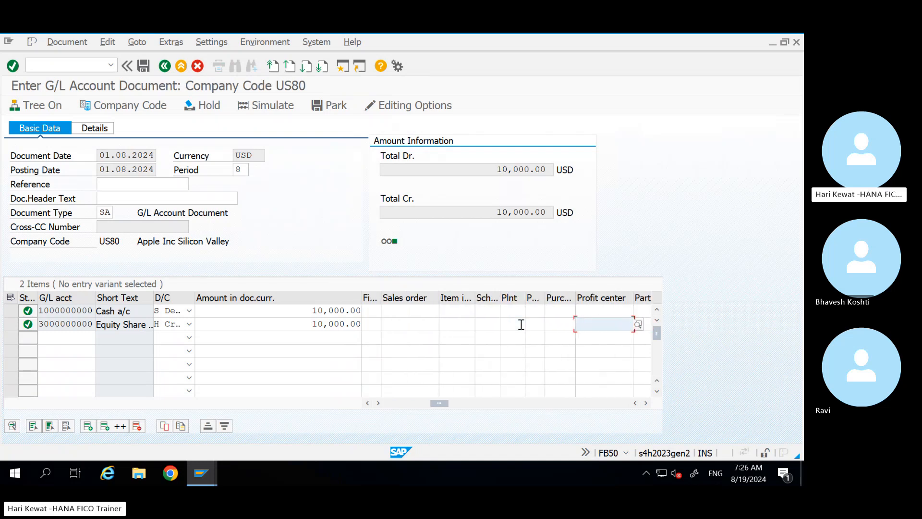
left_click(611, 308)
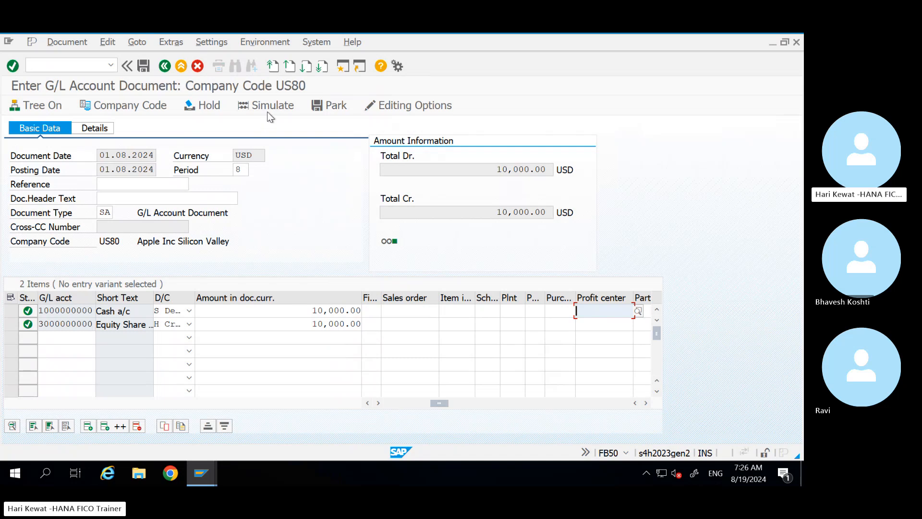
Step: Open the Document menu for the balanced US80 Cash/Equity Share capital 10,000.00 USD entry
left_click(71, 41)
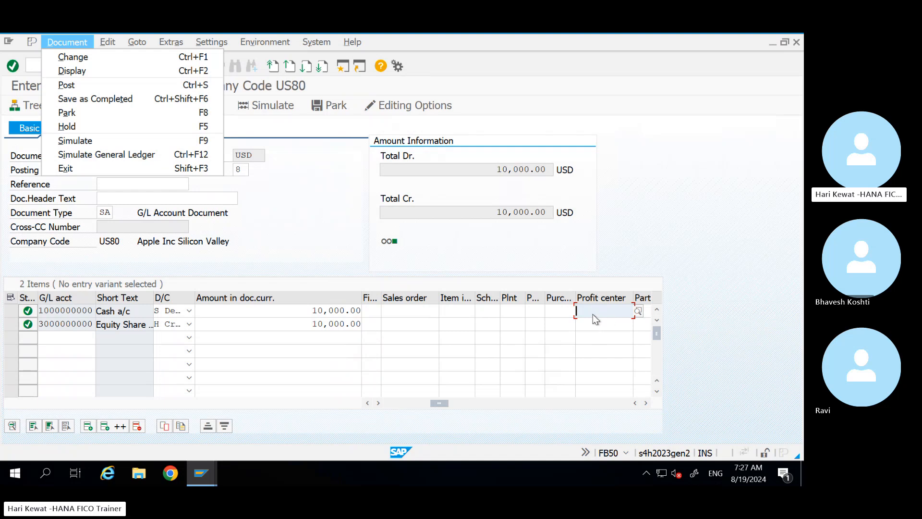
left_click(82, 141)
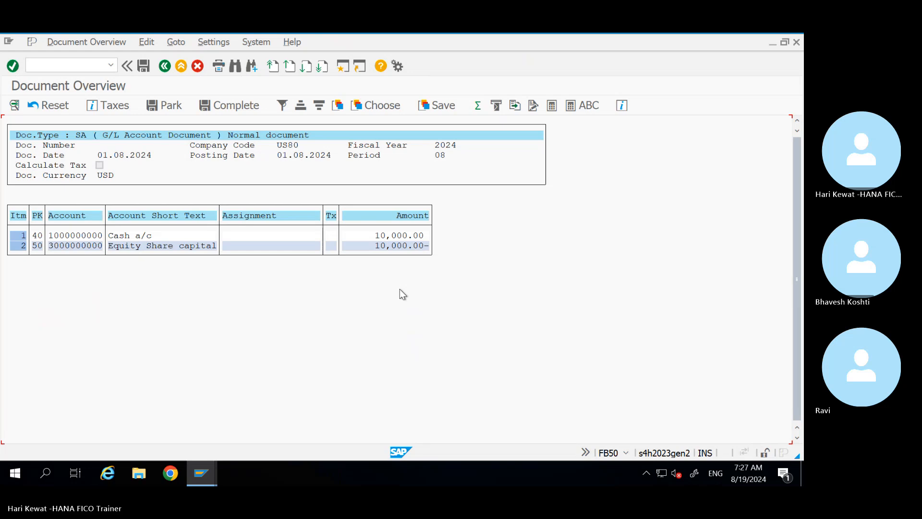
left_click(165, 66)
key("Return")
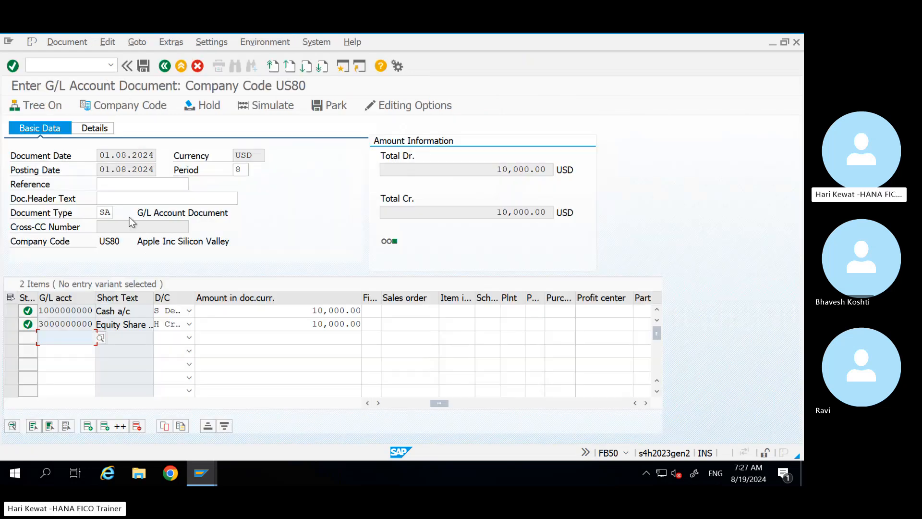
left_click(64, 42)
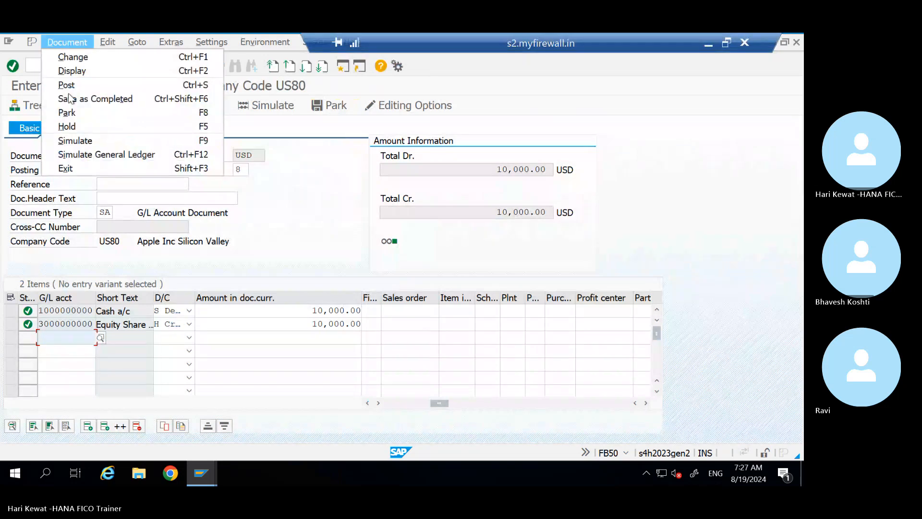
Step: Simulate the general ledger postings and select the Equity Share capital line's Profit Center cell
left_click(102, 155)
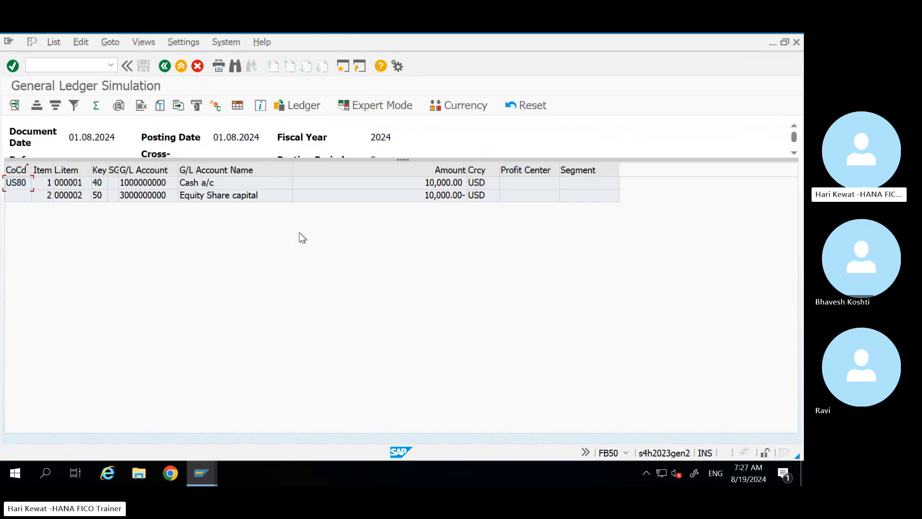
left_click(525, 194)
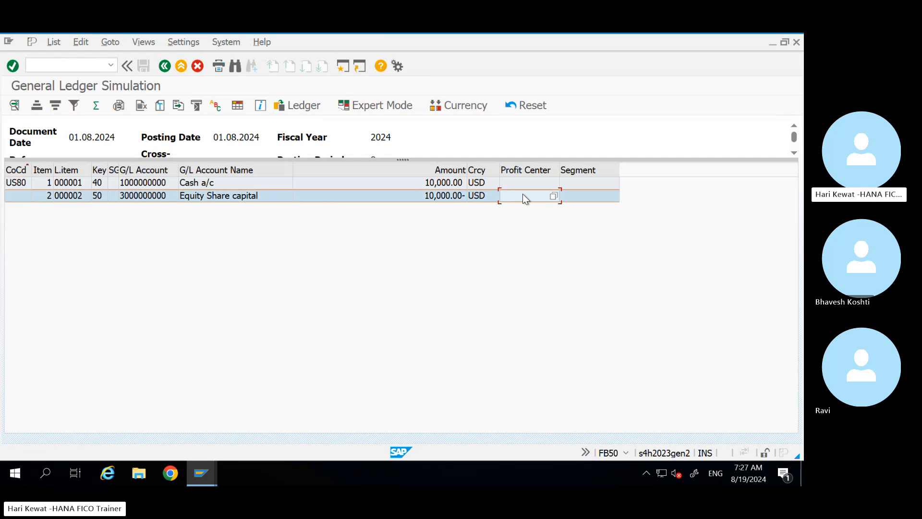
left_click(377, 107)
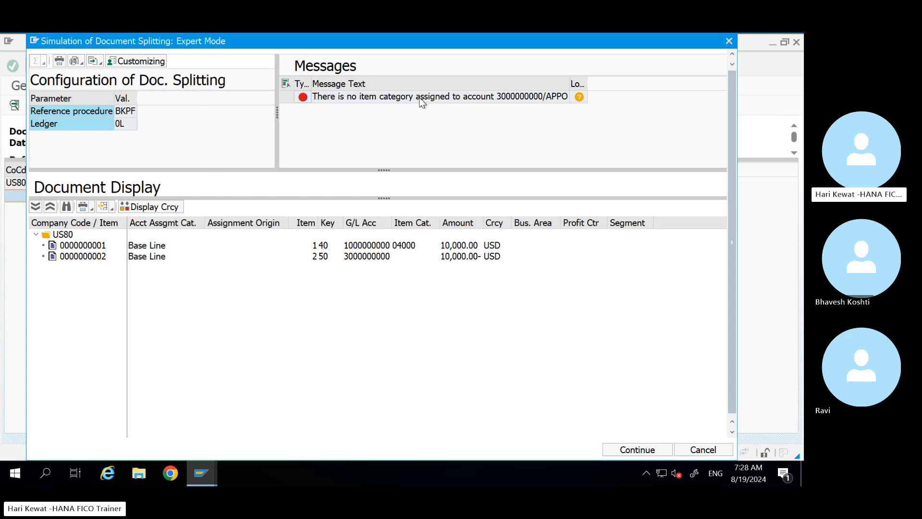
left_click(516, 97)
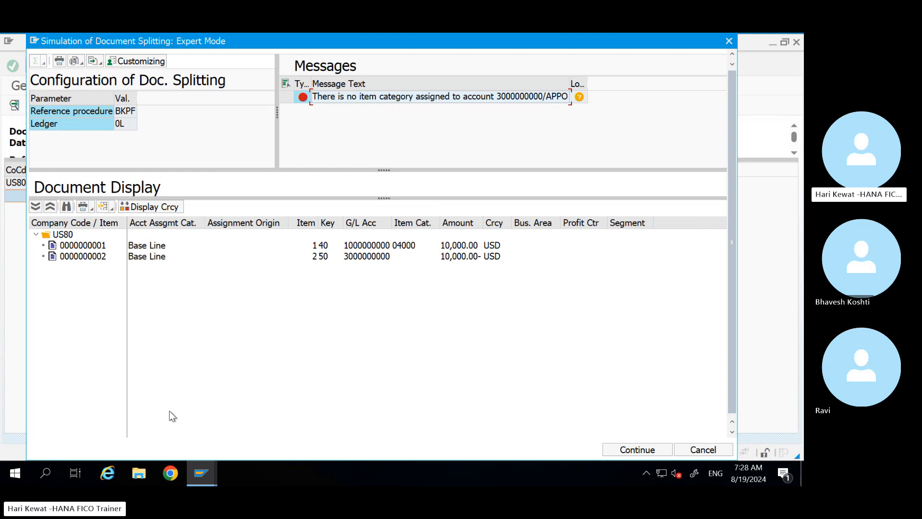
left_click(202, 473)
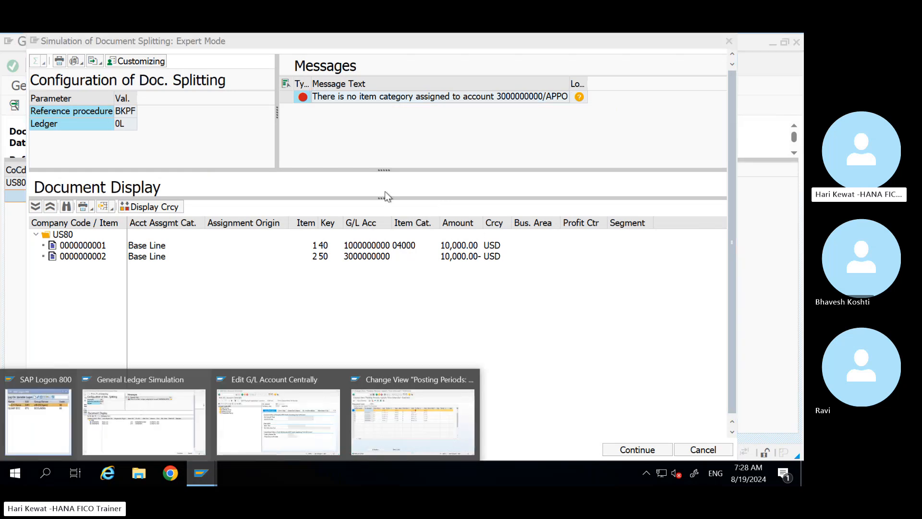
left_click(415, 142)
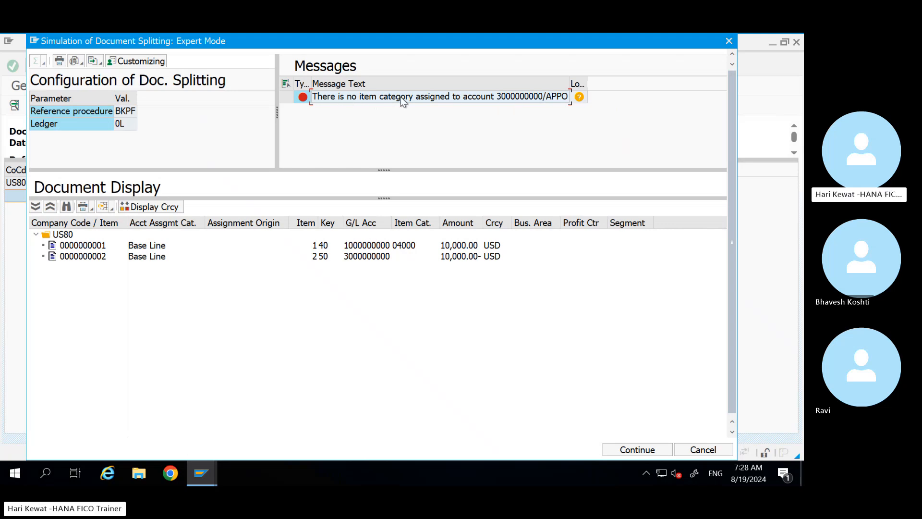
left_click(201, 463)
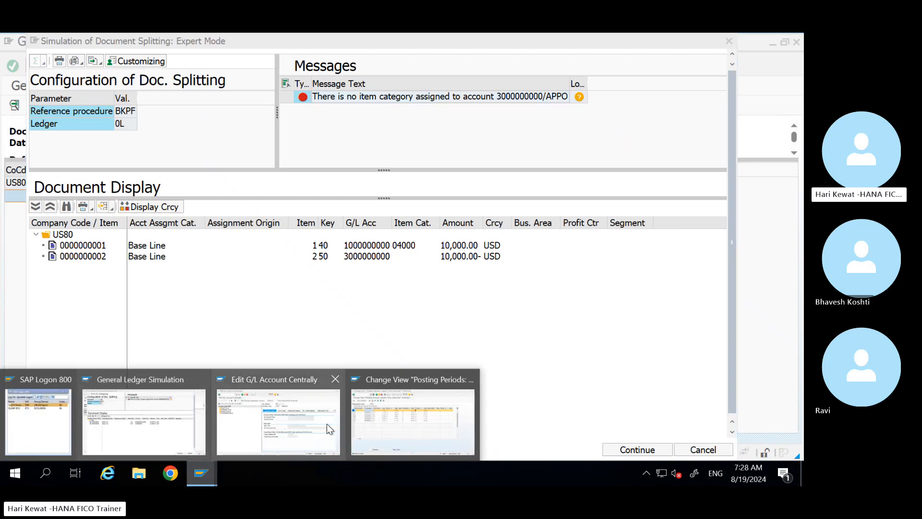
left_click(308, 426)
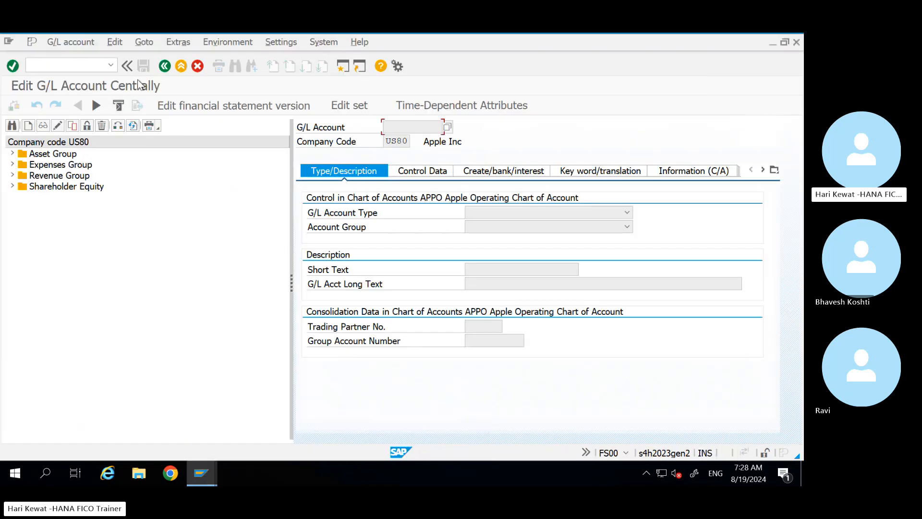
Step: Via /nspro, run Check Item Category under General Ledger Accounting > Business Transactions > Document Splitting
left_click(79, 60)
type("/nsp")
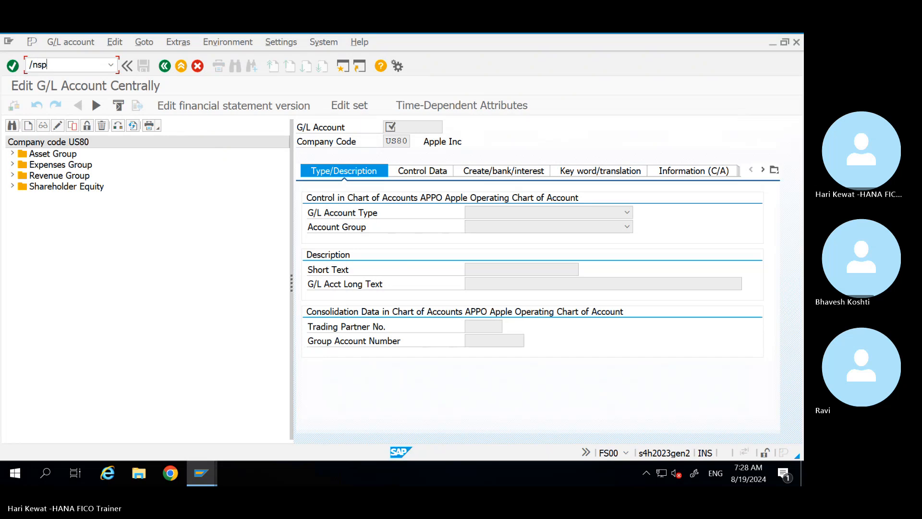
type("ro")
key("Return")
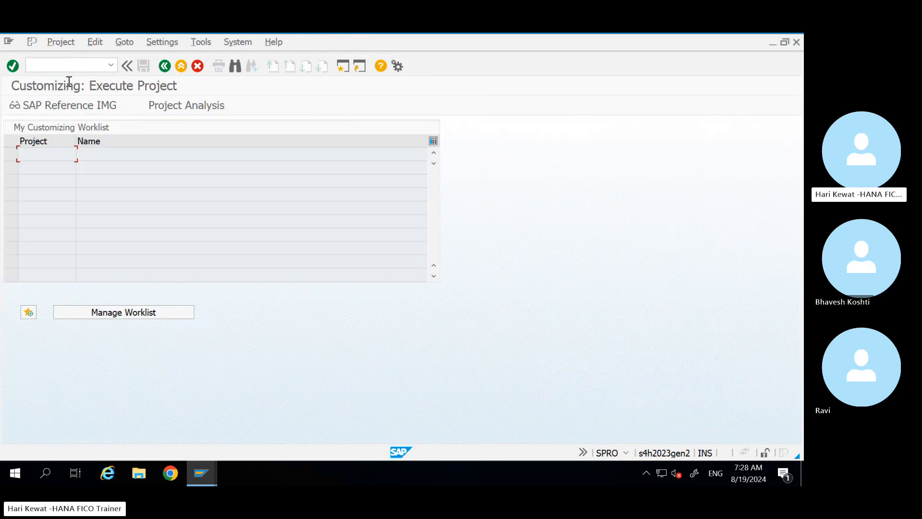
left_click(67, 105)
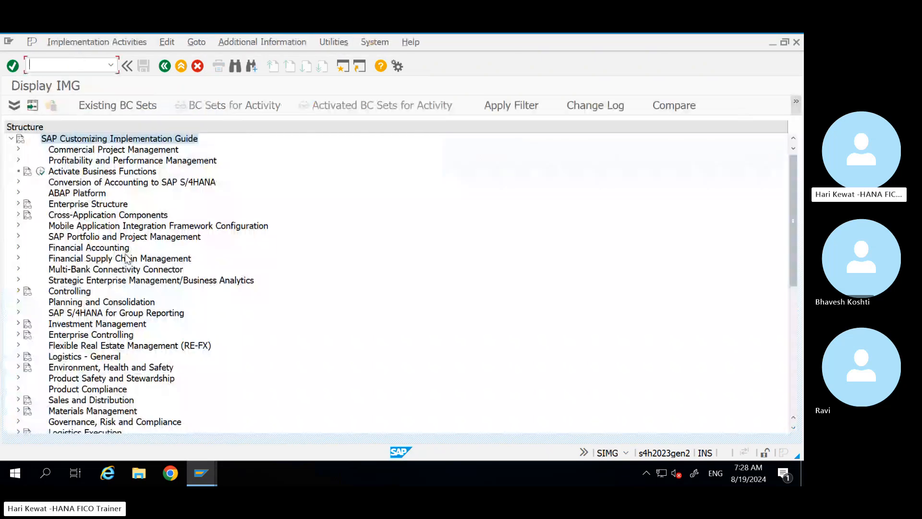
left_click(18, 246)
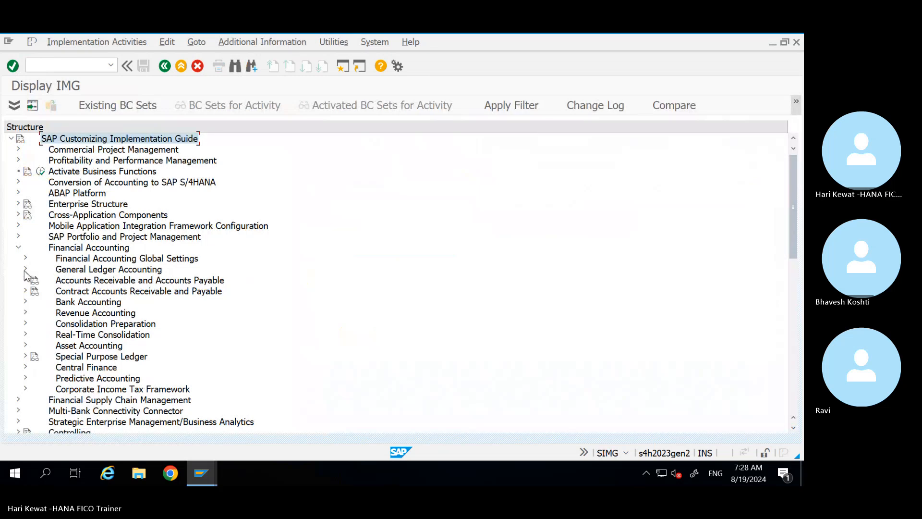
left_click(24, 270)
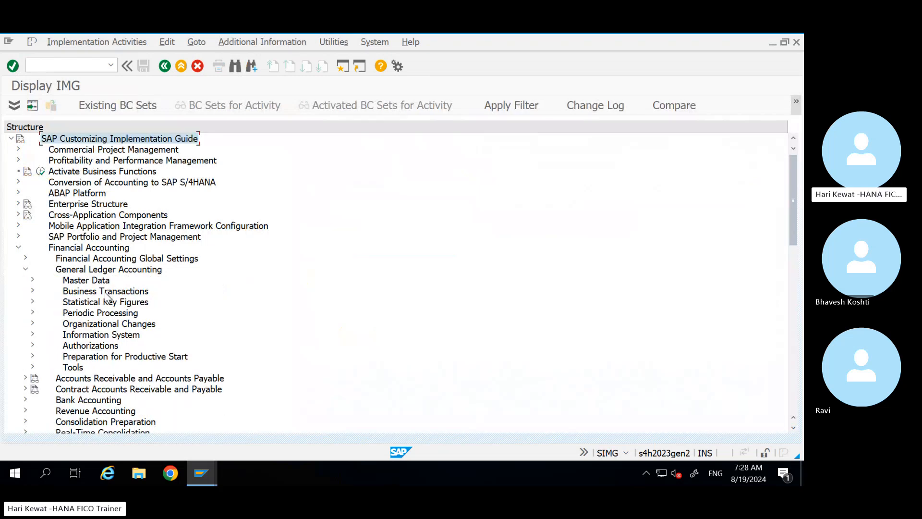
left_click(32, 291)
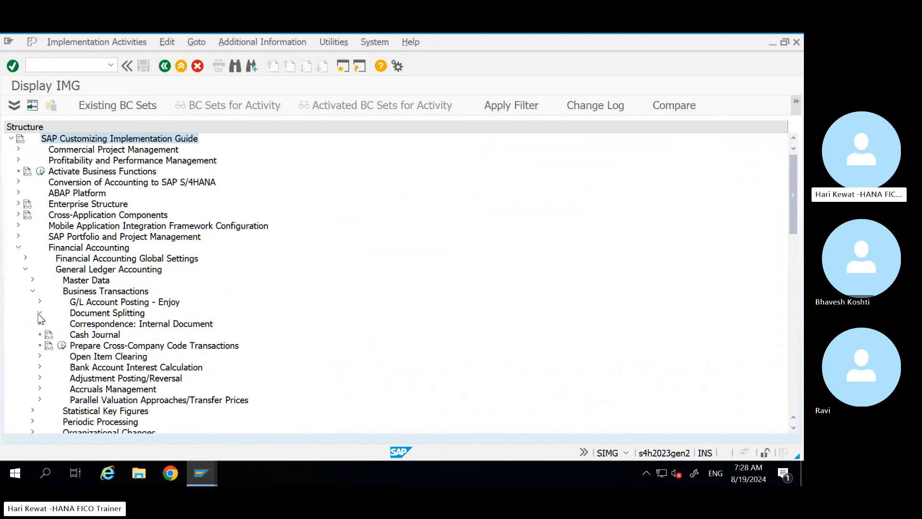
left_click(39, 315)
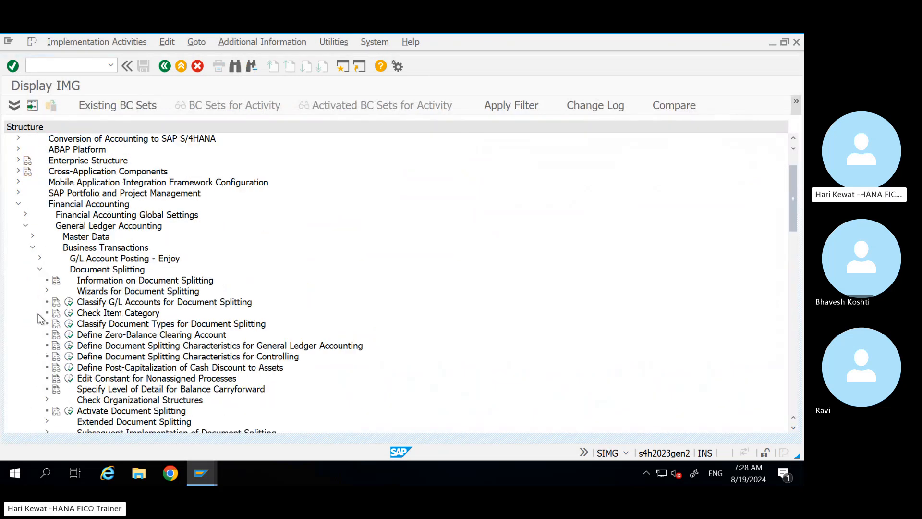
left_click(108, 314)
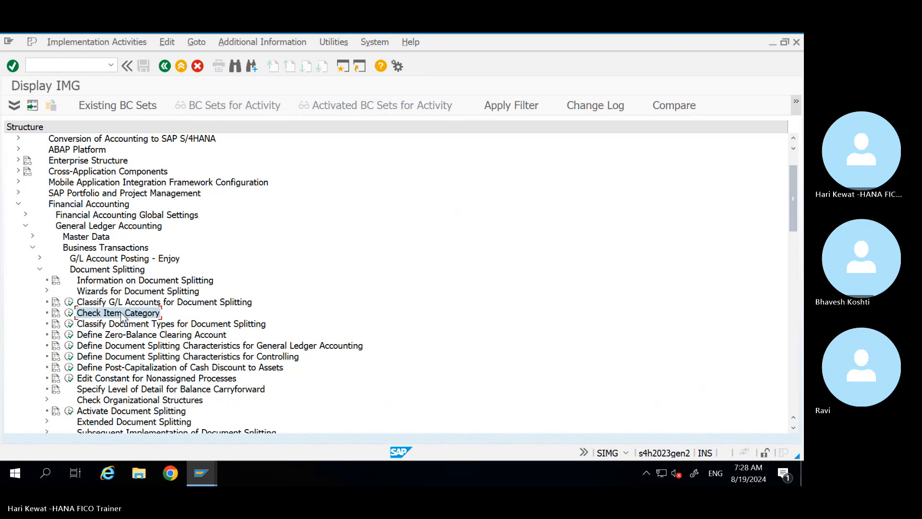
left_click(70, 314)
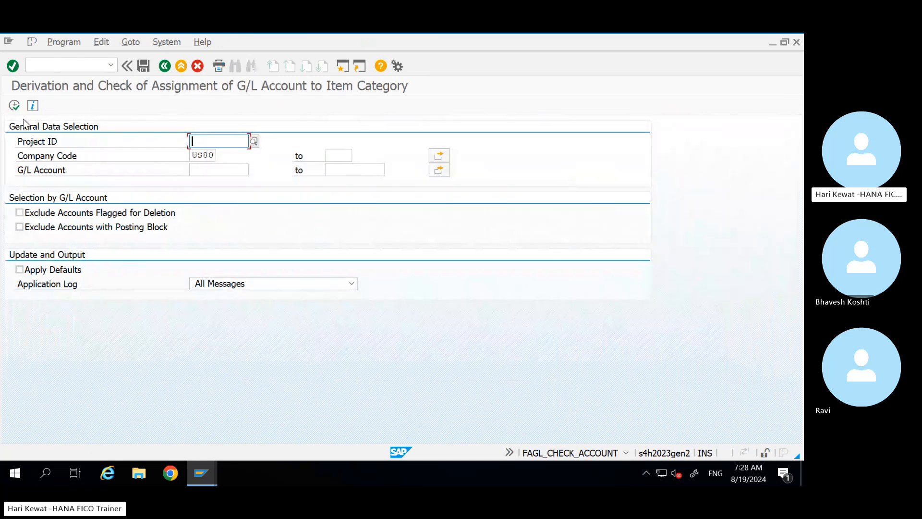
left_click(16, 107)
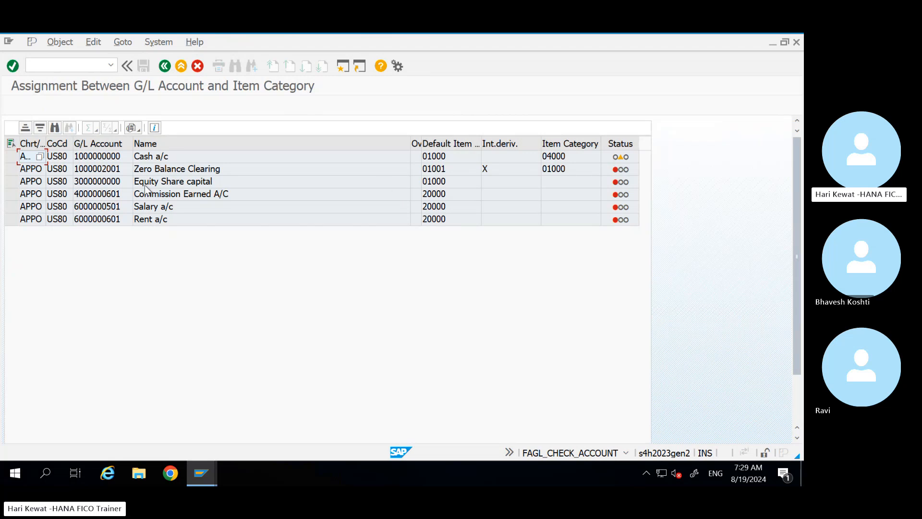
left_click(108, 184)
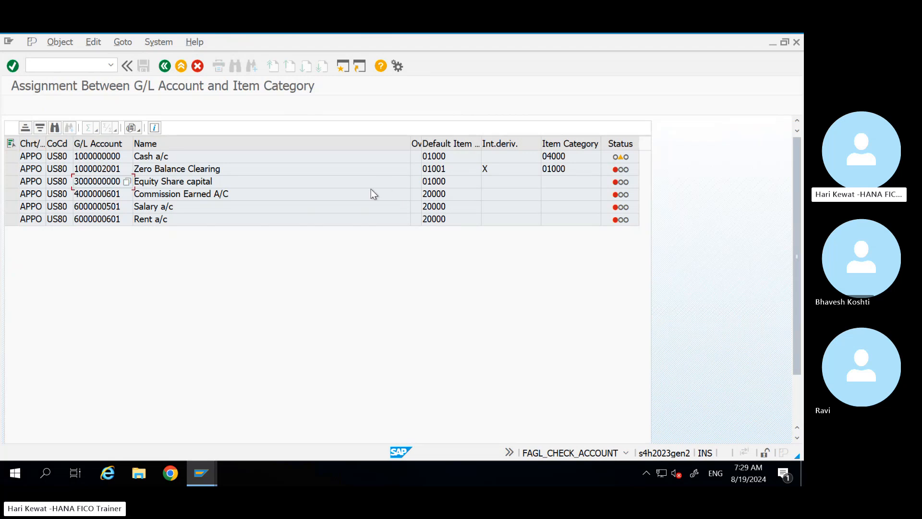
left_click(622, 187)
left_click(159, 182)
left_click(116, 186)
left_click(166, 197)
left_click(181, 67)
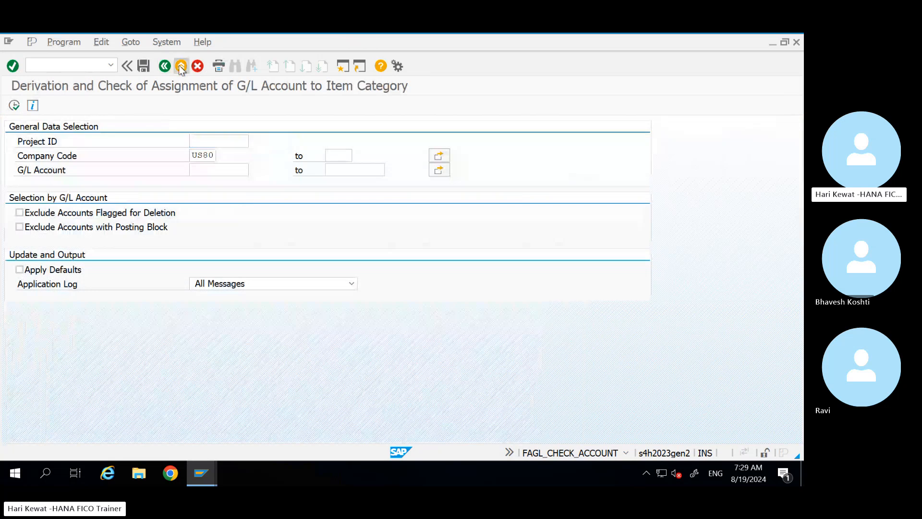
left_click(181, 65)
Step: Review Classify G/L Accounts for Document Splitting for chart APPO, then switch to the USPV posting periods window
left_click(89, 302)
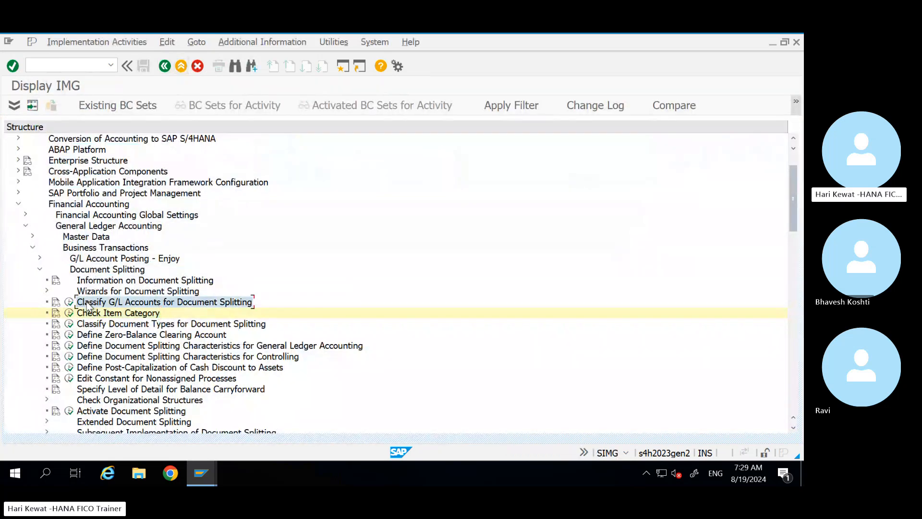
left_click(70, 302)
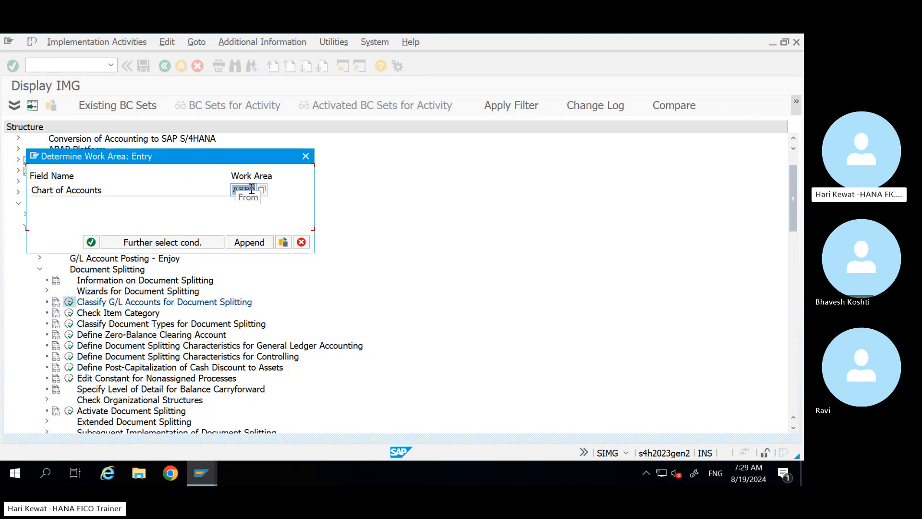
key("Return")
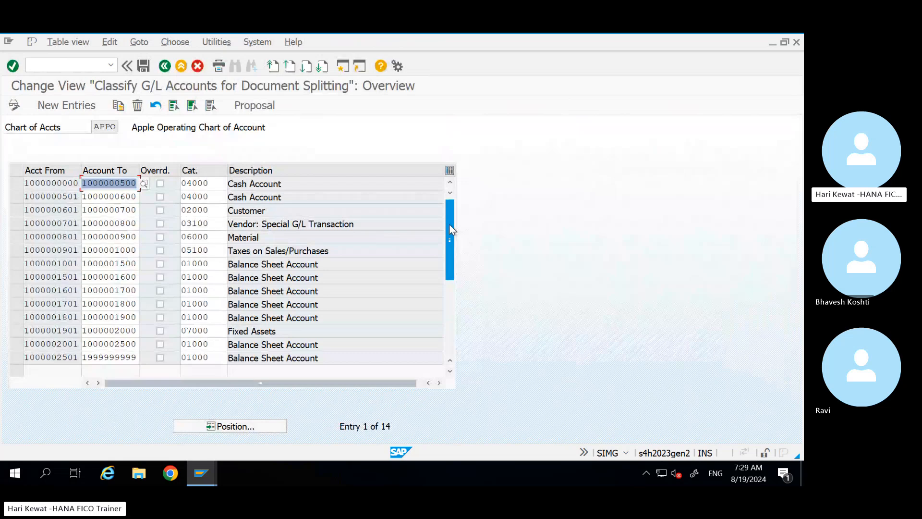
left_click_drag(450, 229, 450, 280)
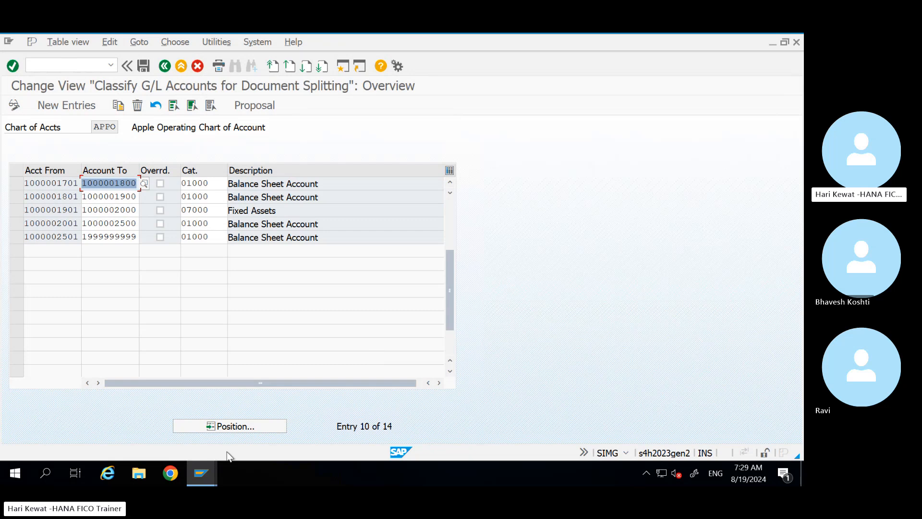
mouse_move(197, 477)
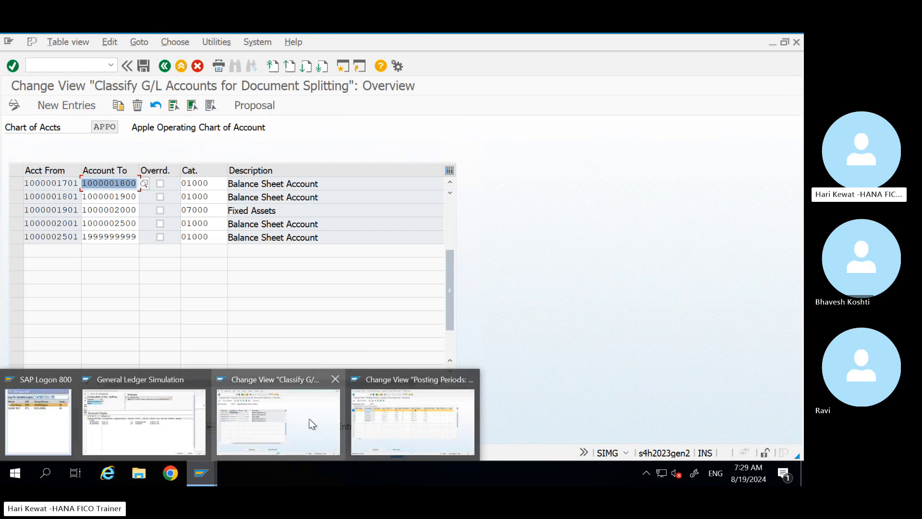
left_click(378, 429)
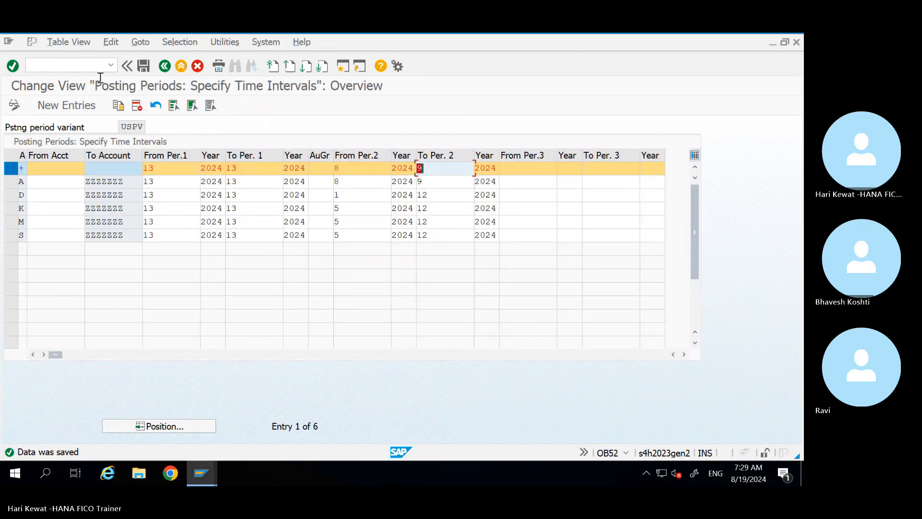
left_click(51, 66)
type("/nf")
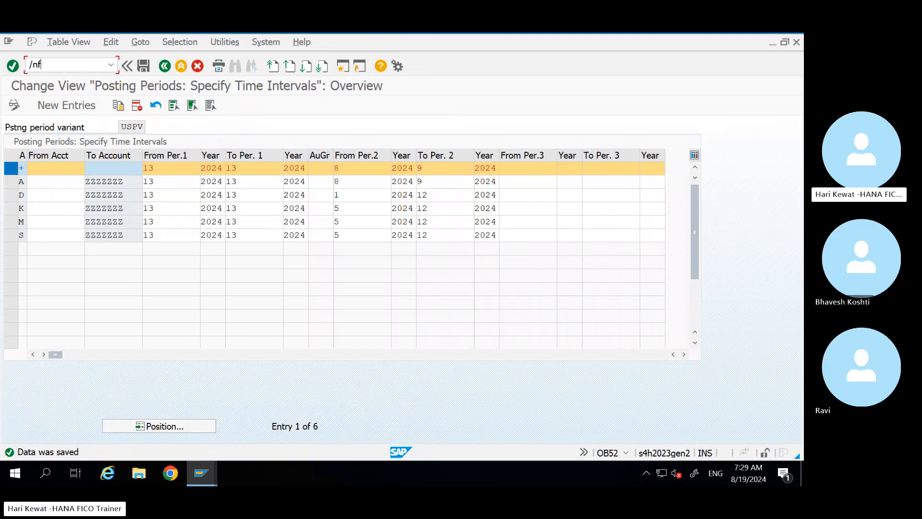
type("s00")
key("Return")
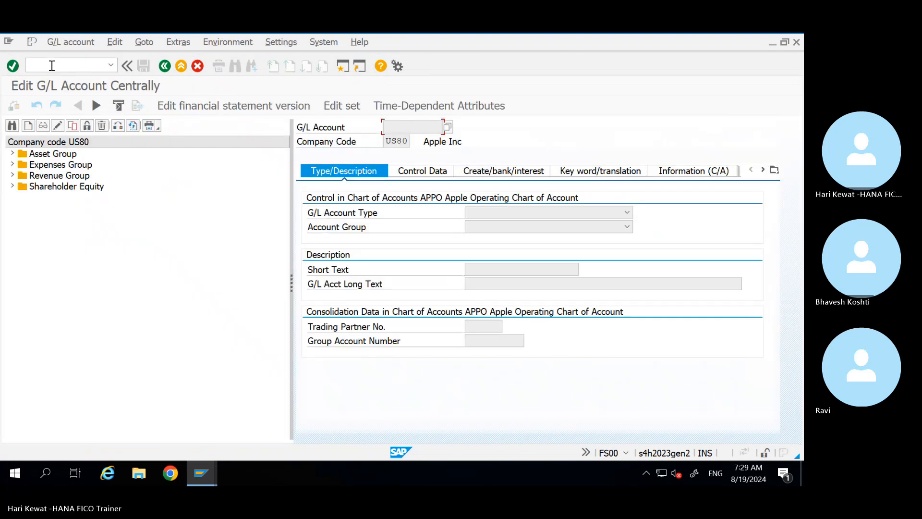
left_click(13, 164)
double_click(70, 175)
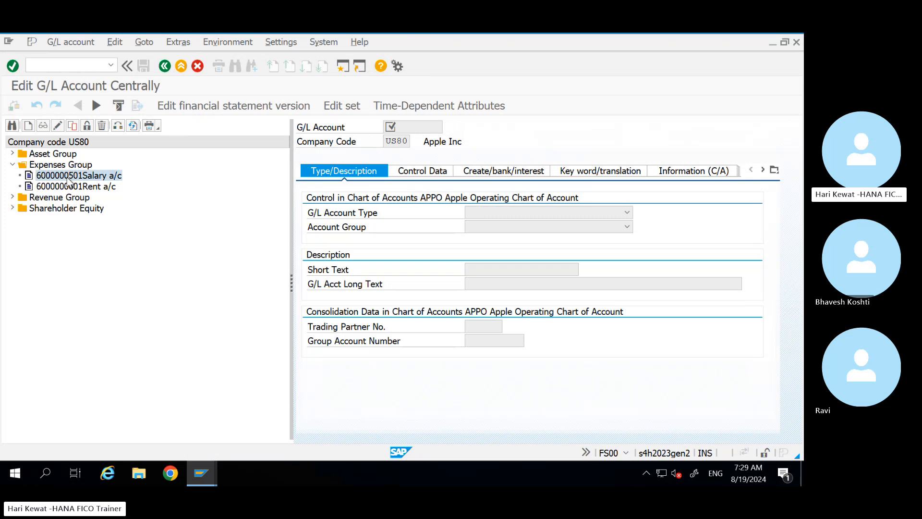
left_click_drag(440, 126, 360, 134)
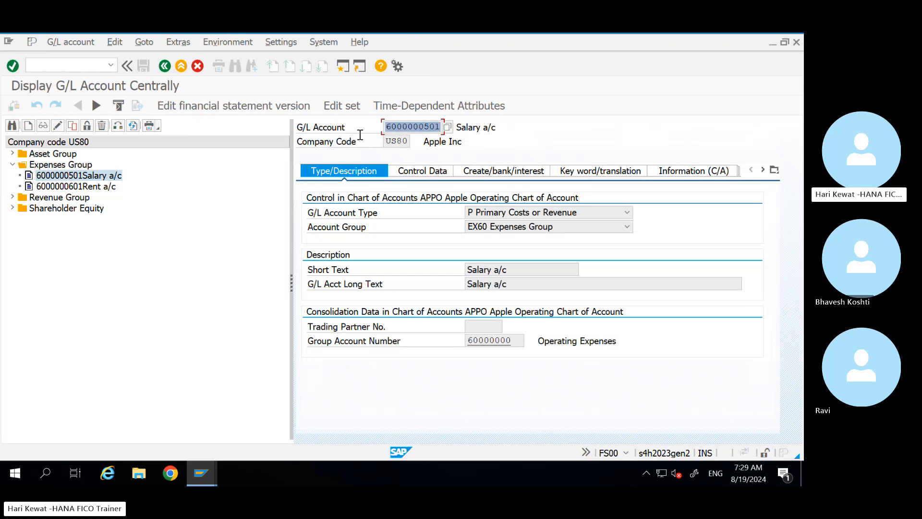
key("alt+Tab")
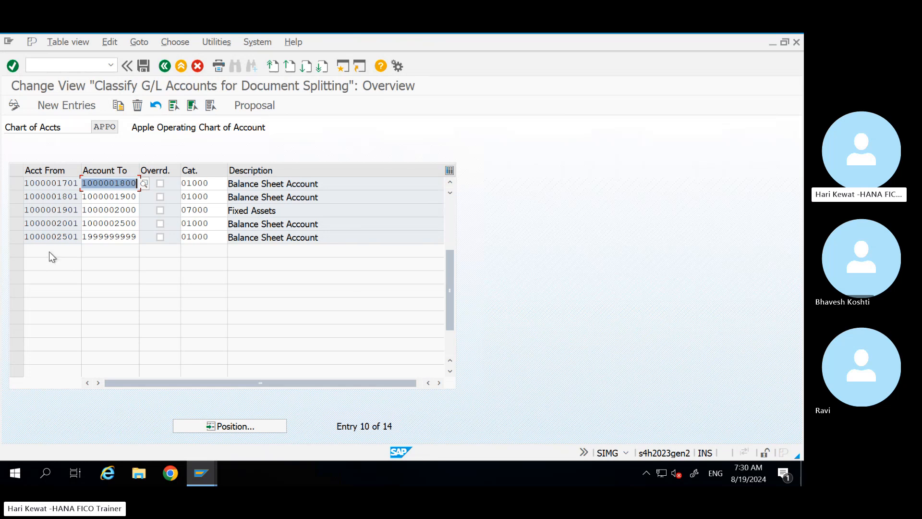
left_click(82, 107)
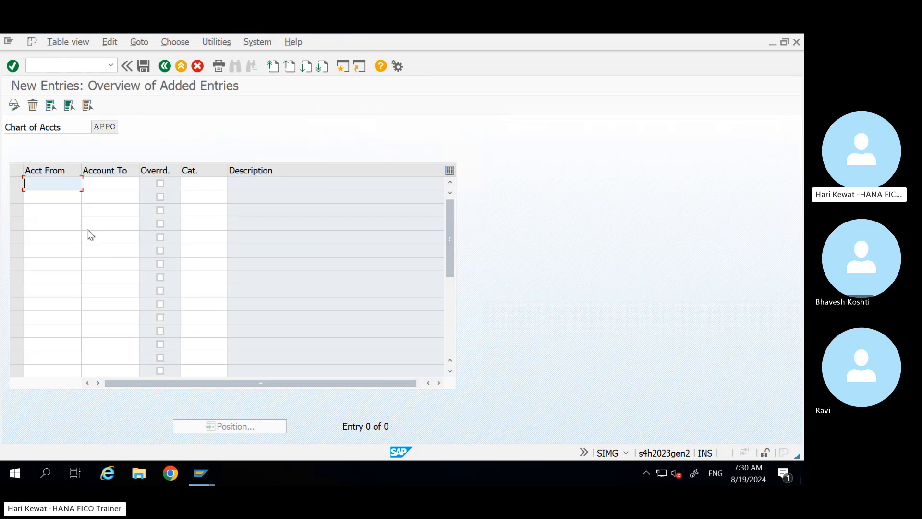
type("6000000000000")
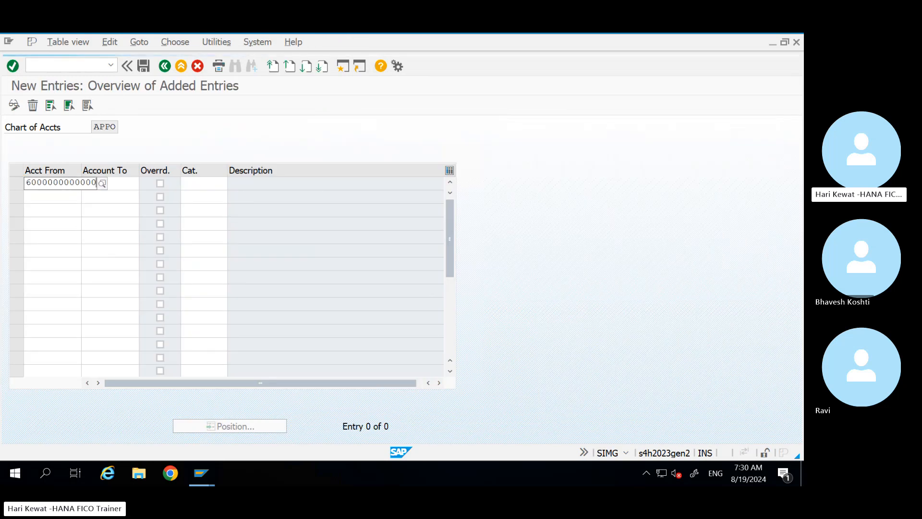
key("Tab")
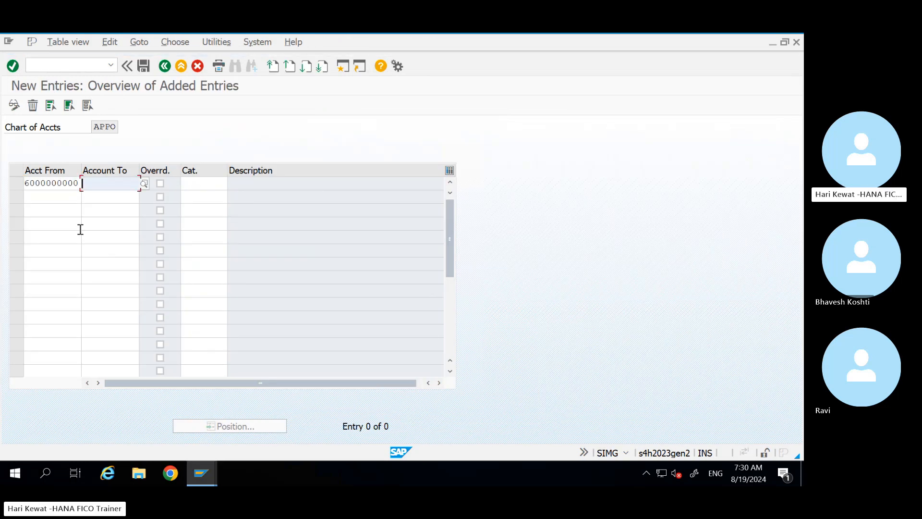
type("6999999999")
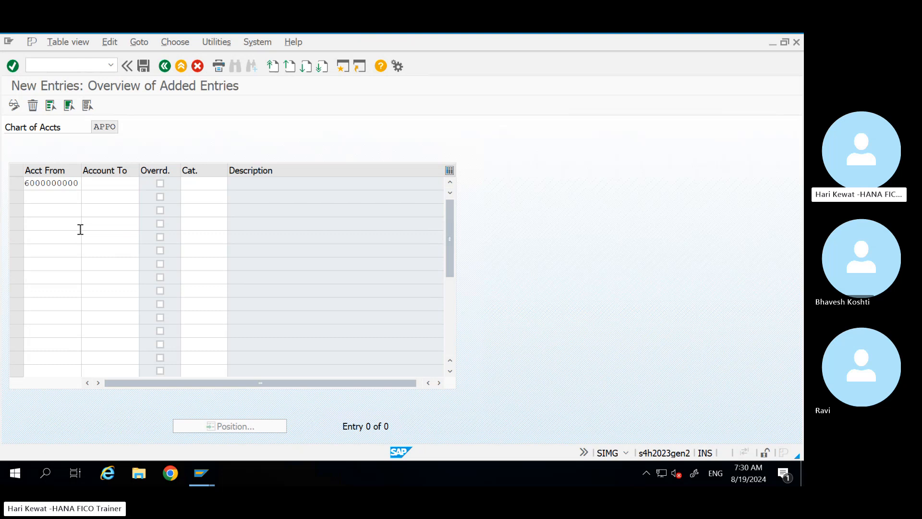
key("Tab")
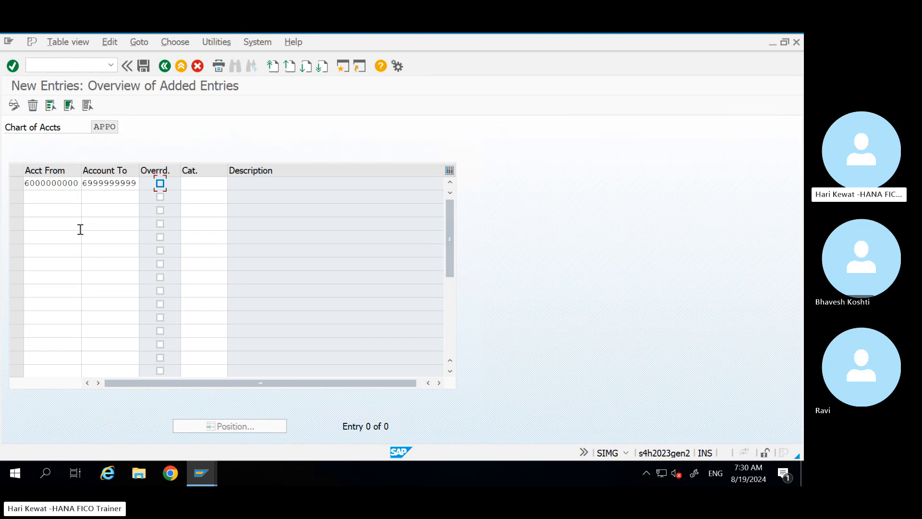
left_click(210, 186)
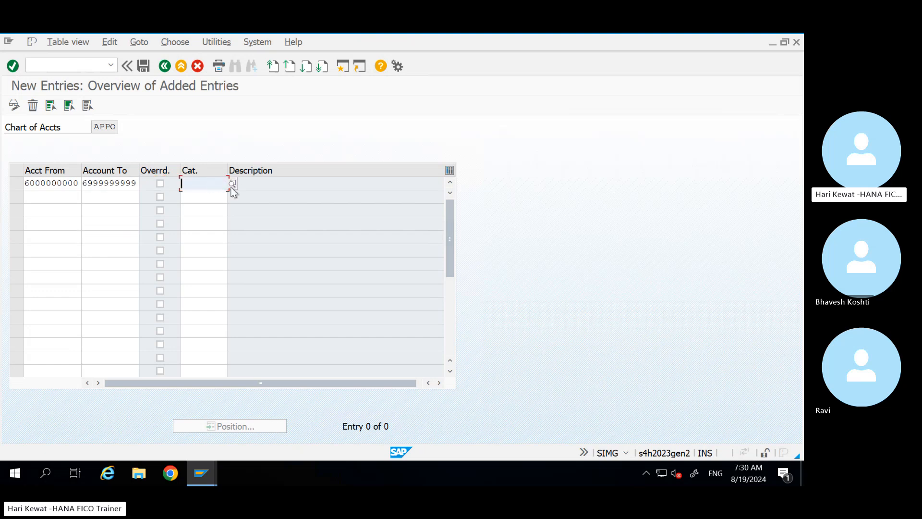
left_click(232, 185)
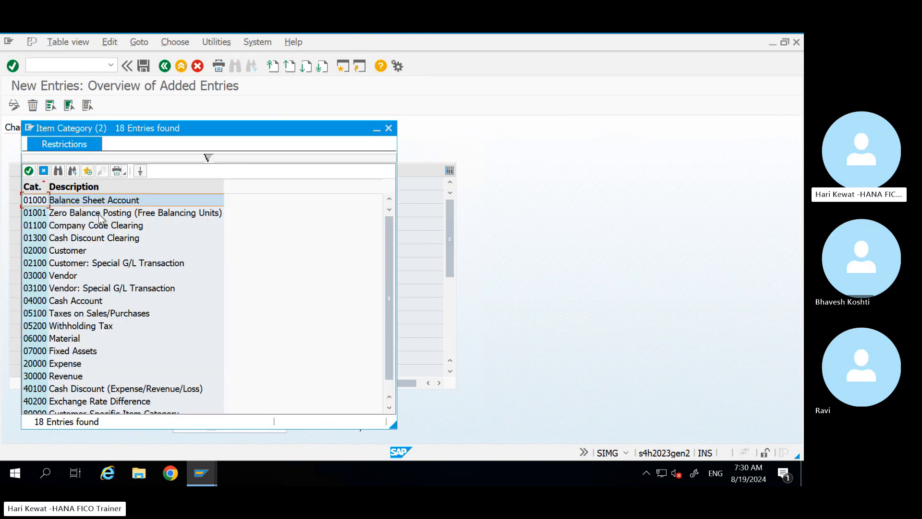
double_click(73, 368)
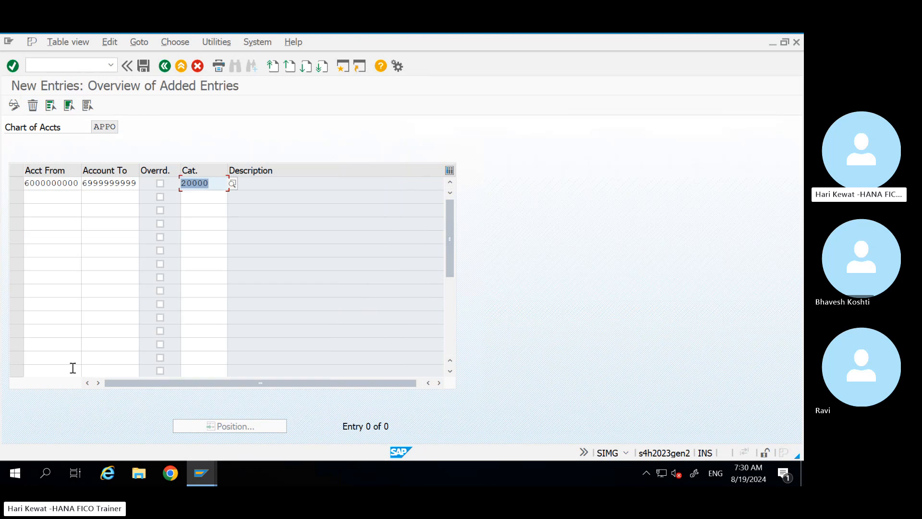
key("Return")
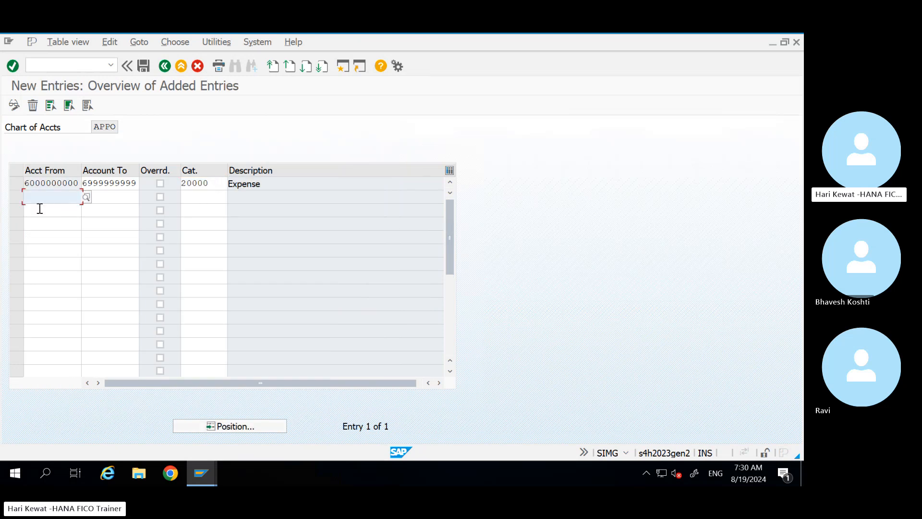
type("50000000000")
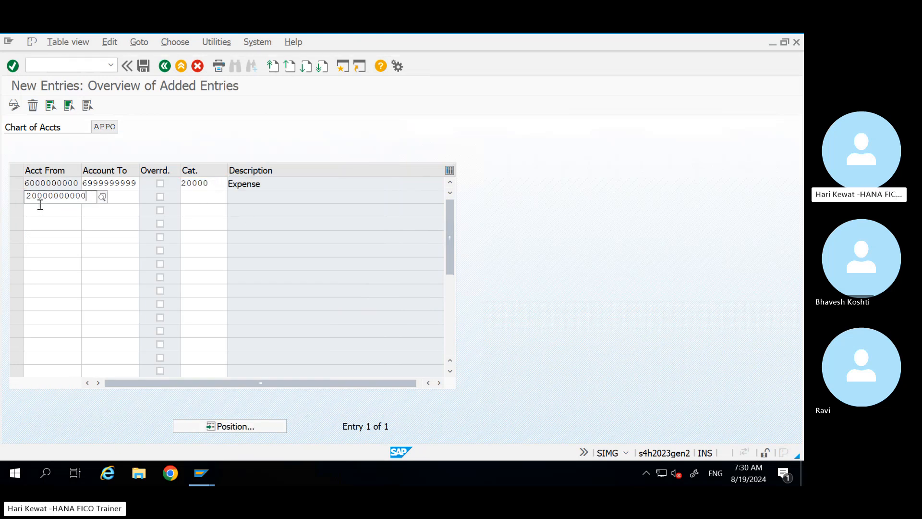
key("Tab")
type("2999999999")
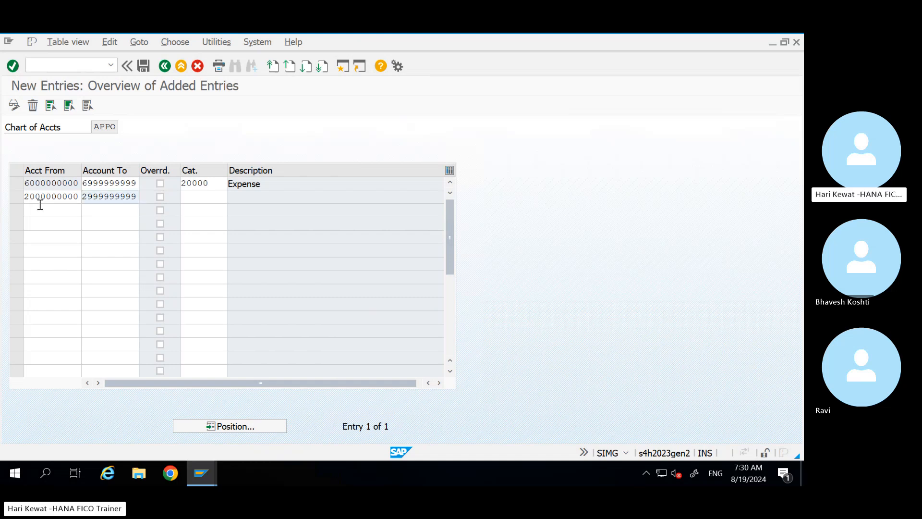
key("Tab")
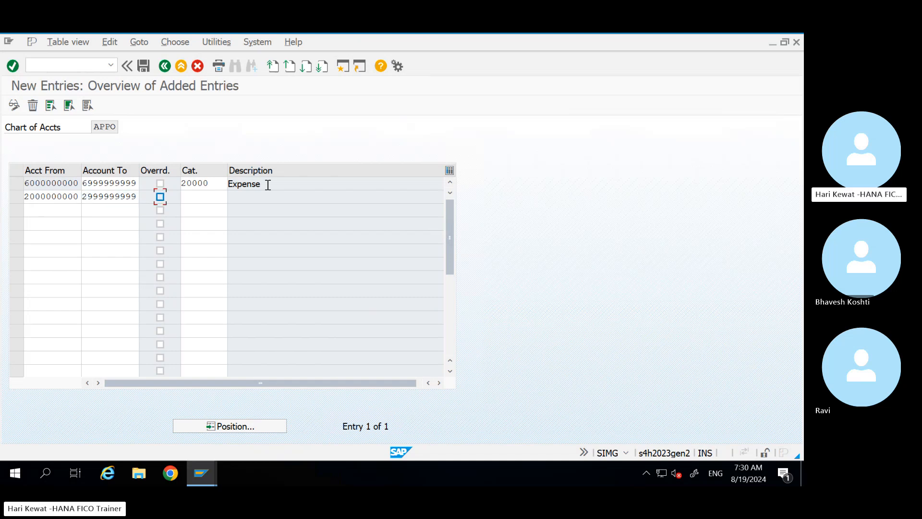
left_click(221, 197)
left_click(232, 197)
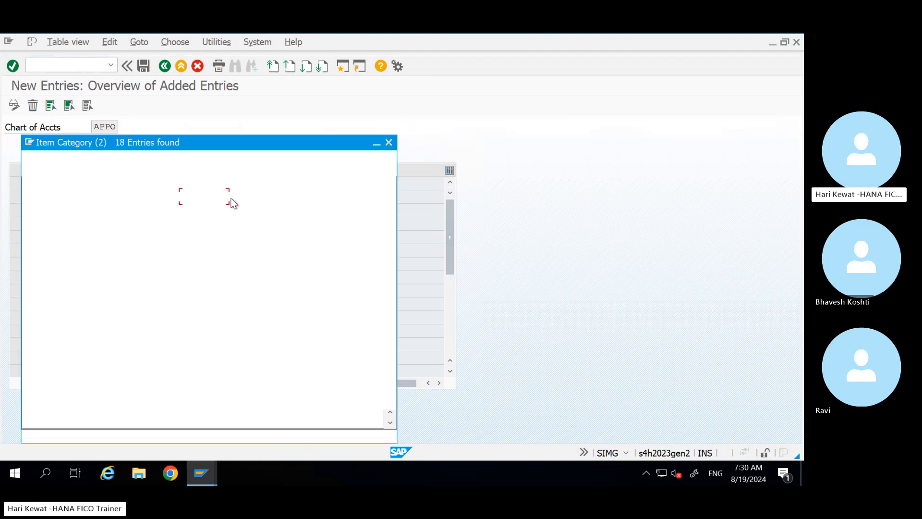
double_click(101, 218)
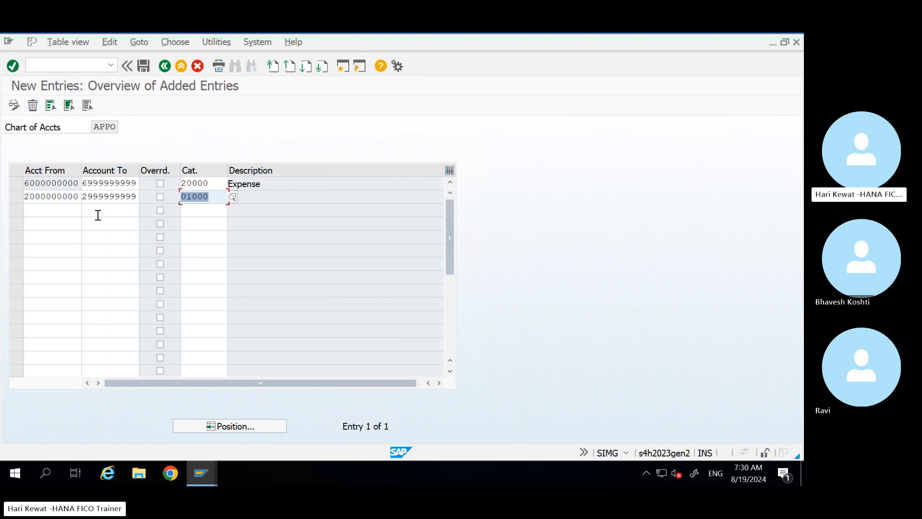
left_click(53, 213)
type("5")
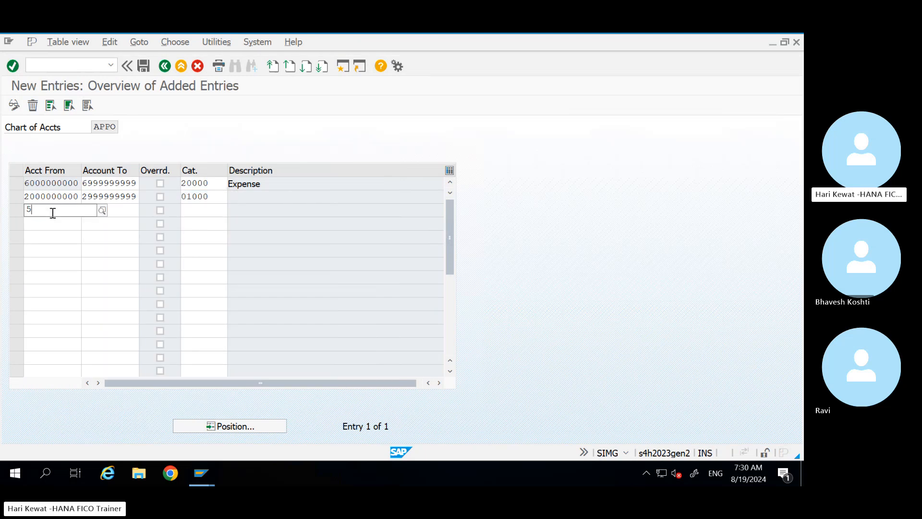
type("000000000")
key("Tab")
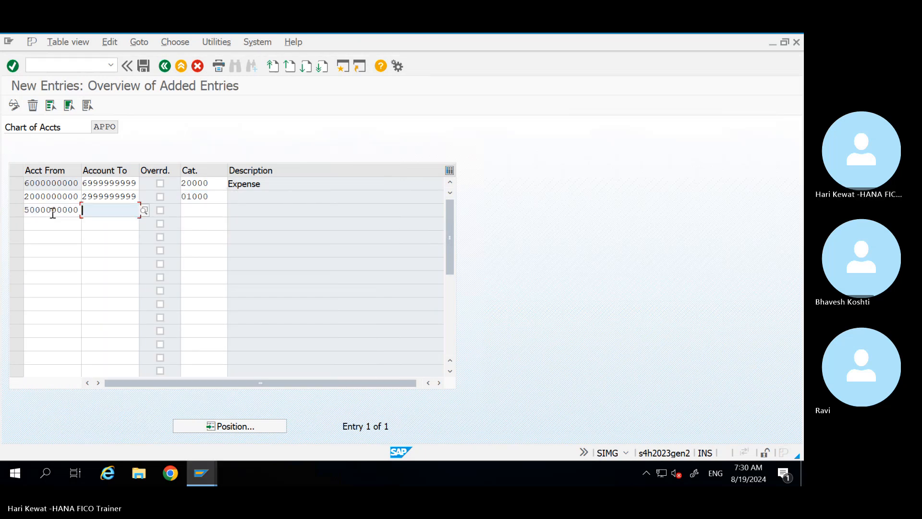
type("9999999999999")
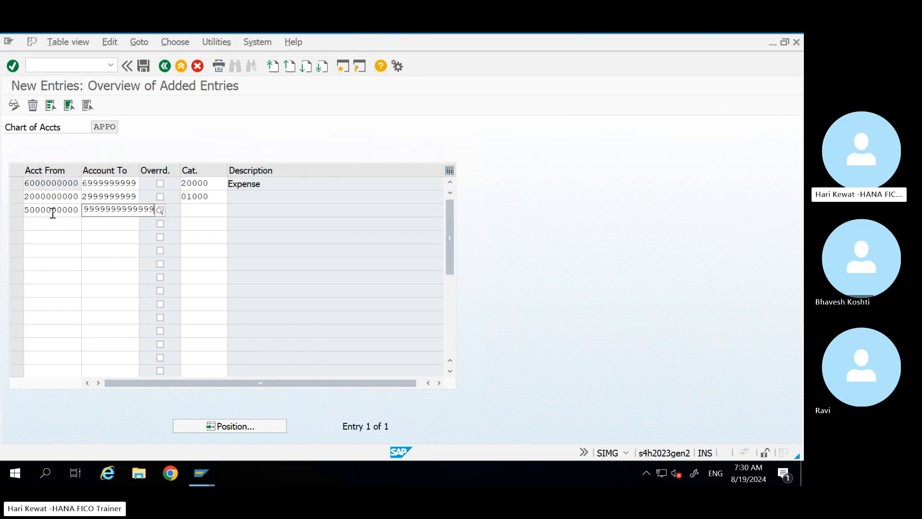
key("Tab")
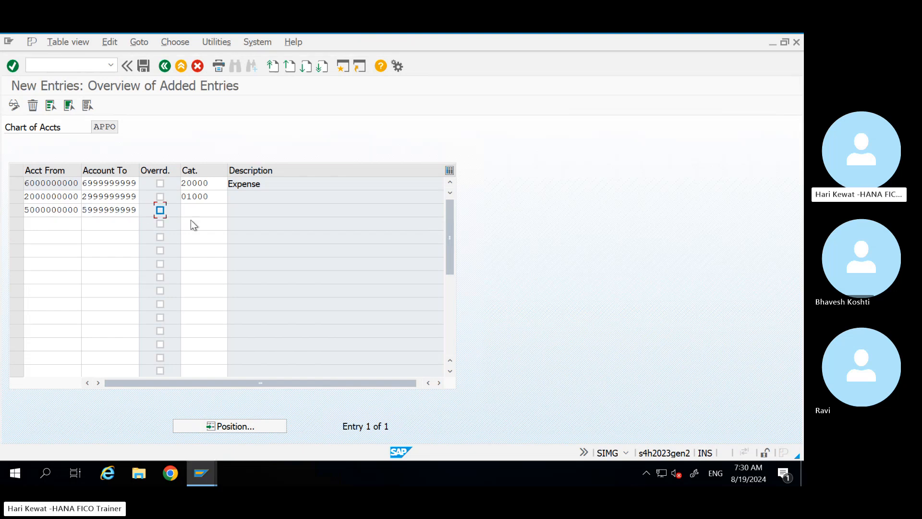
left_click(217, 210)
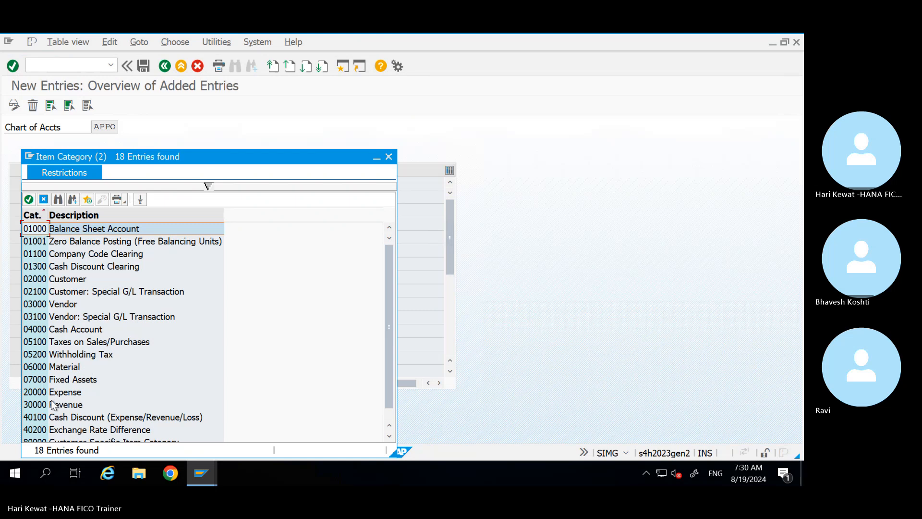
left_click(53, 406)
left_click(52, 406)
key("Return")
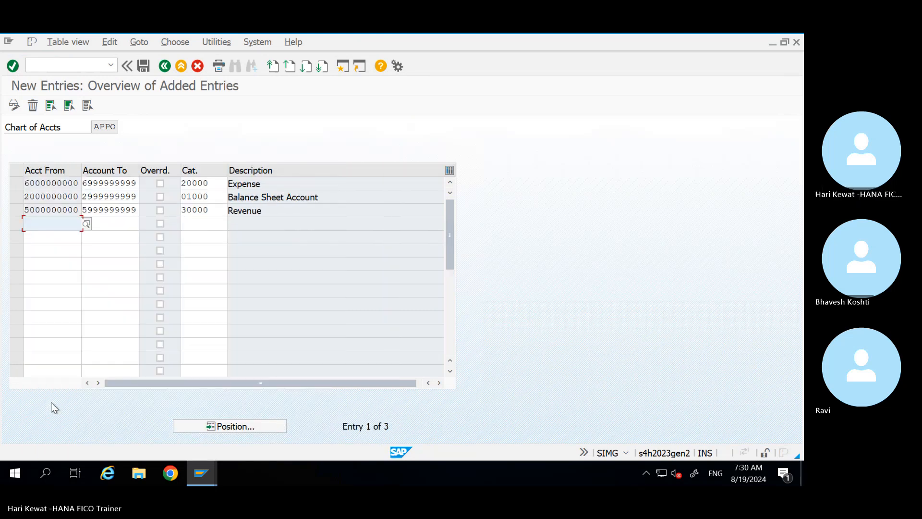
key("ctrl+s")
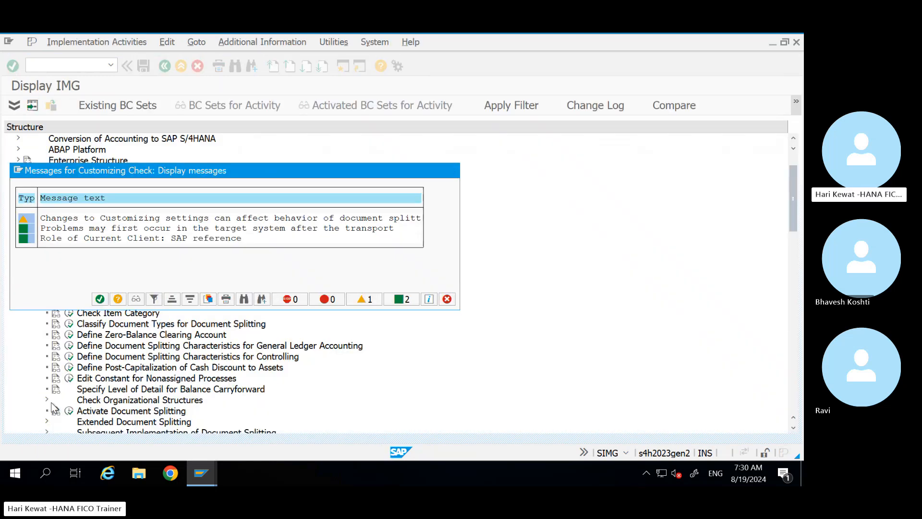
Step: Confirm the save past the check messages and accept the customizing request
key("Return")
left_click(224, 279)
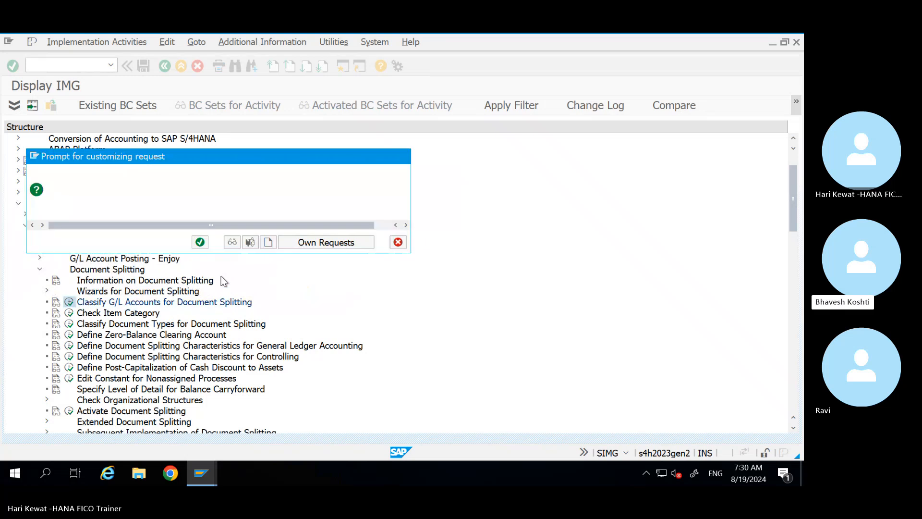
key("Return")
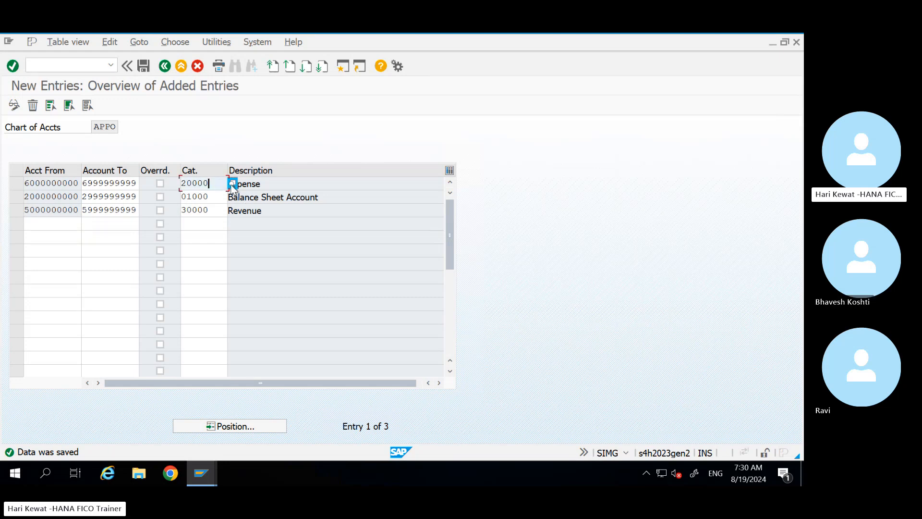
Step: Dismiss the reopened item category list unchanged and go back twice to the Document Splitting IMG tree
left_click(226, 183)
left_click(231, 185)
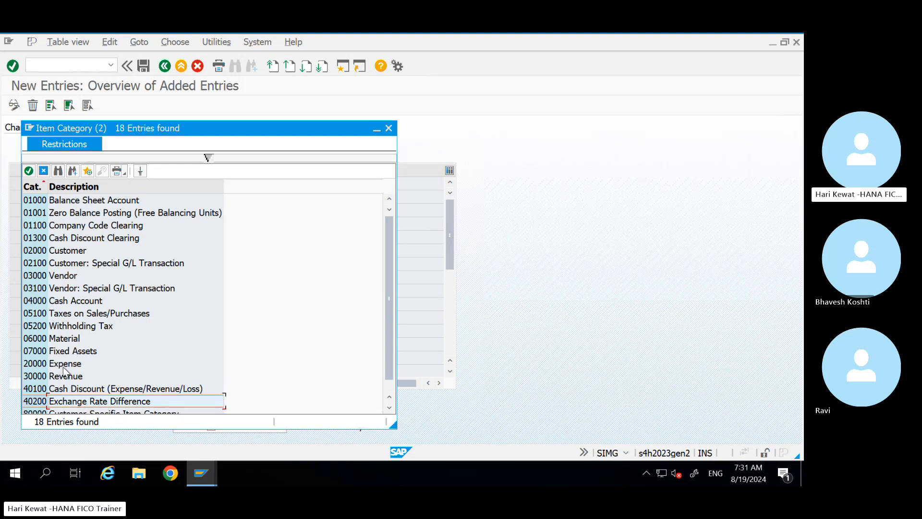
left_click(388, 129)
left_click(165, 65)
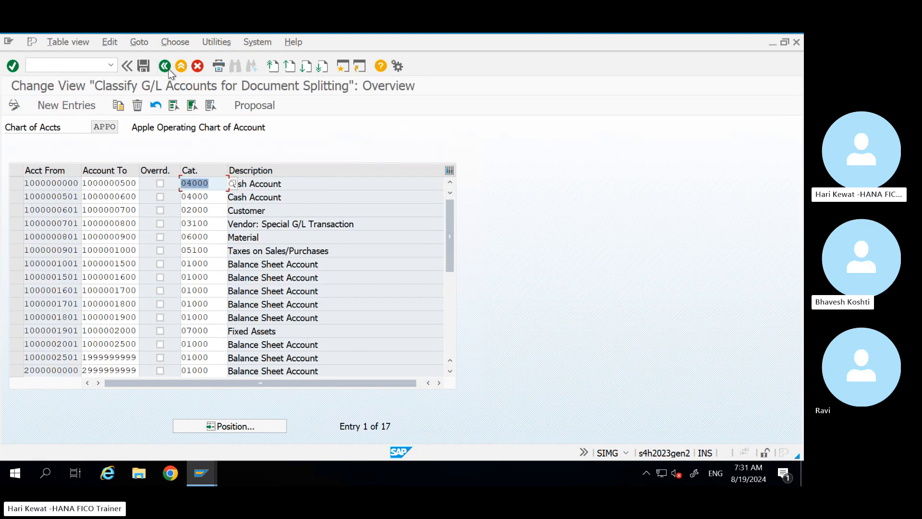
left_click(165, 66)
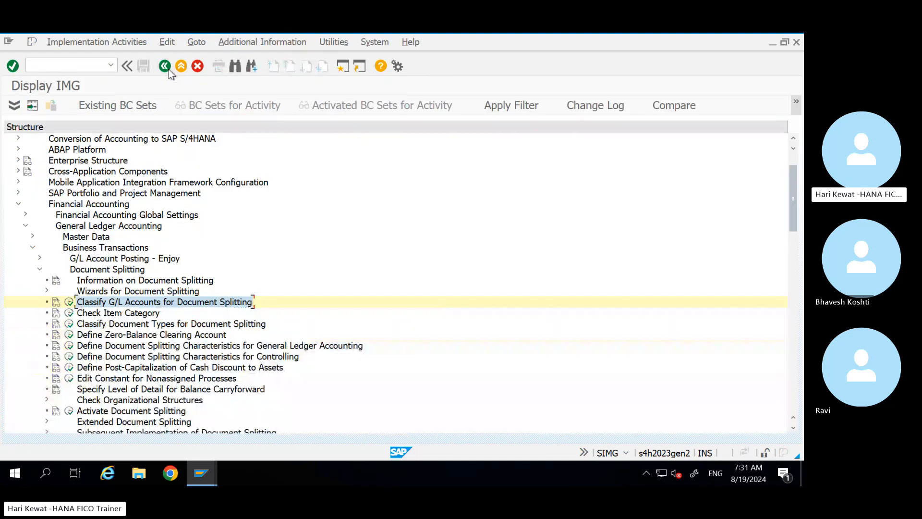
Step: Check the general ledger splitting characteristics show Profit Center zero-balanced and mandatory, then return to the IMG
left_click(147, 345)
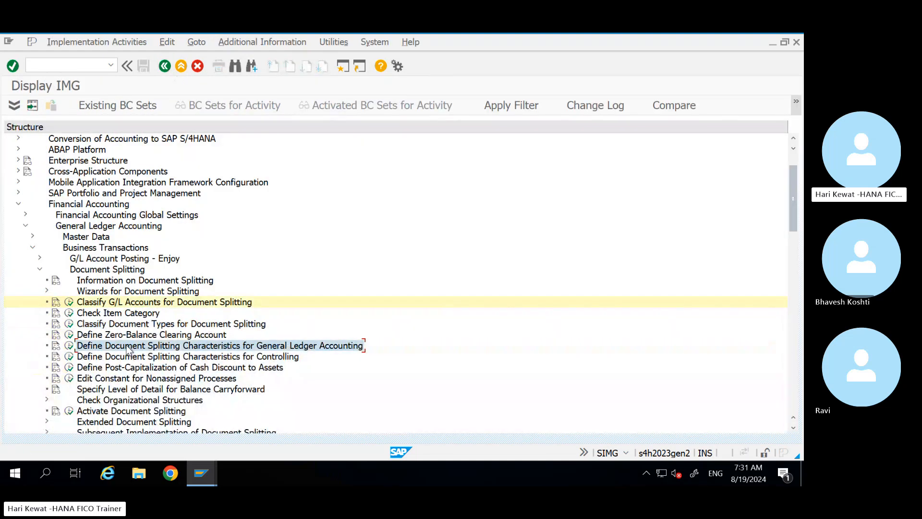
left_click(70, 346)
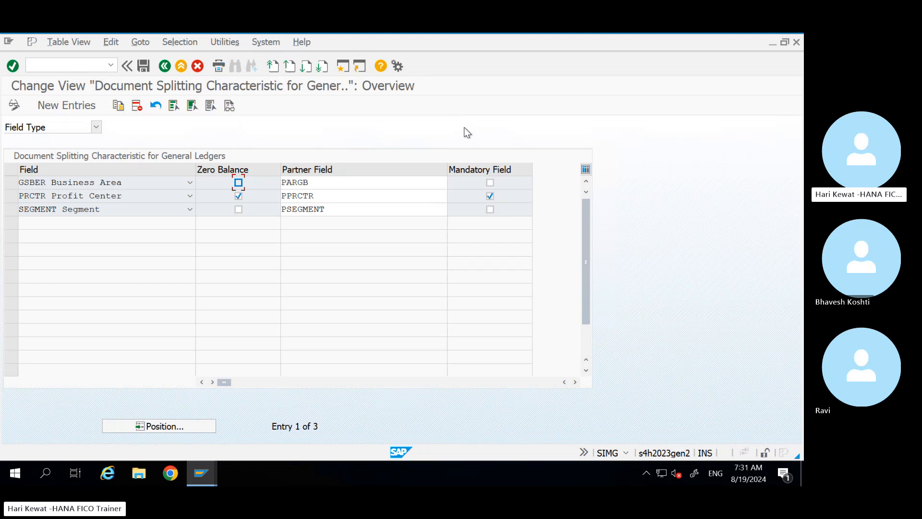
left_click(165, 66)
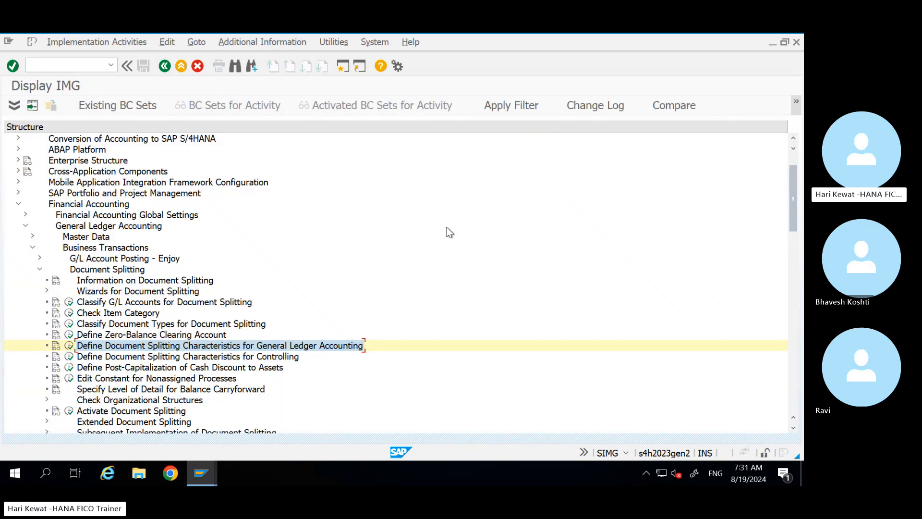
left_click(201, 473)
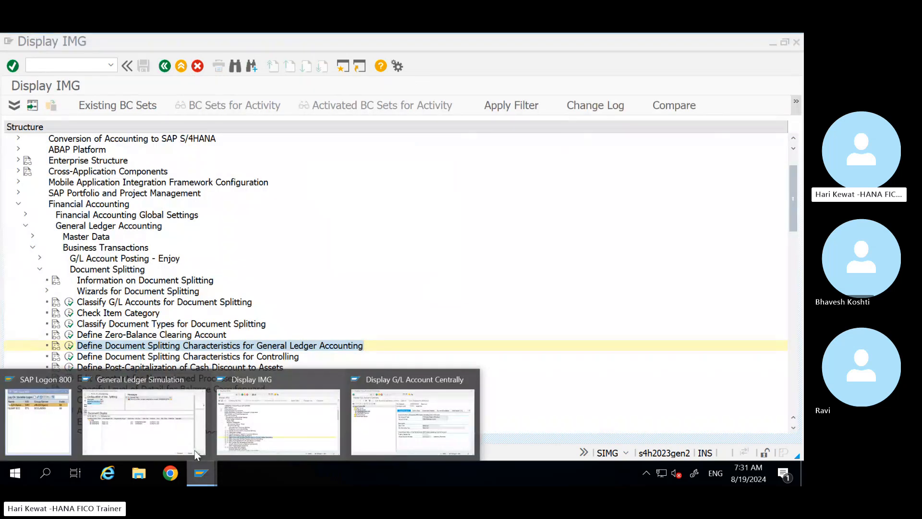
Step: Close the expert splitting simulation and return to the G/L document entry
left_click(189, 436)
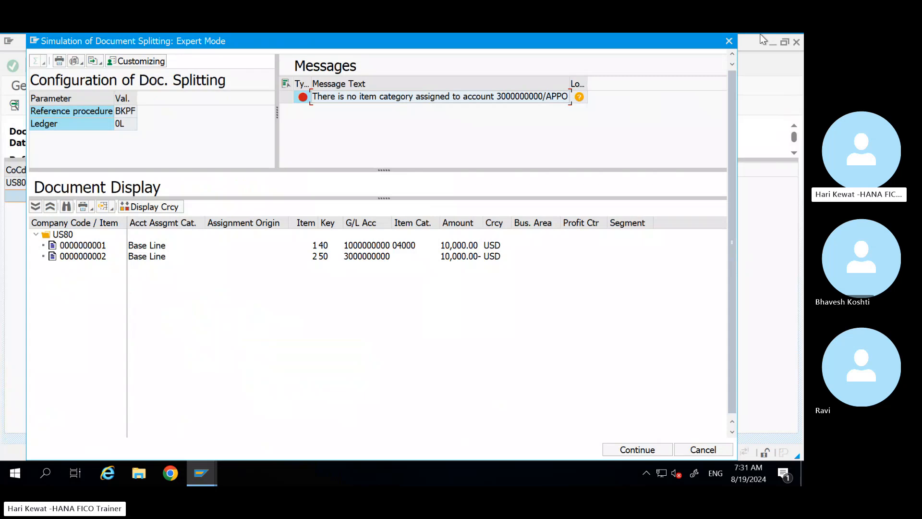
left_click(730, 41)
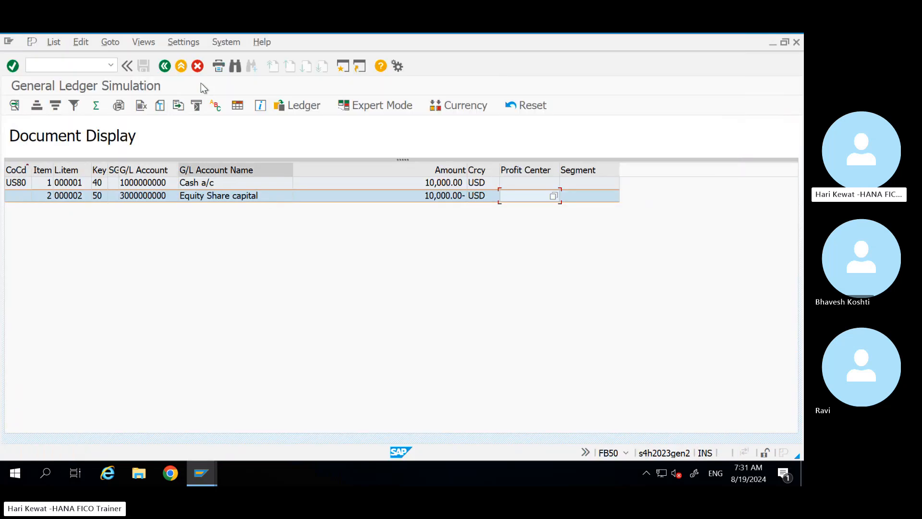
left_click(164, 66)
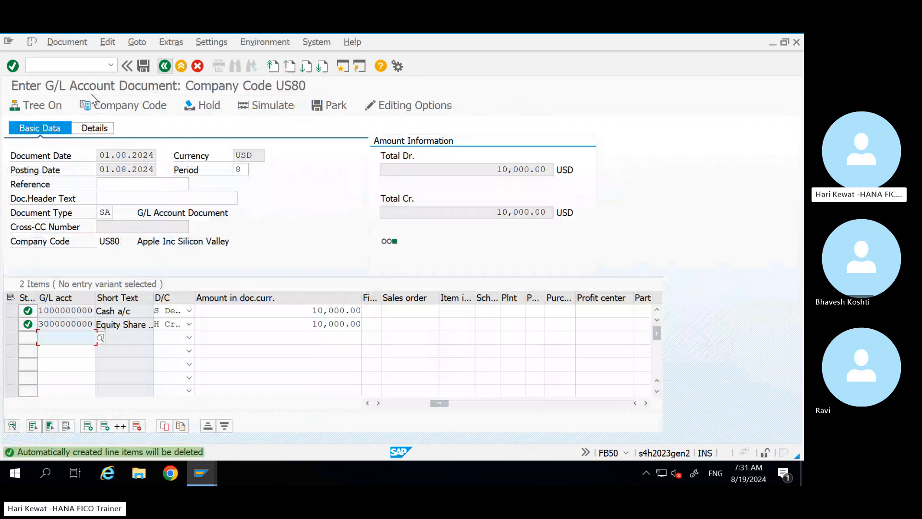
Step: Re-simulate in Expert Mode, then exit and discard the unsaved US80 entry
left_click(63, 45)
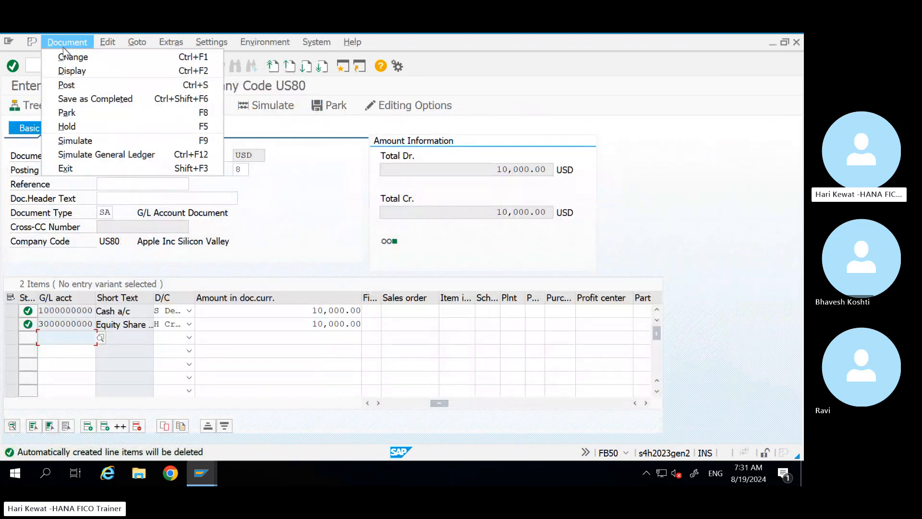
left_click(102, 154)
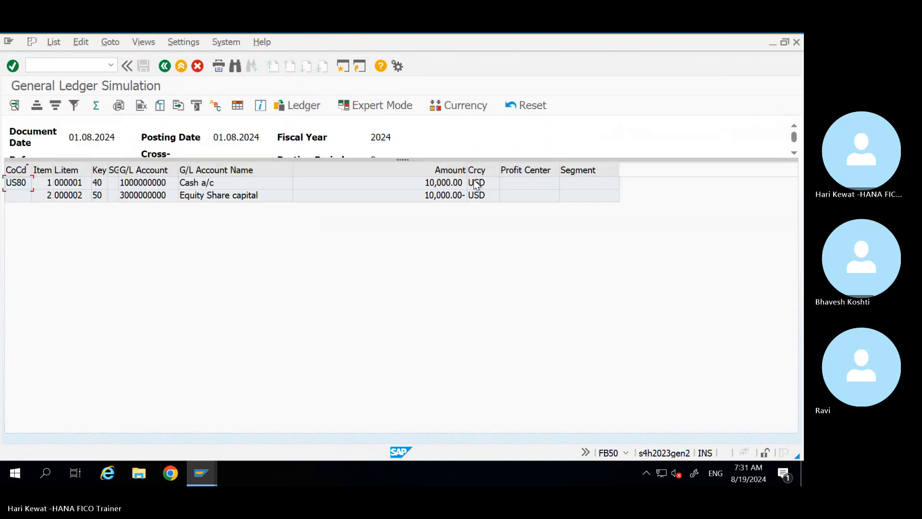
left_click(383, 108)
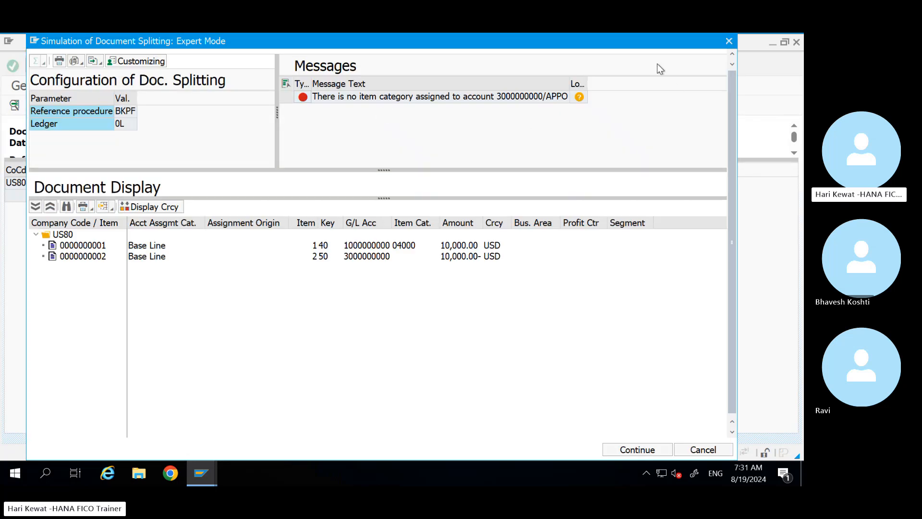
left_click(728, 42)
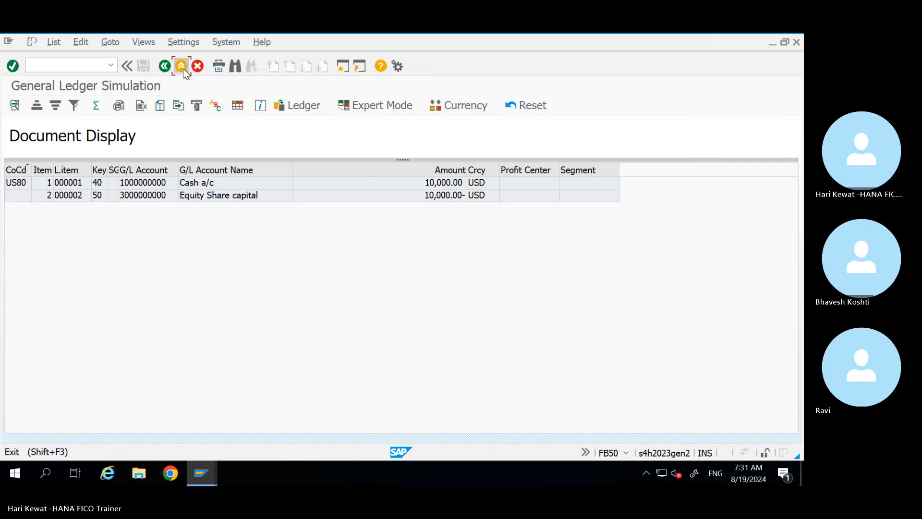
left_click(183, 68)
left_click(204, 290)
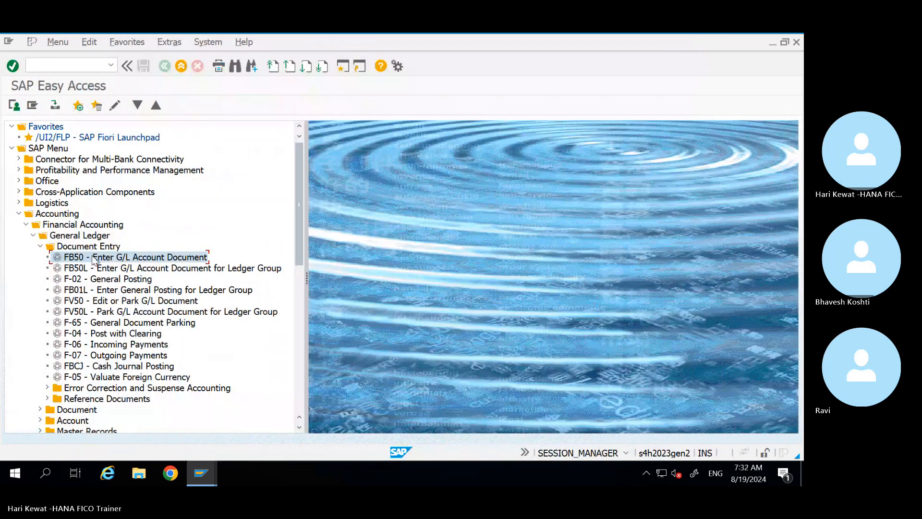
Step: Launch FB50 and set both document and posting dates to 01.08.2024
double_click(92, 258)
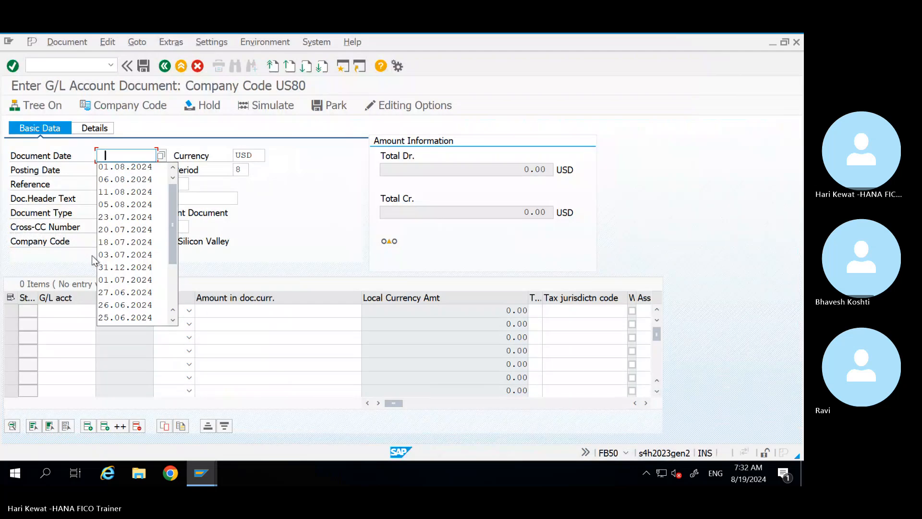
key("Down")
key("Return")
key("Tab")
key("Tab")
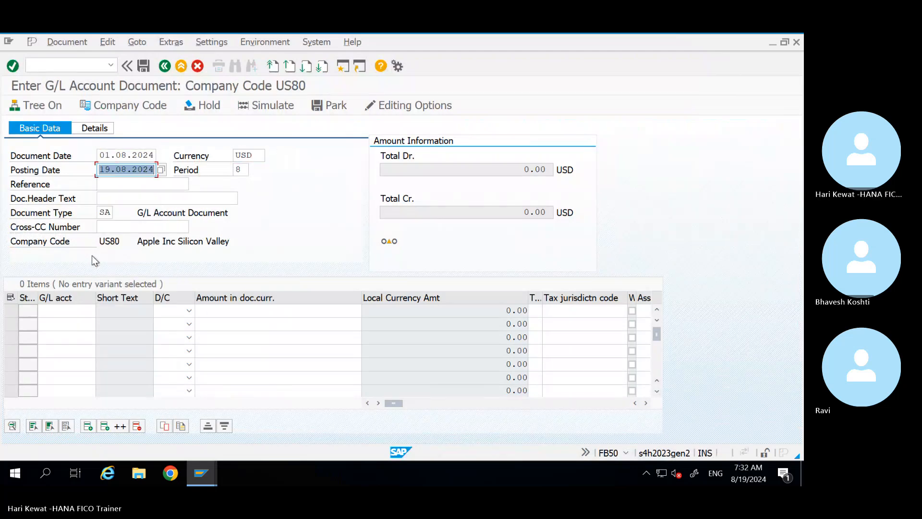
key("Down")
key("Return")
key("Tab")
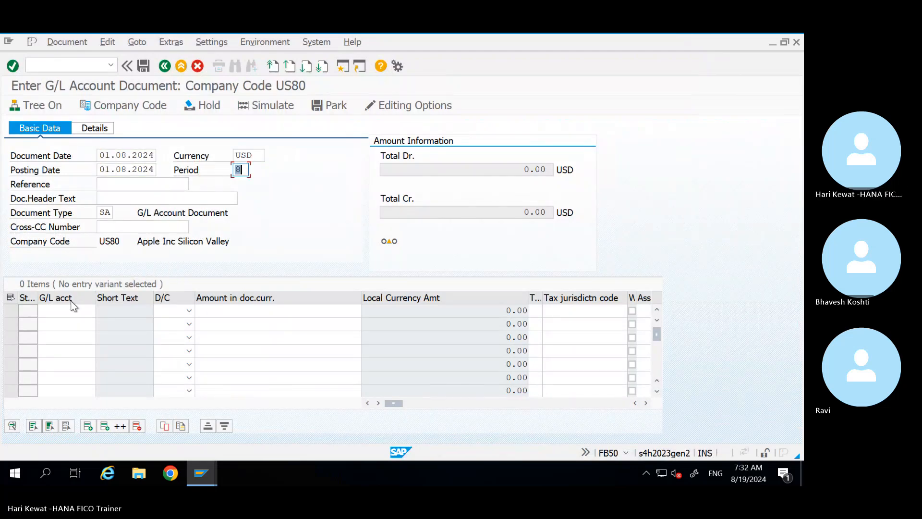
left_click(74, 312)
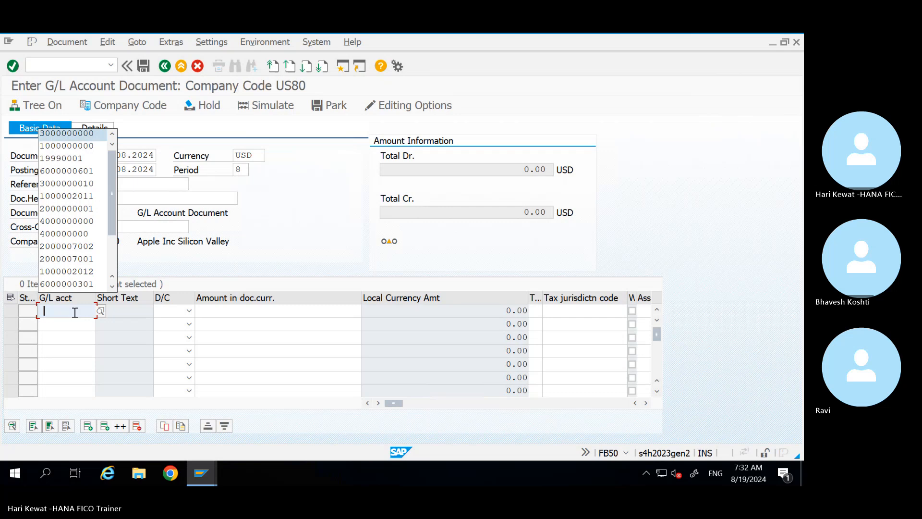
key("Down")
key("Return")
key("Tab")
type("S")
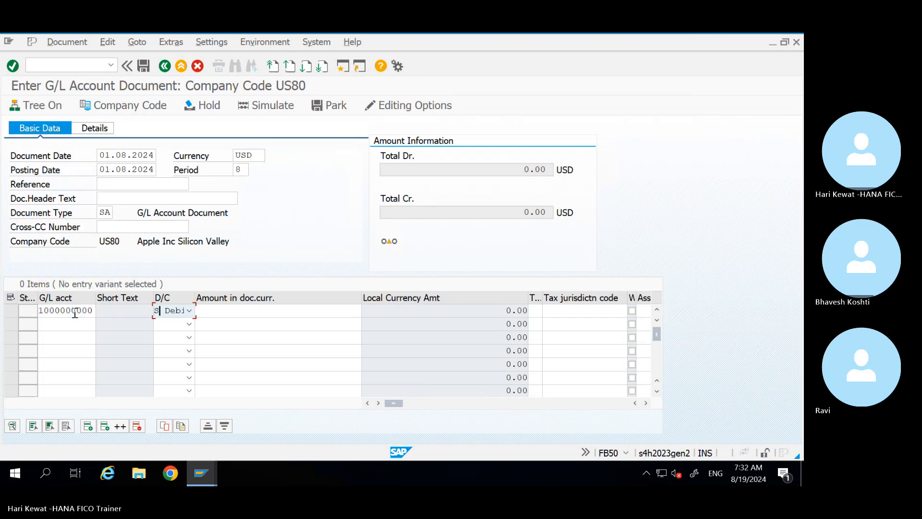
key("Tab")
key("Down")
key("Down")
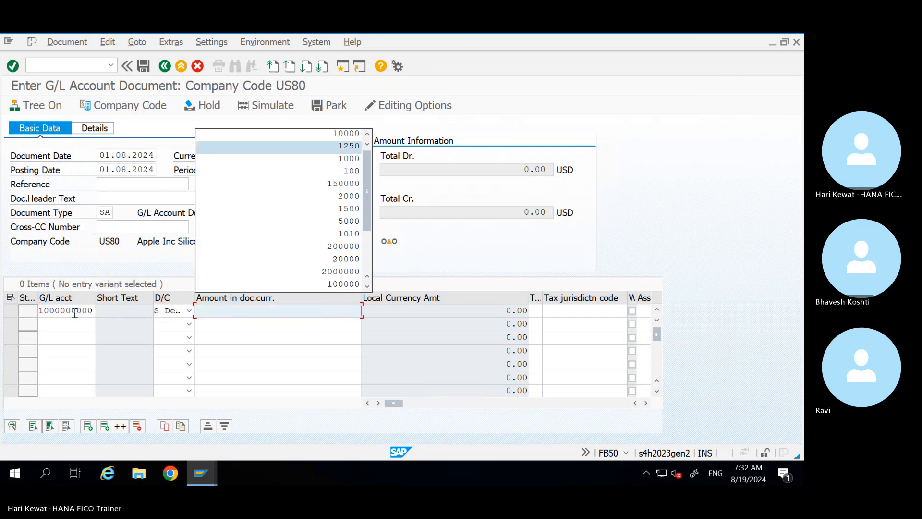
key("Tab")
key("shift+Tab")
type("1")
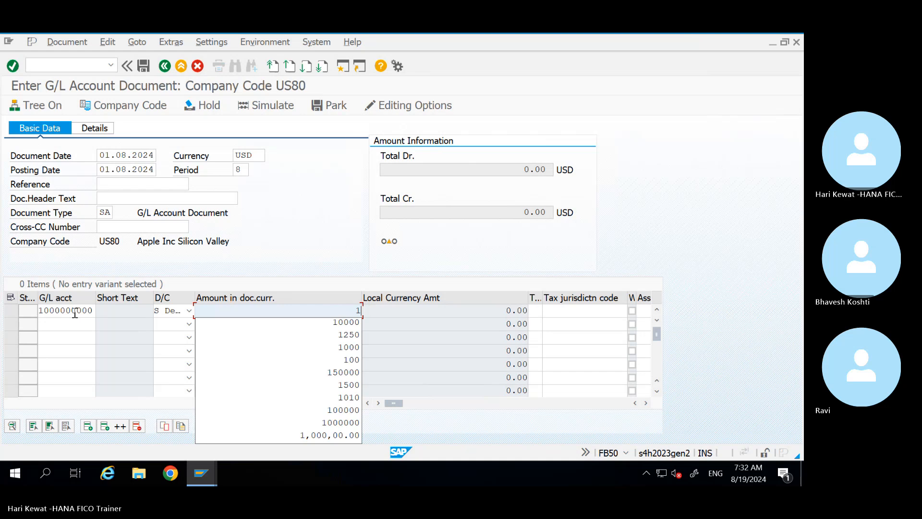
key("Down")
key("Tab")
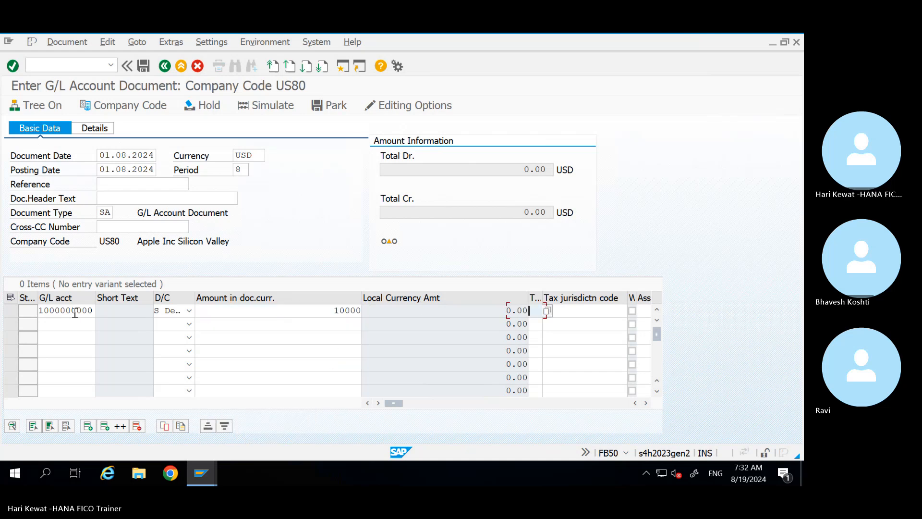
left_click(69, 325)
key("Down")
key("Down")
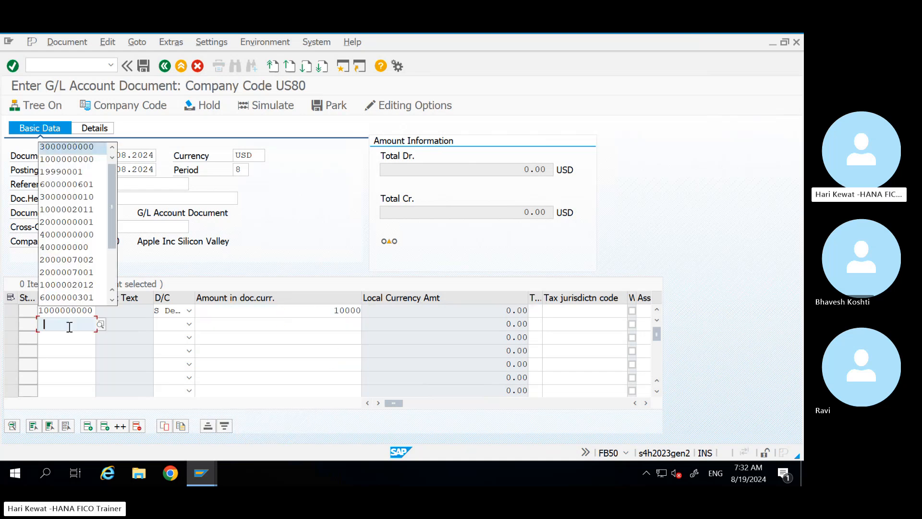
key("Up")
key("Tab")
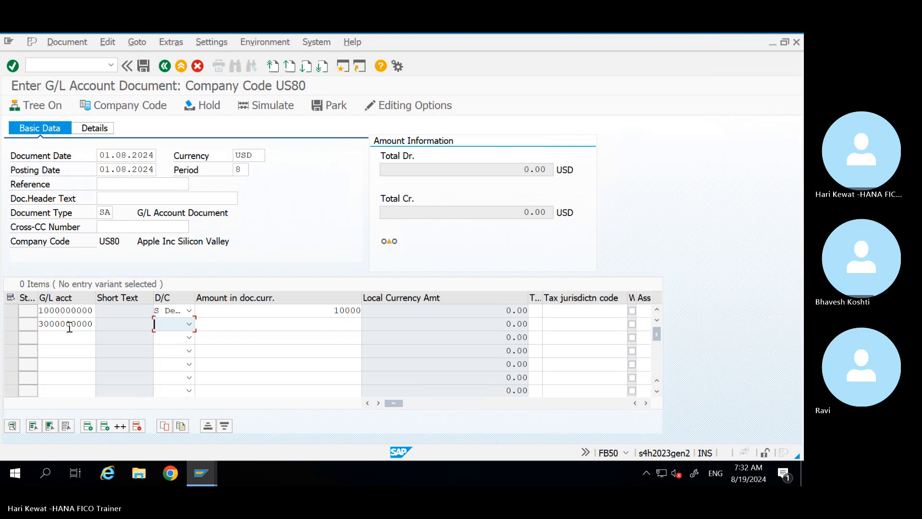
key("h")
key("Tab")
type("1")
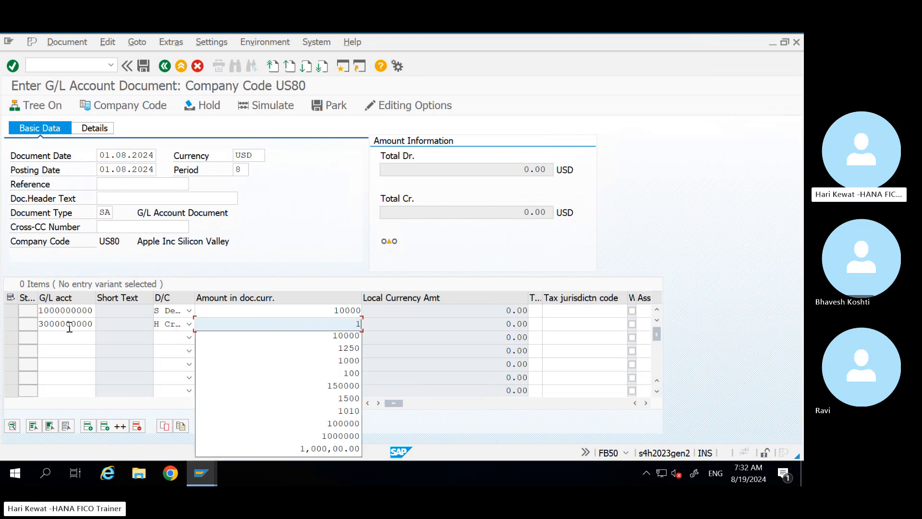
type("0,000000")
key("Return")
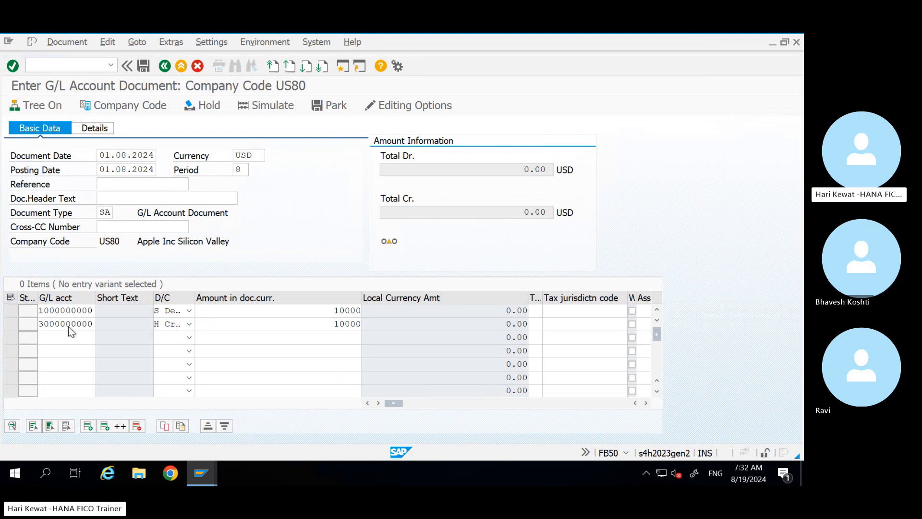
left_click(74, 42)
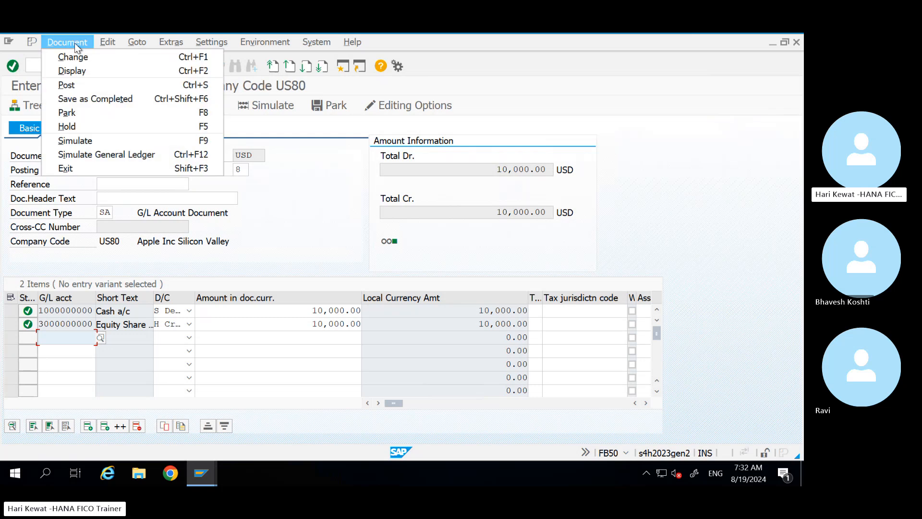
left_click(102, 156)
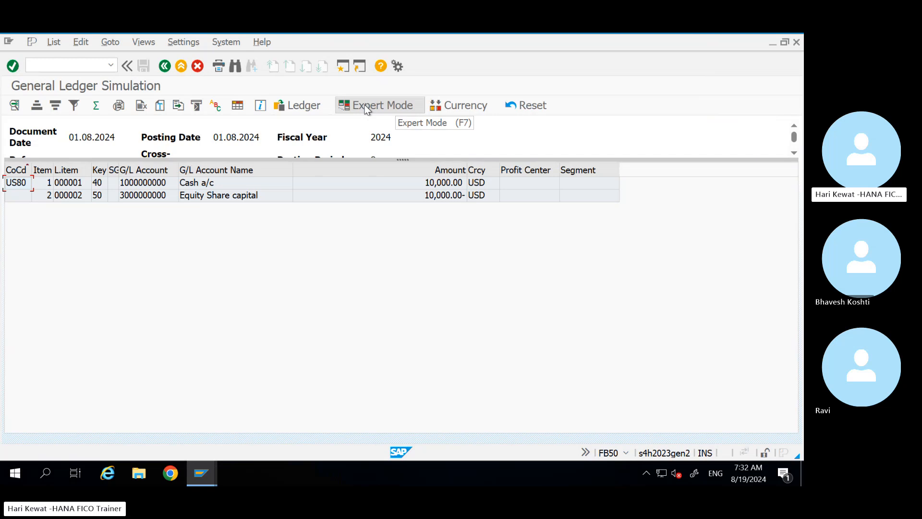
left_click(371, 105)
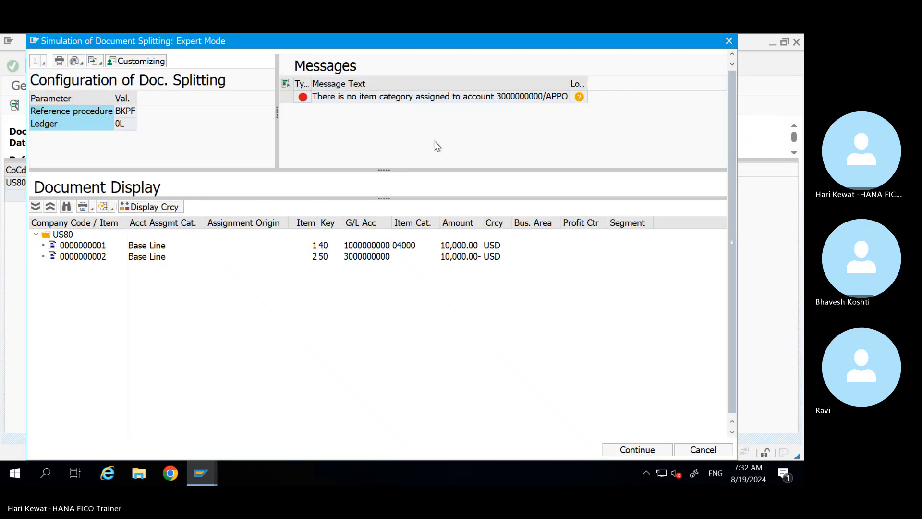
left_click(202, 474)
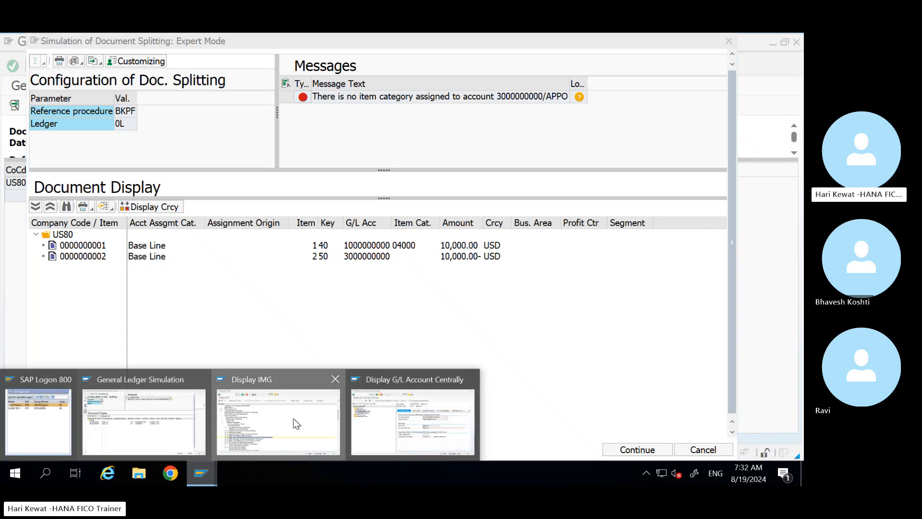
left_click(292, 413)
Step: Open Classify G/L Accounts for Document Splitting for chart APPO and review existing ranges
left_click(70, 302)
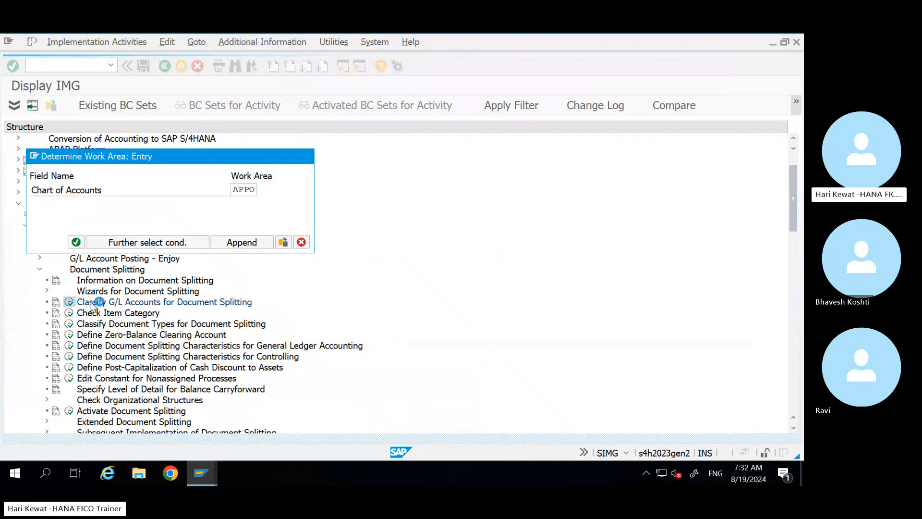
key("Return")
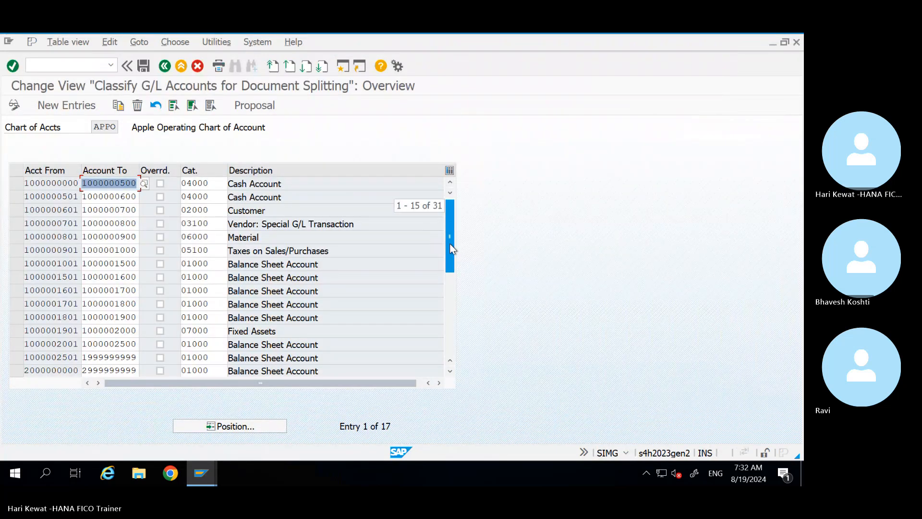
scroll(451, 257, "down", 3)
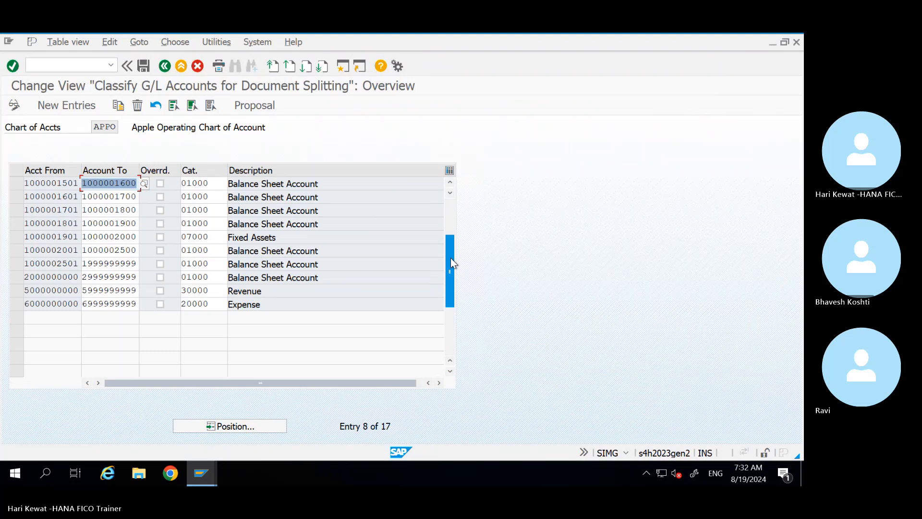
left_click(97, 279)
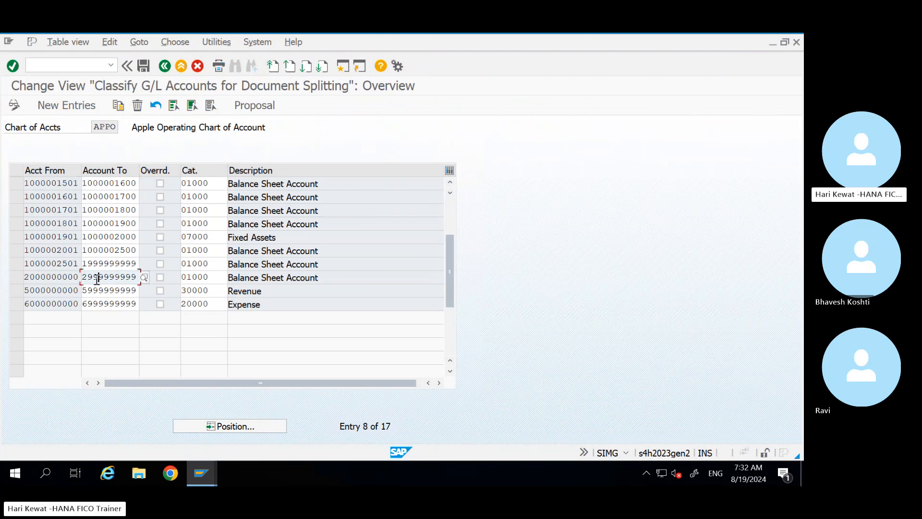
left_click(201, 473)
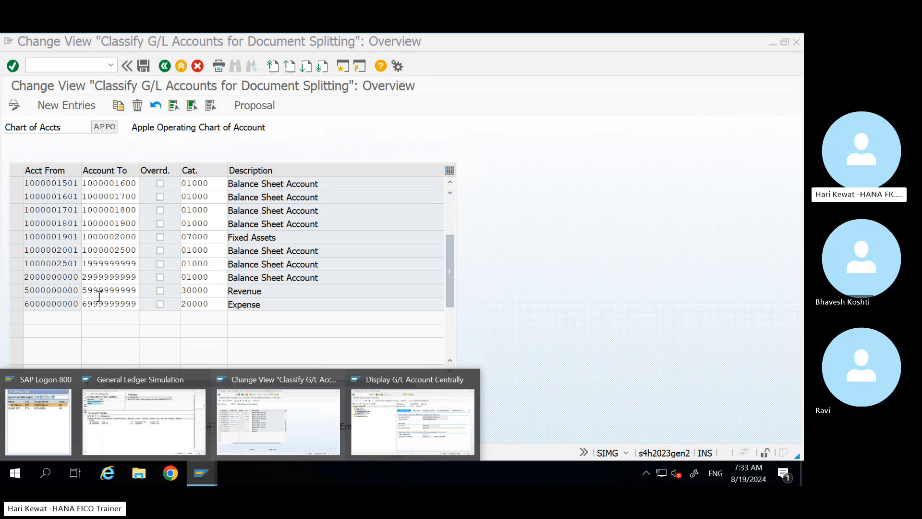
left_click(79, 110)
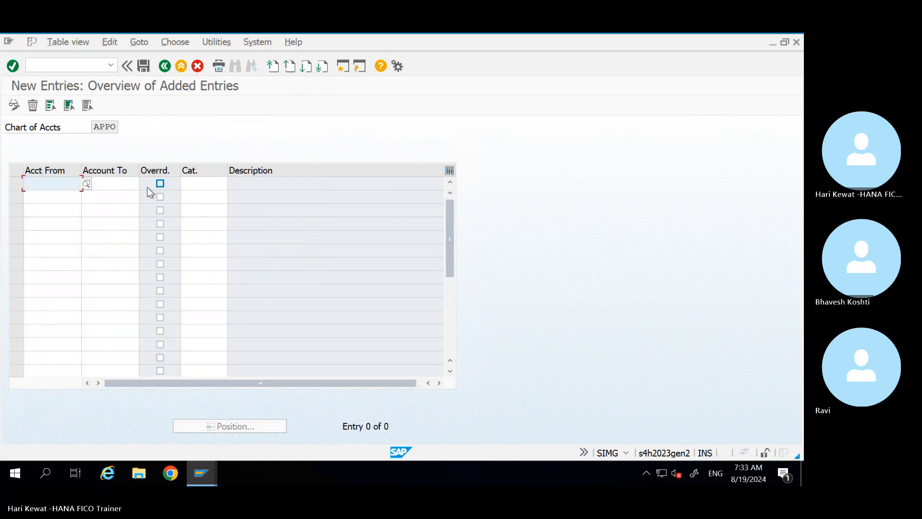
type("30000000000")
key("Tab")
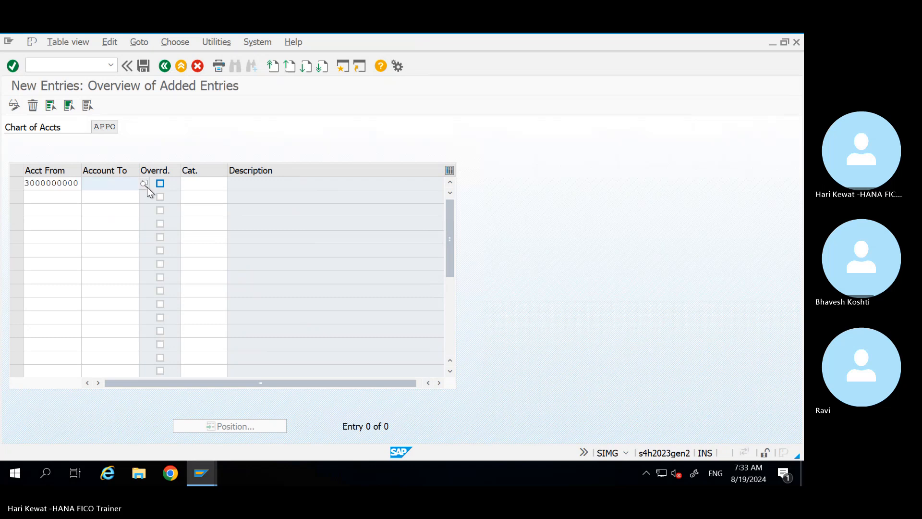
type("39999999999999")
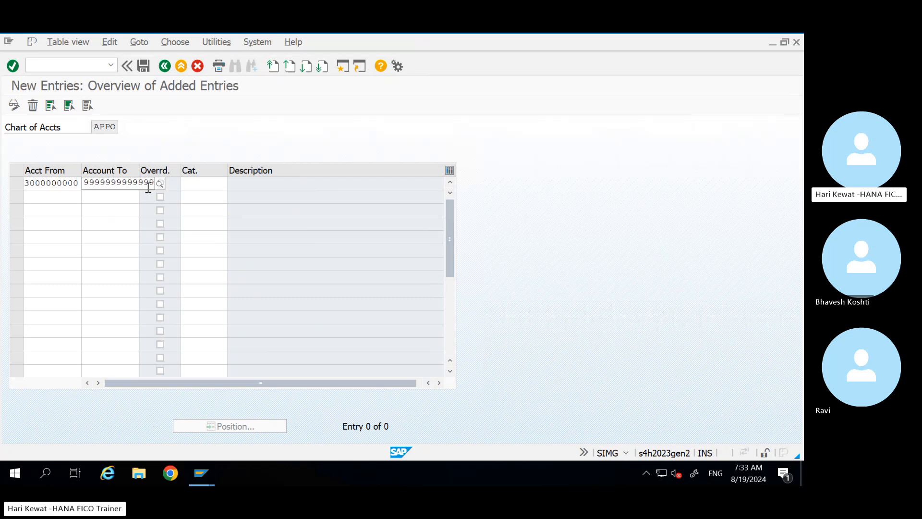
key("Tab")
key("Tab")
key("space")
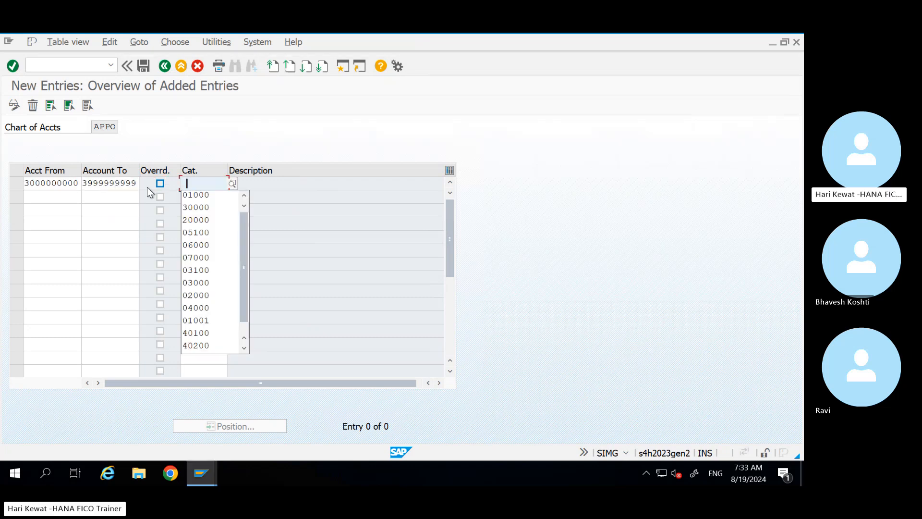
key("Down")
key("Return")
key("Return")
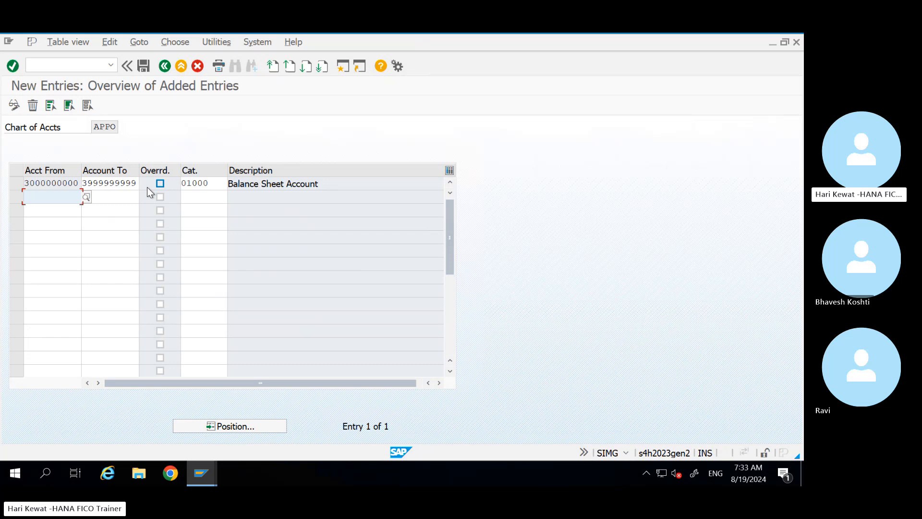
key("ctrl+s")
key("Return")
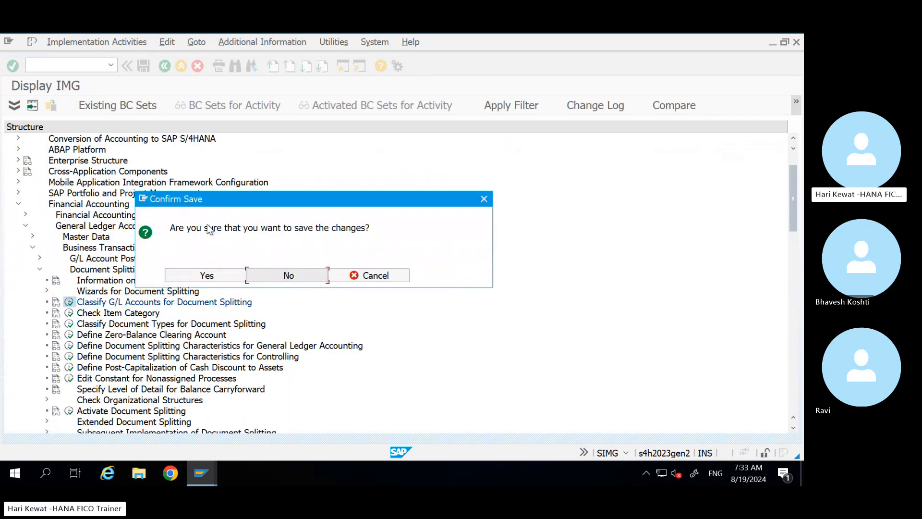
left_click(211, 278)
key("Return")
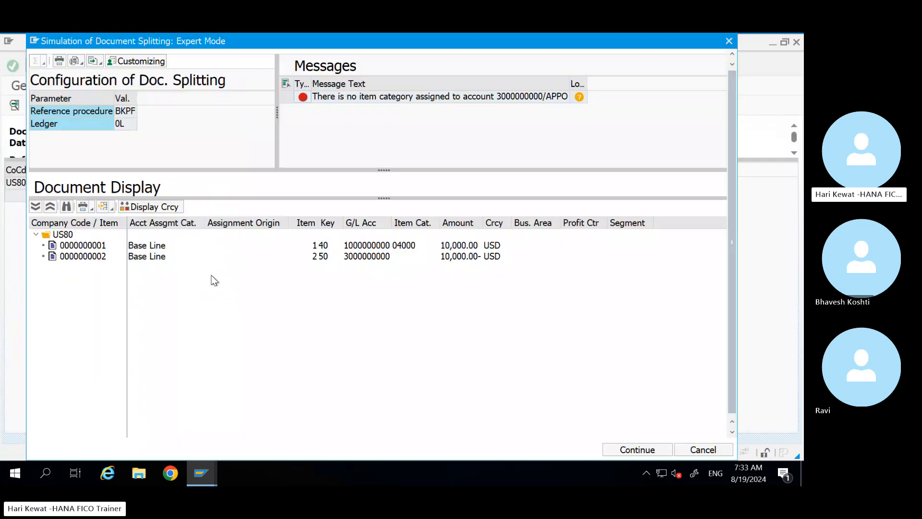
Step: Re-simulate the US80 document in Expert Mode, then return to the entry without discarding it
left_click(728, 44)
left_click(163, 66)
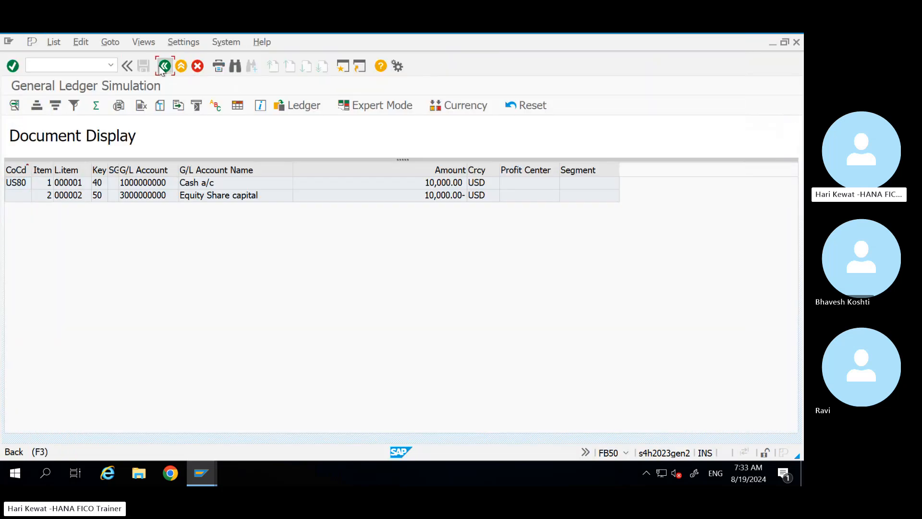
left_click(67, 42)
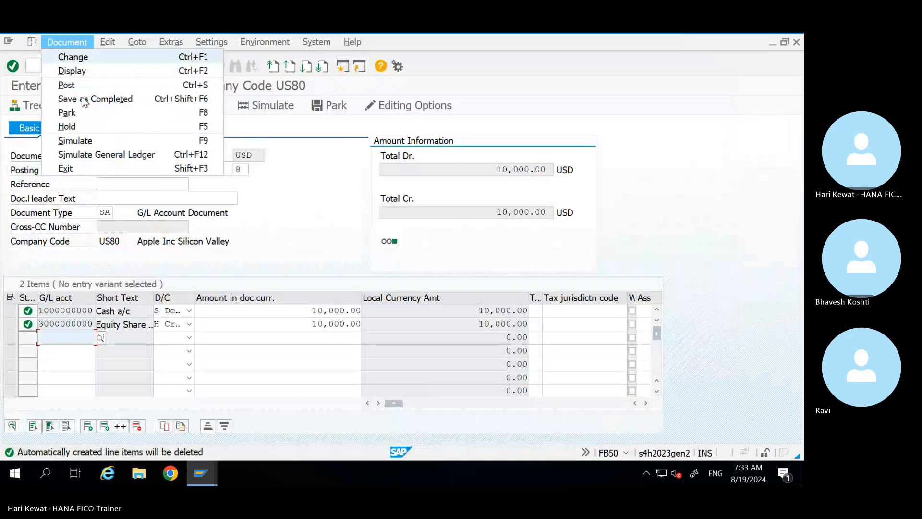
left_click(107, 157)
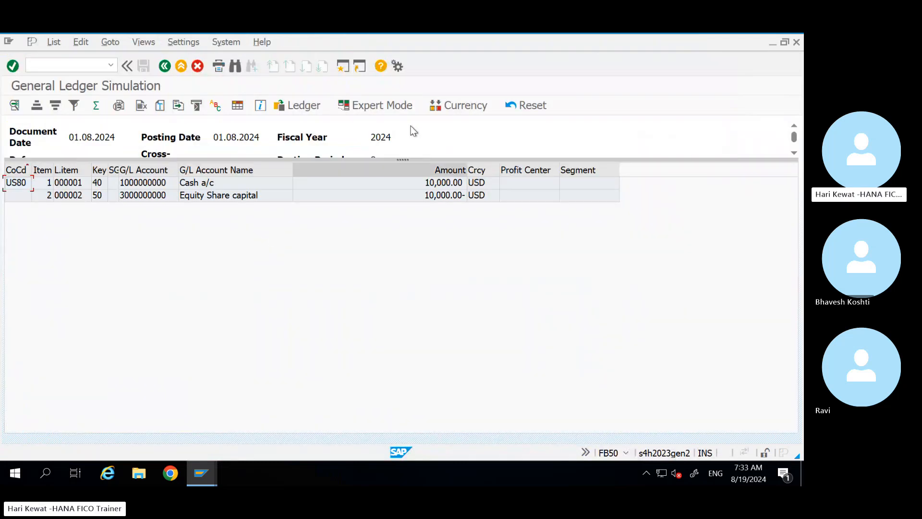
left_click(371, 103)
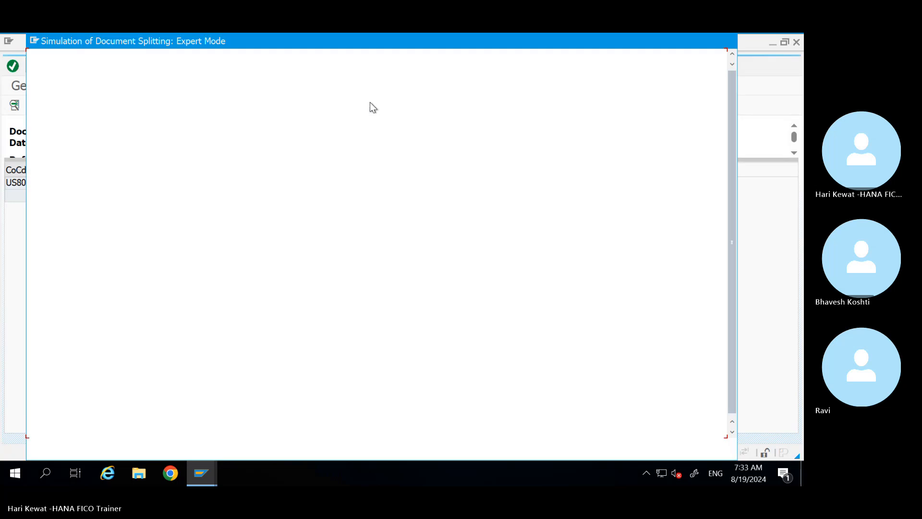
left_click(732, 42)
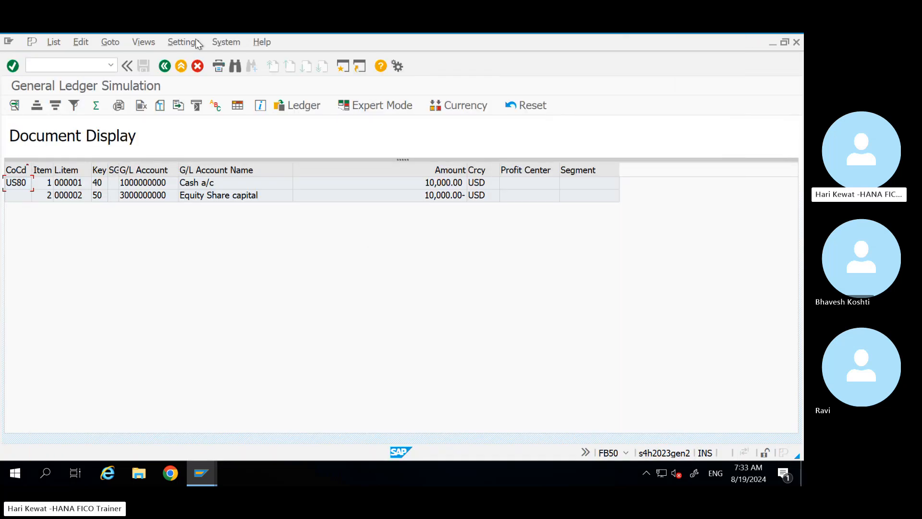
left_click(180, 67)
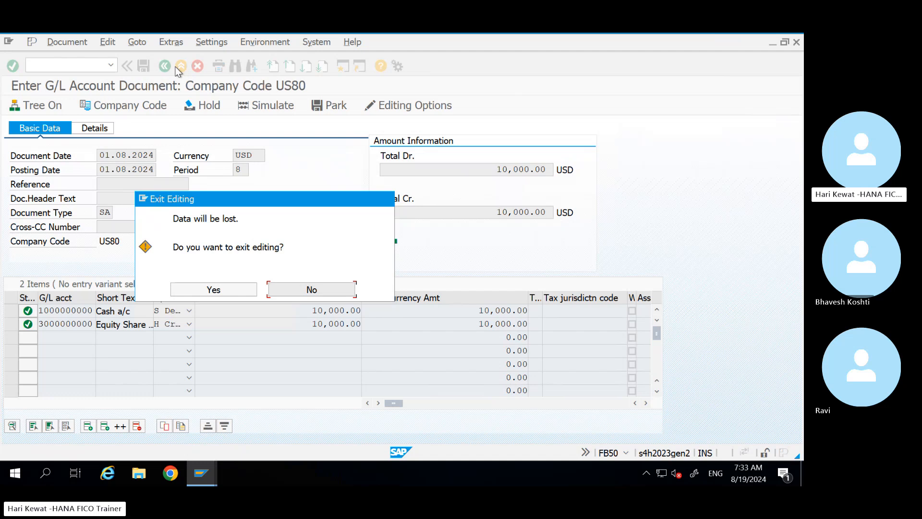
left_click(312, 289)
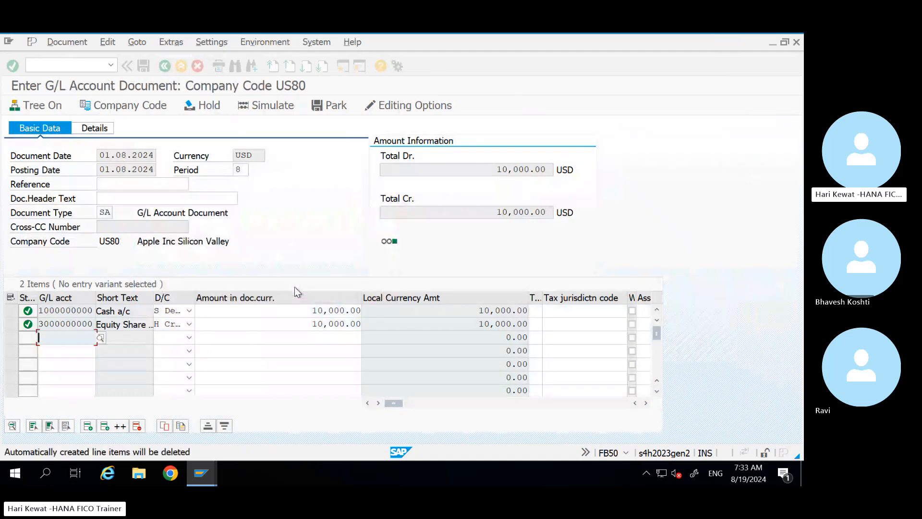
Step: Delete both existing line items of the US80 document
left_click(12, 314)
left_click(14, 326)
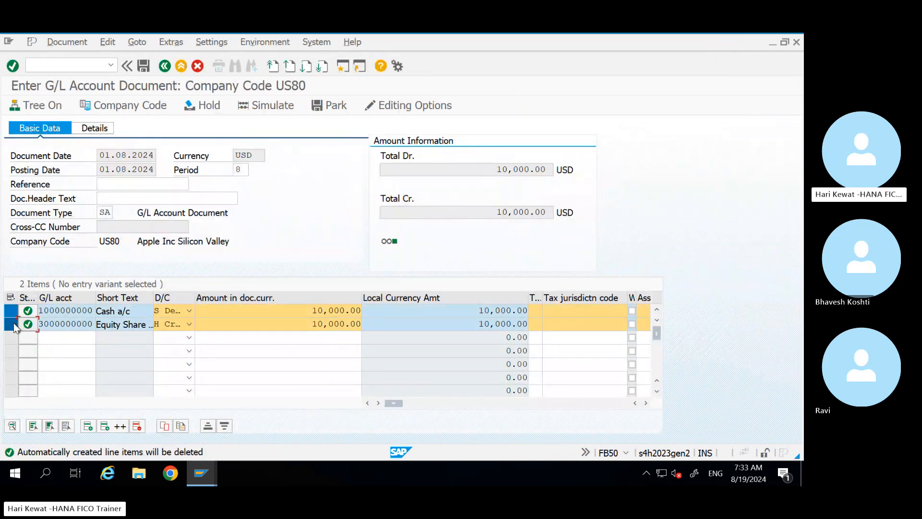
left_click(137, 426)
left_click(68, 316)
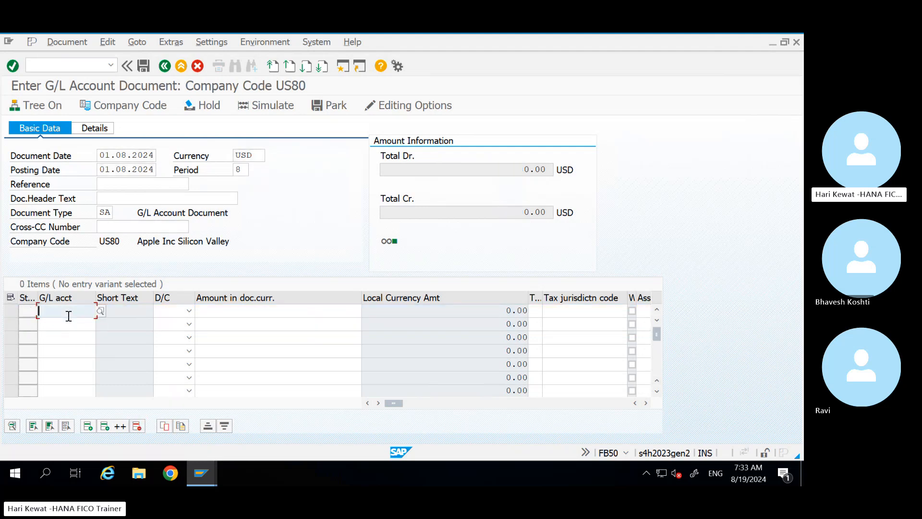
key("space")
key("Down")
key("Down")
key("Tab")
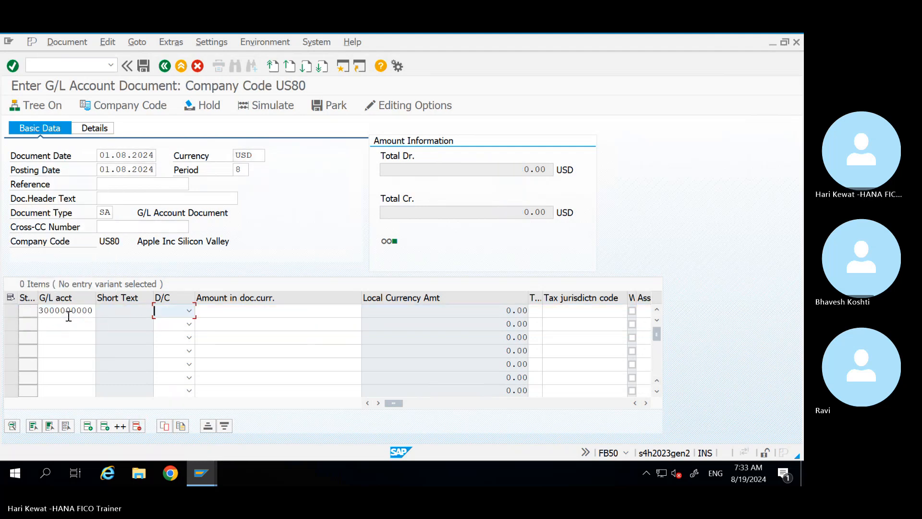
key("shift+Tab")
key("BackSpace")
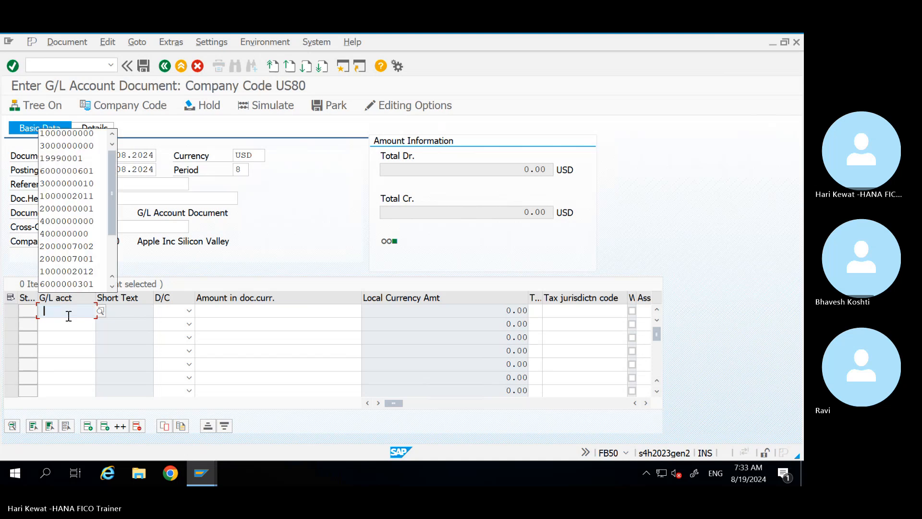
key("Down")
key("Return")
key("Tab")
type("s")
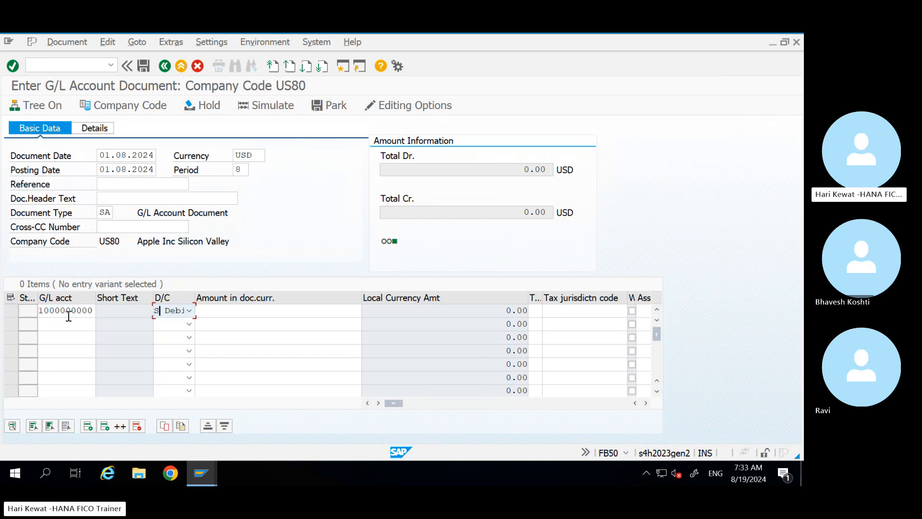
key("Tab")
key("BackSpace")
key("Down")
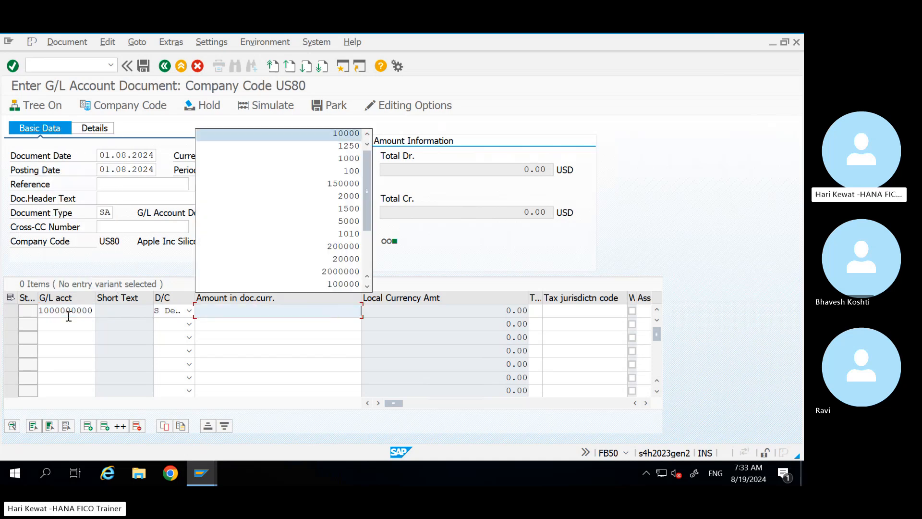
key("Return")
key("Tab")
left_click(69, 324)
key("BackSpace")
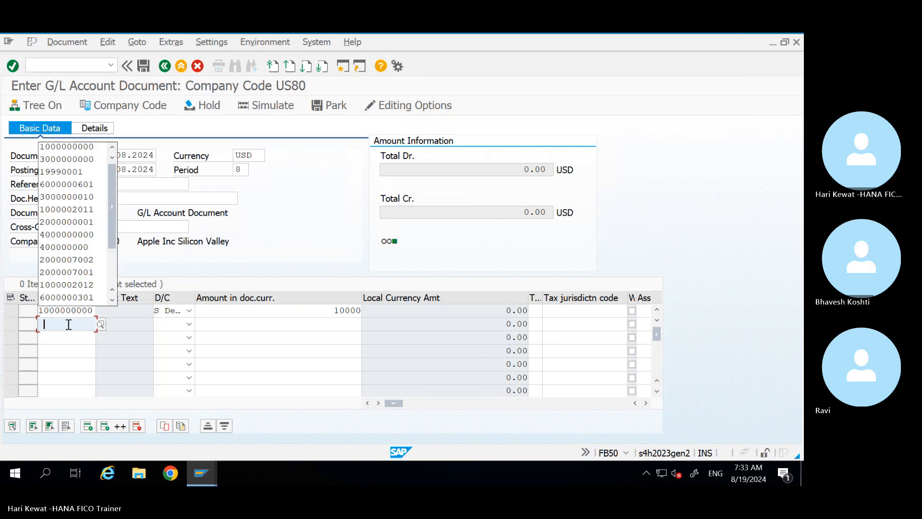
key("Down")
key("Down")
key("Return")
key("Tab")
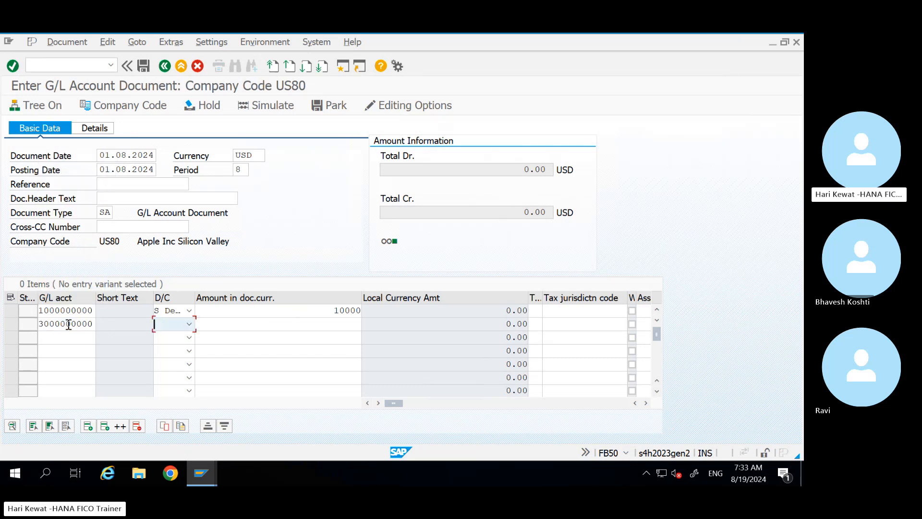
key("h")
key("Tab")
key("BackSpace")
key("Down")
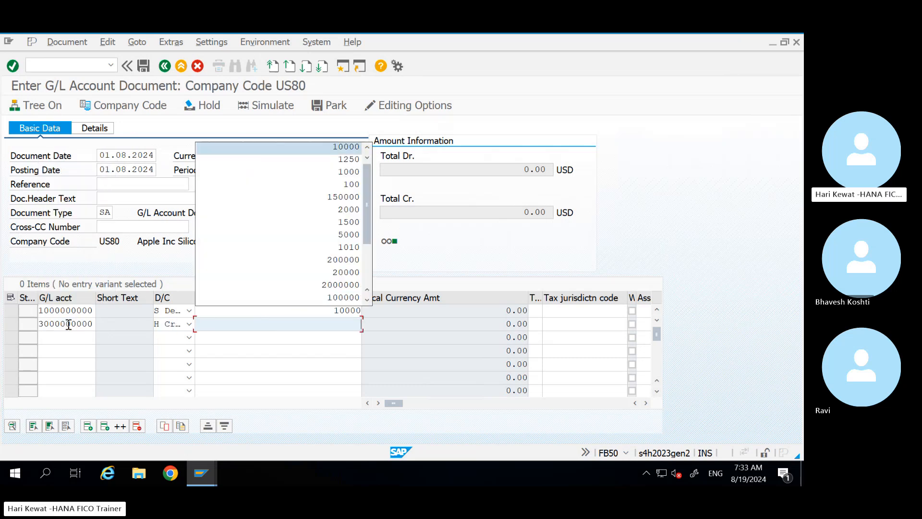
key("Return")
key("Return")
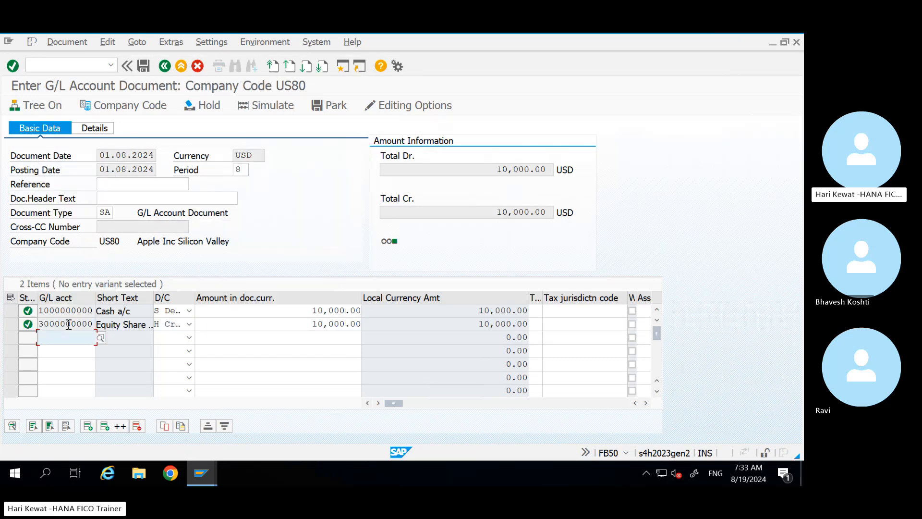
left_click(56, 41)
left_click(95, 154)
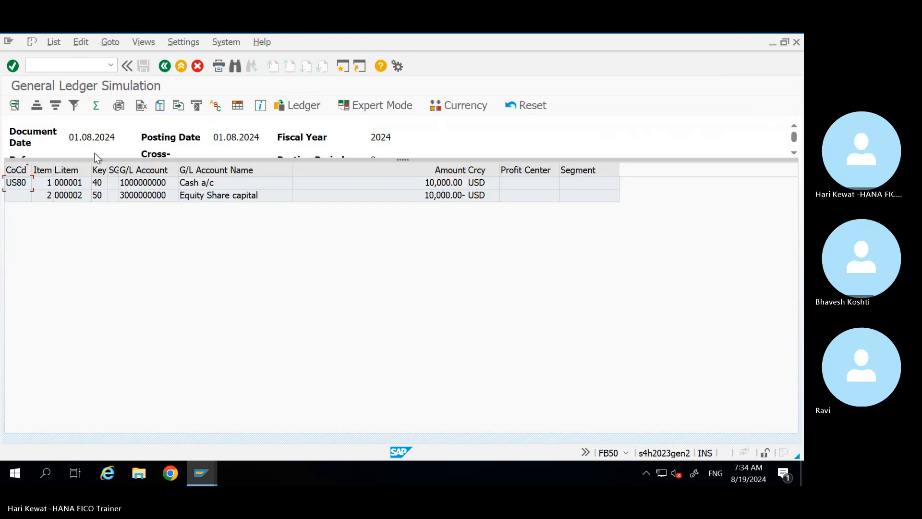
left_click(387, 109)
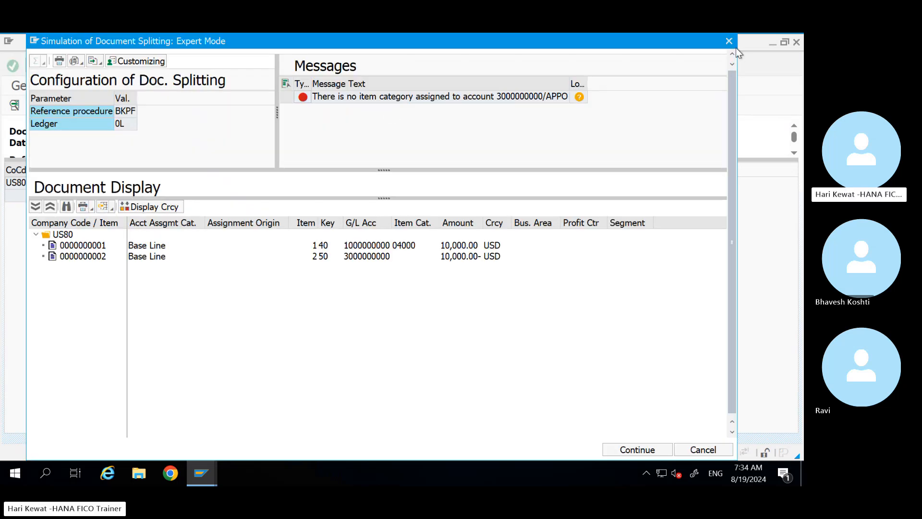
left_click(728, 41)
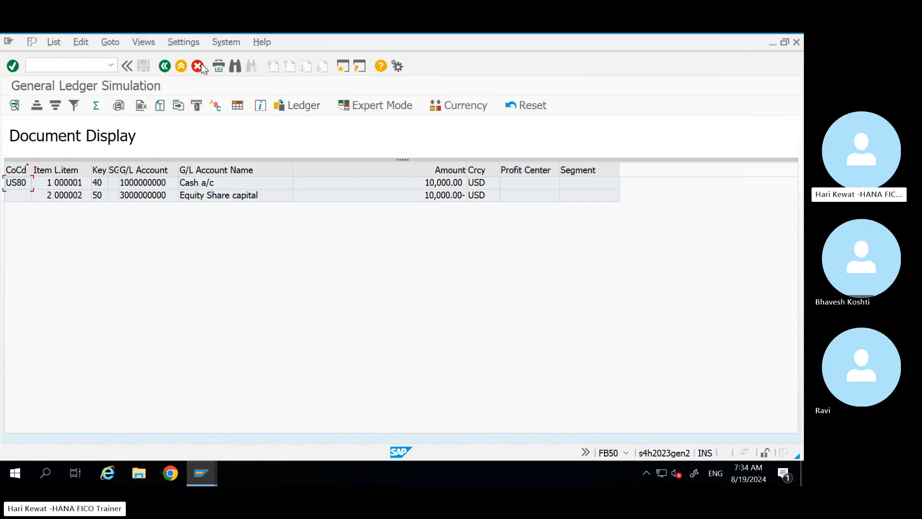
Step: Discard the unsaved US80 document and relaunch FB50
left_click(181, 65)
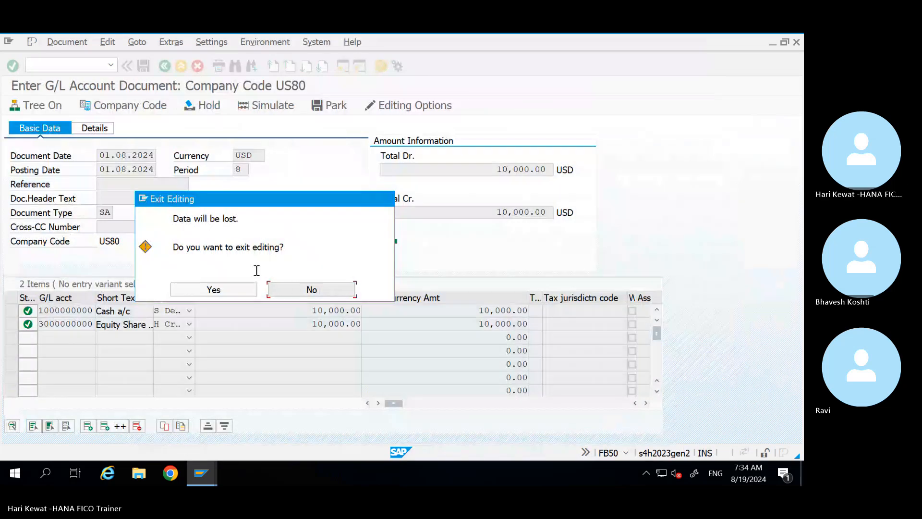
left_click(233, 289)
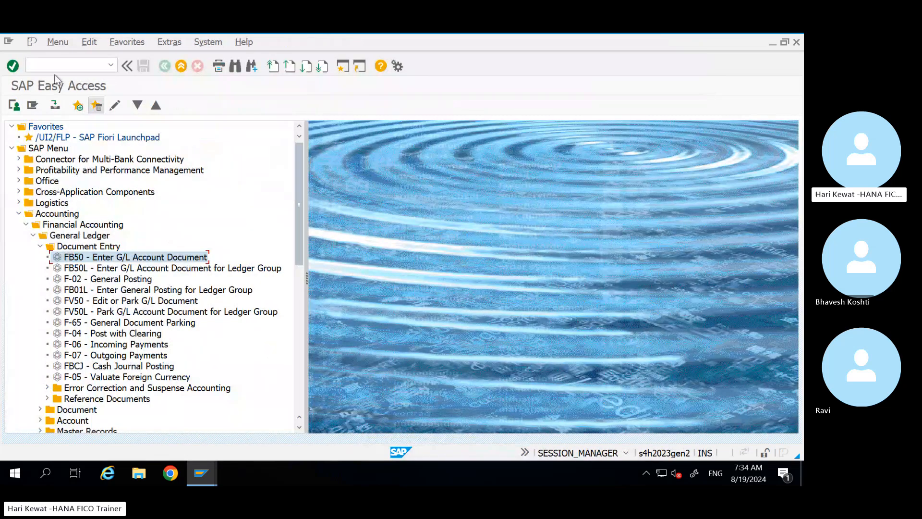
double_click(114, 261)
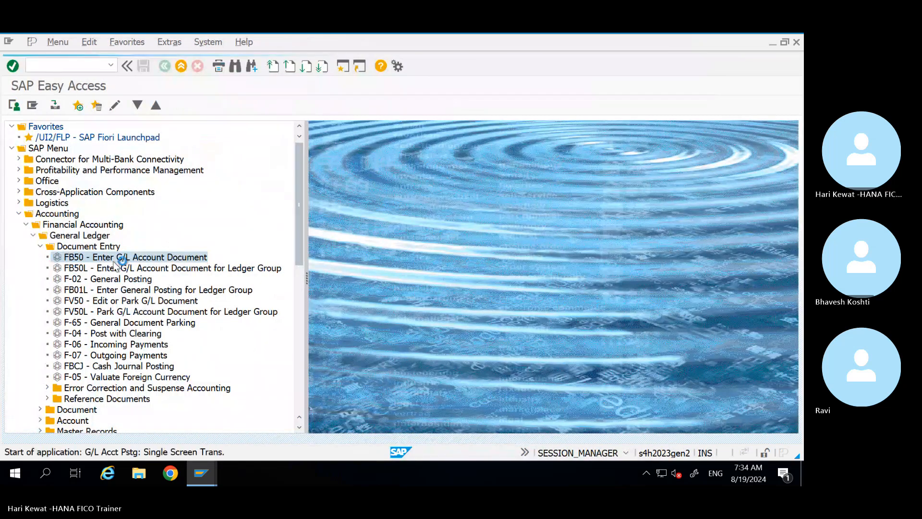
Step: Set both document and posting dates to 01.08.2024
key("Down")
key("Down")
key("Return")
key("Tab")
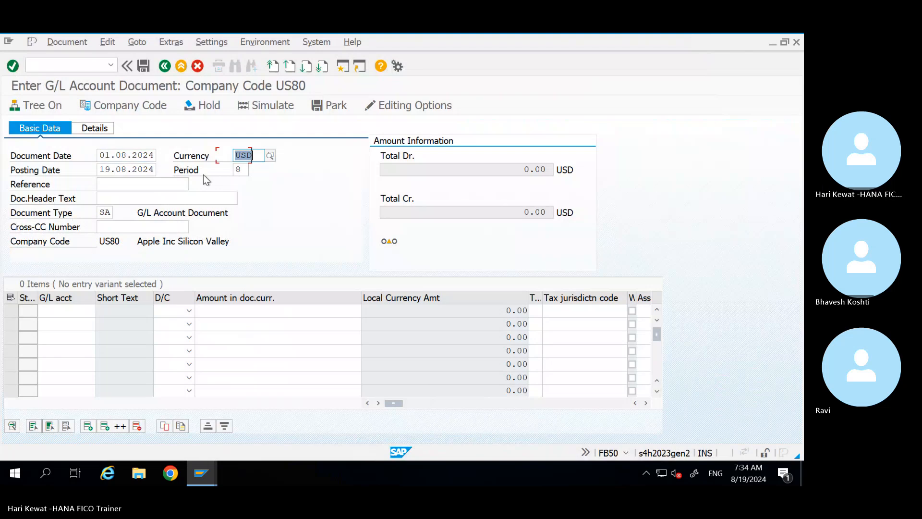
key("Tab")
key("Down")
key("Down")
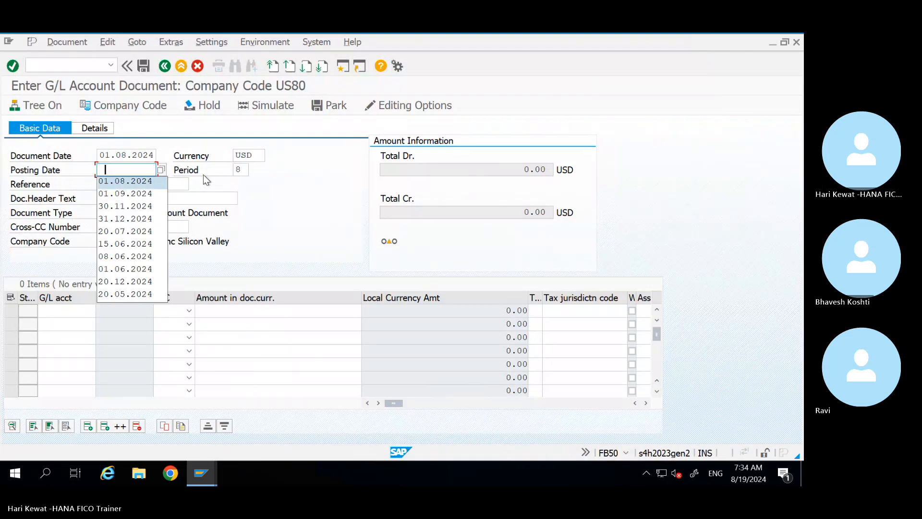
key("Return")
key("Tab")
left_click(69, 314)
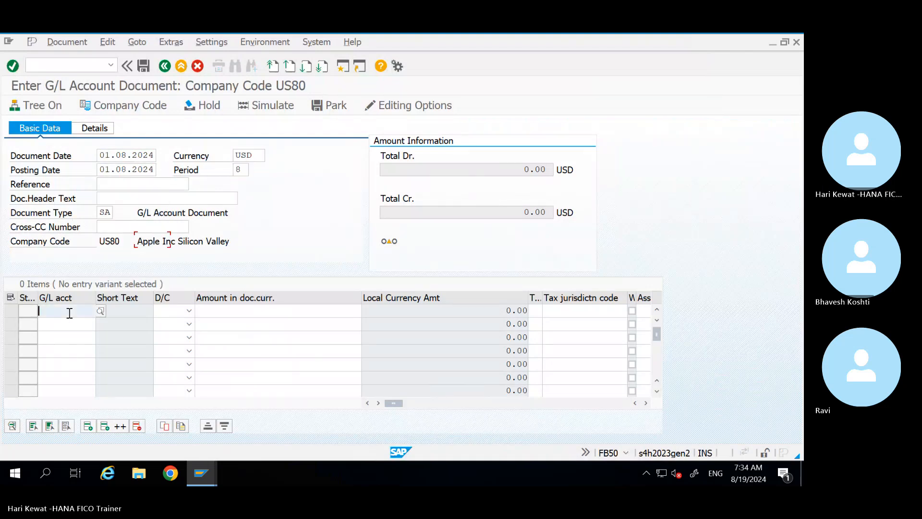
key("Down")
key("Down")
key("Up")
key("Return")
key("Tab")
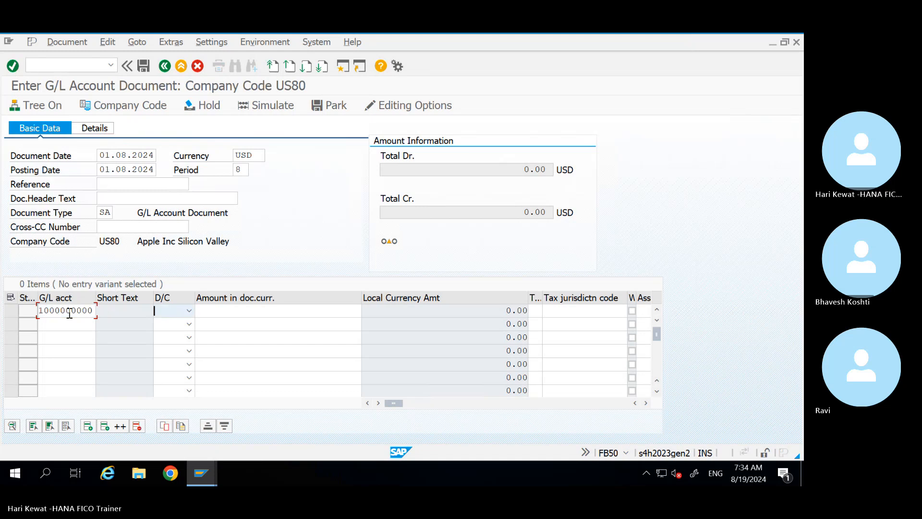
key("Down")
key("Tab")
key("Down")
key("Down")
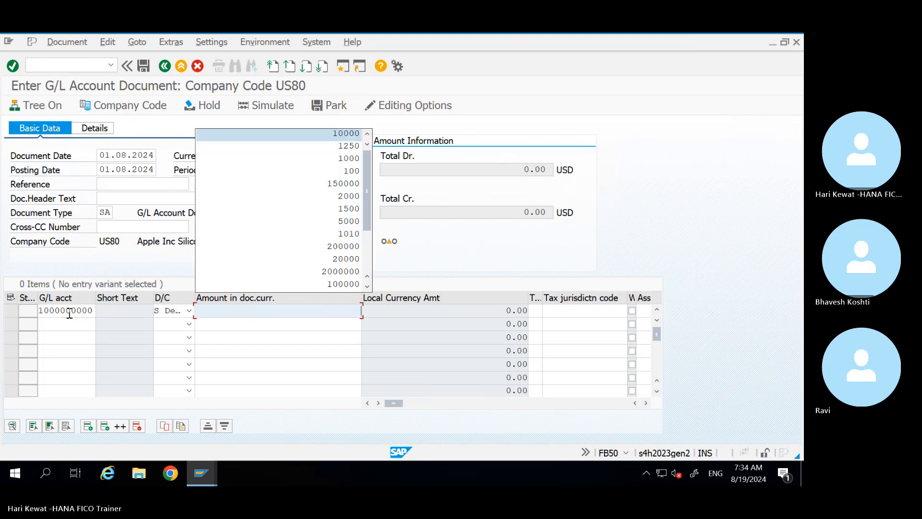
key("Return")
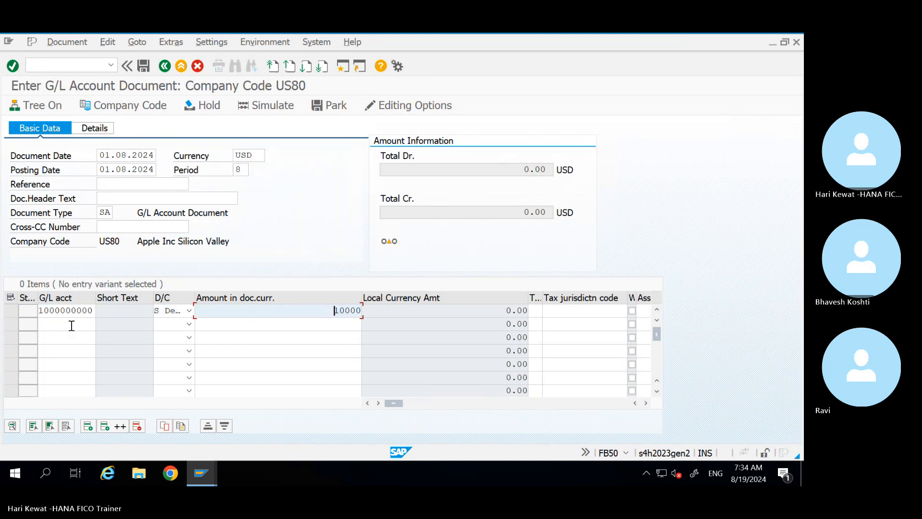
left_click(71, 326)
key("Down")
key("Down")
key("Down")
key("Return")
key("Tab")
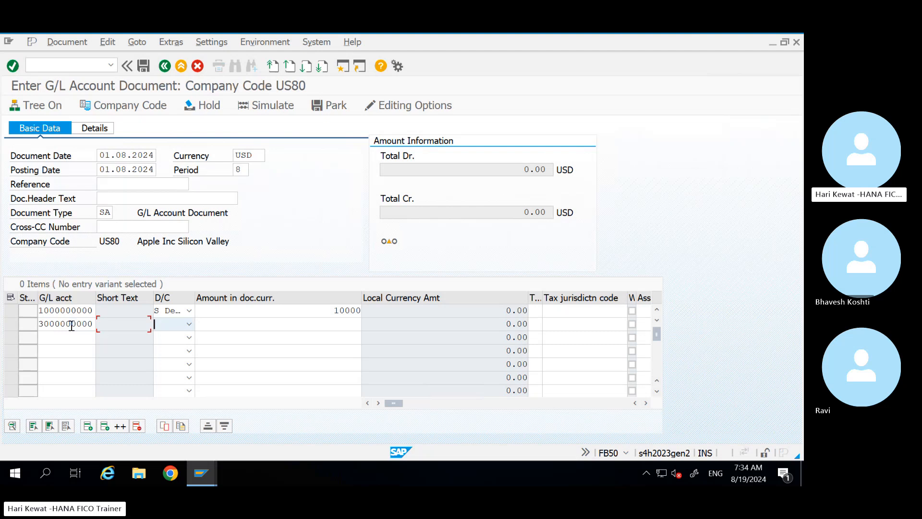
type("h")
key("Tab")
key("Down")
key("Down")
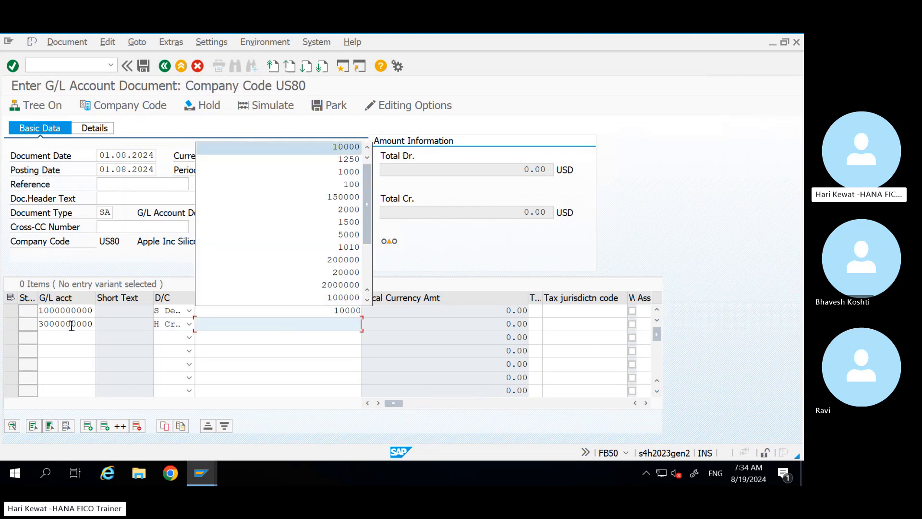
key("Return")
key("Return")
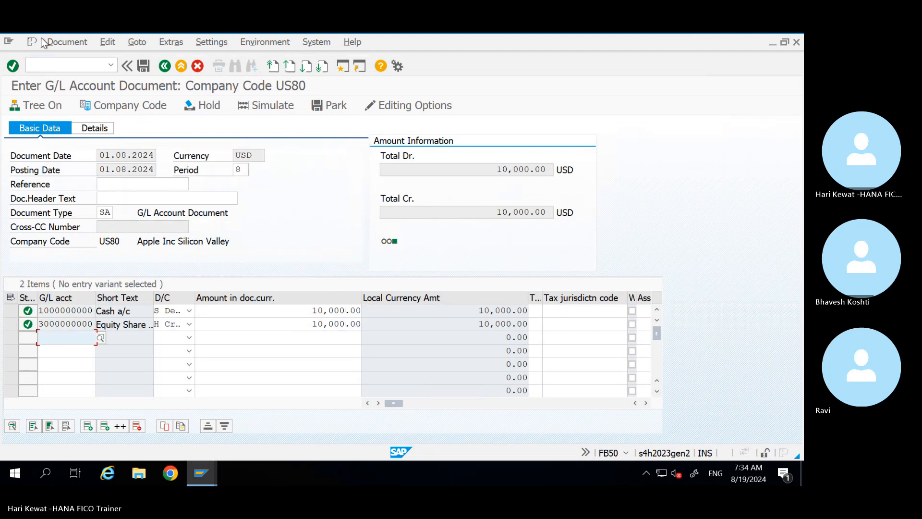
left_click(65, 42)
left_click(99, 154)
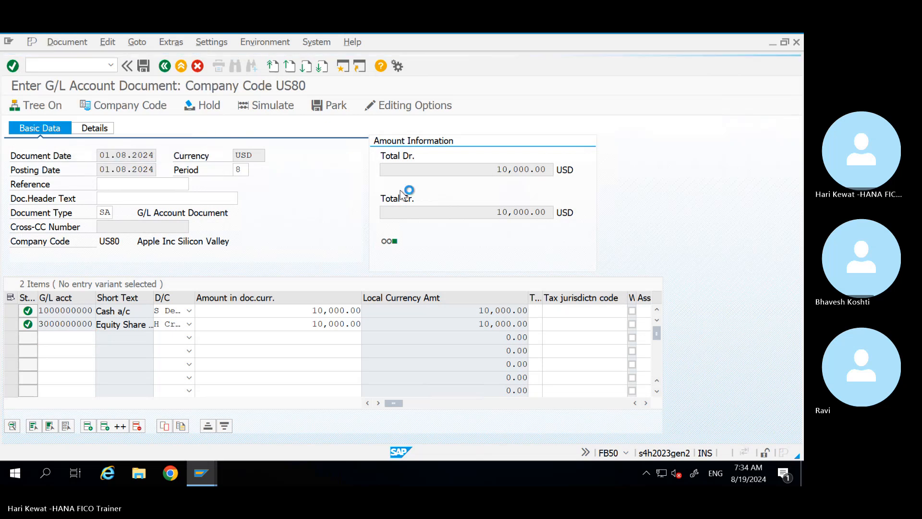
Step: Open the Expert Mode splitting simulation and inspect the unfilled Profit Center error on line 001
left_click(400, 108)
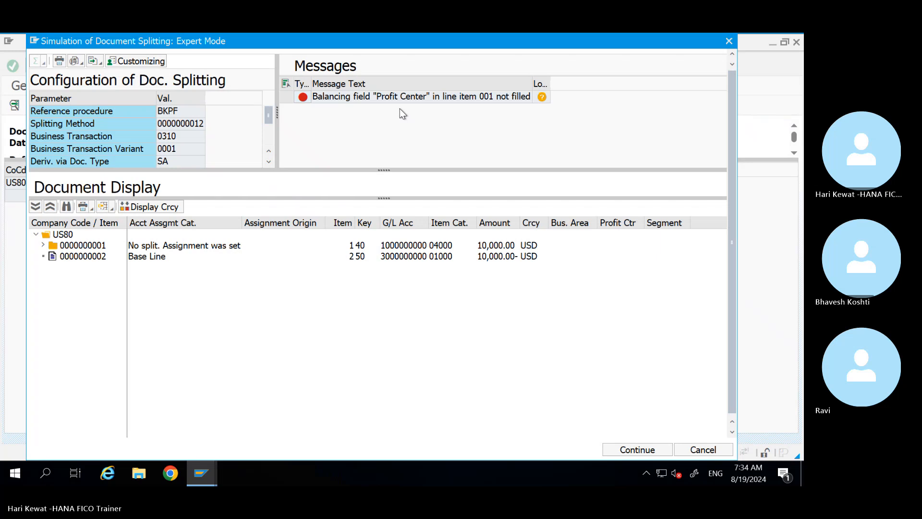
left_click(446, 100)
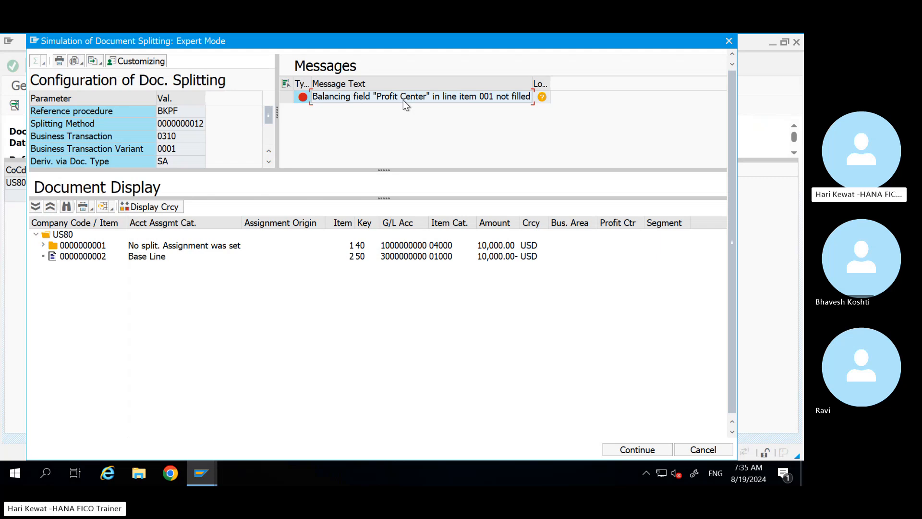
Step: Switch to the account classification window and back out to the IMG structure
left_click(203, 470)
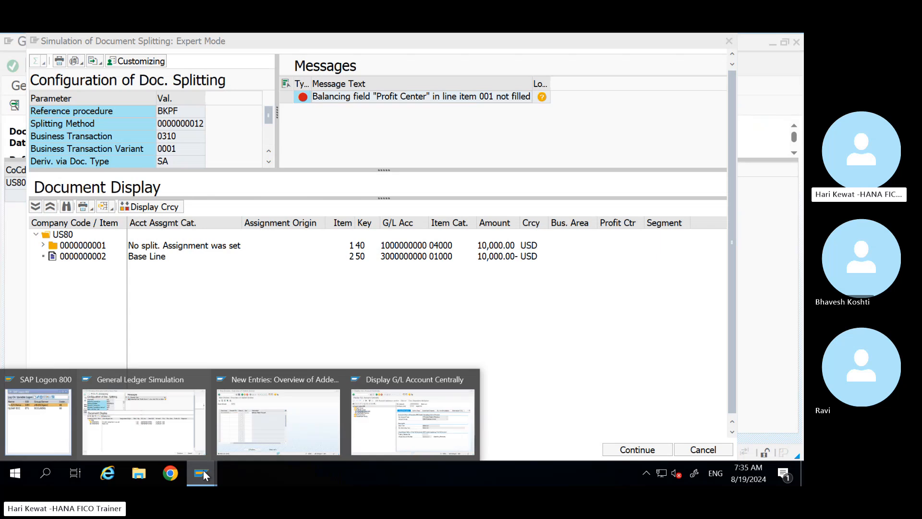
left_click(326, 425)
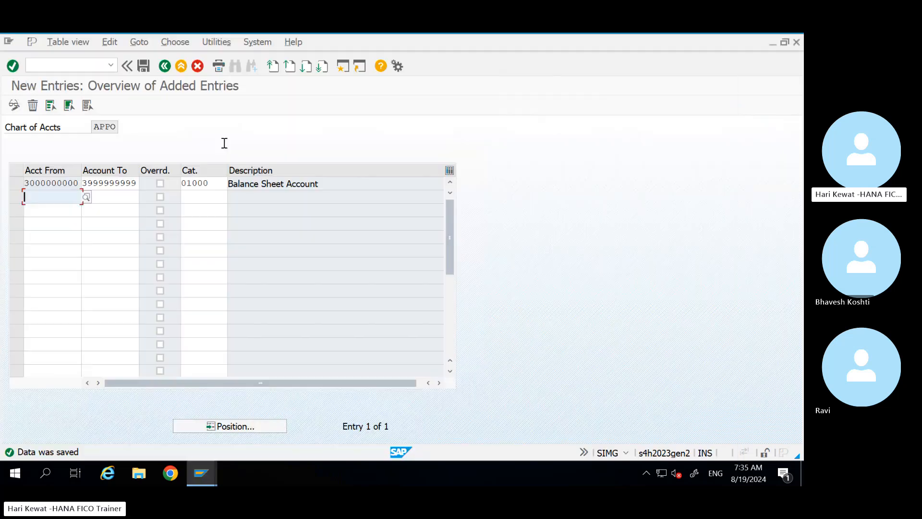
left_click(164, 67)
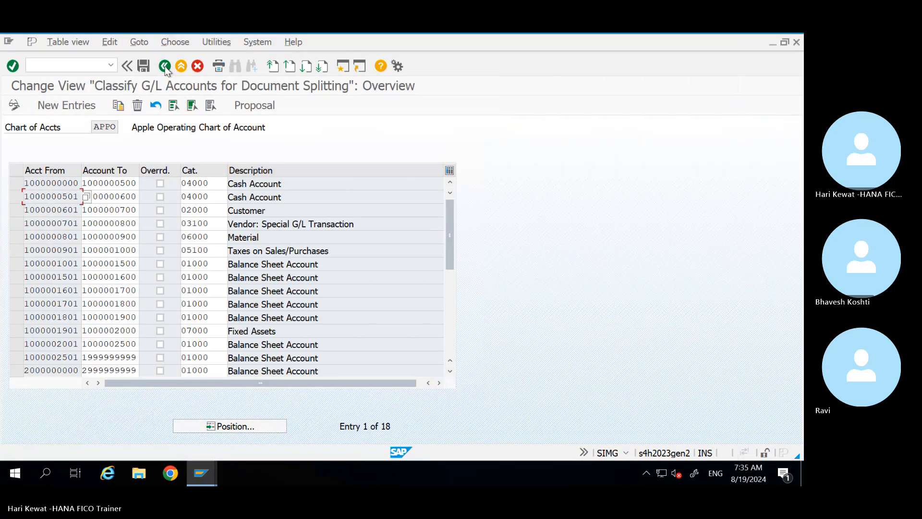
left_click(164, 66)
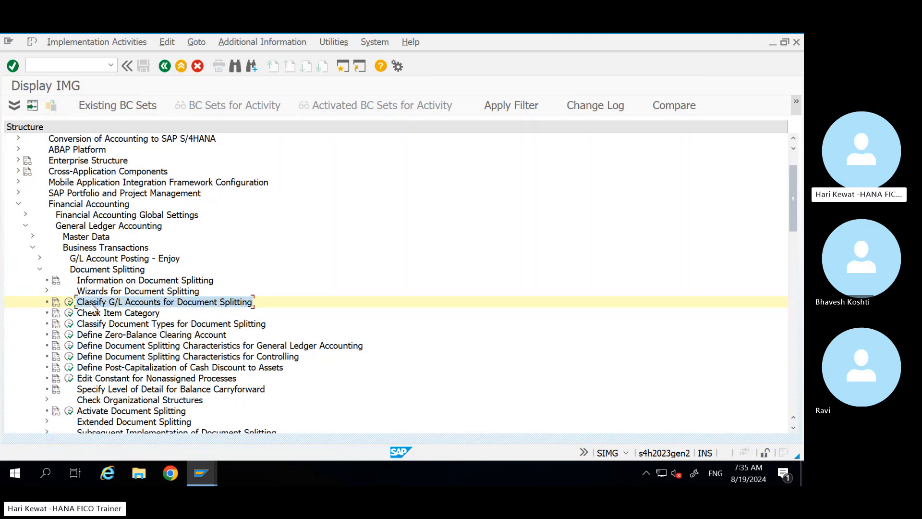
Step: Point out the Classify G/L Accounts and Classify Document Types steps in the Document Splitting tree
left_click(121, 327)
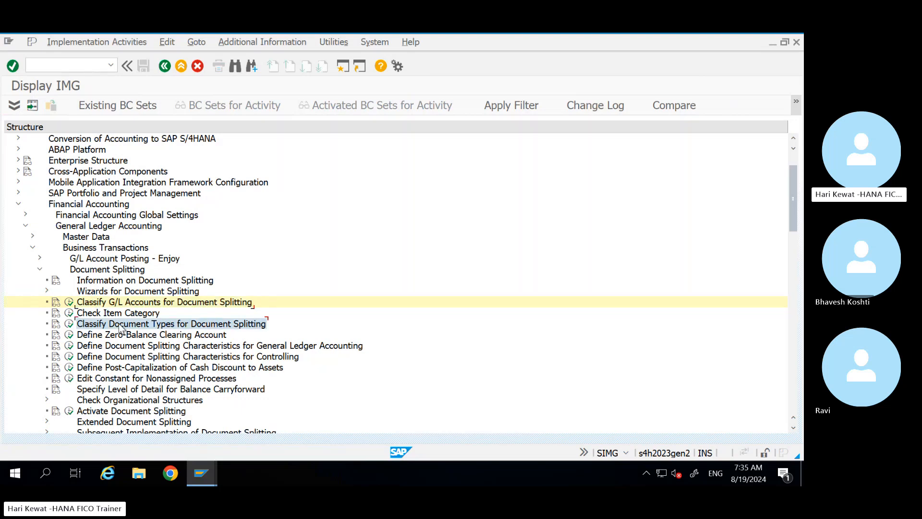
left_click(137, 303)
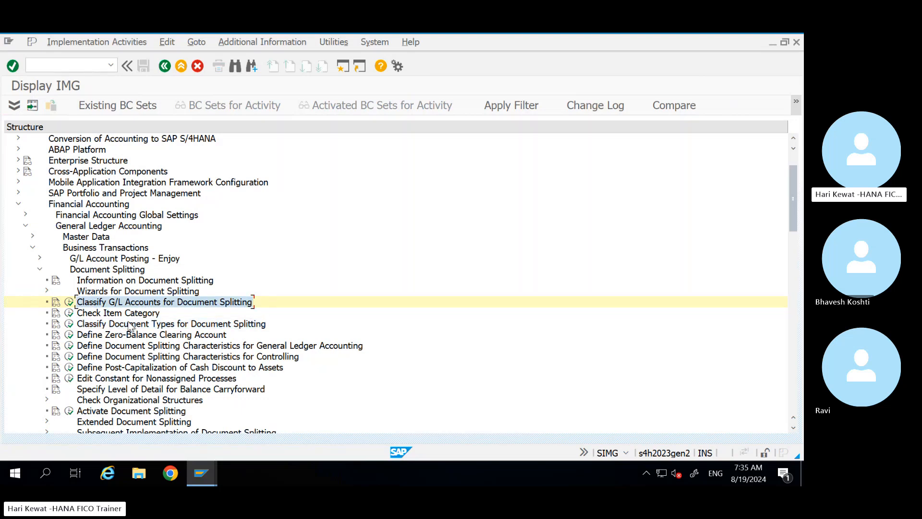
left_click(130, 326)
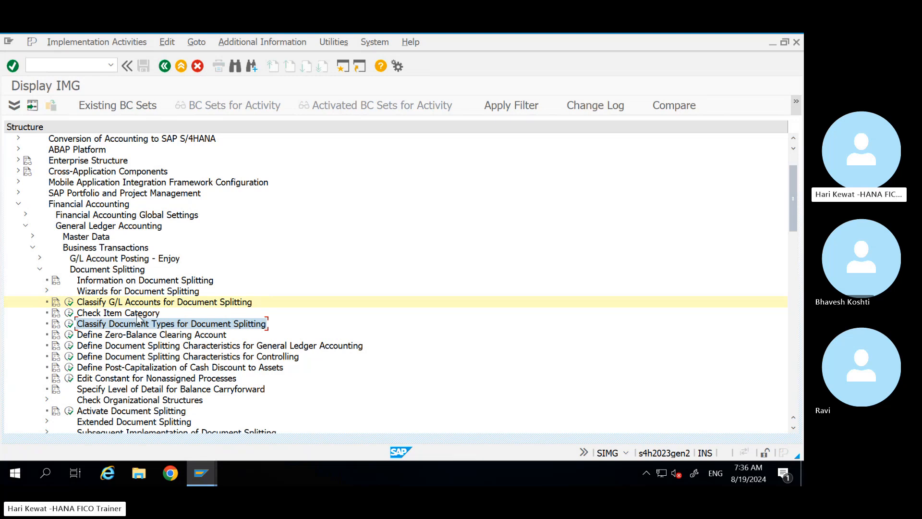
left_click(143, 304)
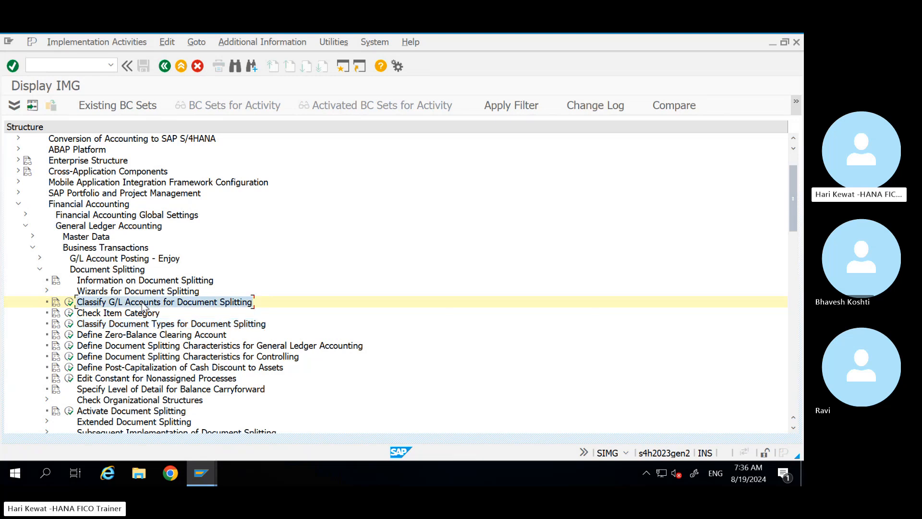
left_click(149, 325)
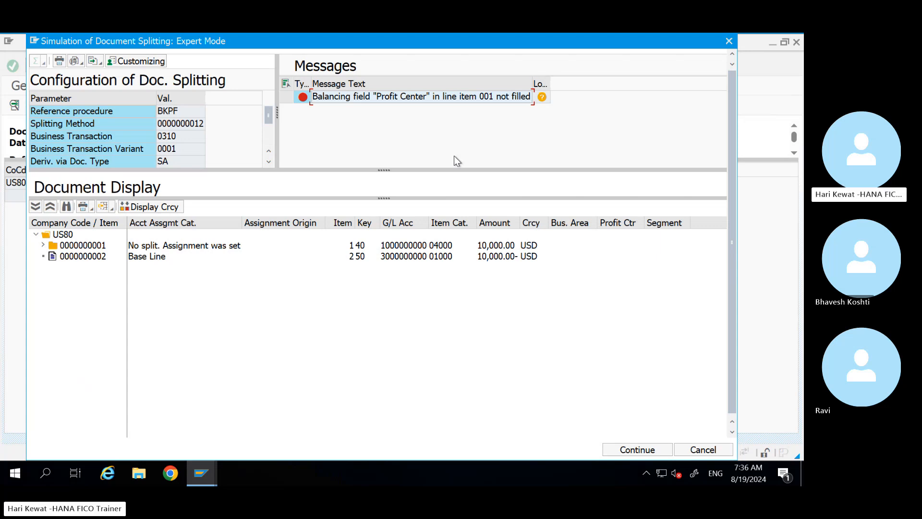
Step: Close the splitting simulation and return to the US80 entry, keeping both lines
left_click(729, 42)
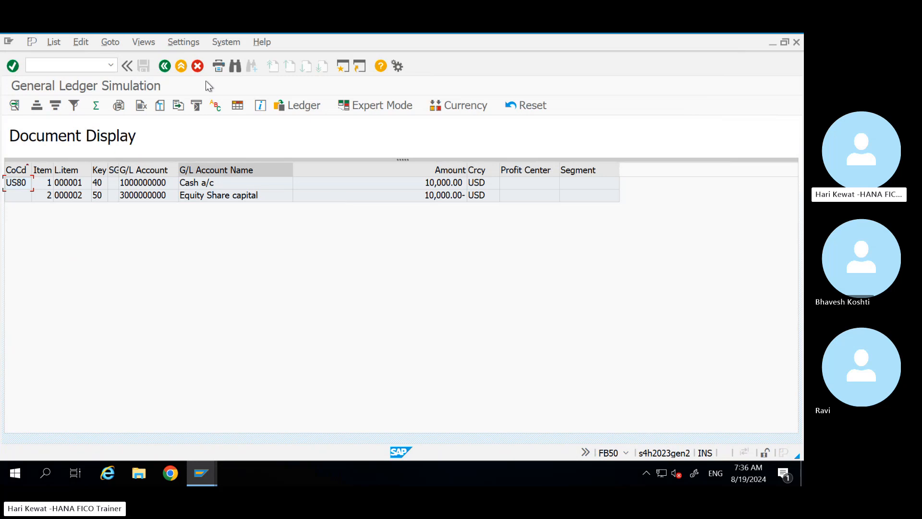
left_click(180, 65)
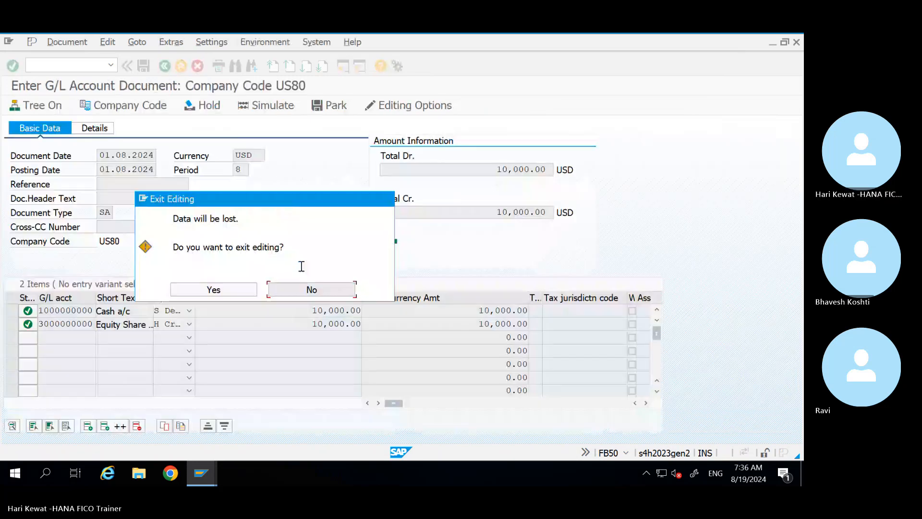
left_click(312, 290)
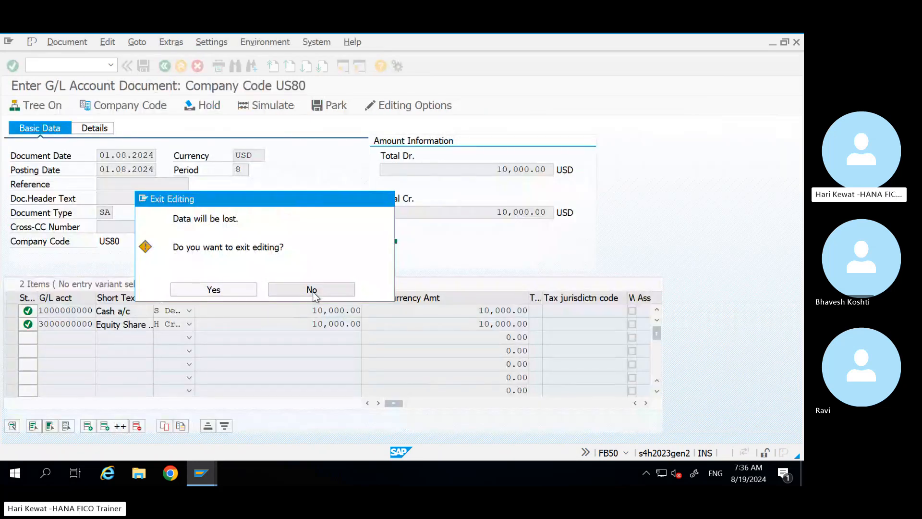
Step: Open the profit center search help for line 1's Profit Center field
left_click(579, 314)
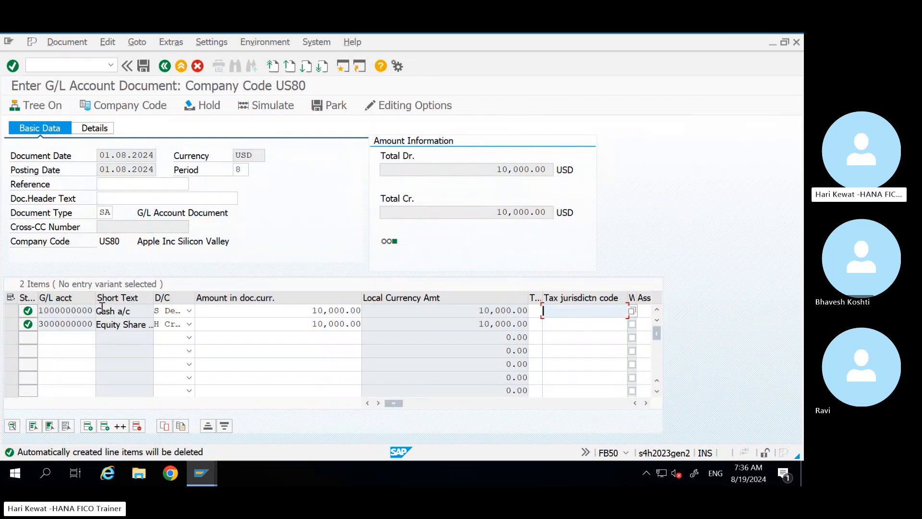
key("Tab")
key("Tab")
key("Tab")
key("Tab")
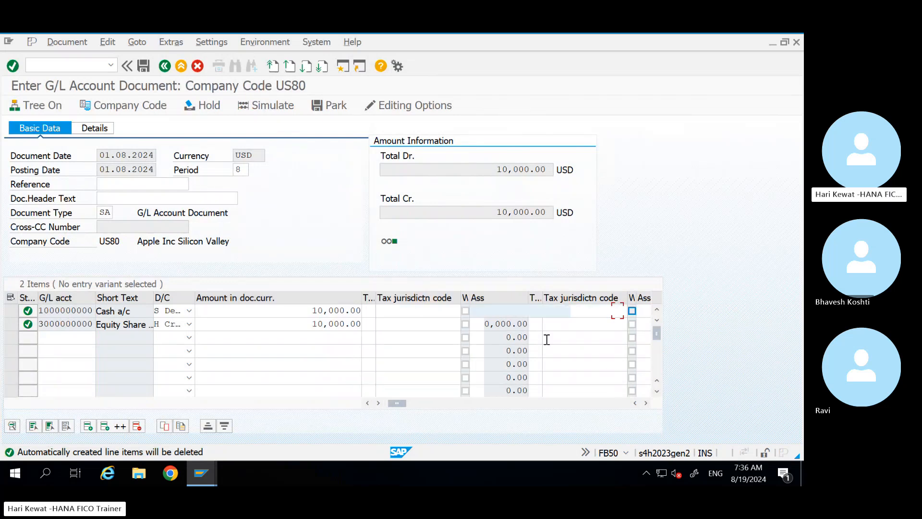
key("Tab")
key("Tab")
key("Tab")
key("Tab")
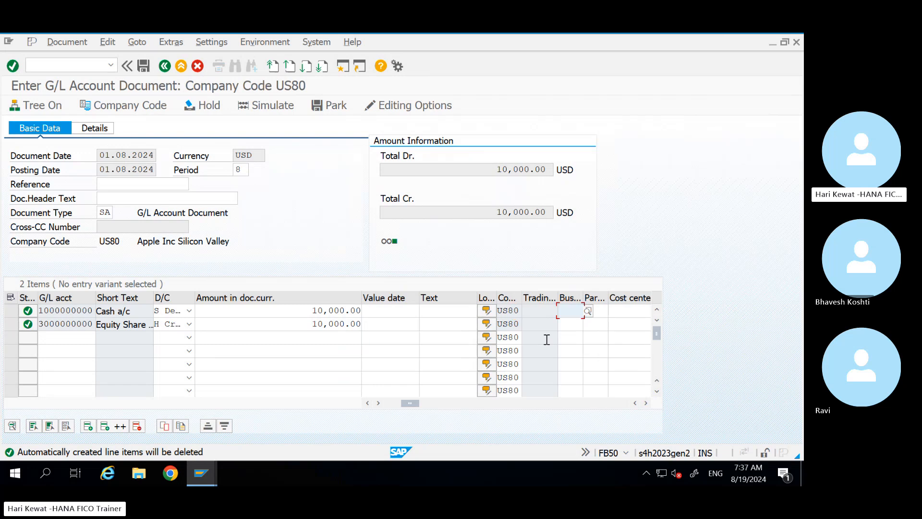
key("Tab")
key("Tab")
key("Tab")
key("Tab")
key("Tab")
key("Tab")
key("Tab")
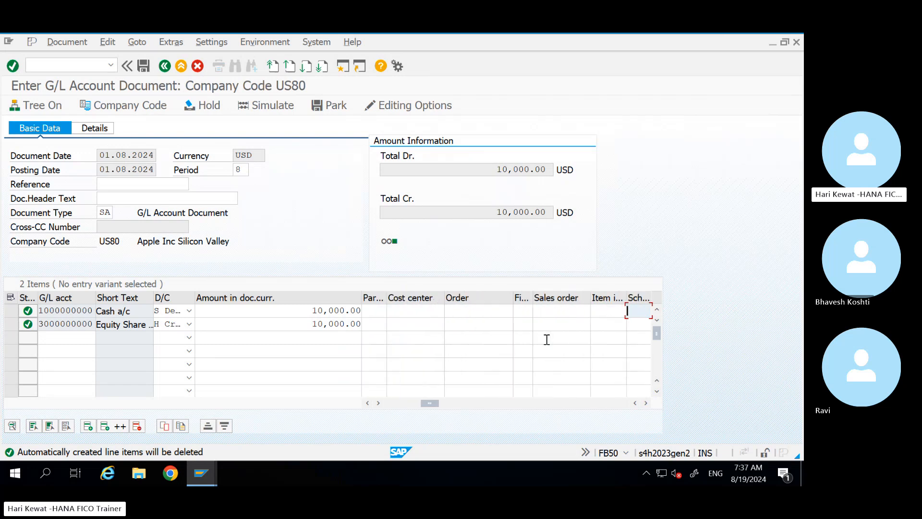
key("Tab")
key("Tab")
key("Tab")
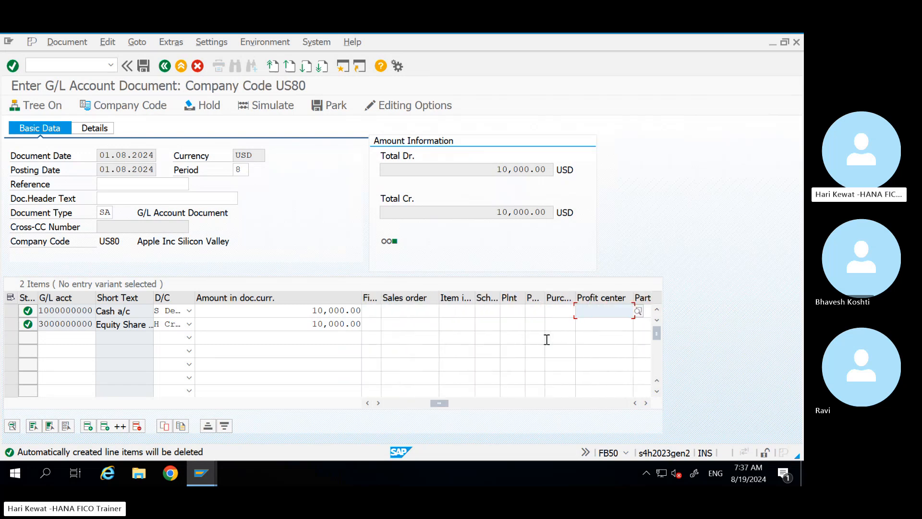
left_click(637, 310)
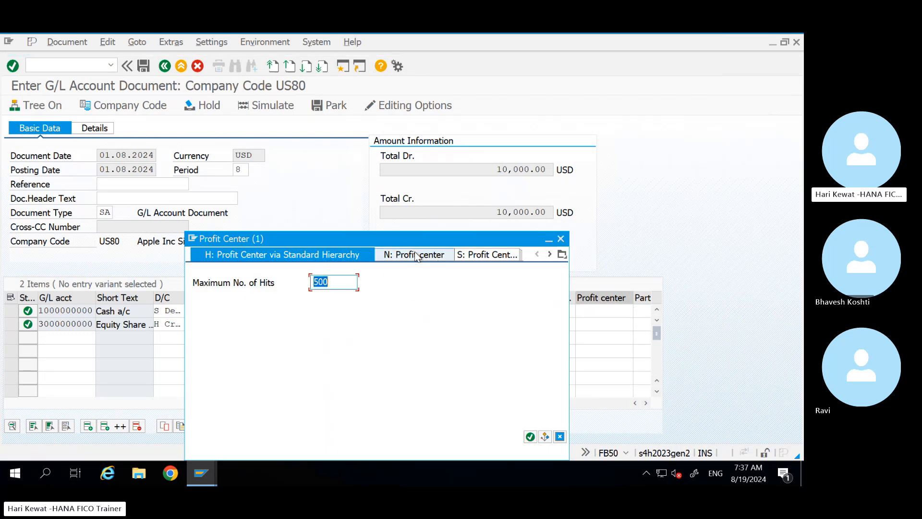
Step: Search profit centers in controlling area APCO and assign LAPTOP1 to the cash line
left_click(562, 255)
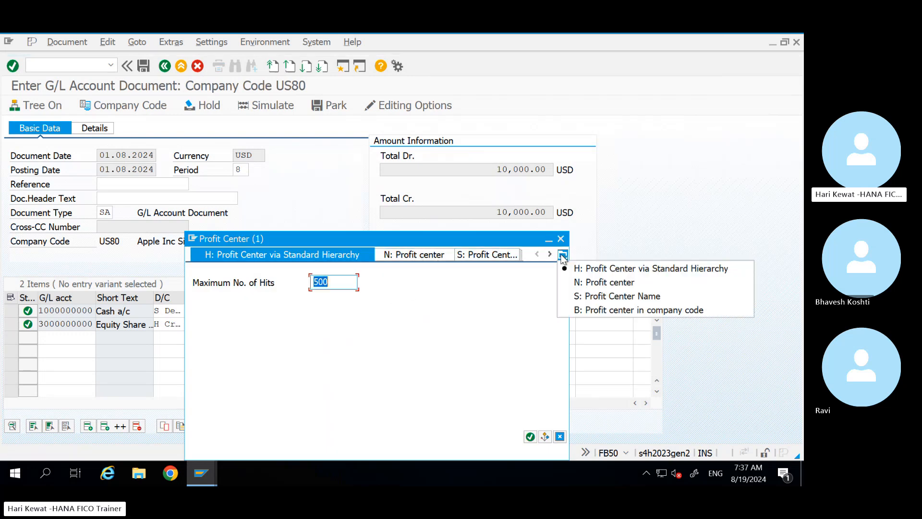
left_click(602, 284)
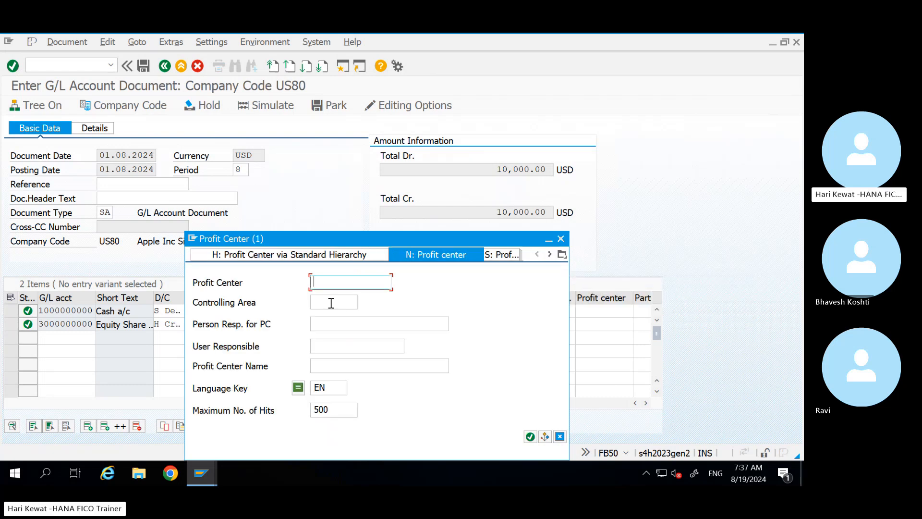
left_click(332, 303)
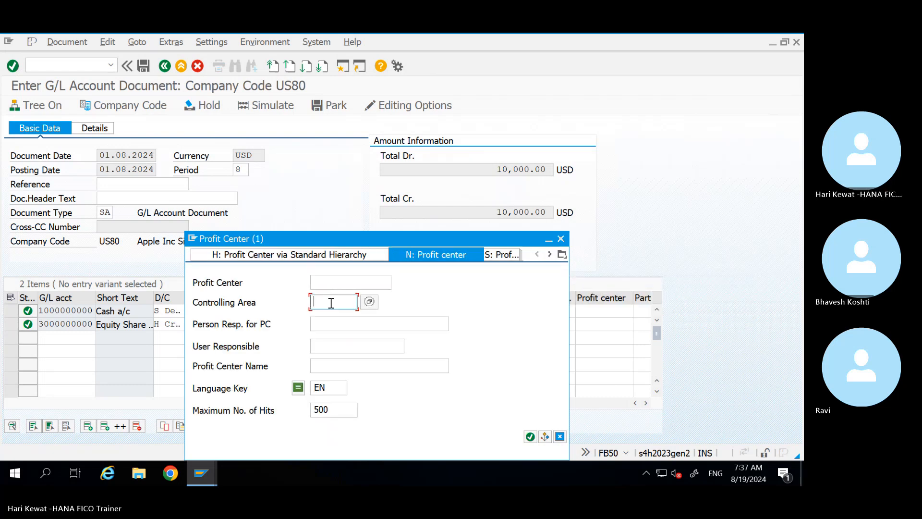
type("apco")
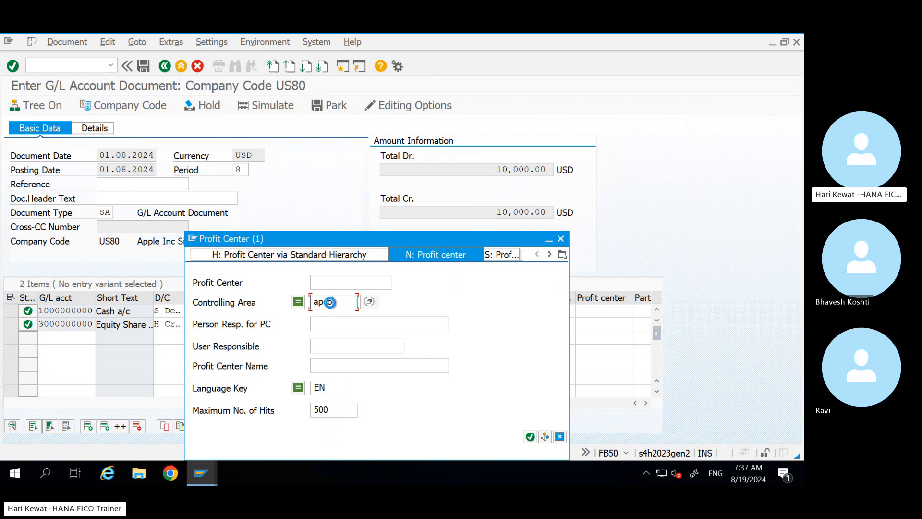
key("Return")
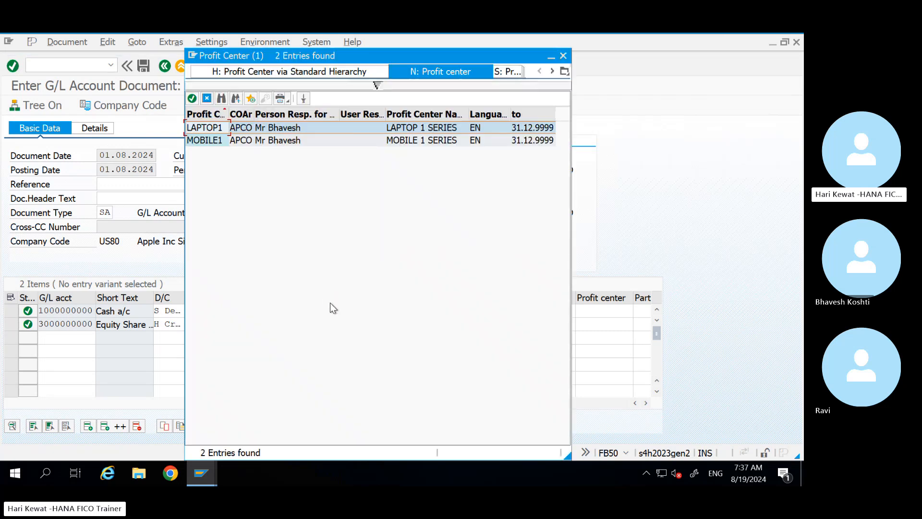
left_click(251, 141)
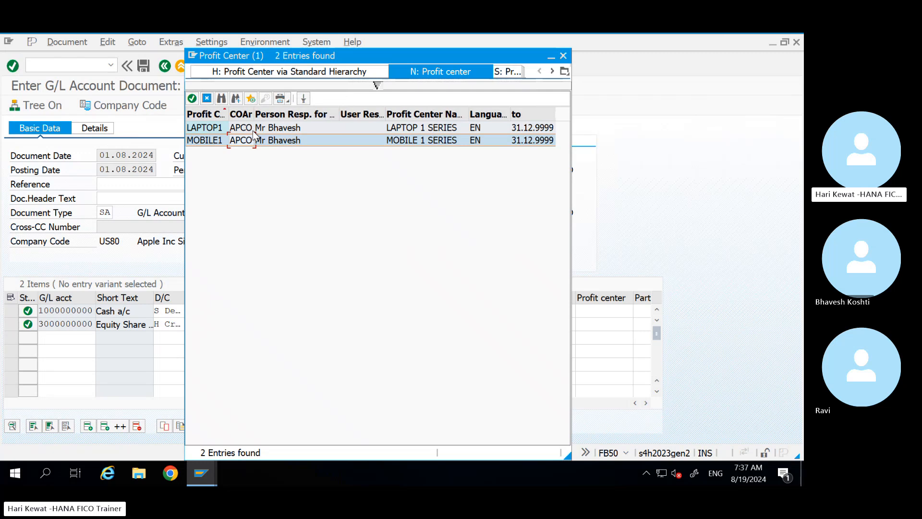
double_click(253, 128)
key("Return")
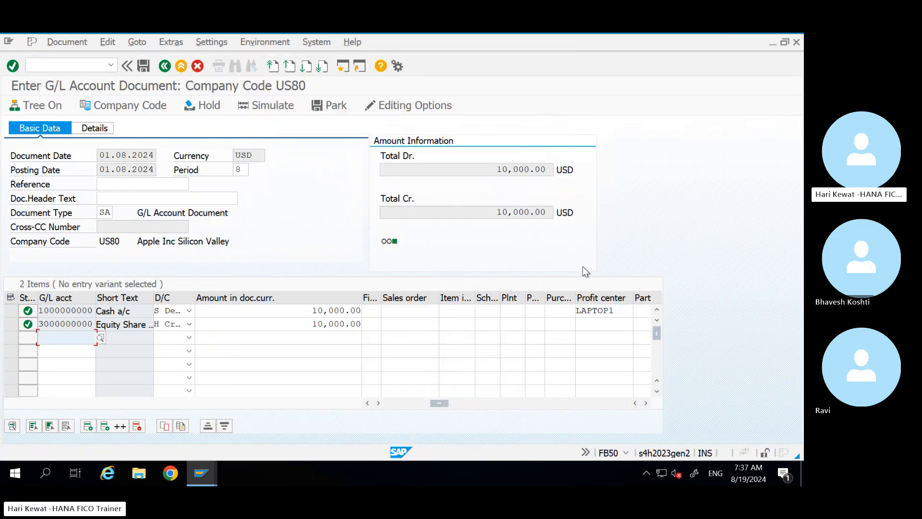
left_click(608, 313)
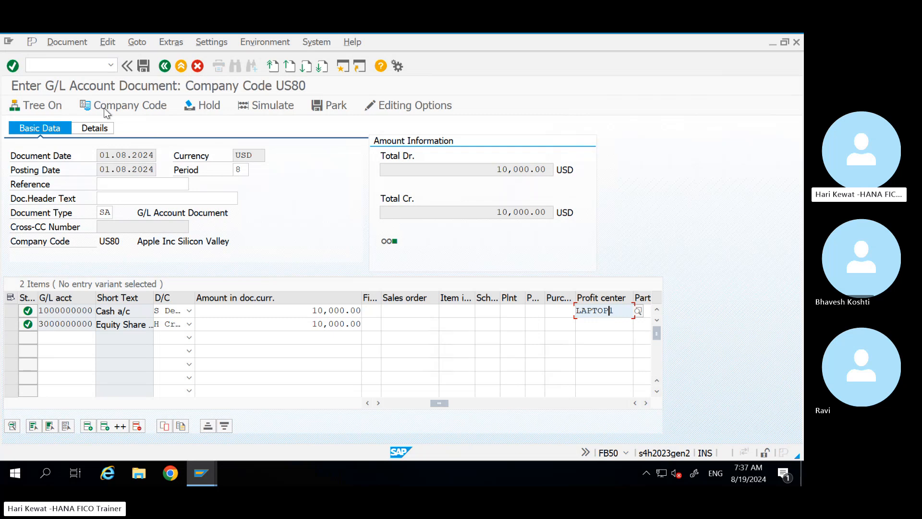
Step: Simulate the General Ledger and confirm Cash a/c and Equity Share lines both carry LAPTOP1
left_click(70, 42)
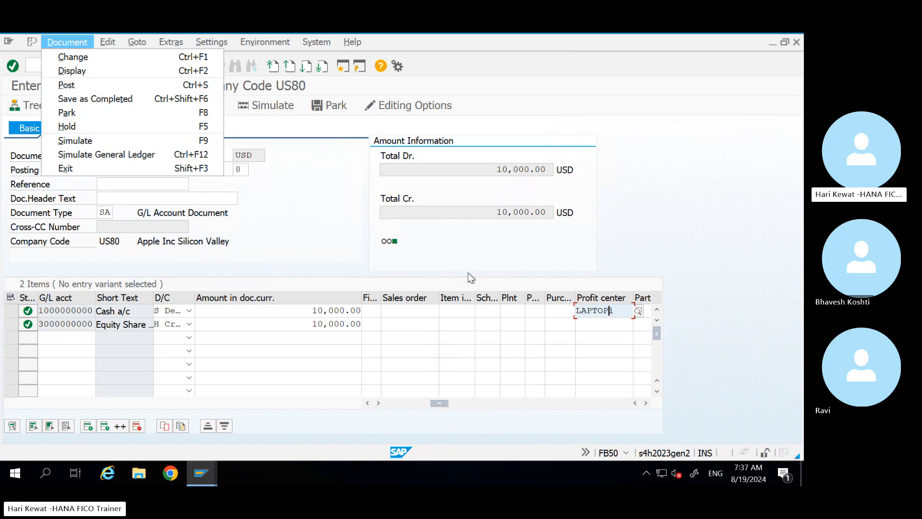
left_click(126, 155)
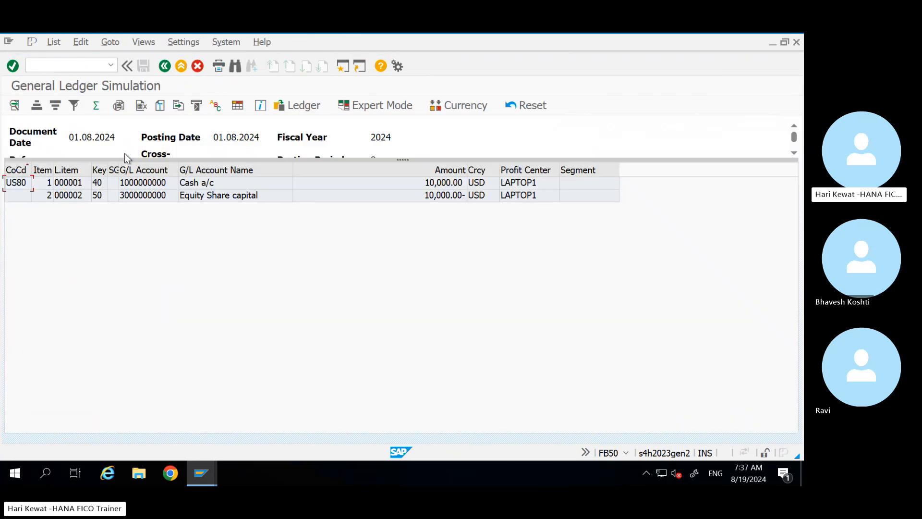
left_click(528, 199)
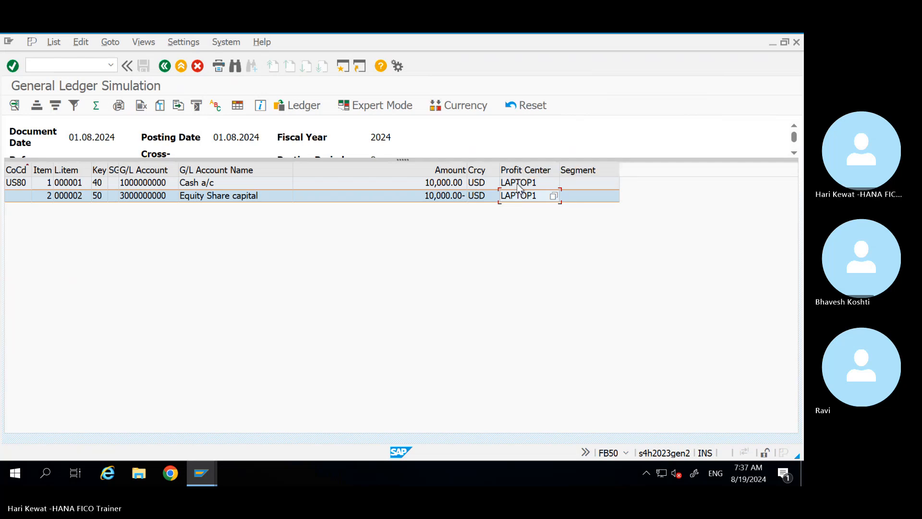
left_click(517, 186)
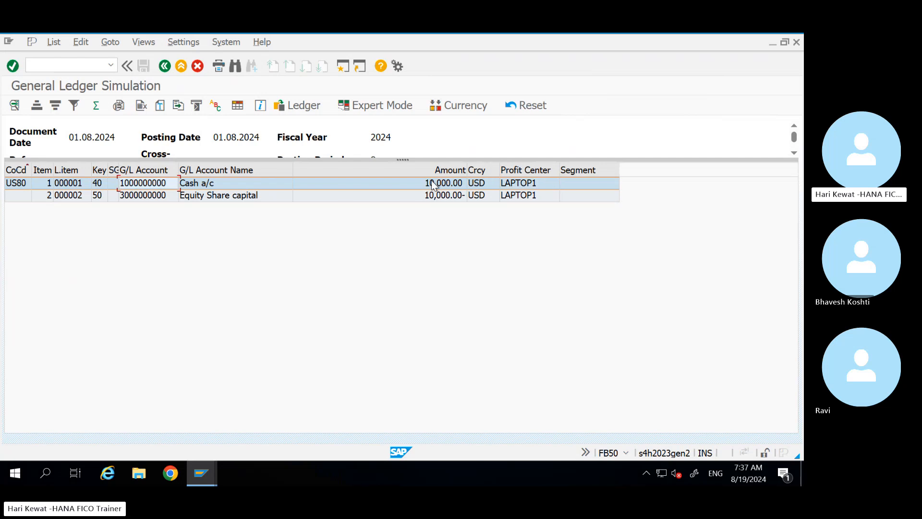
left_click(533, 196)
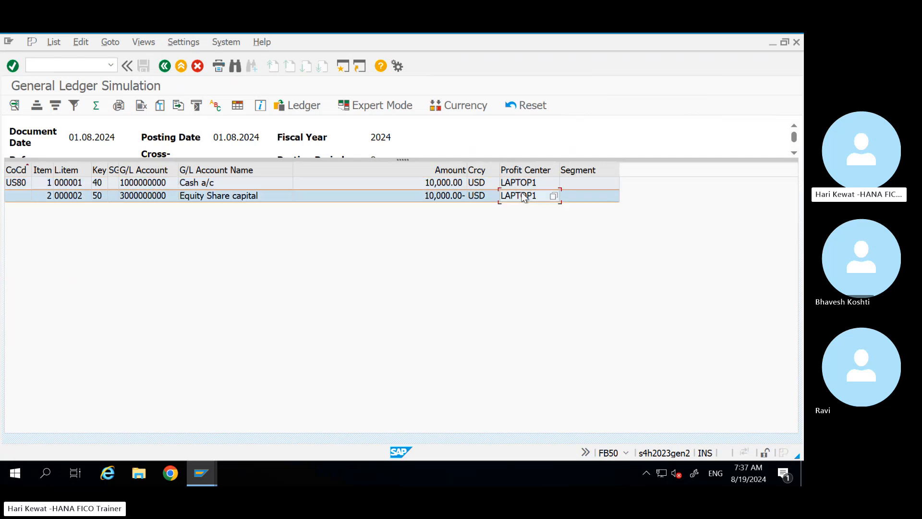
left_click(150, 197)
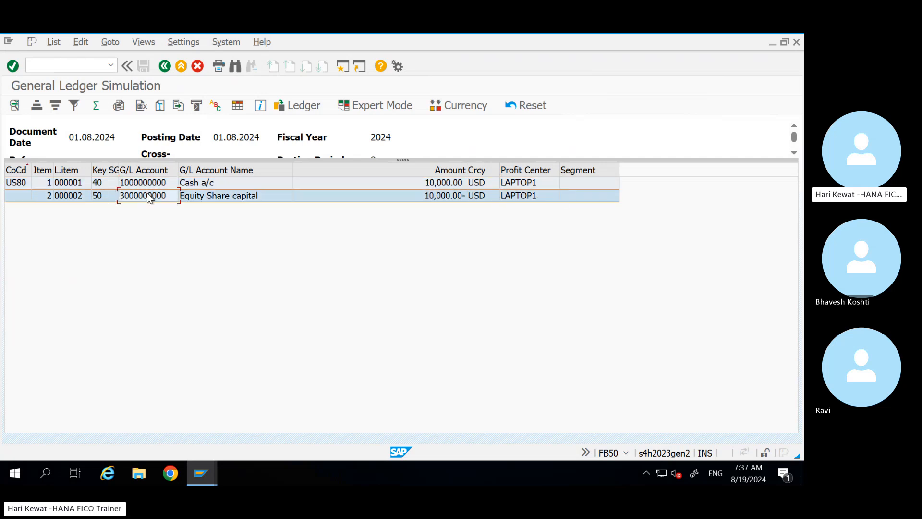
Step: Open Expert Mode splitting simulation and review parameters: transaction 0310, variant 0001, document type SA
left_click(383, 107)
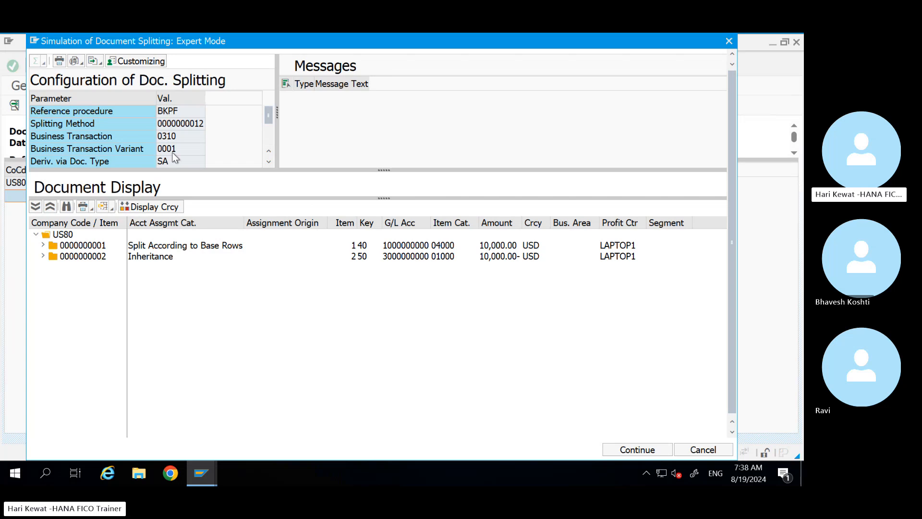
left_click(269, 162)
left_click(269, 162)
left_click(269, 162)
left_click(269, 162)
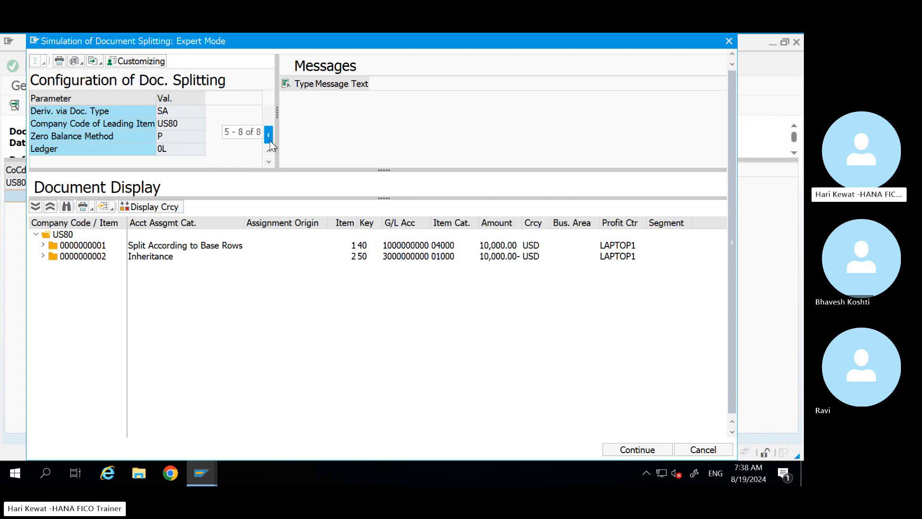
left_click_drag(270, 139, 272, 101)
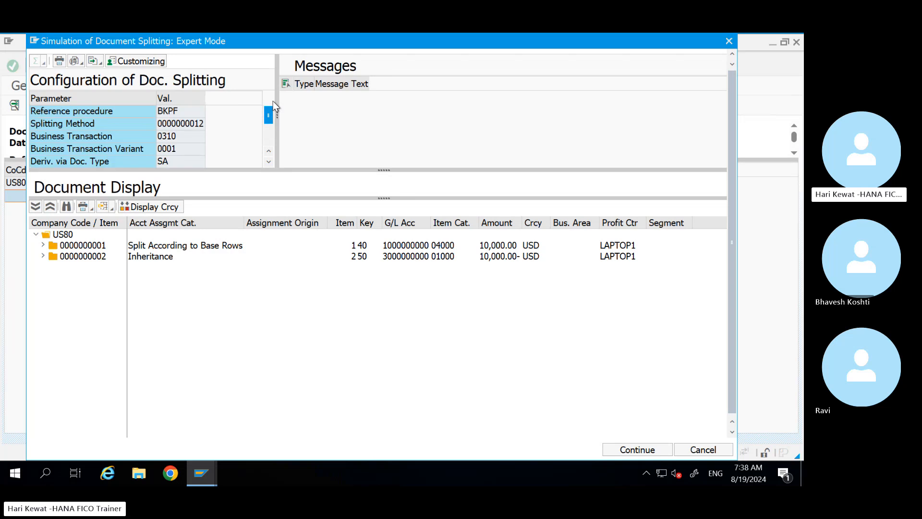
left_click(172, 137)
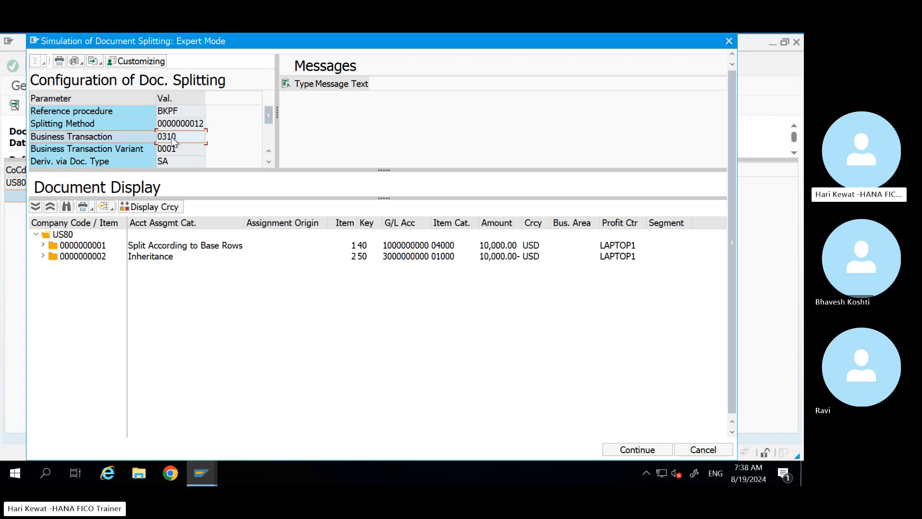
Step: In the IMG session, open Classify Document Types for Document Splitting positioned at type SA
left_click(200, 474)
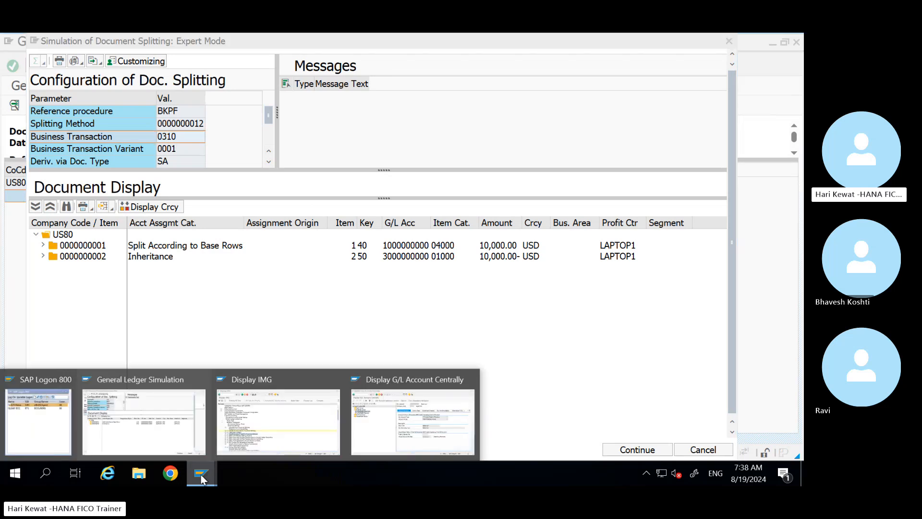
left_click(292, 427)
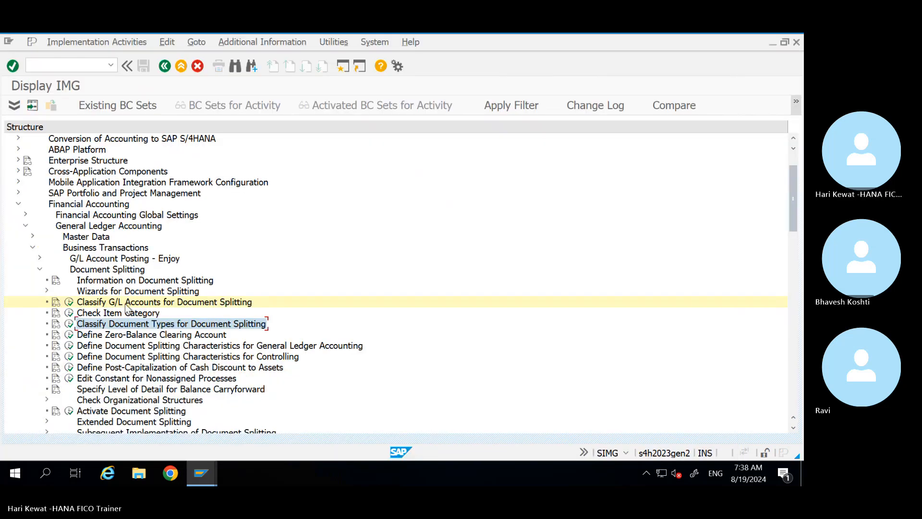
left_click(69, 325)
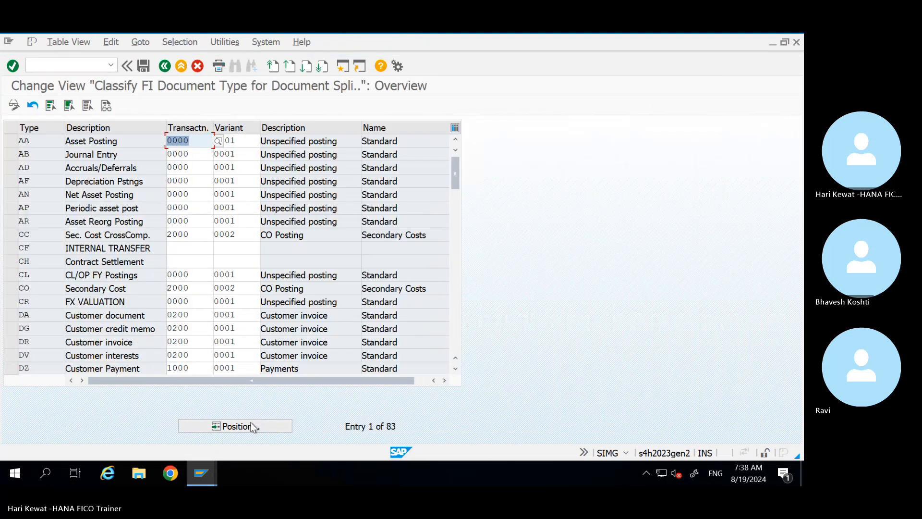
left_click(251, 422)
key("Return")
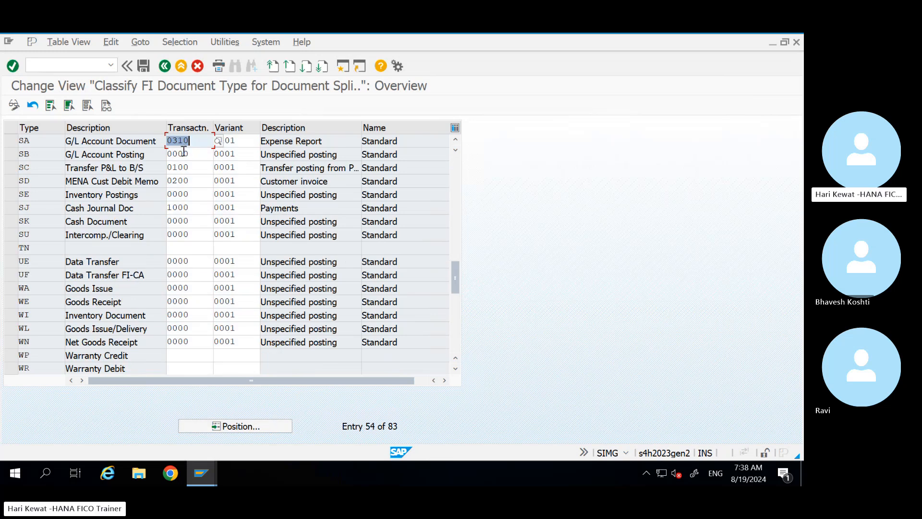
Step: Change SA's business transaction to 0000 and save it under the customizing request
type("0000")
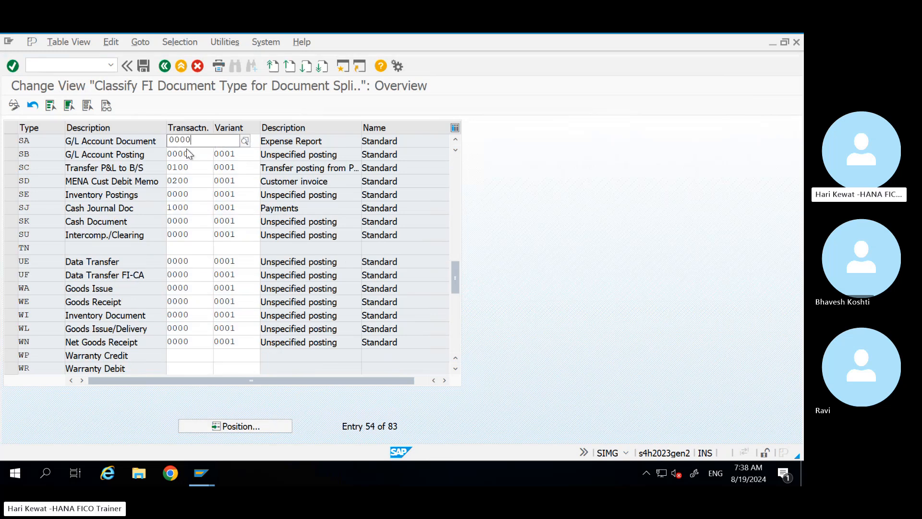
key("Return")
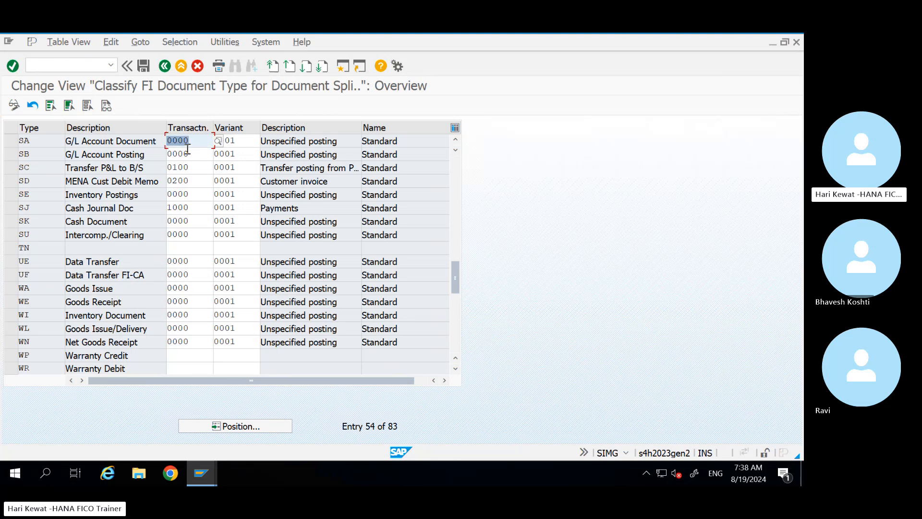
key("ctrl+s")
key("Return")
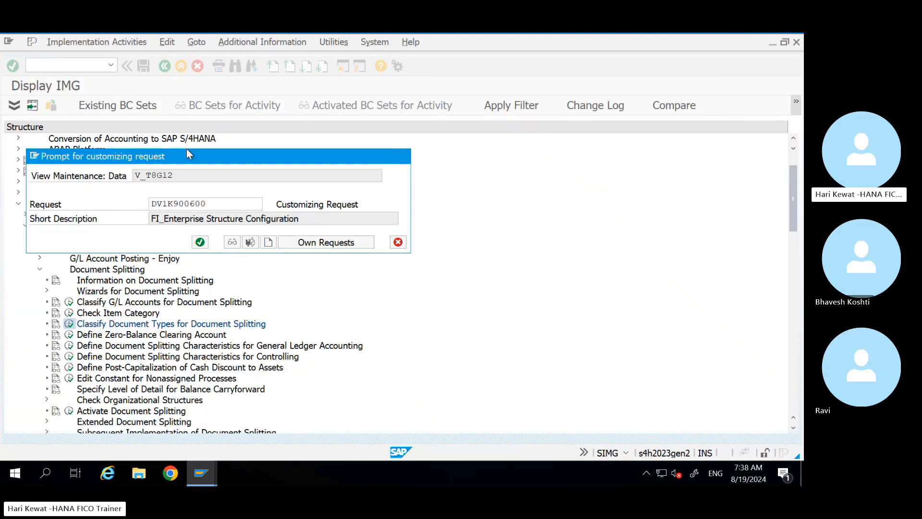
key("alt+Tab")
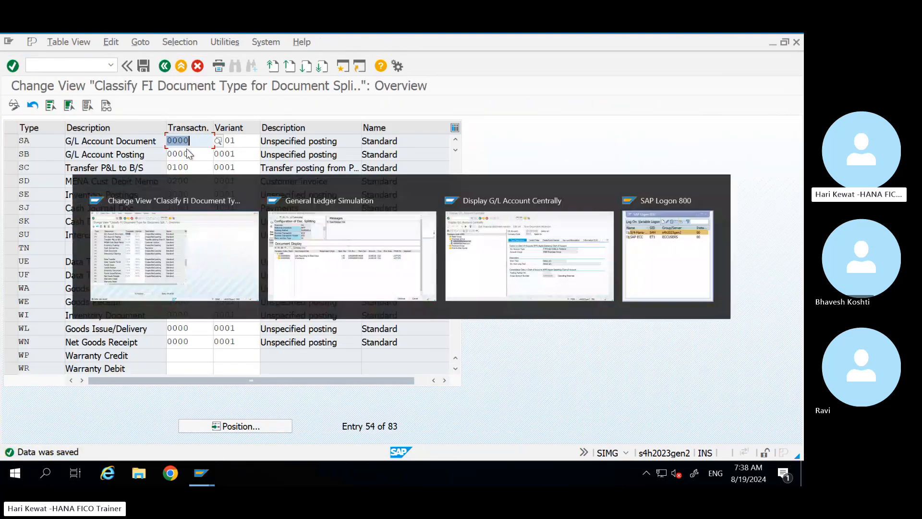
key("alt+Tab")
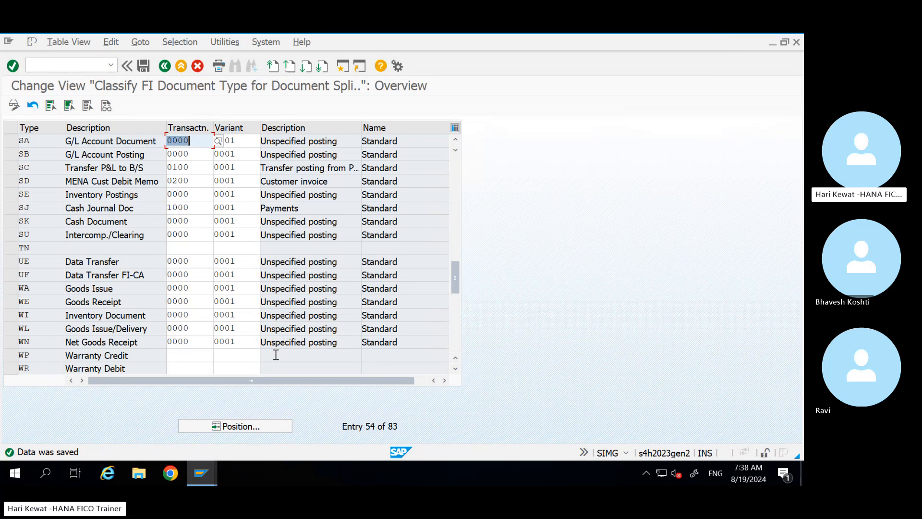
left_click(206, 465)
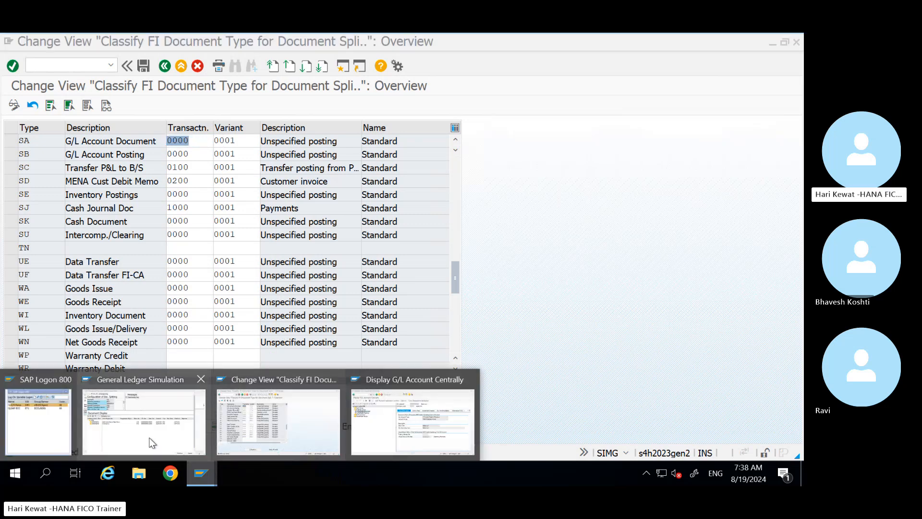
Step: Return to the Expert Mode splitting simulation and recheck transaction variant 0001 parameters
left_click(145, 418)
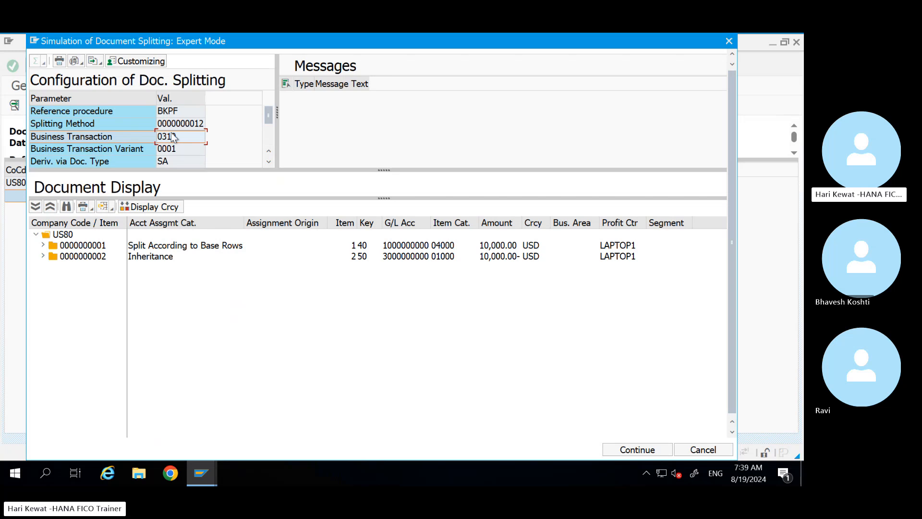
left_click(178, 150)
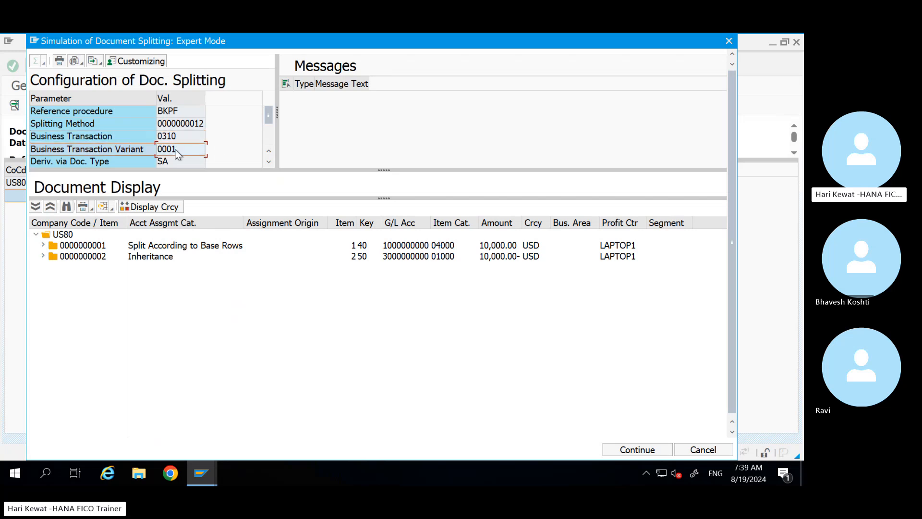
key("alt+Tab")
key("alt+Tab")
left_click(269, 162)
left_click(269, 161)
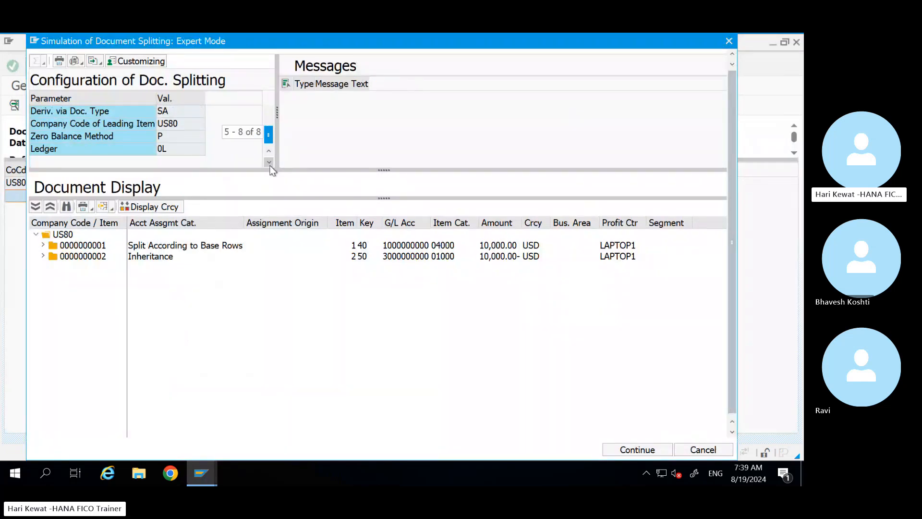
left_click_drag(268, 136, 267, 98)
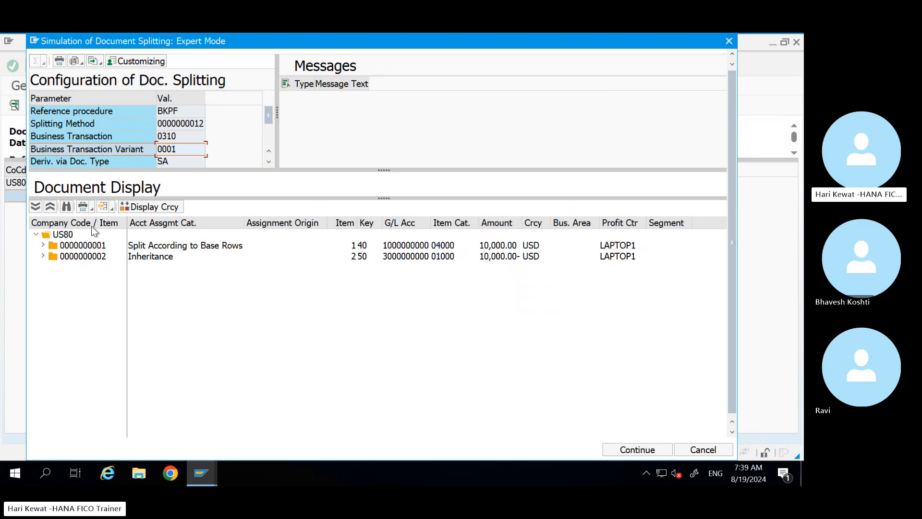
Step: Expand both split lines to inspect their origin and profit center, then close the simulation
left_click(43, 245)
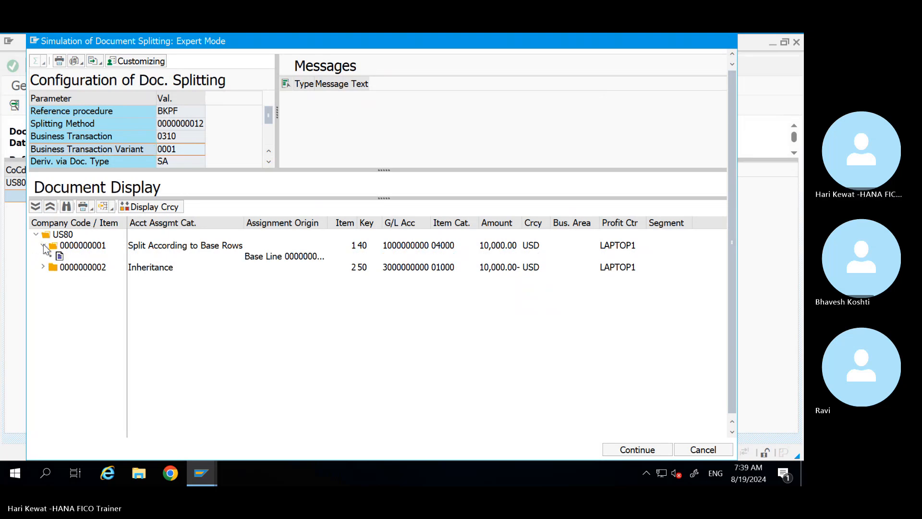
left_click(214, 252)
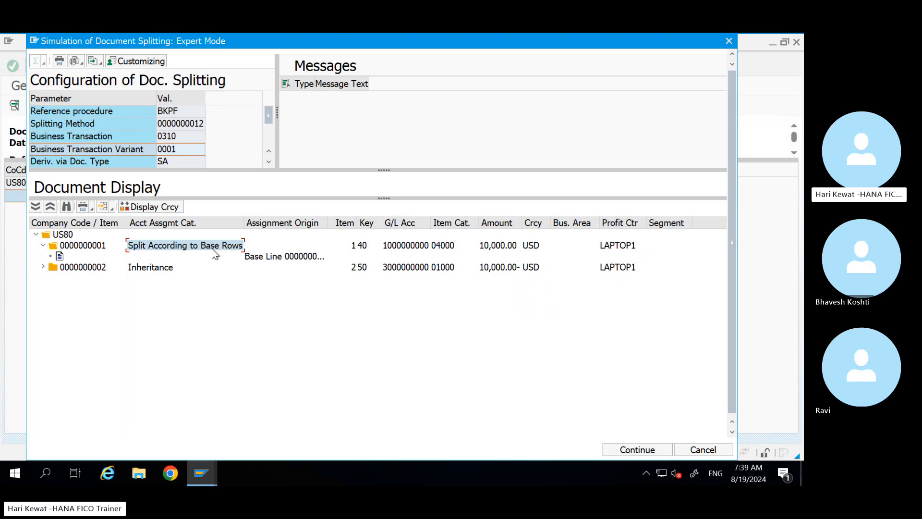
left_click(608, 247)
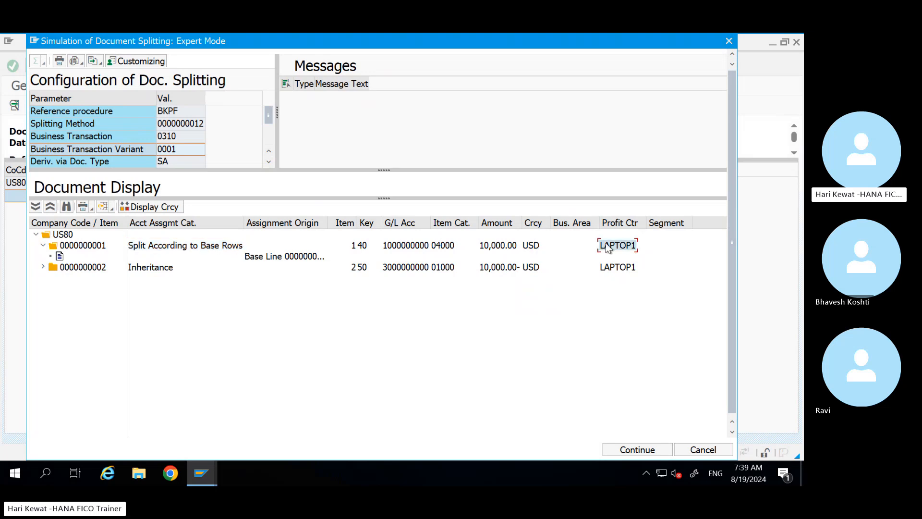
left_click(139, 270)
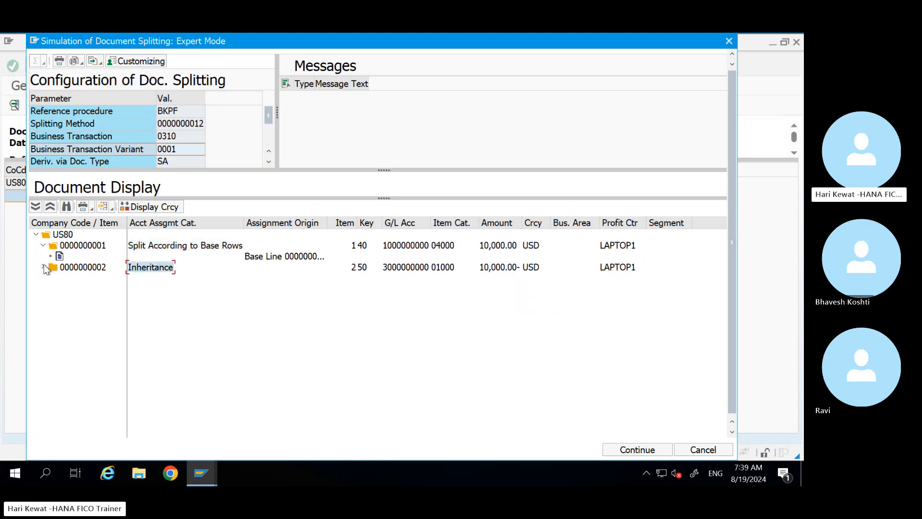
left_click(44, 268)
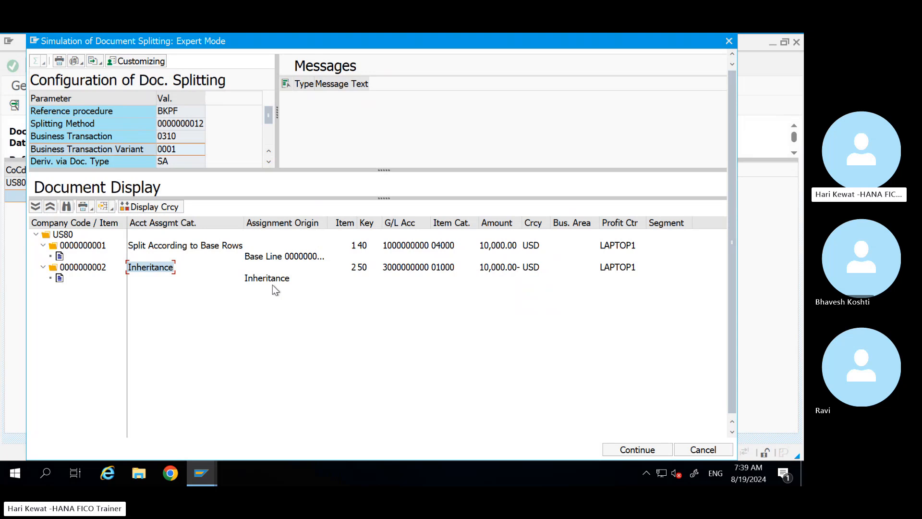
left_click(729, 41)
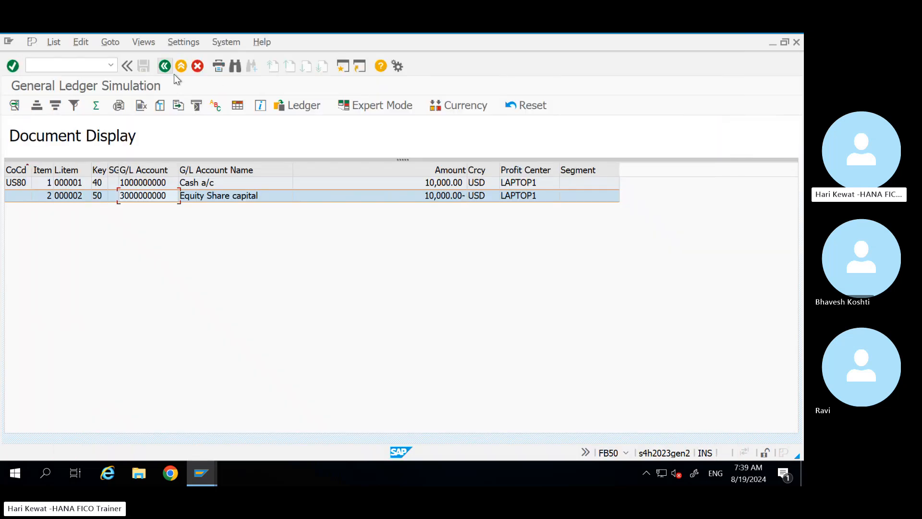
Step: Return to the US80 FB50 entry and move along the cash line to its Text field
left_click(166, 67)
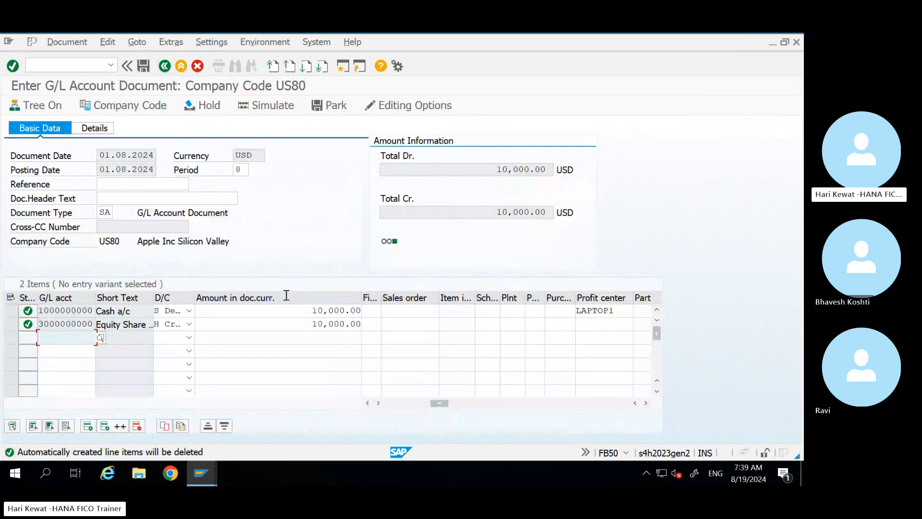
left_click(286, 315)
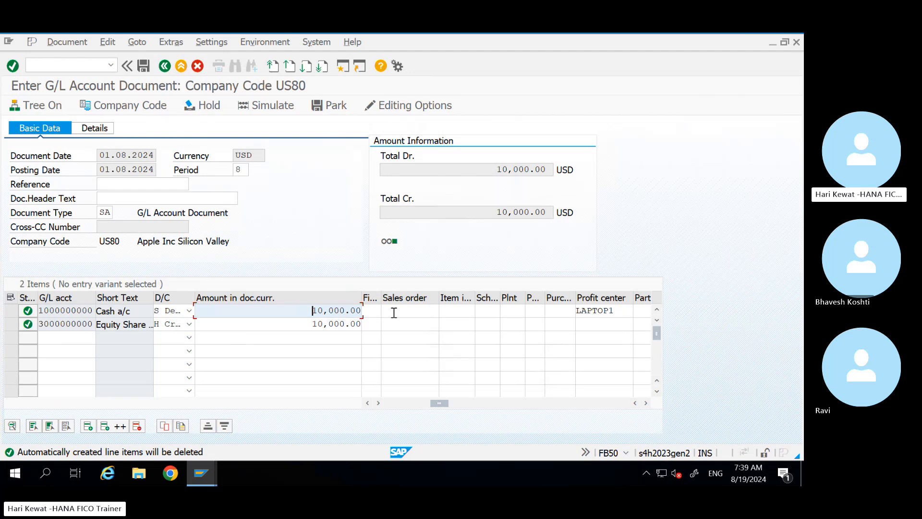
left_click_drag(440, 403, 364, 412)
left_click(565, 312)
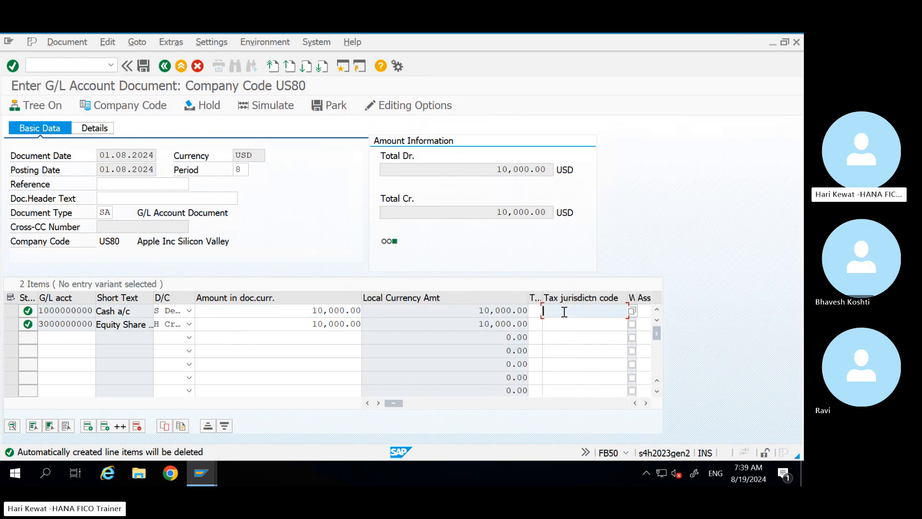
key("Tab")
key("Tab")
key("Tab")
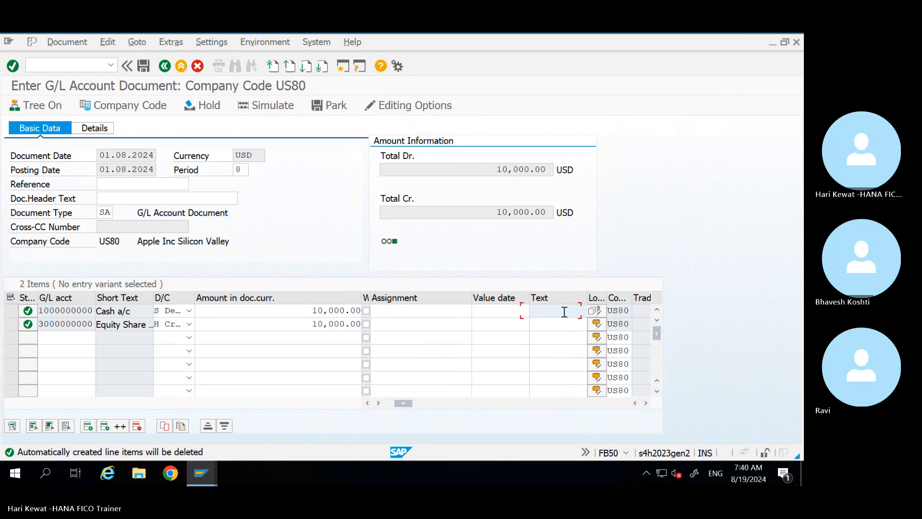
Step: Copy the narration 'Being Business started' from Excel cell B762 and switch back to SAP
mouse_move(766, 34)
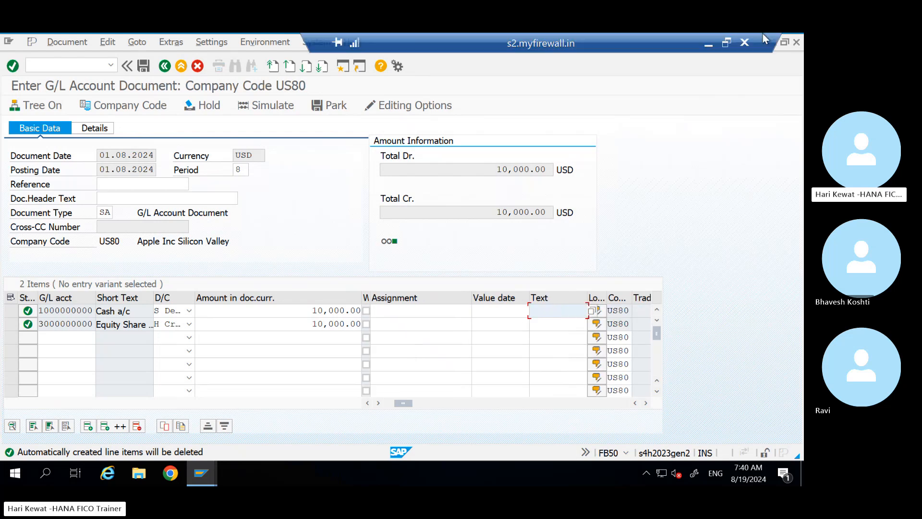
left_click(709, 44)
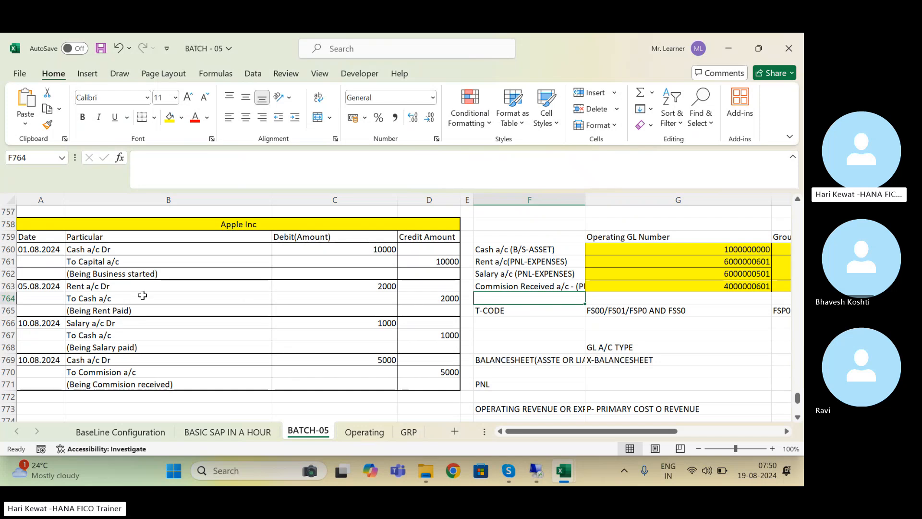
left_click(137, 272)
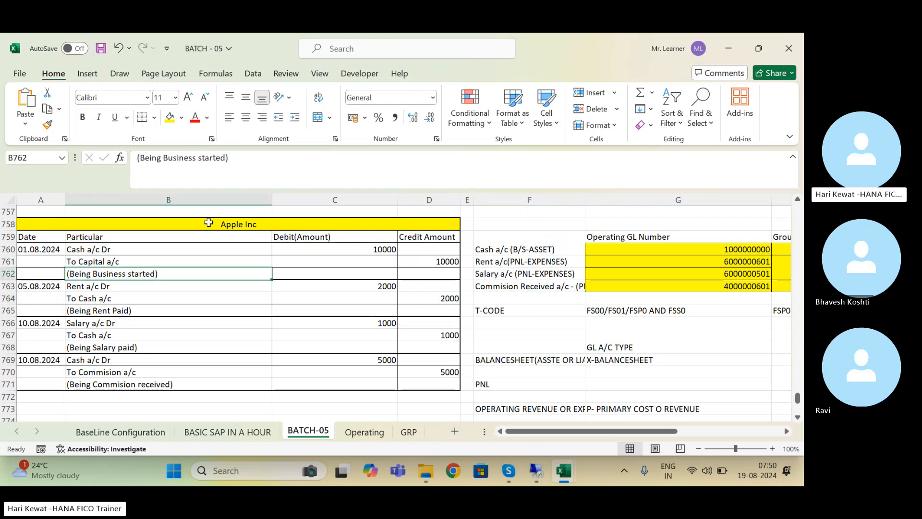
triple_click(237, 159)
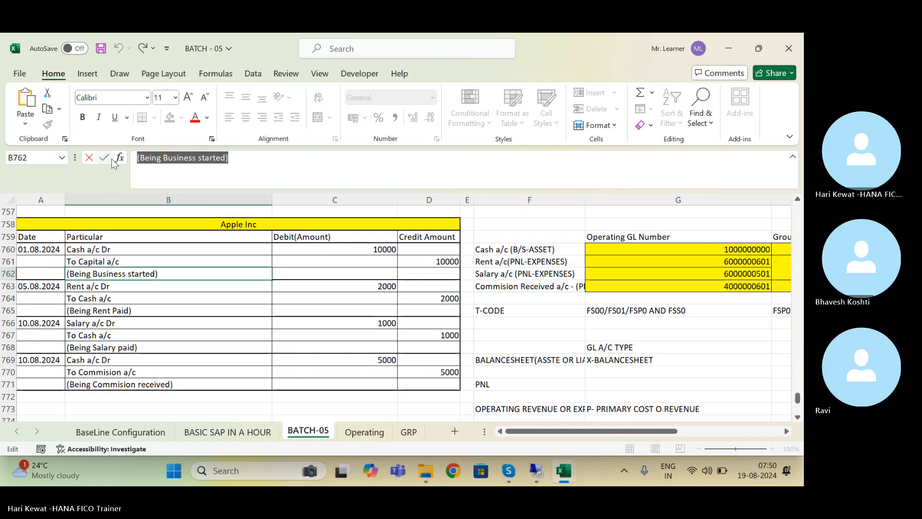
key("alt+Tab")
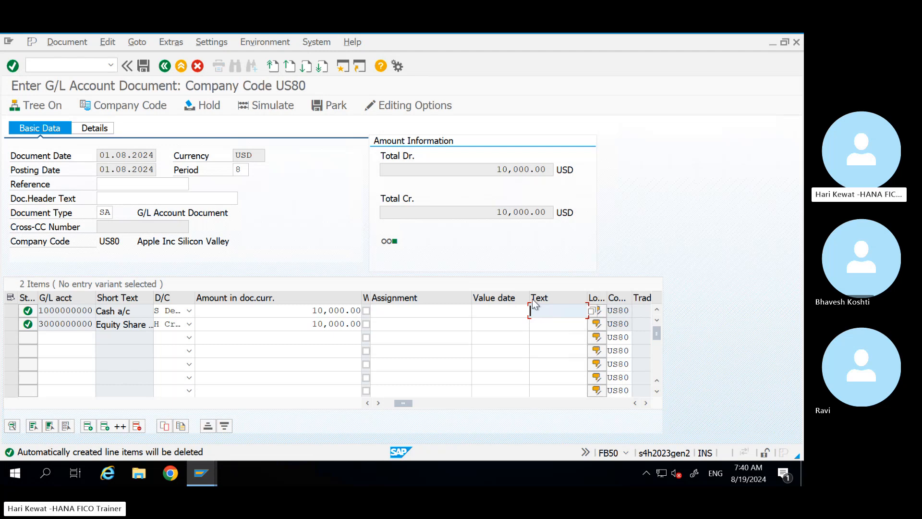
left_click(202, 473)
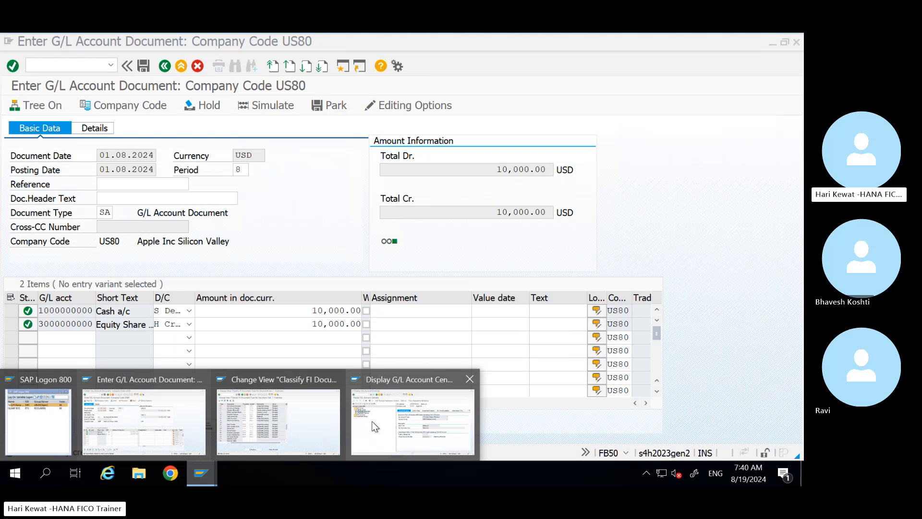
left_click(372, 421)
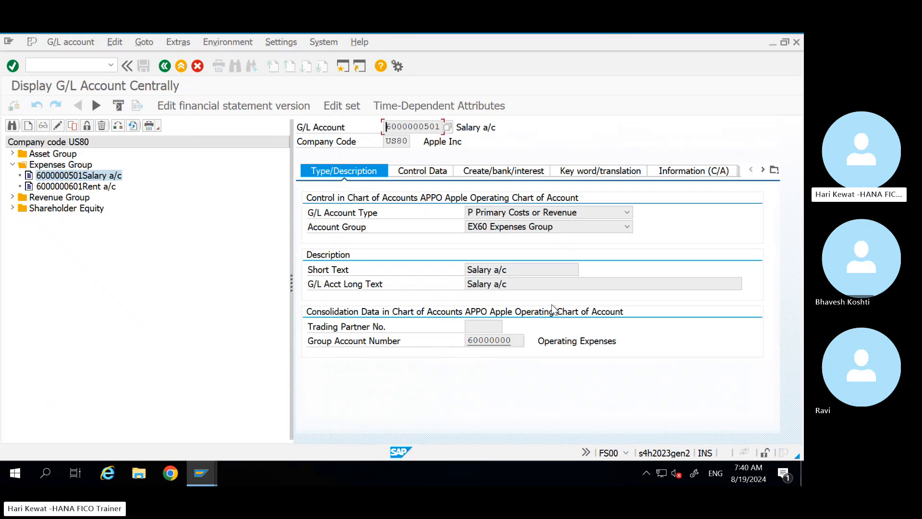
left_click(12, 153)
left_click(79, 164)
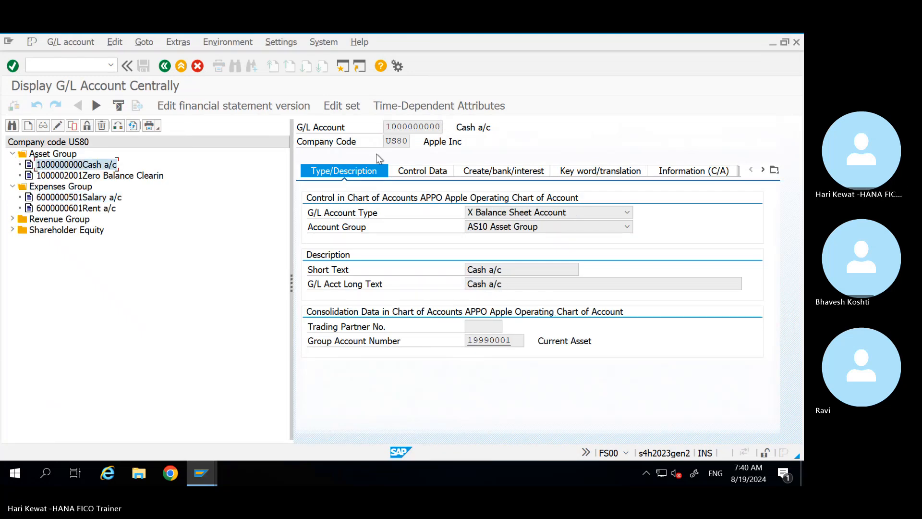
left_click(491, 171)
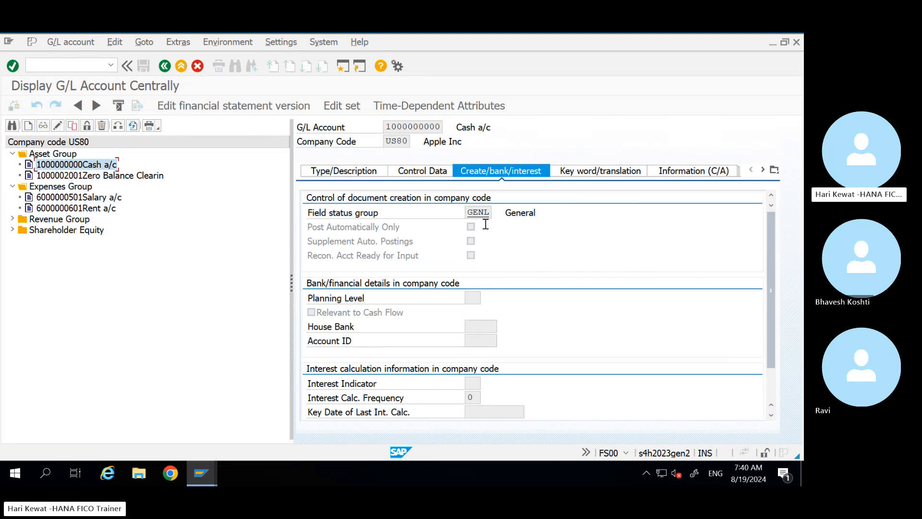
left_click_drag(485, 214, 470, 214)
double_click(470, 213)
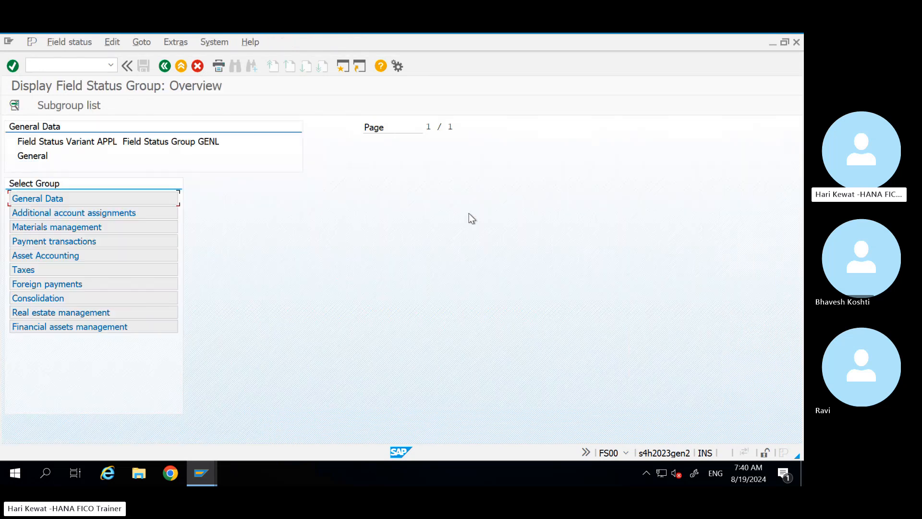
Step: Review variant APPL's GENL General Data, noting Text is optional, then return to the main menu
left_click(119, 142)
left_click_drag(119, 143, 94, 142)
left_click(204, 142)
double_click(40, 198)
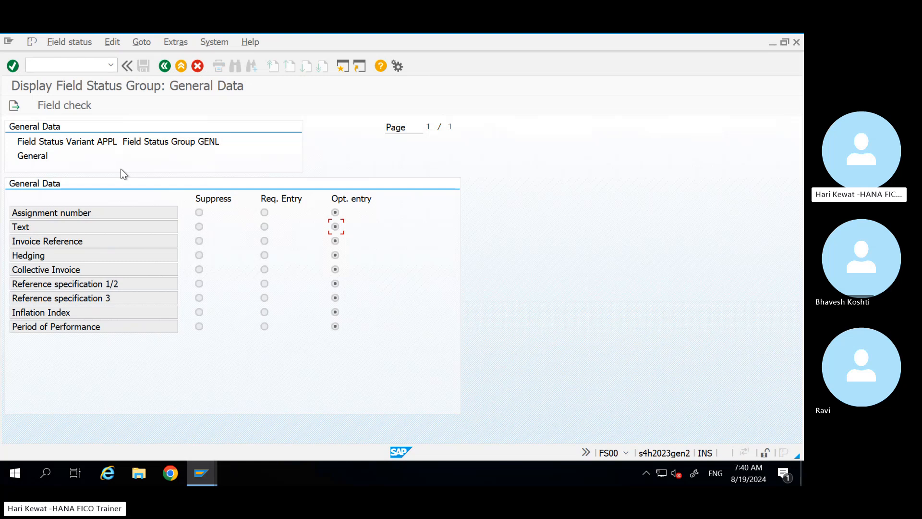
left_click(536, 102)
left_click(181, 66)
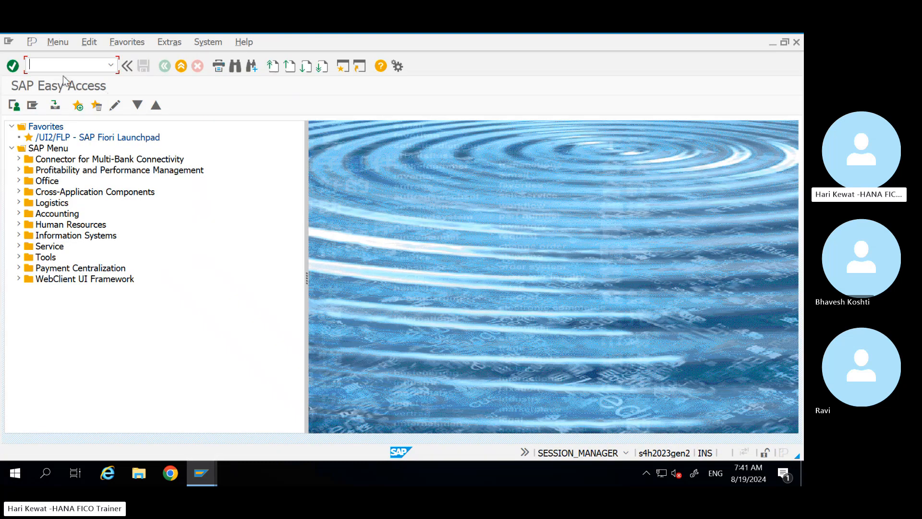
Step: Run OBC4, position to variant APPL and open its field status groups
type("obc4")
key("Return")
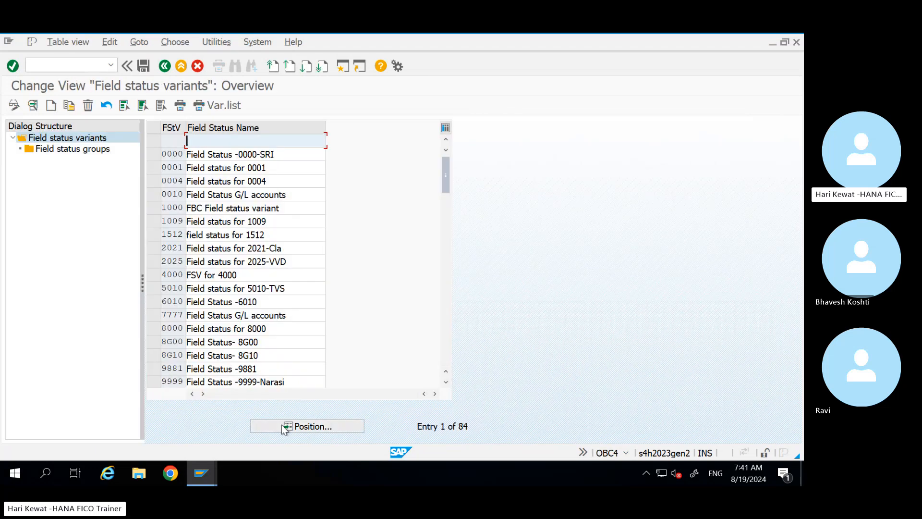
left_click(282, 425)
type("appl")
key("Return")
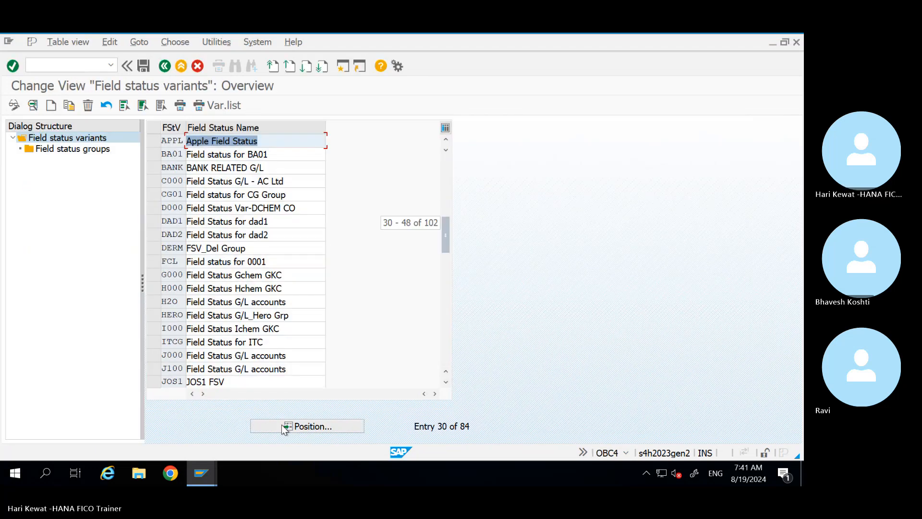
left_click(156, 142)
double_click(95, 150)
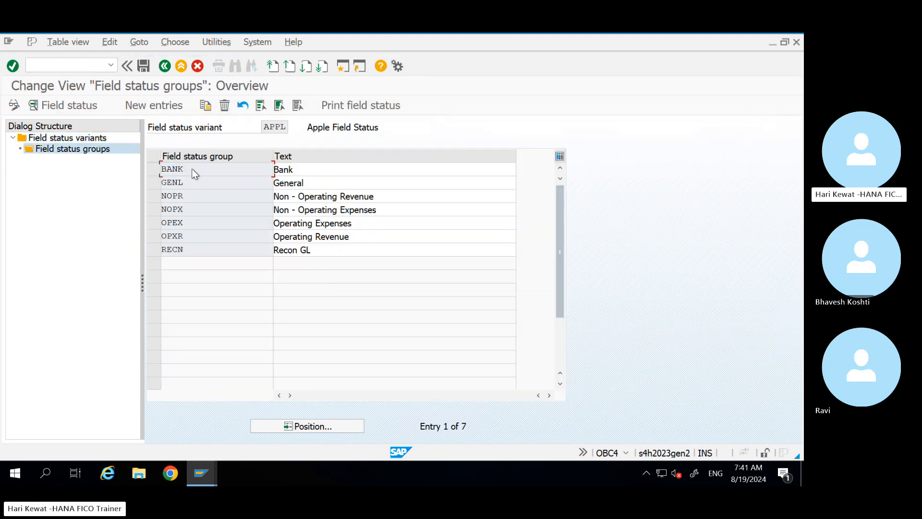
Step: In GENL's General Data, make Text a required entry and save
double_click(193, 182)
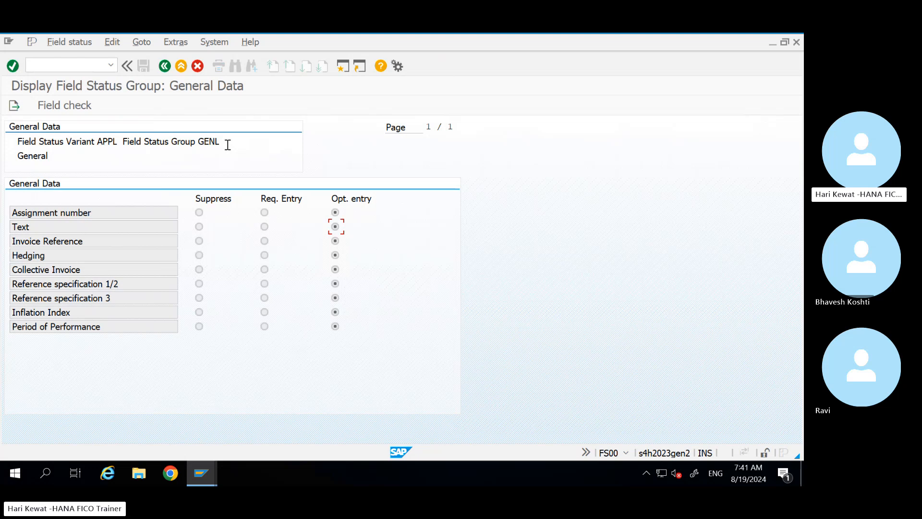
key("alt+Tab")
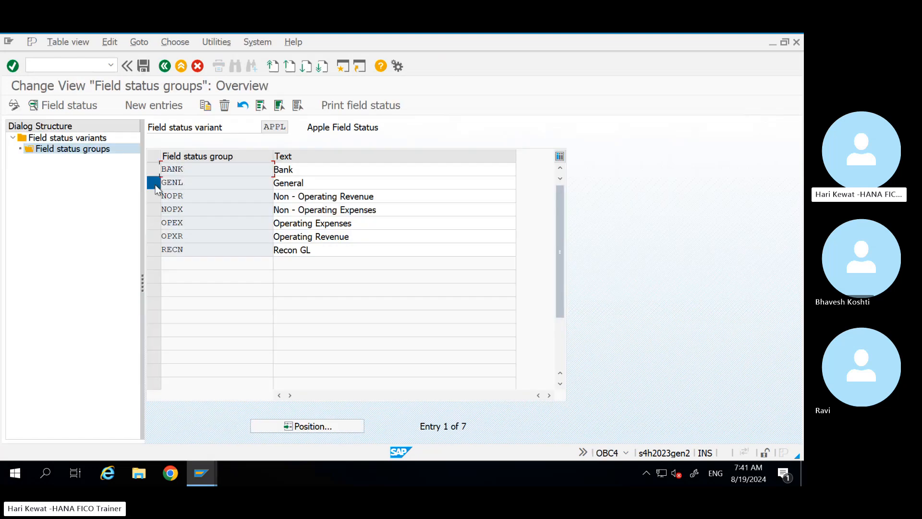
left_click(154, 183)
double_click(174, 183)
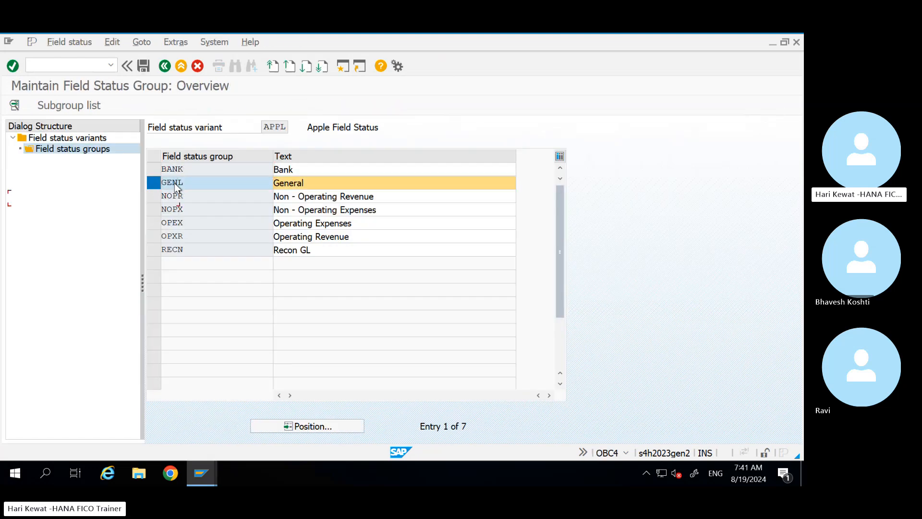
double_click(52, 200)
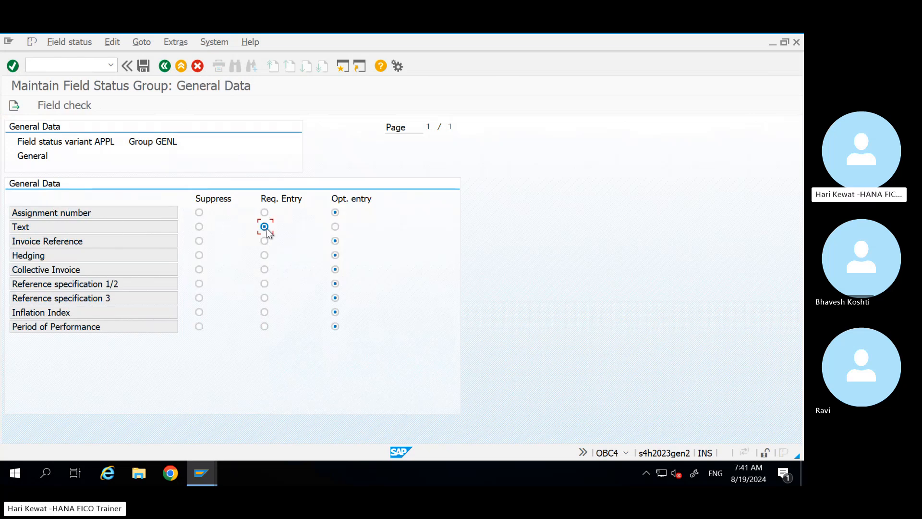
left_click(146, 64)
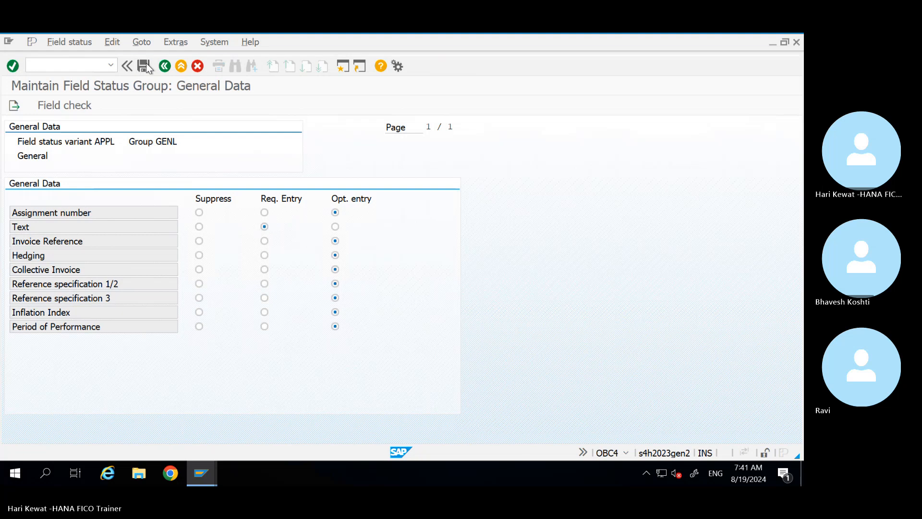
Step: Confirm the customizing request for the GENL change and review the group name
left_click(220, 240)
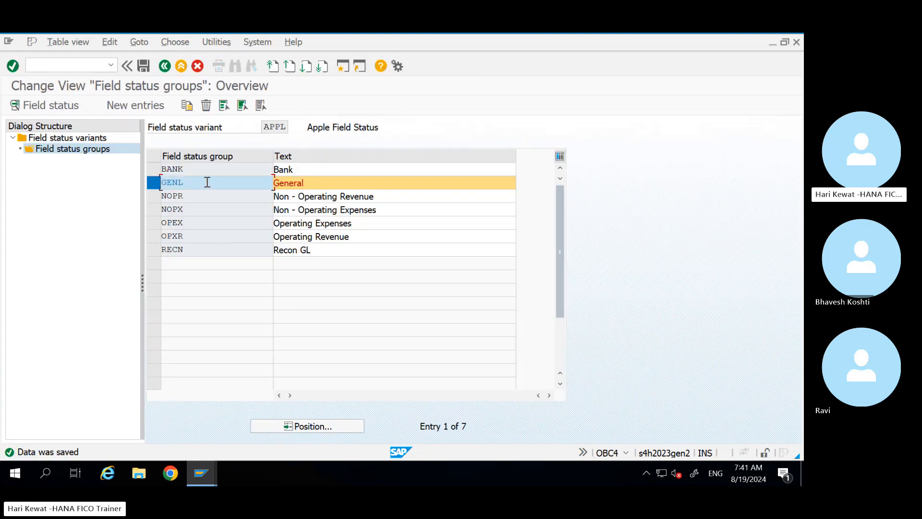
left_click_drag(190, 183, 160, 183)
left_click_drag(189, 183, 159, 182)
key("alt+Tab")
key("alt+Tab")
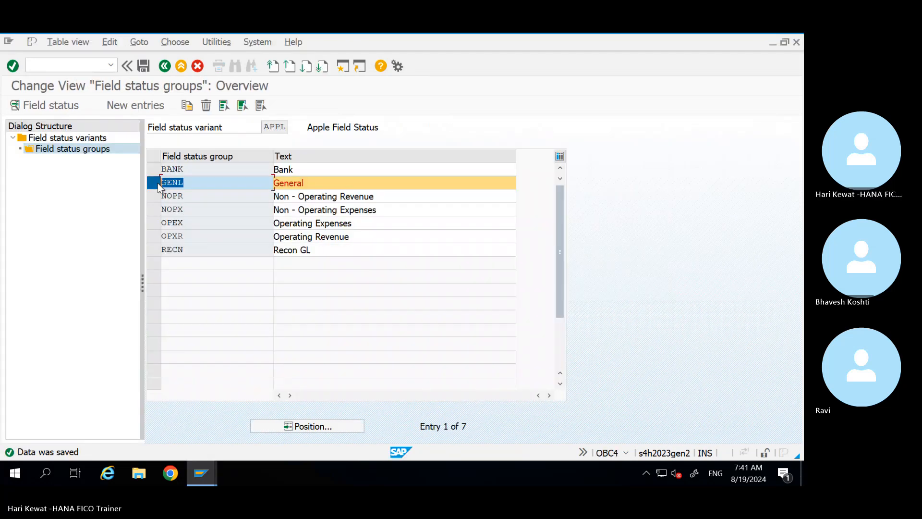
key("alt+Tab")
left_click(163, 68)
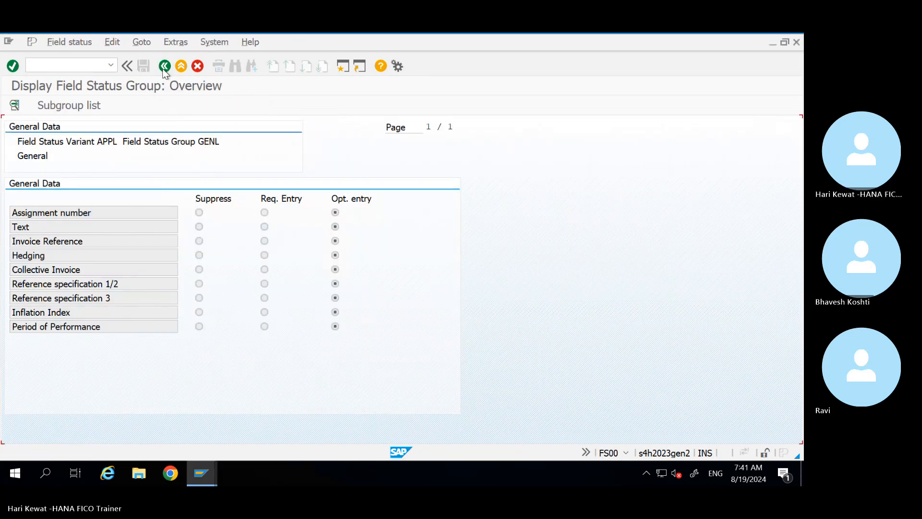
left_click(163, 68)
left_click(163, 69)
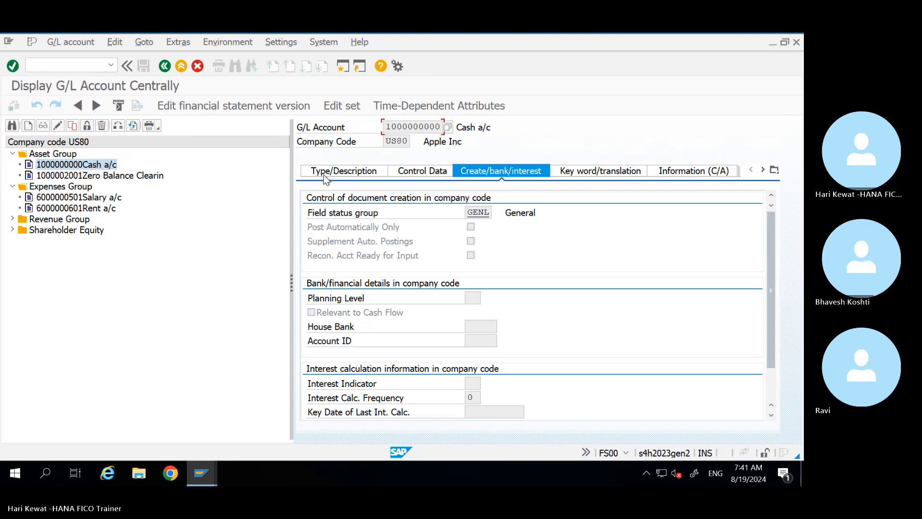
left_click(197, 476)
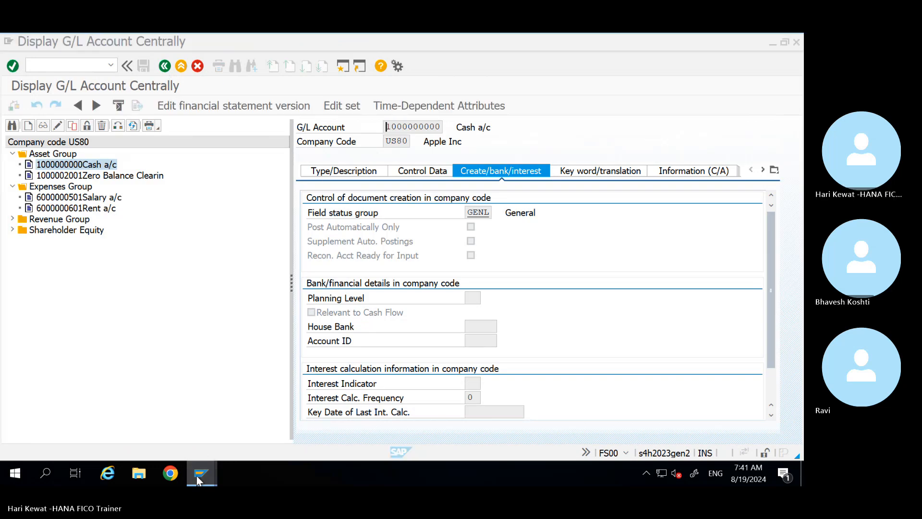
mouse_move(197, 480)
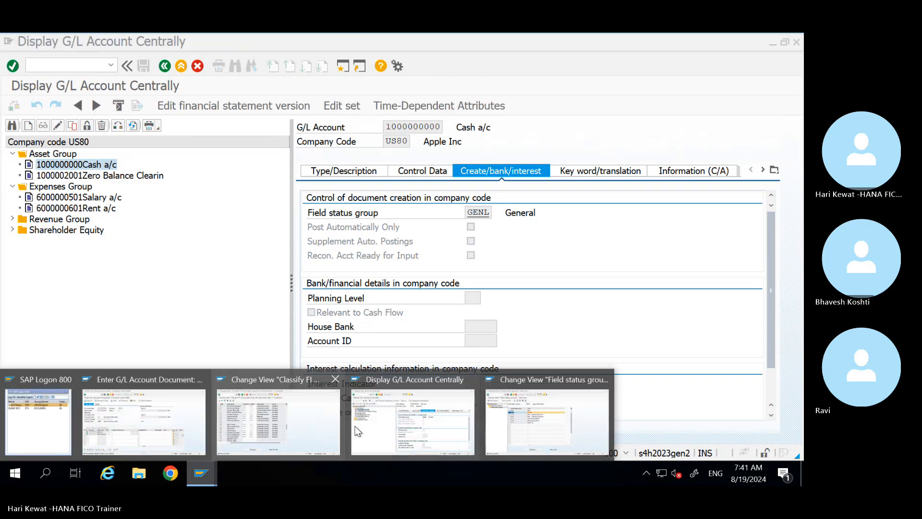
Step: Delete the Cash a/c and Equity Share line items from the FB50 document
left_click(171, 417)
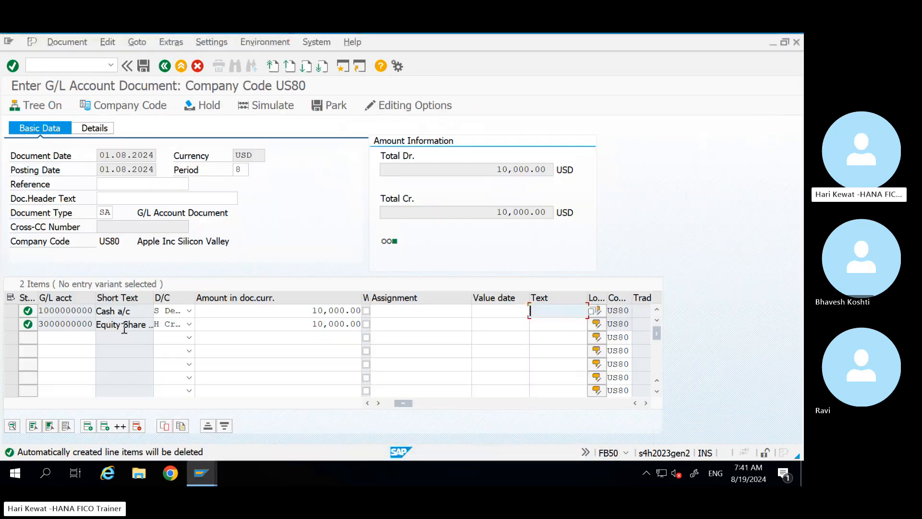
left_click(12, 311)
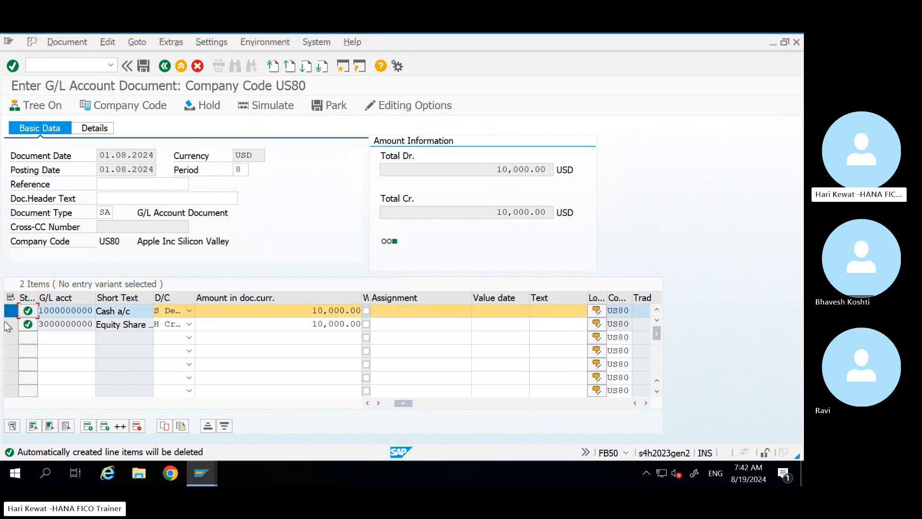
left_click(10, 325)
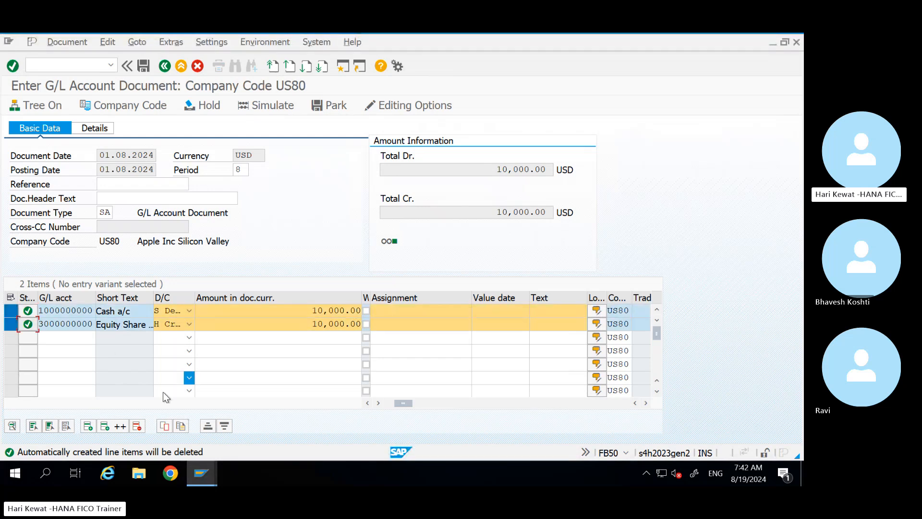
left_click(137, 427)
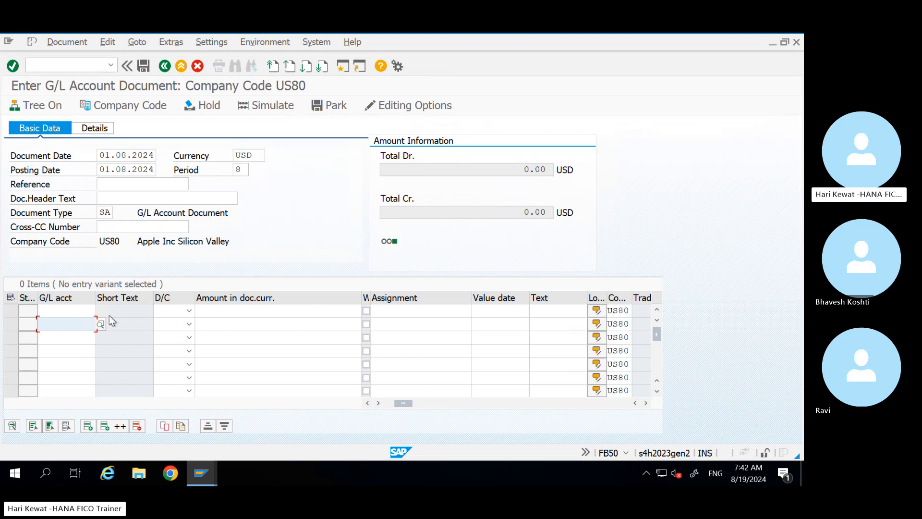
left_click(82, 311)
type("1000000000")
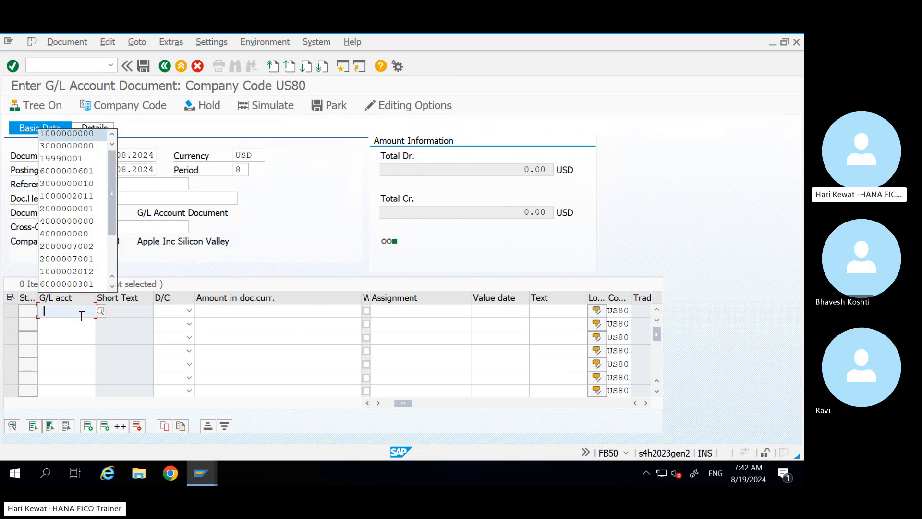
type("s")
key("Tab")
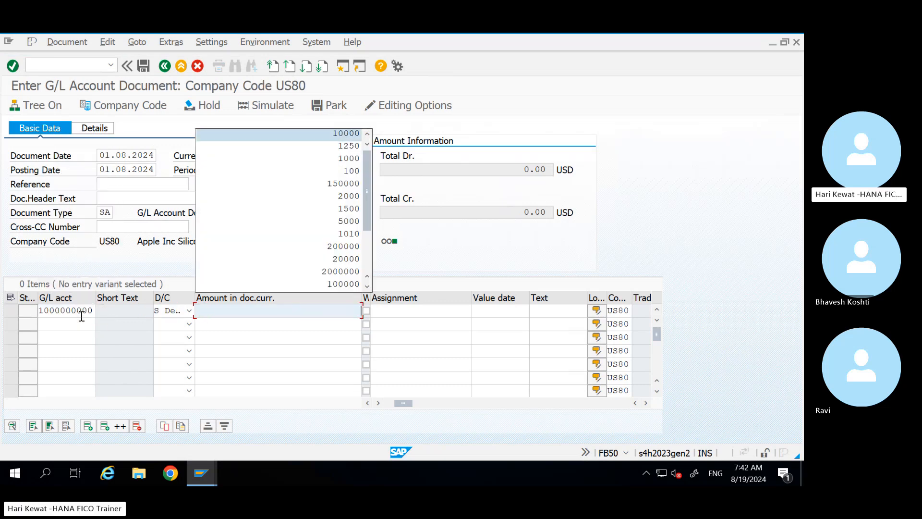
type("10000")
key("Tab")
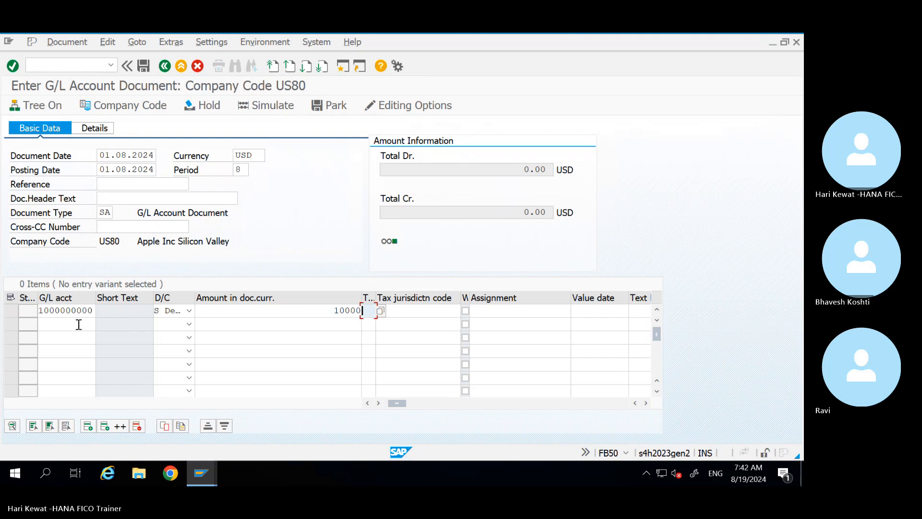
left_click(78, 325)
key("Down")
key("Down")
key("Down")
key("Up")
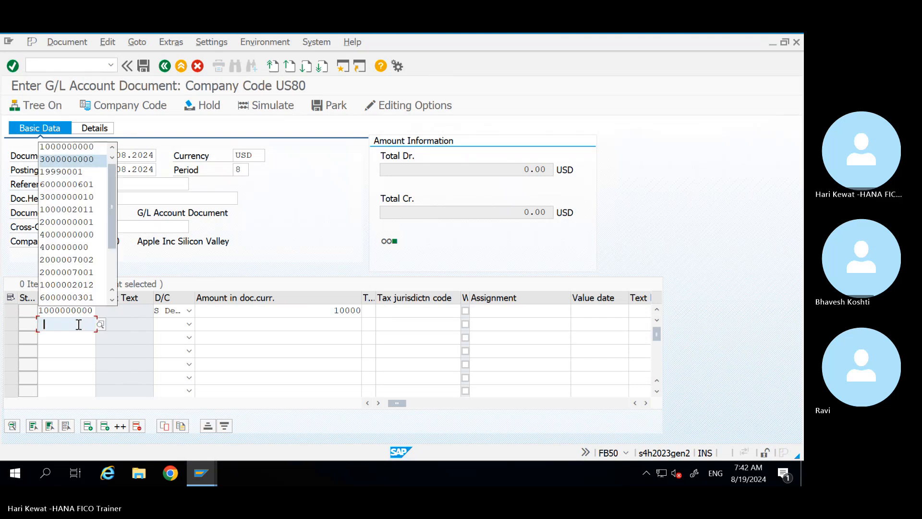
key("Tab")
key("h")
key("Tab")
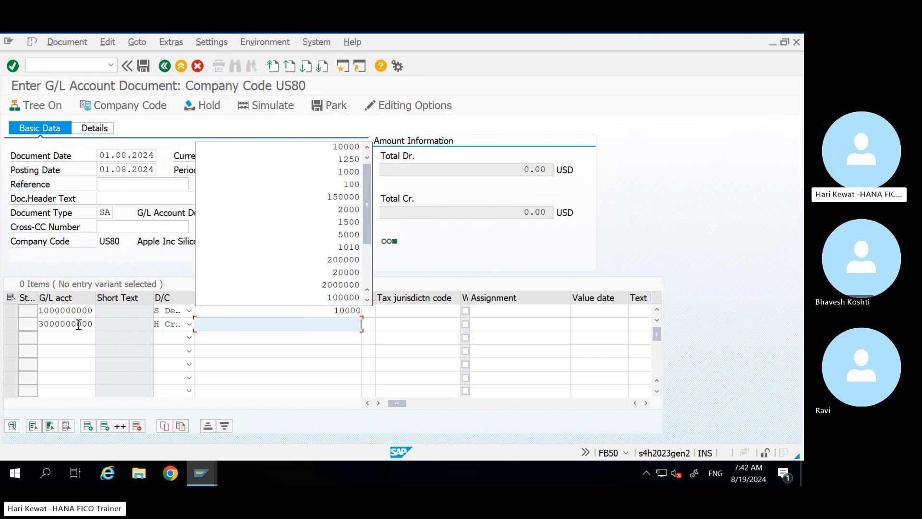
key("Down")
key("Return")
key("Return")
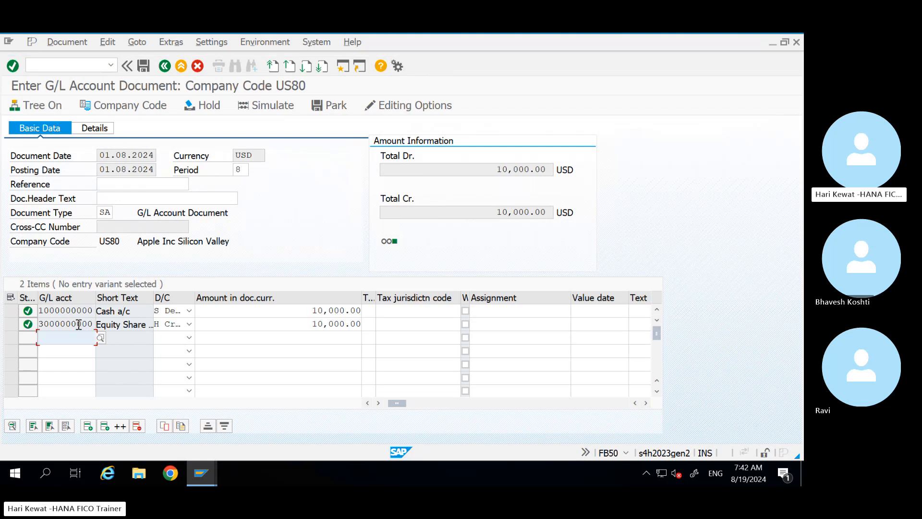
Step: Restart transaction FB50 with /nfb50 for a blank G/L document
left_click(81, 66)
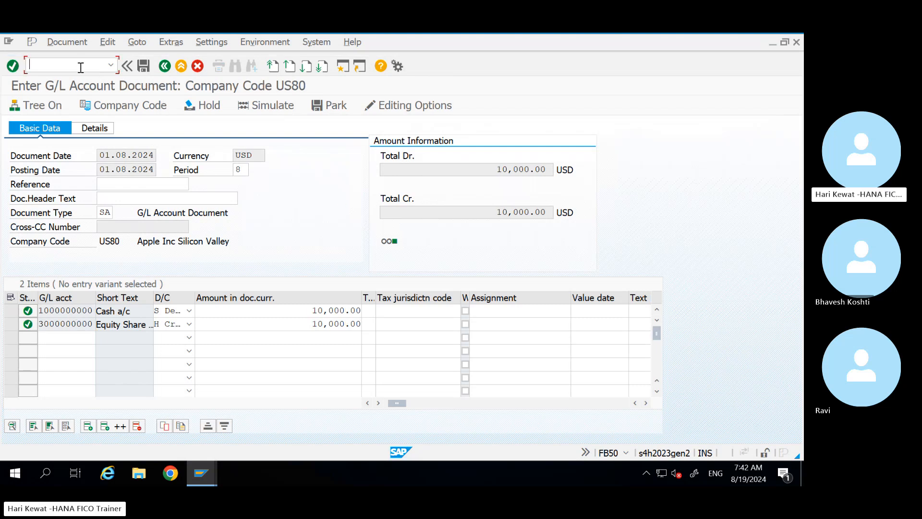
type("/nfb5")
key("Return")
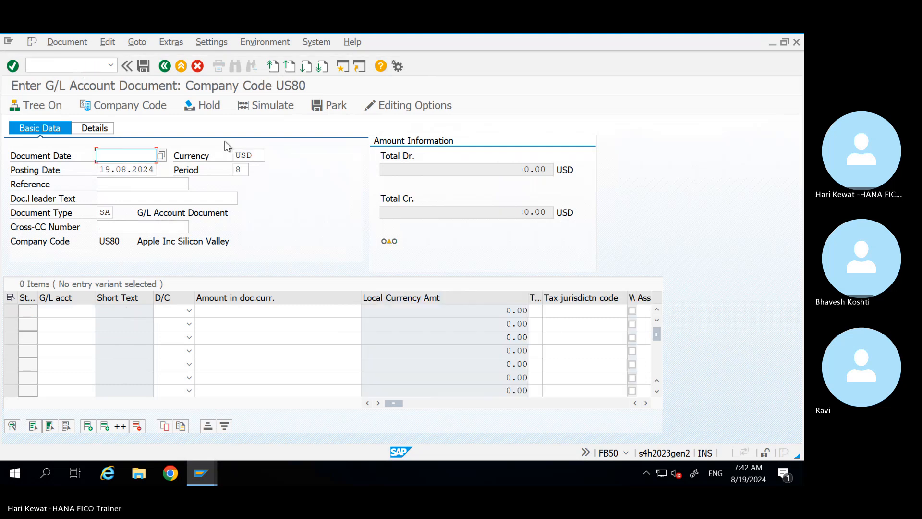
Step: Set both Document Date and Posting Date to 01.08.2024
key("space")
key("Down")
key("Tab")
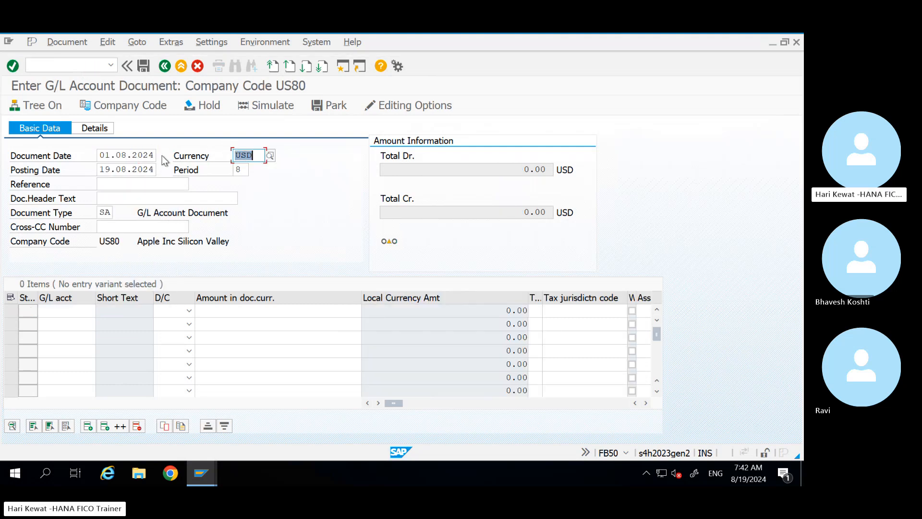
key("shift+Tab")
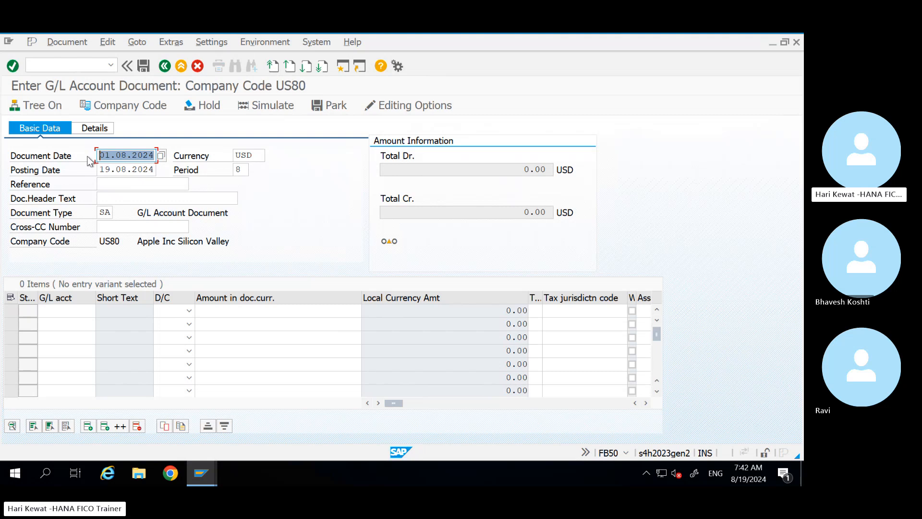
key("ctrl+c")
key("Tab")
key("Tab")
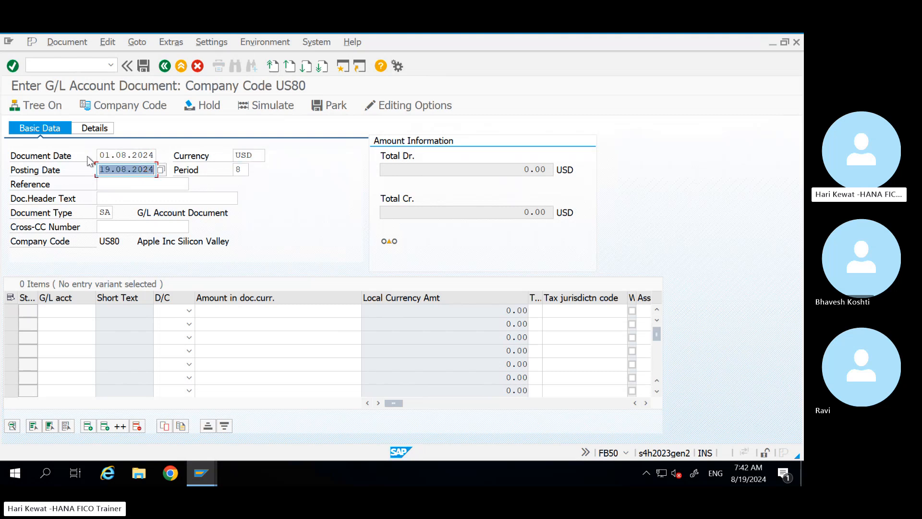
key("ctrl+v")
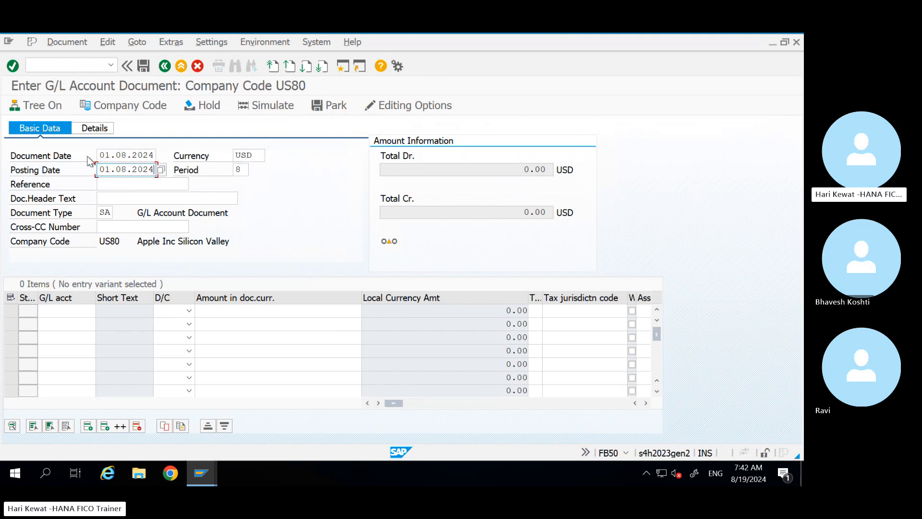
left_click(82, 315)
type("1000000000")
key("Tab")
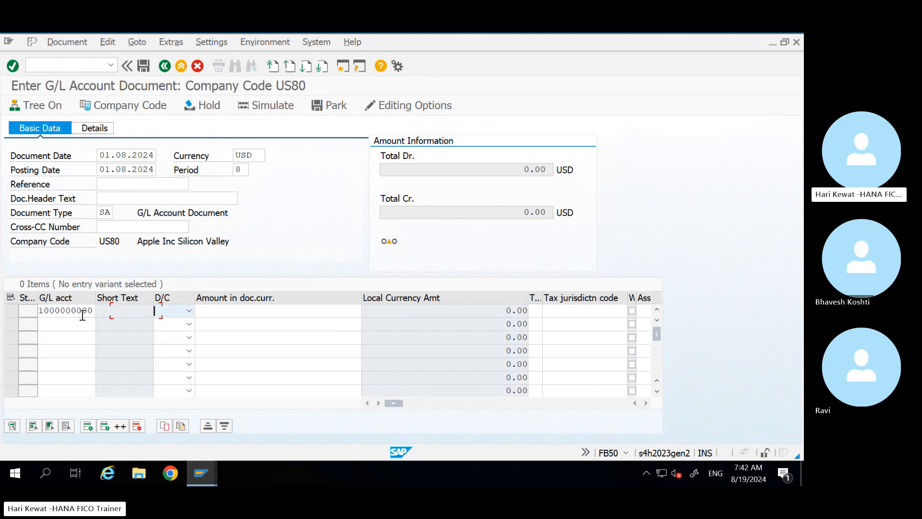
type("S De...")
key("Tab")
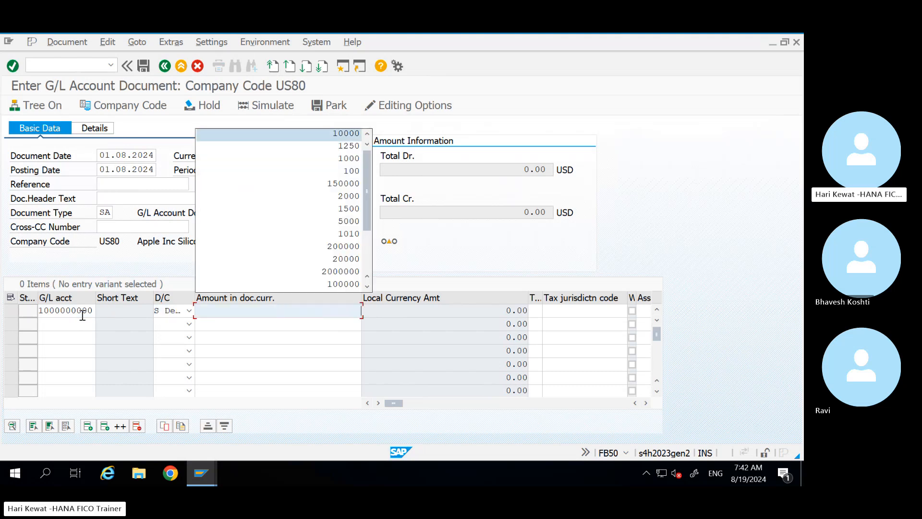
key("Return")
key("Return")
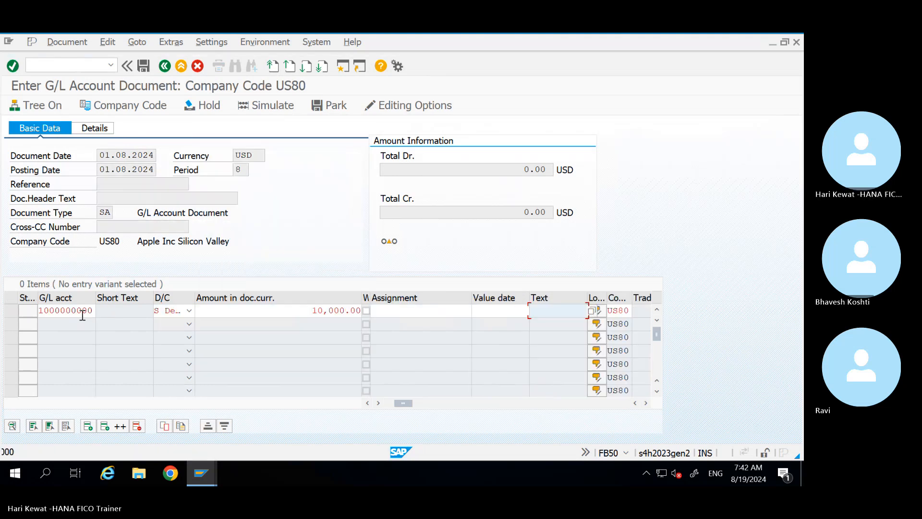
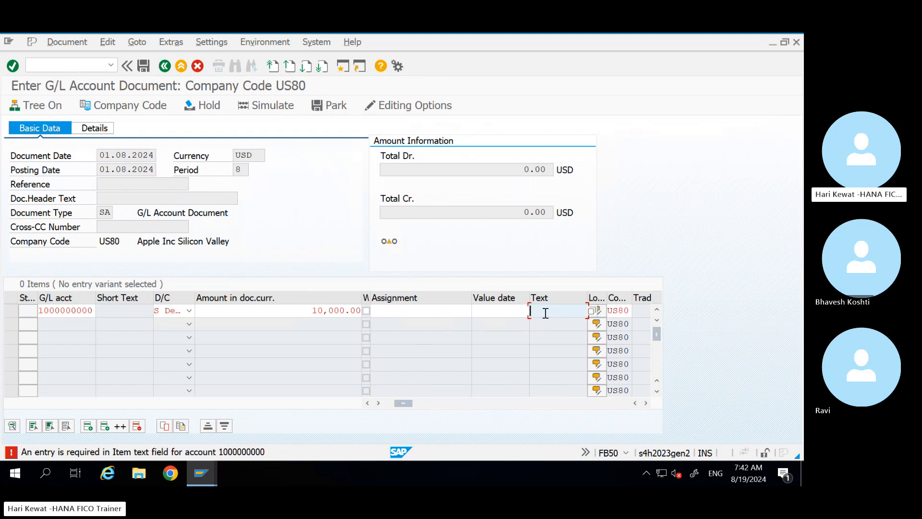
left_click(209, 466)
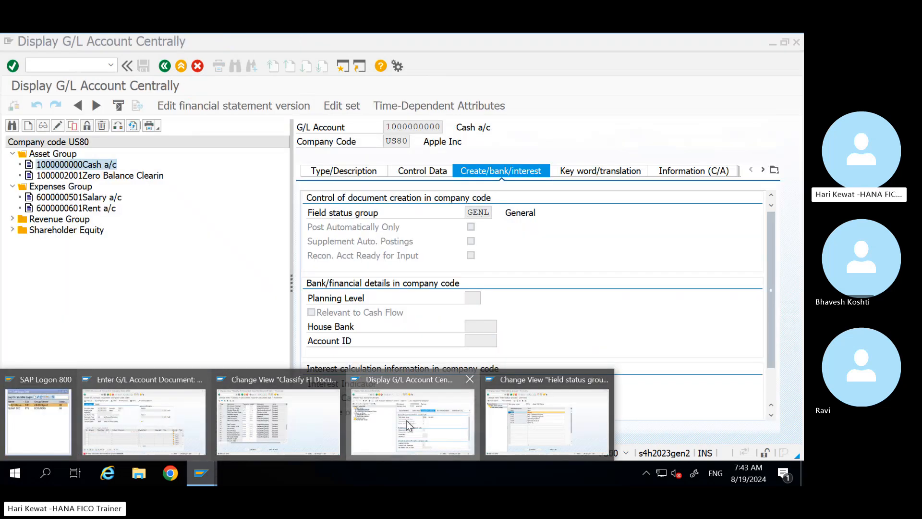
left_click(407, 420)
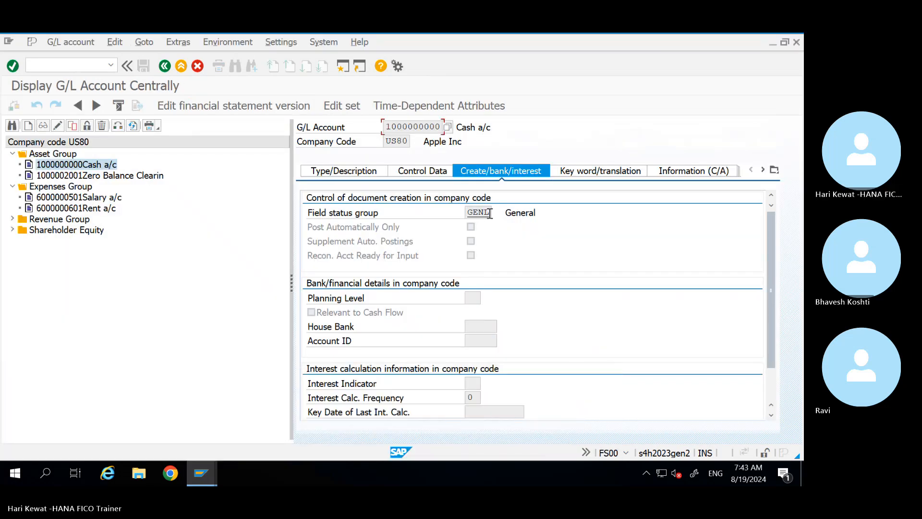
left_click_drag(491, 211, 459, 211)
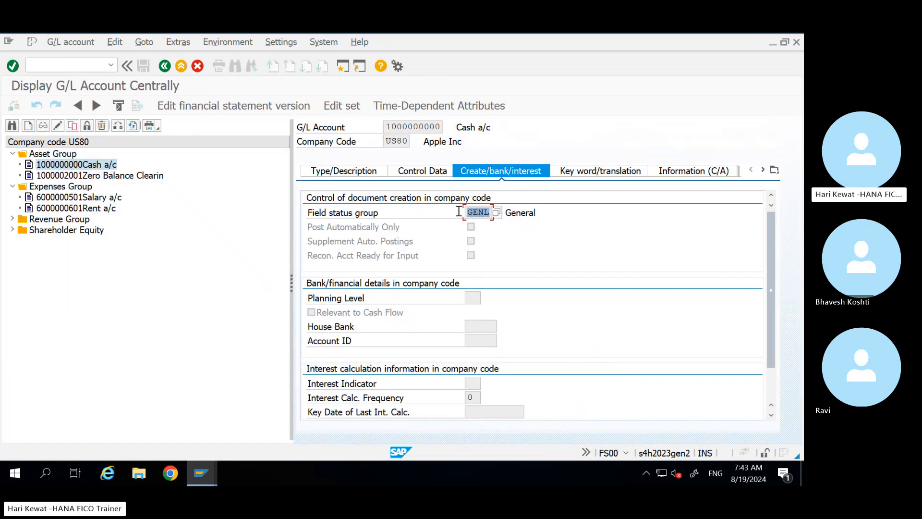
left_click(424, 123)
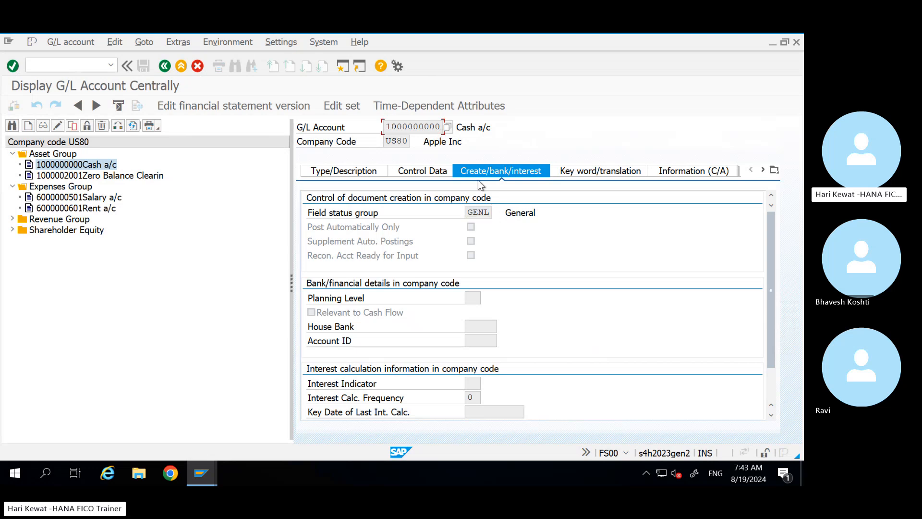
left_click_drag(488, 212, 457, 212)
left_click(477, 216)
double_click(477, 216)
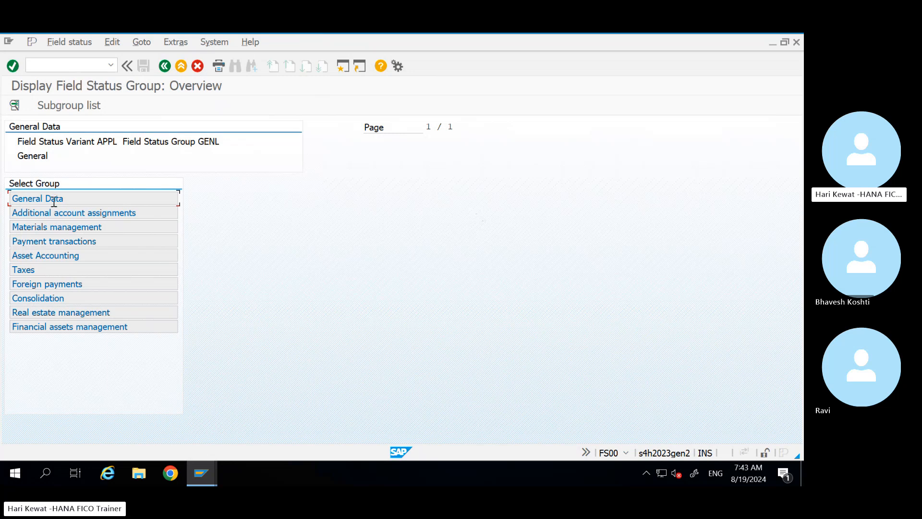
double_click(54, 199)
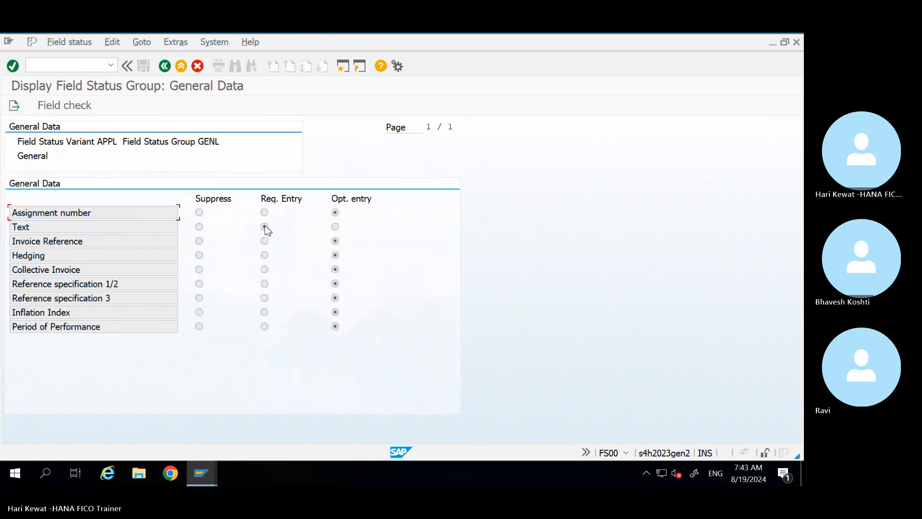
left_click(164, 66)
left_click(165, 66)
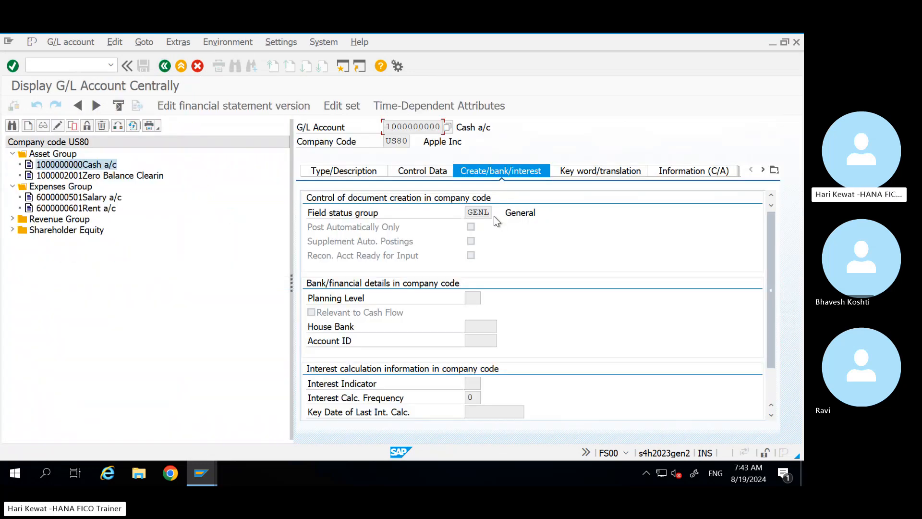
Step: Browse the Zero Balance Clearing and Salary a/c accounts in the FS00 account tree
left_click(463, 212)
double_click(462, 211)
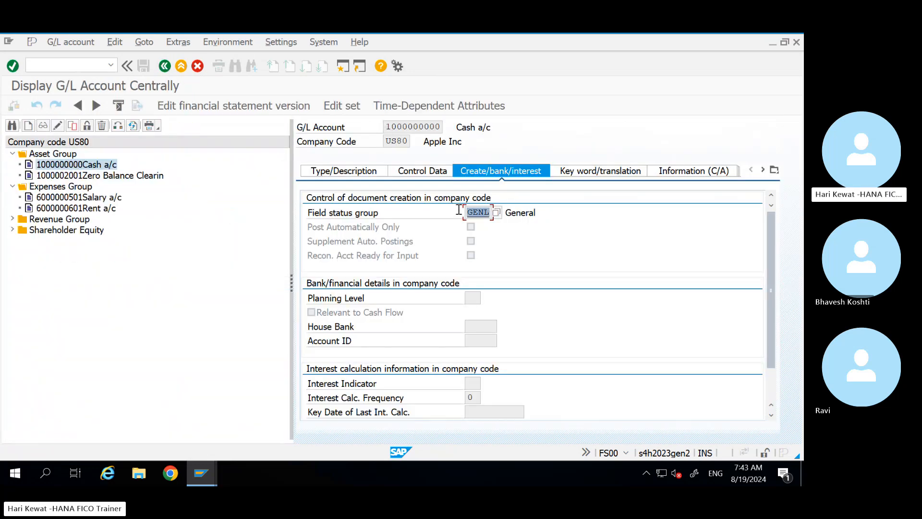
double_click(90, 175)
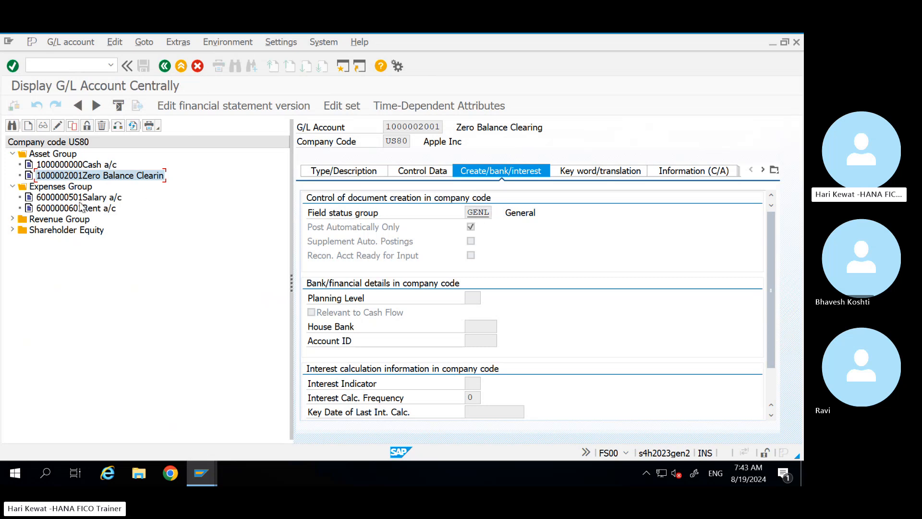
double_click(78, 198)
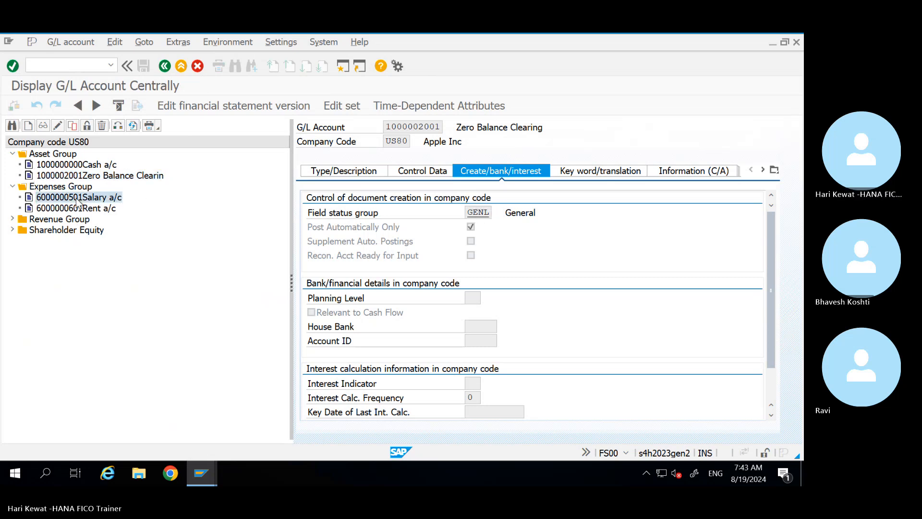
left_click(13, 230)
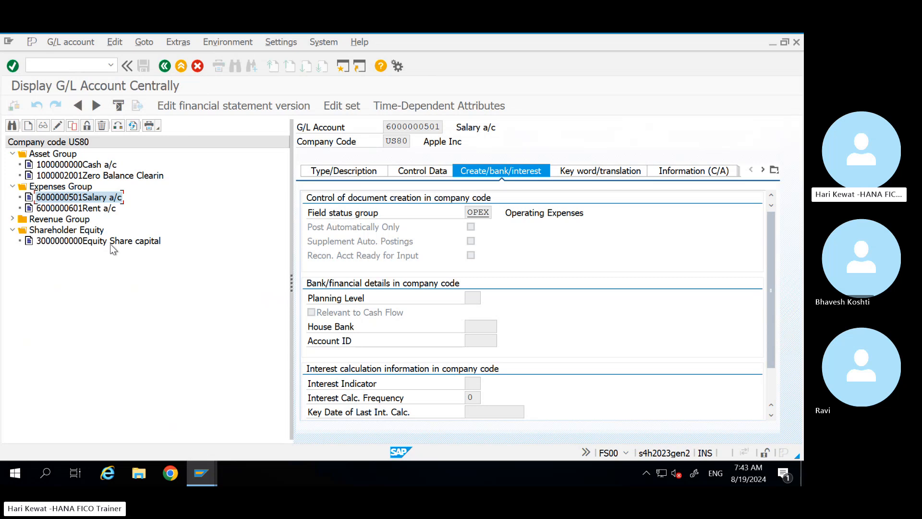
double_click(114, 243)
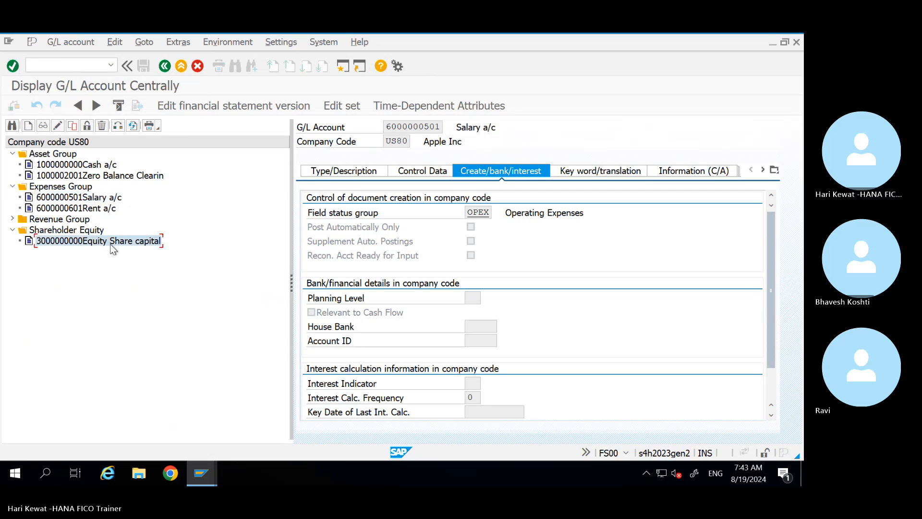
double_click(490, 211)
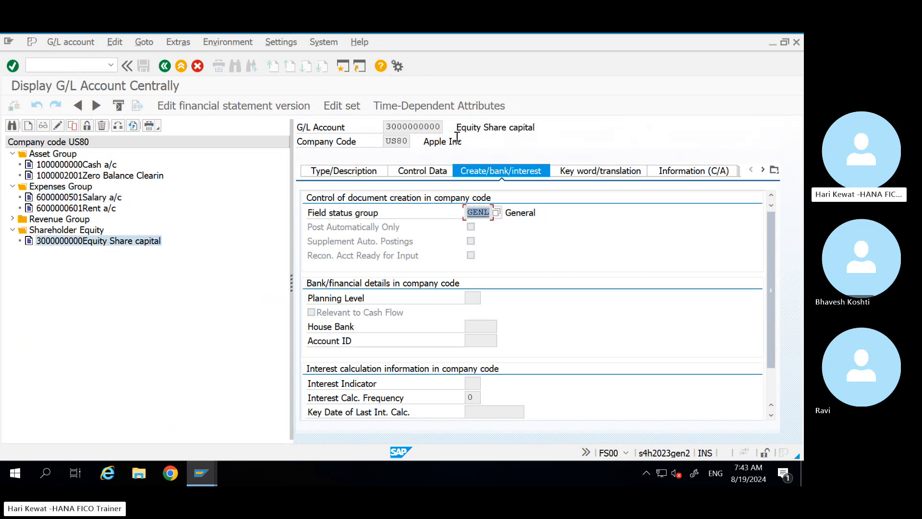
left_click_drag(442, 125, 374, 128)
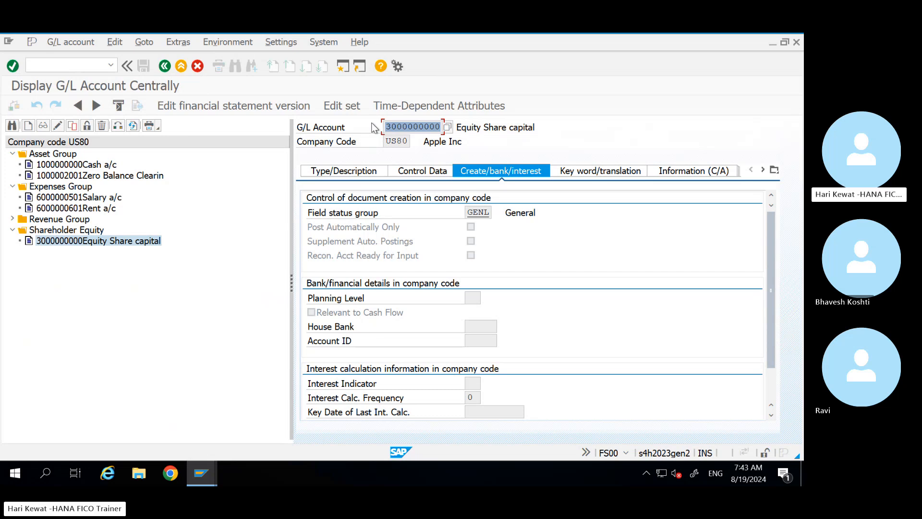
left_click(431, 125)
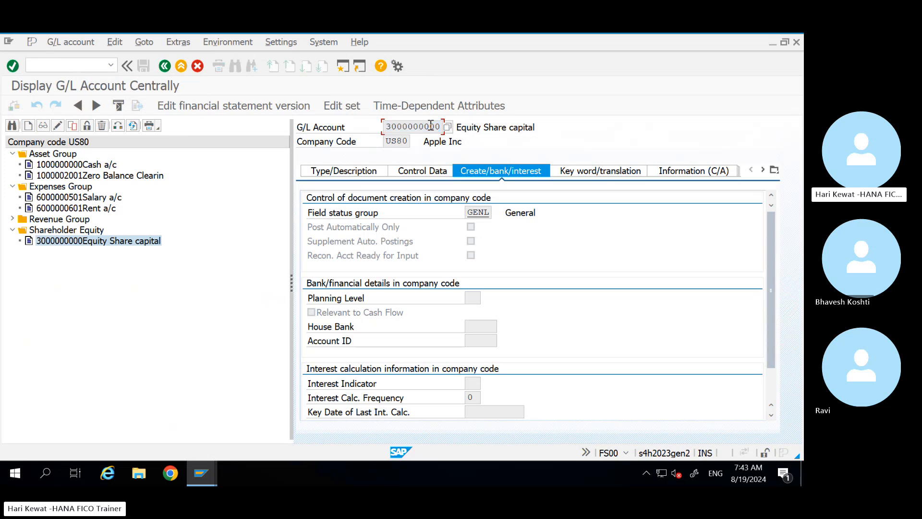
left_click(138, 242)
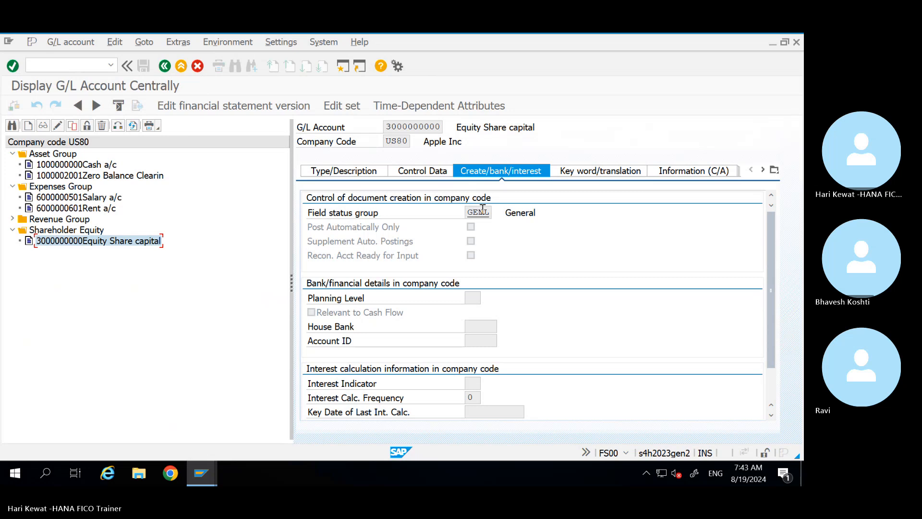
Step: Copy the narration from the Excel workbook and return to the FB50 entry session
mouse_move(201, 480)
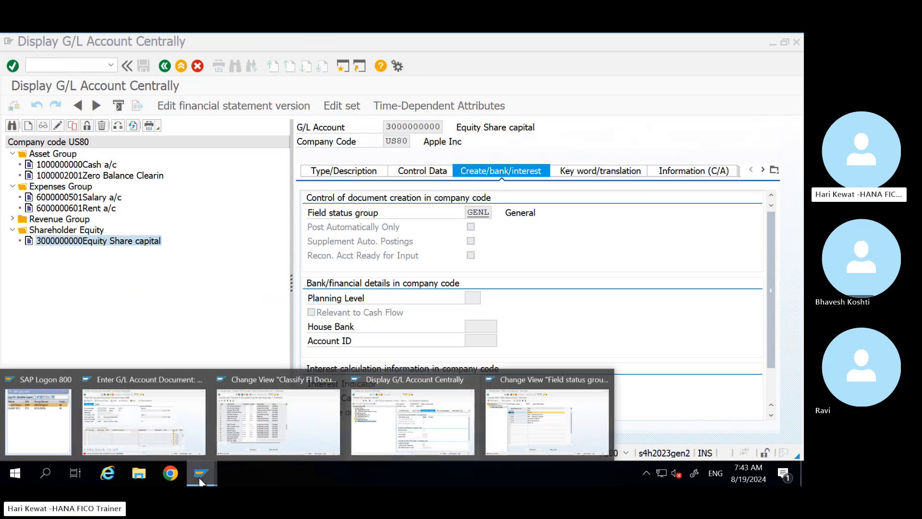
left_click(150, 443)
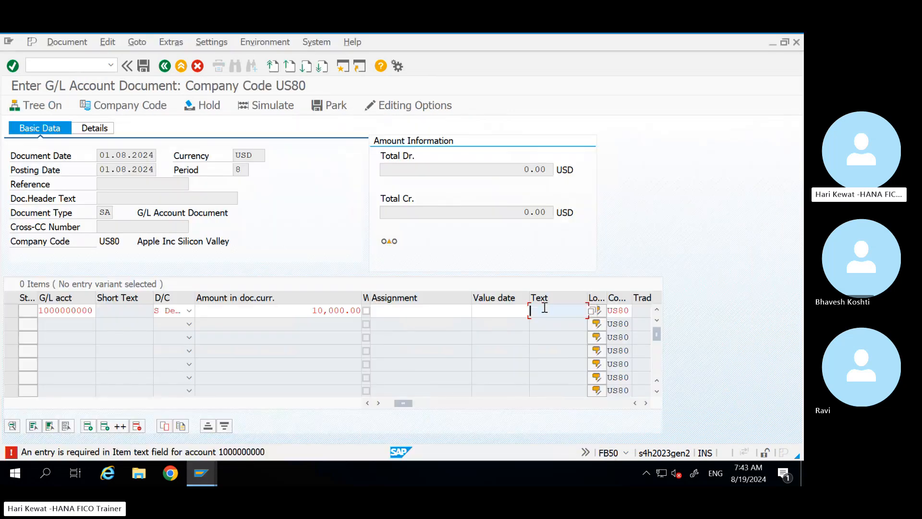
left_click(545, 169)
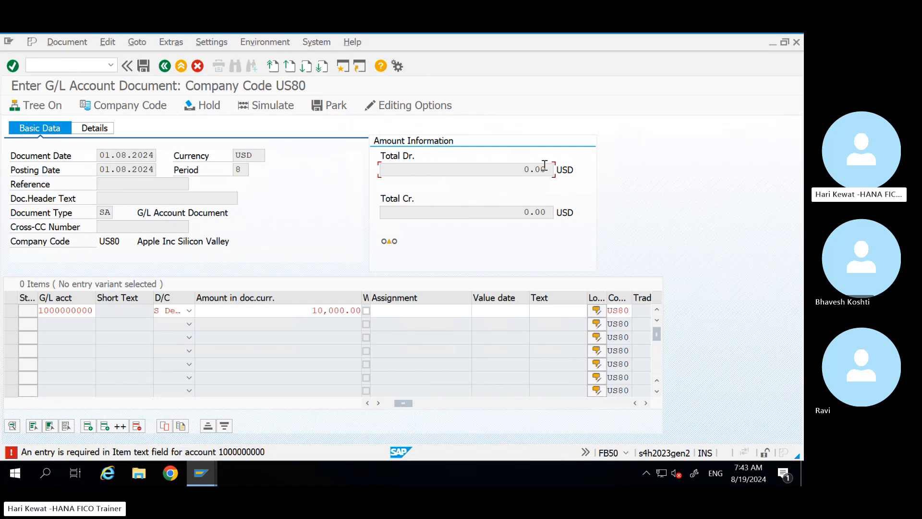
mouse_move(564, 33)
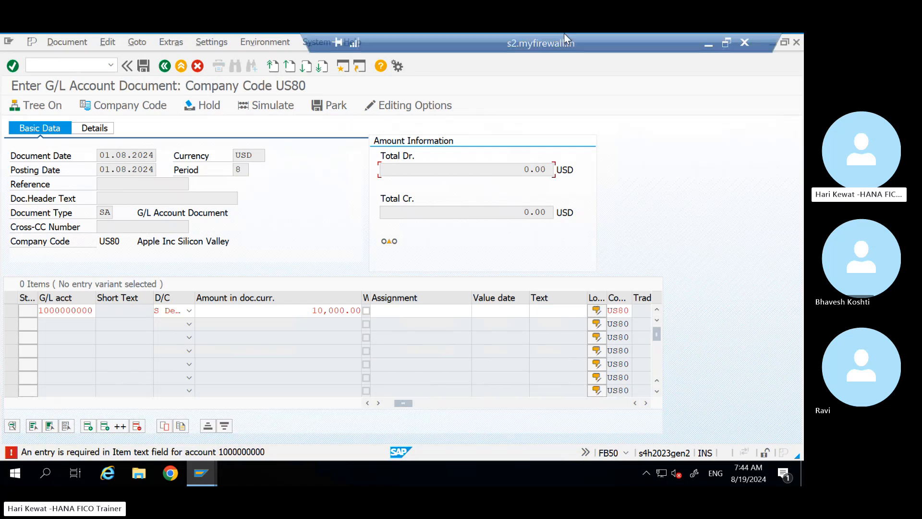
left_click(710, 42)
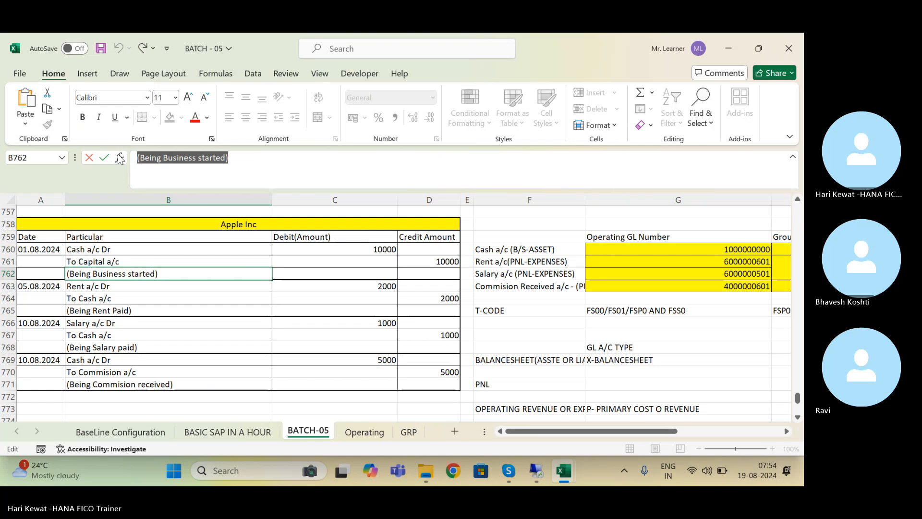
left_click(525, 462)
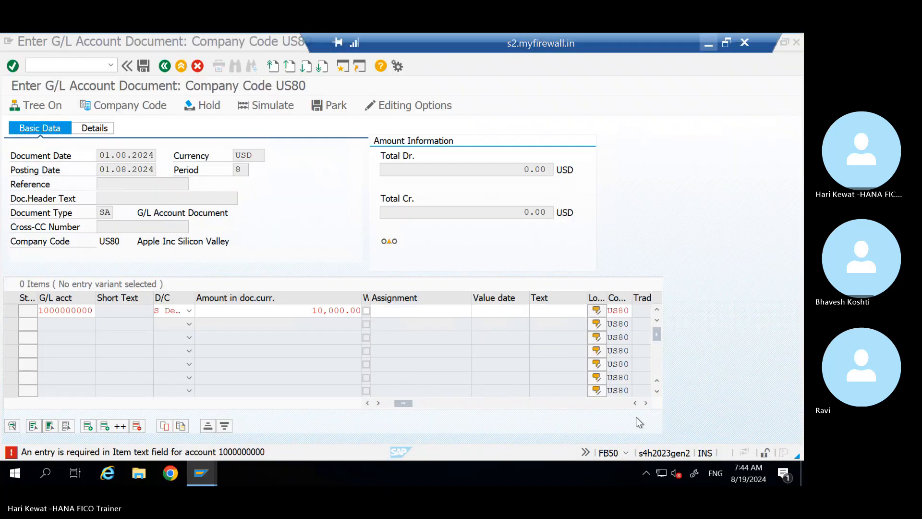
Step: Paste 'Being Business started' as line 1 item text, removing the parentheses, and confirm
left_click(551, 313)
key("ctrl+v")
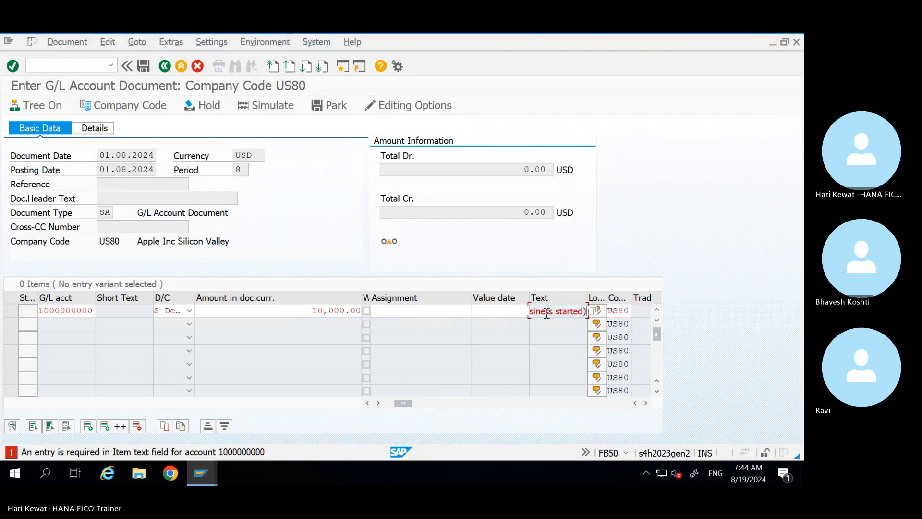
key("BackSpace")
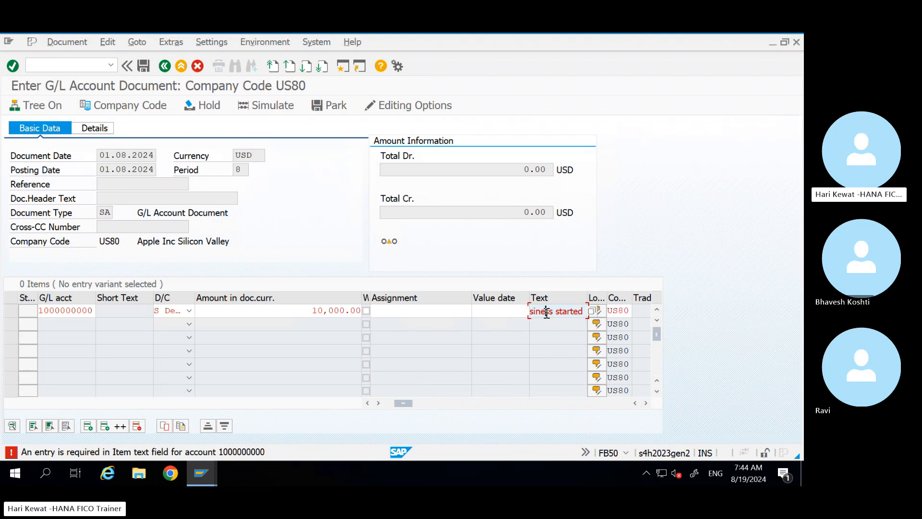
key("Home")
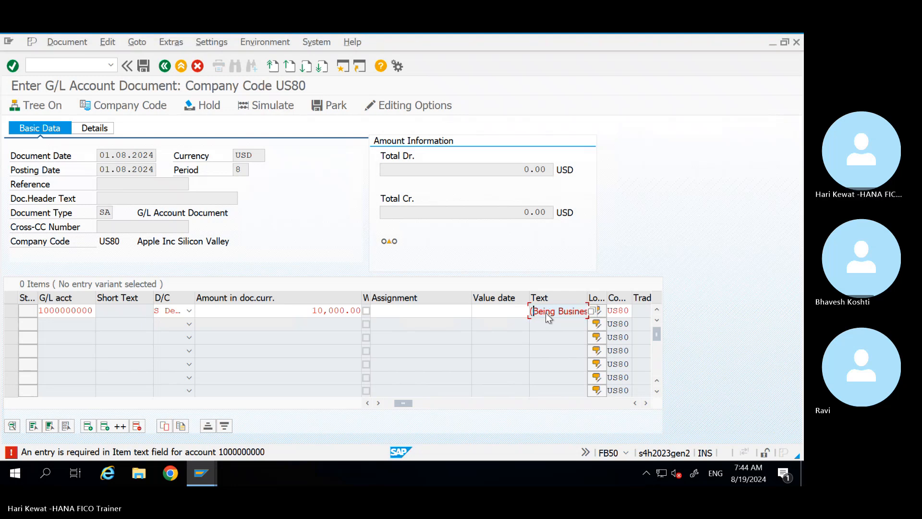
key("Delete")
key("Return")
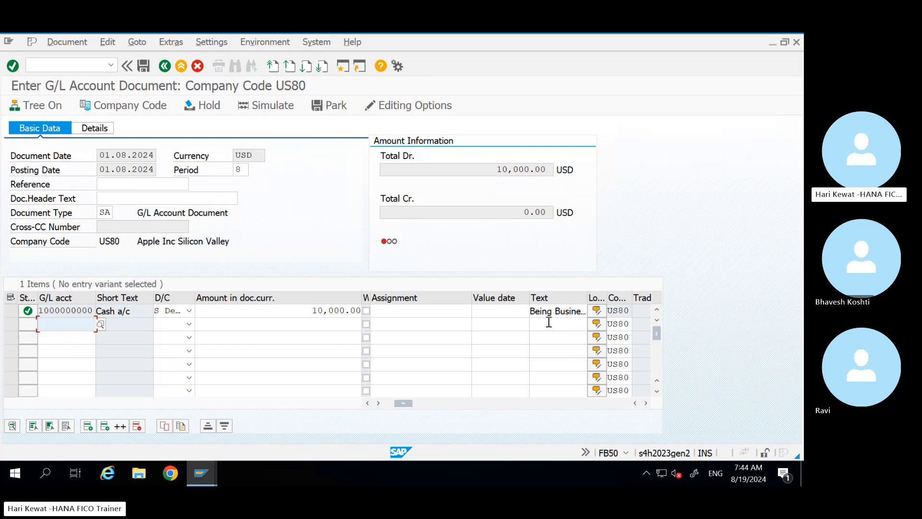
Step: Fill profit center LAPTOP1 on the first line from input history
left_click(577, 312)
key("Tab")
key("Tab")
key("Tab")
key("Tab")
key("Tab")
key("Tab")
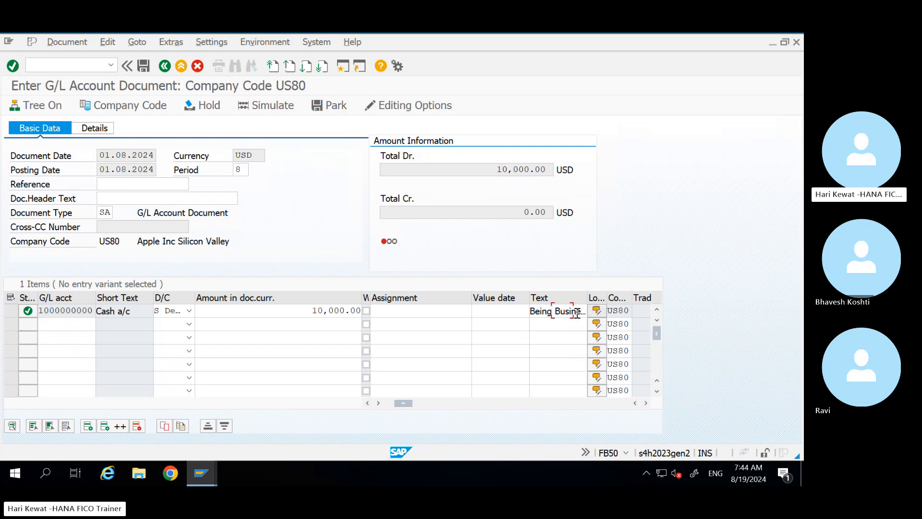
key("Tab")
key("Tab")
key("Tab")
key("Tab")
key("Tab")
key("Tab")
key("Tab")
key("Tab")
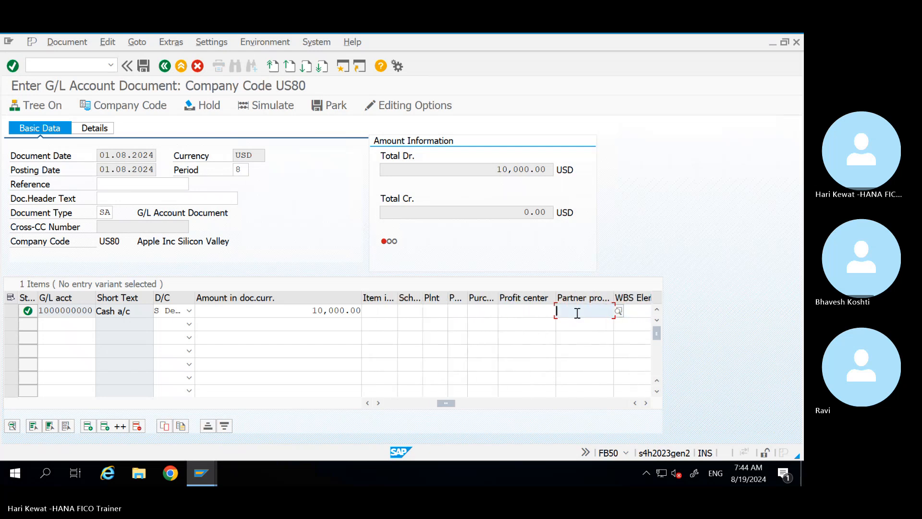
key("shift+Tab")
key("space")
key("Down")
key("Return")
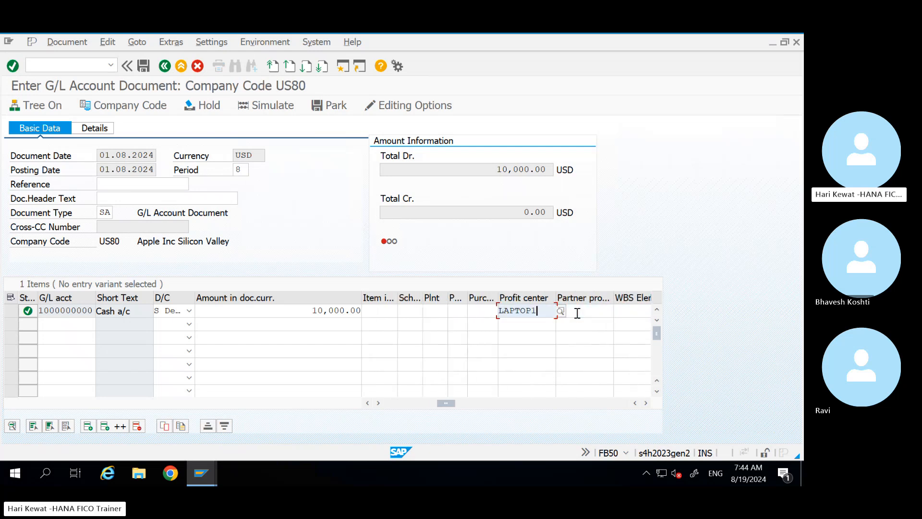
key("Return")
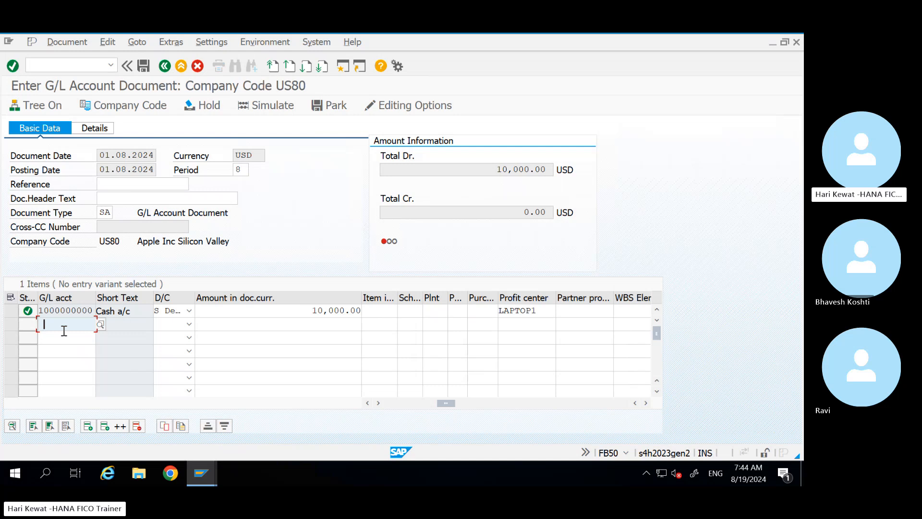
key("space")
key("Down")
key("Down")
key("Tab")
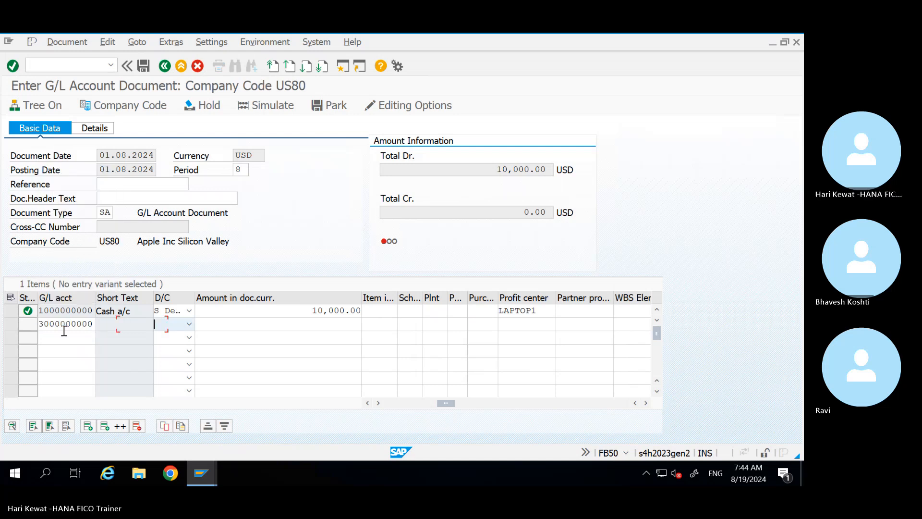
key("h")
key("Tab")
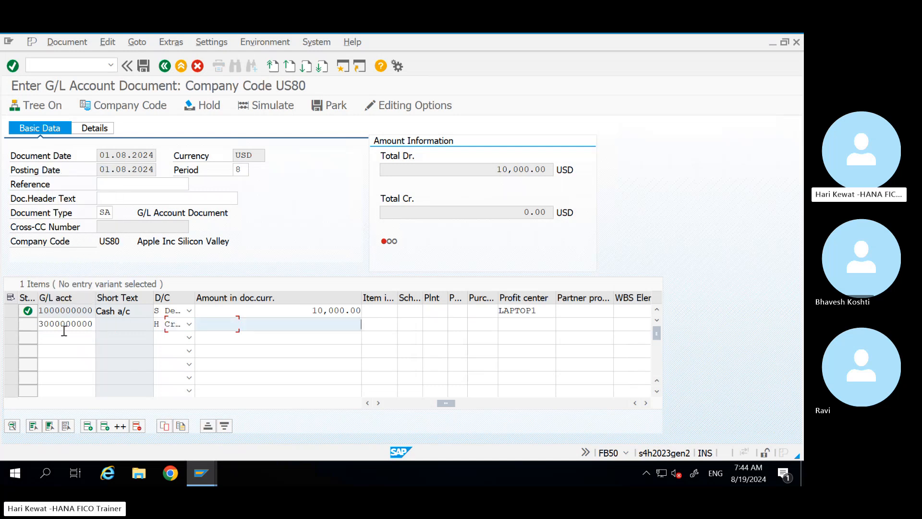
key("space")
key("Down")
key("Tab")
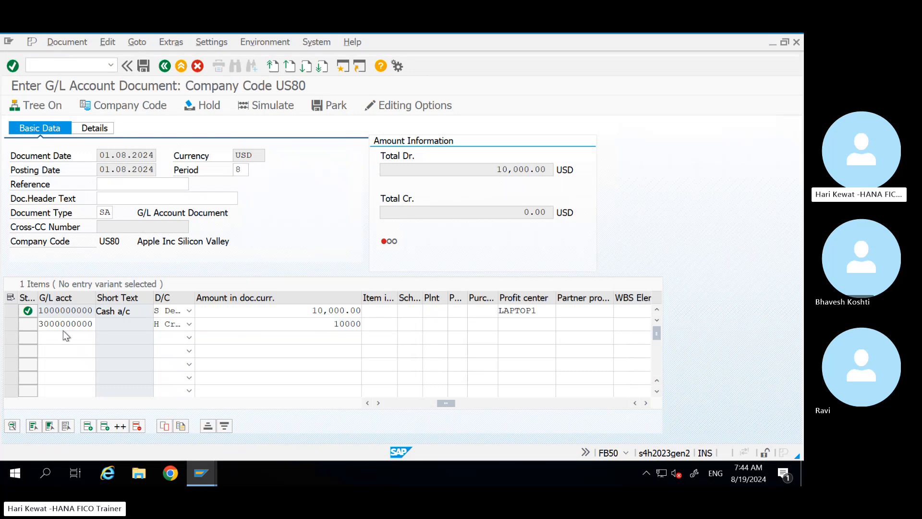
key("Return")
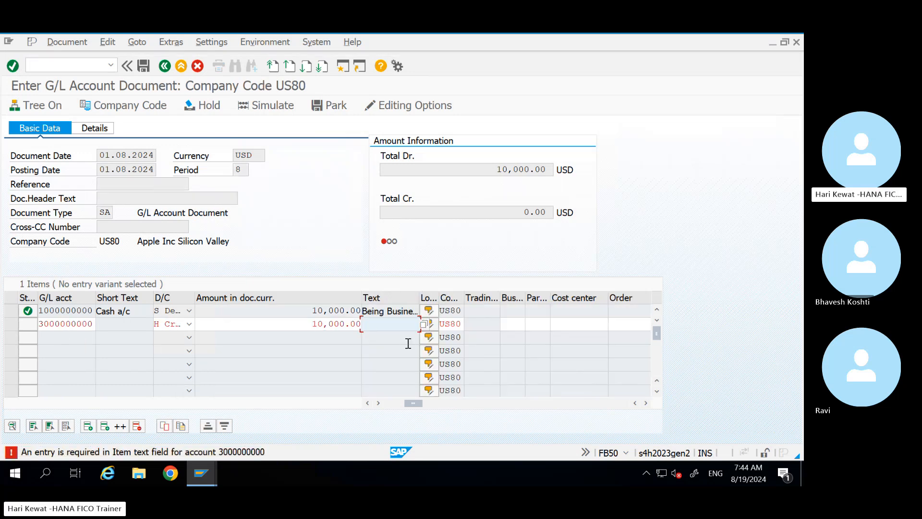
Step: Set line 2 item text to 'Being Business Started' and remove the stray trailing characters
left_click(389, 329)
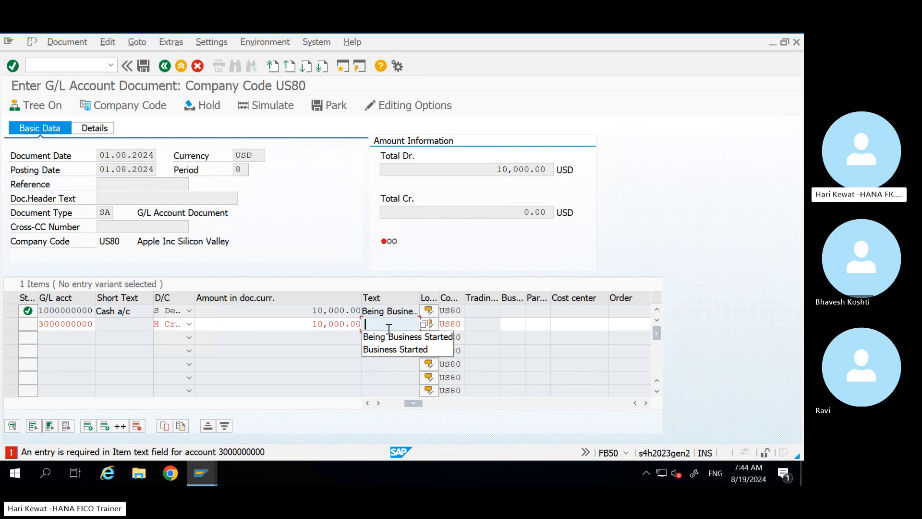
key("Down")
key("Down")
key("Up")
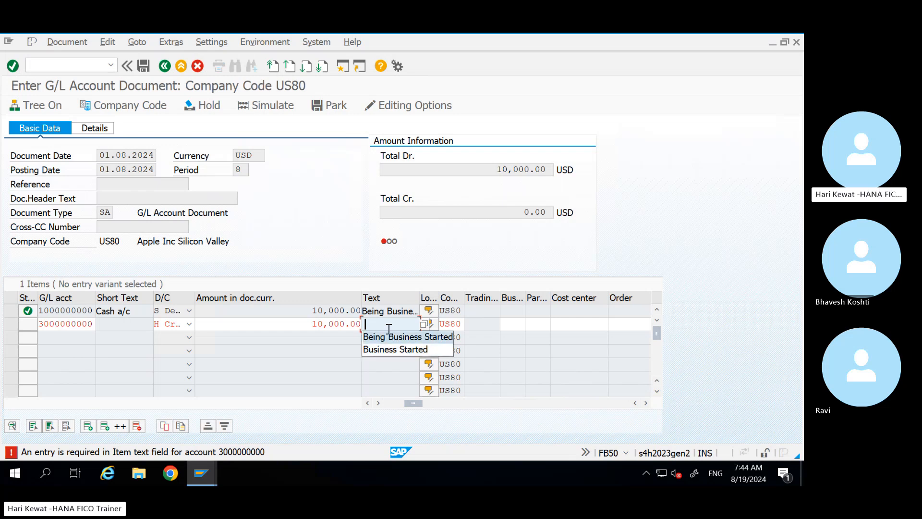
key("Return")
key("Return")
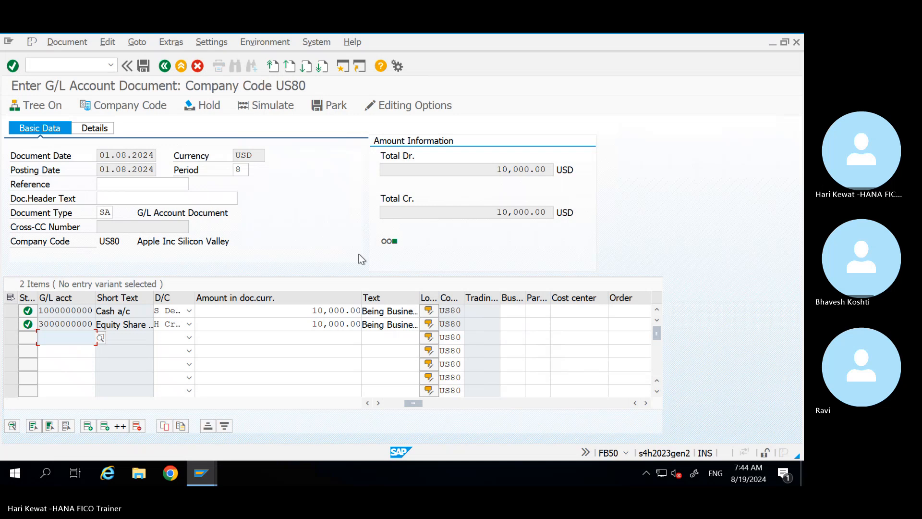
left_click(388, 324)
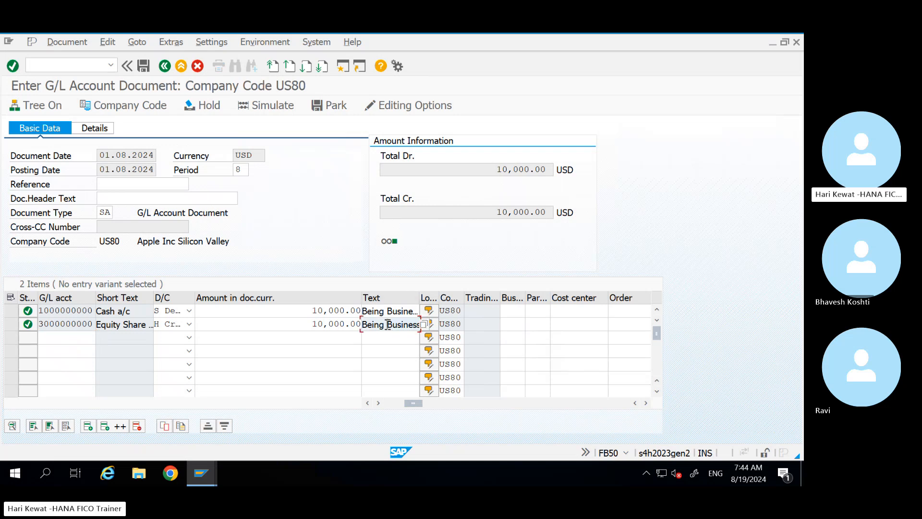
key("Right")
key("Right")
key("Right")
key("Right")
key("Right")
key("Right")
key("Right")
key("Right")
key("Right")
key("Right")
key("Right")
key("Right")
key("Right")
key("Right")
key("Right")
key("Right")
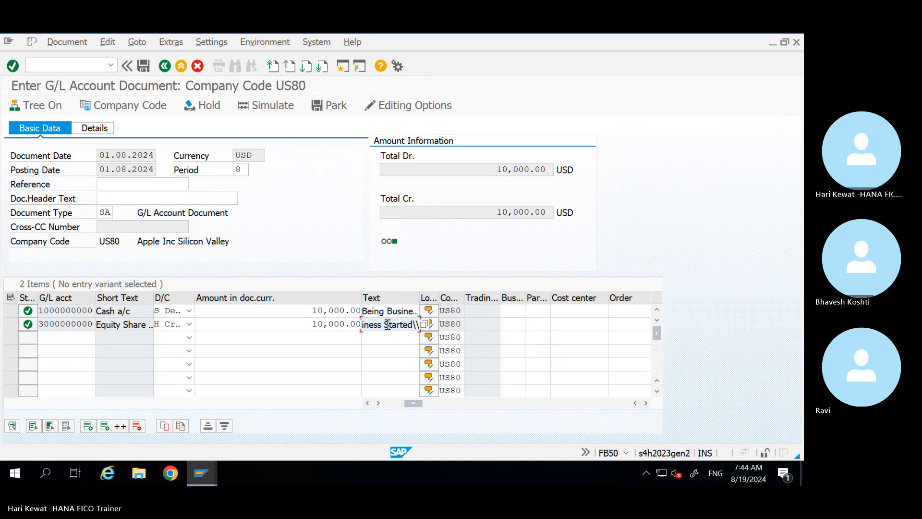
key("BackSpace")
key("BackSpace")
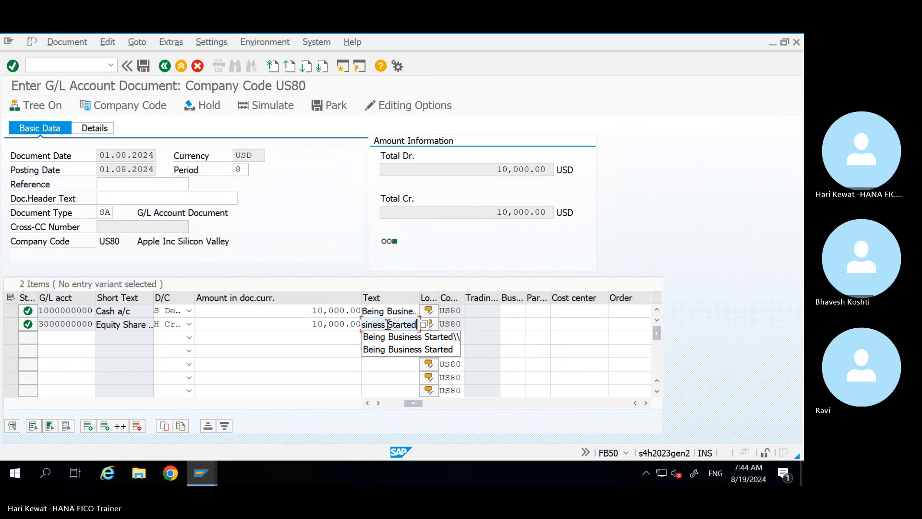
key("Return")
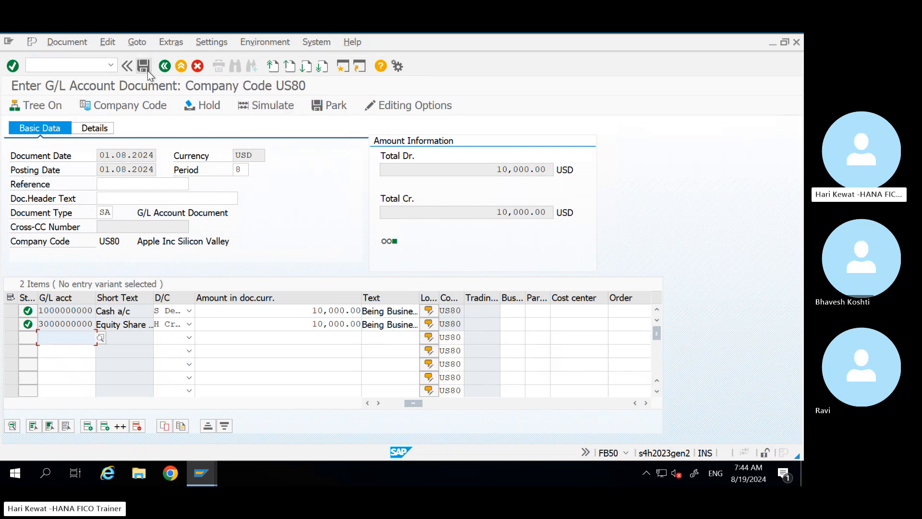
left_click(276, 110)
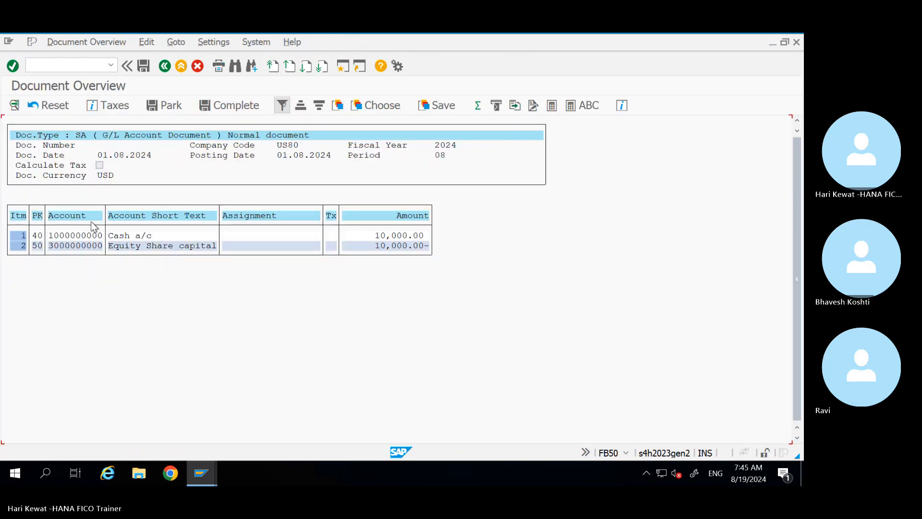
left_click(50, 42)
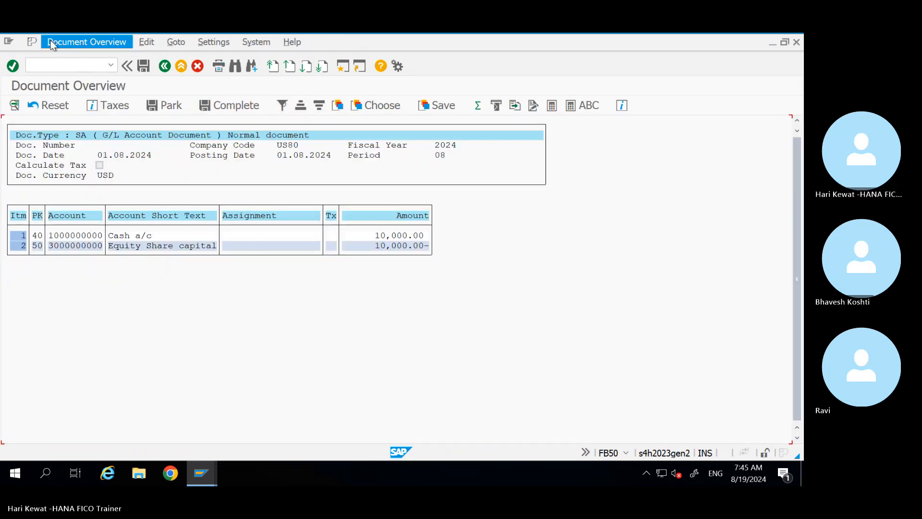
left_click(247, 176)
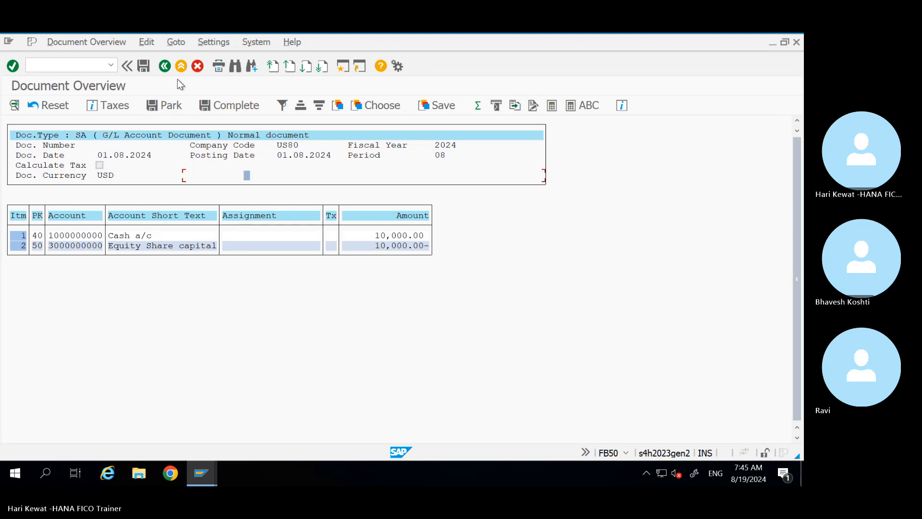
left_click(166, 65)
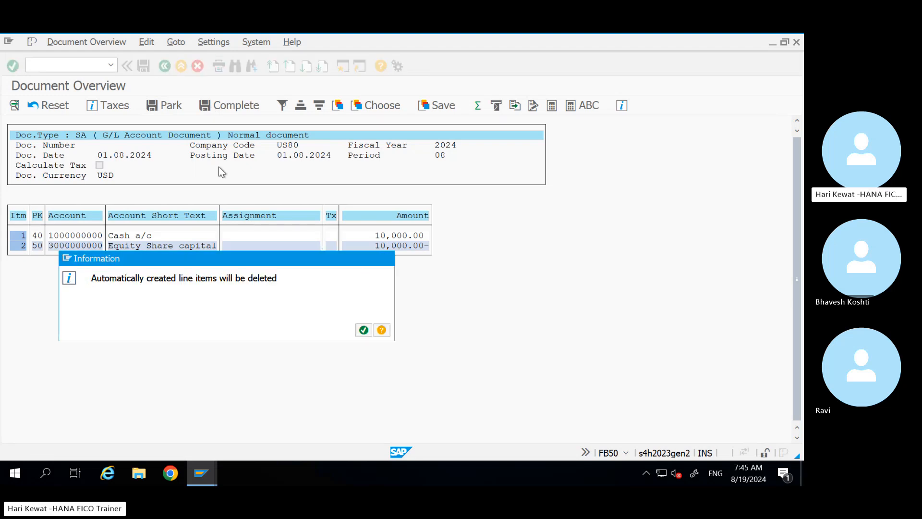
key("Return")
left_click(69, 43)
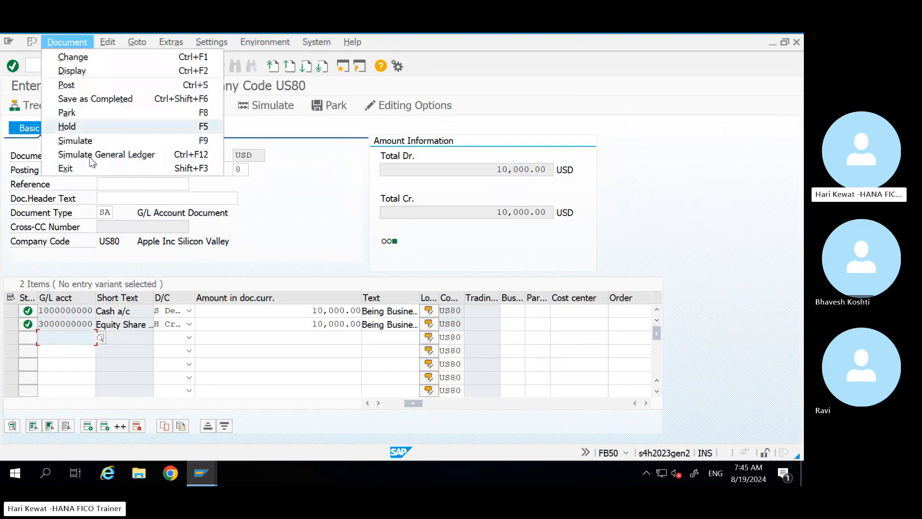
left_click(91, 157)
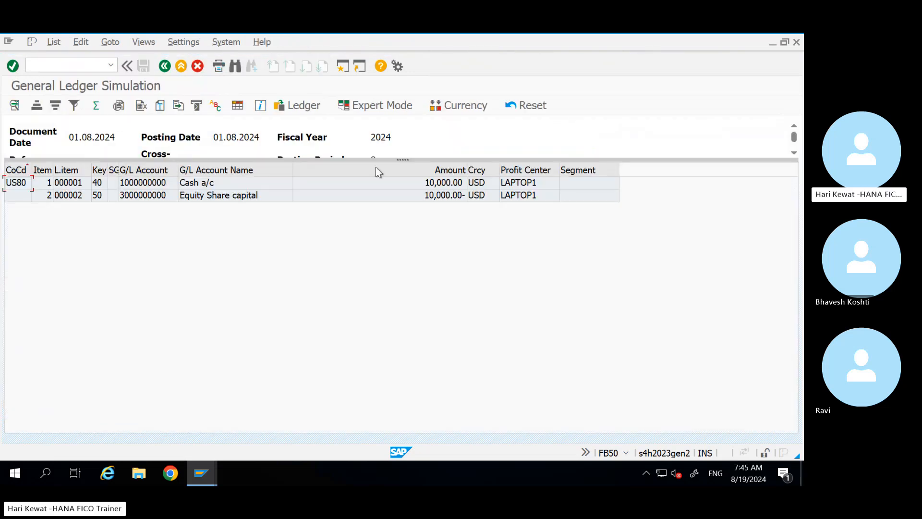
Step: Leave the ledger simulation and post the document as 100000000 in company code US80
left_click(165, 66)
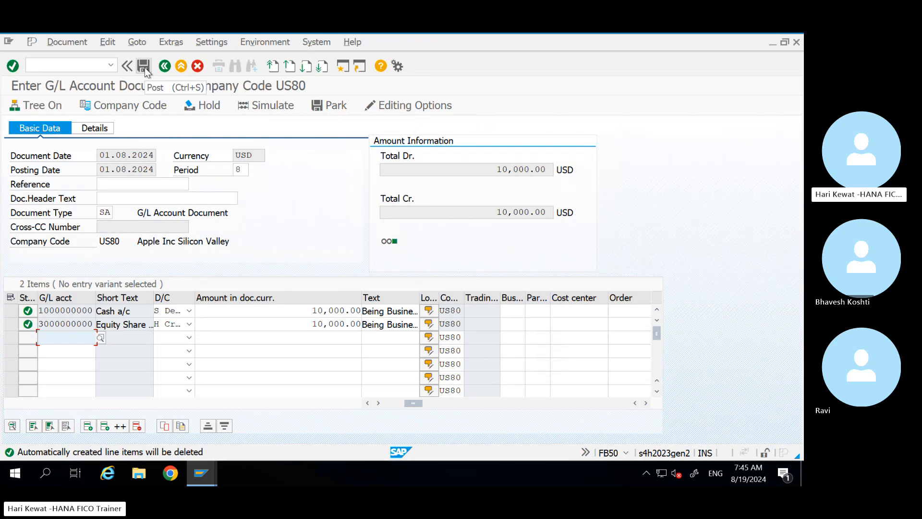
left_click(145, 67)
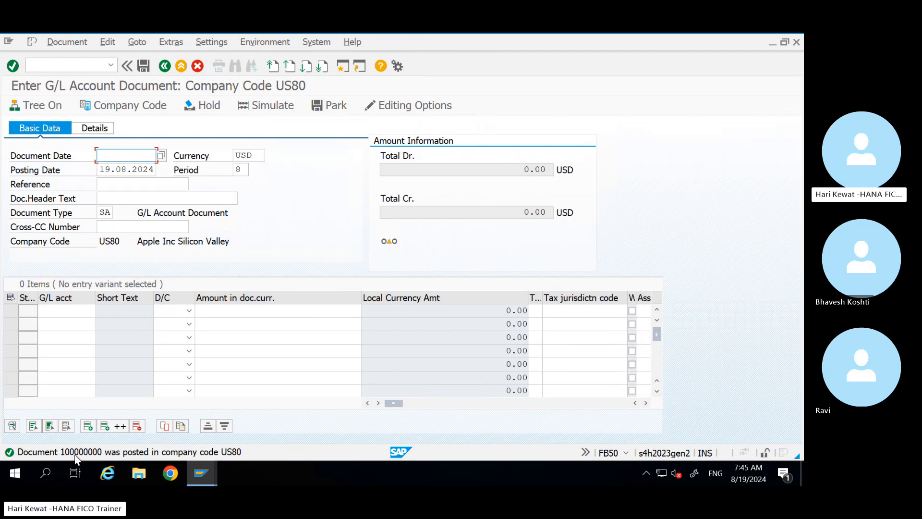
double_click(107, 214)
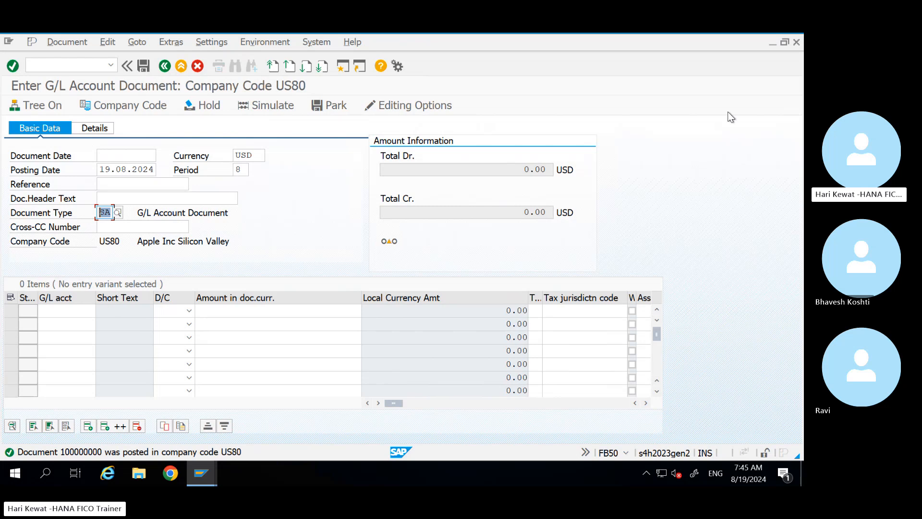
Step: Leave FB50 and open FBN1 number ranges for company code US80
left_click(656, 140)
left_click(181, 66)
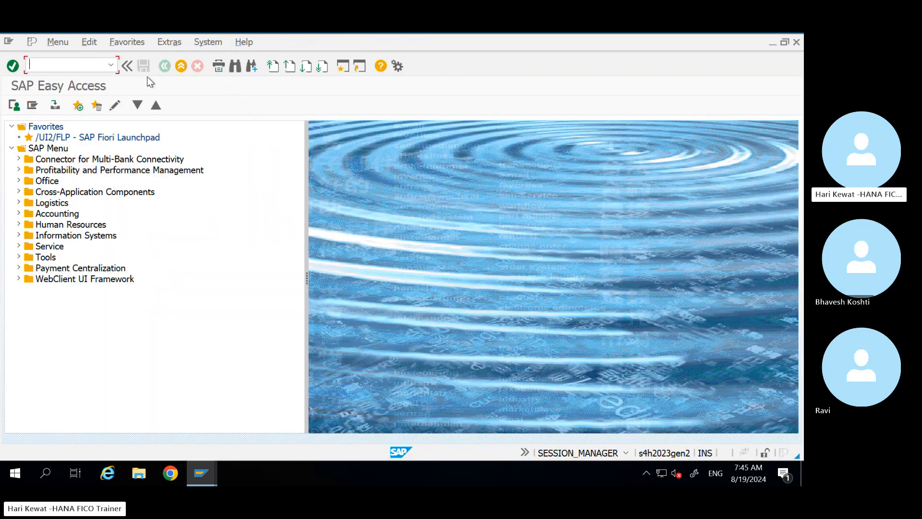
type("fbn1")
key("Return")
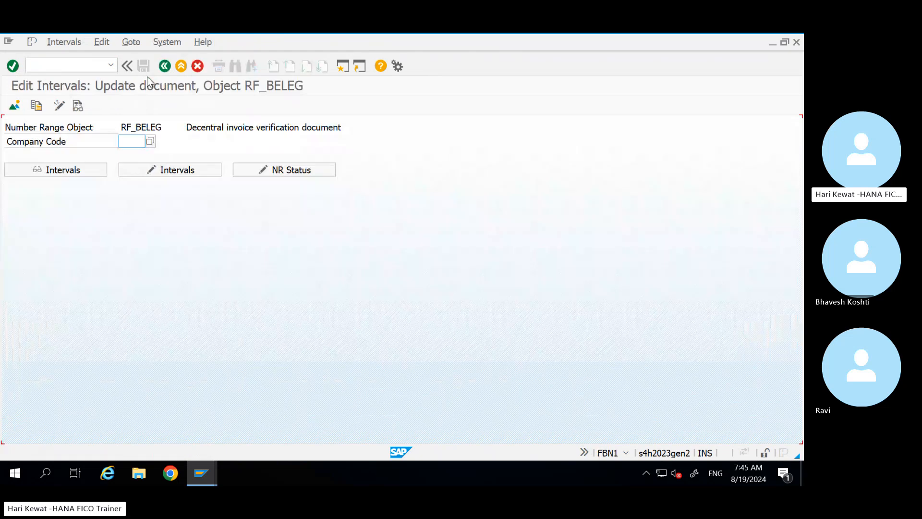
left_click(134, 141)
type("us80")
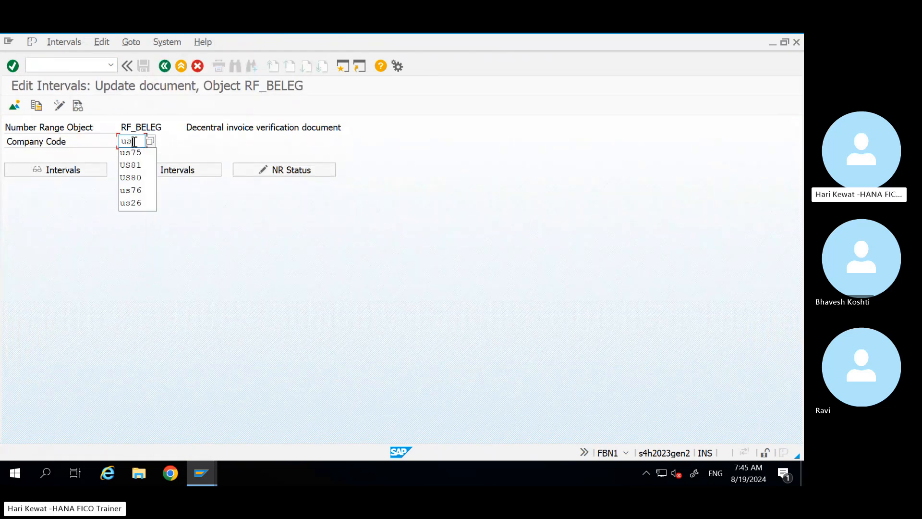
Step: Inspect interval 01's current number 100000000 in the US80 number range intervals
left_click(160, 173)
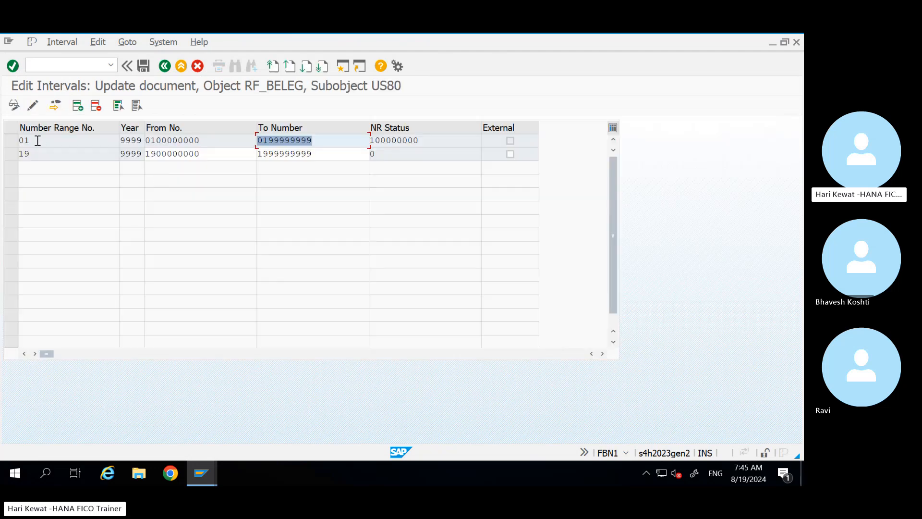
left_click_drag(37, 140, 13, 140)
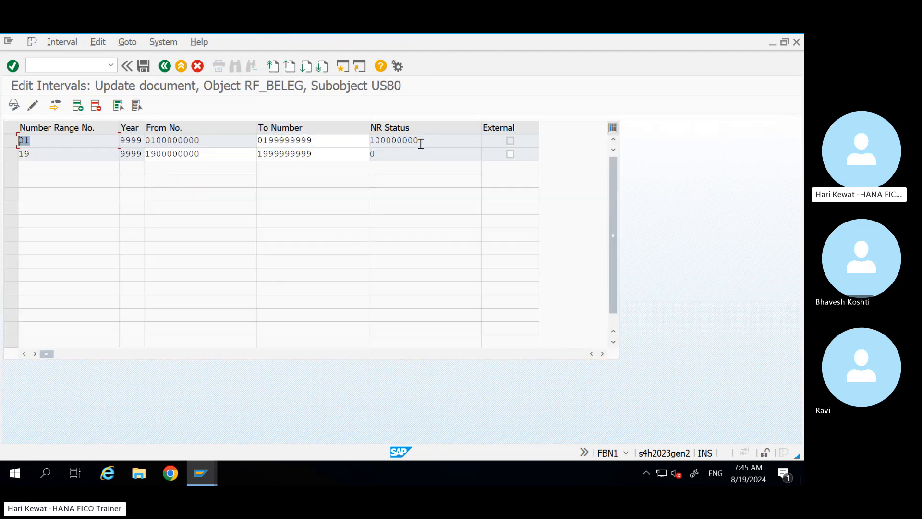
left_click_drag(420, 140, 368, 143)
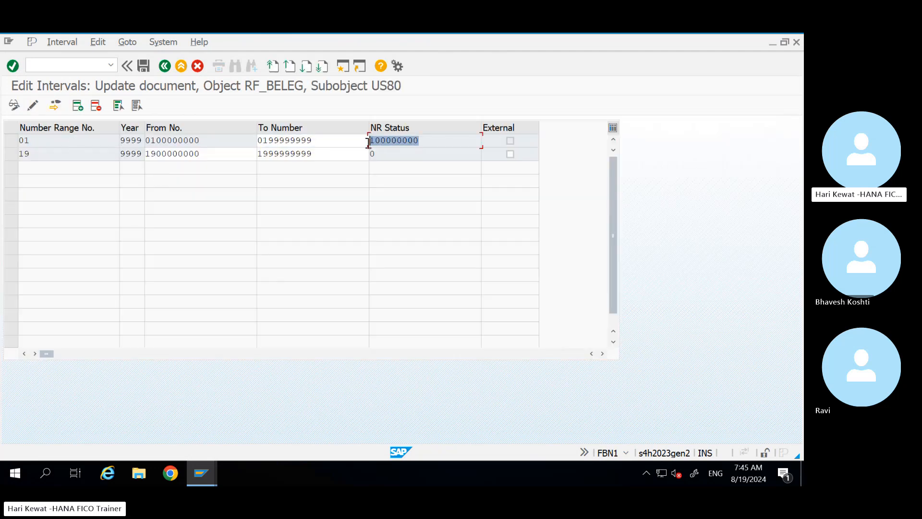
left_click(422, 141)
left_click_drag(422, 142, 369, 143)
Step: Minimize the remote SAP session to get back to Excel
key("alt+Tab")
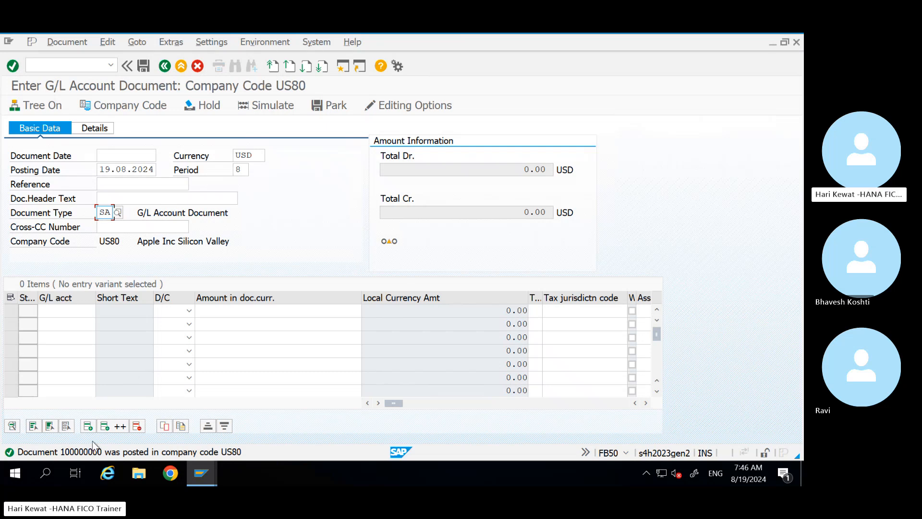
mouse_move(554, 33)
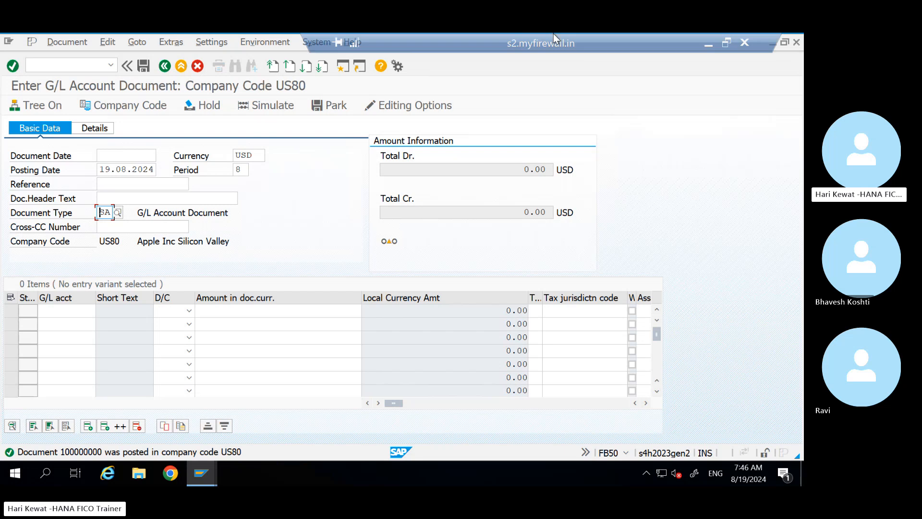
left_click(708, 43)
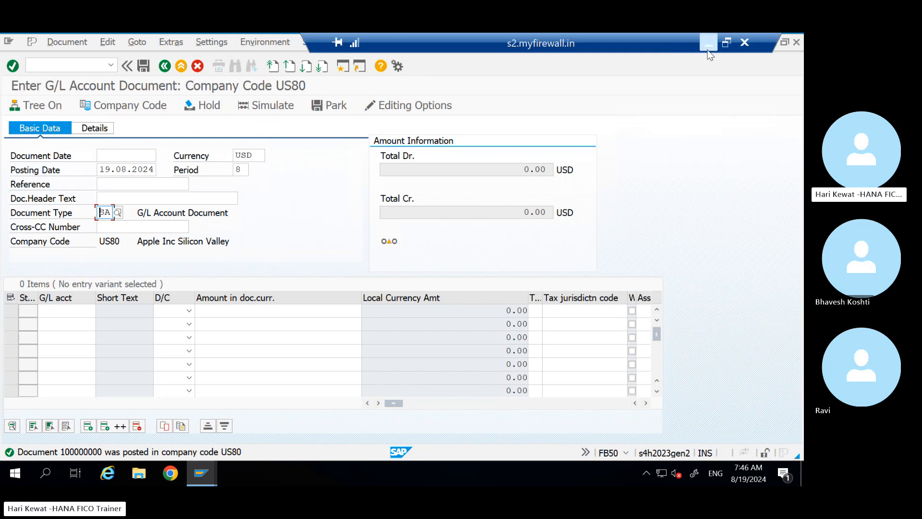
Step: Insert three blank rows above REPORTING below the posting journal entries notes
left_click(154, 312)
key("Down")
key("Down")
key("Down")
key("Down")
key("Down")
key("Down")
key("Down")
key("Down")
key("Down")
key("Down")
key("Down")
key("Down")
key("Down")
key("Down")
key("Down")
key("Down")
key("Down")
key("Down")
key("Down")
key("Down")
key("Down")
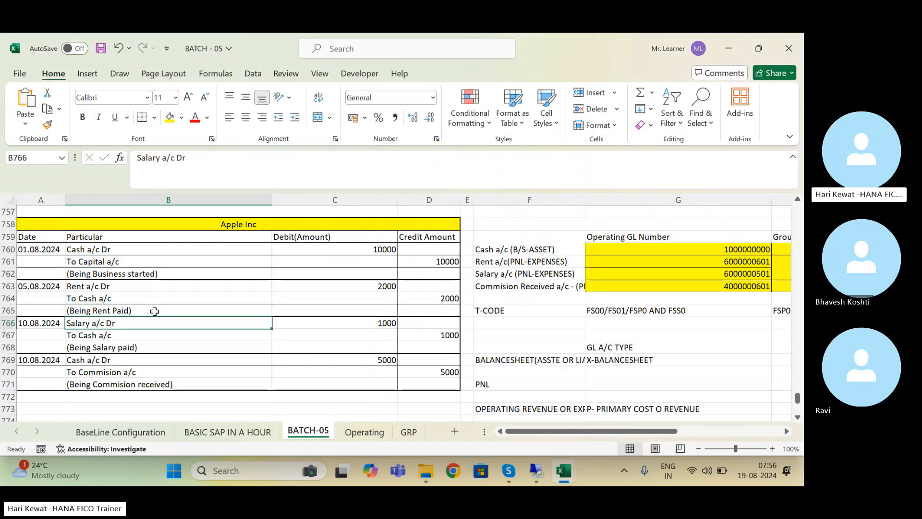
key("Down")
key("Down")
key("Down")
key("Down")
key("Down")
key("Down")
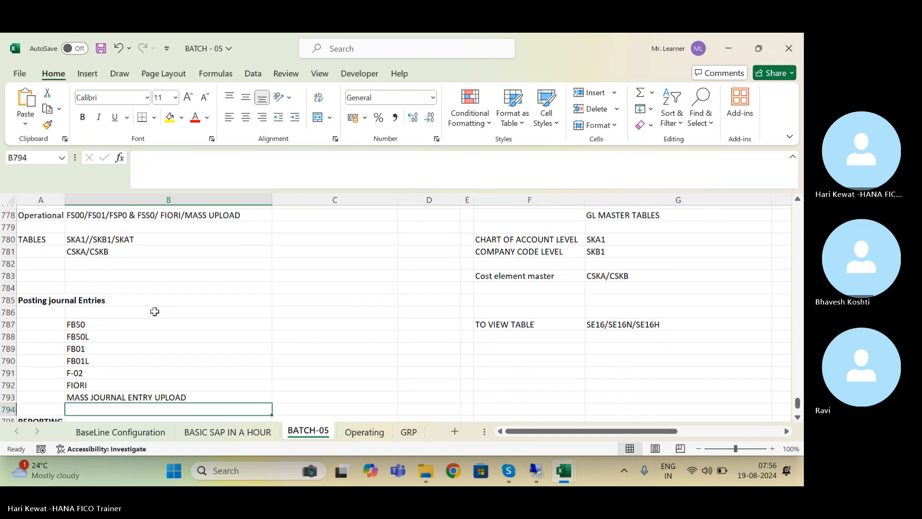
left_click(10, 368)
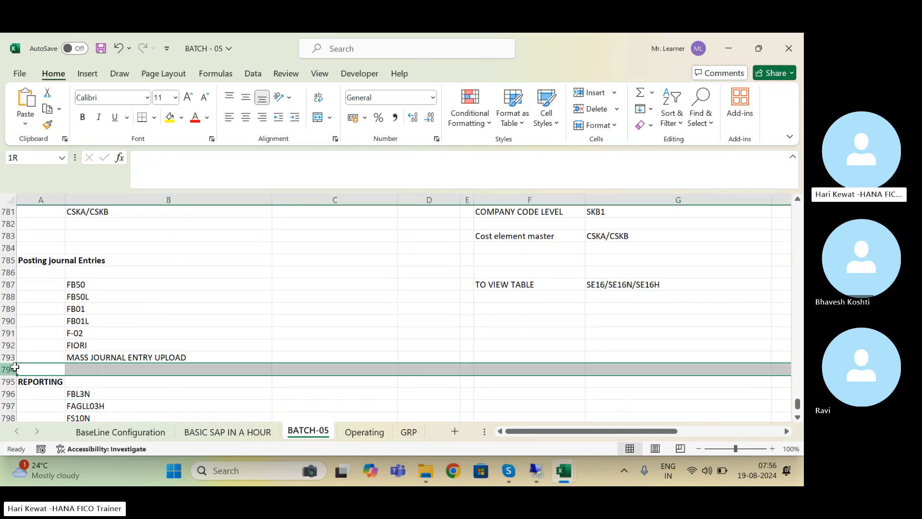
right_click(10, 368)
left_click(48, 246)
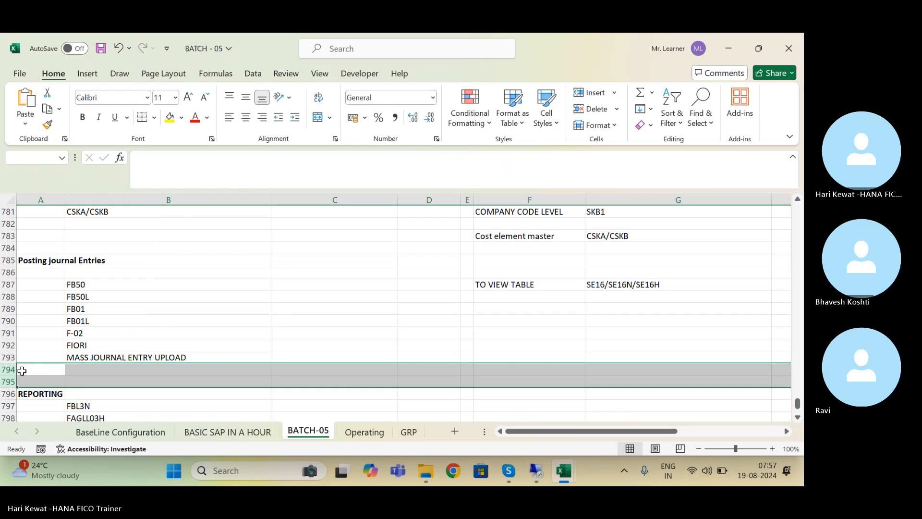
right_click(12, 376)
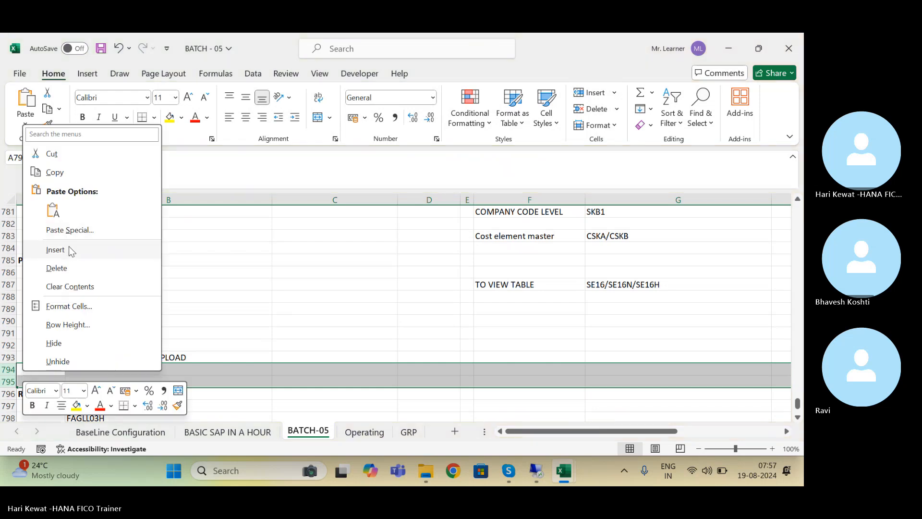
left_click(56, 250)
Step: Enter 'DISPLAY THE DOCUMENT' in A795 and 'FB02/FB03' in B795, then save the workbook
left_click(50, 379)
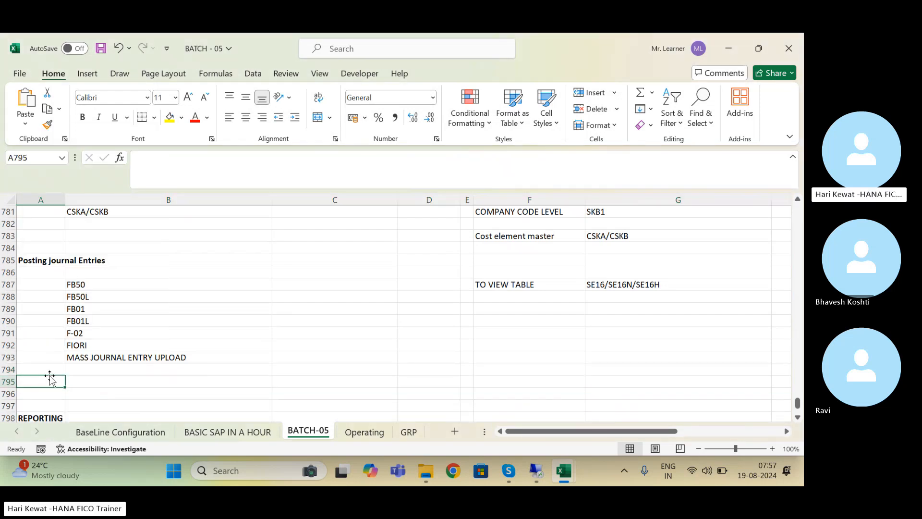
type("DISPLA")
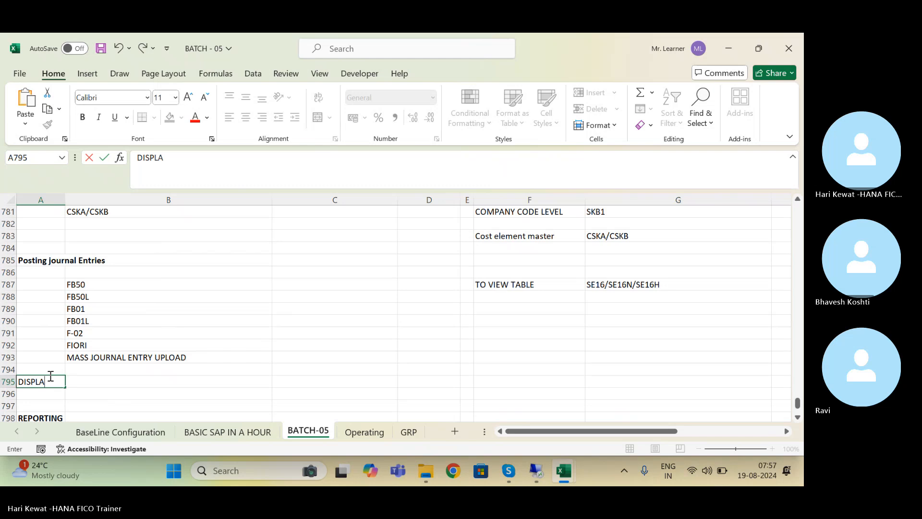
type("Y THE DOCUMENT")
key("Tab")
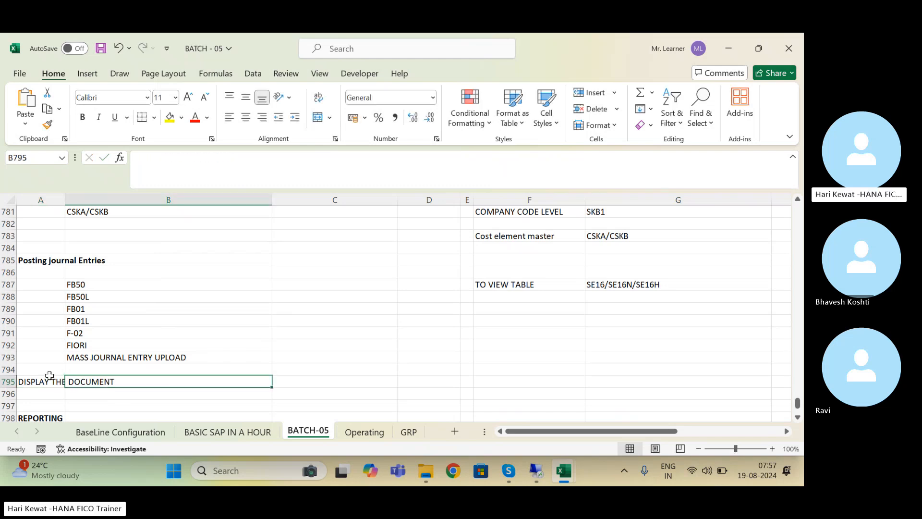
type("FB02")
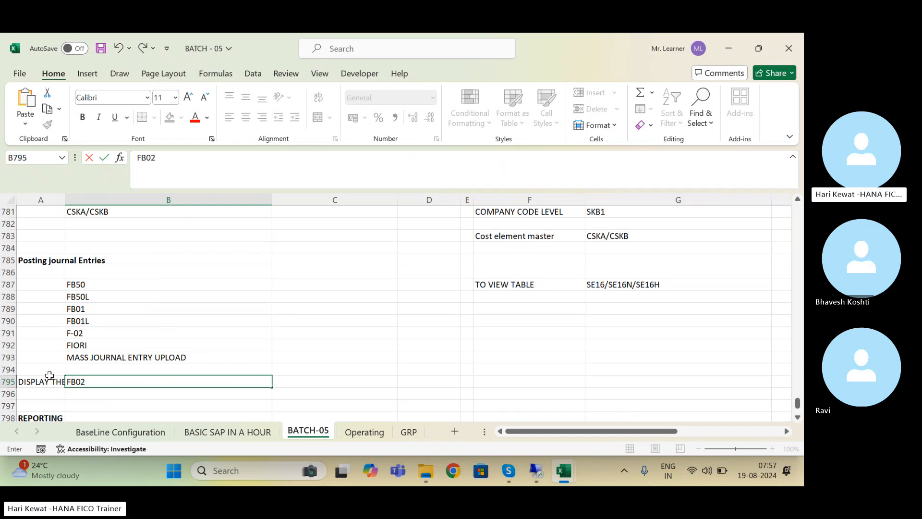
type("/FB03")
key("Return")
key("ctrl+s")
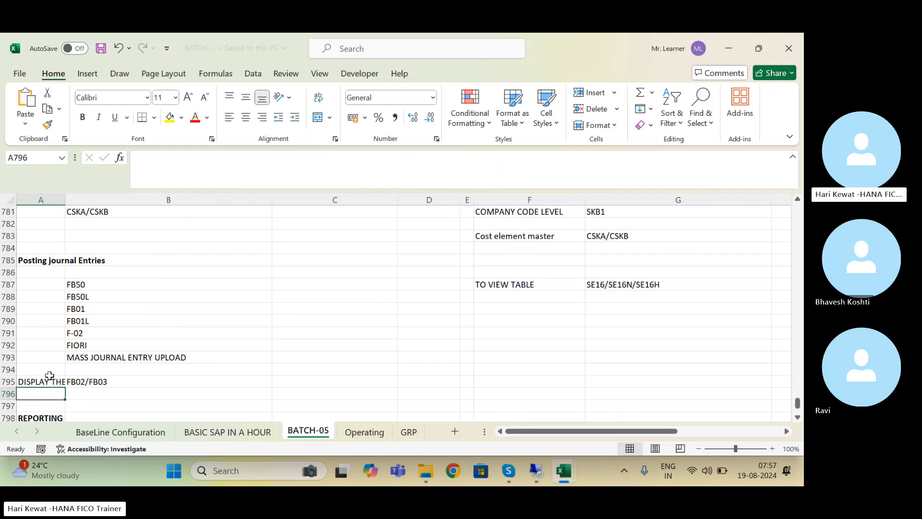
left_click(537, 472)
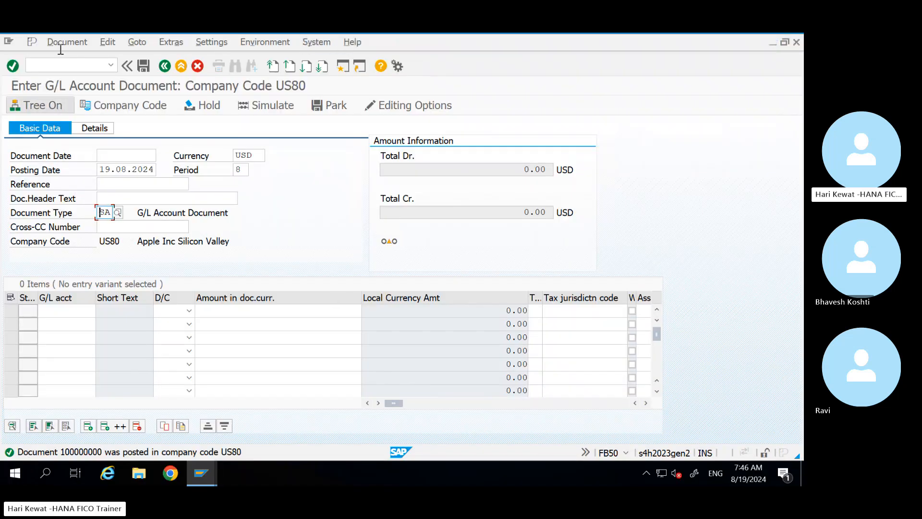
Step: Open posted document 100000000 in Change Document mode from FB50's Document menu
left_click(62, 44)
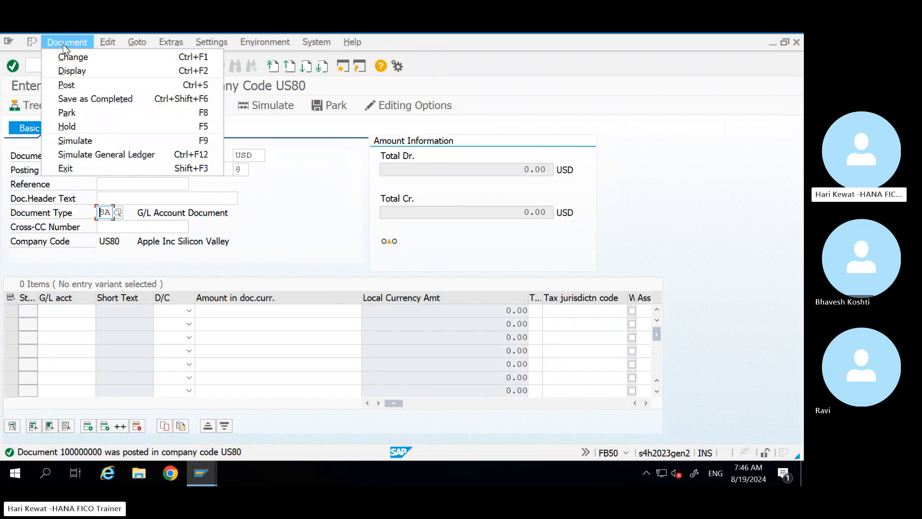
left_click(85, 59)
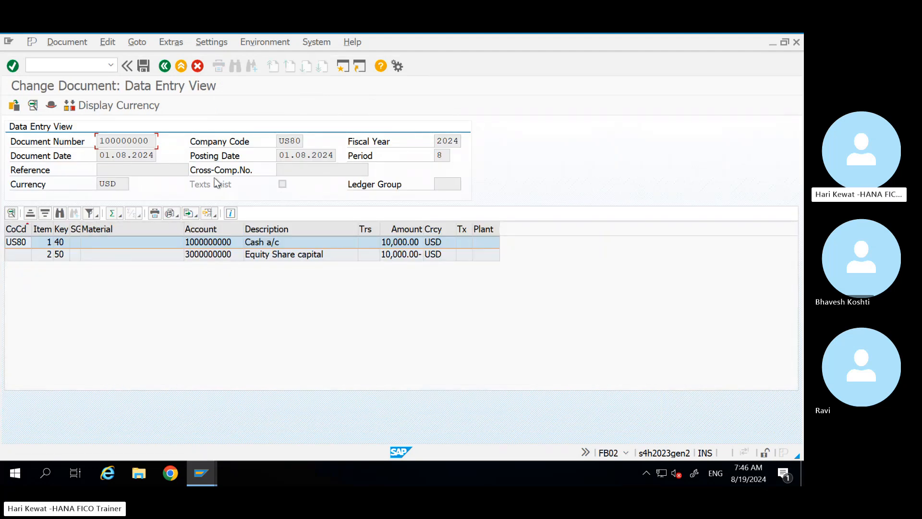
left_click(50, 107)
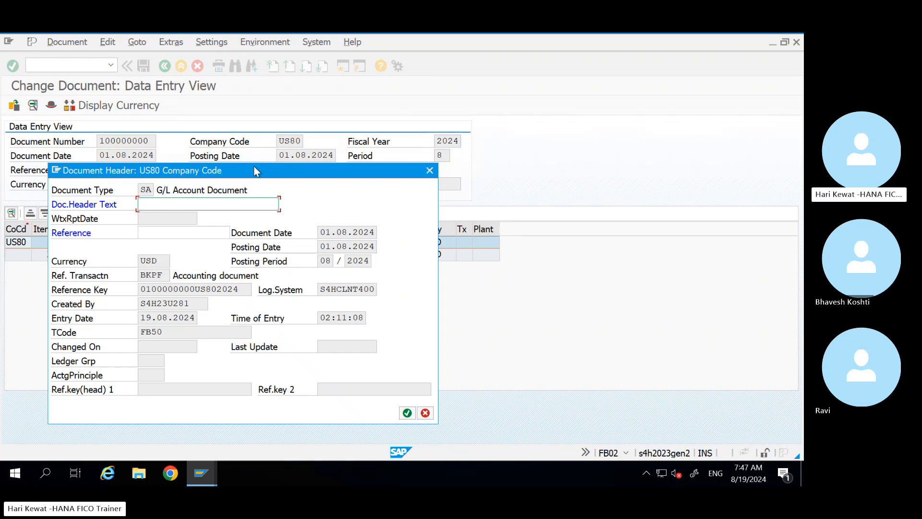
left_click_drag(250, 168, 566, 91)
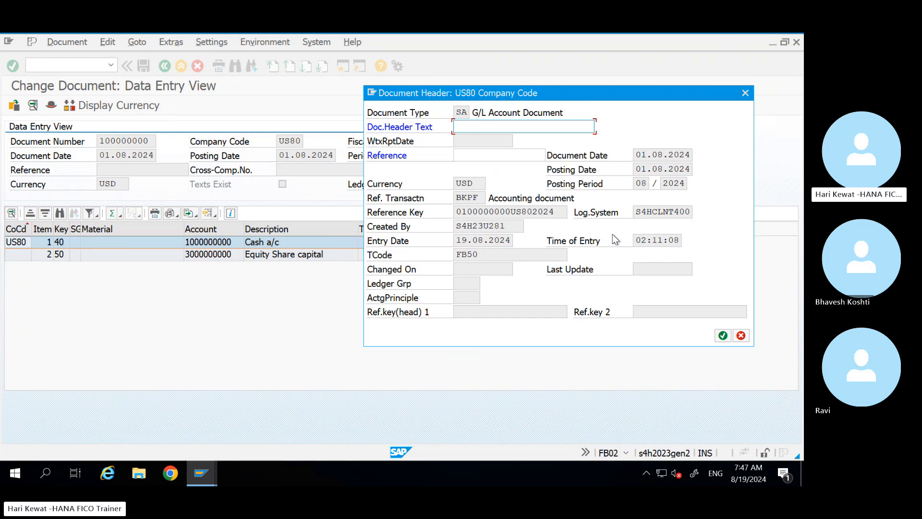
left_click(477, 124)
left_click(471, 151)
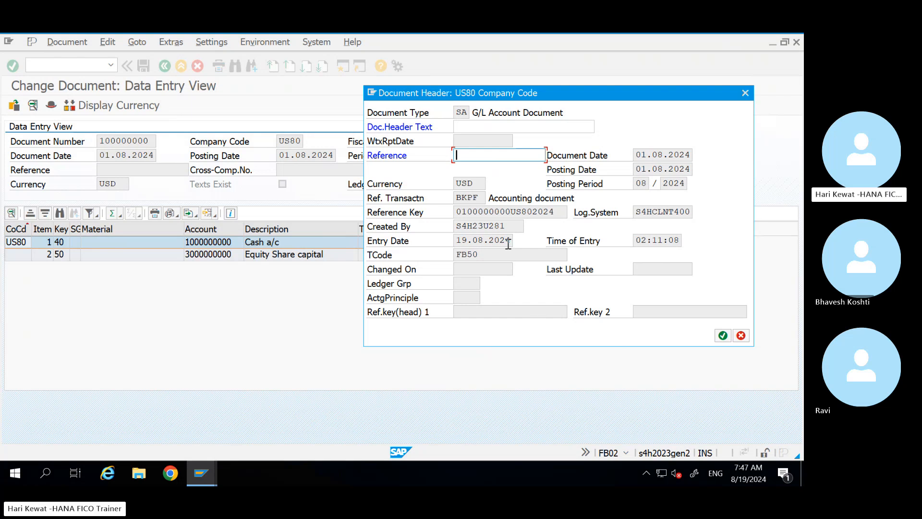
left_click_drag(504, 226, 447, 227)
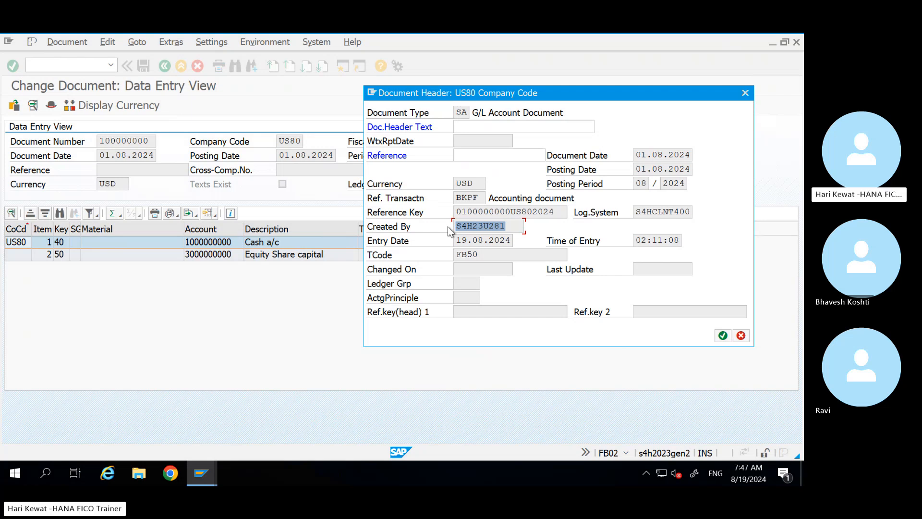
left_click(504, 226)
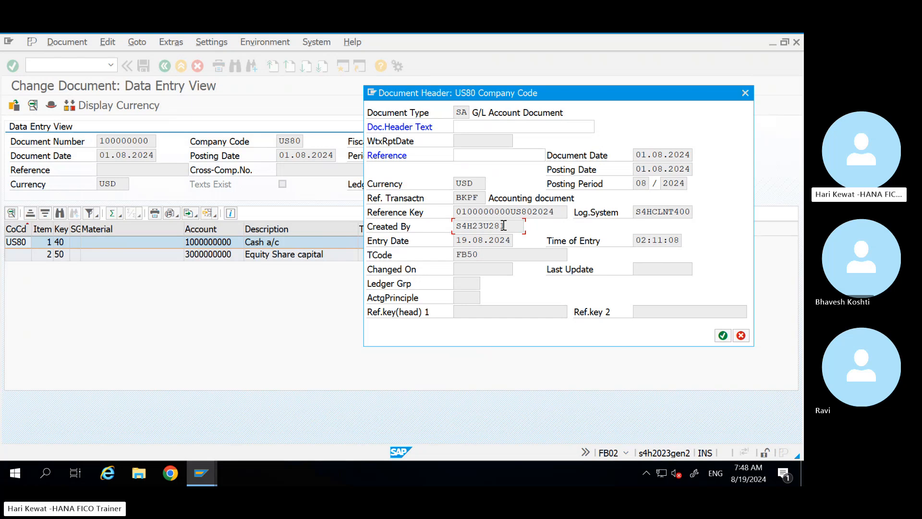
left_click(476, 123)
type("TTTT")
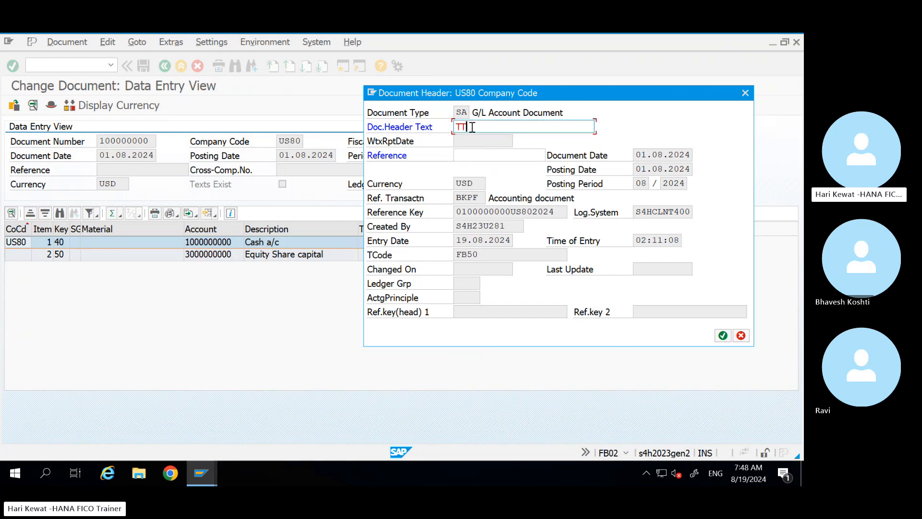
left_click(477, 155)
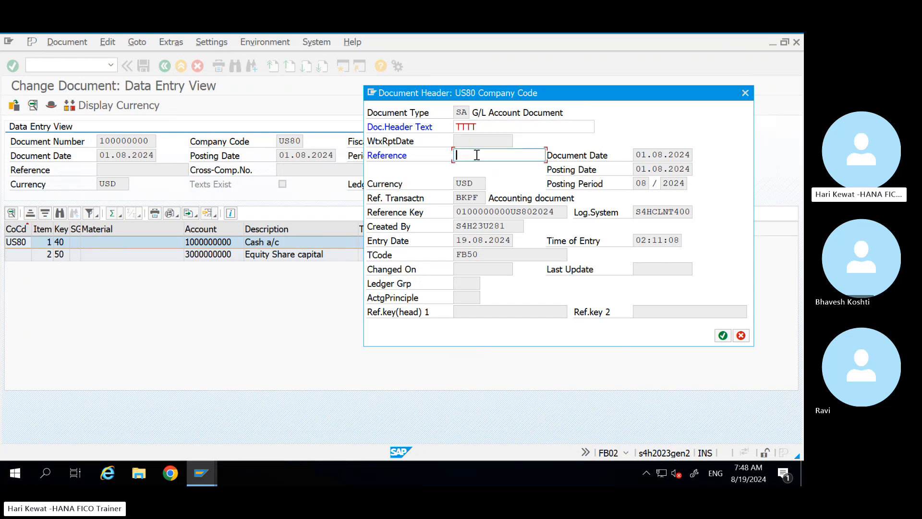
type("TTT")
key("BackSpace")
key("BackSpace")
key("BackSpace")
left_click(482, 127)
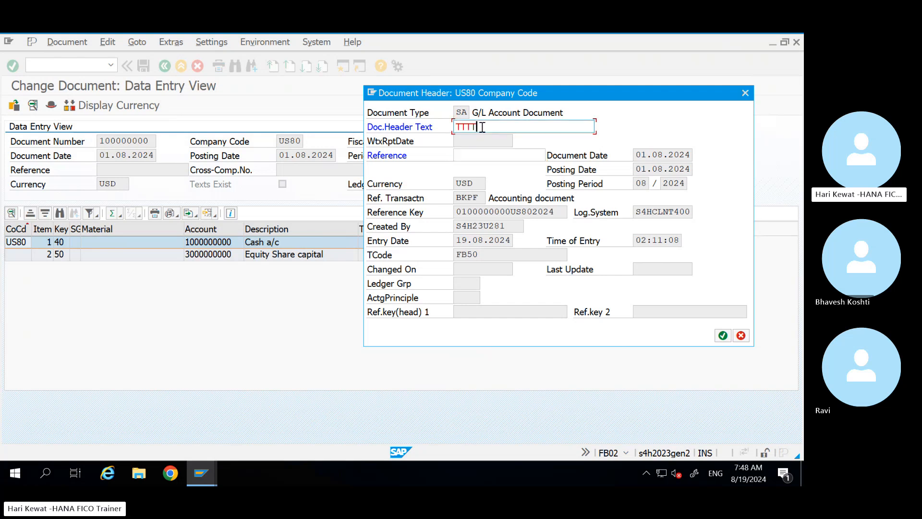
key("BackSpace")
key("BackSpace")
key("BackSpace")
key("BackSpace")
left_click(745, 93)
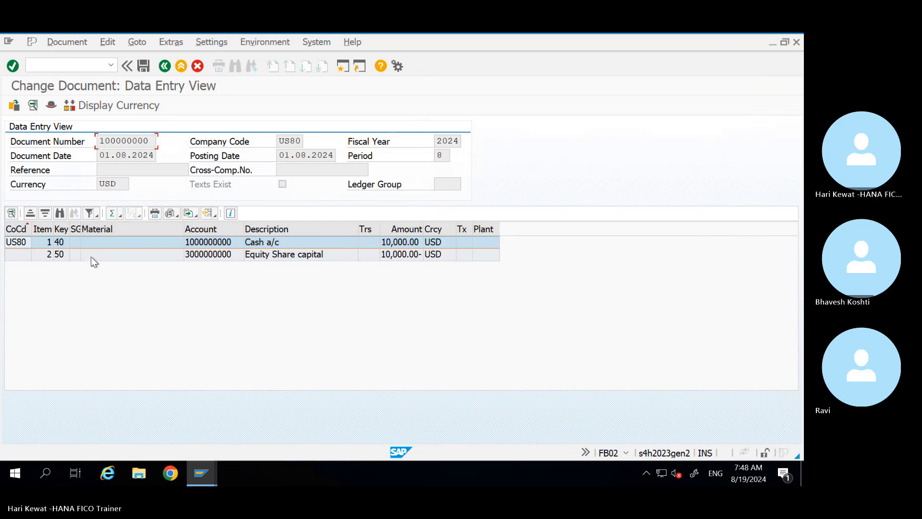
left_click(175, 242)
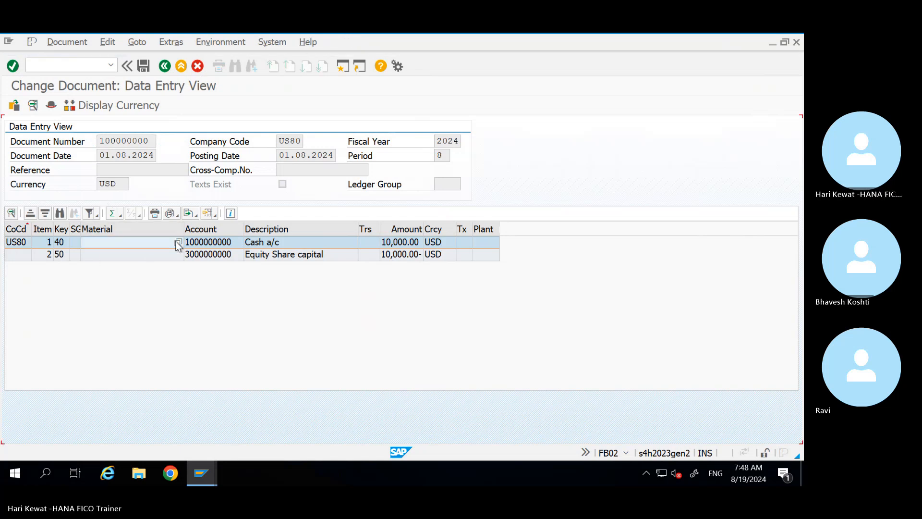
double_click(176, 243)
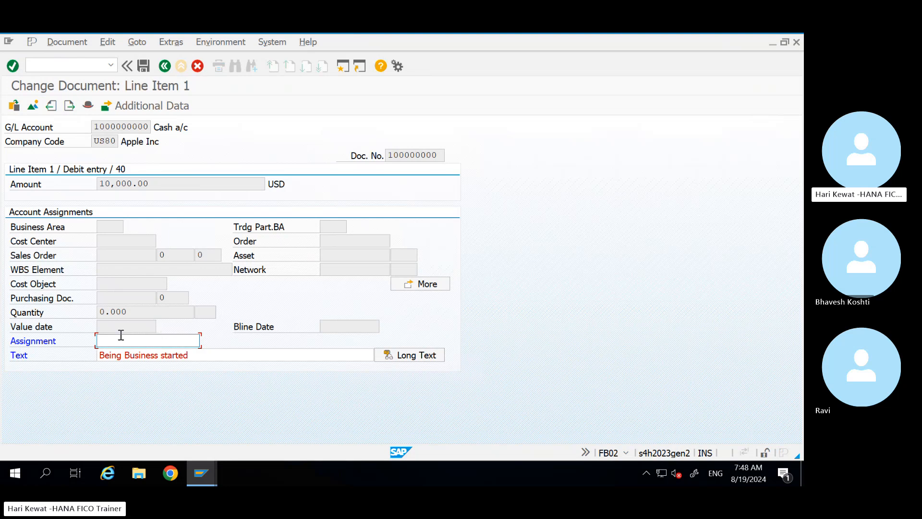
left_click(203, 356)
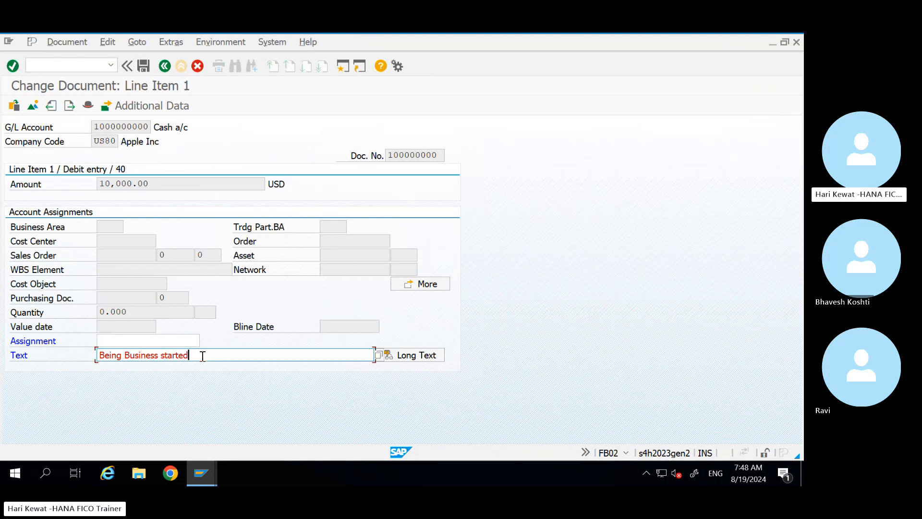
left_click(429, 285)
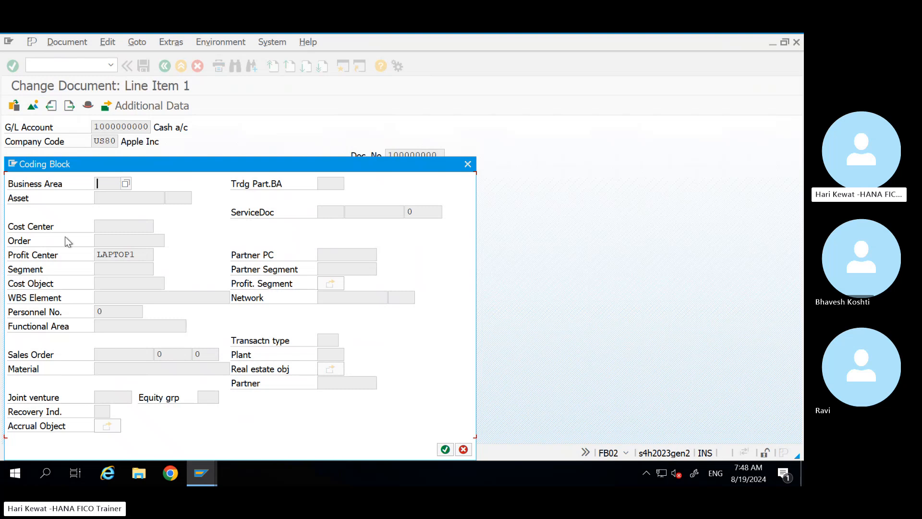
left_click(468, 165)
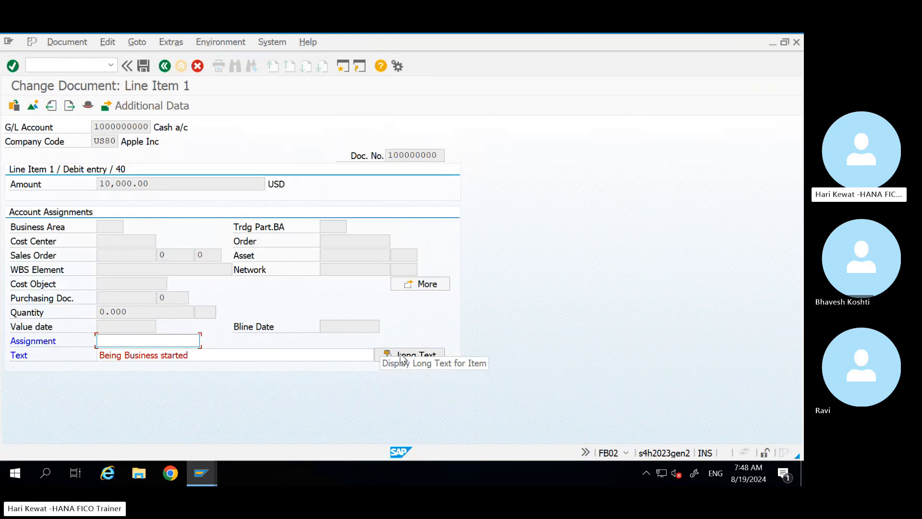
left_click(213, 355)
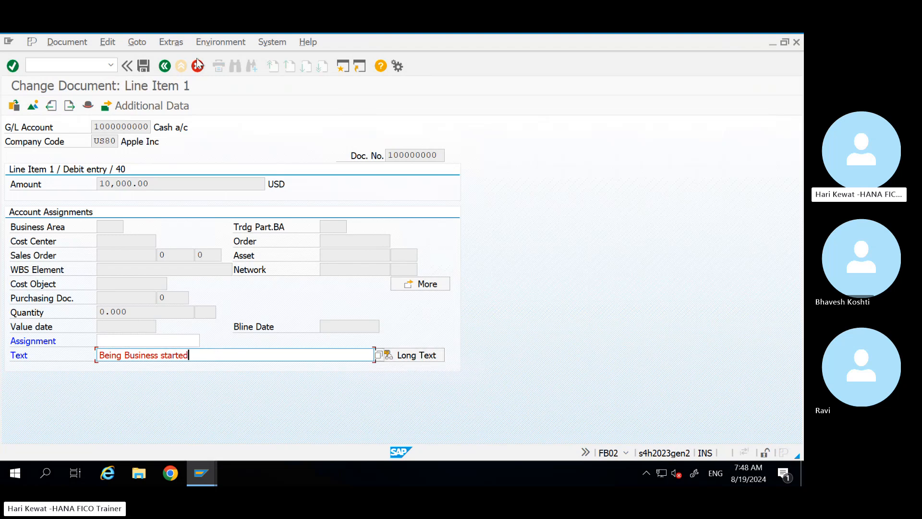
left_click(165, 66)
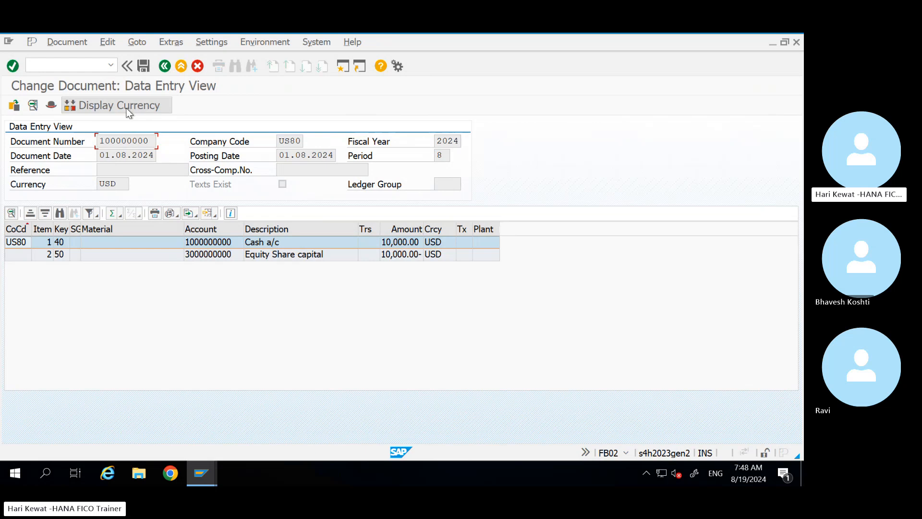
Step: Switch the document's display currency to Group Currency, then to Local Currency (USD)
left_click(102, 105)
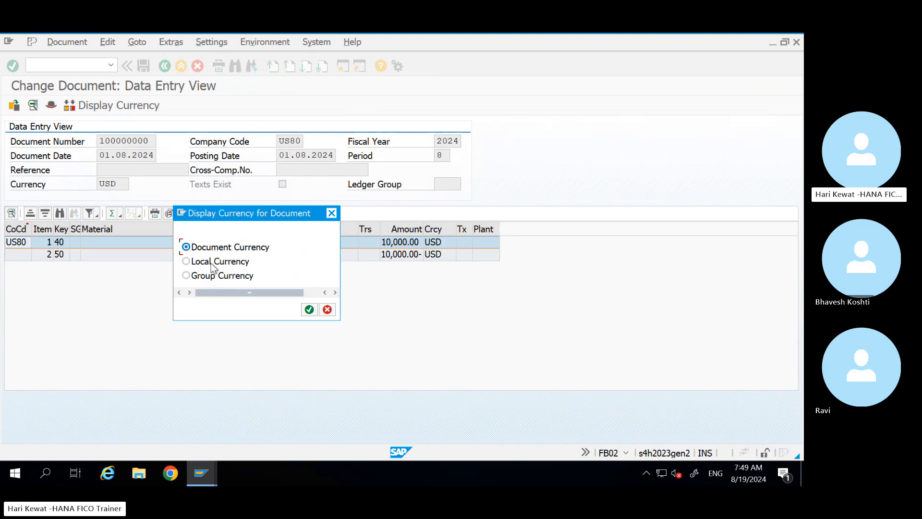
left_click(186, 275)
left_click(308, 309)
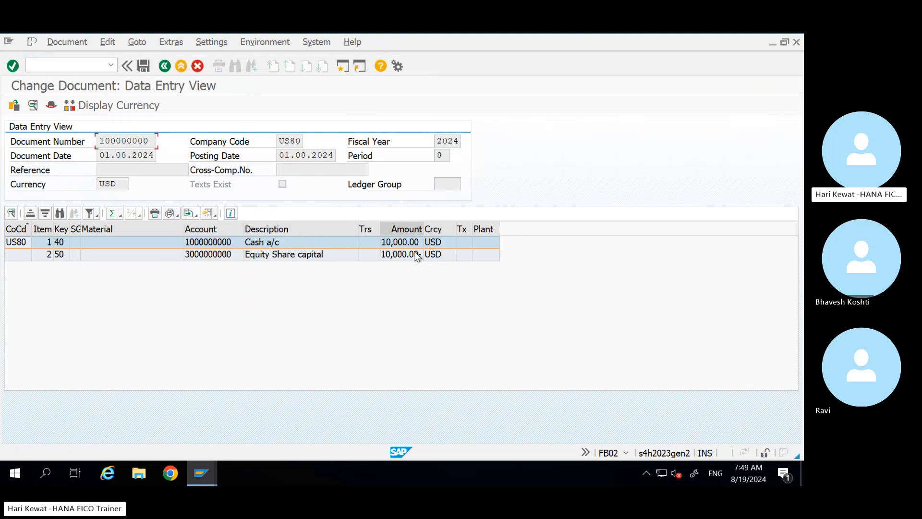
left_click(94, 107)
left_click(186, 261)
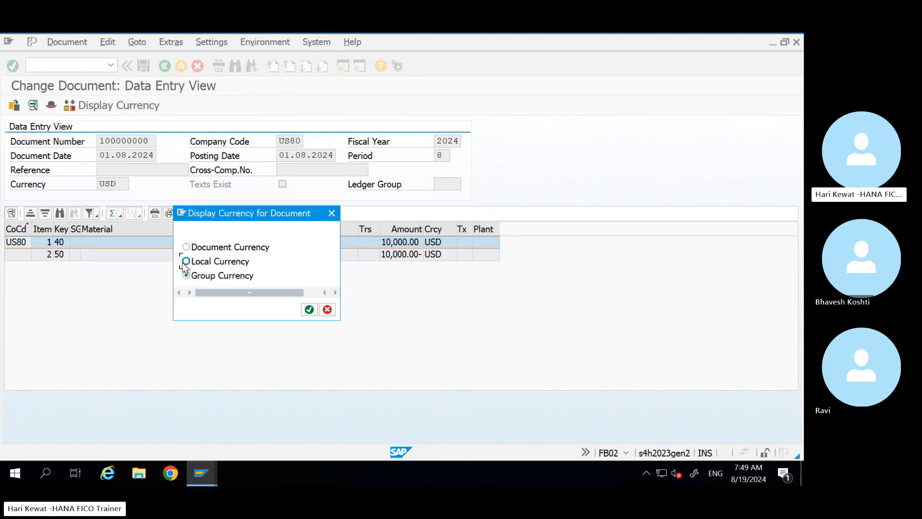
left_click(309, 311)
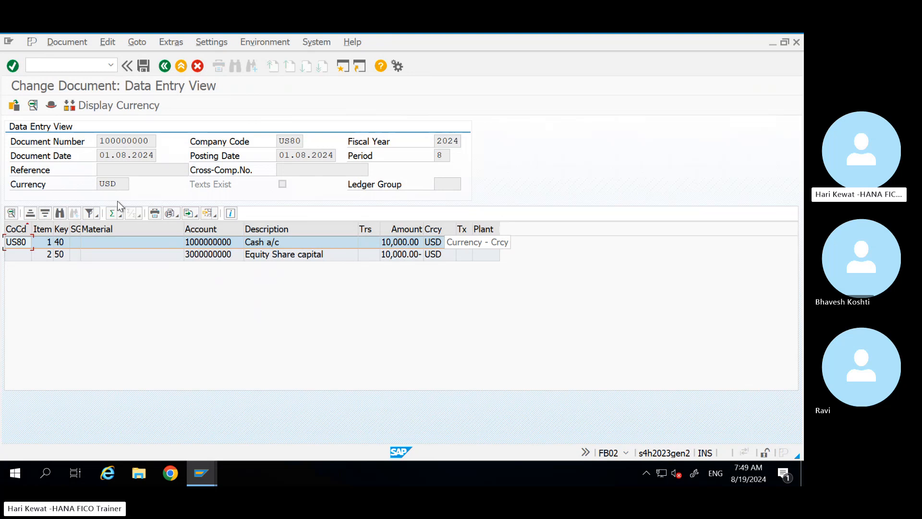
Step: Return to FB50 and open document 100000000 in the Display Document view
left_click(165, 67)
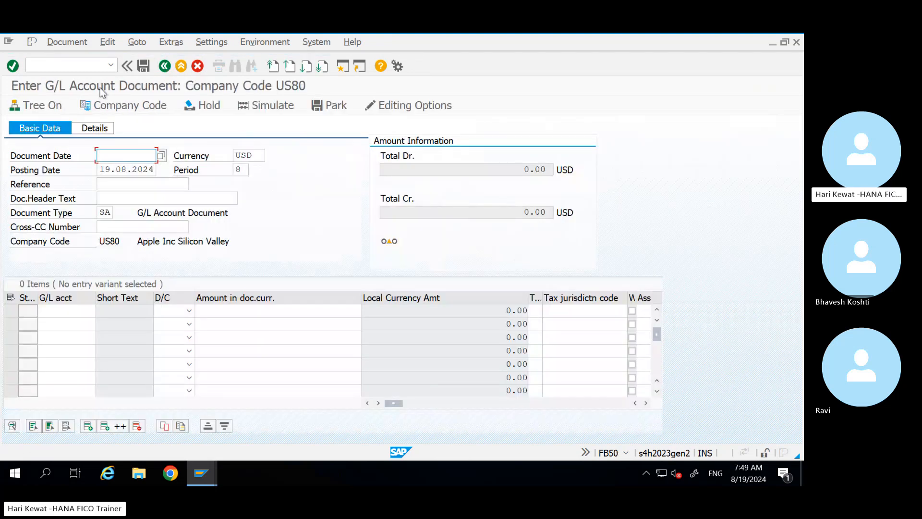
left_click(62, 44)
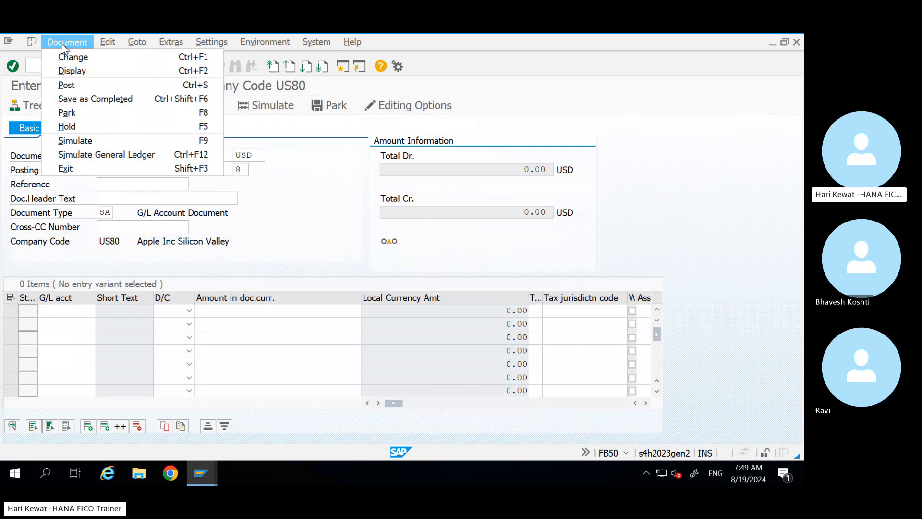
left_click(80, 74)
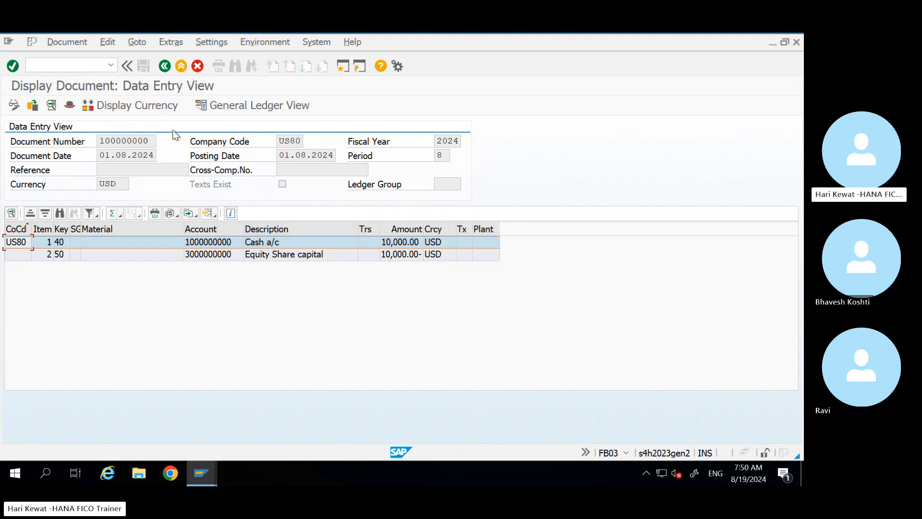
Step: Search the column set for PROFIT and add Profit Center to the displayed line-item columns
left_click(213, 214)
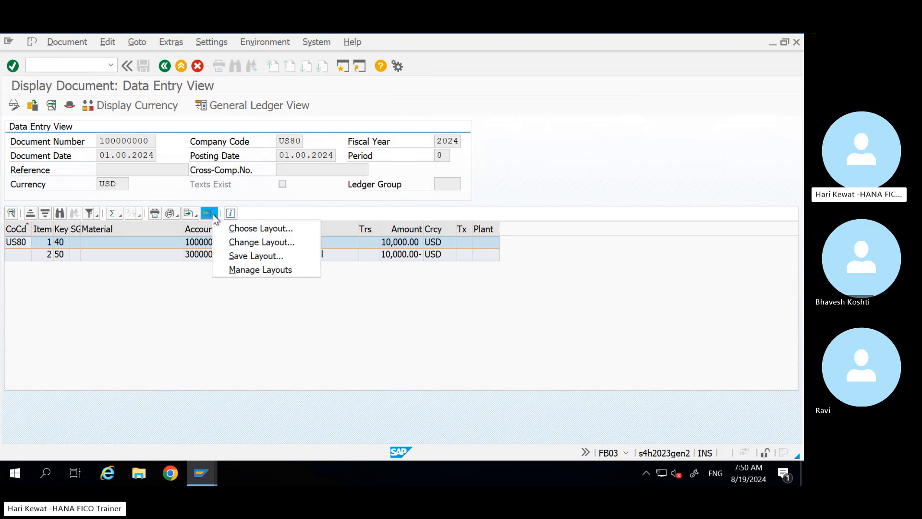
left_click(265, 242)
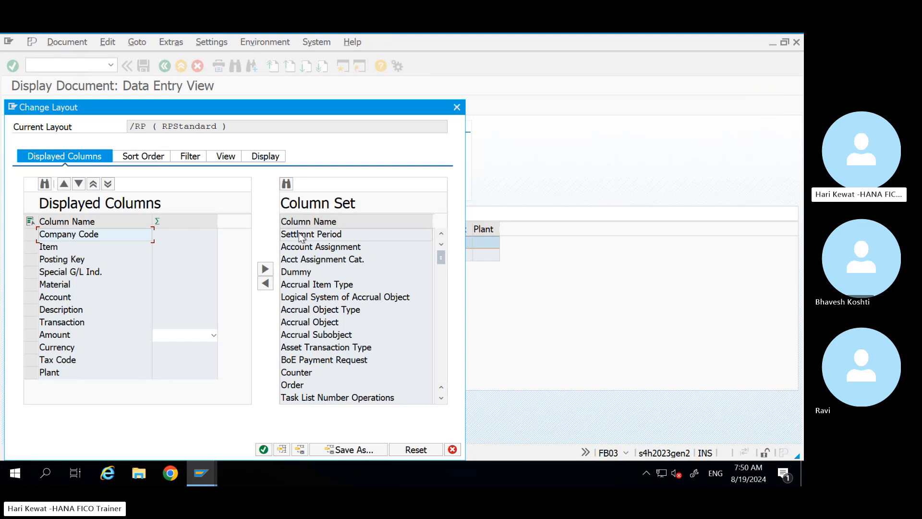
left_click(286, 183)
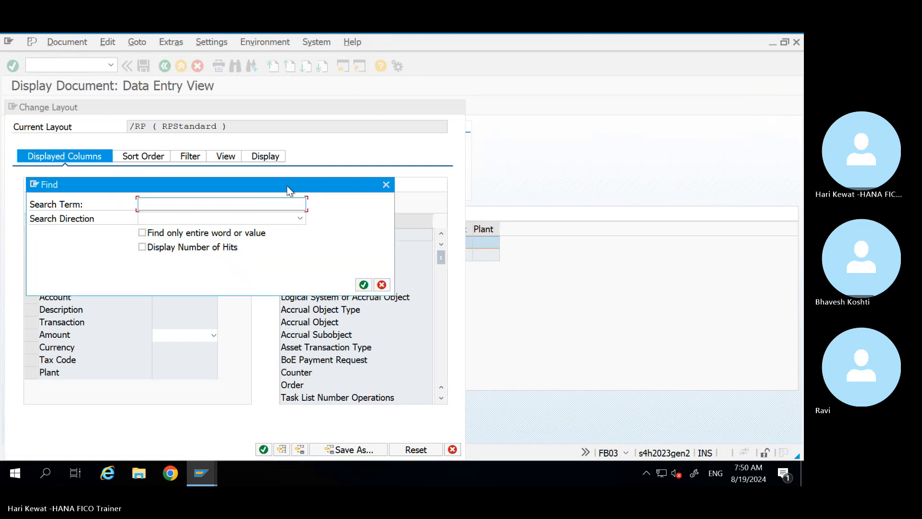
type("PROFIT")
left_click(364, 284)
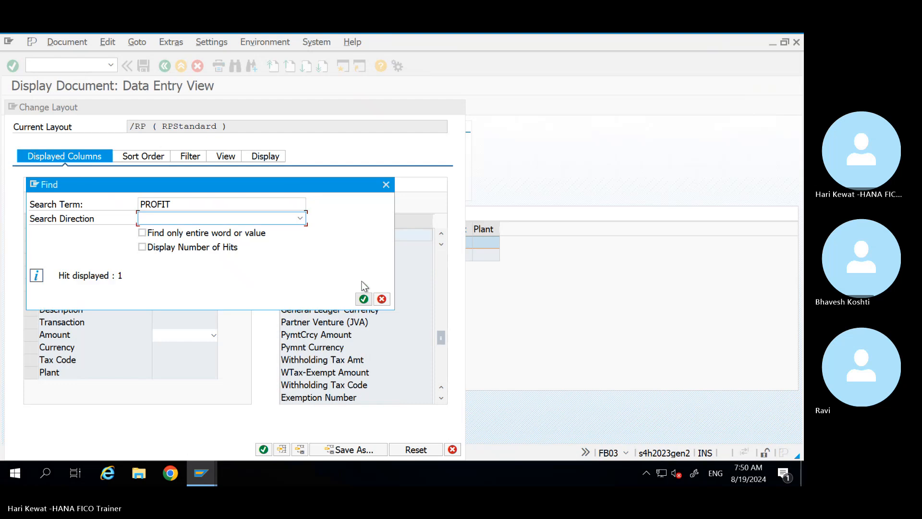
left_click(386, 185)
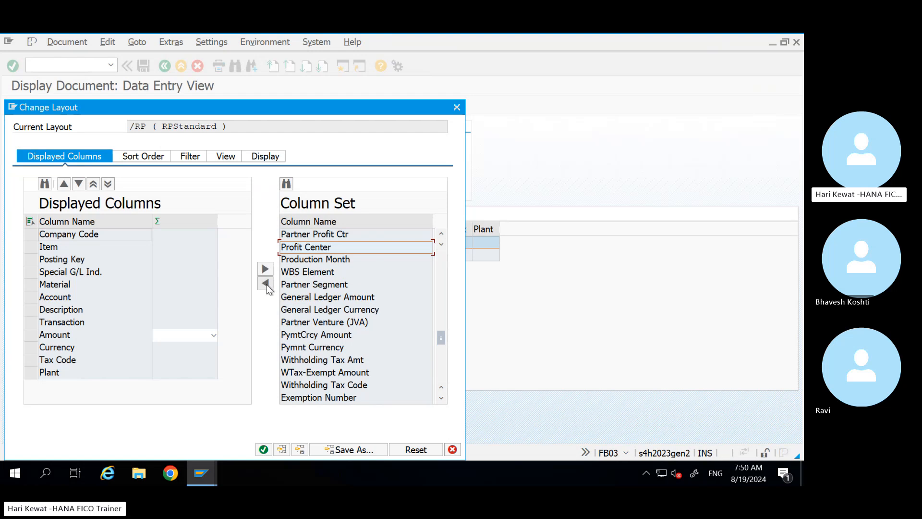
left_click(265, 284)
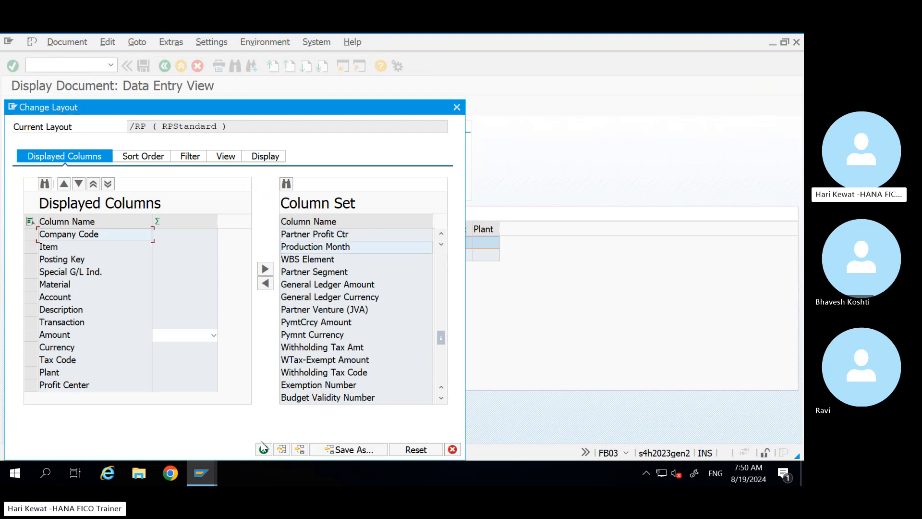
left_click(263, 449)
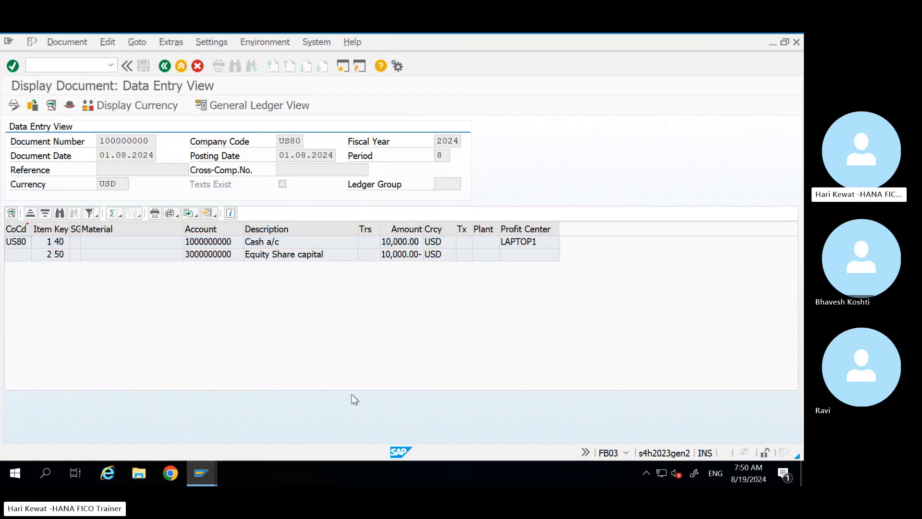
Step: Check the Profit Center values: LAPTOP1 on the Cash a/c line, blank on Equity
left_click(518, 250)
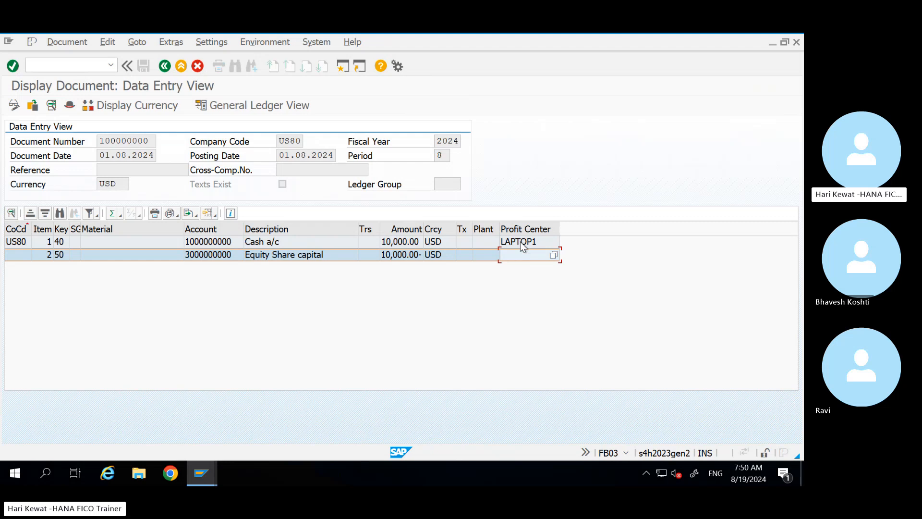
left_click(520, 241)
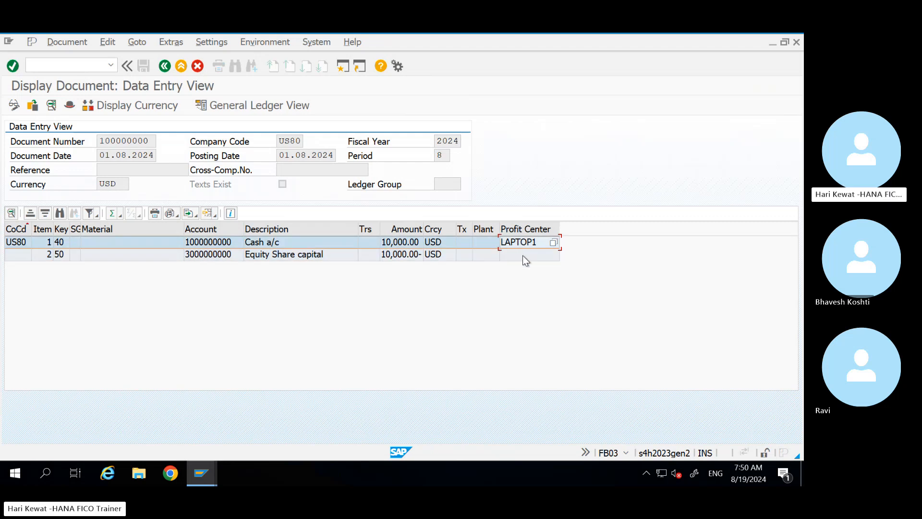
left_click(523, 256)
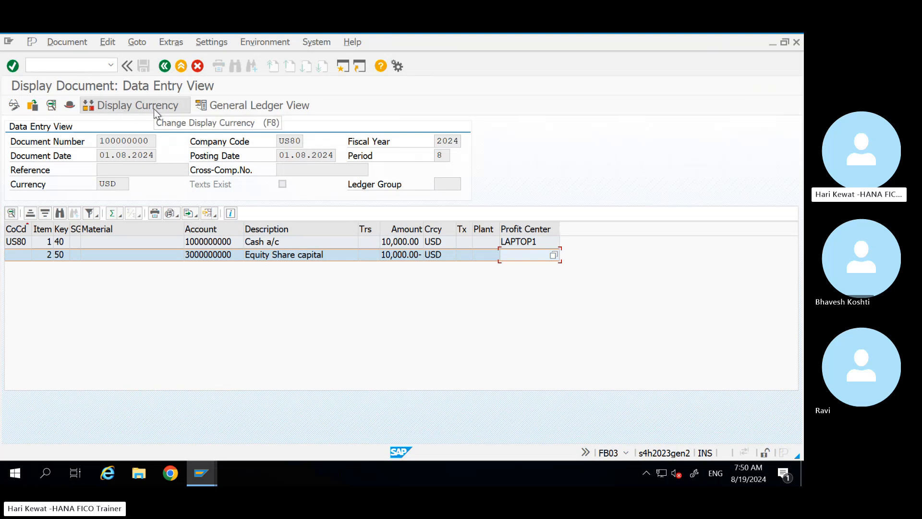
Step: Switch to the General Ledger View and confirm both lines carry profit center LAPTOP1
left_click(254, 105)
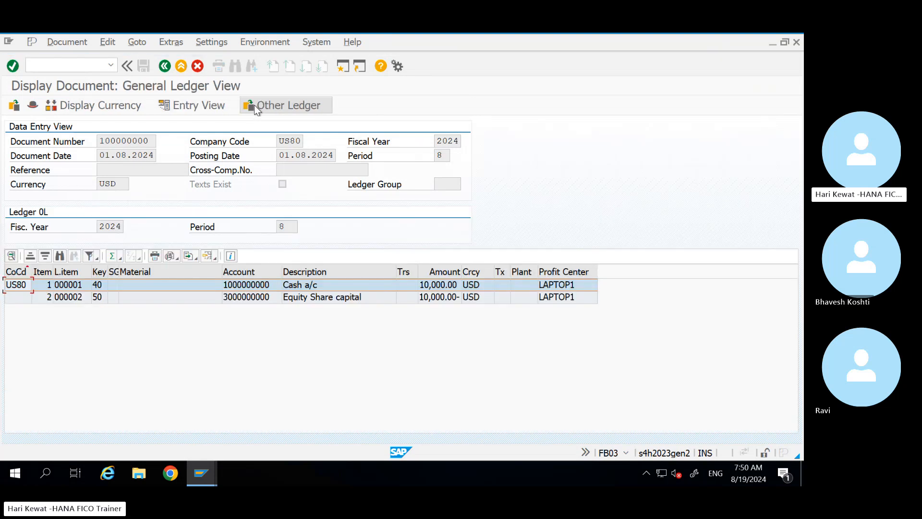
left_click(571, 298)
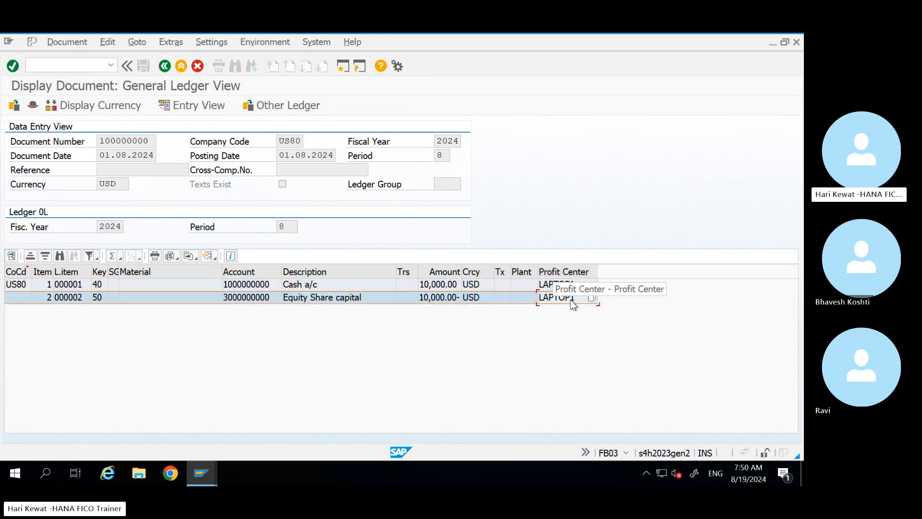
left_click(564, 276)
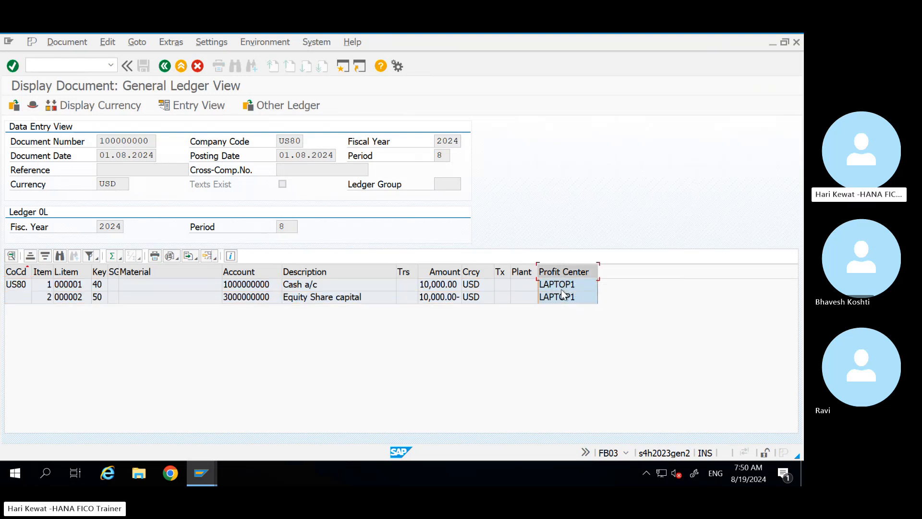
left_click(568, 285)
Step: Set the display currency to Company Level, showing amounts as 13,100.00 TRY
left_click(93, 109)
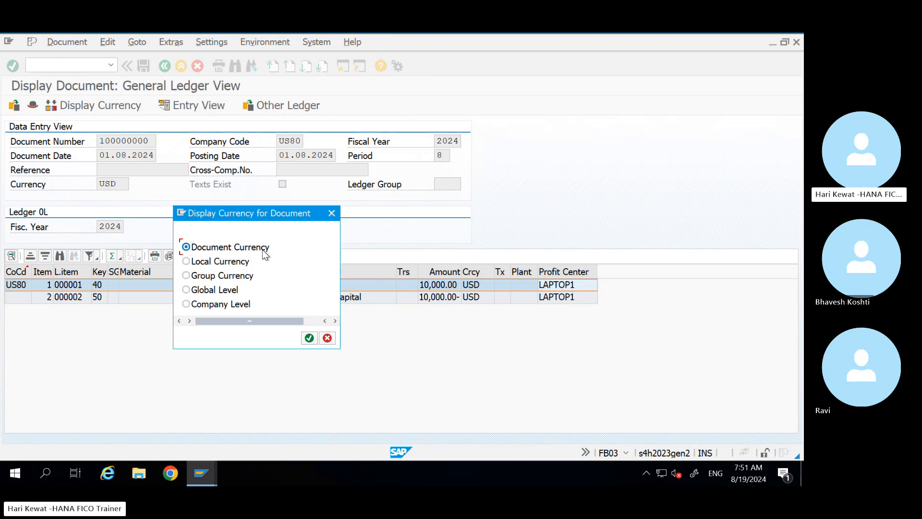
left_click(212, 263)
left_click(211, 278)
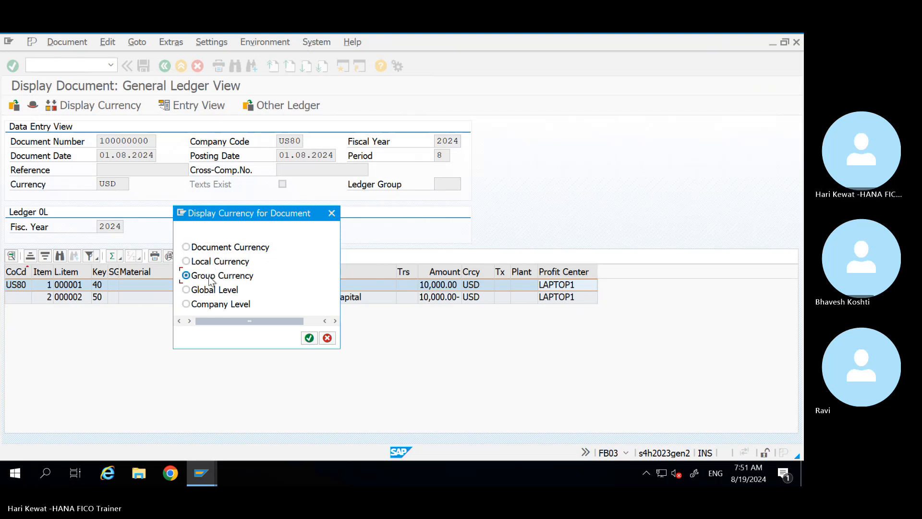
left_click(198, 294)
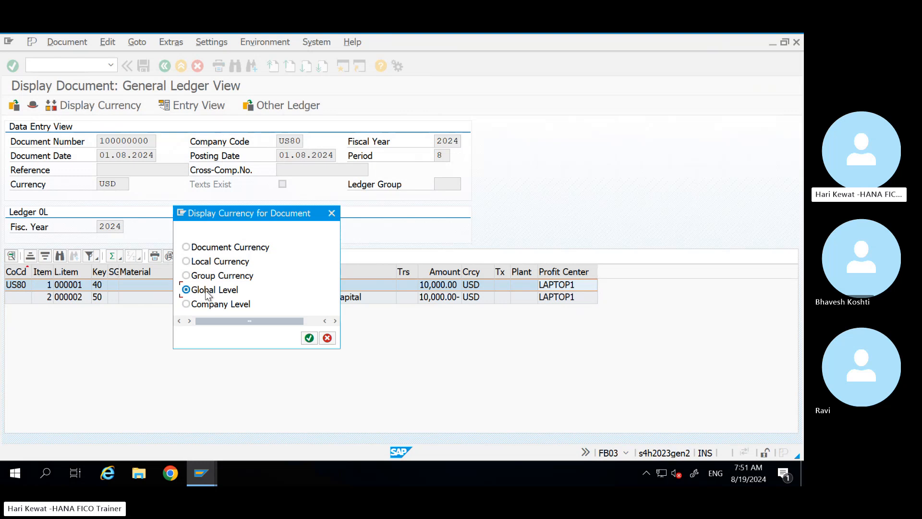
left_click(205, 306)
left_click(309, 338)
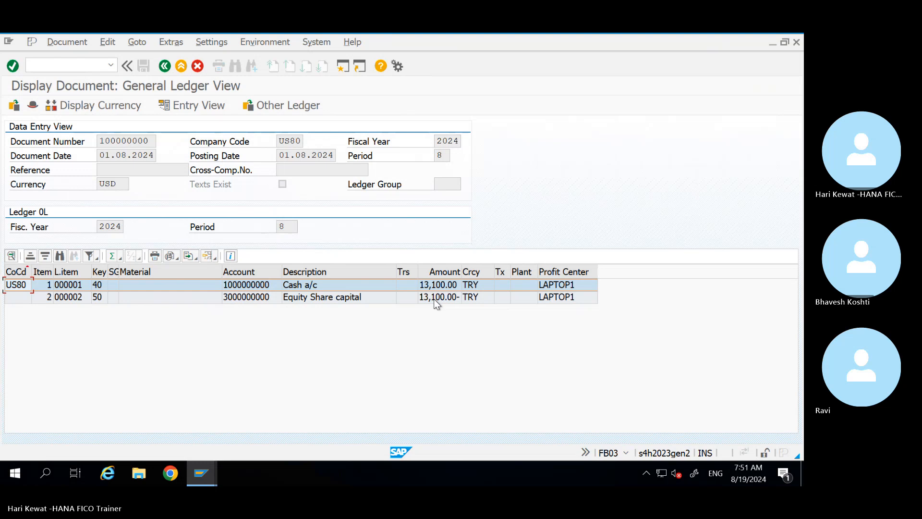
left_click(278, 104)
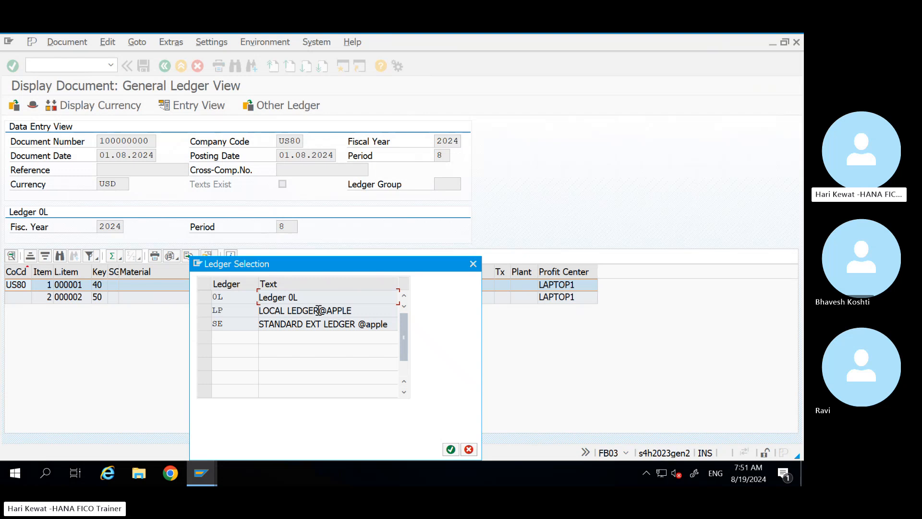
left_click(205, 297)
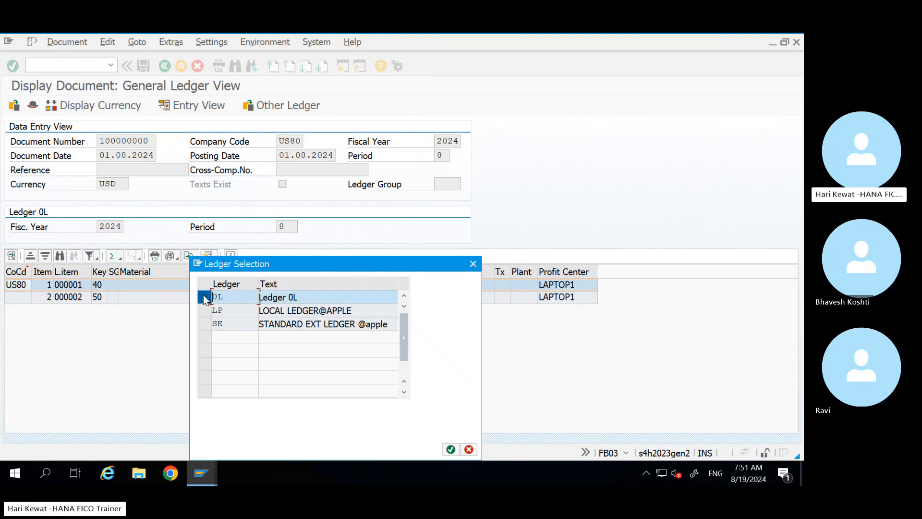
left_click(205, 298)
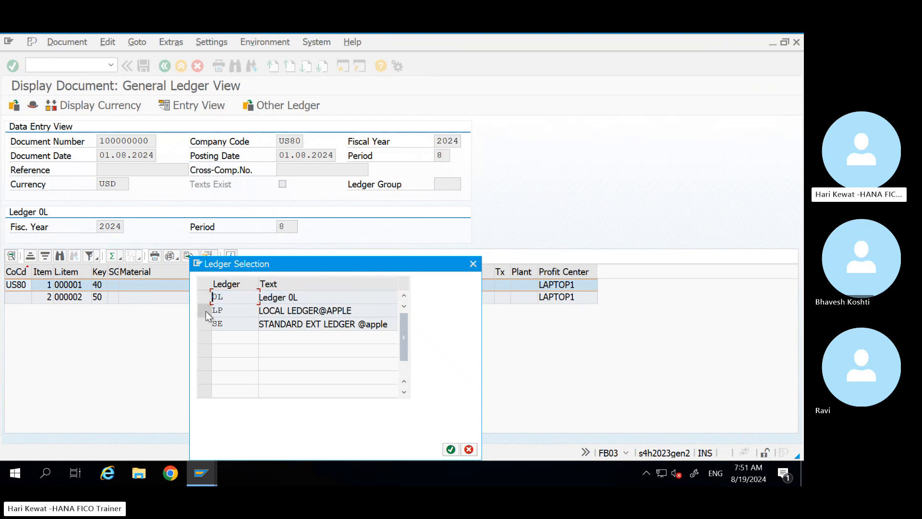
left_click(205, 311)
left_click(207, 323)
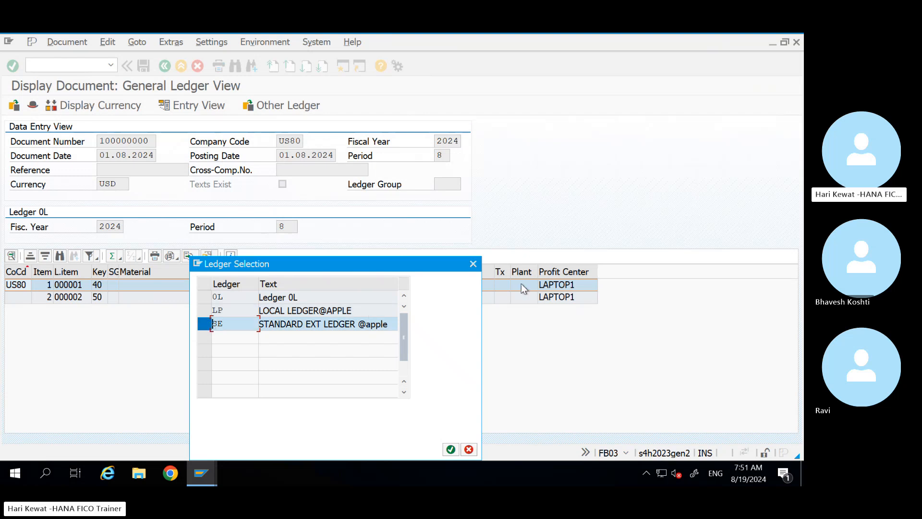
left_click(470, 263)
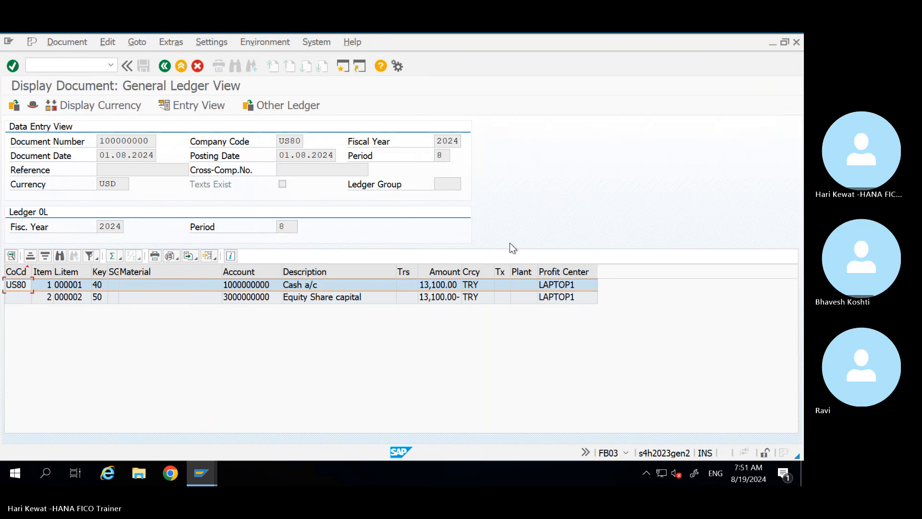
mouse_move(625, 34)
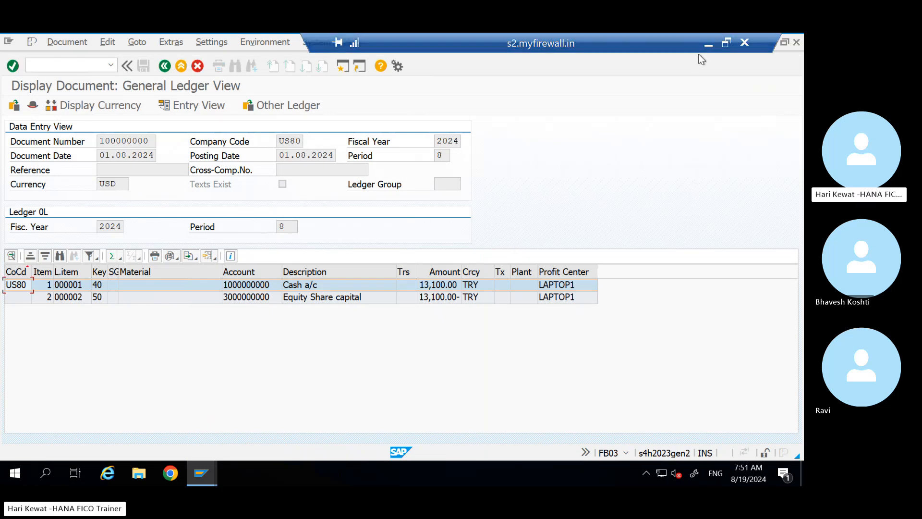
left_click(437, 211)
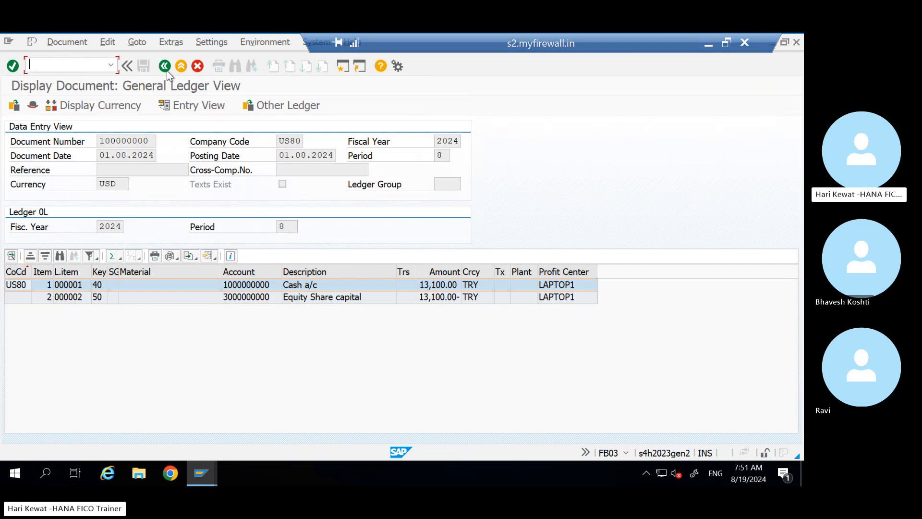
Step: In the Data Entry View, check the document date, company code US80 and fiscal year 2024
left_click(199, 105)
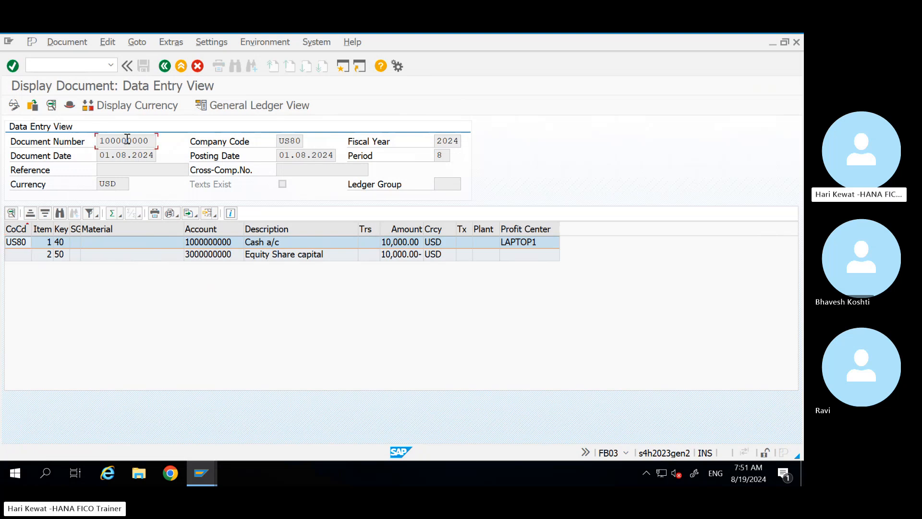
left_click(131, 156)
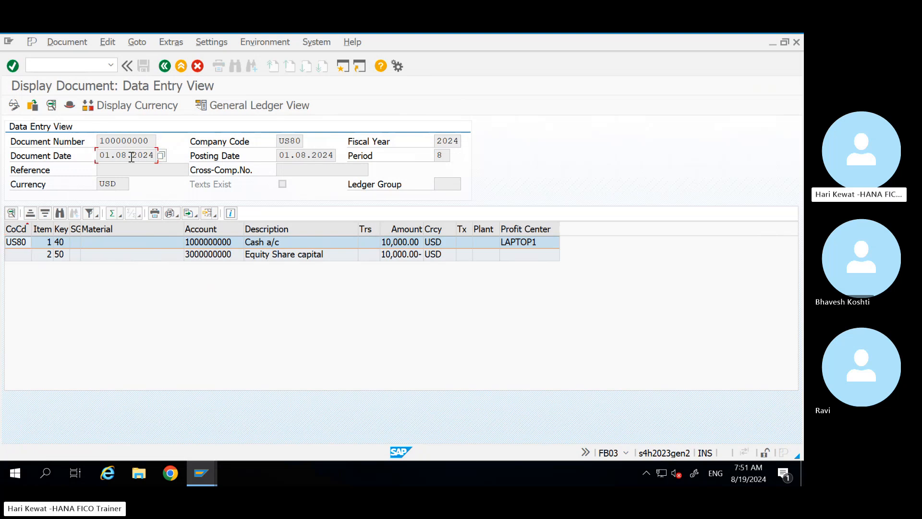
left_click(286, 142)
left_click(447, 146)
Step: Inspect the Equity Share capital and Cash a/c line items
left_click(329, 258)
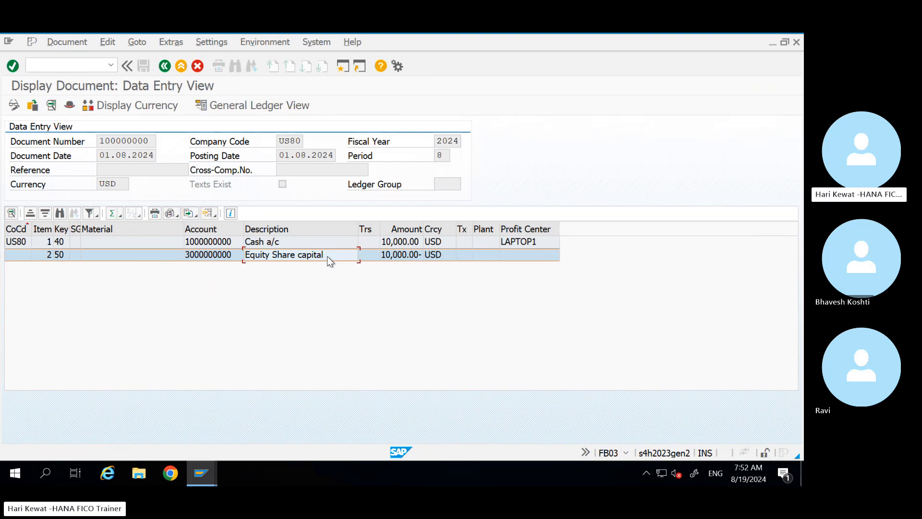
left_click(275, 238)
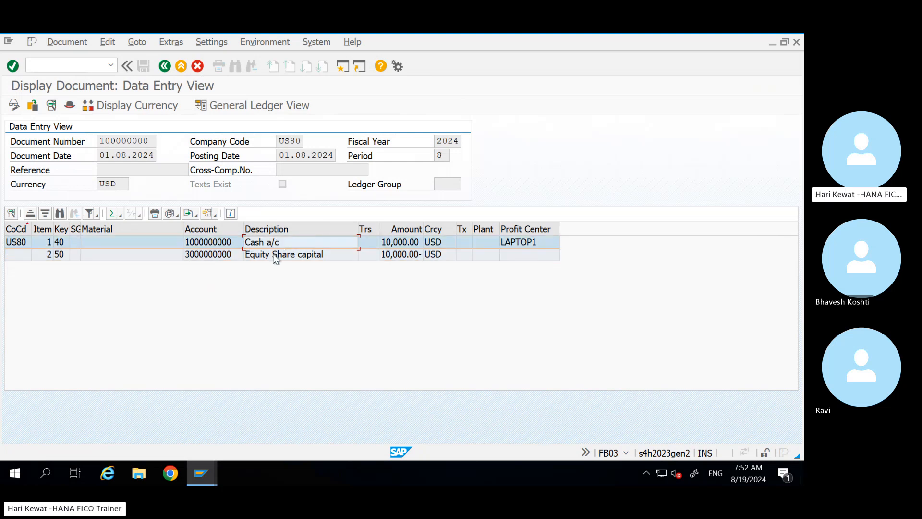
left_click(274, 255)
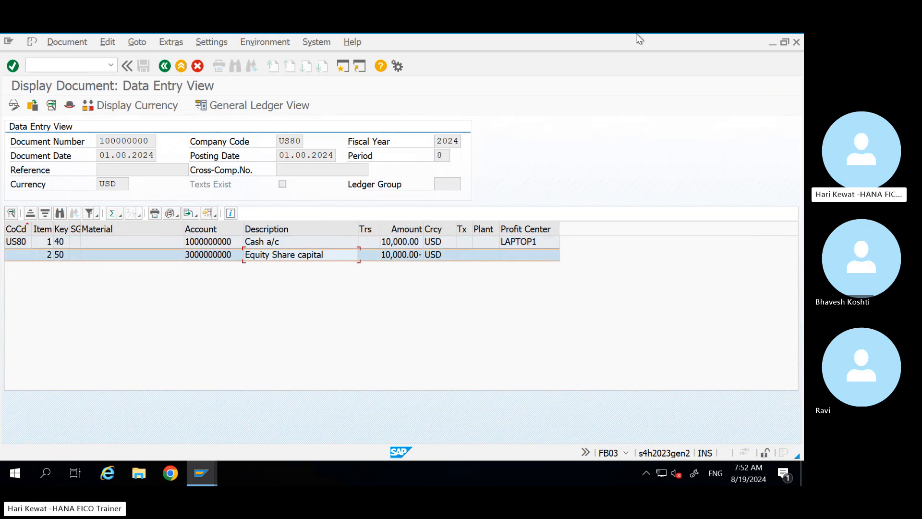
Step: In the notes workbook, add a TABLES heading in cell A813
mouse_move(637, 35)
left_click(707, 45)
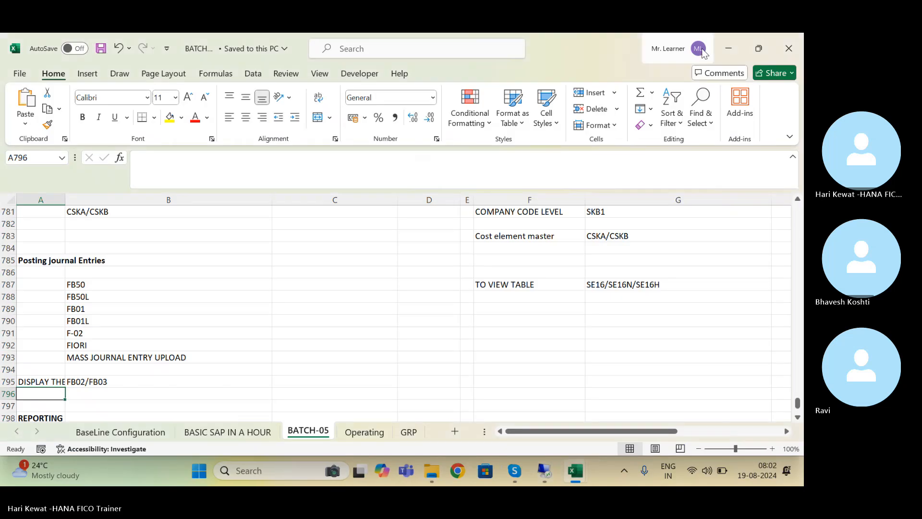
left_click(98, 391)
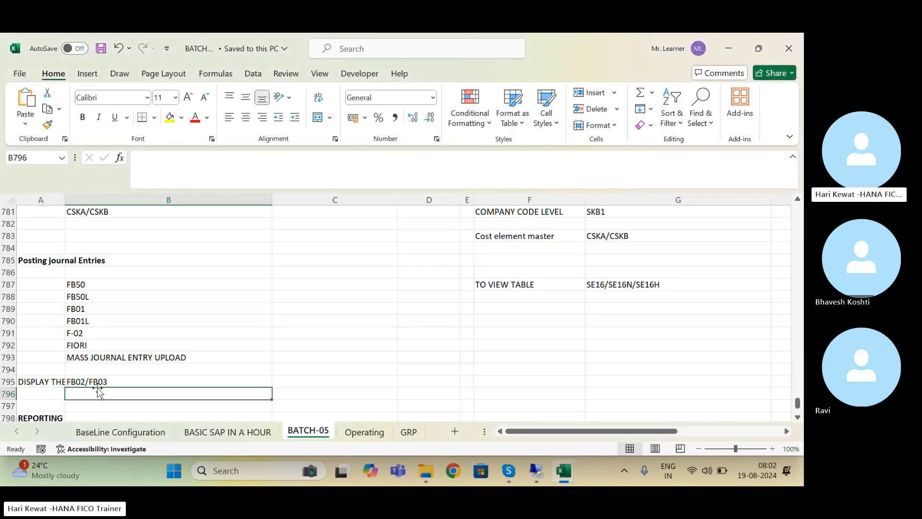
key("Down")
key("Down")
key("Down")
key("Down")
key("Down")
key("Down")
key("Down")
key("Down")
key("Down")
key("Down")
key("Down")
key("Down")
key("Down")
key("Down")
key("Down")
key("Down")
key("Down")
key("Down")
key("Down")
key("Down")
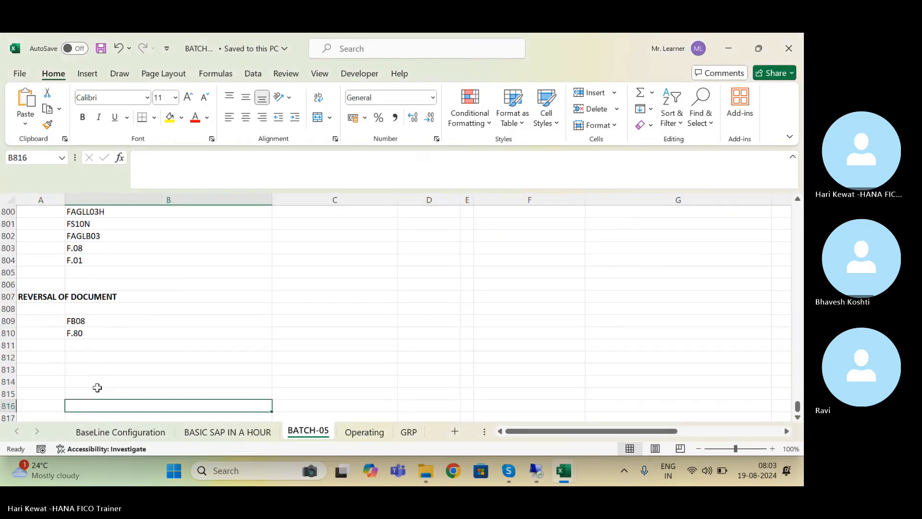
key("Left")
key("Up")
key("Up")
key("Up")
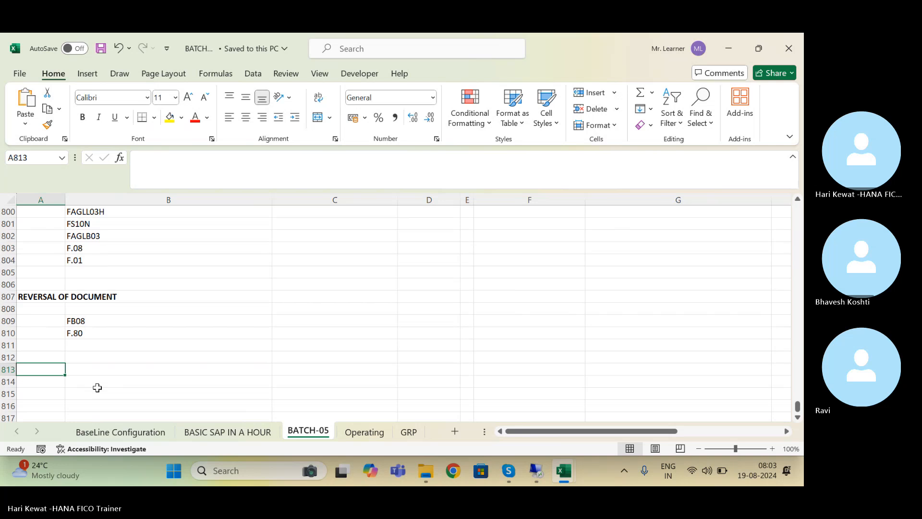
type("TABLES")
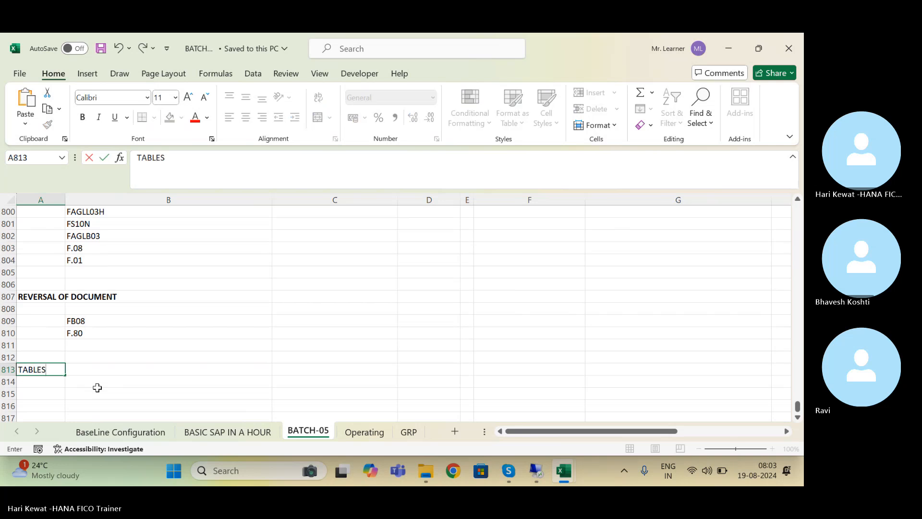
key("Return")
key("Down")
Step: Enter HEADER INFORMATION with table BKPF in row 814 and save
left_click(97, 391)
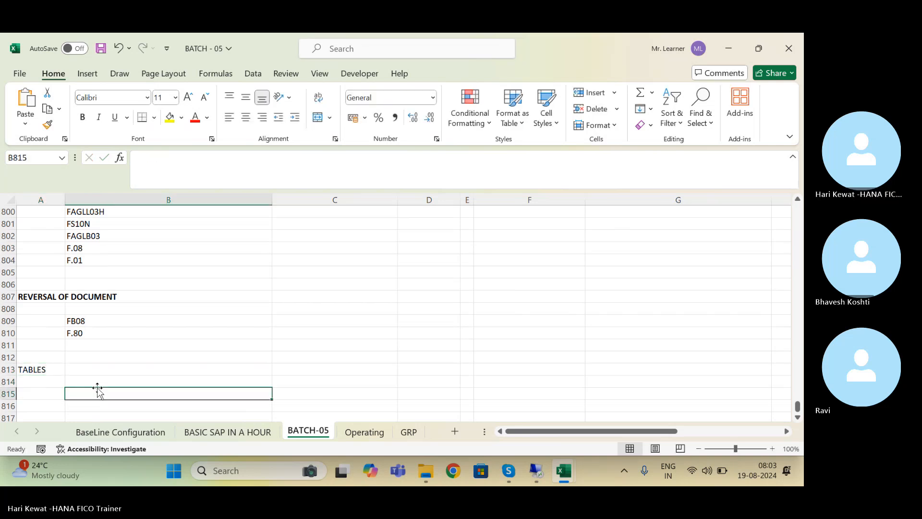
key("Up")
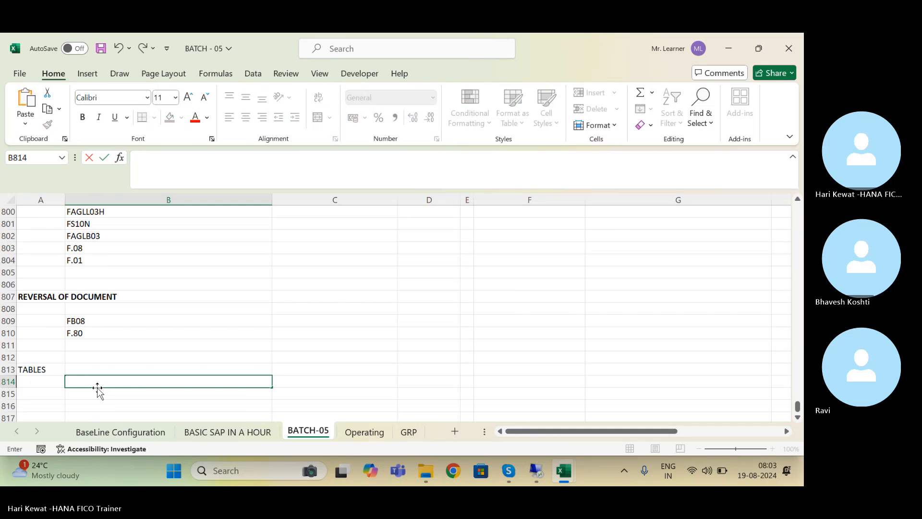
type("HEADER I")
type(" INFORMA")
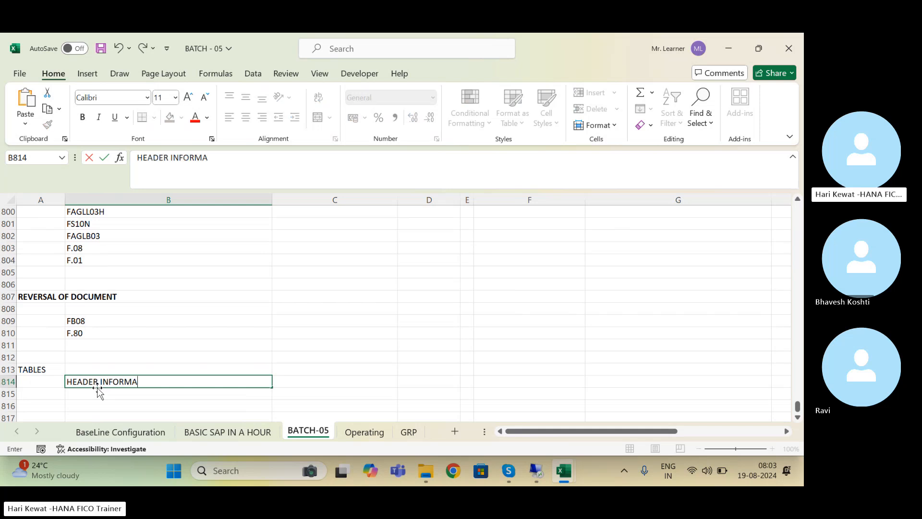
type("TION")
key("Tab")
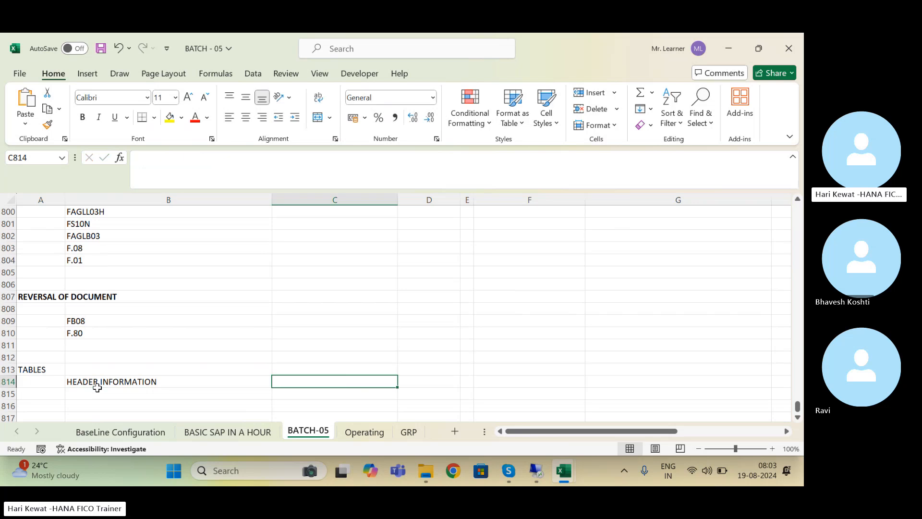
type("BKPF")
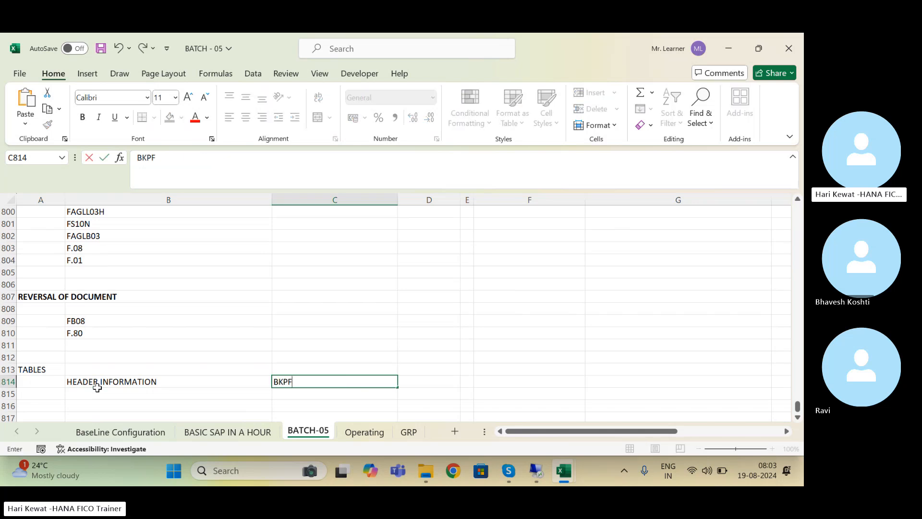
key("Return")
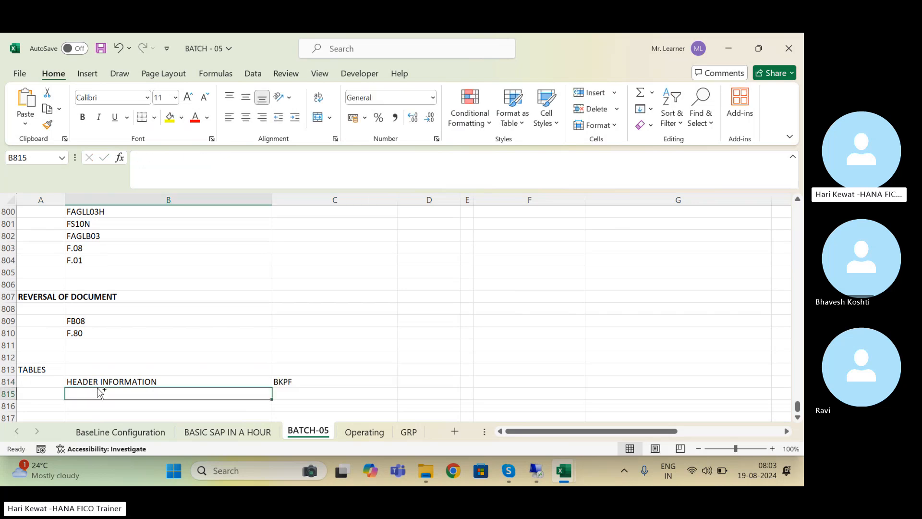
key("ctrl+s")
Step: Enter LINE ITEMS OF ENTRY VIEW with table BSEG in row 815 and save
key("Up")
key("Down")
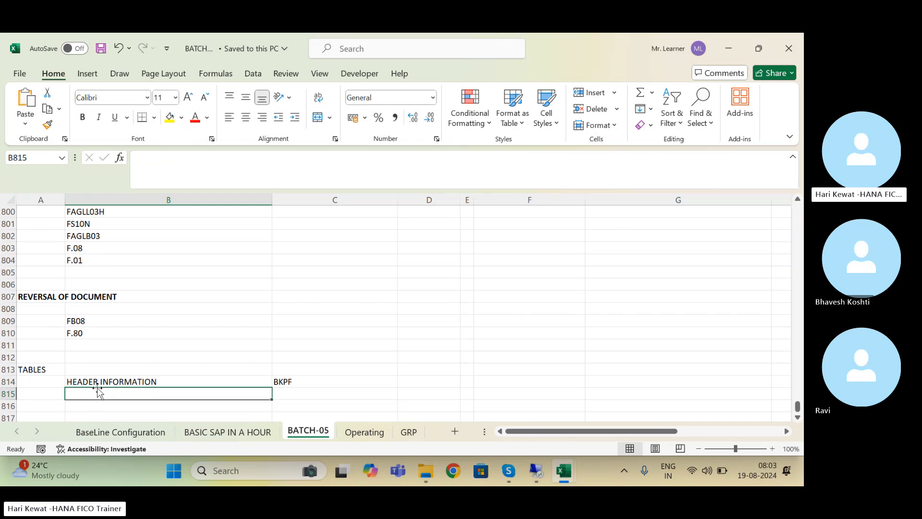
type("LINE I")
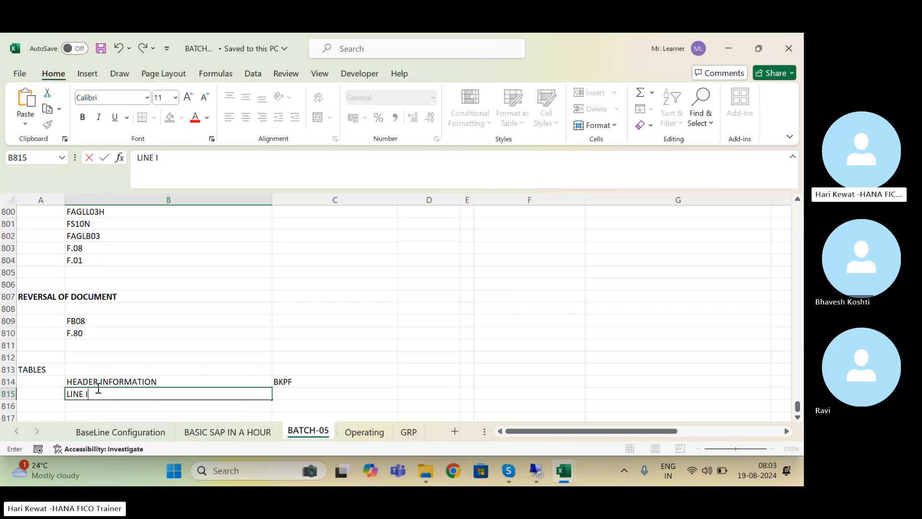
type("TEMS OF ENTRY VIEW")
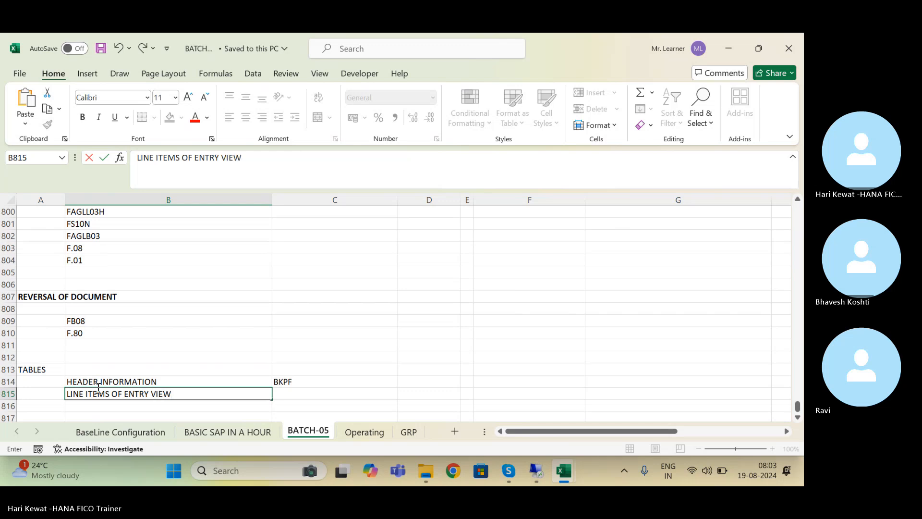
key("Tab")
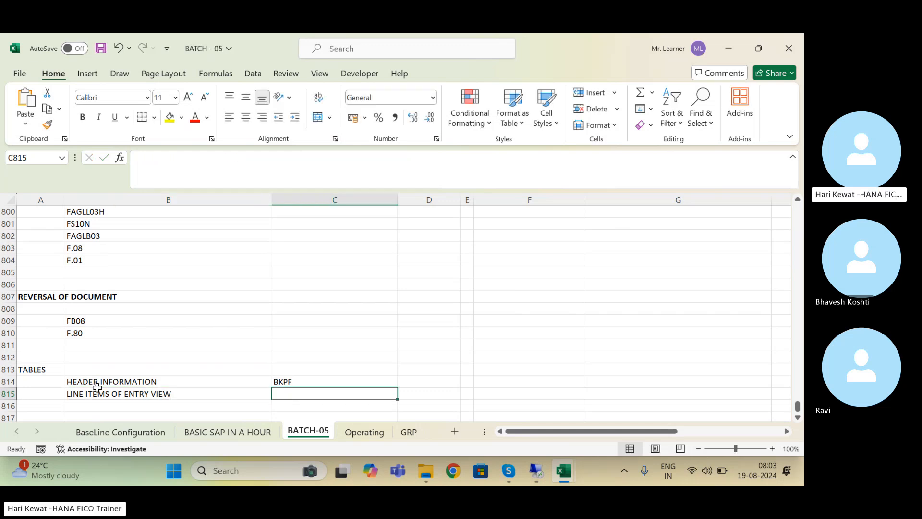
type("Bse")
key("BackSpace")
key("BackSpace")
key("BackSpace")
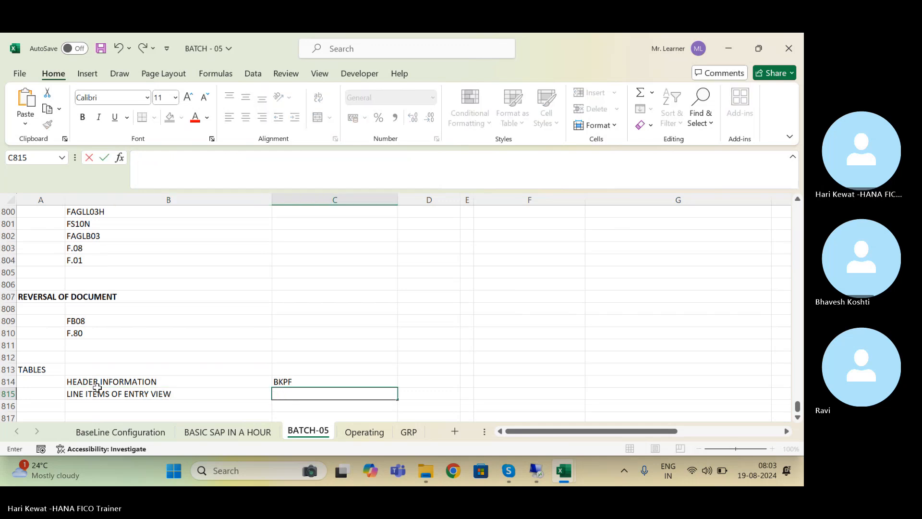
type("BSEG")
key("Return")
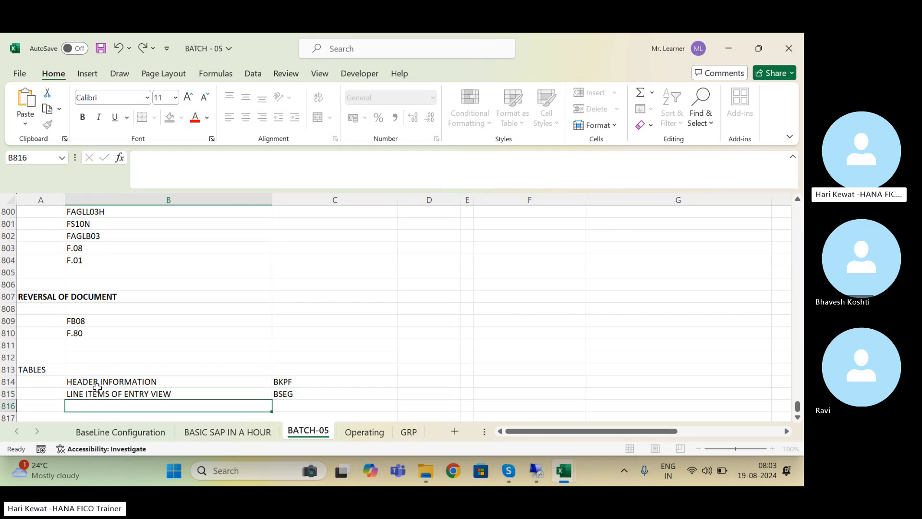
key("ctrl+s")
Step: Copy the HEADER INFORMATION / BKPF pair into row 819
scroll(97, 387, "down", 1)
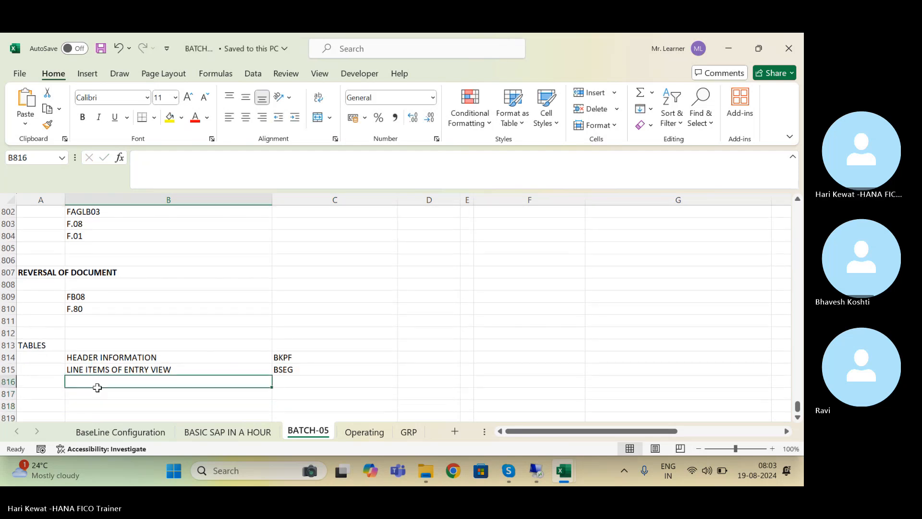
key("Up")
key("Up")
key("Right")
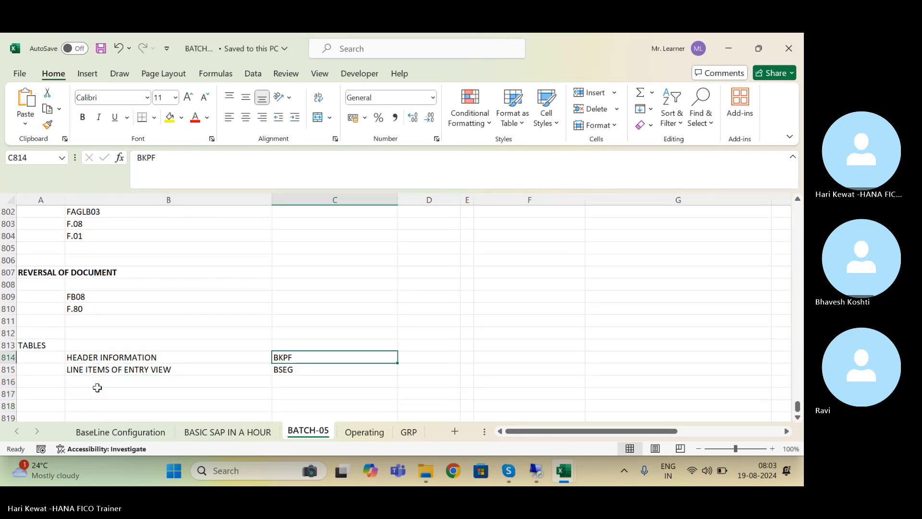
key("Left")
key("shift+Right")
key("ctrl+c")
left_click(97, 387)
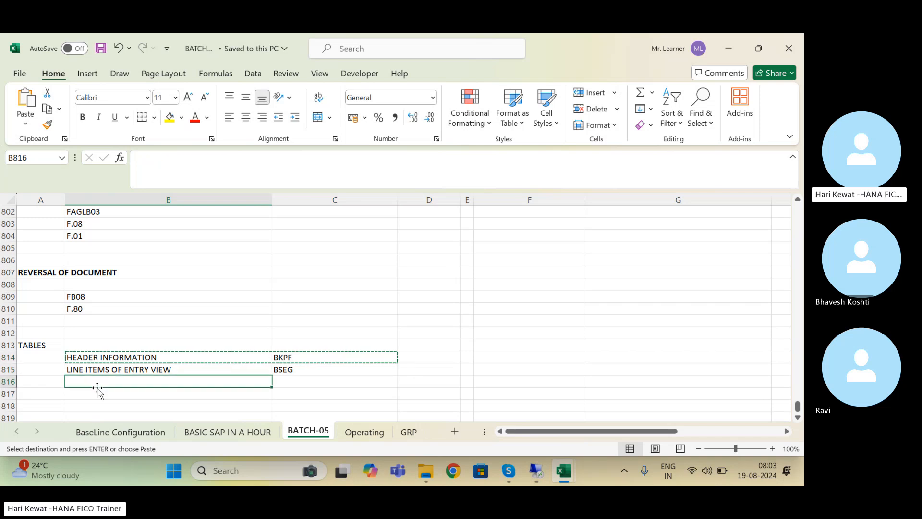
key("Down")
key("Down")
key("Down")
key("Return")
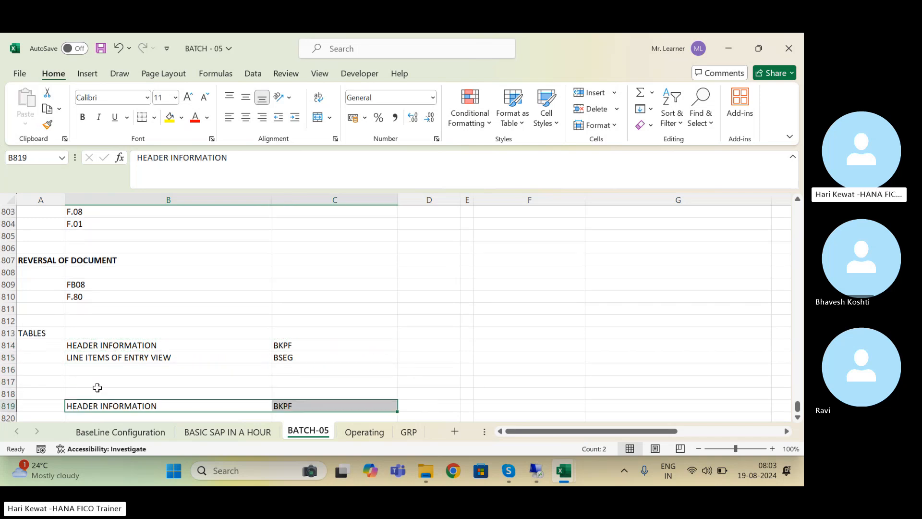
key("Down")
key("Down")
key("Down")
key("Up")
key("Up")
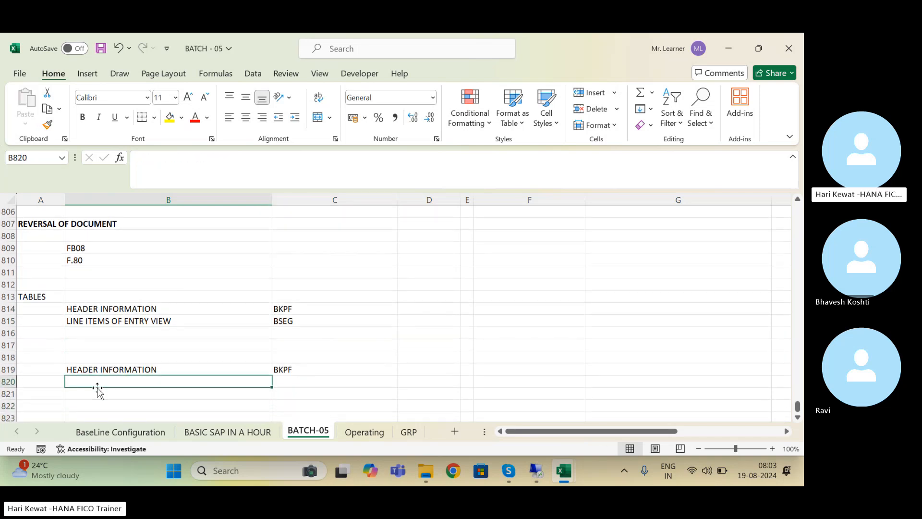
Step: Enter LINE ITEM OF GL VIEW in B820 with table ACDOCA in C820
type("line")
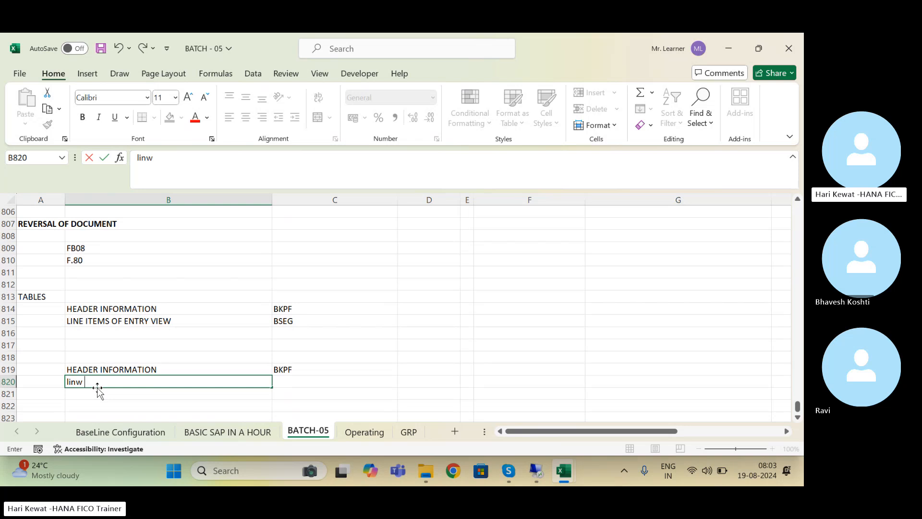
key("BackSpace")
key("BackSpace")
key("BackSpace")
key("BackSpace")
key("BackSpace")
type("LINTE")
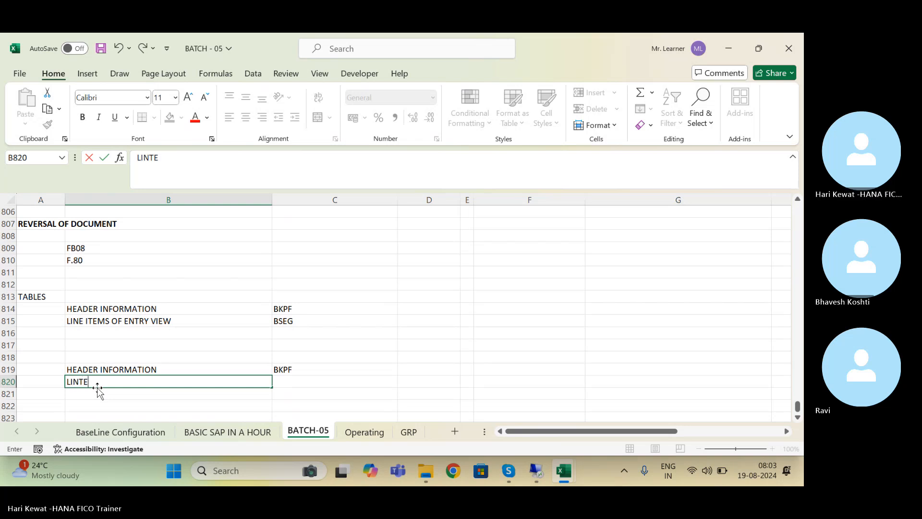
key("BackSpace")
key("BackSpace")
type("E ITEM OF G")
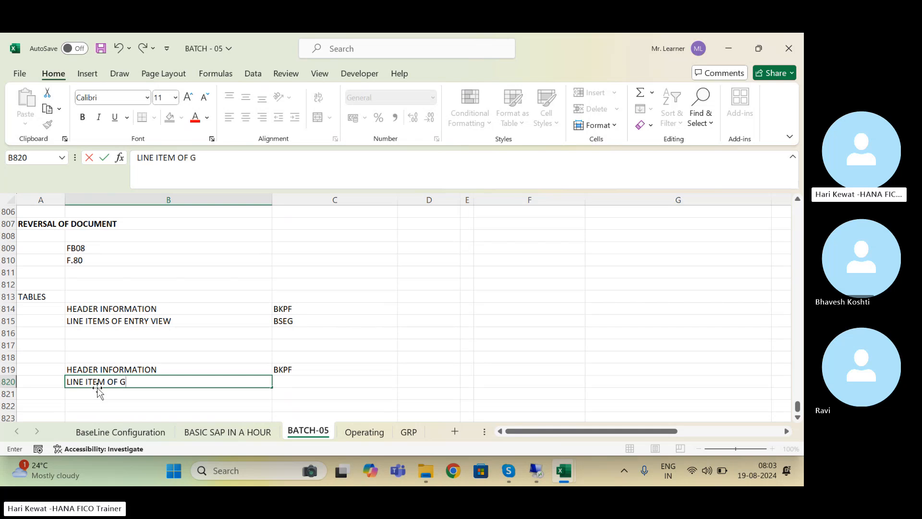
type("L VIEW")
key("Tab")
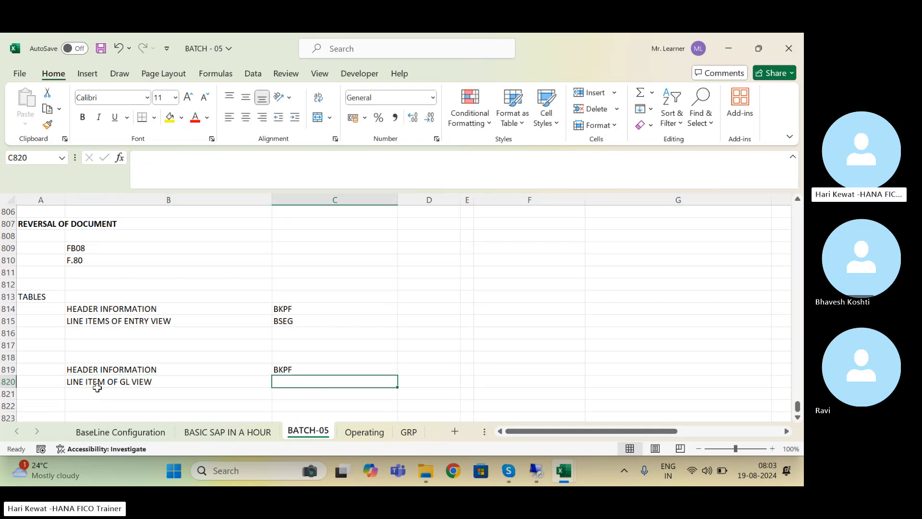
type("a")
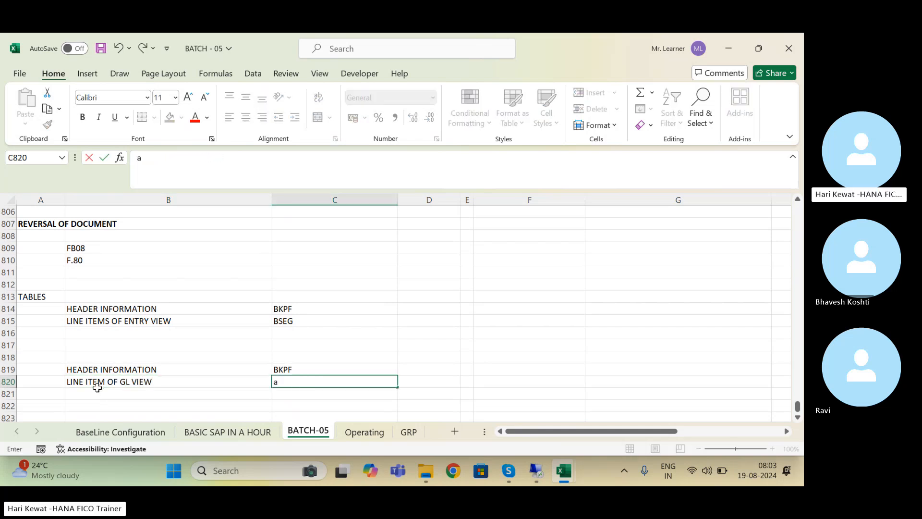
key("BackSpace")
type("ACDOCA")
left_click(296, 329)
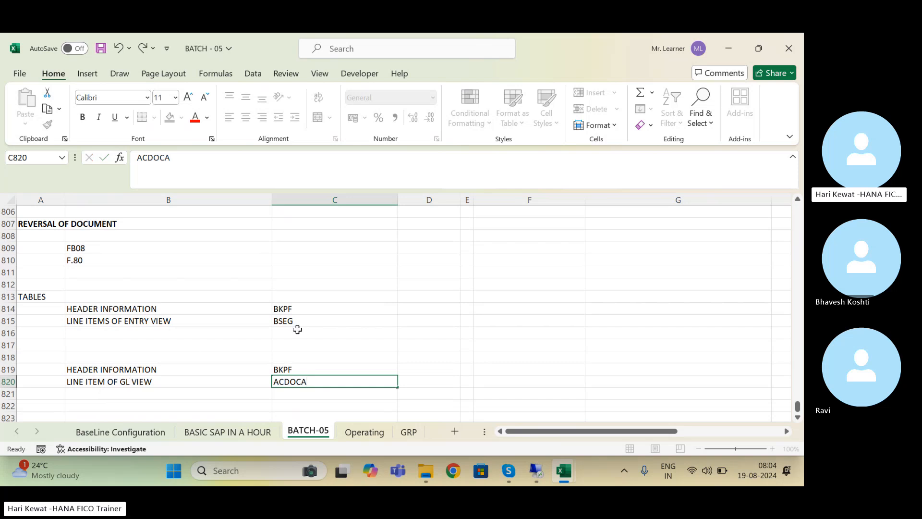
Step: Back in SAP, switch document 100000000 to its General Ledger View
left_click(538, 471)
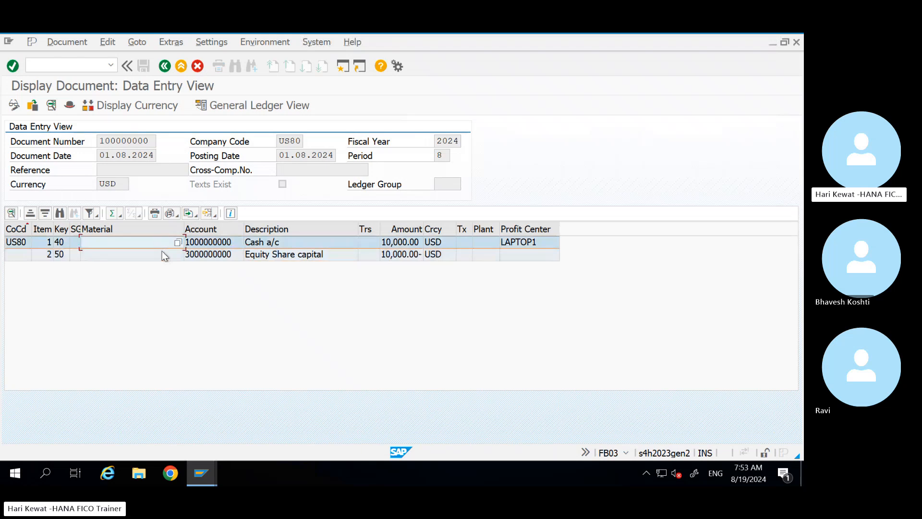
left_click(162, 252)
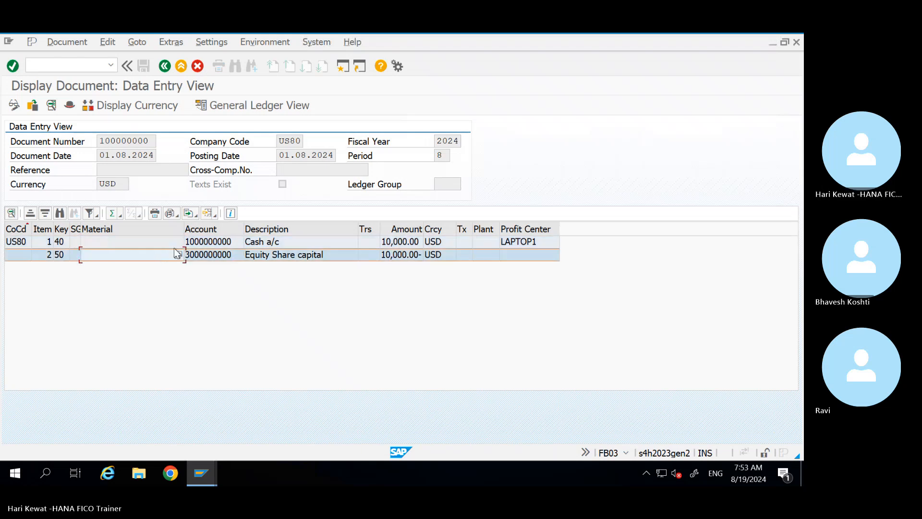
left_click(267, 105)
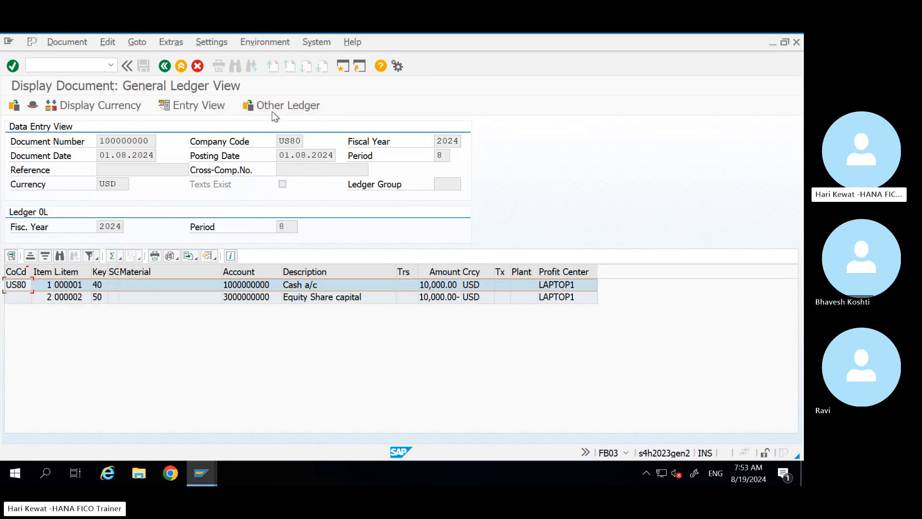
Step: Select ledger 0L under Other Ledger, close Ledger Selection, and minimize SAP
left_click(269, 106)
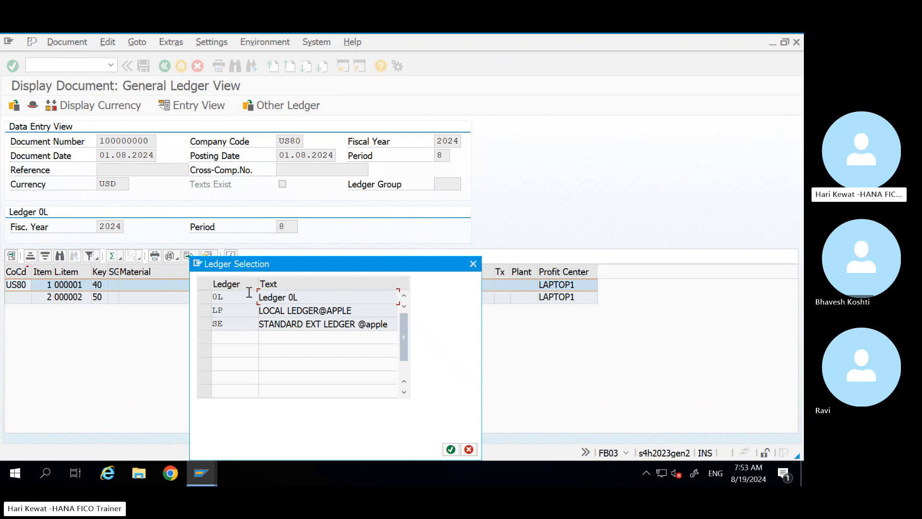
left_click(206, 296)
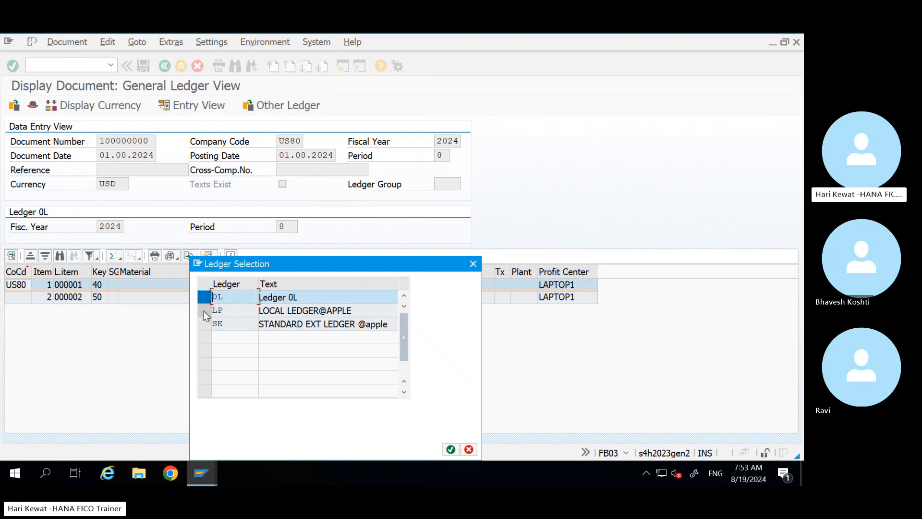
left_click(204, 310)
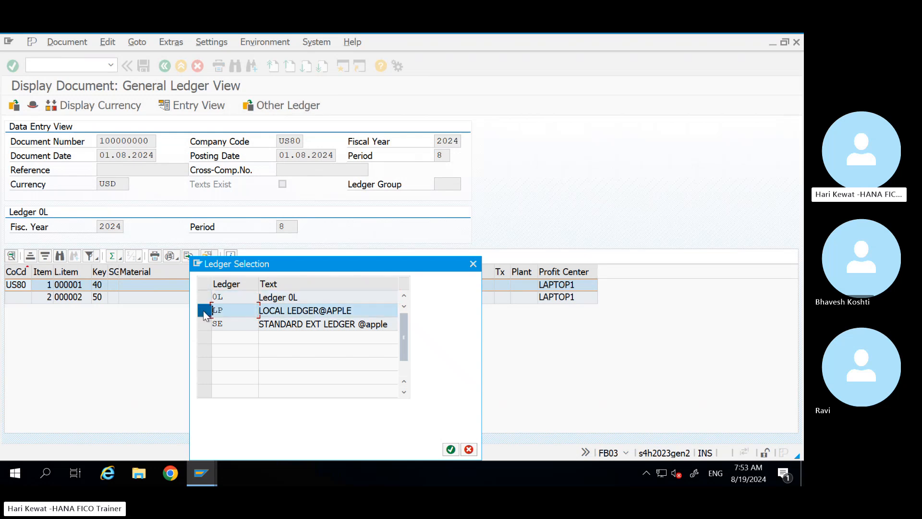
left_click(203, 312)
left_click(203, 298)
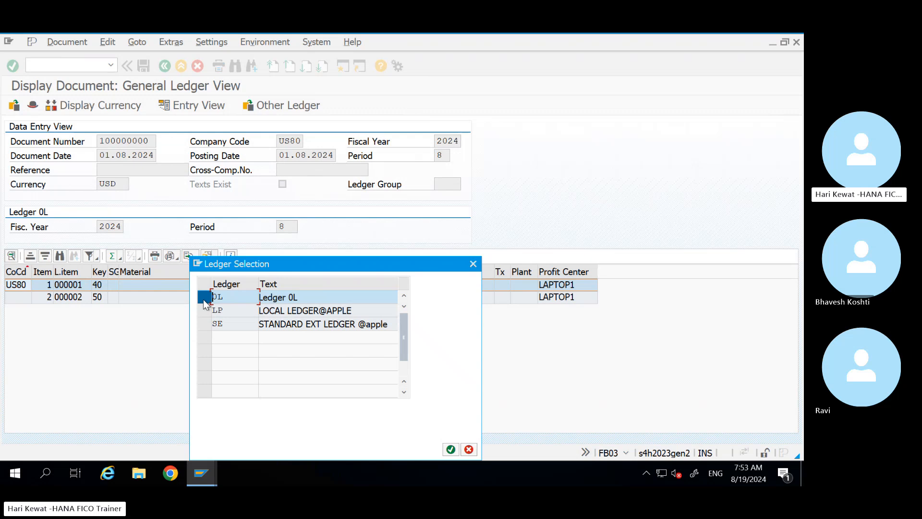
left_click(473, 264)
mouse_move(708, 46)
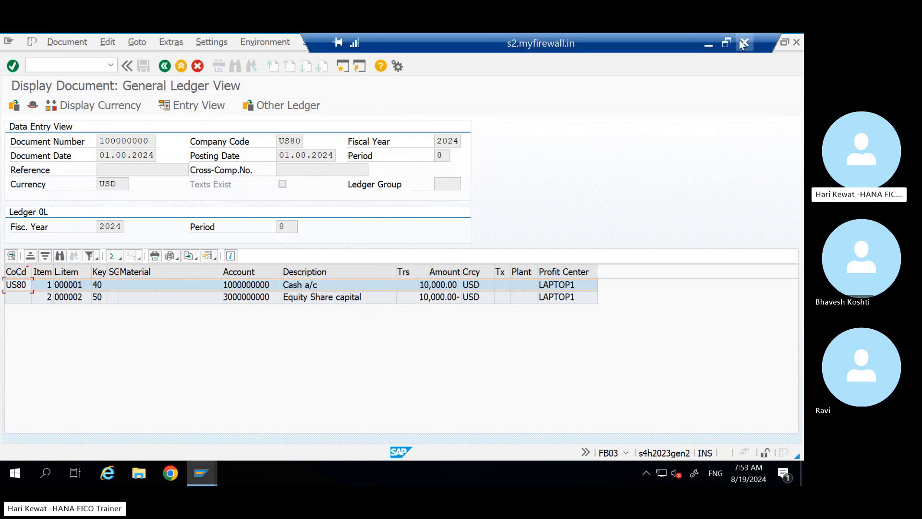
left_click(708, 46)
Step: Check the ACDOCA entry in C820, then move to cell A824 below the tables list
left_click(297, 383)
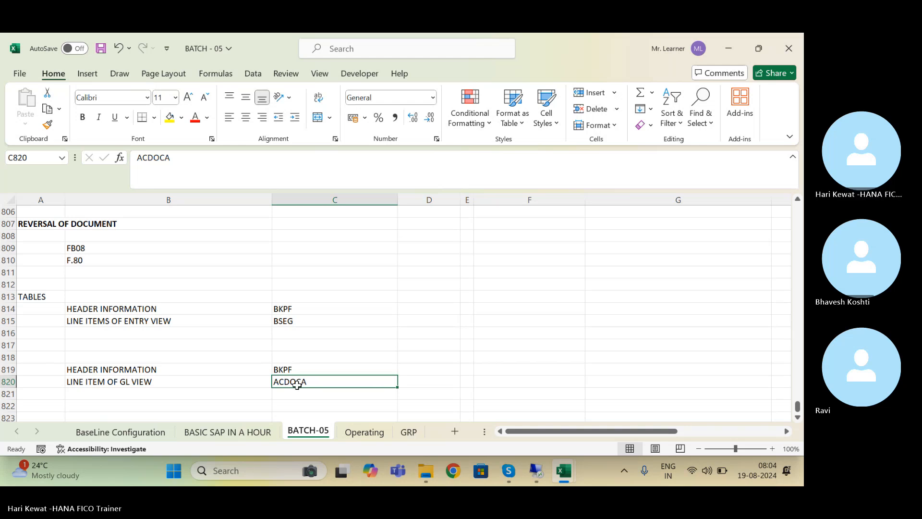
key("Down")
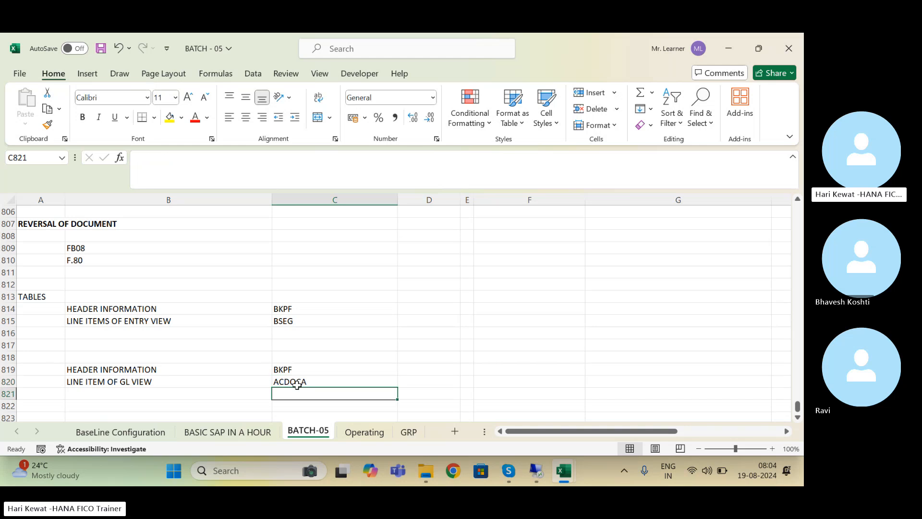
key("Up")
key("Left")
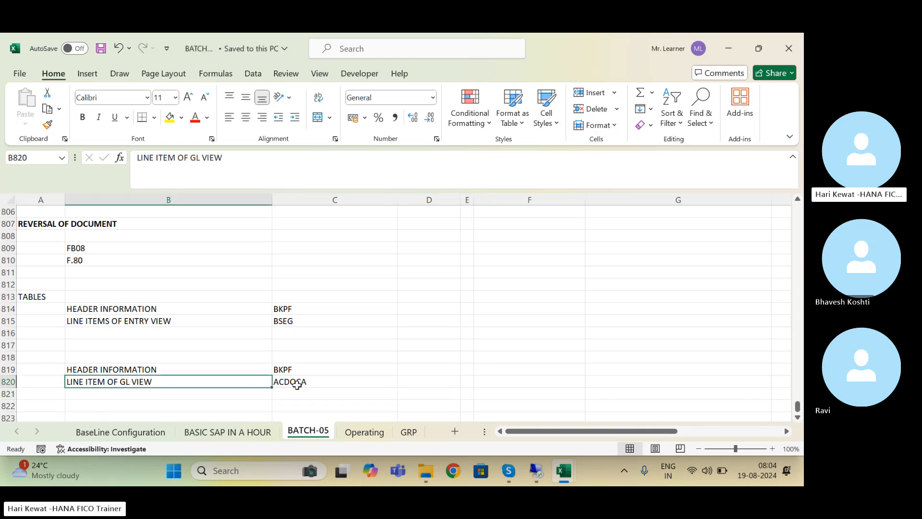
left_click(297, 384)
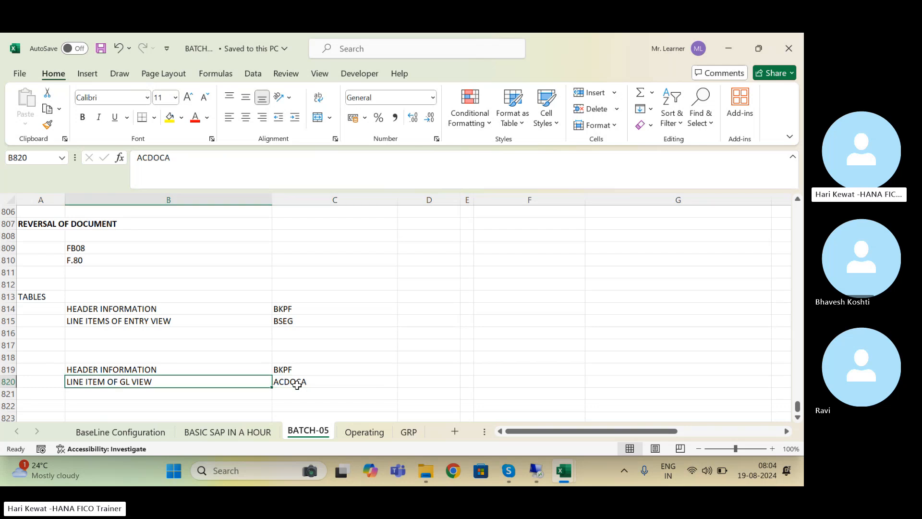
key("Left")
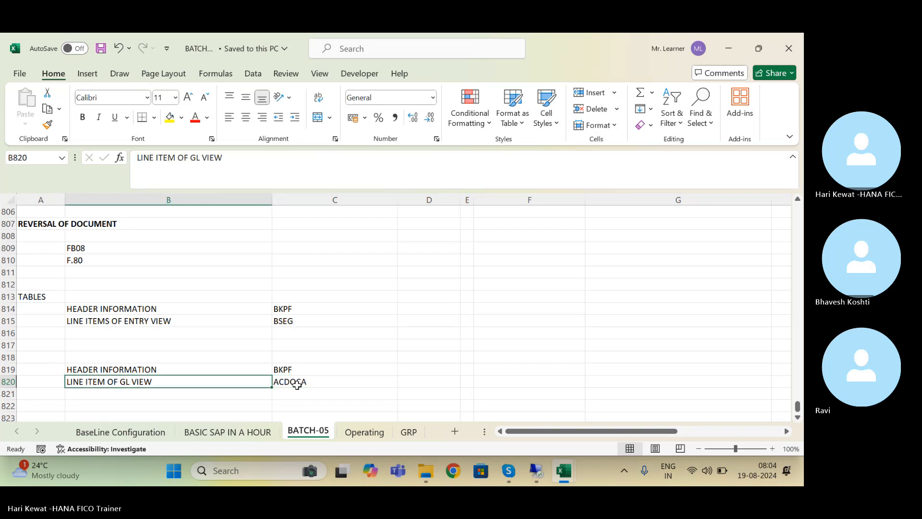
key("Left")
key("Down")
key("Down")
key("Down")
key("Down")
key("Down")
key("Down")
key("Down")
key("Down")
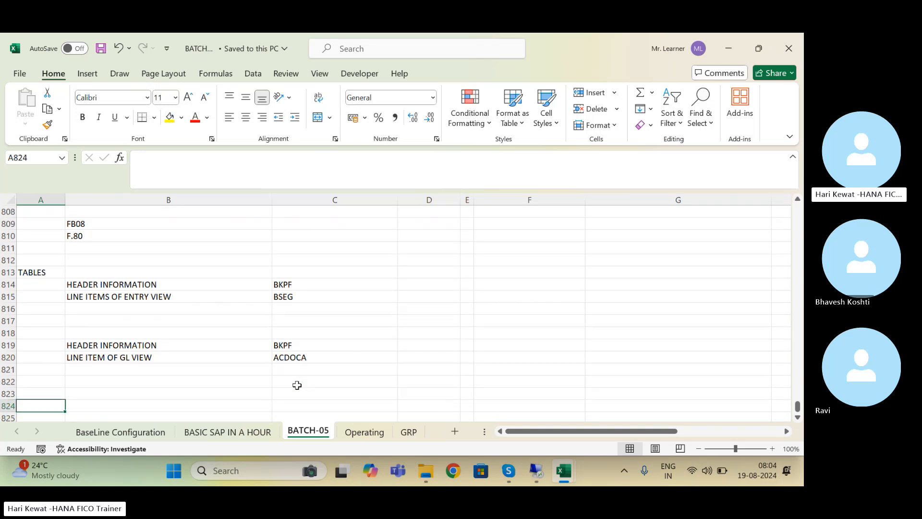
key("Up")
key("Up")
key("Up")
key("Up")
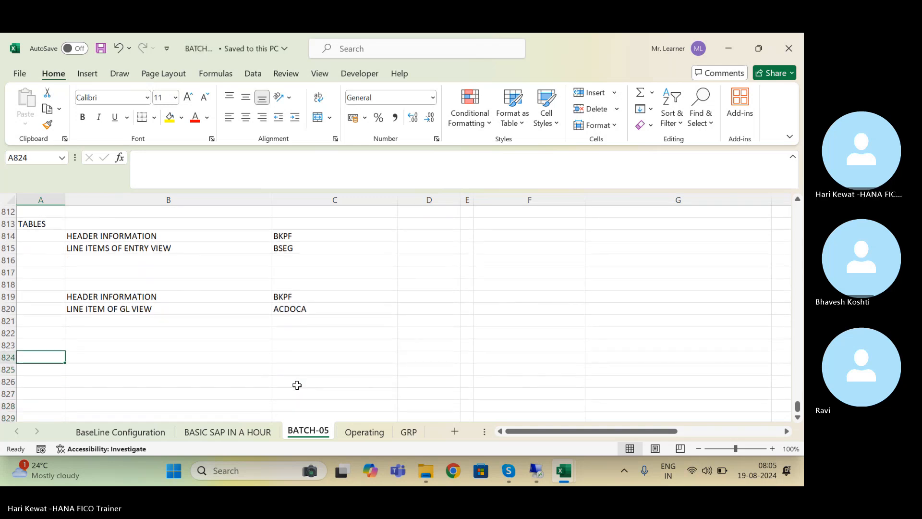
Step: Enter the heading GL LINE ITEM REPORT in cell A824
type("T-COD")
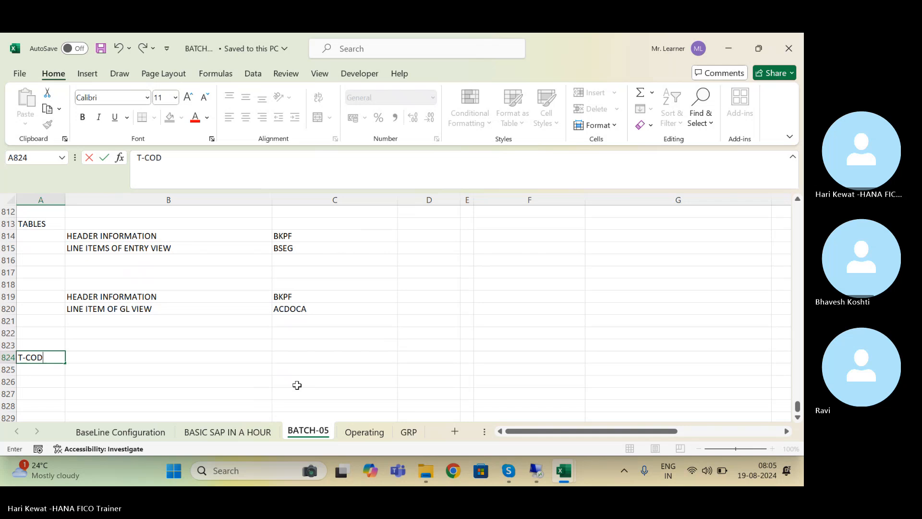
type("E LINE")
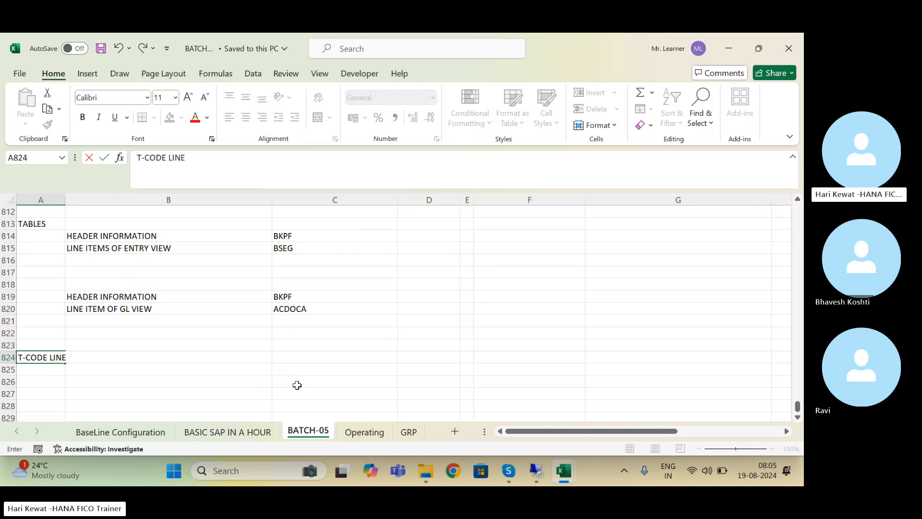
type(" ITEM")
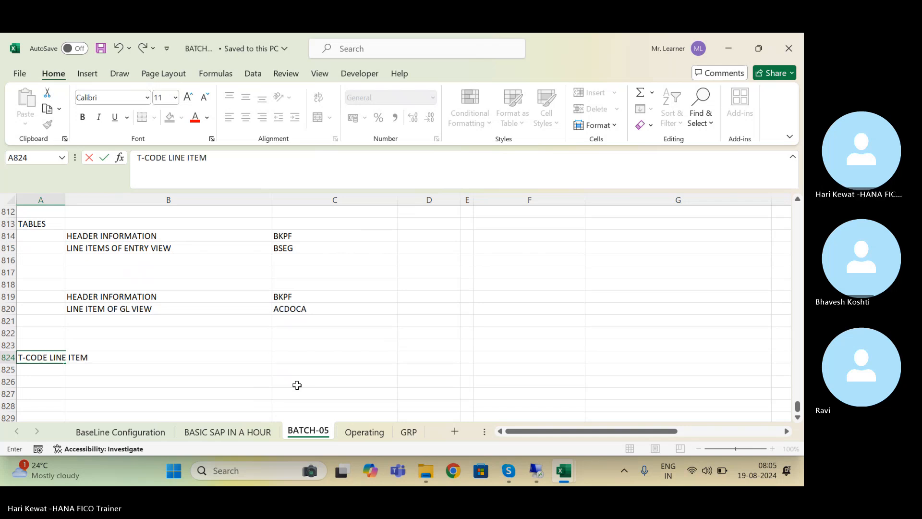
type(" REPORT")
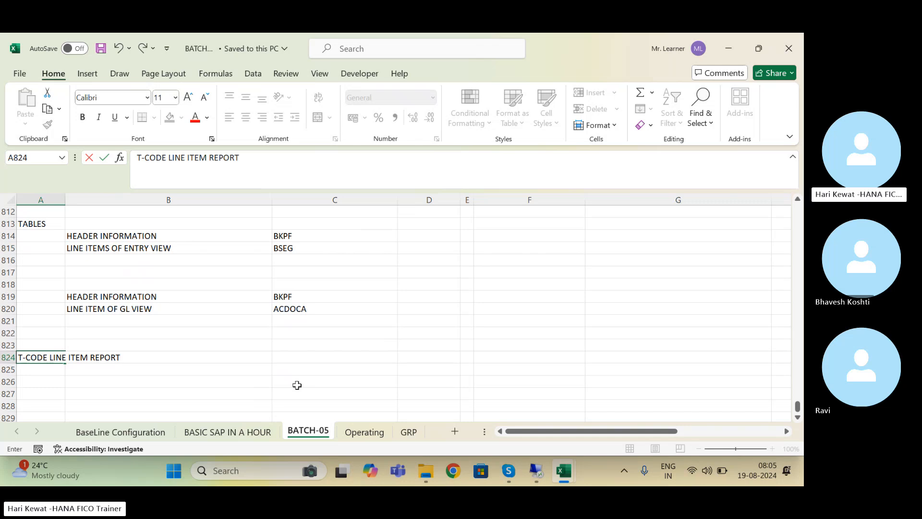
key("Return")
key("Up")
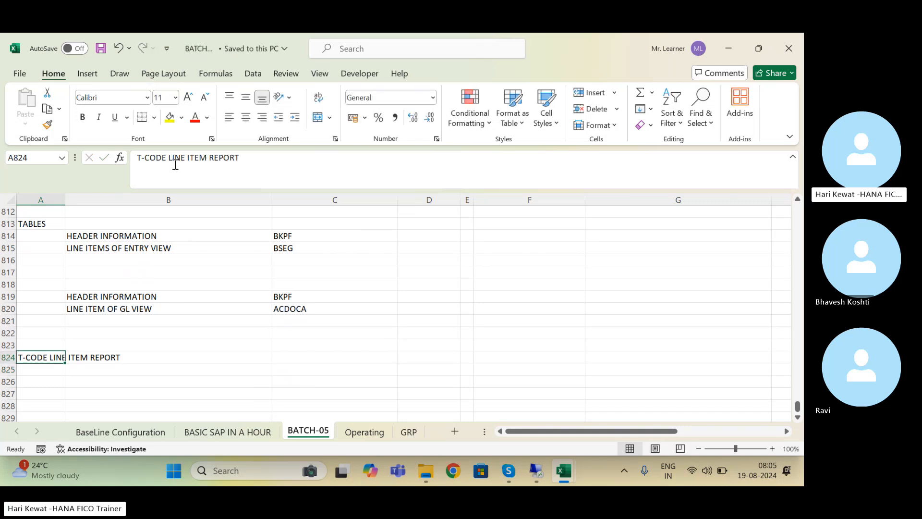
left_click(168, 160)
key("BackSpace")
key("BackSpace")
key("BackSpace")
key("BackSpace")
key("BackSpace")
key("BackSpace")
key("BackSpace")
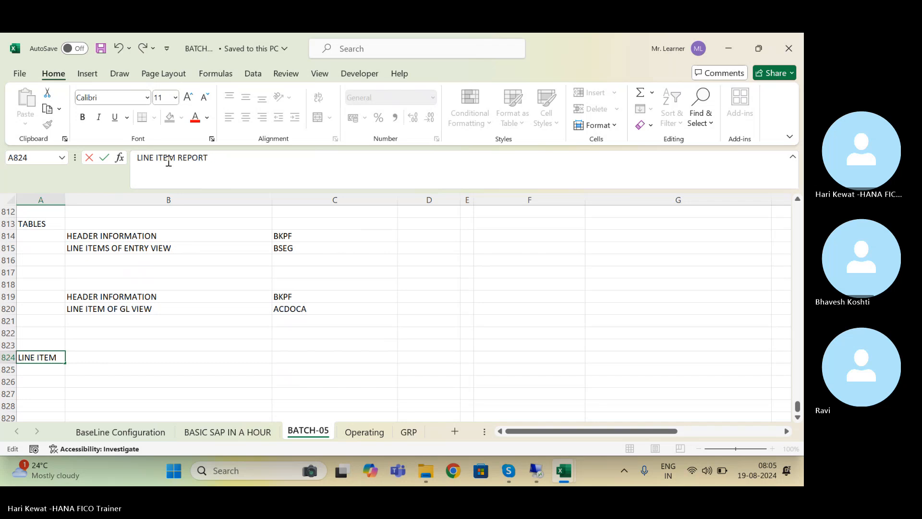
key("Return")
key("Down")
key("Right")
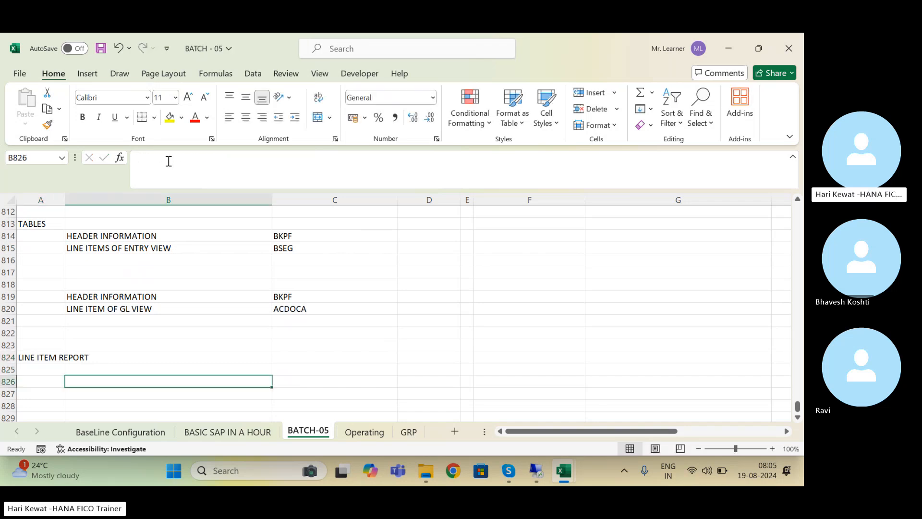
key("Up")
key("Up")
key("Left")
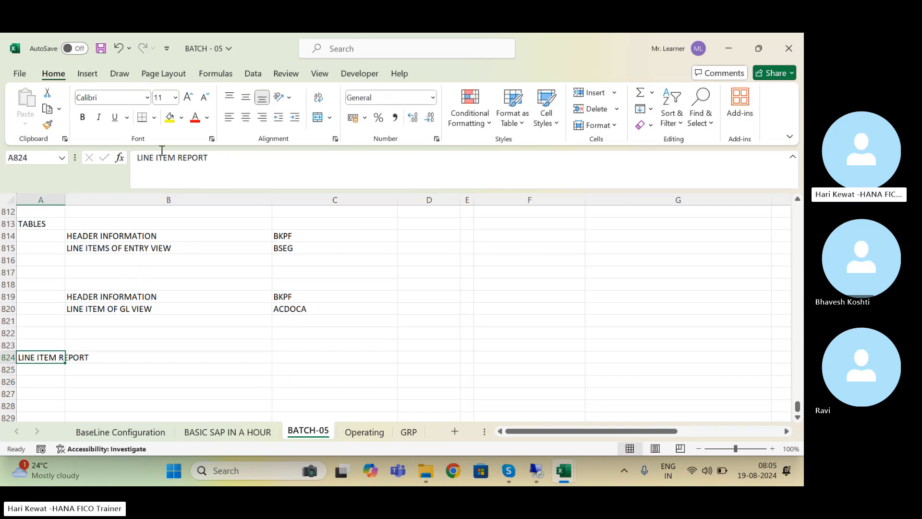
left_click(141, 157)
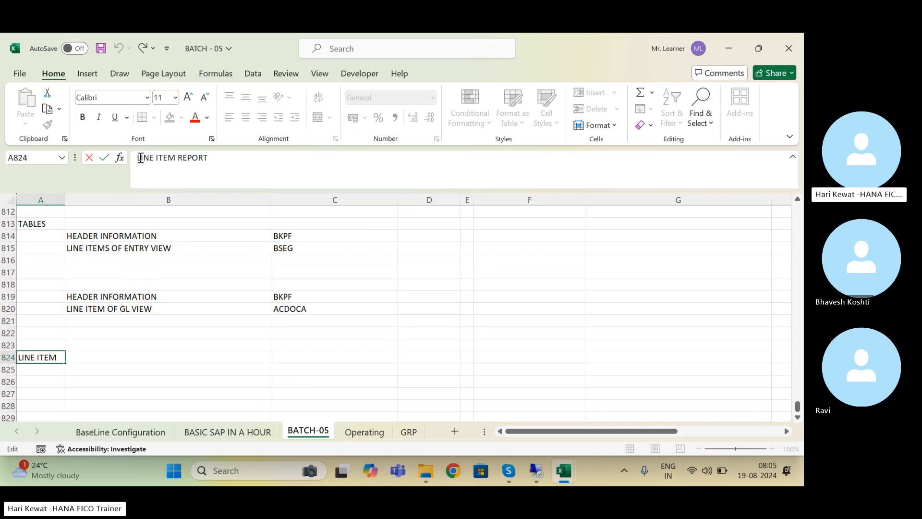
type("GL")
key("Return")
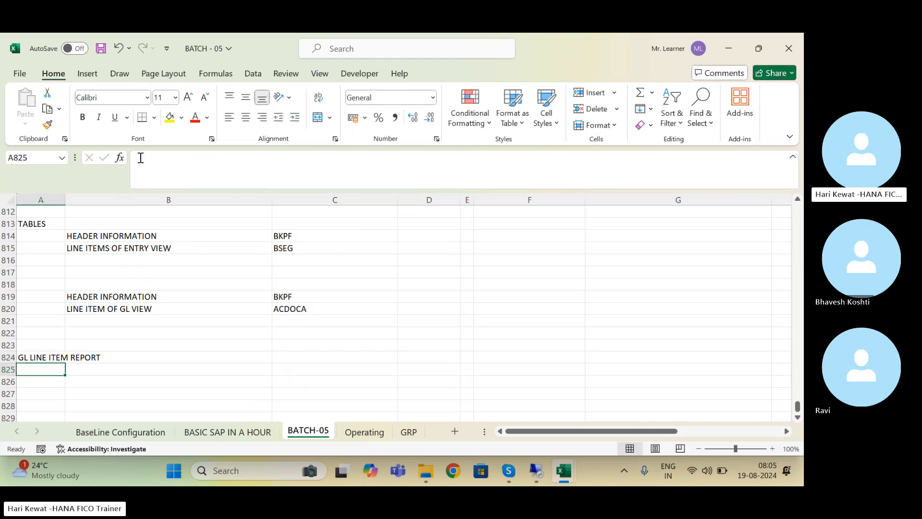
Step: Add ENTRY VIEW in B826 and save the workbook
key("Right")
key("Down")
type("ENTR")
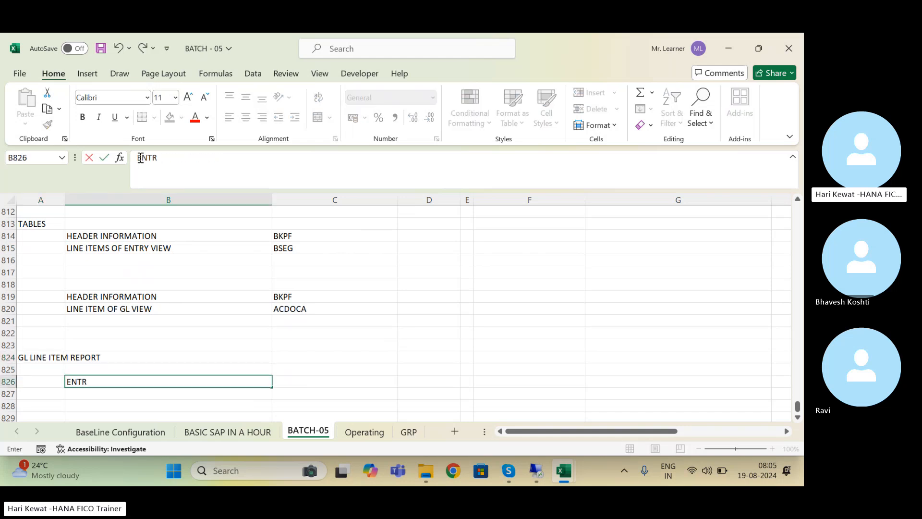
type("Y VIEW")
key("Return")
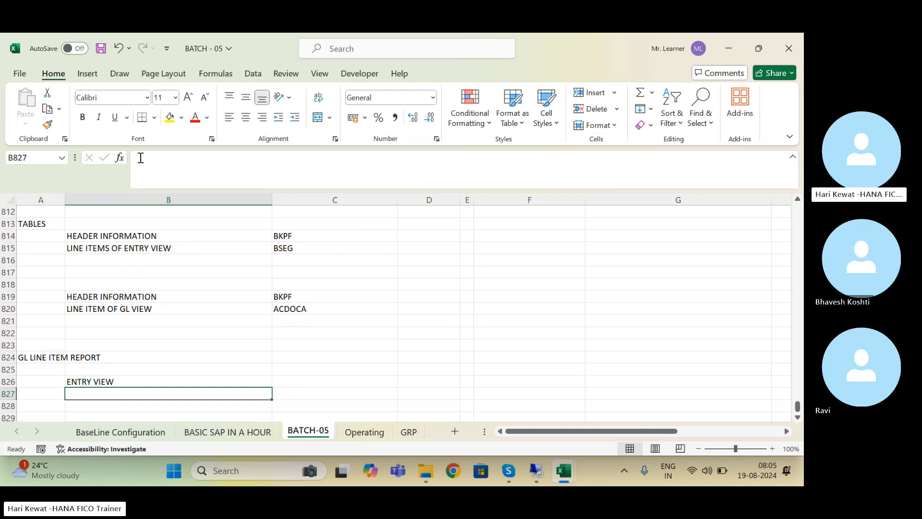
key("ctrl+s")
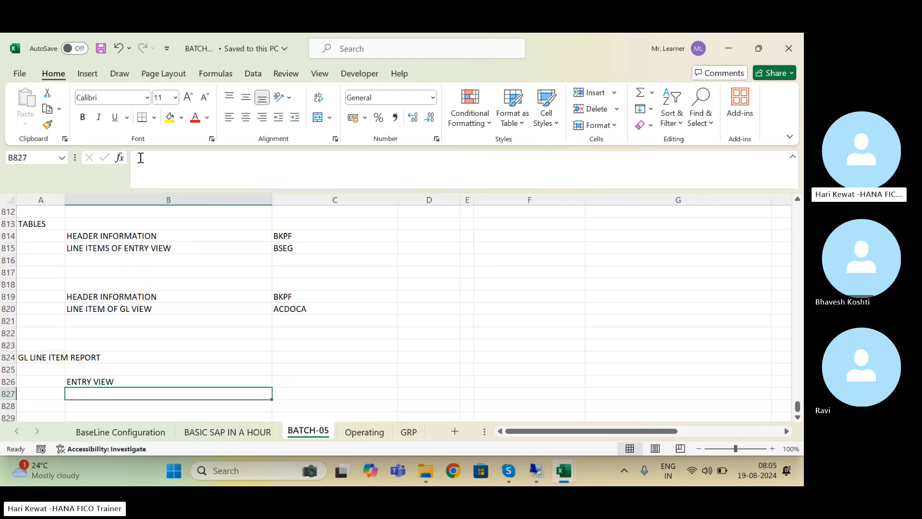
Step: List FBL3N in B827 and add a GL VIEW heading in B829
key("Right")
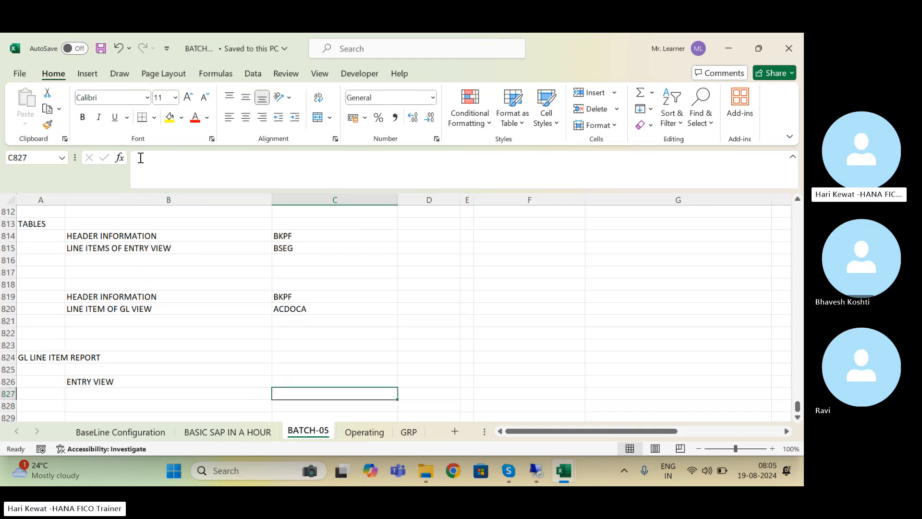
key("Left")
type("FBL")
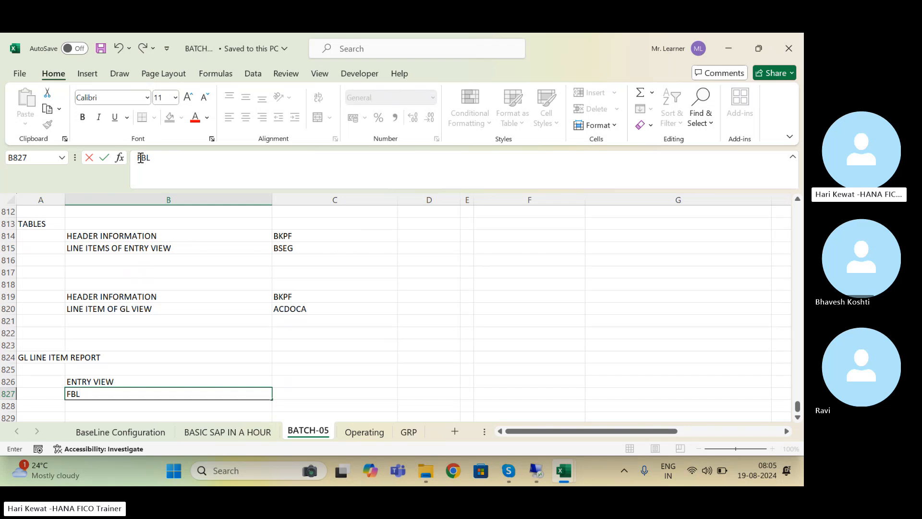
type("3N")
key("Return")
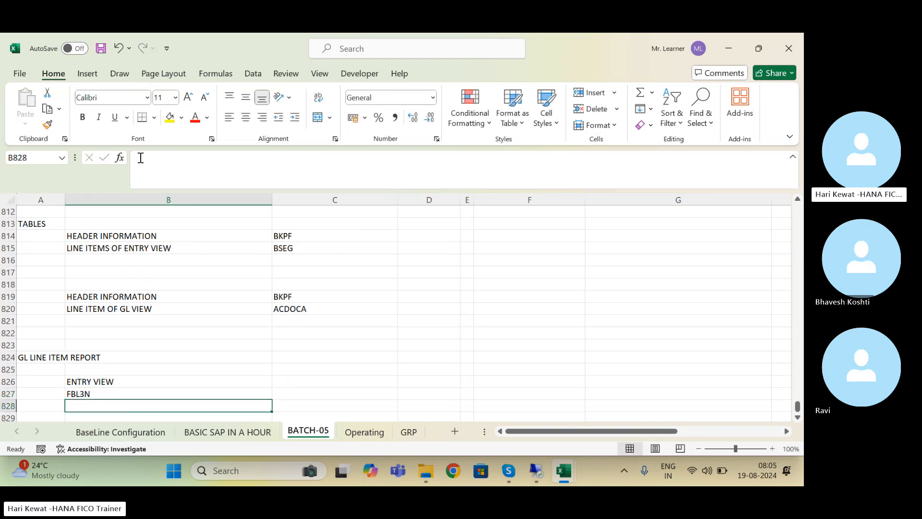
key("Return")
key("Return")
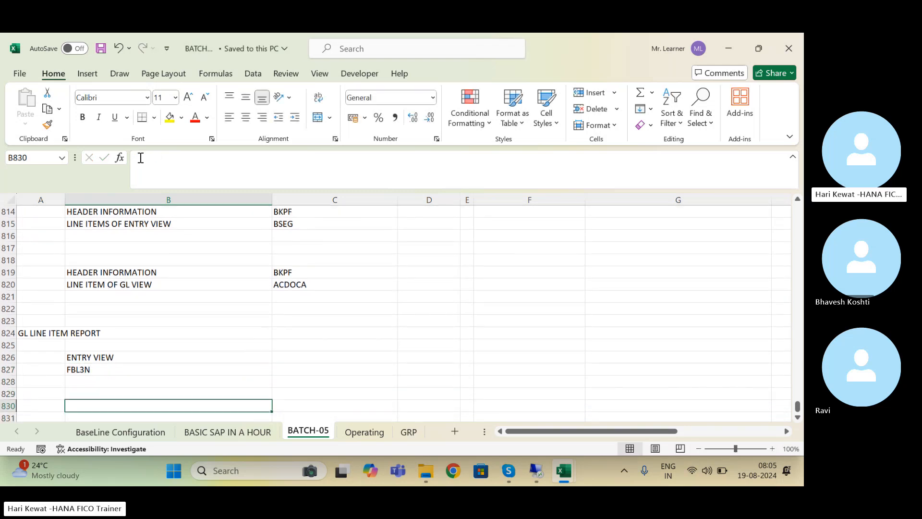
key("Up")
type("GL BI")
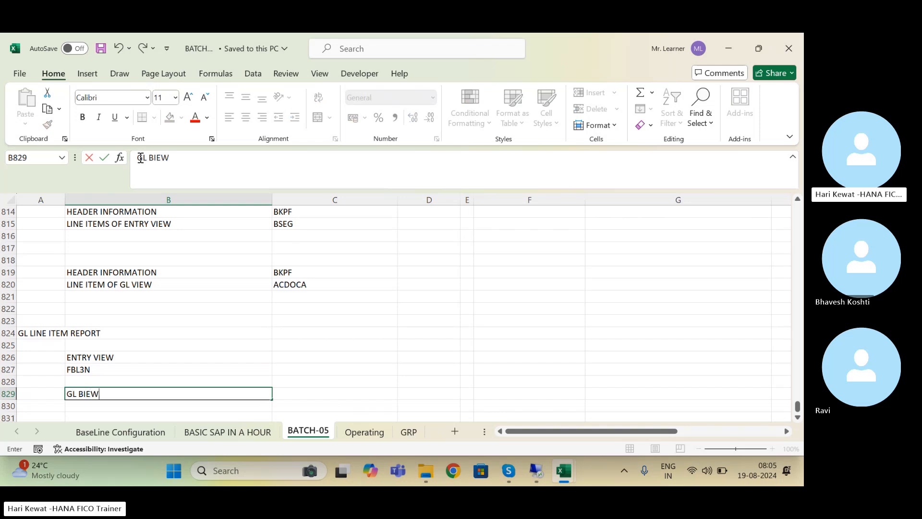
key("BackSpace")
key("BackSpace")
key("BackSpace")
key("BackSpace")
type("VIE")
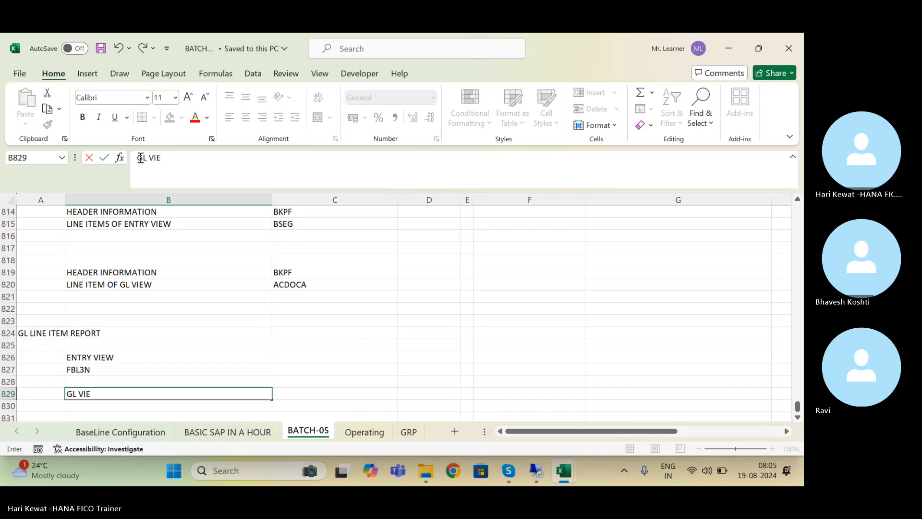
type("W")
key("Return")
Step: Make the ENTRY VIEW and GL VIEW headings bold
key("Up")
key("Up")
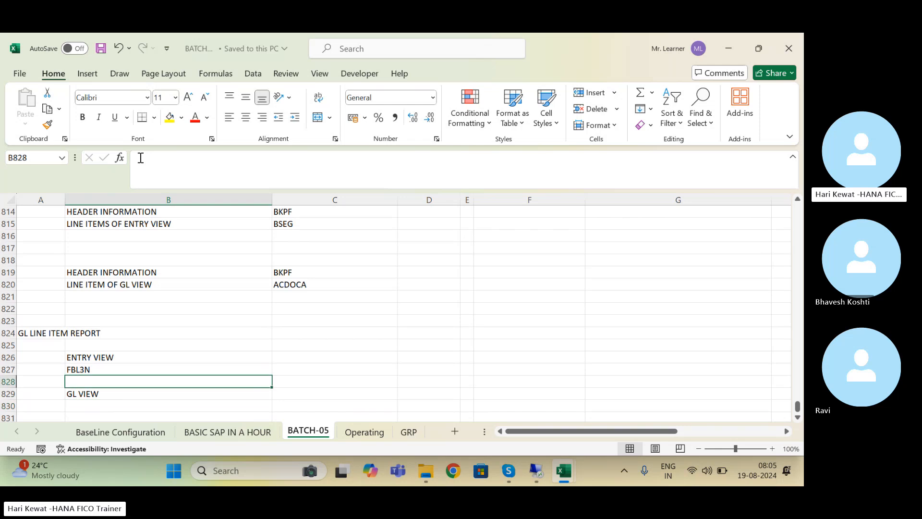
key("Up")
key("Up")
key("ctrl+b")
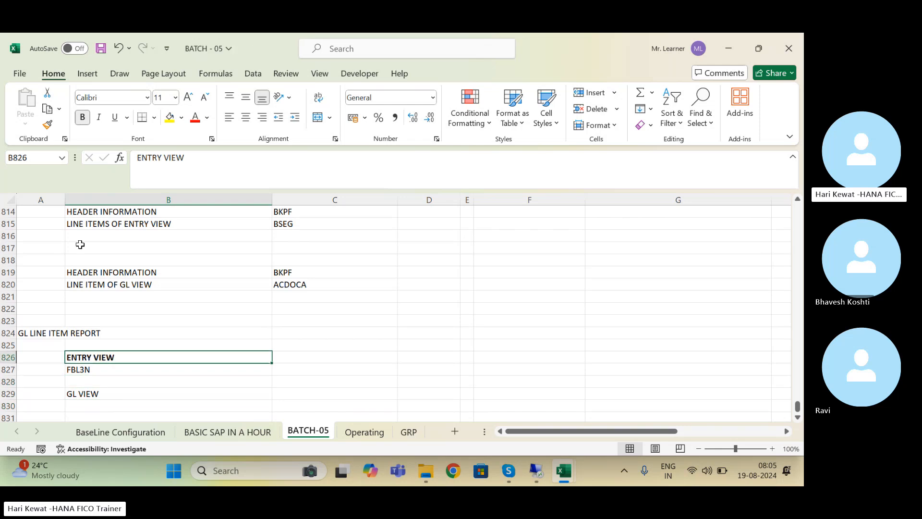
left_click(82, 393)
key("ctrl+b")
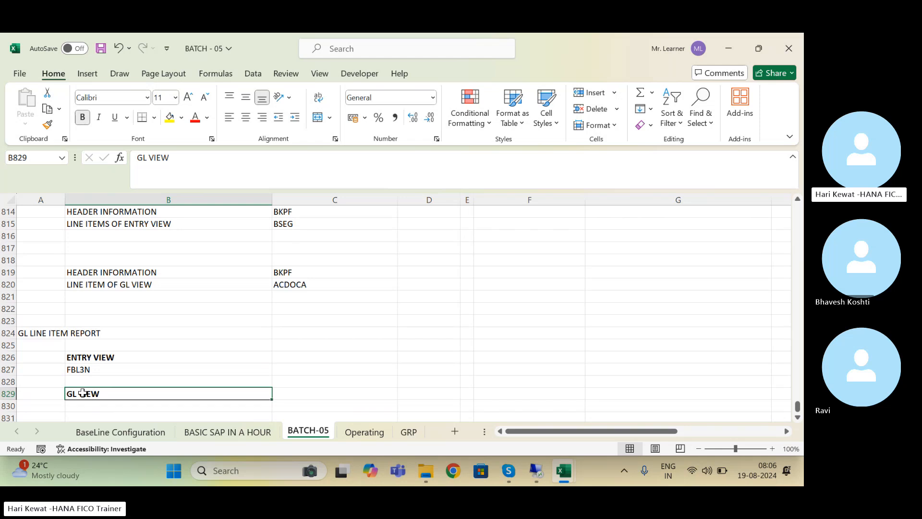
Step: Save and enter FAGLL03H in B830 under GL VIEW
key("Down")
key("Down")
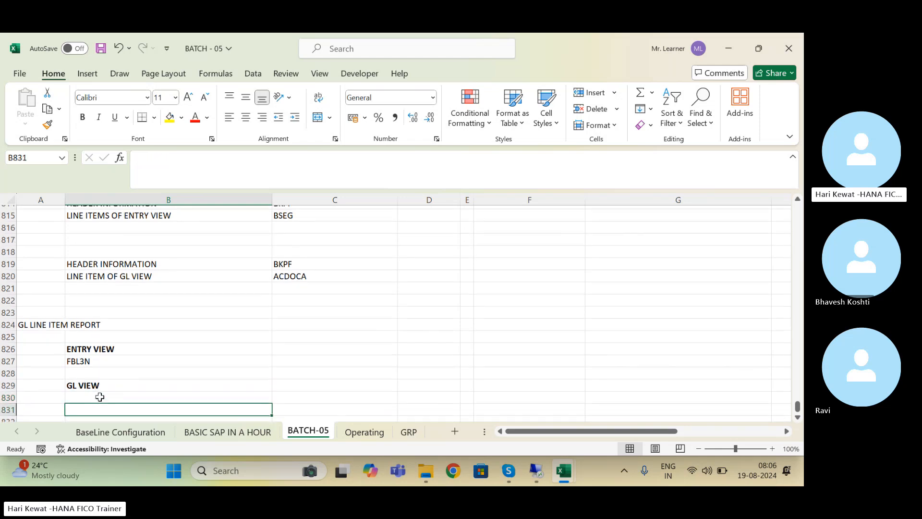
key("Up")
key("ctrl+s")
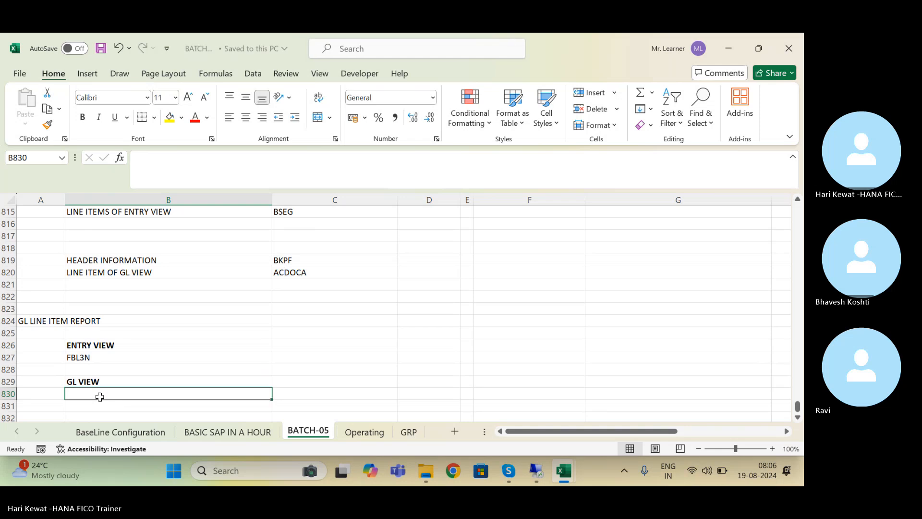
type("FAGLL0")
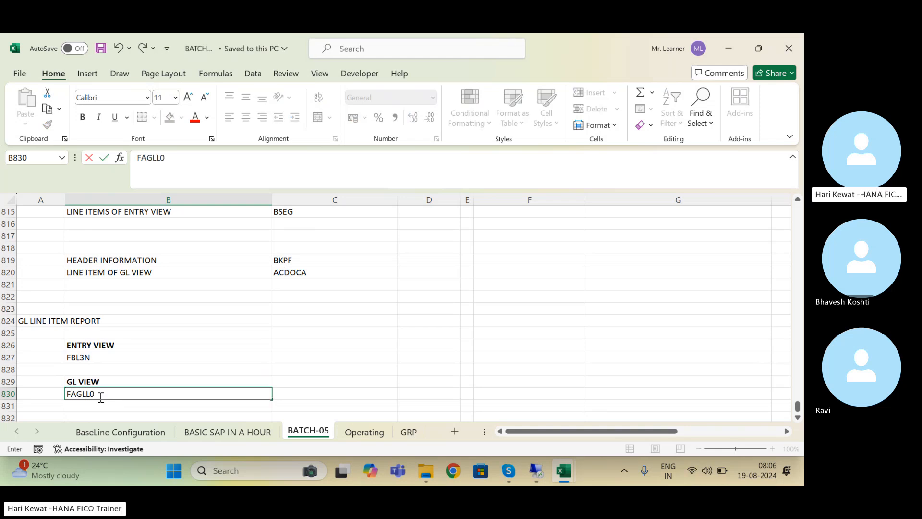
type("3H")
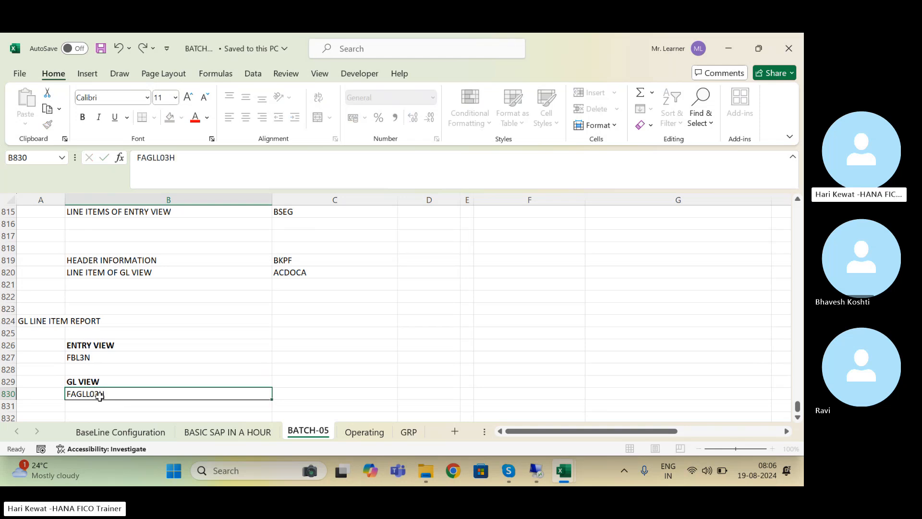
key("Return")
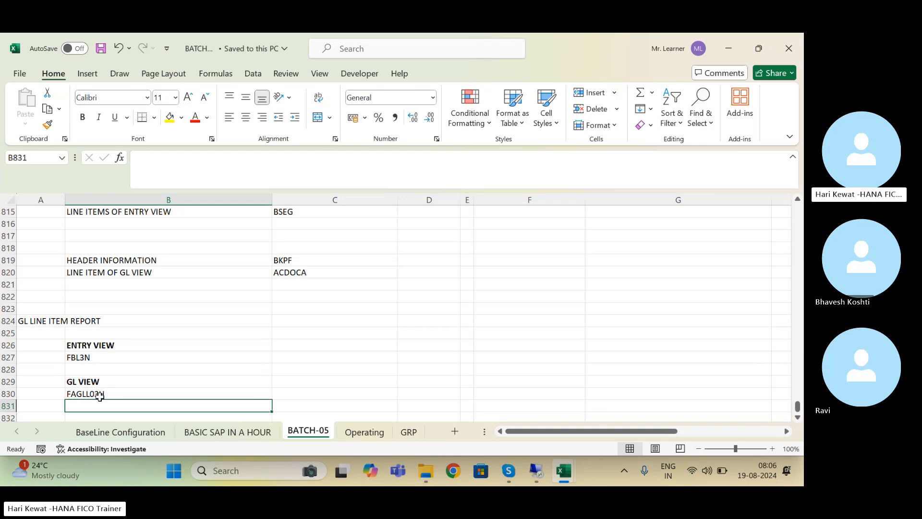
Step: Scroll up through the Excel workbook's reporting notes to the F-02 entry
left_click(168, 370)
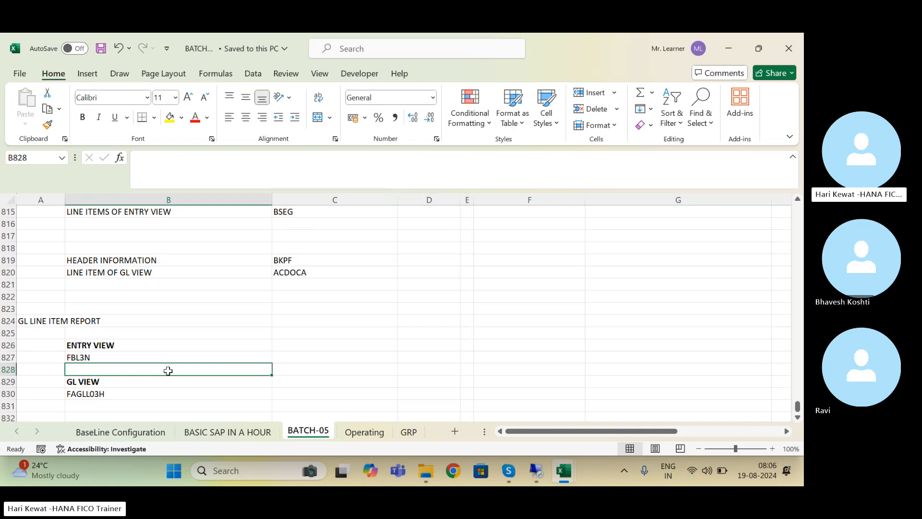
key("Up")
key("Up")
key("Up")
key("Up")
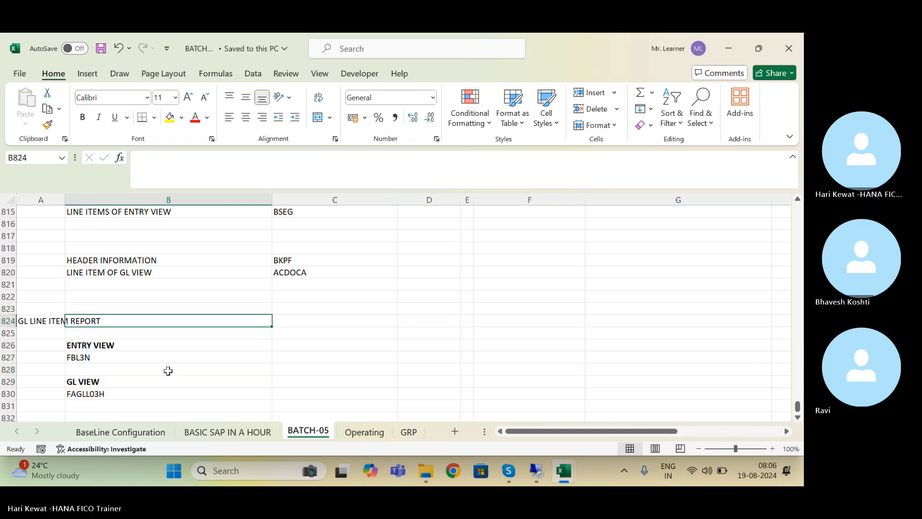
key("Up")
key("Up")
key("Up")
key("Up")
key("Up")
key("Up")
key("Up")
key("Up")
key("Up")
key("Up")
key("Up")
key("Up")
key("Up")
key("Up")
key("Up")
key("Up")
key("Up")
key("Up")
key("Up")
key("Up")
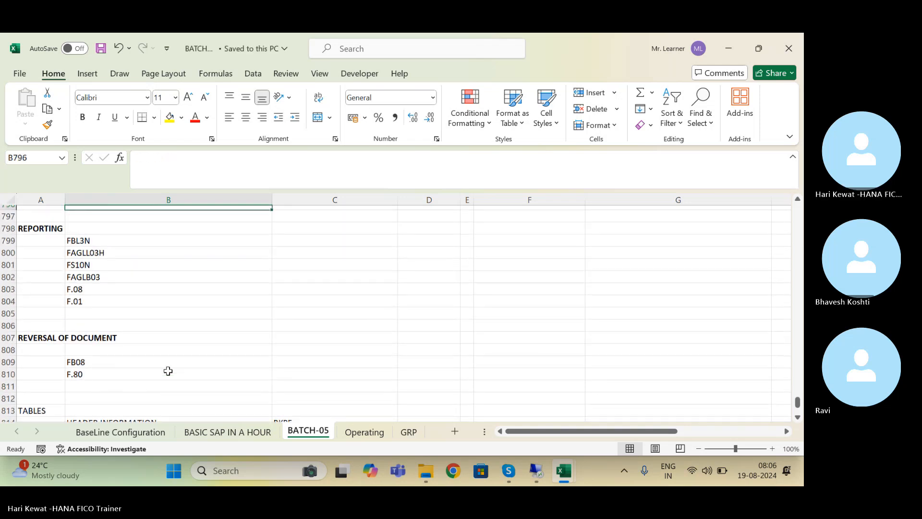
key("Up")
key("Up")
key("Up")
key("Up")
key("Up")
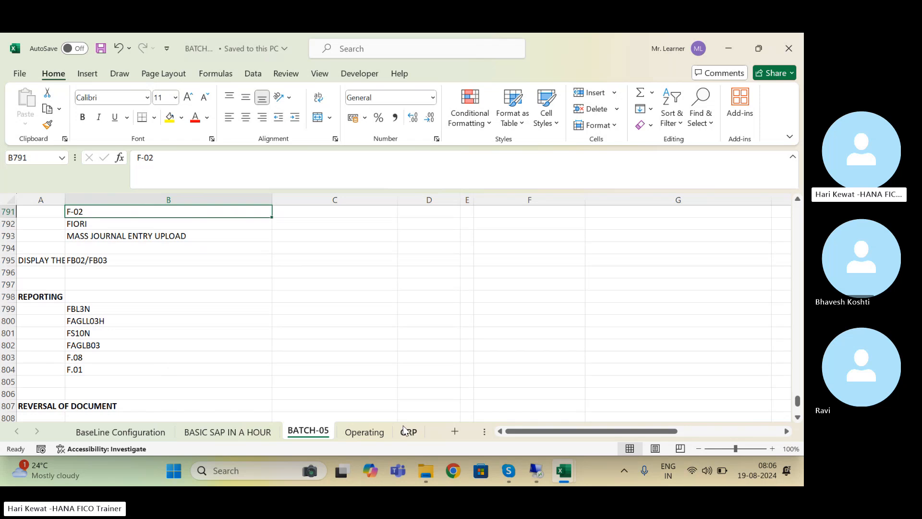
Step: In SAP, run /NFB03 to open the Display Document initial screen
left_click(536, 470)
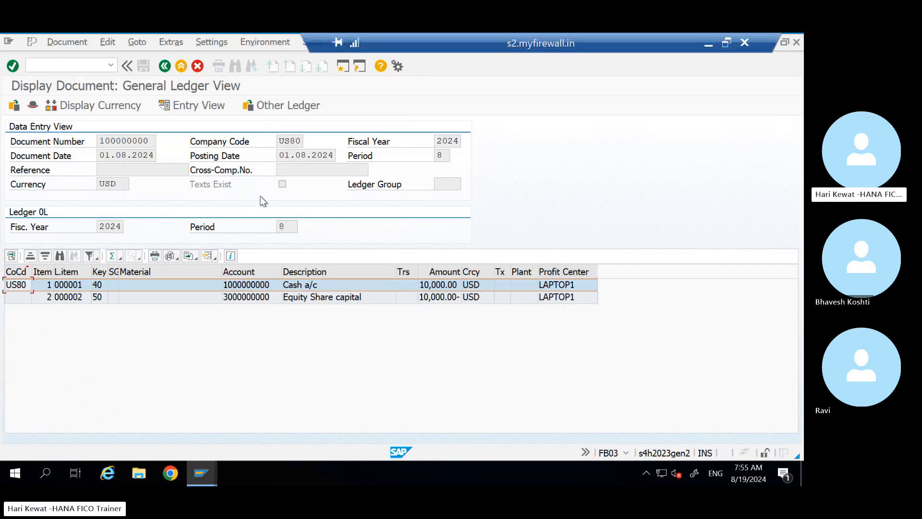
left_click(42, 66)
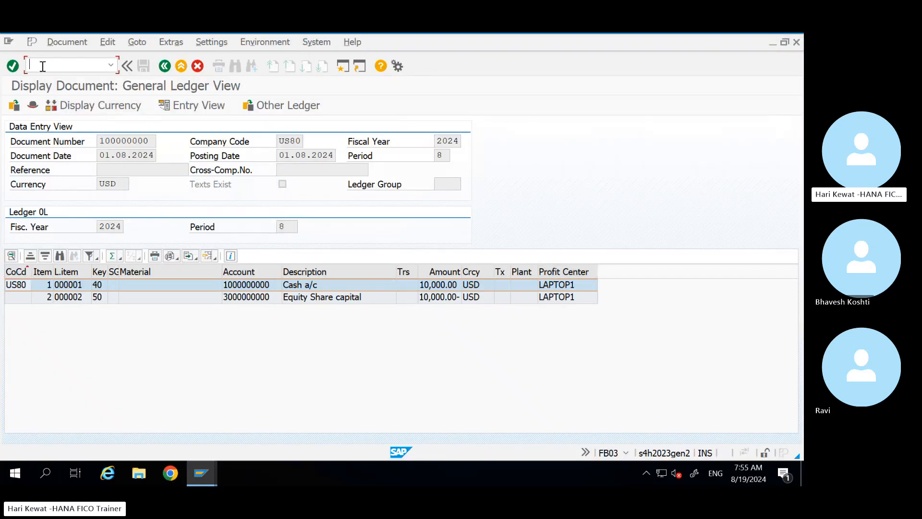
type("/NFB03")
key("Return")
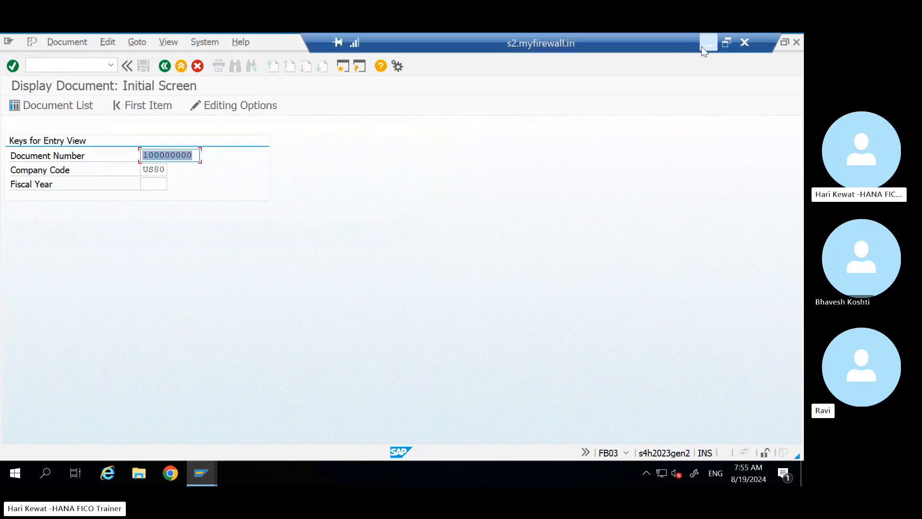
Step: Review the FAGLB03 and GL line item report entries in the Excel notes, then return to SAP
left_click(709, 42)
left_click(202, 346)
key("Down")
key("Down")
key("Down")
key("Down")
key("Down")
key("Down")
key("Down")
key("Down")
key("Down")
key("Down")
key("Down")
key("Down")
key("Down")
key("Down")
key("Down")
key("Down")
key("Down")
key("Down")
key("Down")
key("Down")
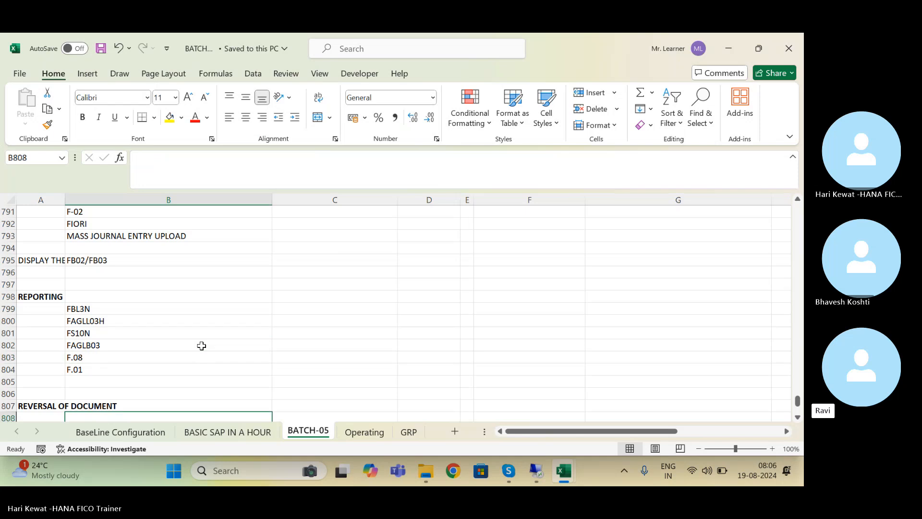
key("Down")
key("Down")
key("Down")
key("Down")
key("Down")
key("Down")
key("Down")
key("Down")
key("Down")
key("Down")
key("Down")
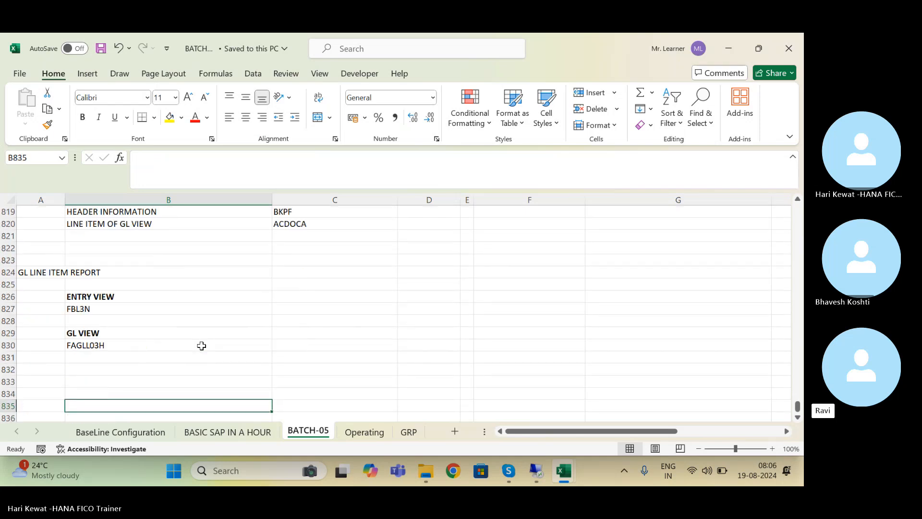
key("Up")
key("Up")
key("Up")
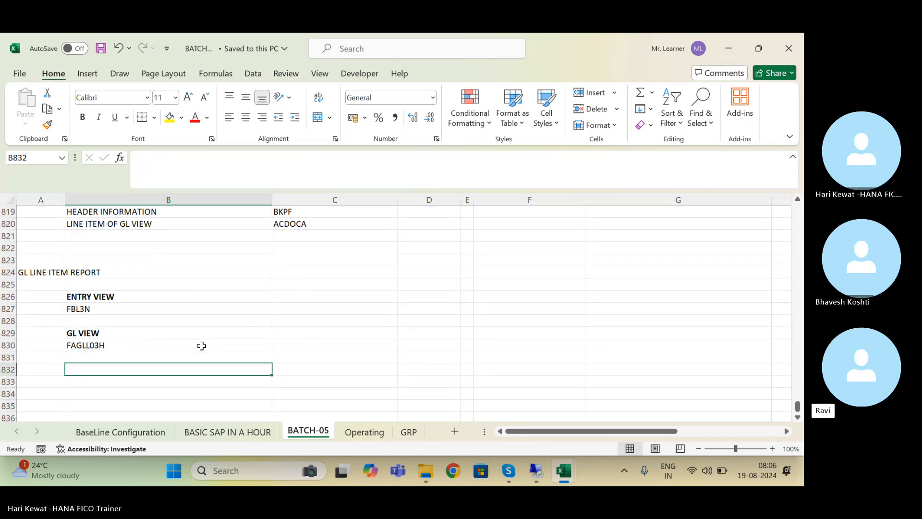
key("Up")
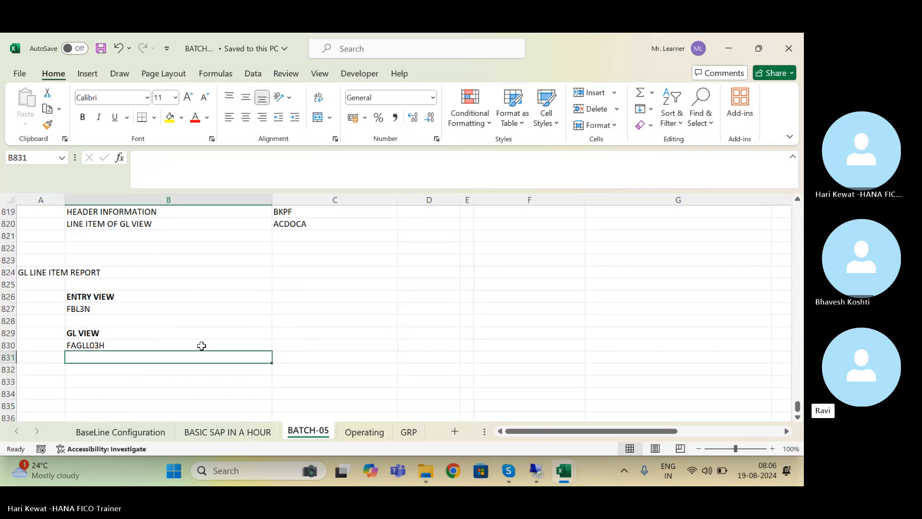
left_click(536, 470)
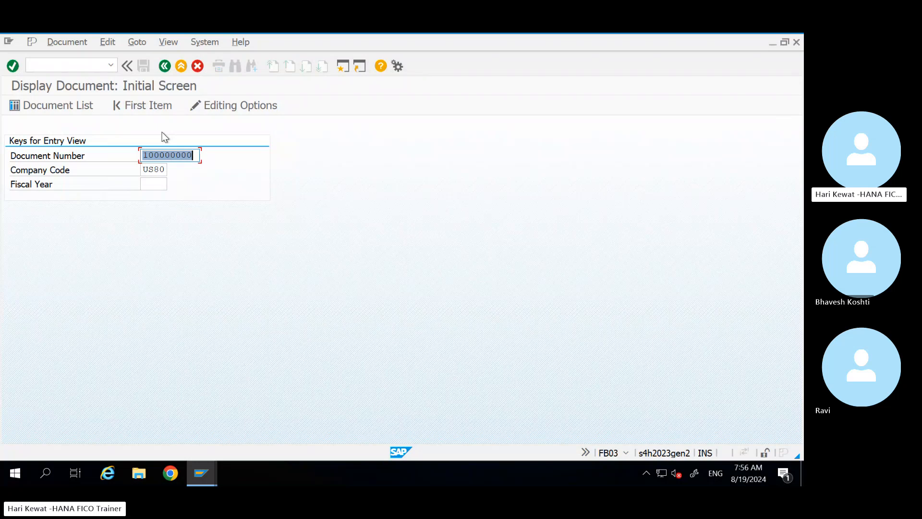
Step: Open document 100000000 in its General Ledger View at Global Level display currency
key("Return")
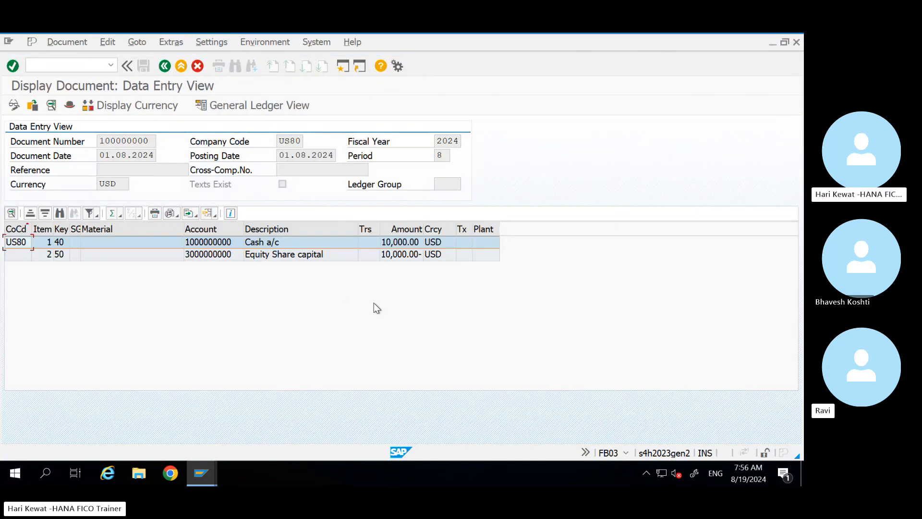
left_click(229, 109)
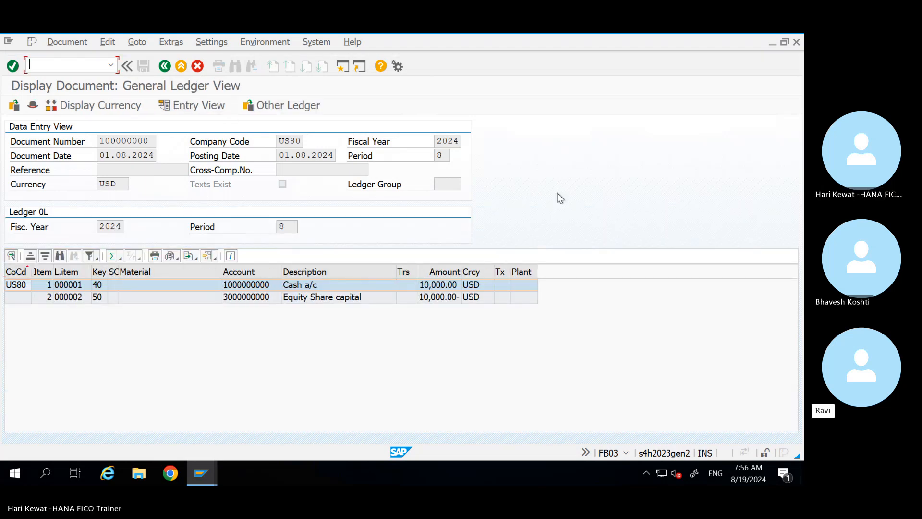
left_click(103, 109)
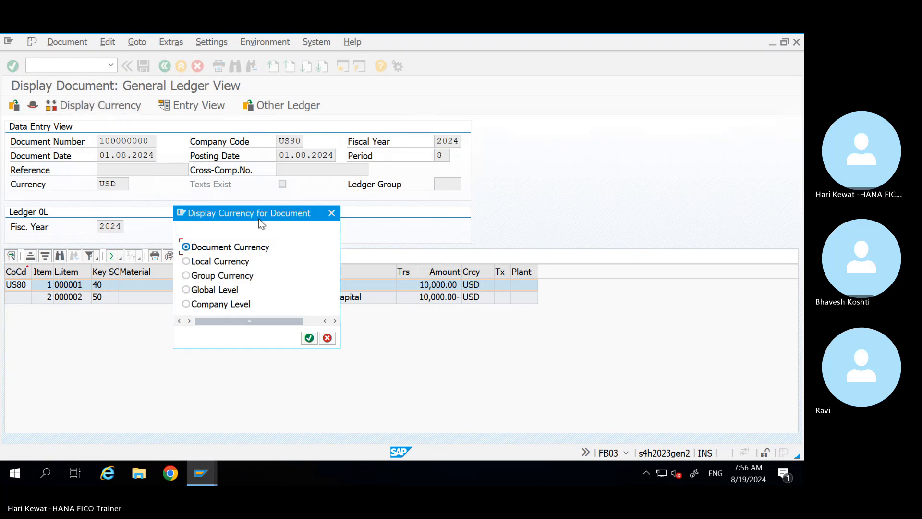
left_click_drag(258, 218, 560, 123)
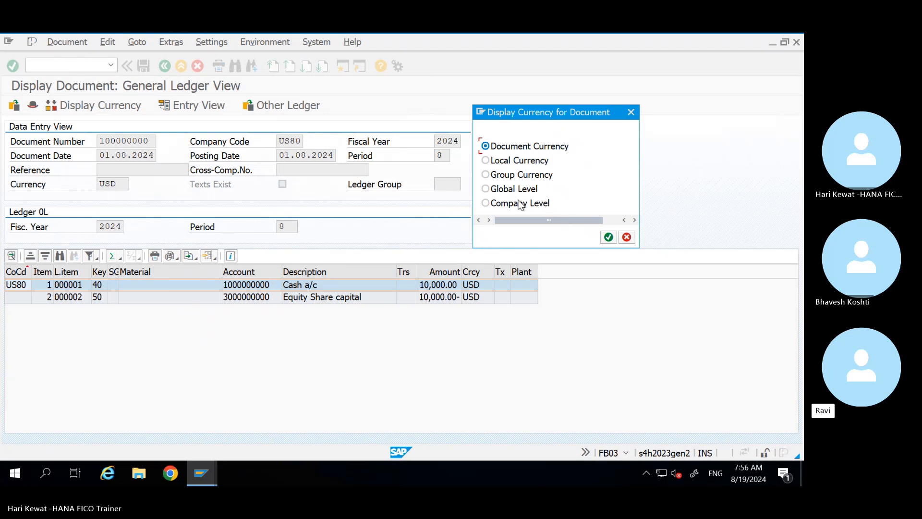
left_click(495, 192)
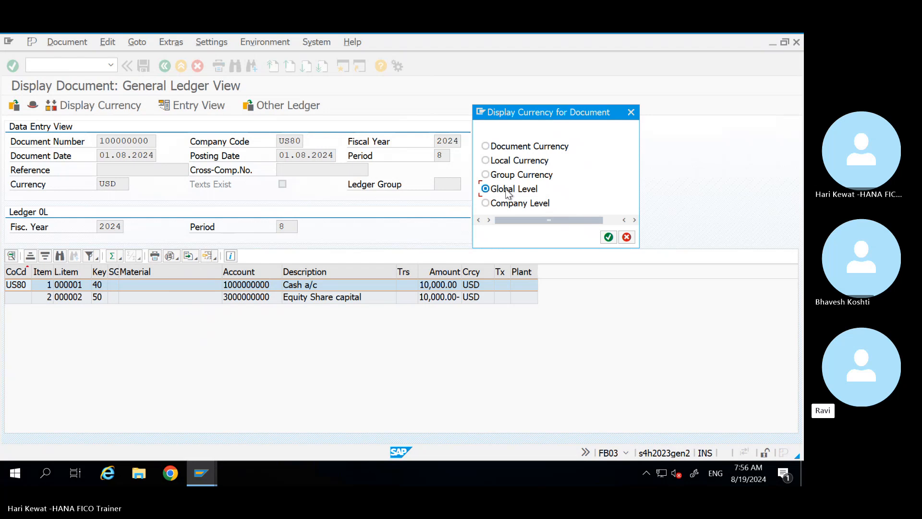
left_click(609, 237)
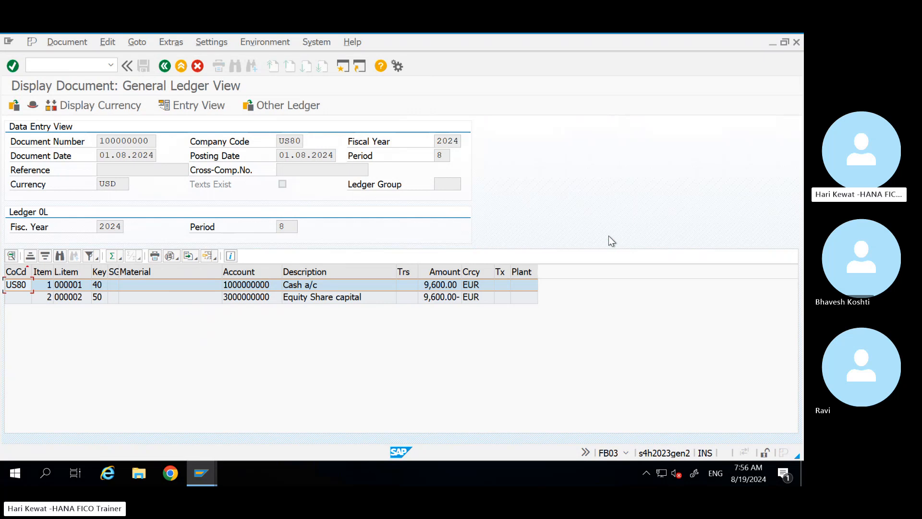
Step: Switch the line items to company-level currency so both lines read 13,100.00 TRY
left_click(470, 297)
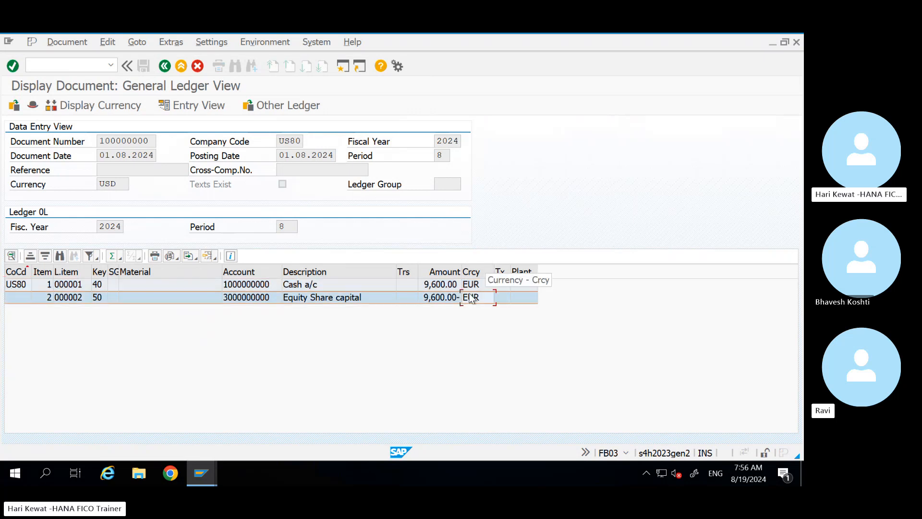
left_click(472, 287)
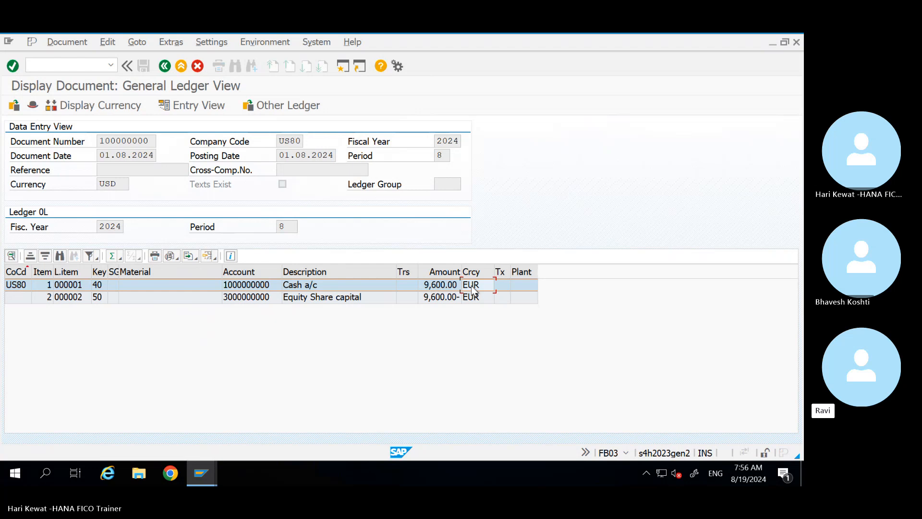
left_click(104, 106)
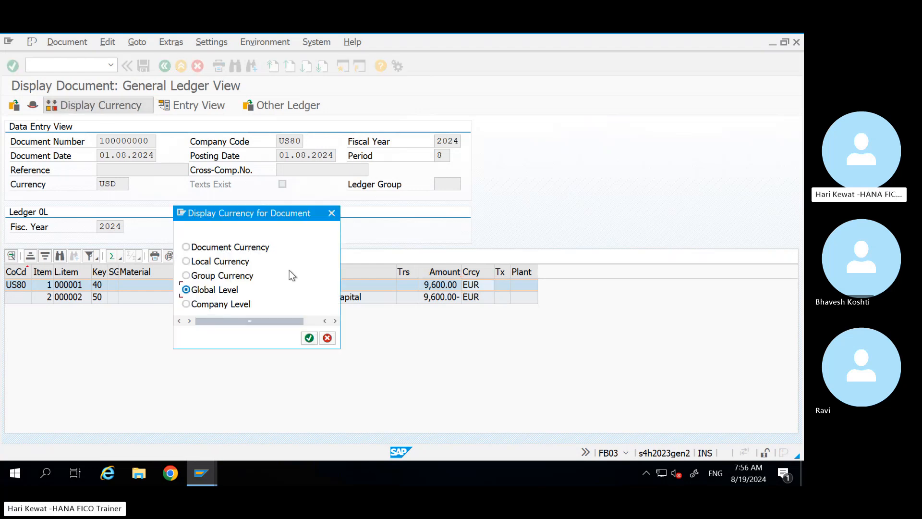
left_click(185, 307)
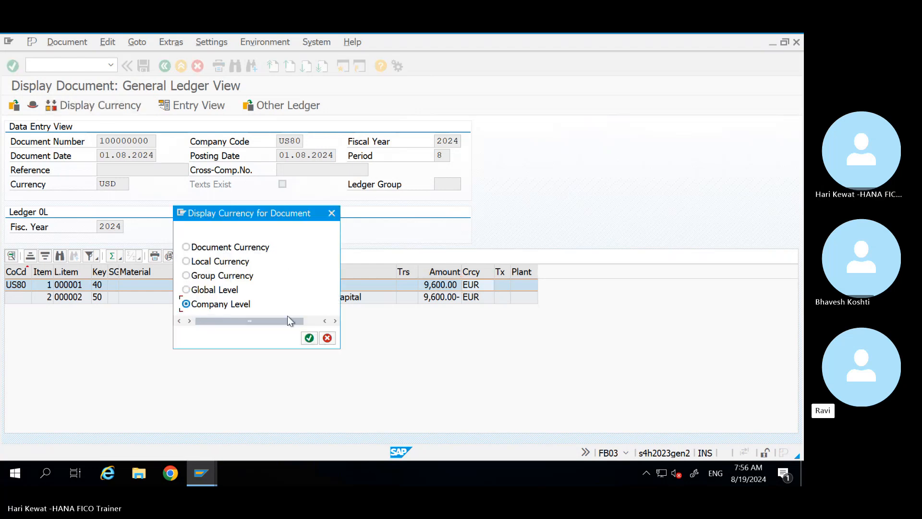
left_click(309, 338)
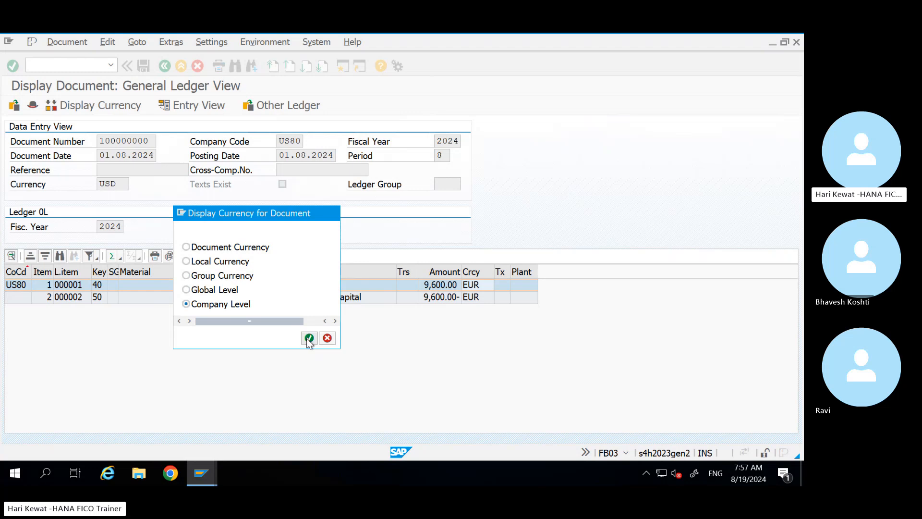
left_click(479, 296)
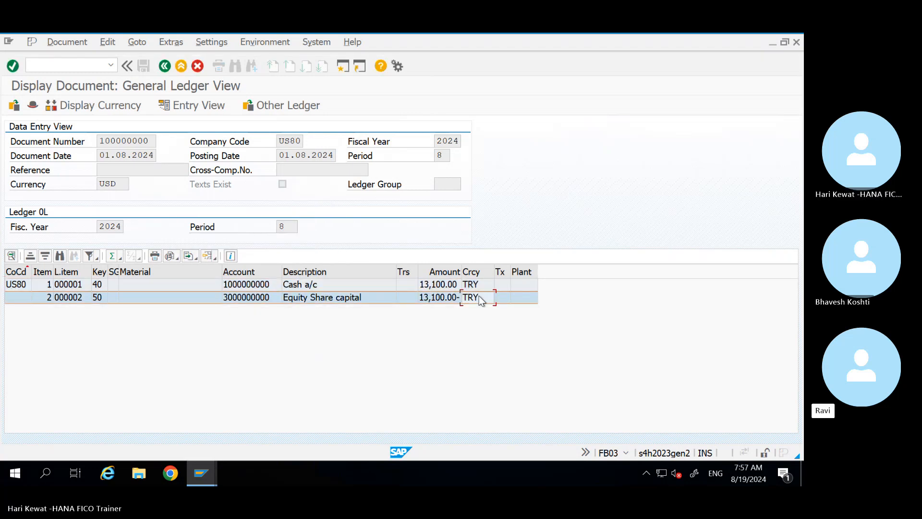
left_click(500, 188)
Step: Open the posting periods table for variant USPV and select the + and S rows
left_click(200, 463)
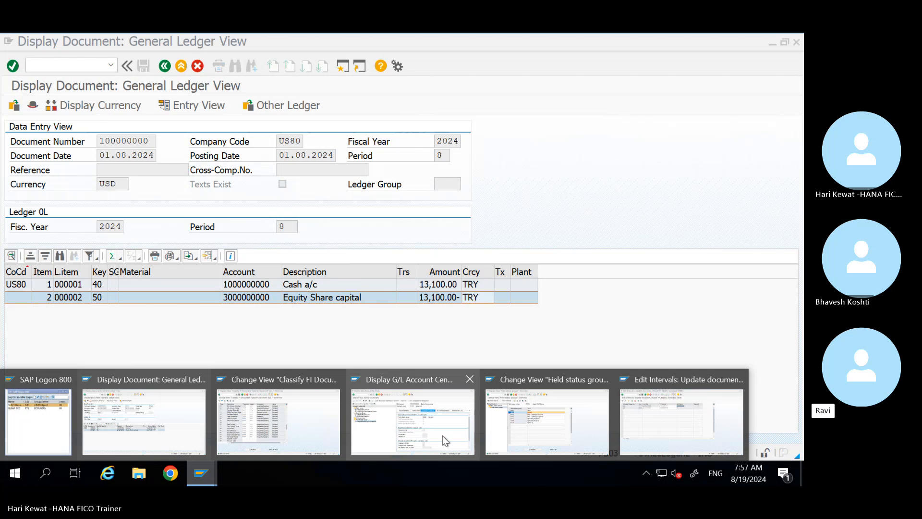
left_click(375, 419)
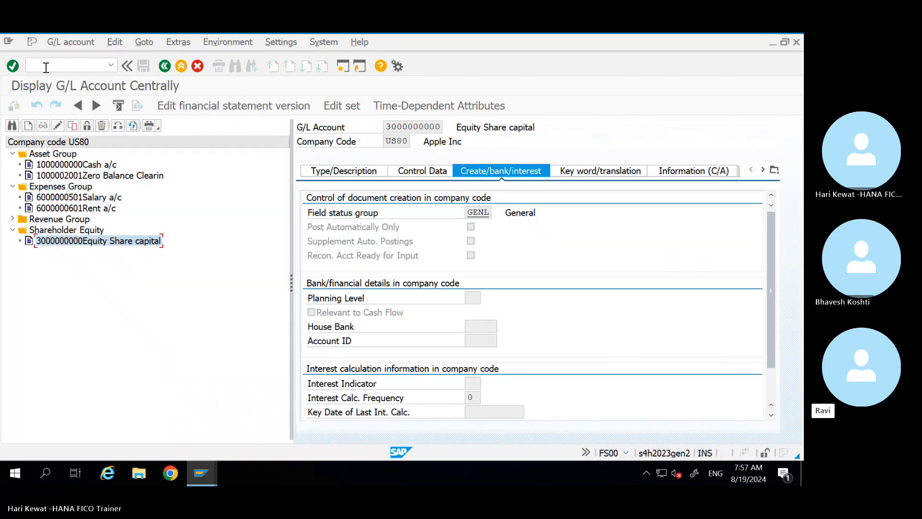
left_click(46, 67)
type("/N")
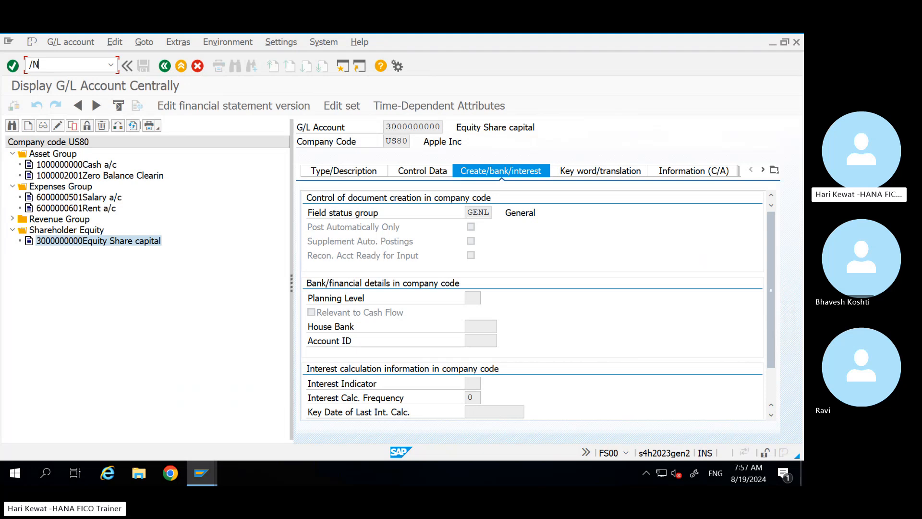
type("OBC4")
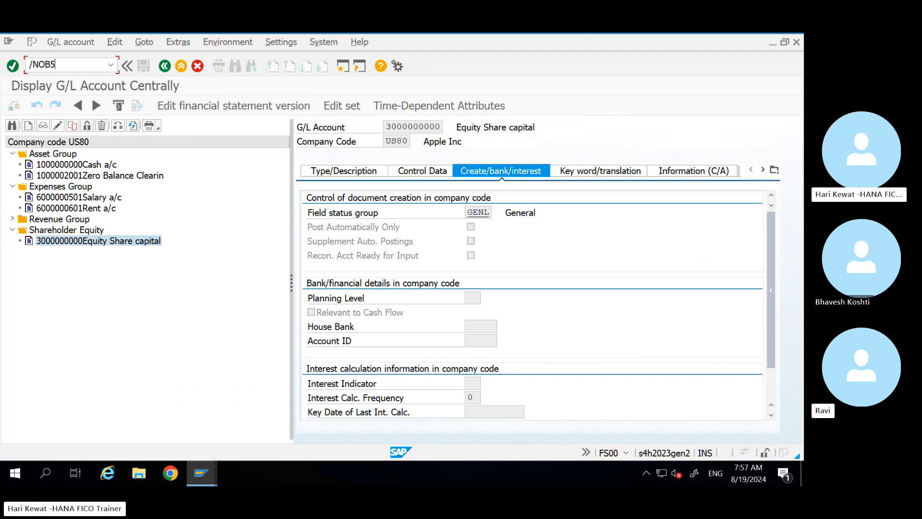
key("Return")
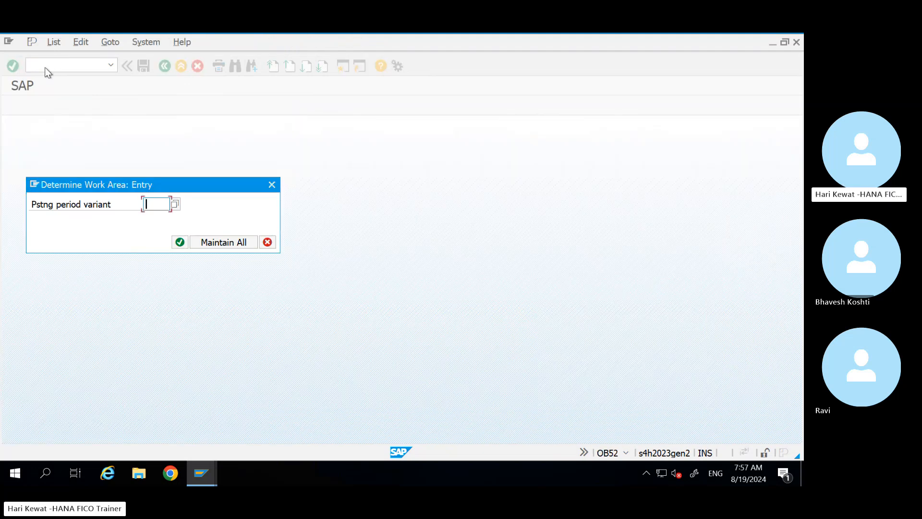
key("Down")
key("Down")
key("Down")
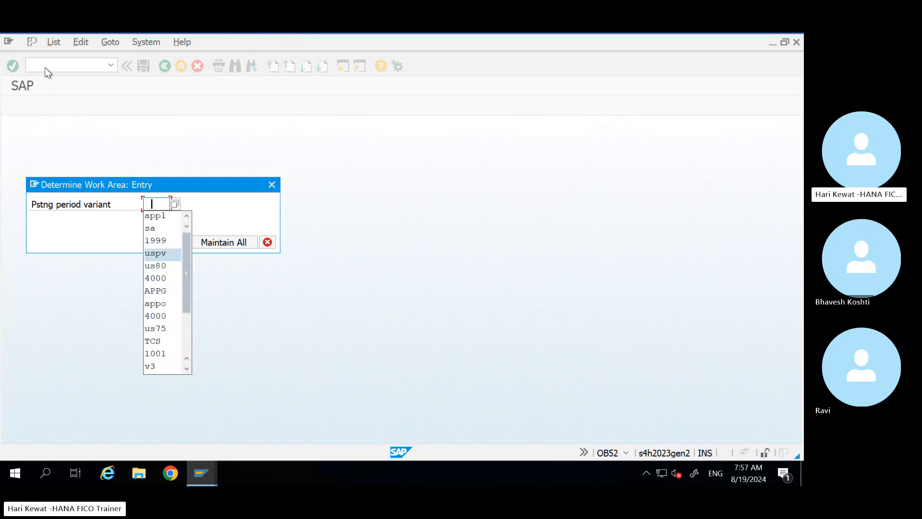
key("Return")
key("Return")
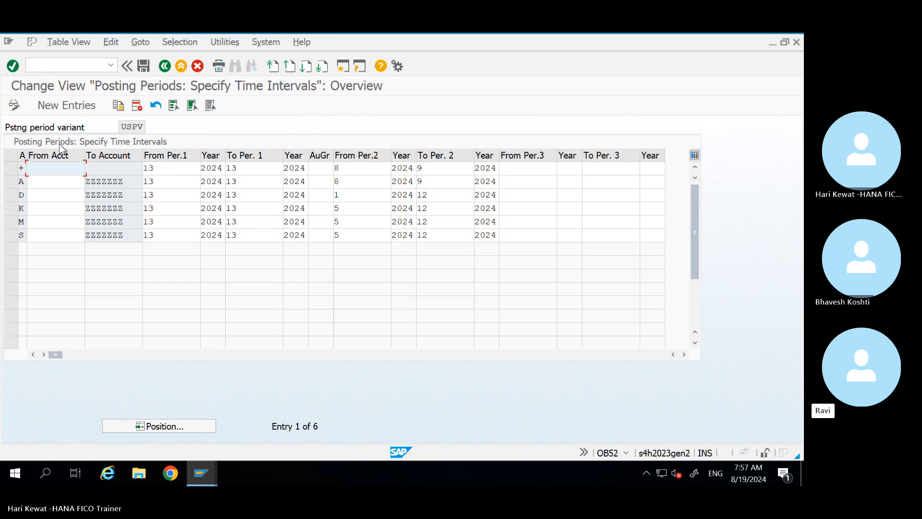
left_click(13, 167)
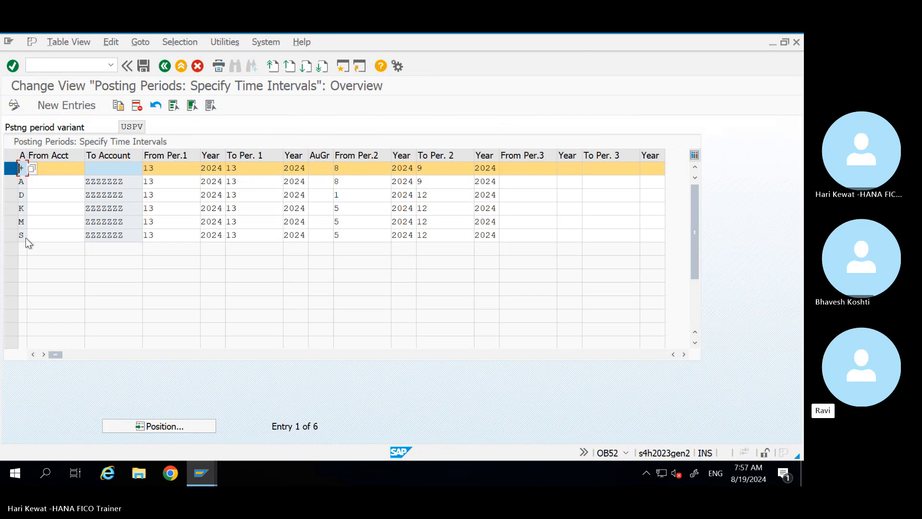
left_click(9, 235)
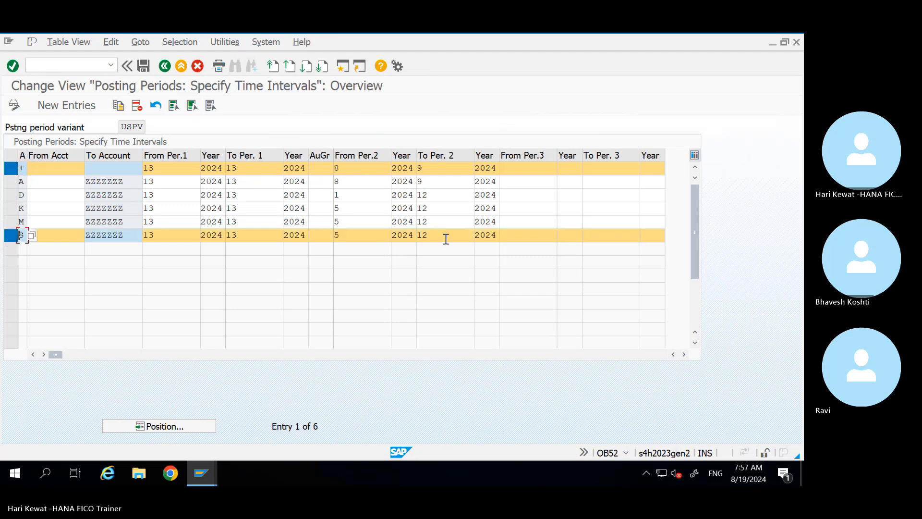
Step: Leave the document display and go back to the SAP Easy Access menu
left_click(200, 474)
left_click(175, 429)
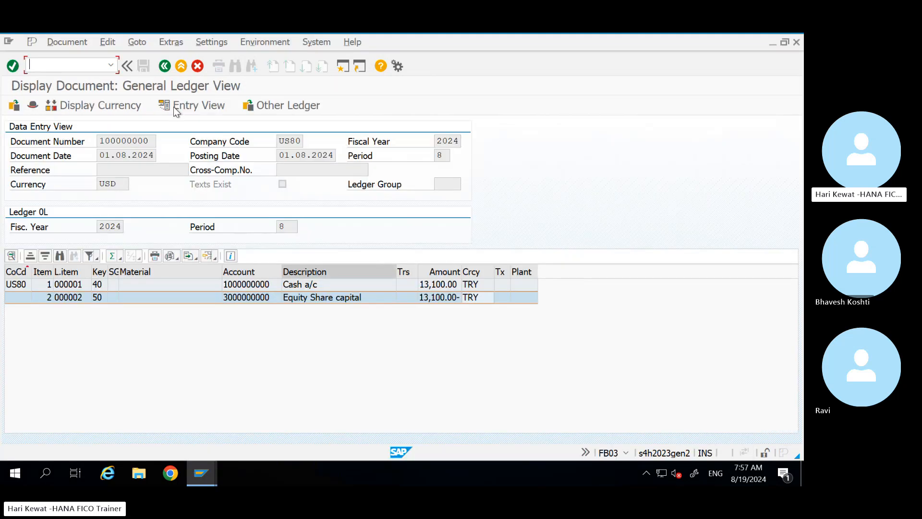
left_click(165, 67)
left_click(165, 66)
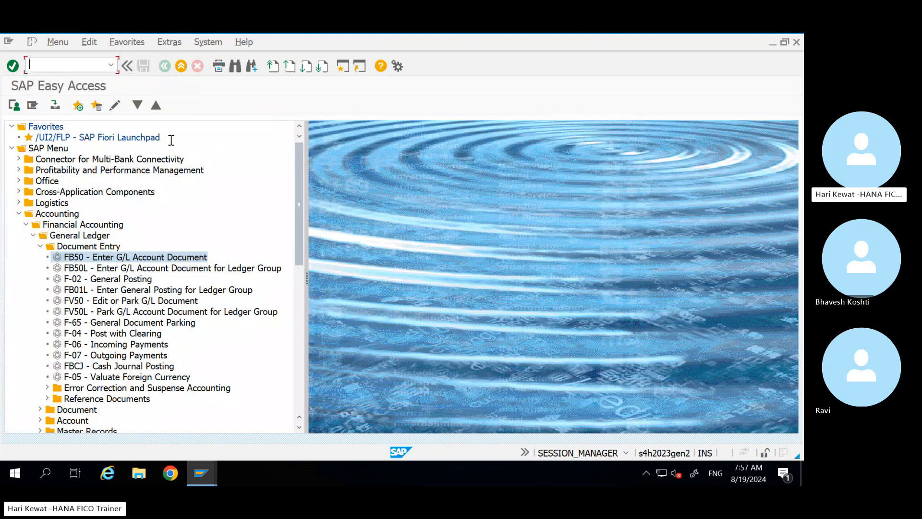
Step: Start a G/L account document with document and posting date 01.08.2024, period 8
double_click(113, 258)
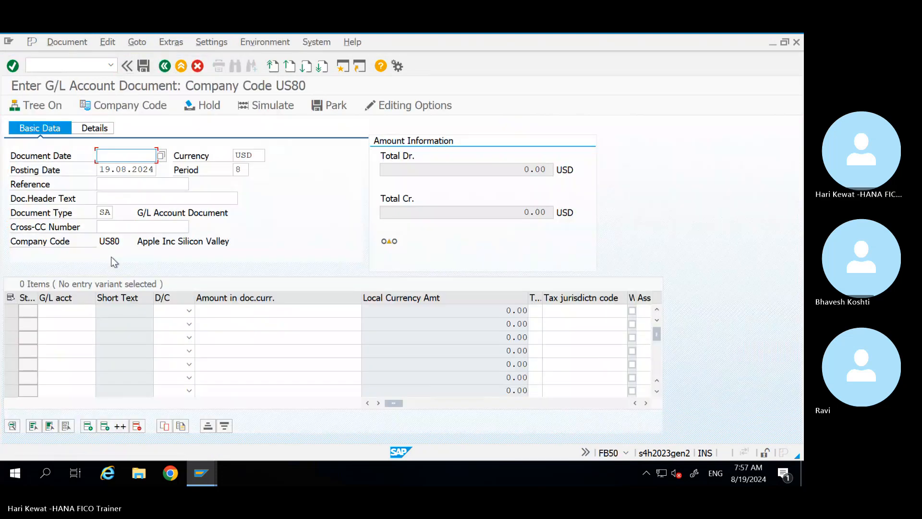
key("space")
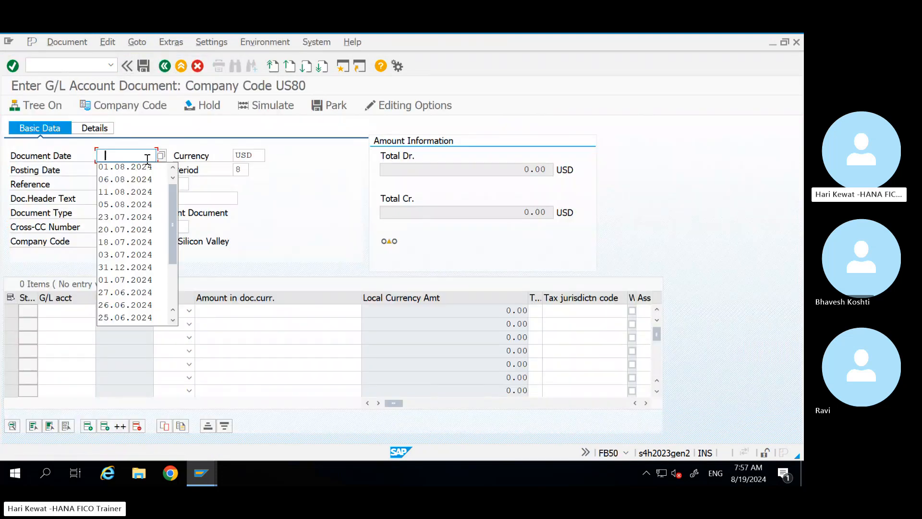
key("Down")
key("Return")
key("Tab")
key("Tab")
key("space")
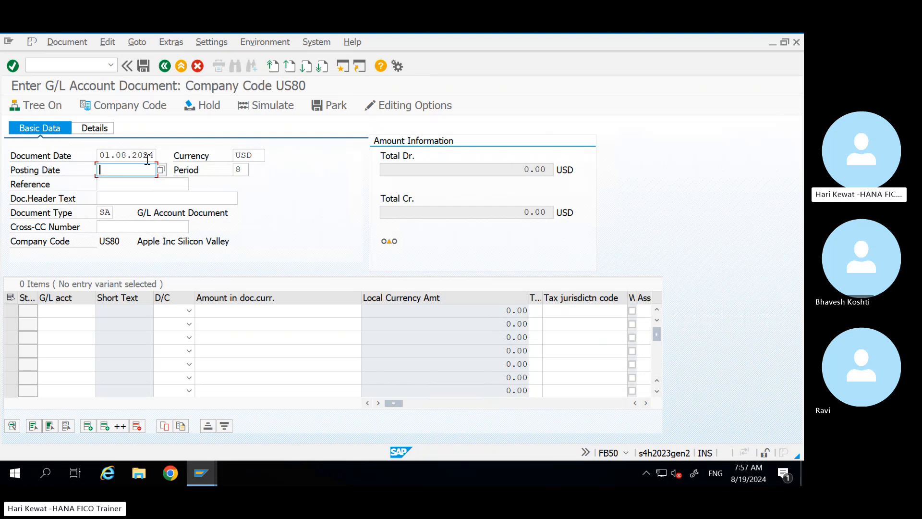
key("Down")
key("Return")
key("Tab")
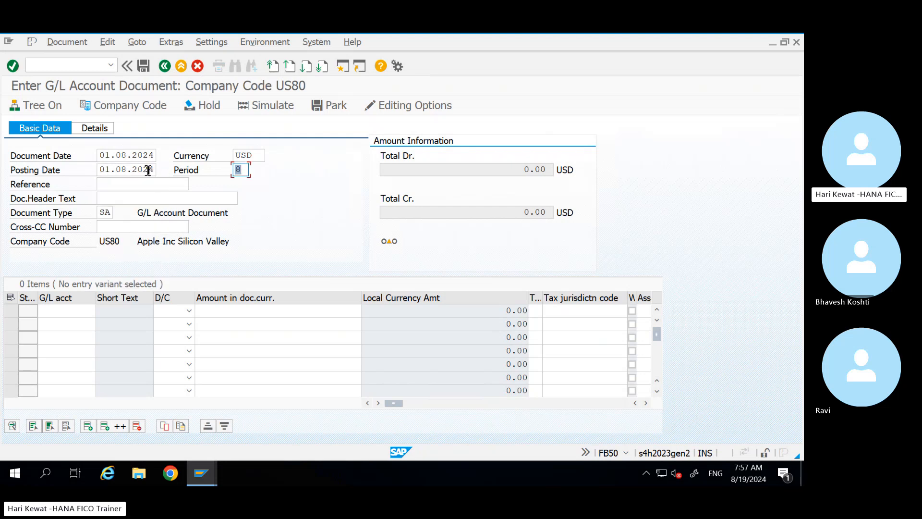
left_click_drag(149, 171, 98, 172)
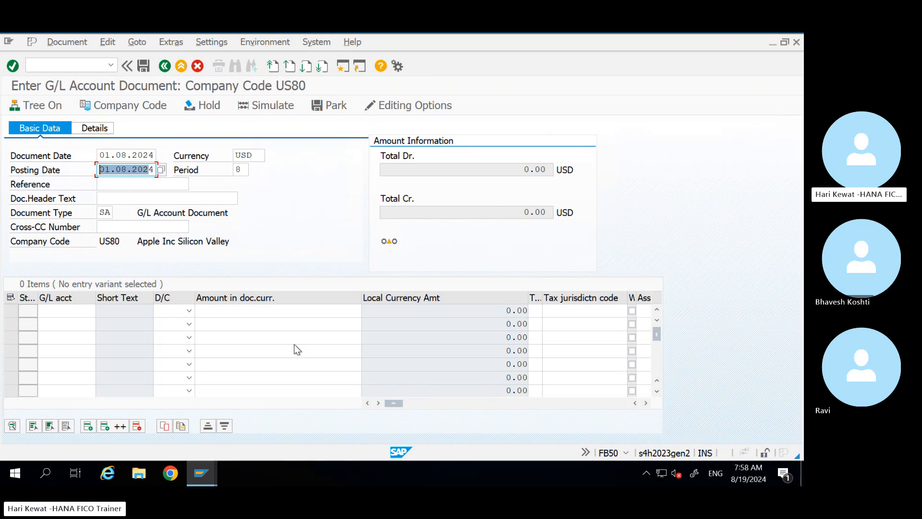
key("Return")
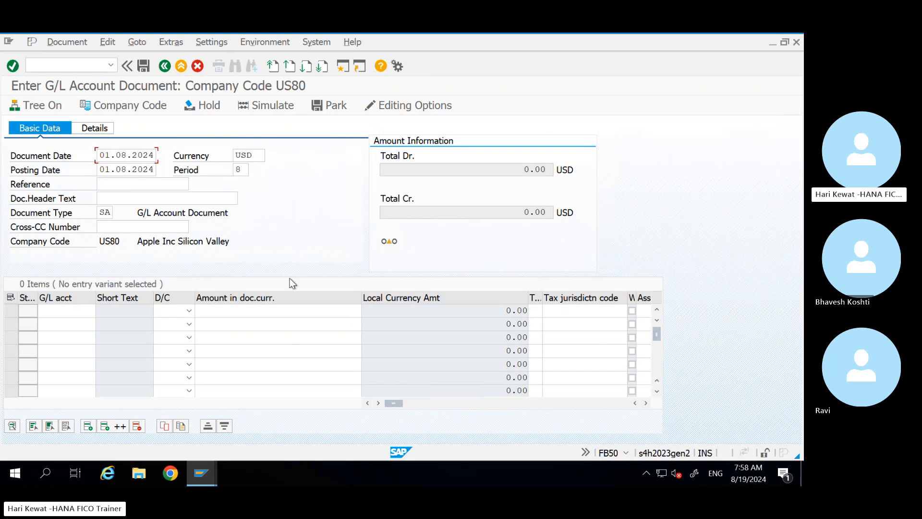
left_click(205, 472)
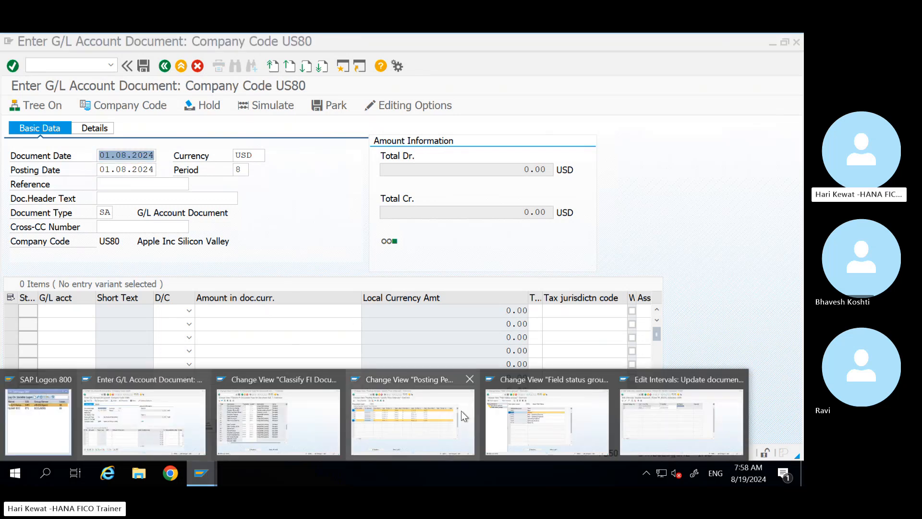
left_click(423, 422)
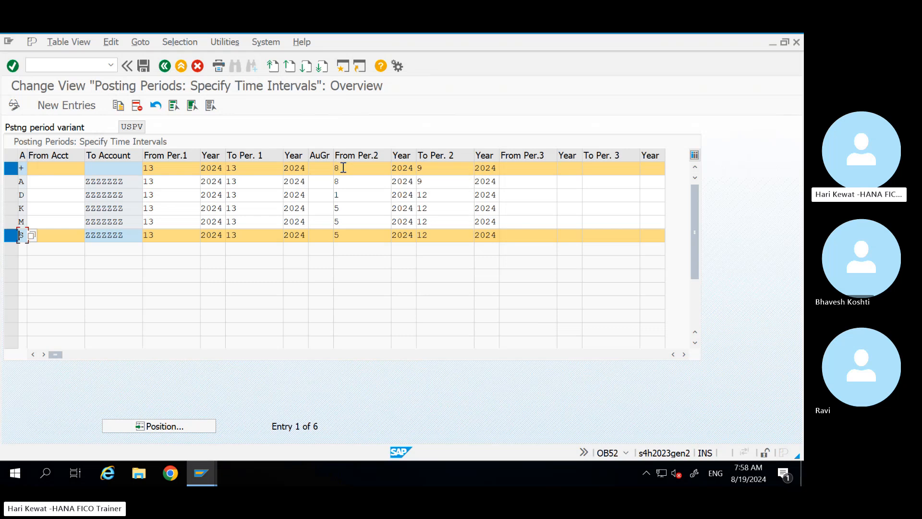
key("alt+Tab")
left_click(57, 310)
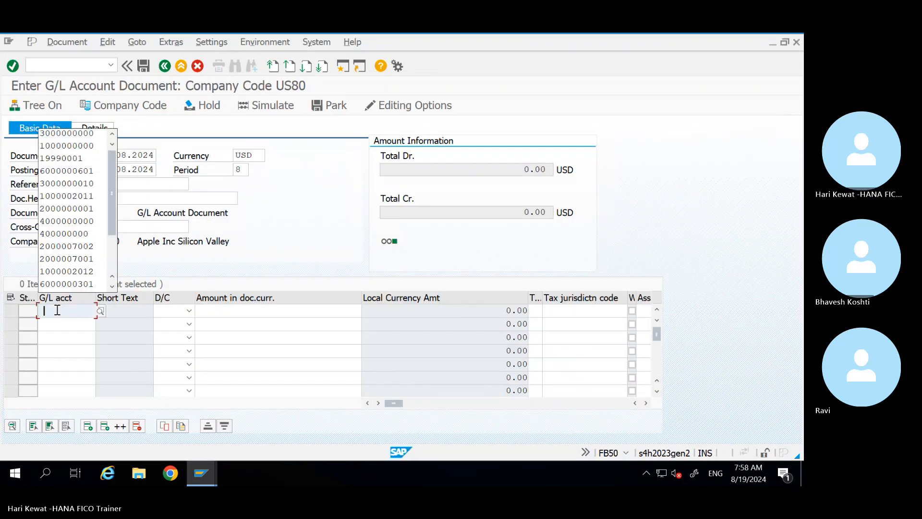
key("Down")
key("Down")
key("Tab")
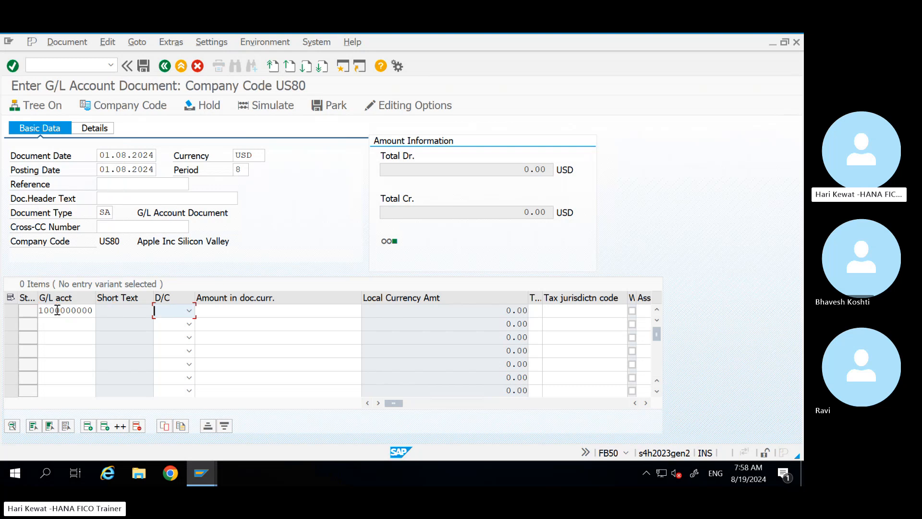
key("s")
key("Tab")
type("1000")
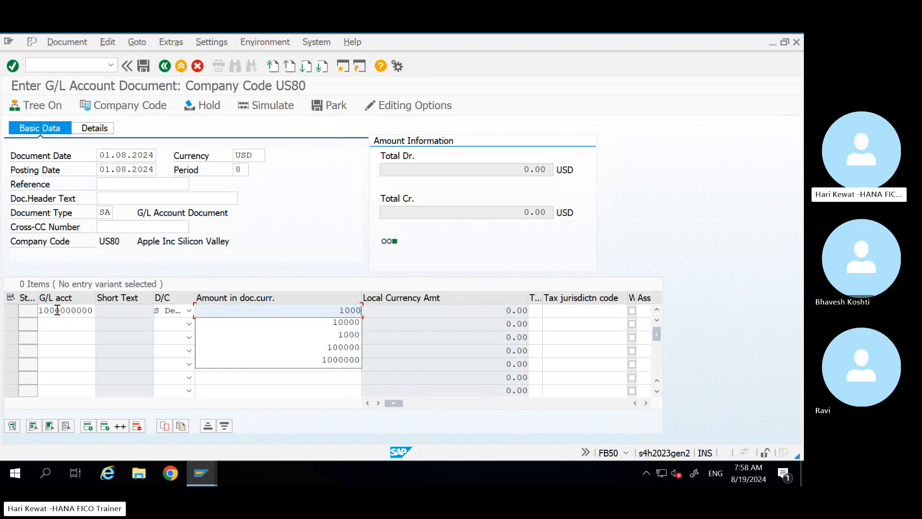
type("0")
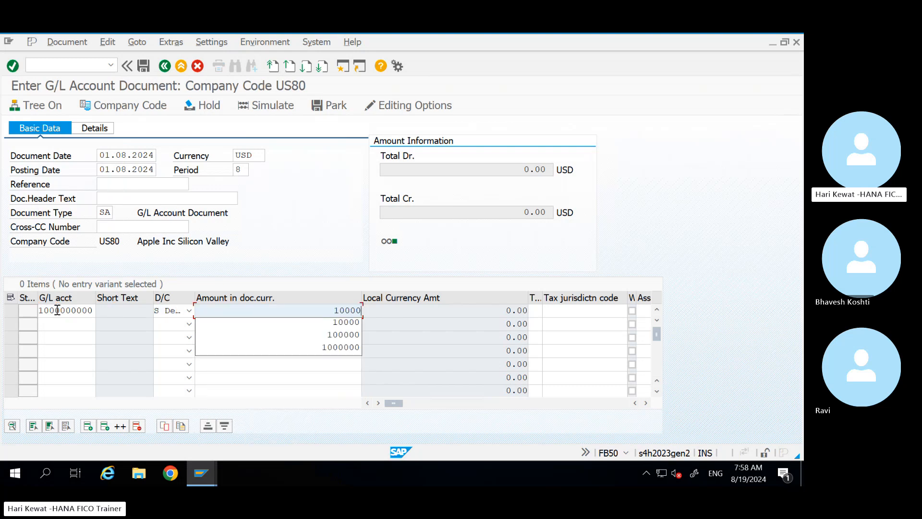
key("Return")
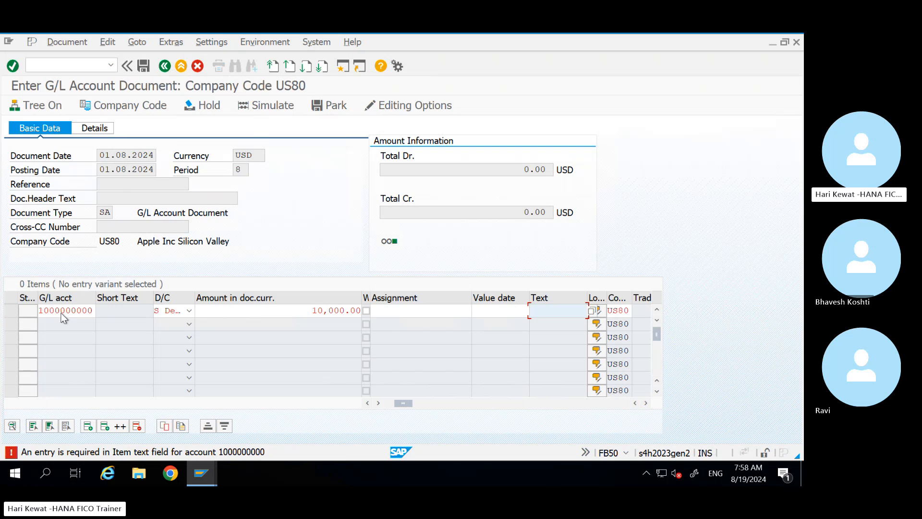
key("alt+Tab")
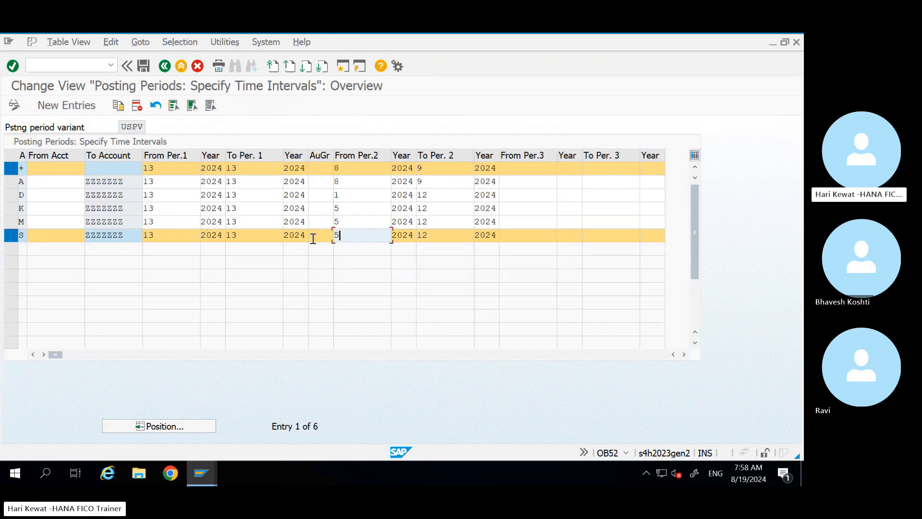
Step: Set the S row's From Per.2 and To Per.2 to 1, then save under the customizing request
key("alt+Tab")
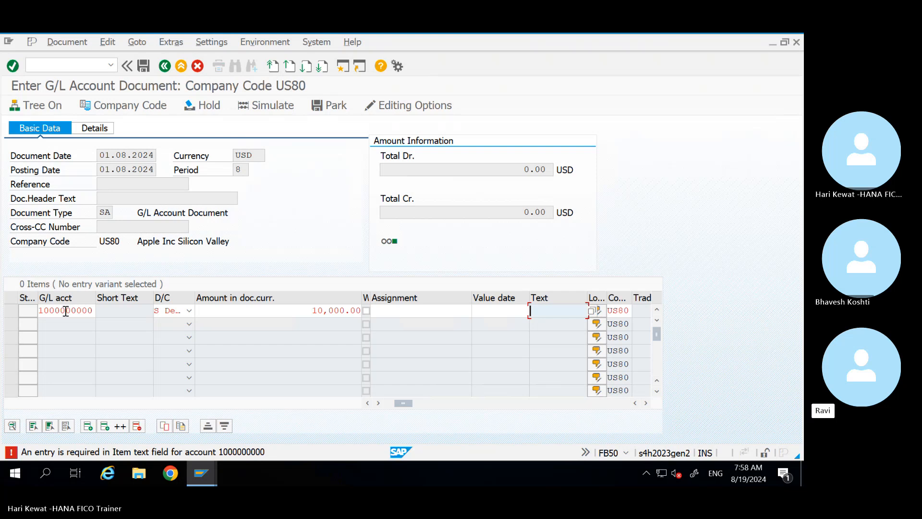
key("alt+Tab")
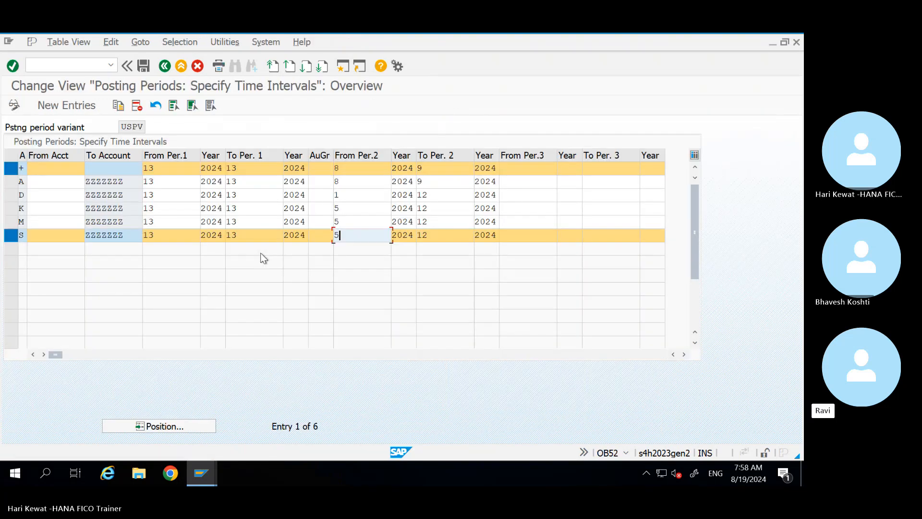
key("BackSpace")
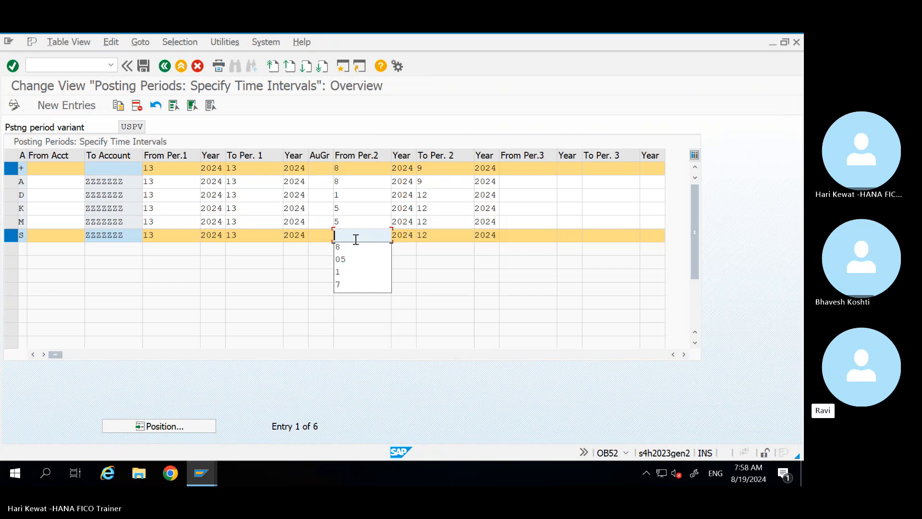
type("1")
key("Tab")
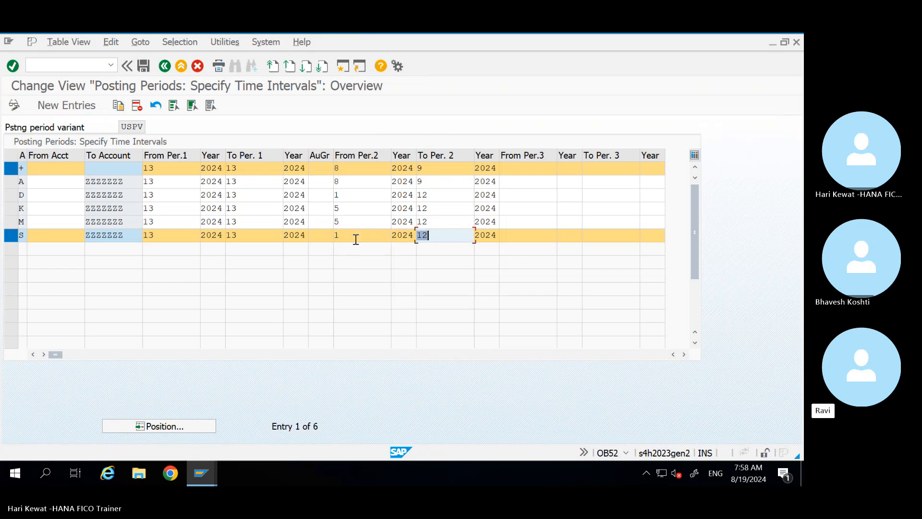
type("1")
key("ctrl+s")
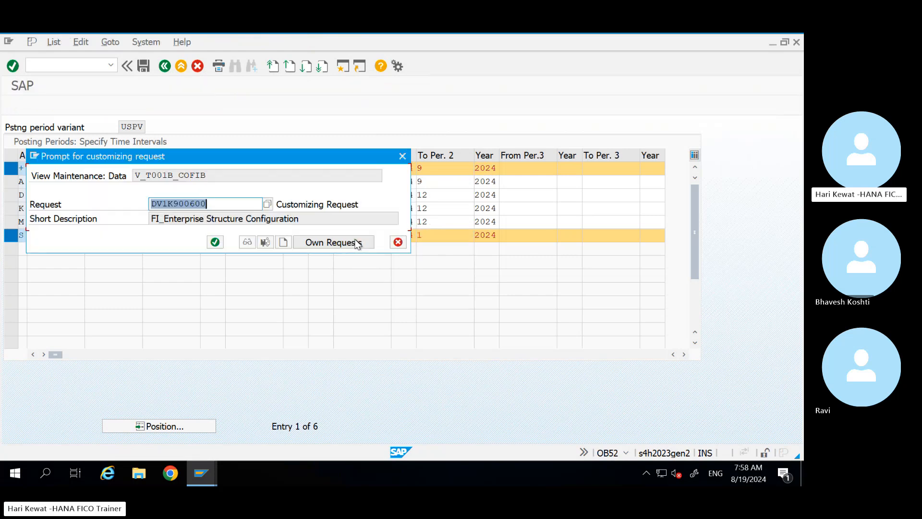
key("Return")
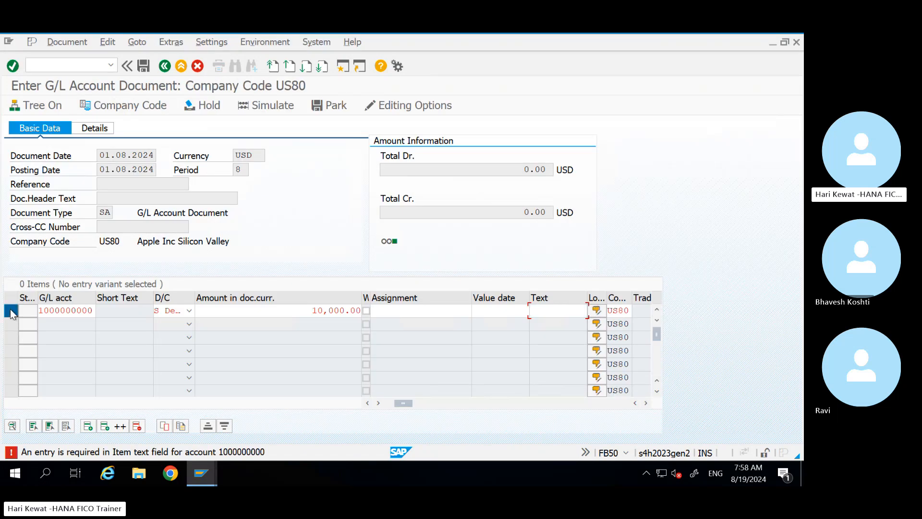
left_click(11, 311)
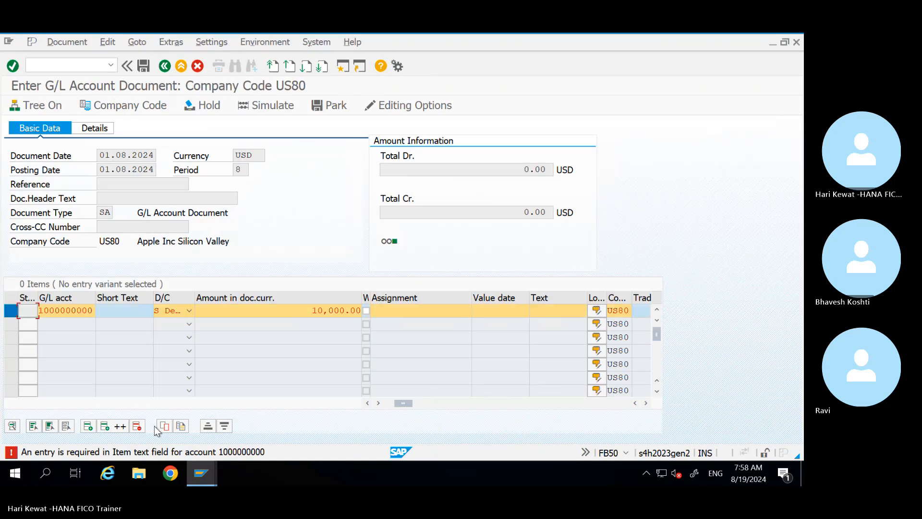
left_click(137, 427)
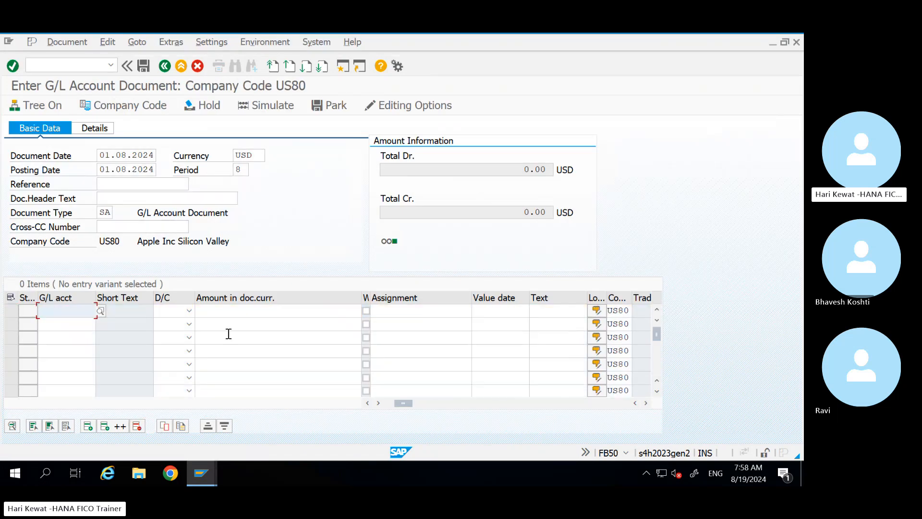
key("space")
key("Down")
key("Tab")
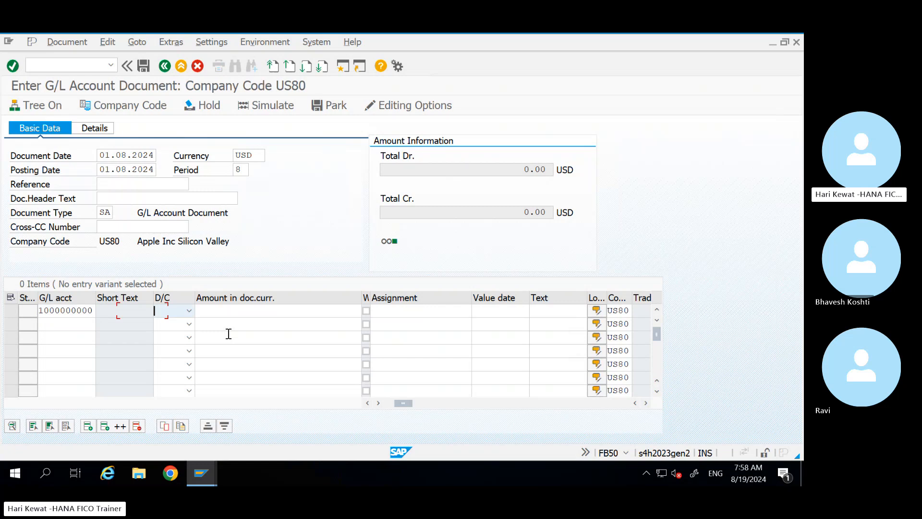
type("S De...")
key("Tab")
type("1000")
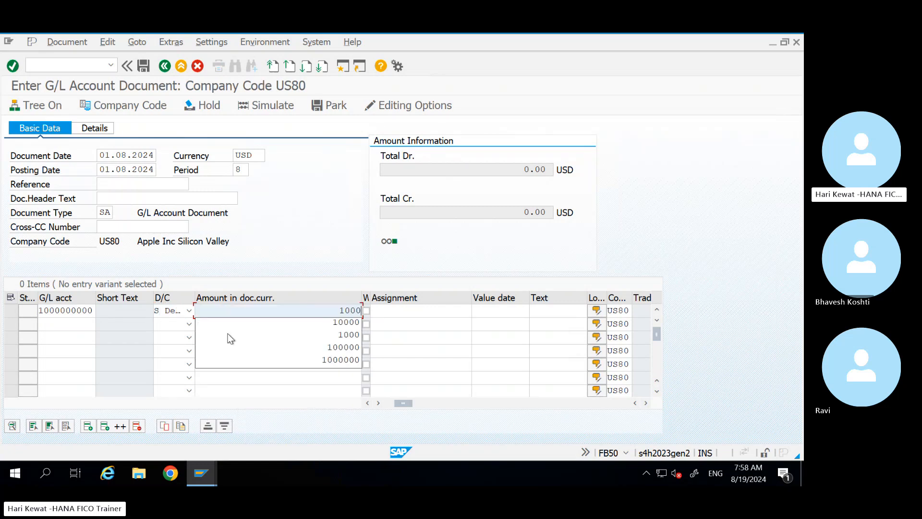
key("Tab")
key("Tab")
key("Tab")
key("Tab")
key("Tab")
key("Tab")
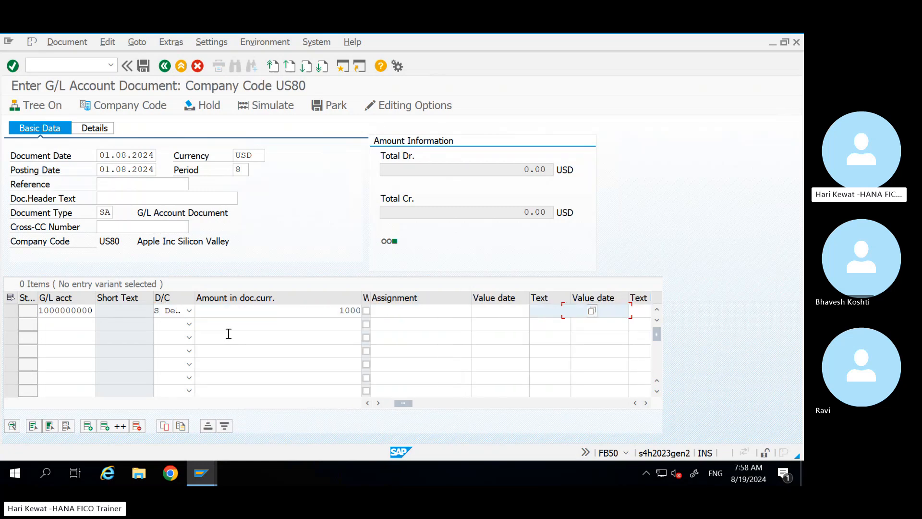
key("shift+Tab")
key("Down")
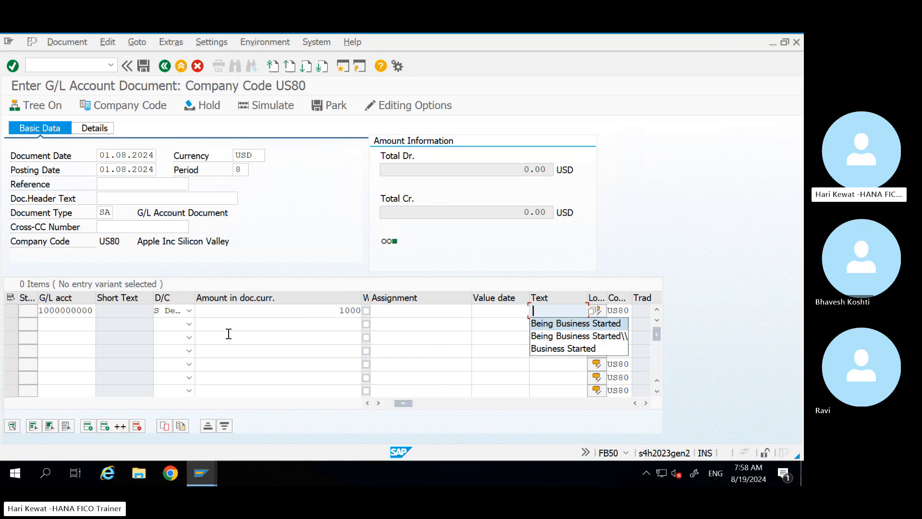
key("Return")
key("Return")
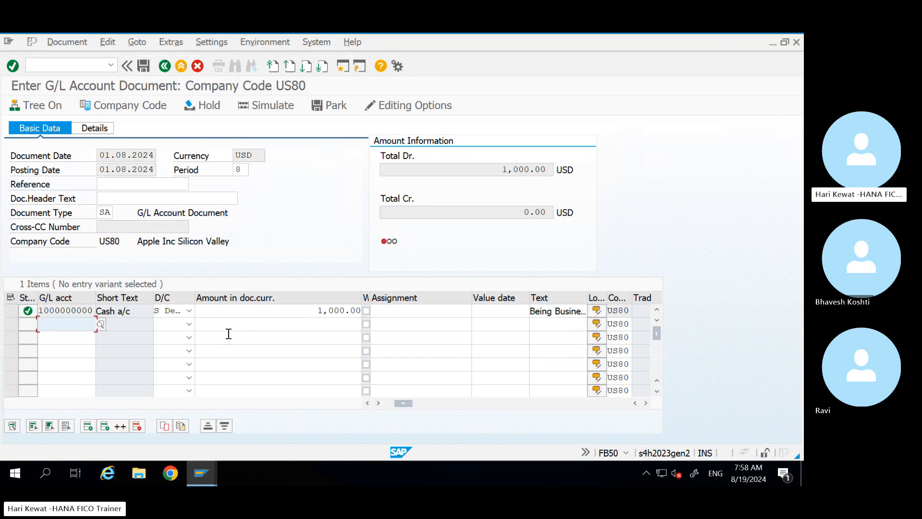
left_click(62, 64)
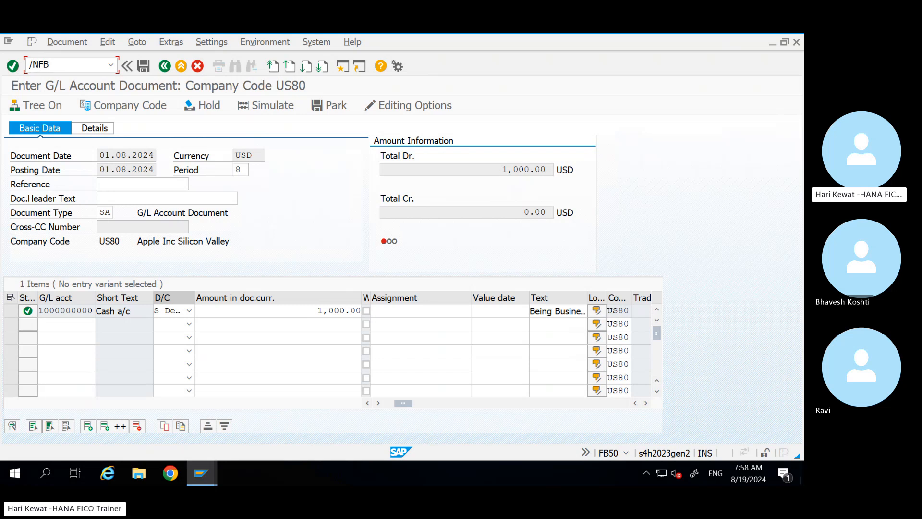
Step: Restart G/L document entry with document and posting date 01.08.2024 in period 8
key("Return")
left_click(143, 157)
key("Return")
key("Tab")
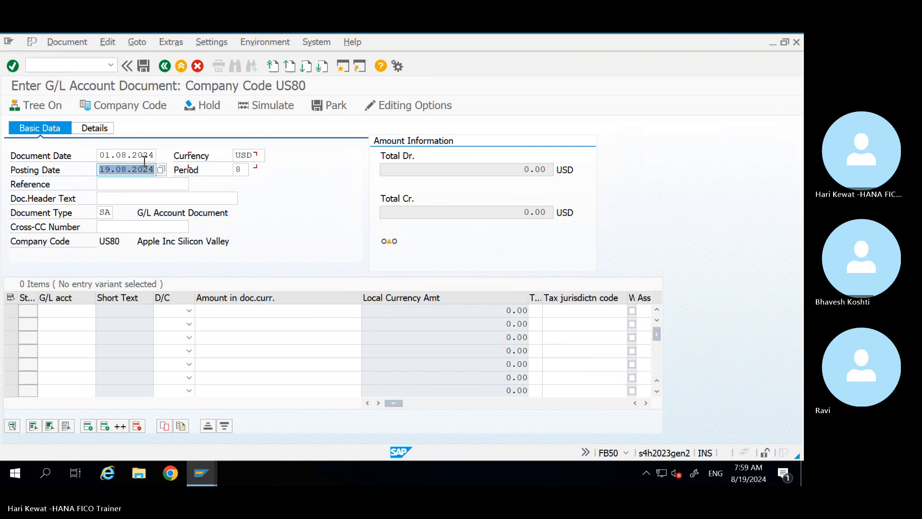
key("BackSpace")
key("Return")
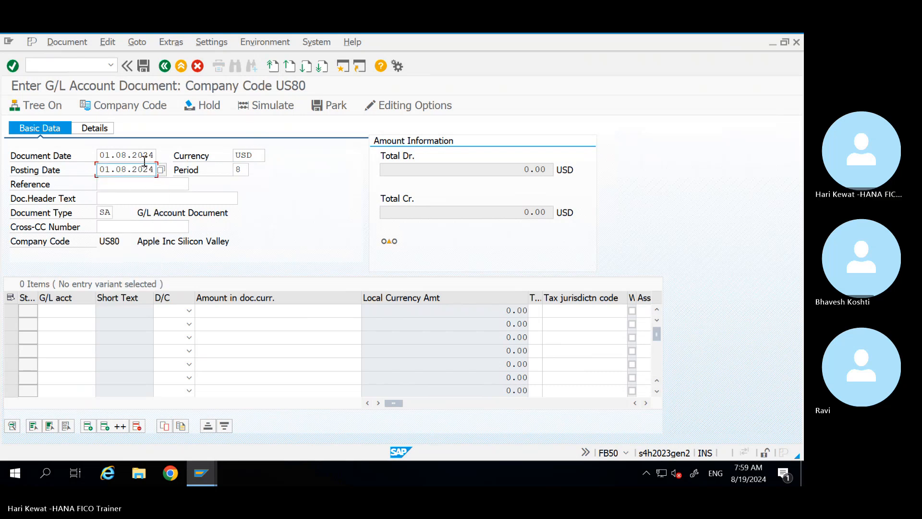
key("Tab")
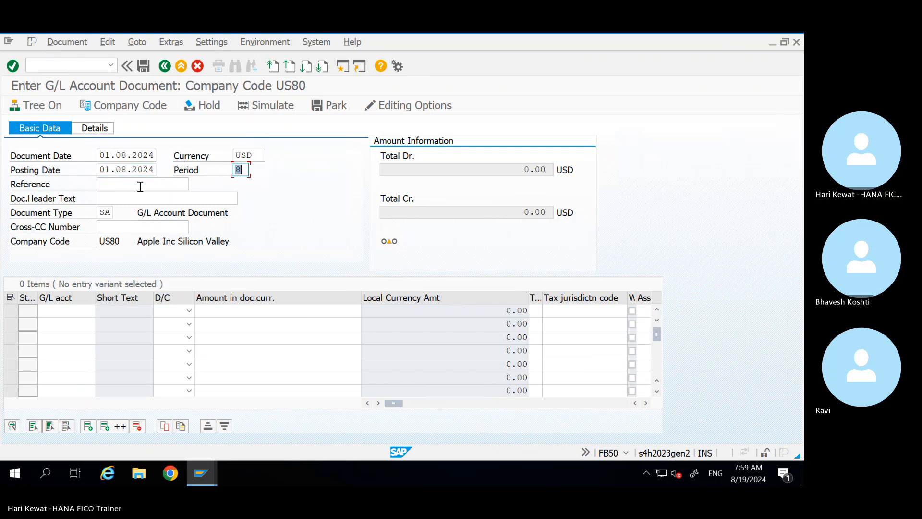
left_click(74, 313)
type("1000000000")
key("Down")
key("Tab")
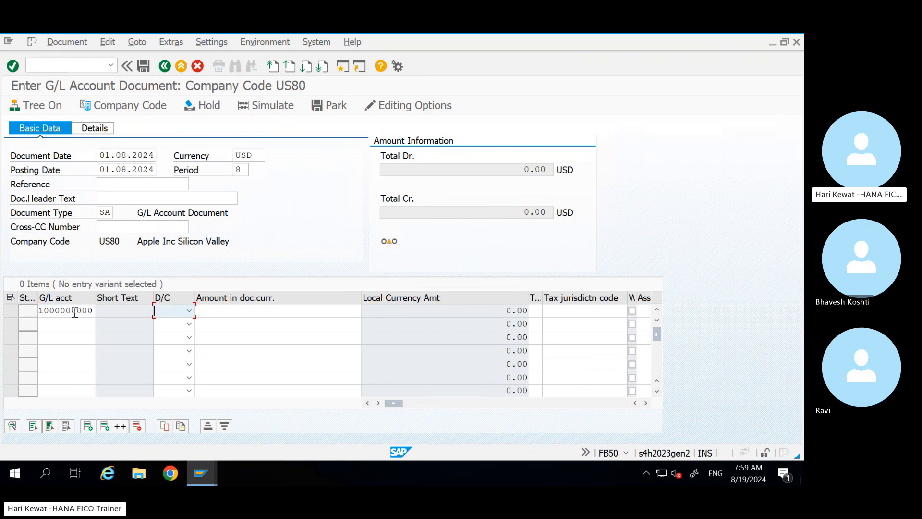
key("s")
key("Tab")
type("1000")
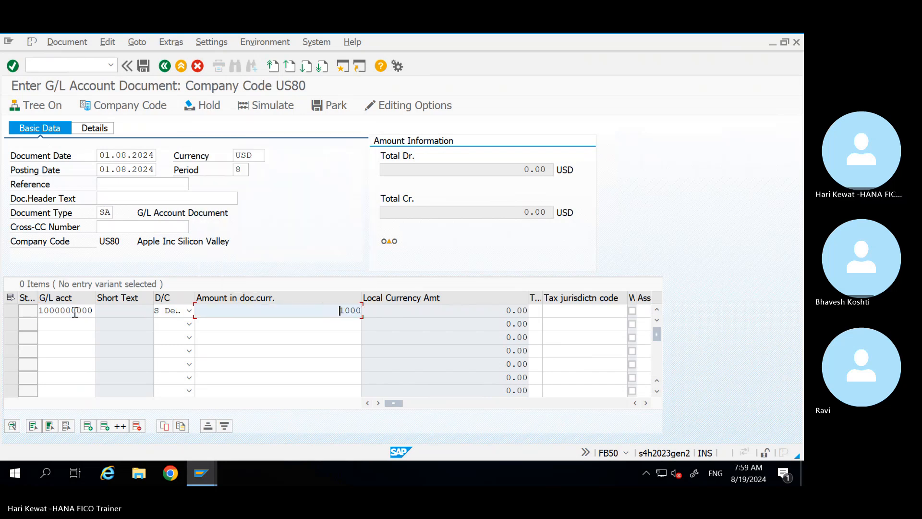
key("Tab")
key("Tab")
key("Tab")
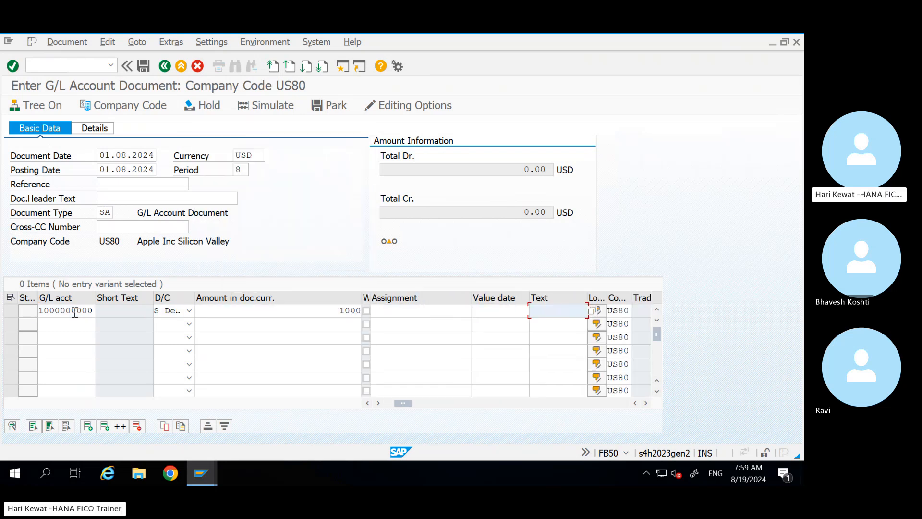
key("Down")
key("Return")
key("Return")
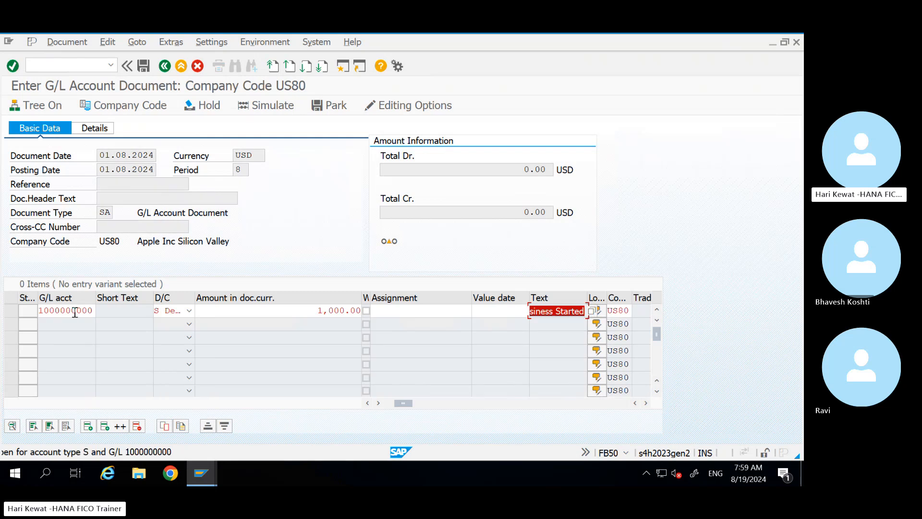
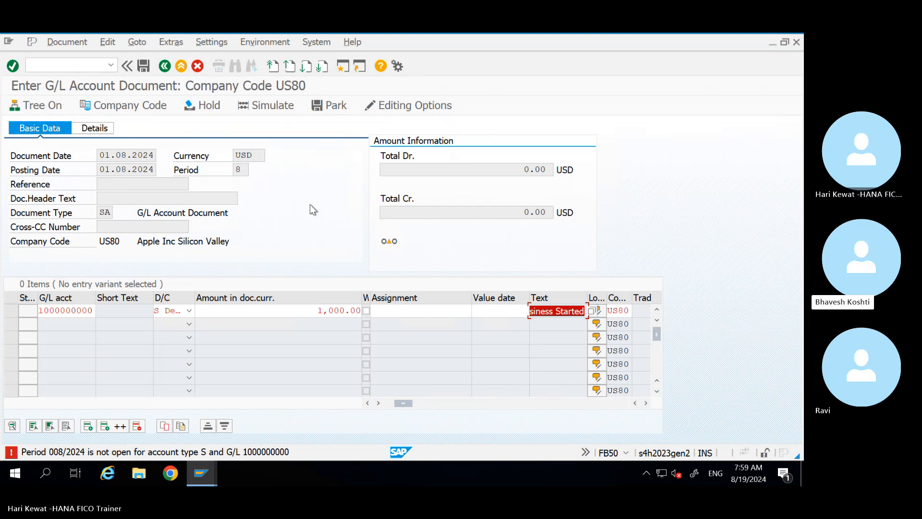
Step: Leave the unposted US80 G/L document and switch to the Excel training notes workbook
left_click(199, 475)
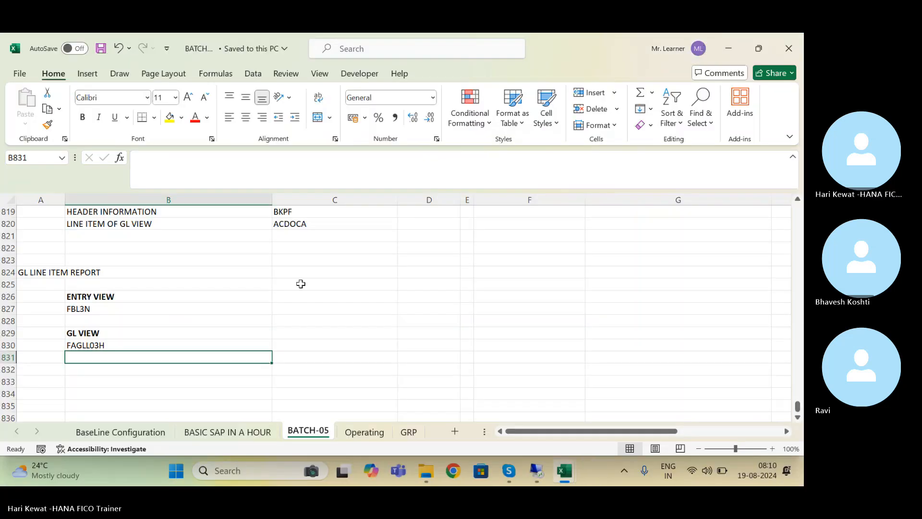
left_click(120, 318)
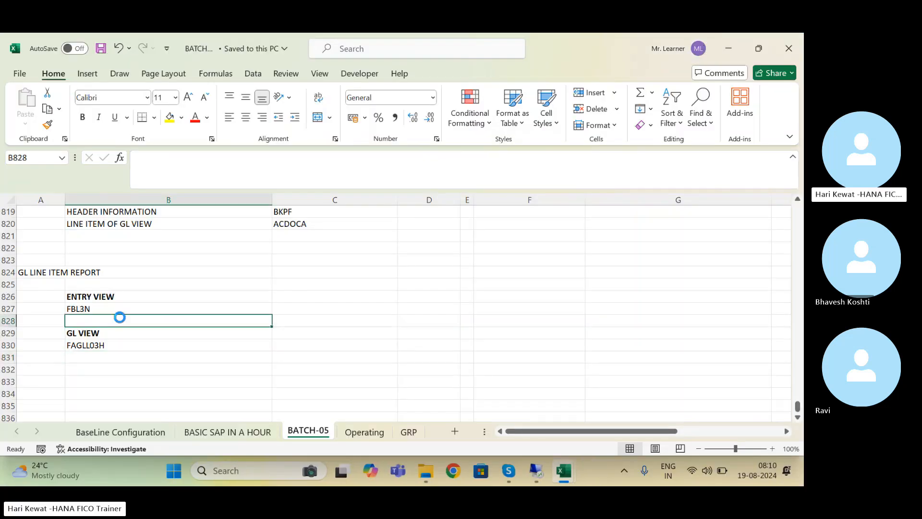
Step: Review the BATCH-05 notes on the journal entry, REPORTING and tables transactions
key("Up")
key("Up")
key("Up")
key("Up")
key("Up")
key("Up")
key("Up")
key("Up")
key("Up")
key("Up")
key("Up")
key("Up")
key("Up")
key("Up")
key("Up")
key("Up")
key("Up")
key("Up")
key("Up")
key("Up")
key("Up")
key("Up")
key("Up")
key("Up")
key("Up")
key("Up")
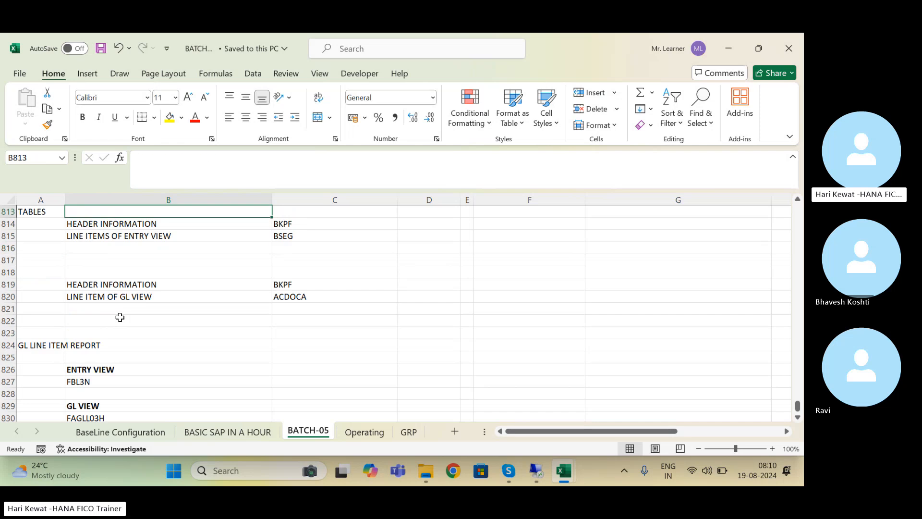
key("Up")
key("Up")
key("Up")
key("Up")
key("Up")
key("Up")
key("Up")
key("Up")
key("Up")
key("Up")
key("Up")
key("Up")
key("Up")
key("Up")
key("Up")
key("Up")
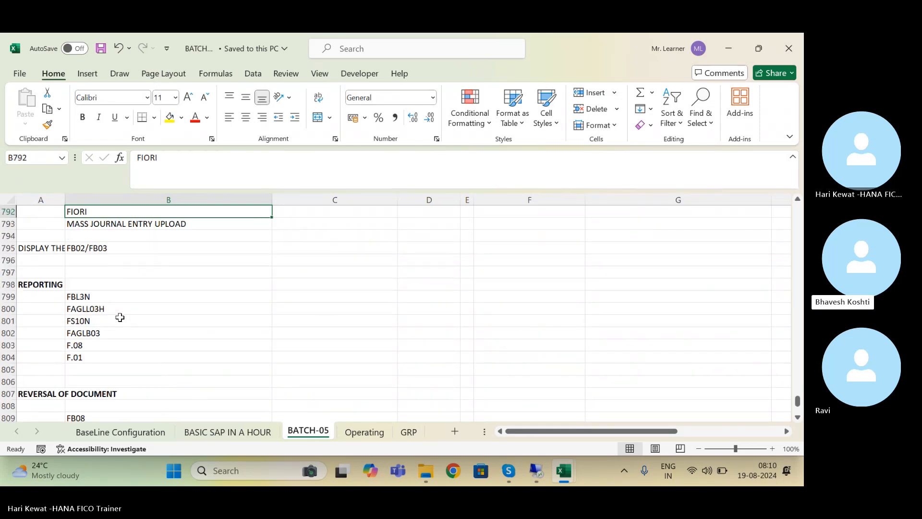
key("Down")
key("Down")
key("Down")
key("Down")
key("Down")
key("Down")
key("Down")
key("Down")
key("Down")
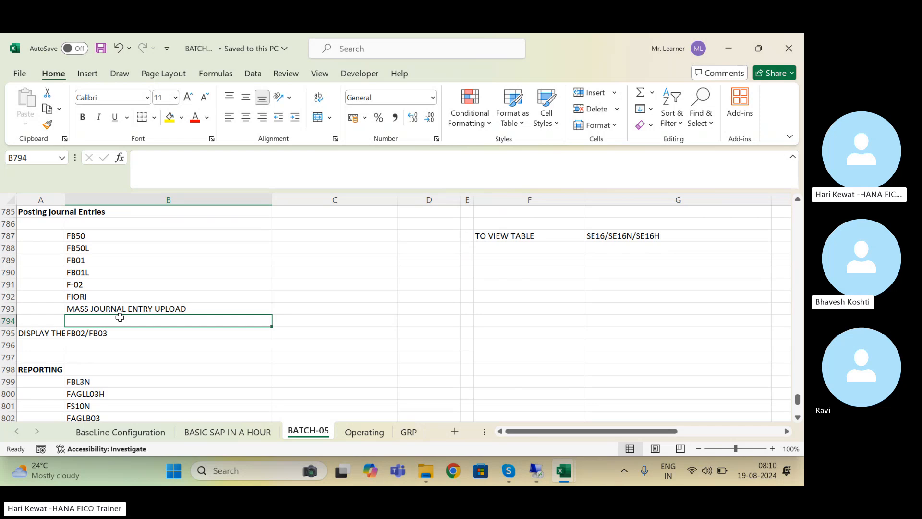
key("Down")
key("Down")
key("Down")
key("Down")
key("Down")
key("Down")
key("Down")
key("Down")
key("Down")
key("Down")
key("Down")
key("Down")
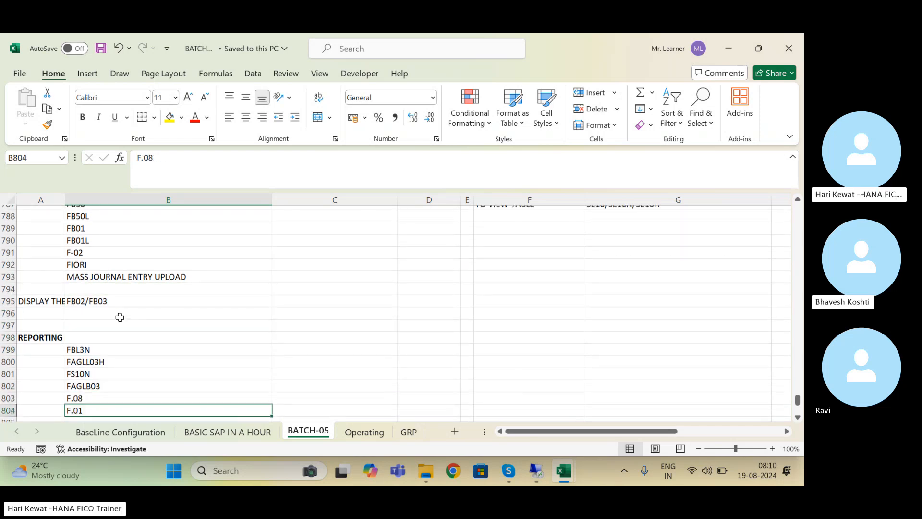
key("Up")
key("Up")
key("Up")
key("Up")
key("Up")
key("Up")
key("Up")
key("Up")
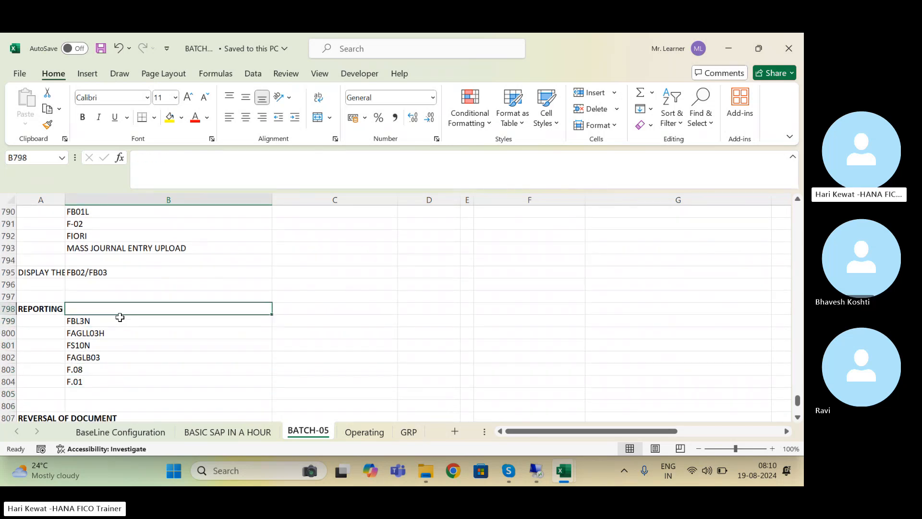
key("Down")
key("Down")
key("Down")
key("Down")
key("Down")
key("Down")
key("Down")
key("Down")
key("Down")
key("Down")
key("Down")
key("Down")
key("Down")
key("Down")
key("Down")
key("Down")
key("Down")
key("Down")
key("Down")
key("Down")
key("Down")
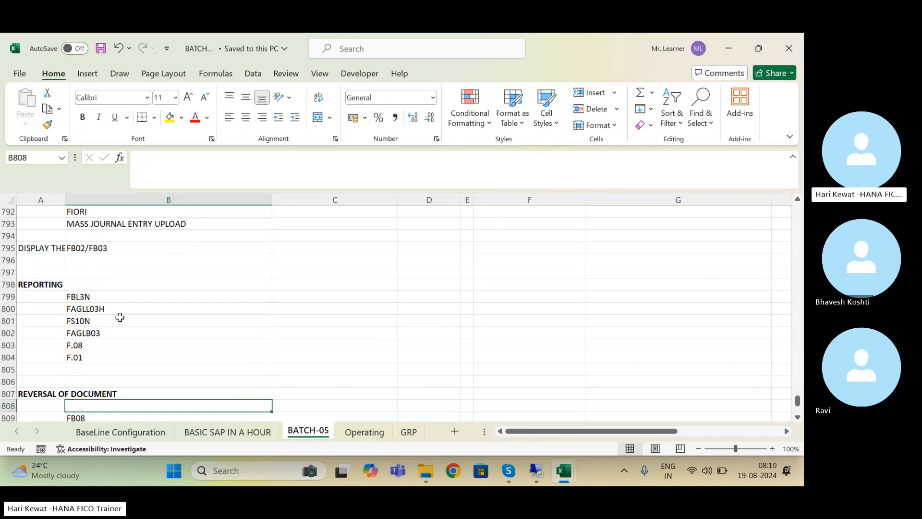
key("Up")
key("Up")
key("Up")
key("Up")
key("Up")
key("Up")
key("Down")
key("Down")
key("Down")
key("Down")
key("Down")
key("Down")
key("Down")
key("Down")
key("Down")
key("Down")
key("Down")
key("Down")
key("Down")
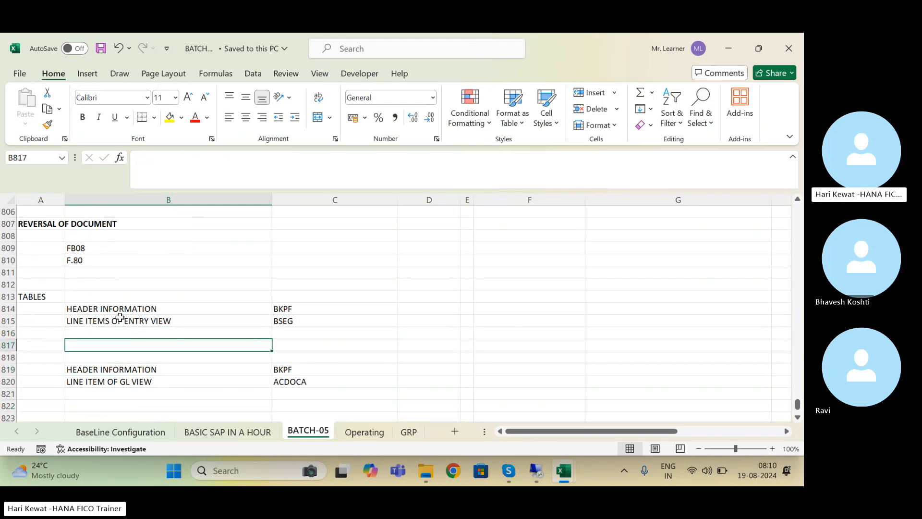
key("Up")
key("Up")
key("Up")
key("Up")
key("Up")
Step: Clear the GL LINE ITEM REPORT block A824:C831 from the notes and return to SAP
key("Left")
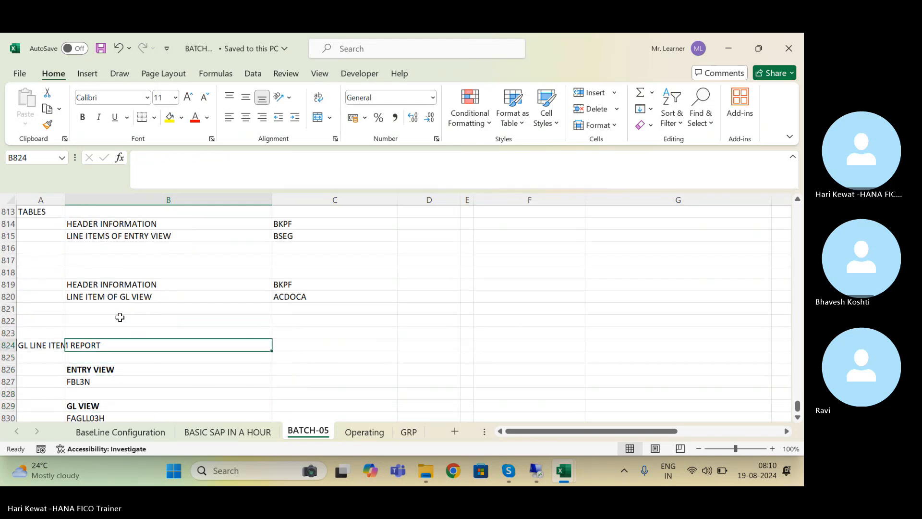
key("shift+Right")
key("shift+Right")
key("shift+Down")
key("shift+Down")
key("shift+Down")
key("shift+Down")
key("shift+Down")
key("shift+Down")
key("shift+Down")
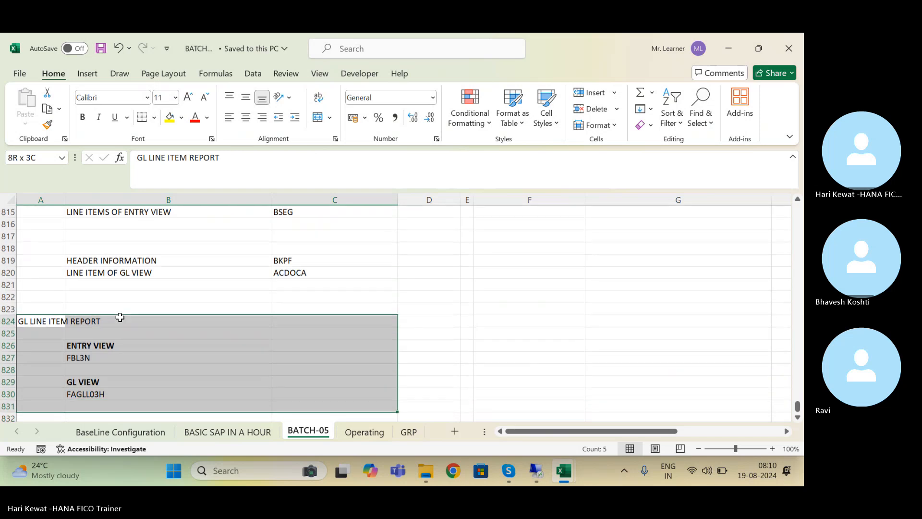
key("Delete")
key("Up")
key("Up")
key("Up")
key("Up")
key("Up")
key("Up")
key("Up")
key("Up")
key("Up")
key("Up")
key("Up")
key("Up")
key("Up")
key("Up")
key("Up")
key("Up")
key("Up")
key("Up")
key("Up")
key("Up")
key("Up")
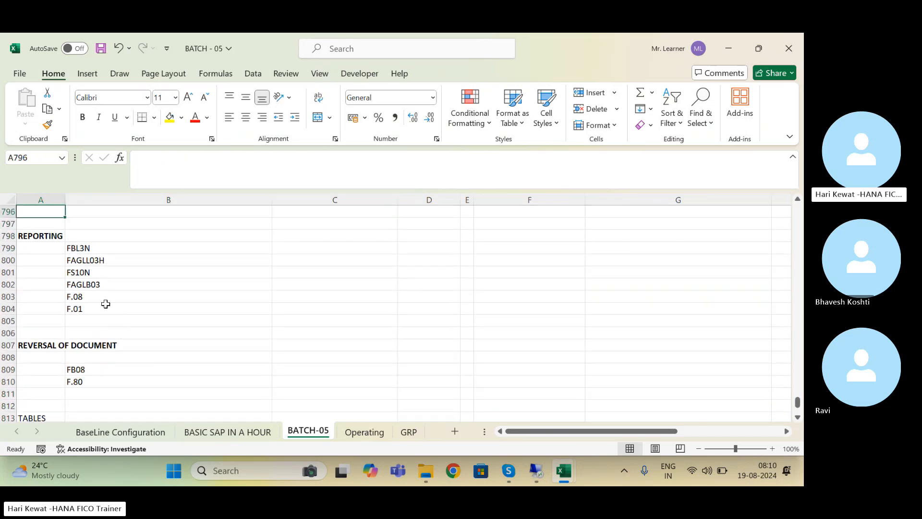
left_click(80, 249)
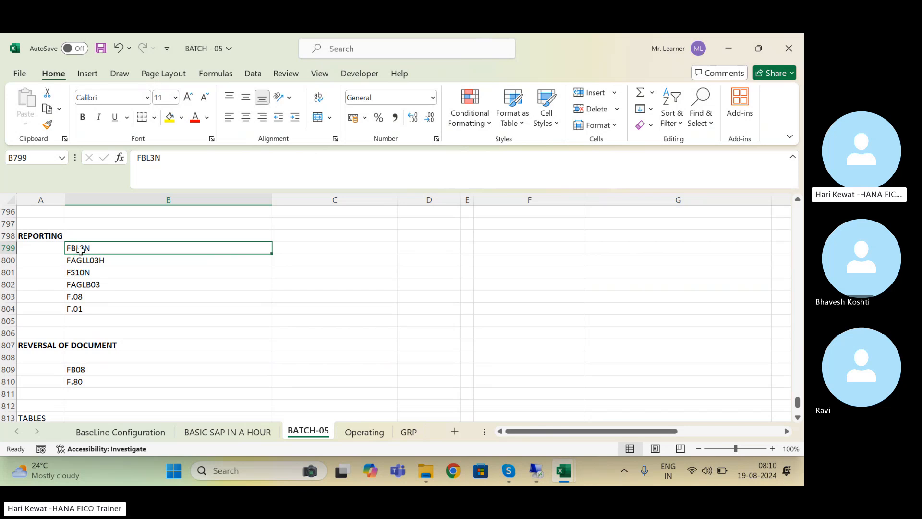
left_click(543, 476)
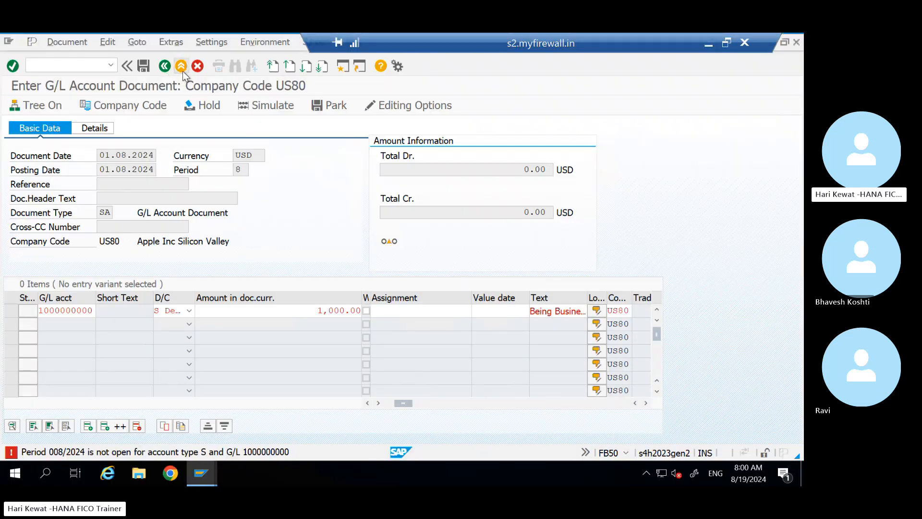
Step: Discard the US80 document and expand General Ledger > Account to FAGLL03H in Easy Access
left_click(182, 70)
left_click(195, 290)
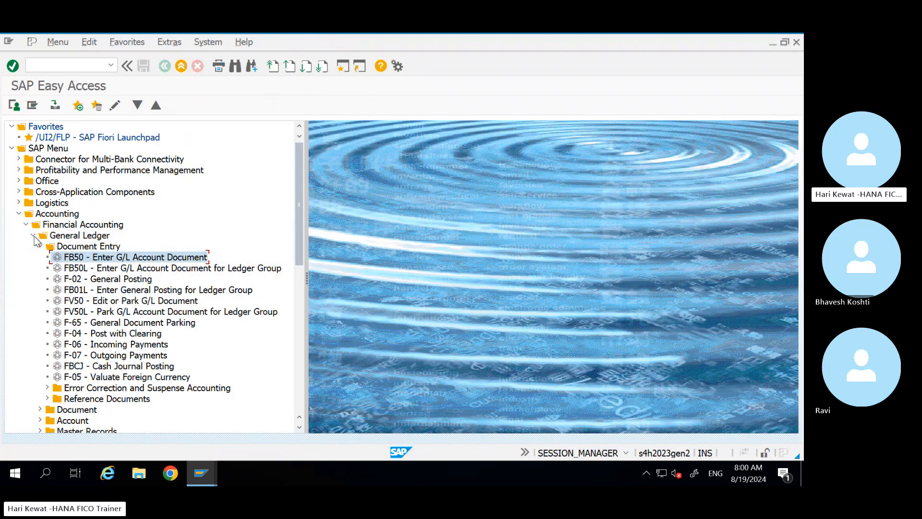
left_click(34, 235)
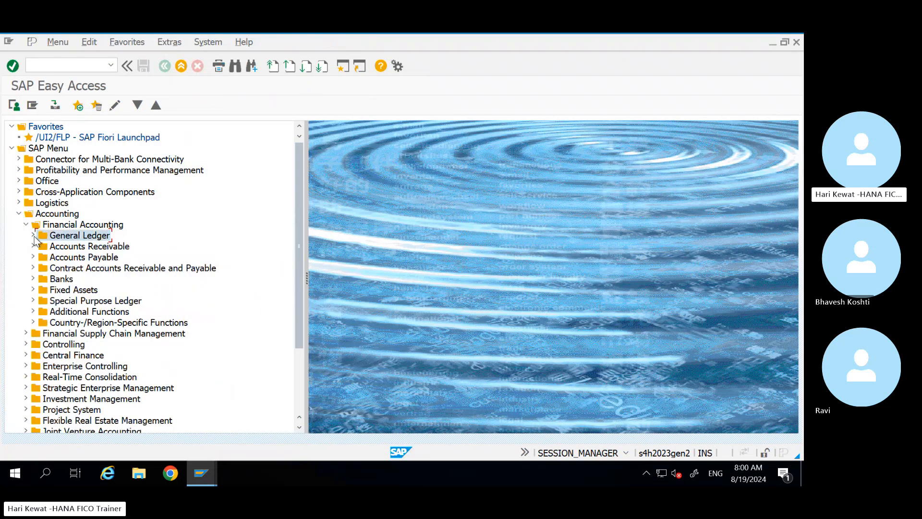
left_click(33, 235)
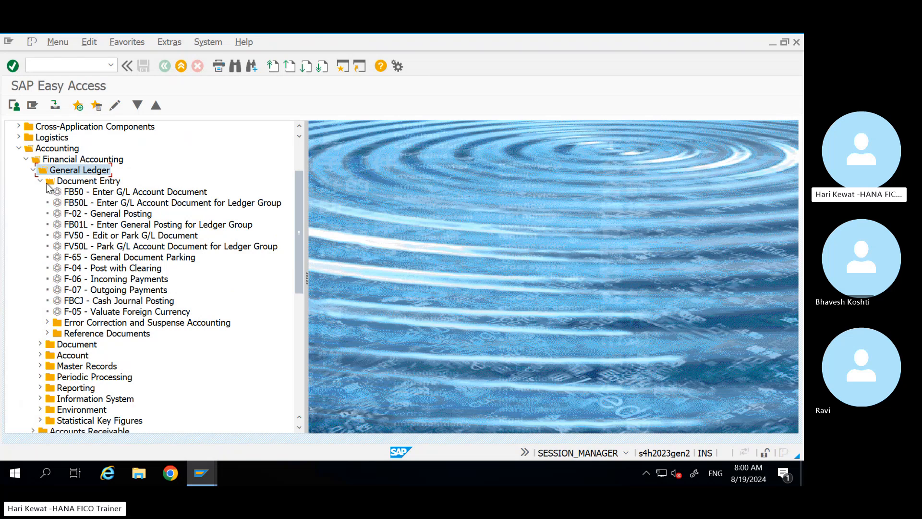
left_click(40, 181)
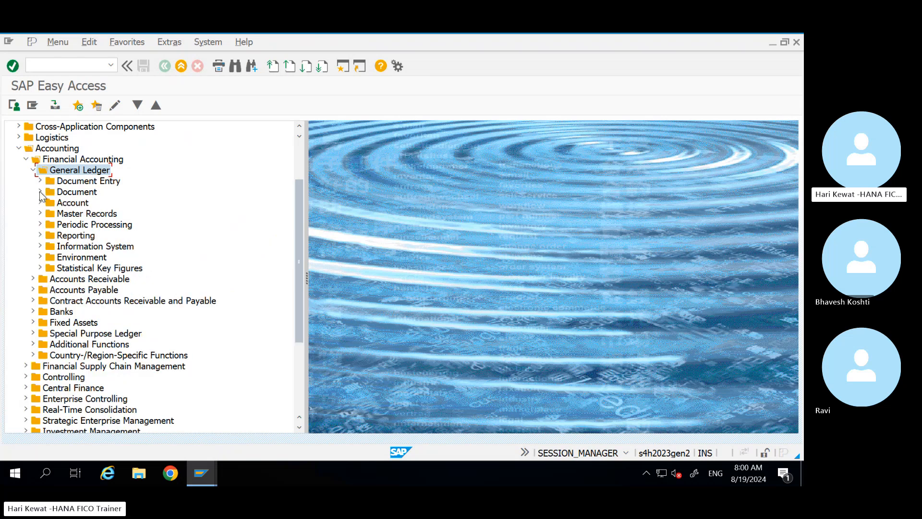
left_click(40, 192)
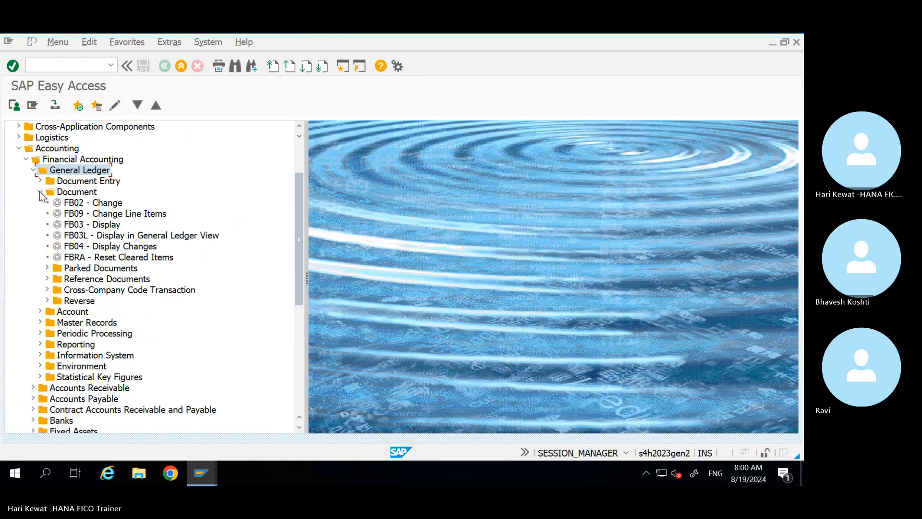
left_click(40, 192)
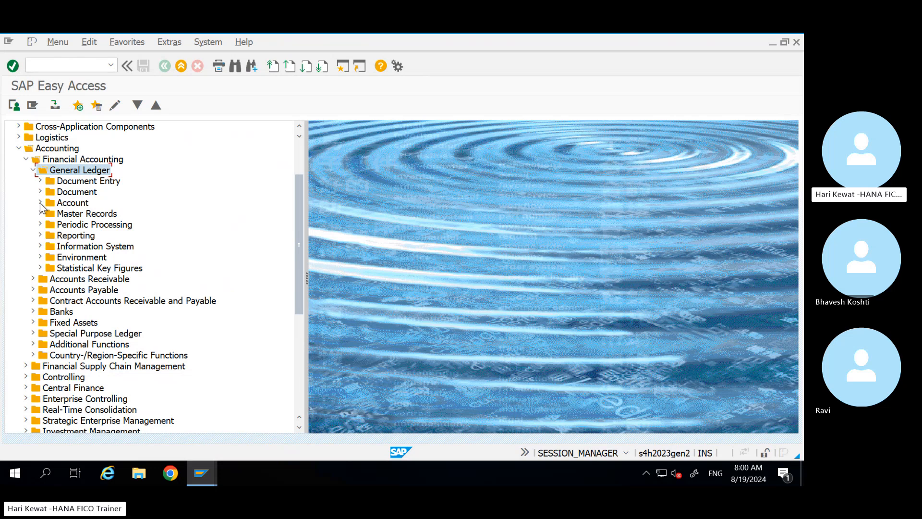
left_click(40, 203)
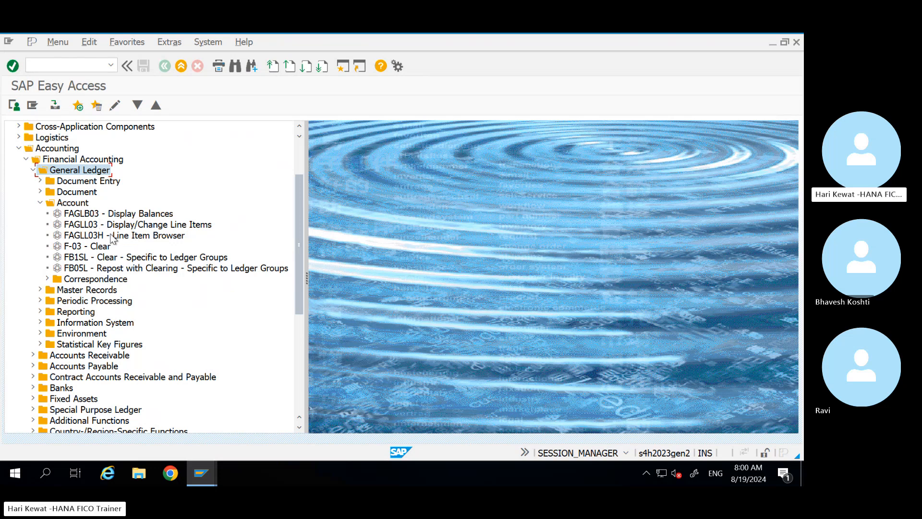
left_click(112, 236)
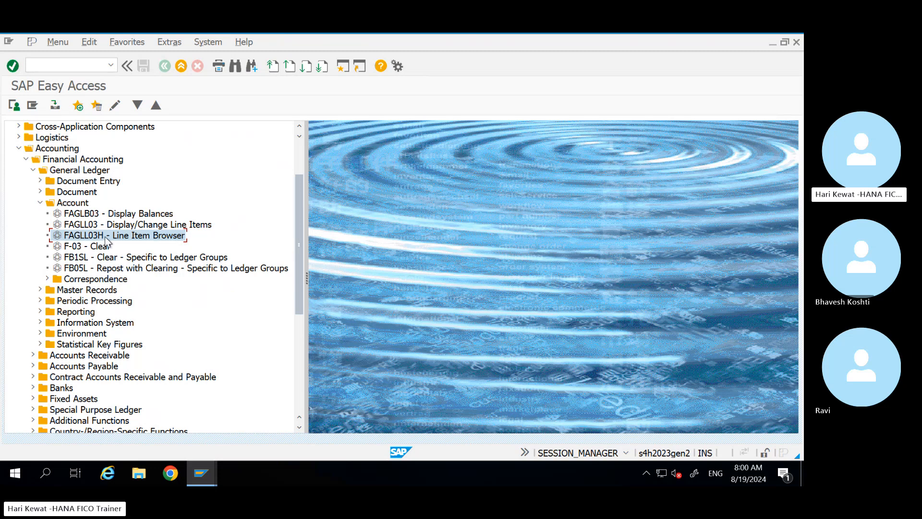
double_click(105, 237)
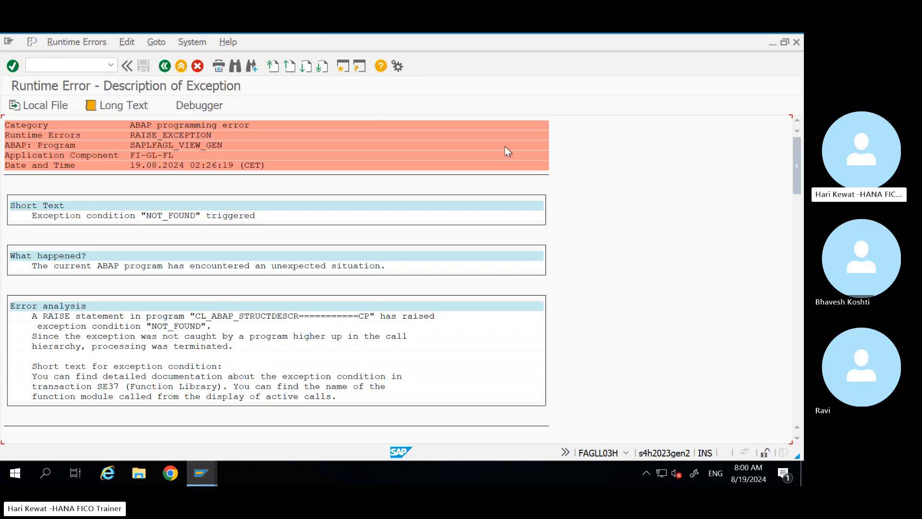
left_click(169, 67)
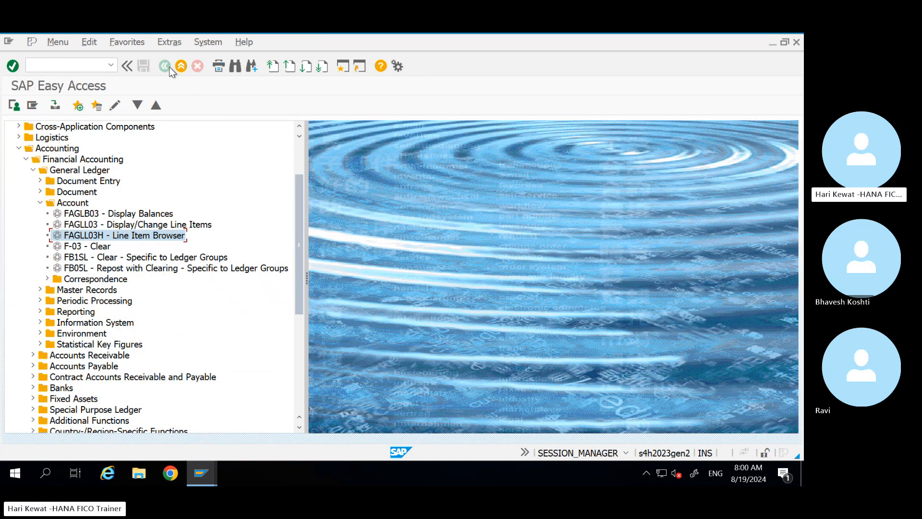
double_click(113, 224)
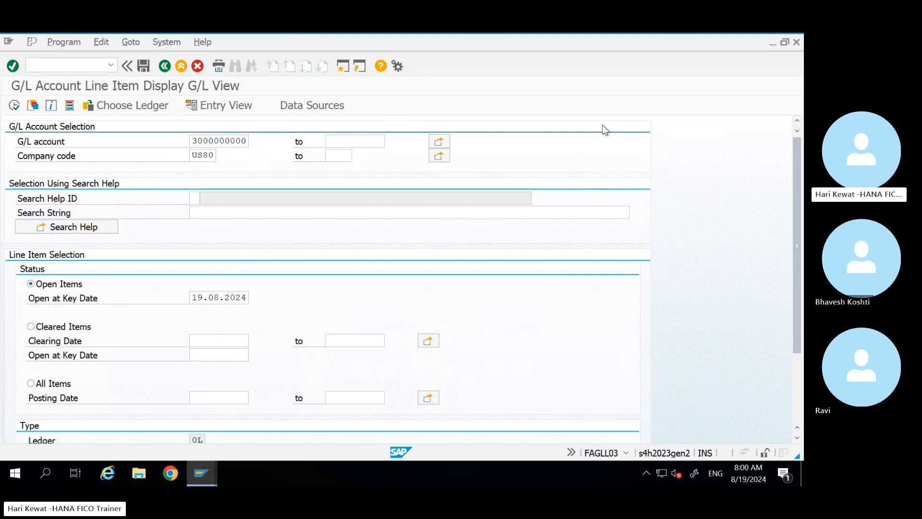
key("F3")
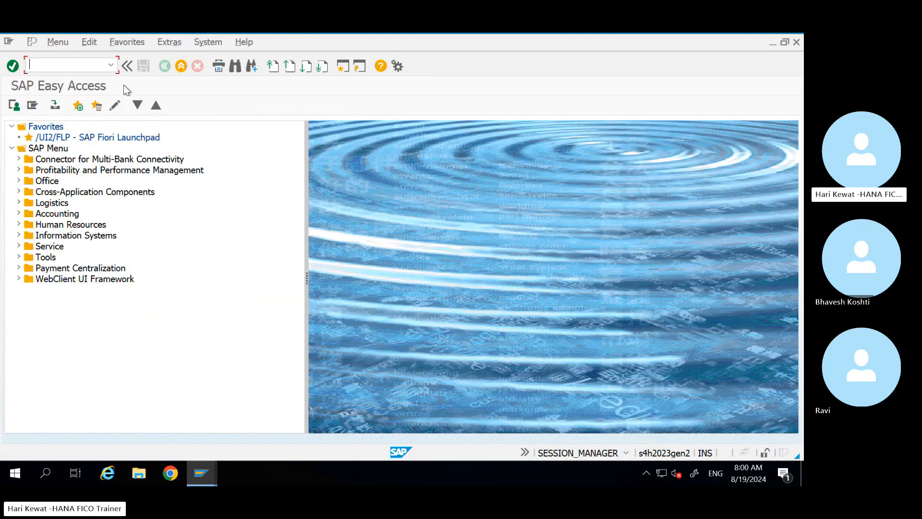
type("FBL3N")
key("Return")
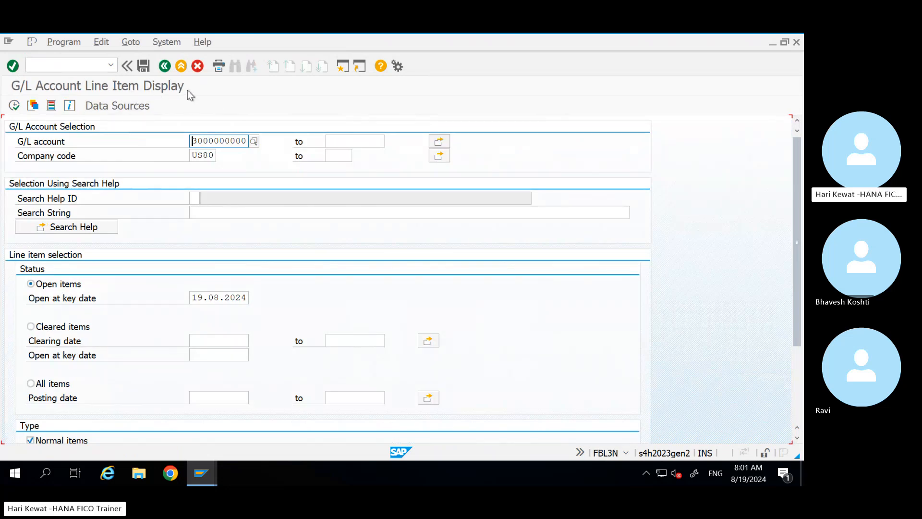
left_click(247, 143)
key("BackSpace")
key("BackSpace")
key("BackSpace")
key("BackSpace")
key("BackSpace")
key("BackSpace")
key("BackSpace")
key("BackSpace")
key("BackSpace")
key("BackSpace")
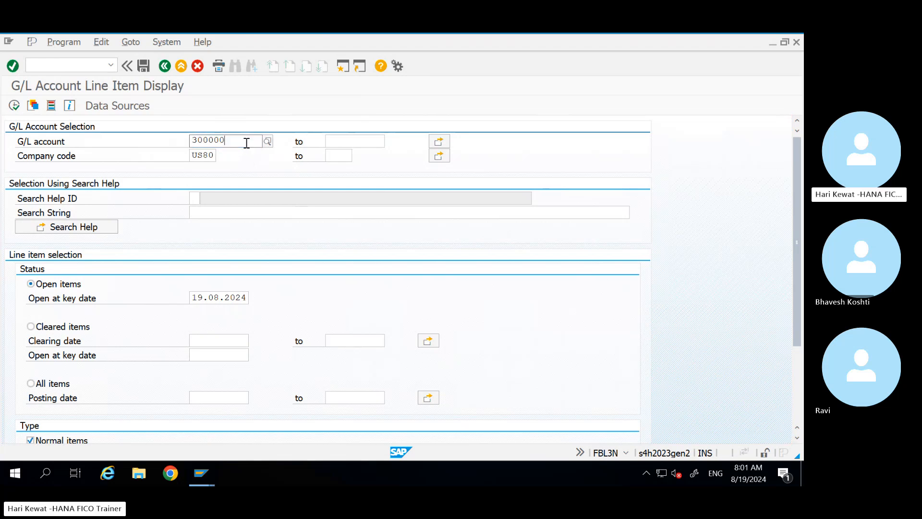
type("0000000")
key("BackSpace")
key("BackSpace")
key("BackSpace")
key("BackSpace")
key("BackSpace")
key("BackSpace")
key("BackSpace")
type("100000000")
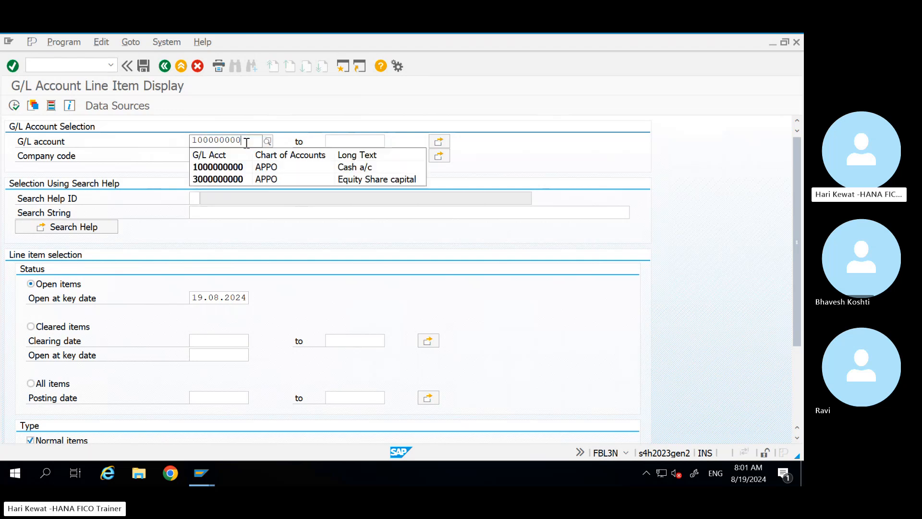
left_click(367, 95)
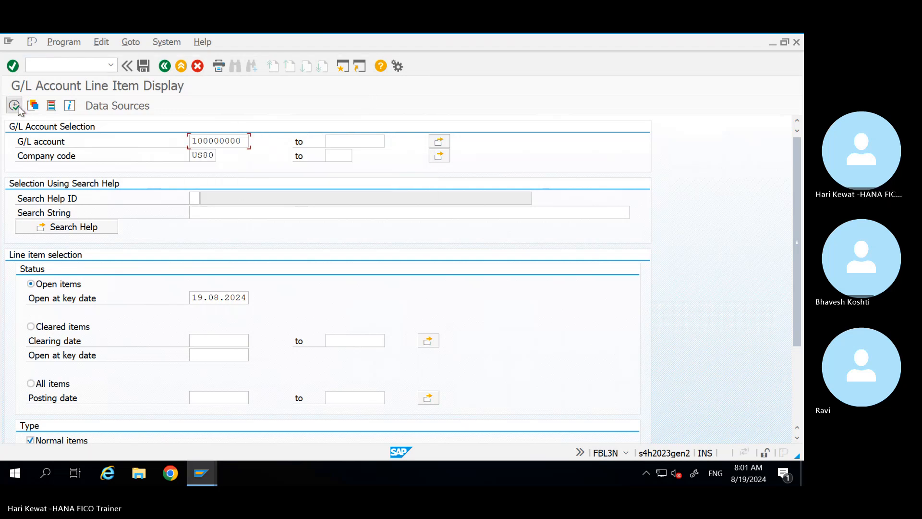
left_click(15, 105)
left_click(245, 141)
type("0")
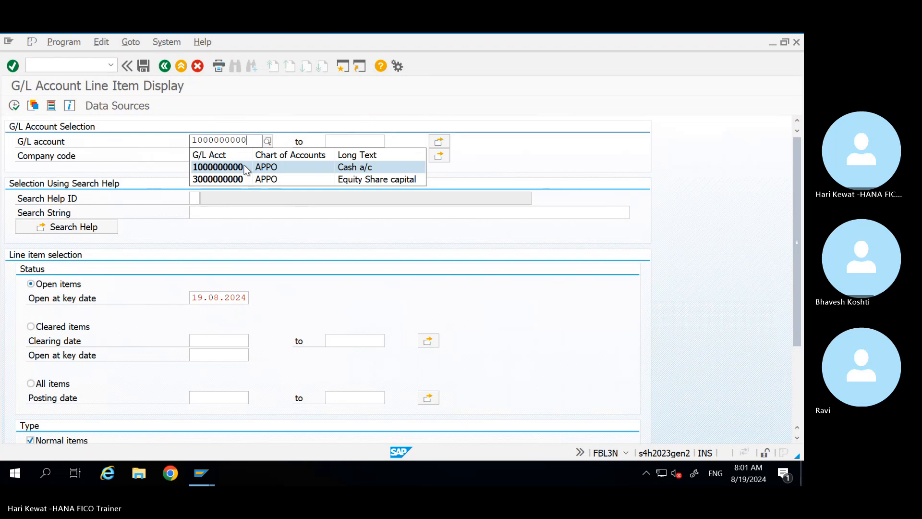
left_click(231, 167)
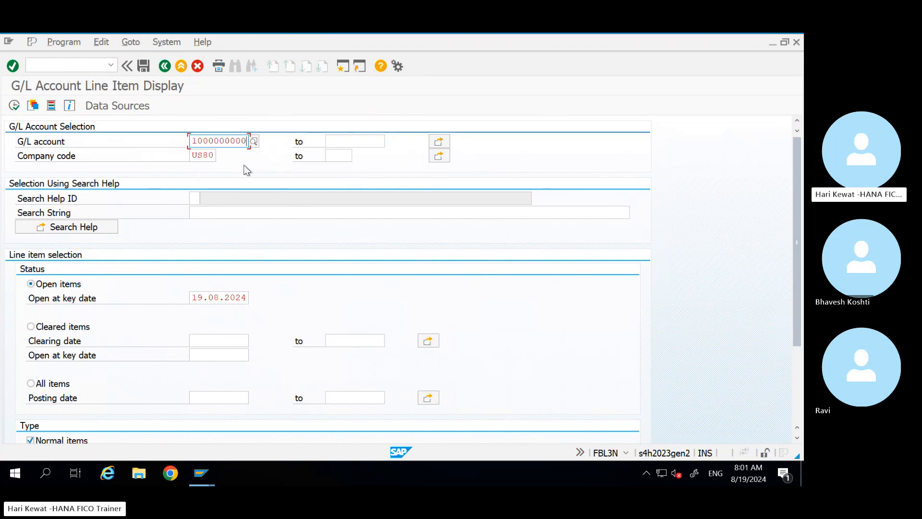
left_click(15, 106)
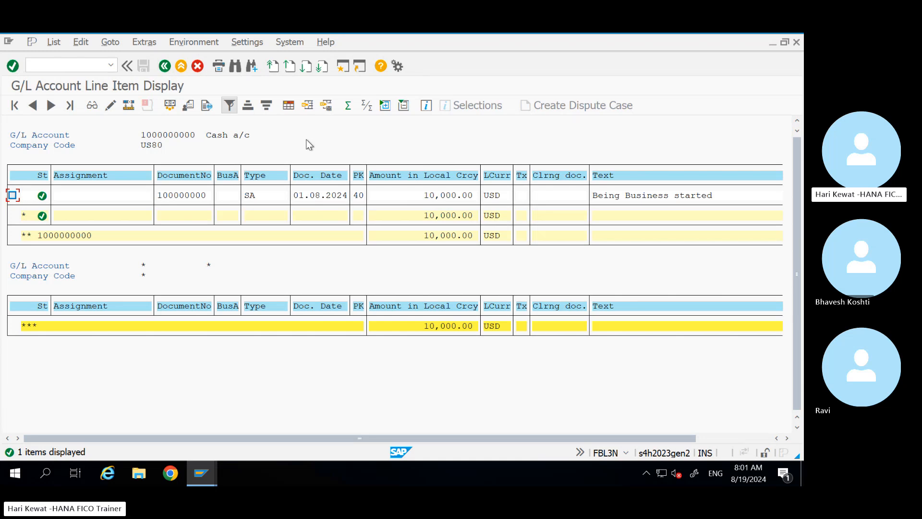
left_click(164, 67)
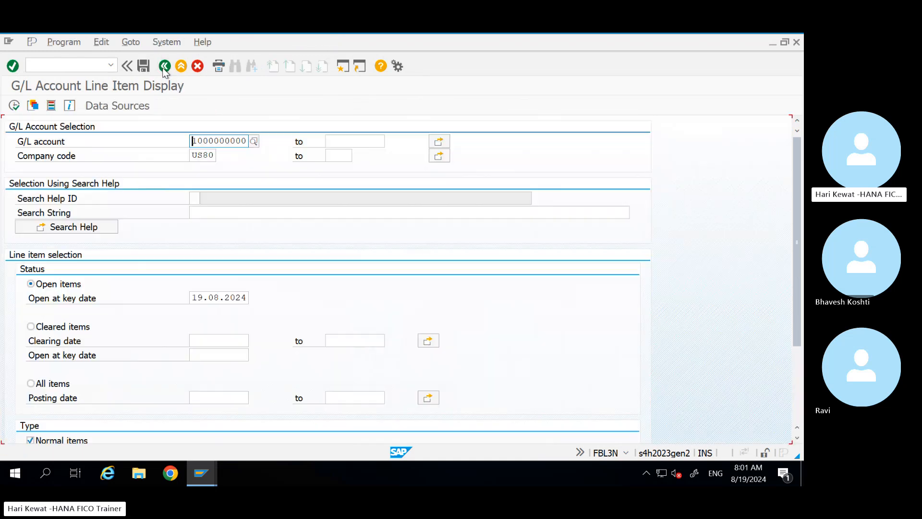
left_click(246, 141)
key("BackSpace")
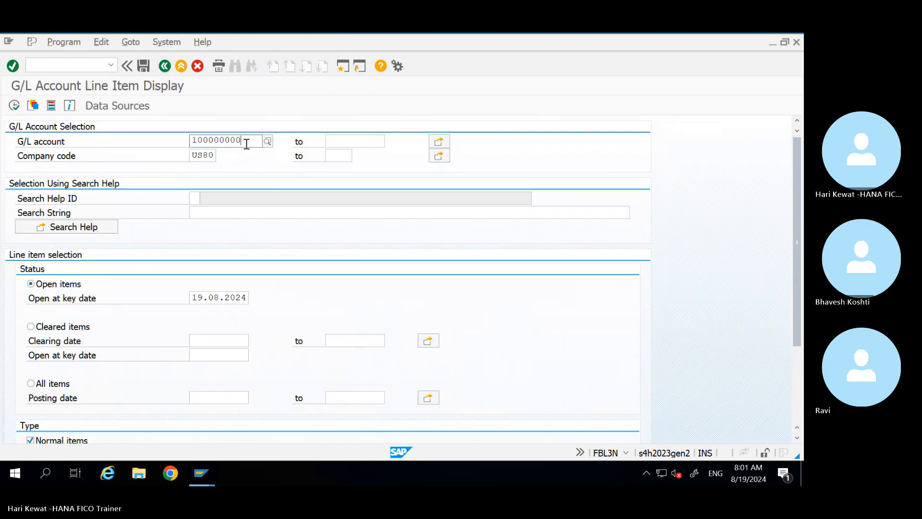
key("BackSpace")
key("BackSpace")
key("BackSpace")
key("BackSpace")
key("BackSpace")
key("BackSpace")
key("BackSpace")
key("BackSpace")
key("BackSpace")
type("00000000")
left_click(14, 105)
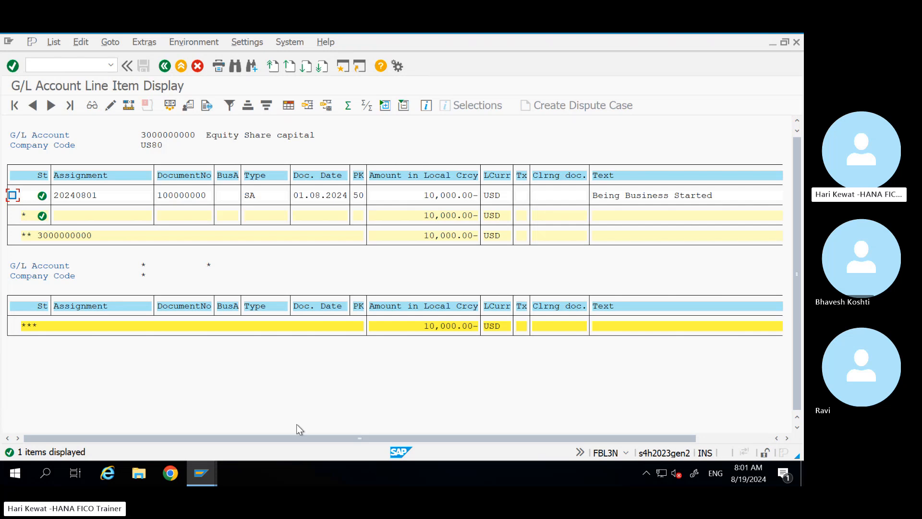
left_click_drag(288, 436, 568, 437)
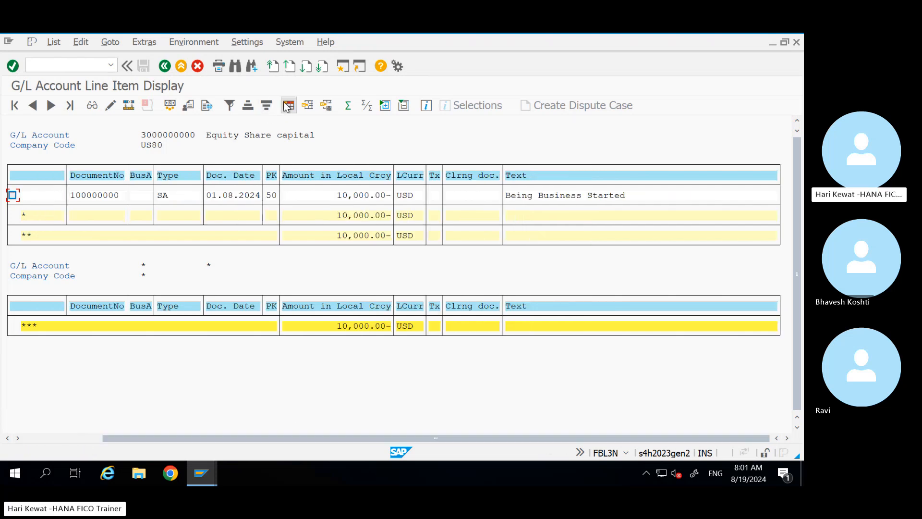
left_click(288, 105)
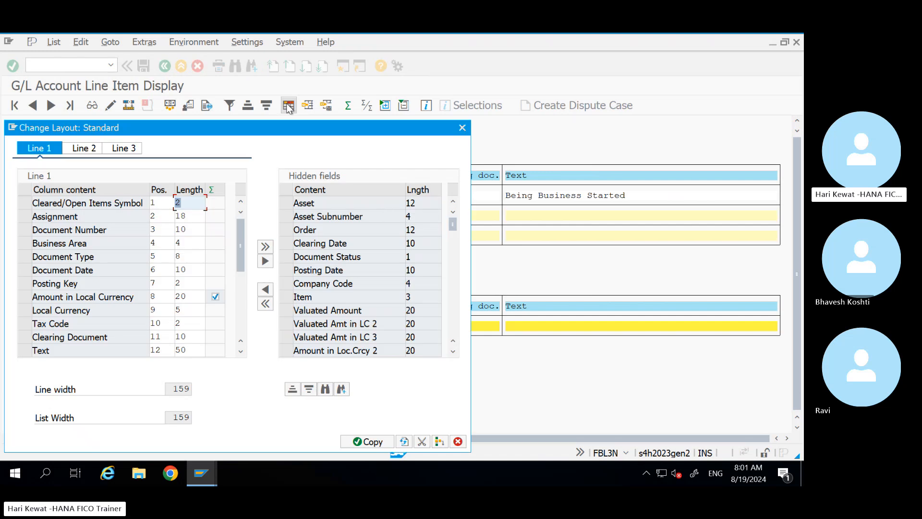
Step: Find Profit Center in the hidden fields and add it as a displayed column
left_click(325, 390)
type("propfit")
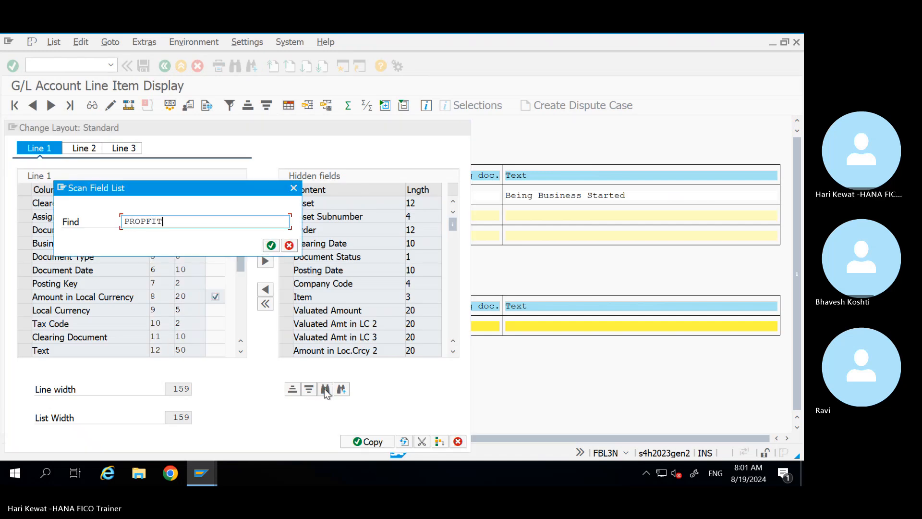
key("BackSpace")
key("BackSpace")
key("BackSpace")
key("BackSpace")
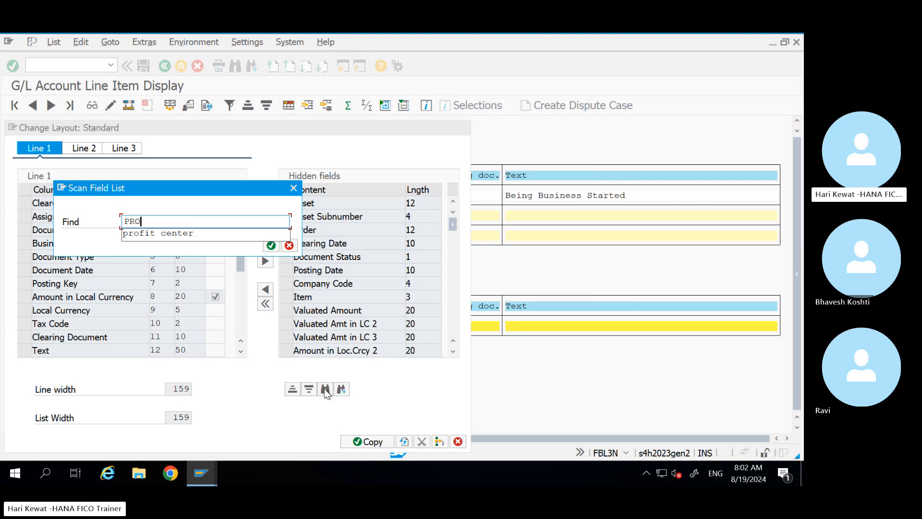
key("Down")
key("Return")
key("Return")
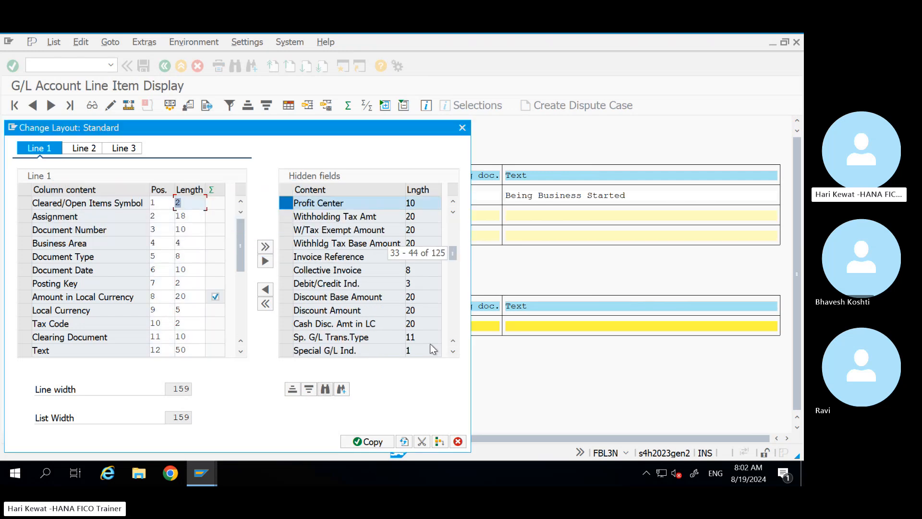
left_click(265, 289)
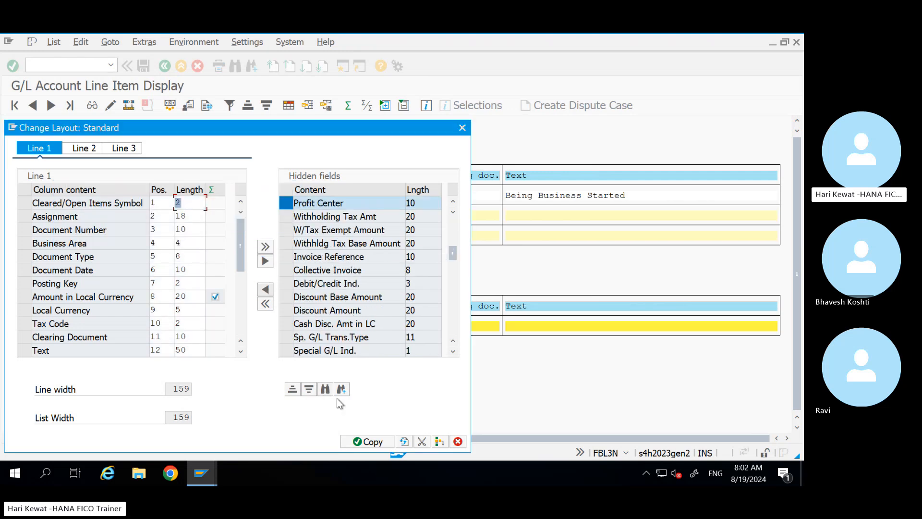
left_click(366, 439)
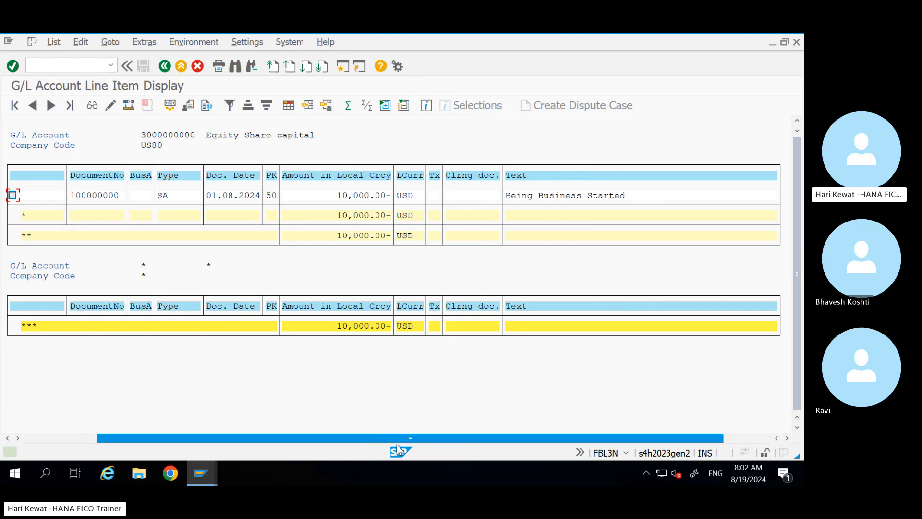
left_click_drag(455, 440, 504, 441)
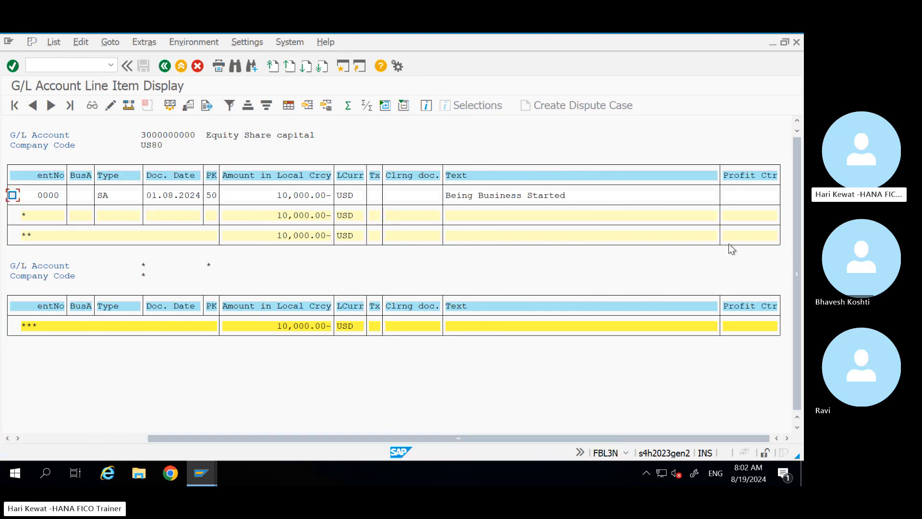
Step: Exit the FBL3N line item list back to the SAP Easy Access menu
left_click(180, 66)
left_click(201, 473)
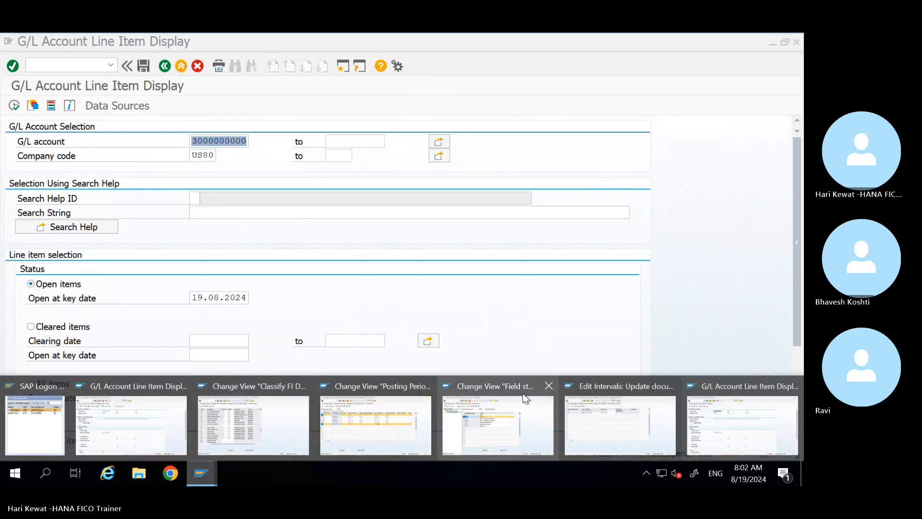
left_click(705, 425)
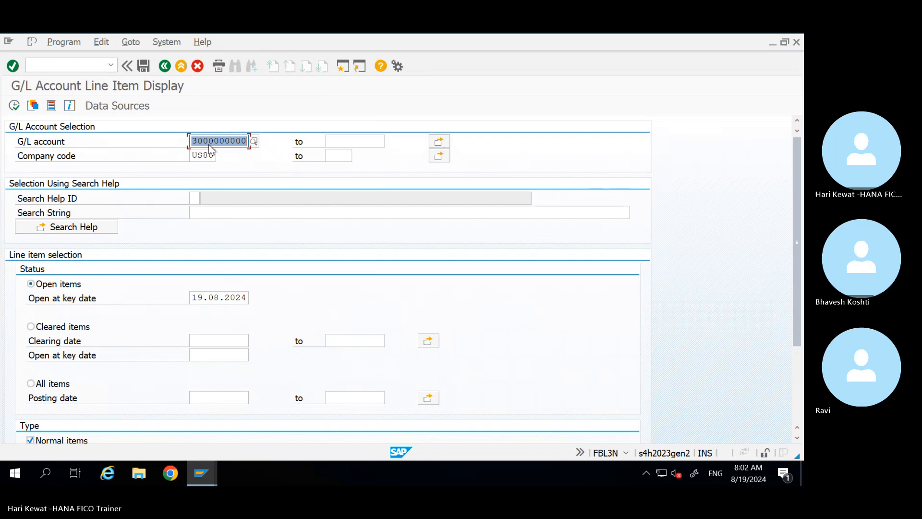
left_click(178, 68)
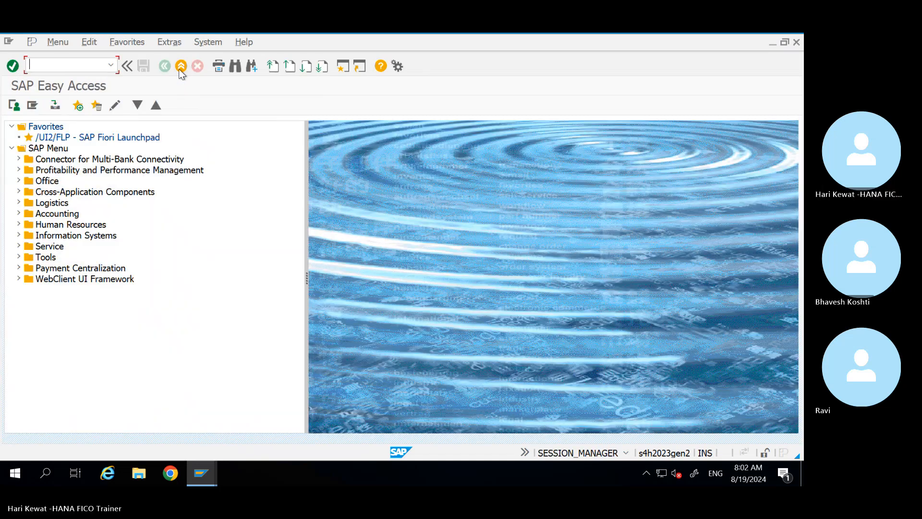
Step: Close the stray Chrome window and return SAP to the Easy Access menu
left_click(171, 473)
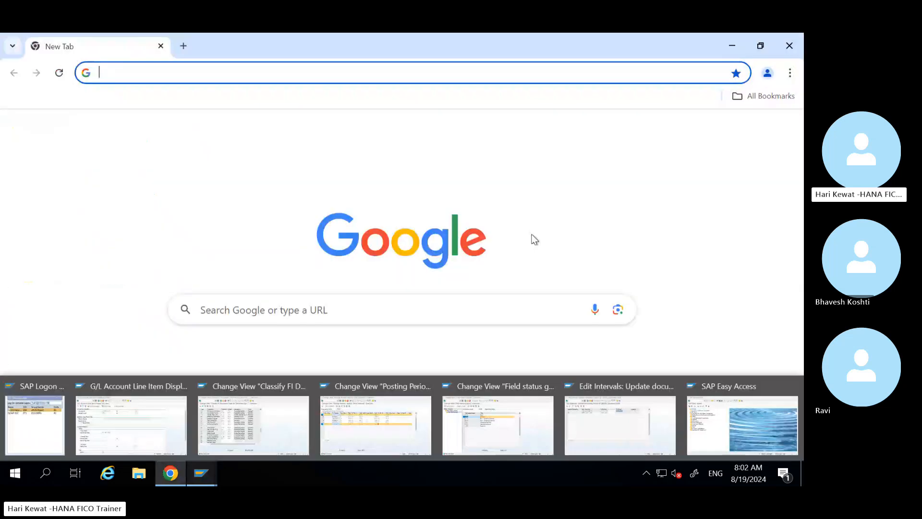
left_click(788, 46)
left_click(201, 473)
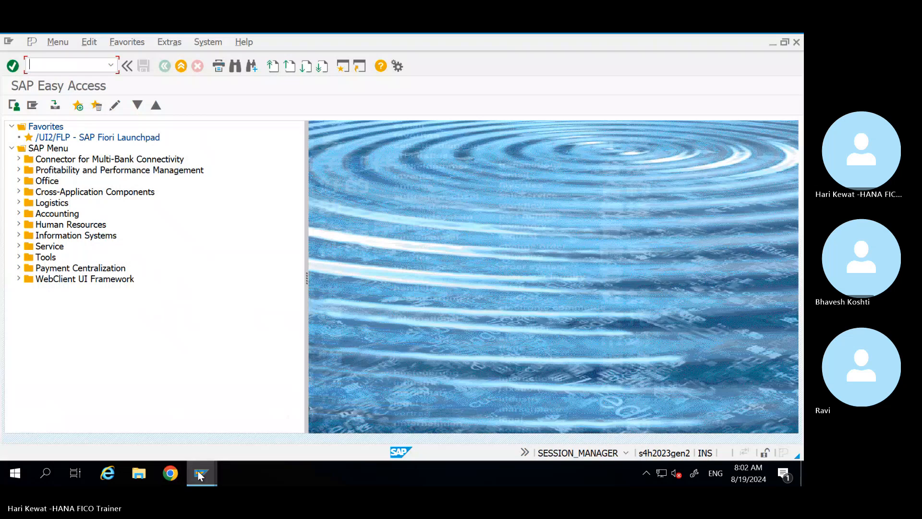
left_click(156, 433)
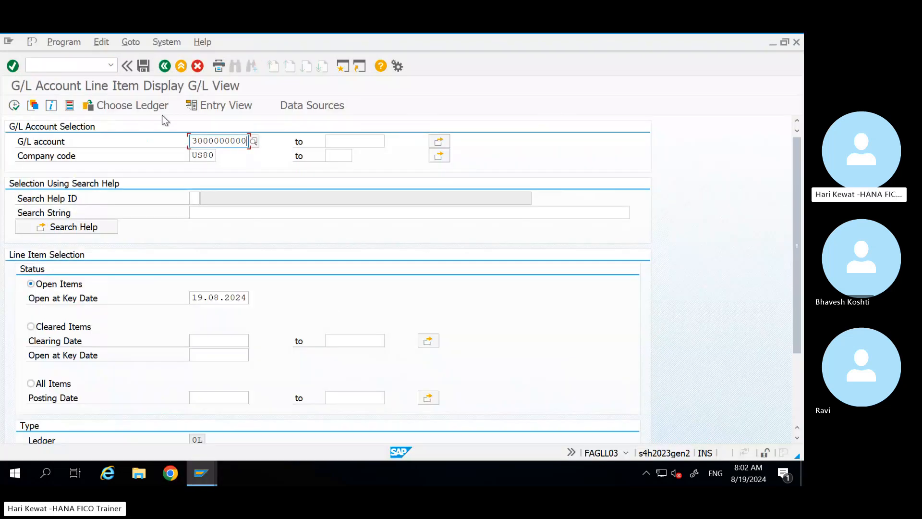
left_click(165, 65)
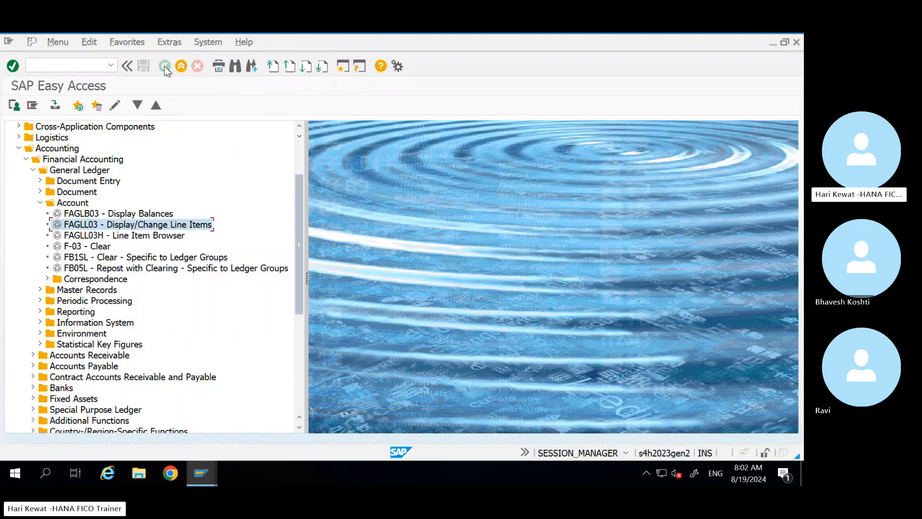
left_click(95, 237)
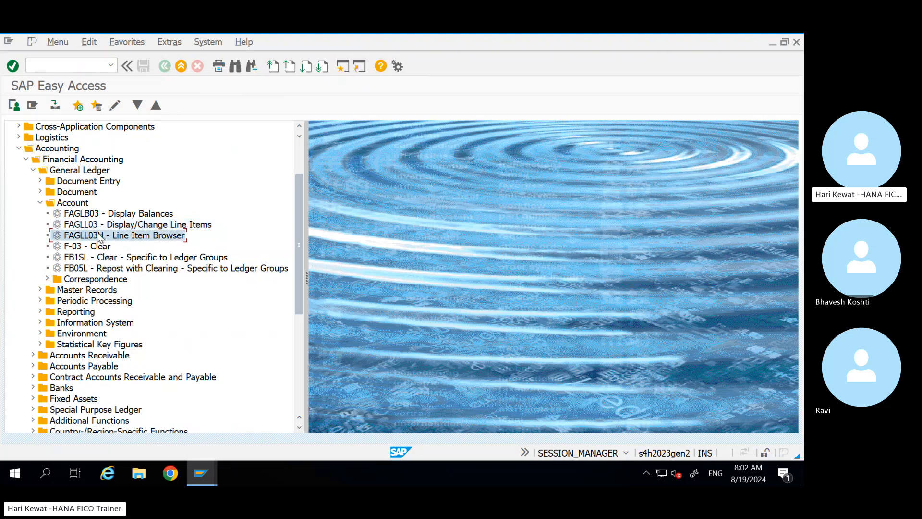
left_click(98, 226)
double_click(98, 226)
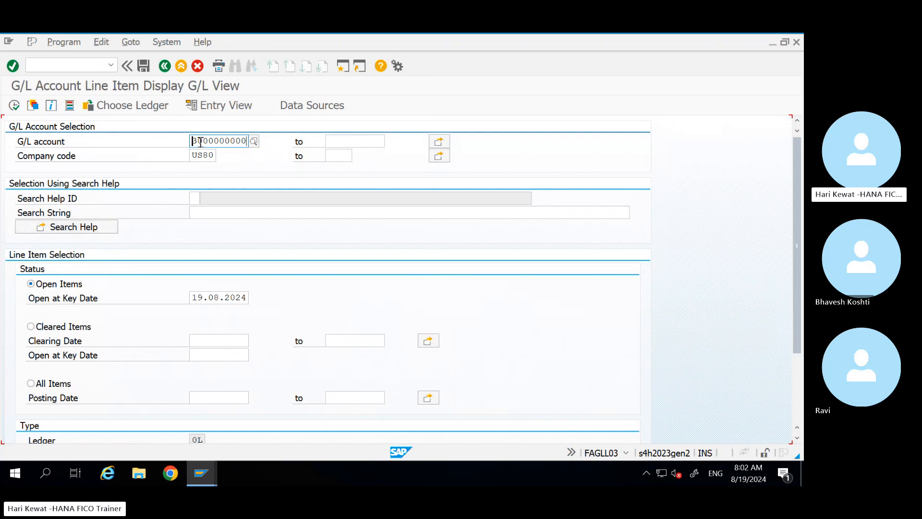
left_click(16, 109)
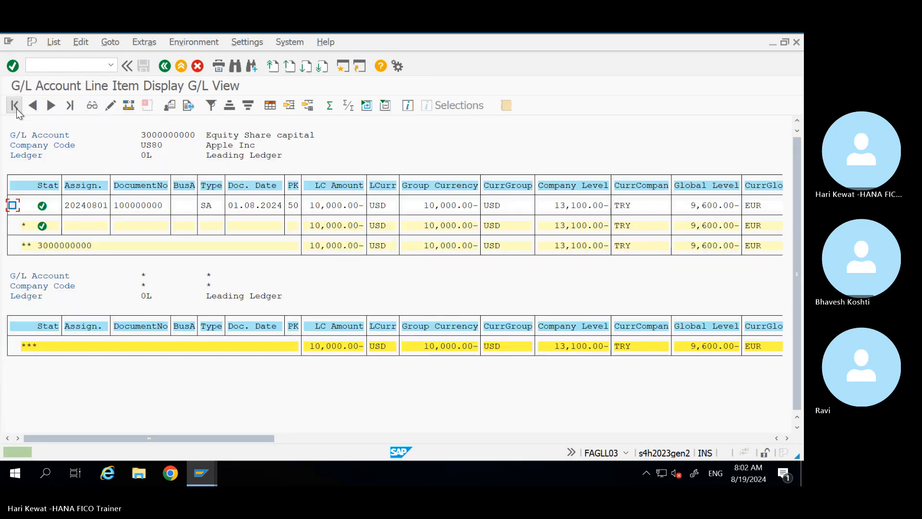
left_click_drag(228, 439, 482, 437)
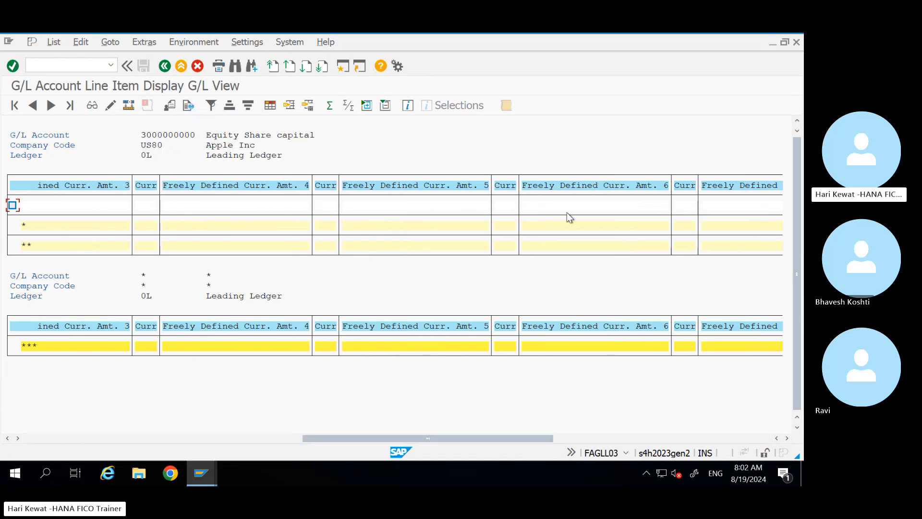
left_click_drag(388, 438, 639, 447)
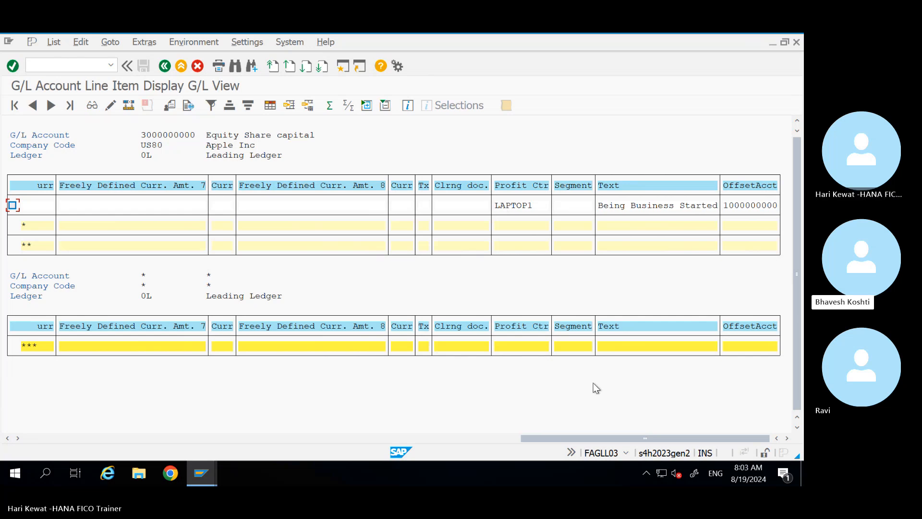
left_click_drag(548, 437, 212, 414)
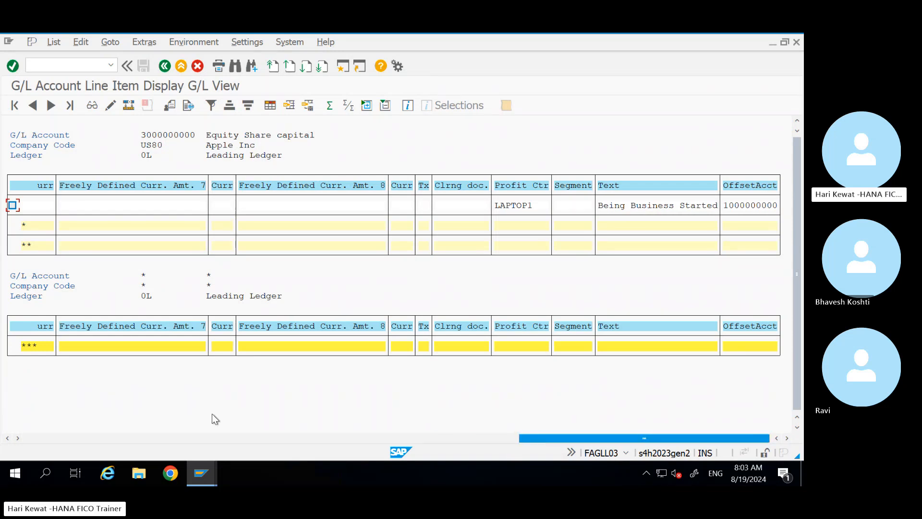
left_click_drag(127, 419, 10, 441)
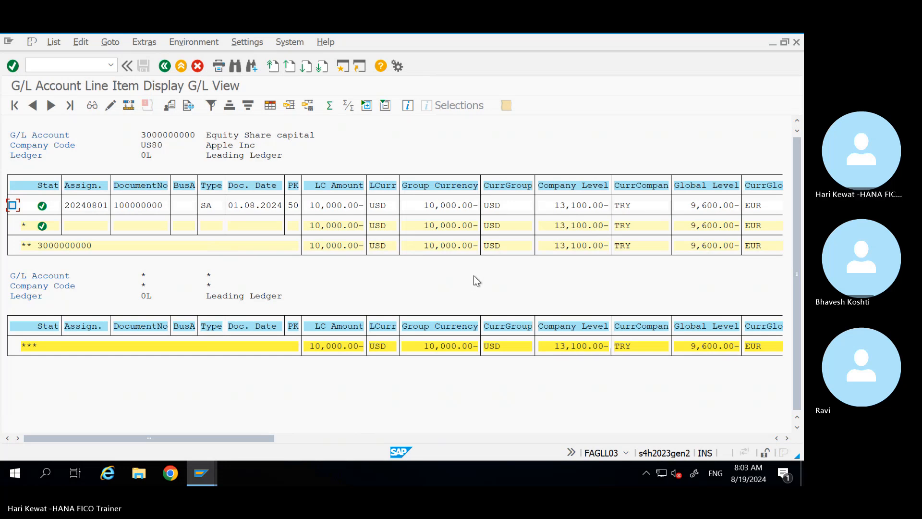
left_click(164, 66)
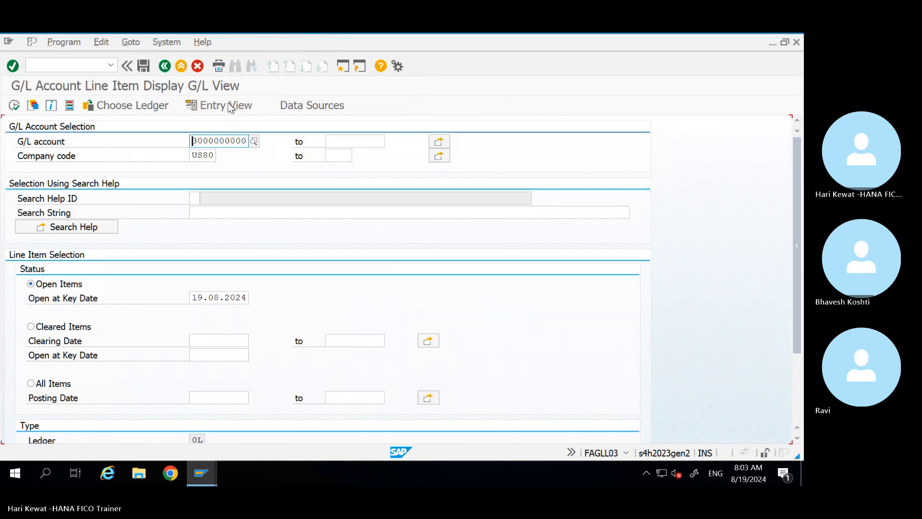
Step: Keep ledger 0L in the Set Ledger dialog, then switch FAGLL03 to the entry view
left_click(116, 106)
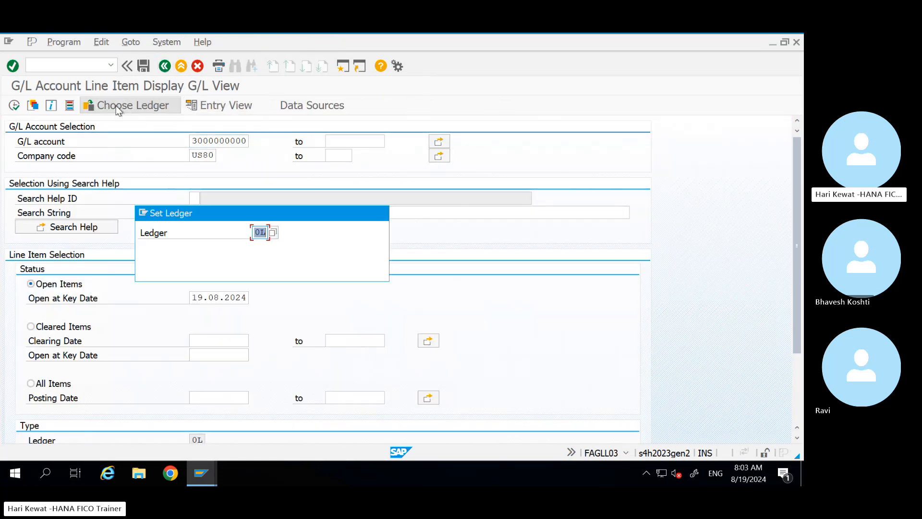
left_click(272, 233)
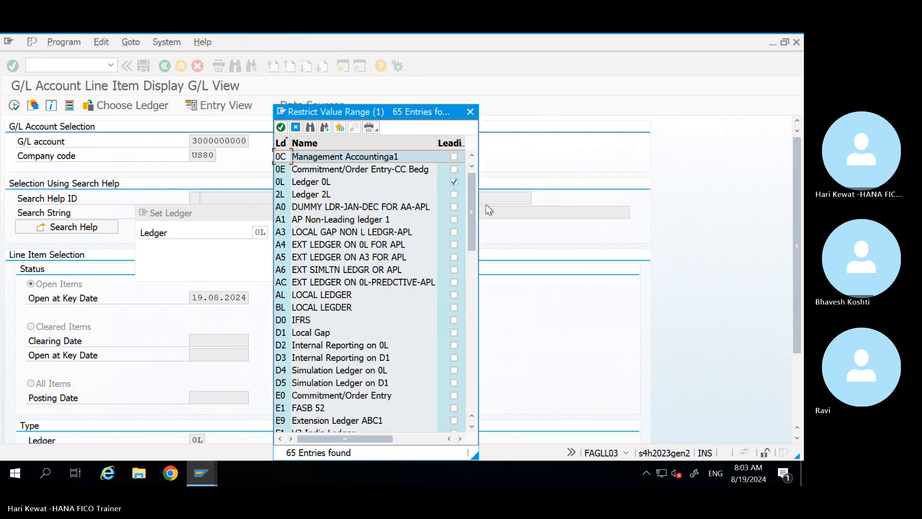
left_click(470, 112)
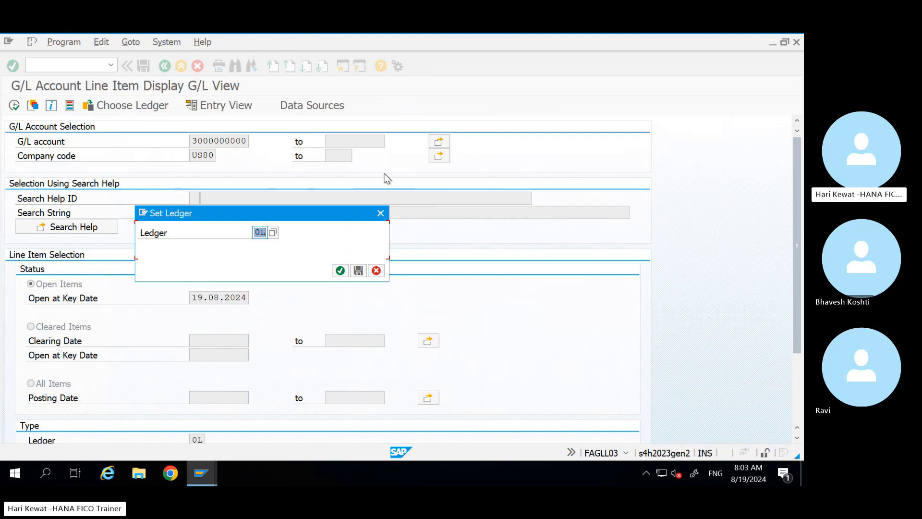
left_click(381, 213)
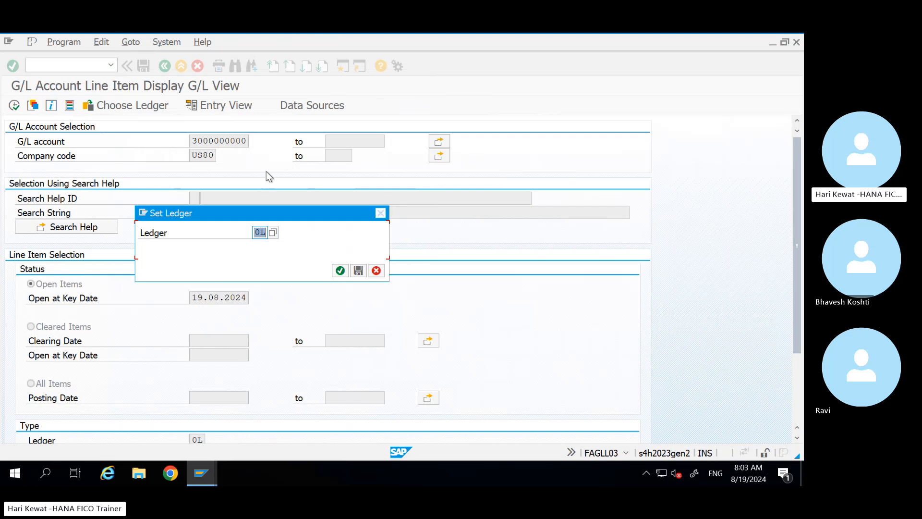
left_click(224, 107)
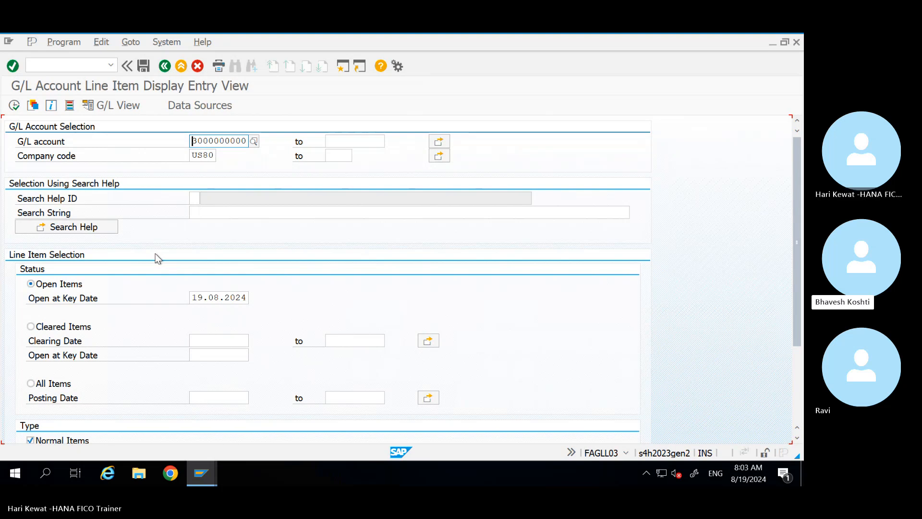
mouse_move(733, 50)
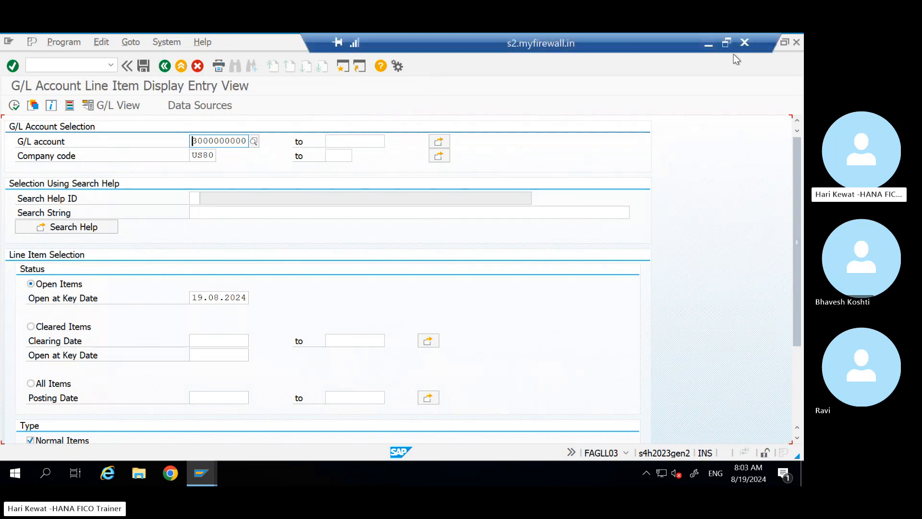
left_click(708, 44)
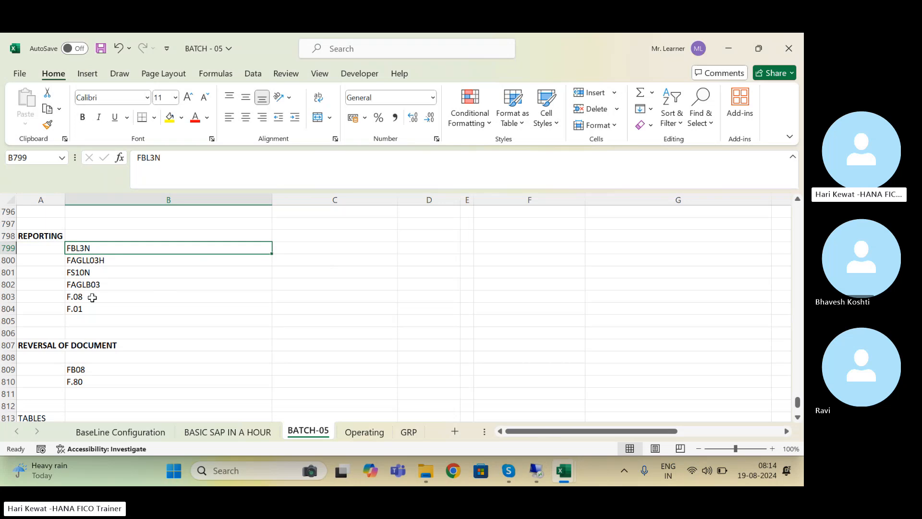
left_click(92, 297)
key("ctrl+s")
key("Up")
key("Up")
key("Up")
key("Up")
key("Up")
key("Up")
key("Up")
key("Up")
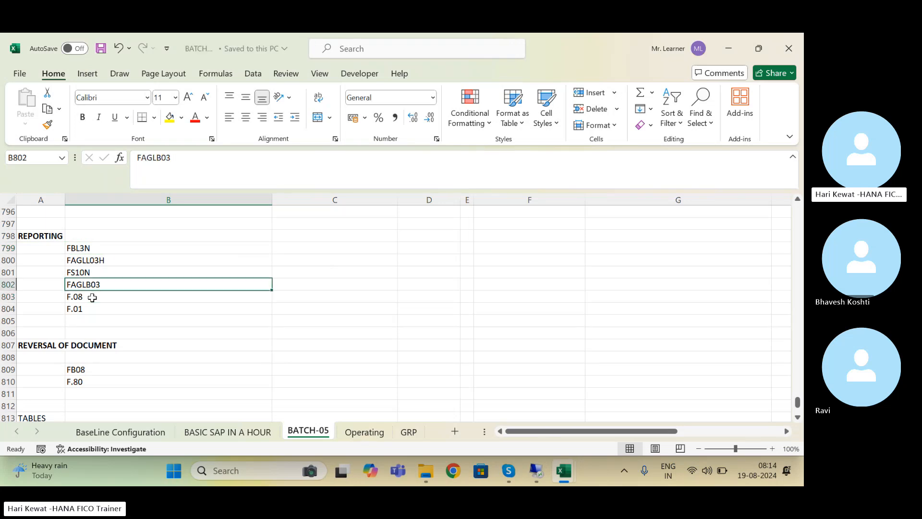
key("Up")
key("Up")
key("Up")
key("Up")
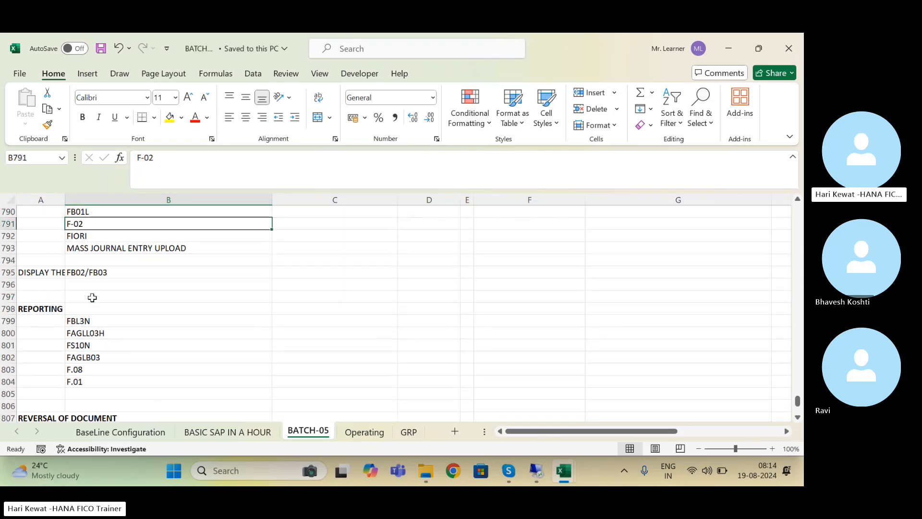
key("Down")
key("Down")
left_click(537, 471)
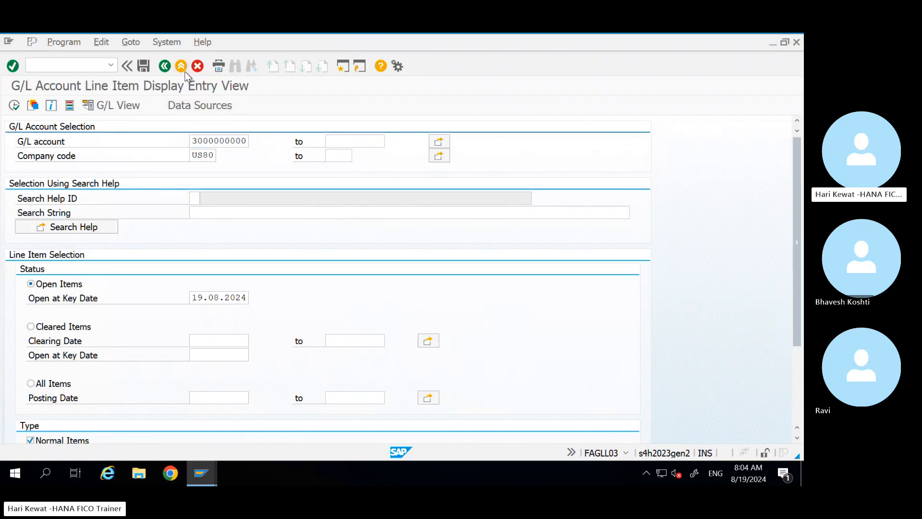
Step: Open SE16N and replace table SKB1 with BKPF
left_click(185, 72)
type("/")
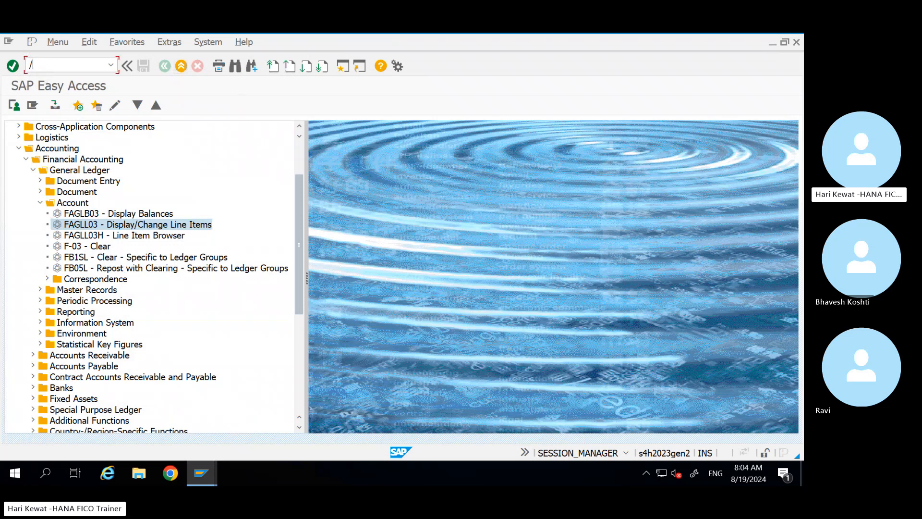
type("NSE16N")
key("Return")
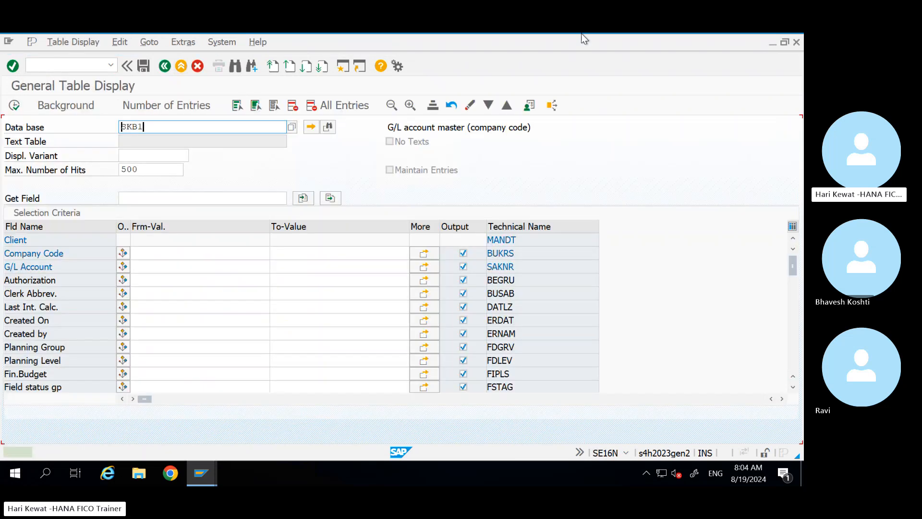
left_click(708, 46)
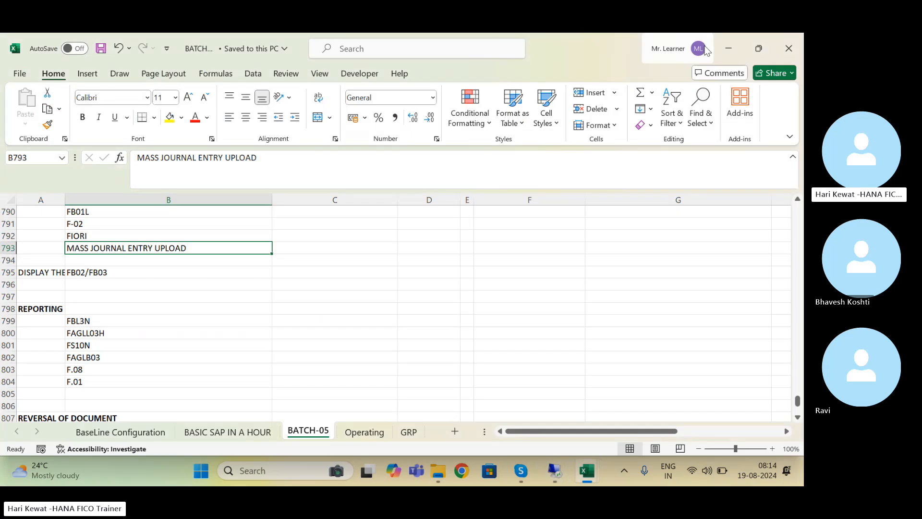
left_click(537, 468)
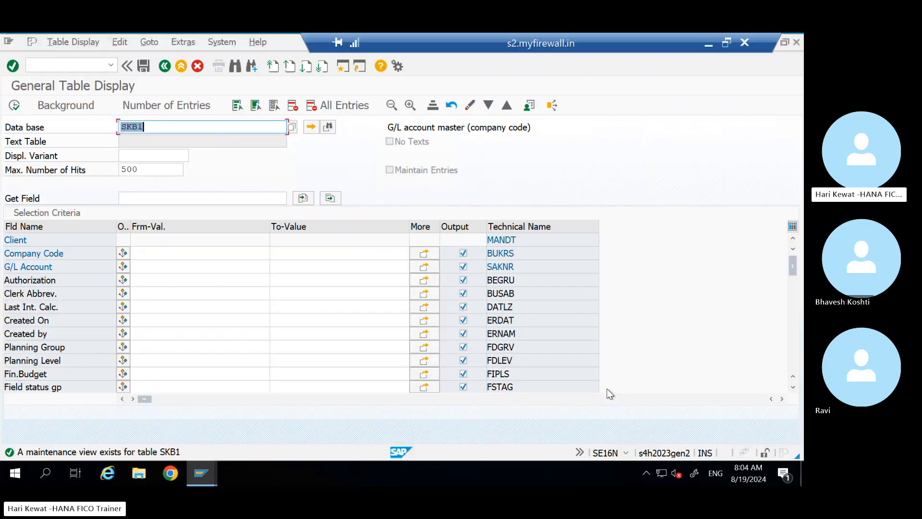
key("BackSpace")
type("BKPF")
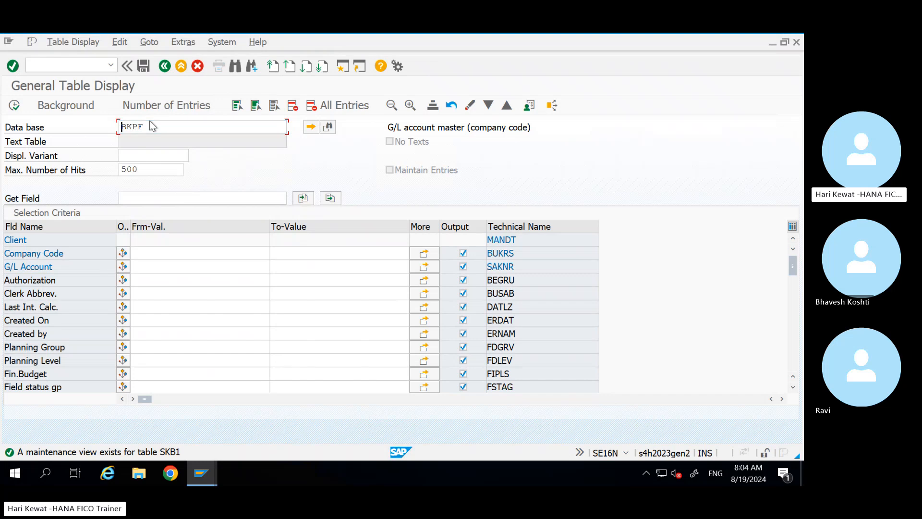
key("Return")
Step: Filter BKPF by company code US80 and execute to show the FB50 header
left_click_drag(152, 127, 74, 126)
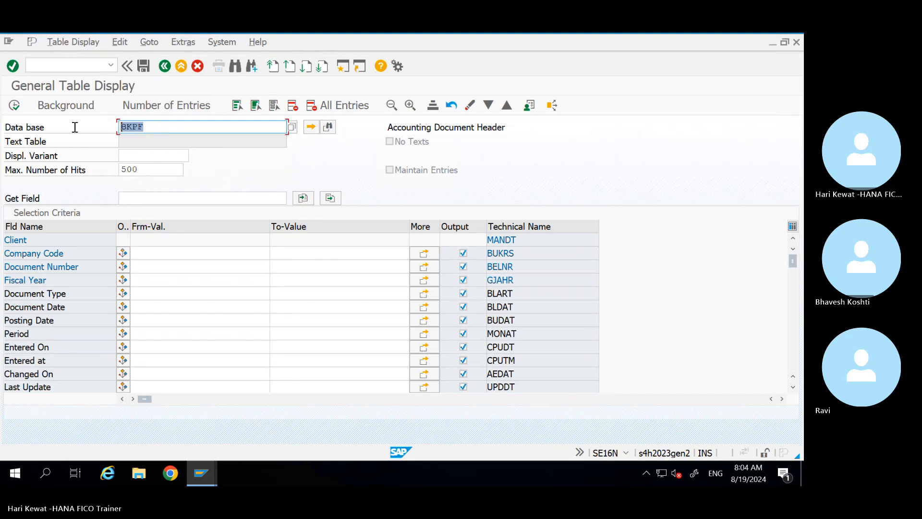
left_click(147, 258)
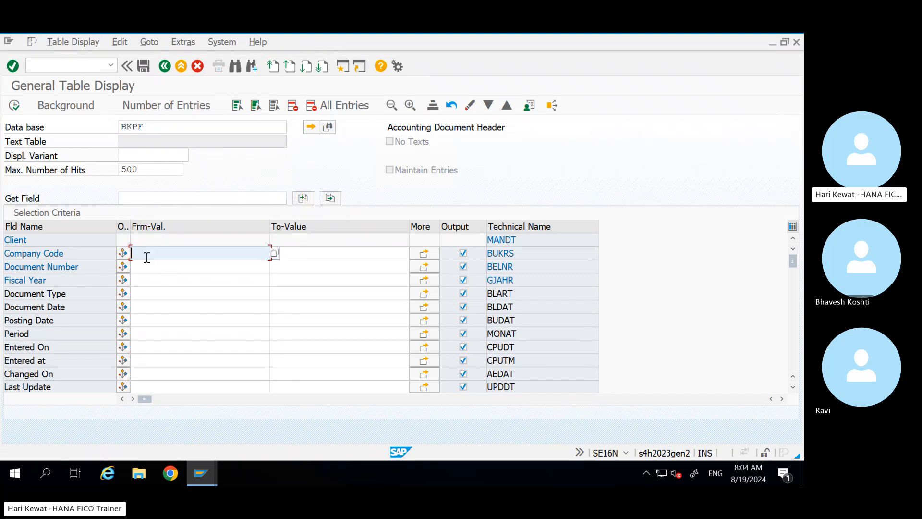
type("US80")
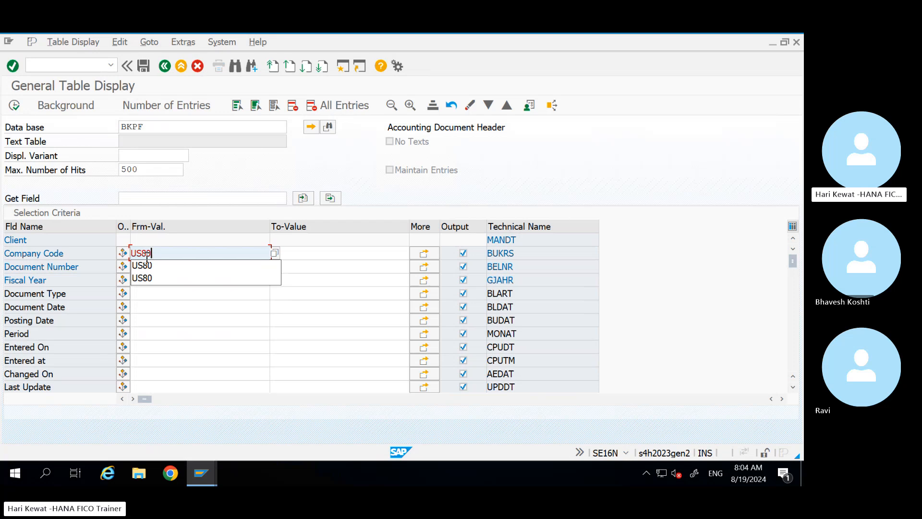
left_click(224, 212)
left_click(150, 264)
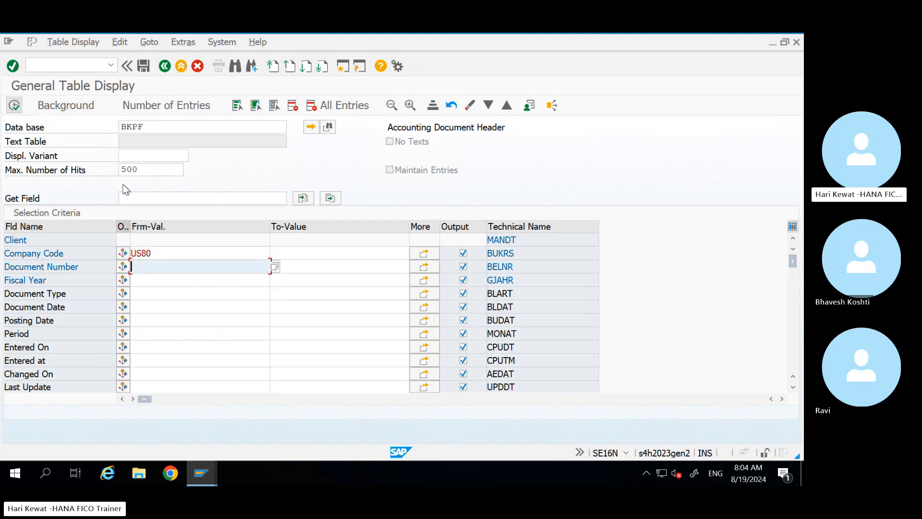
left_click(15, 107)
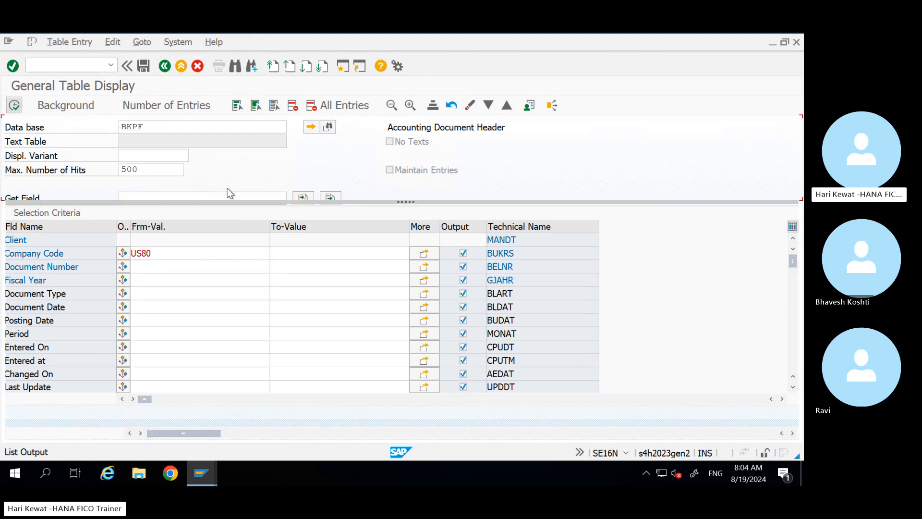
left_click(56, 240)
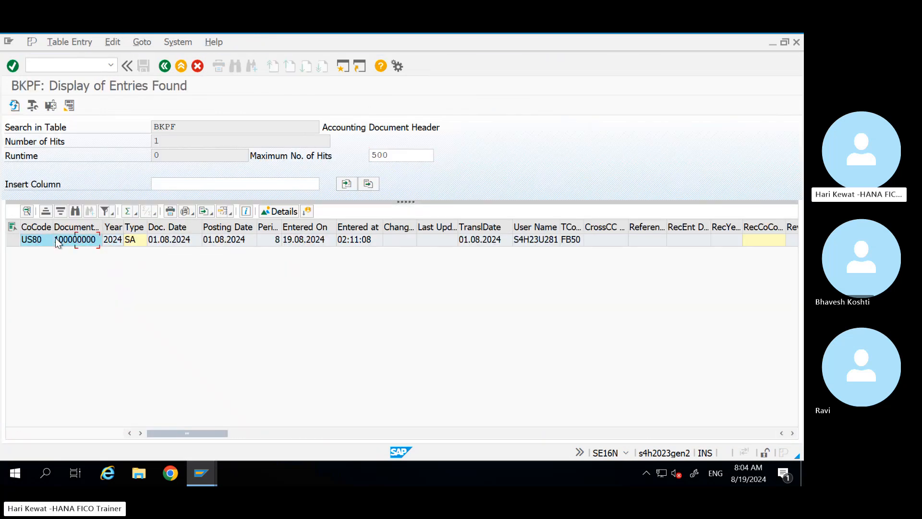
key("Right")
key("Right")
key("Right")
left_click(174, 244)
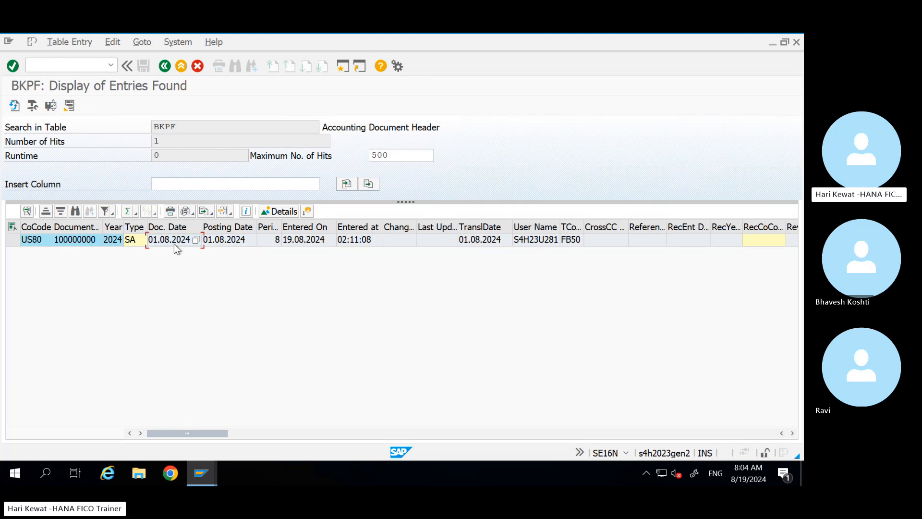
left_click(243, 244)
left_click(306, 245)
left_click(165, 66)
double_click(156, 130)
type("BSEG")
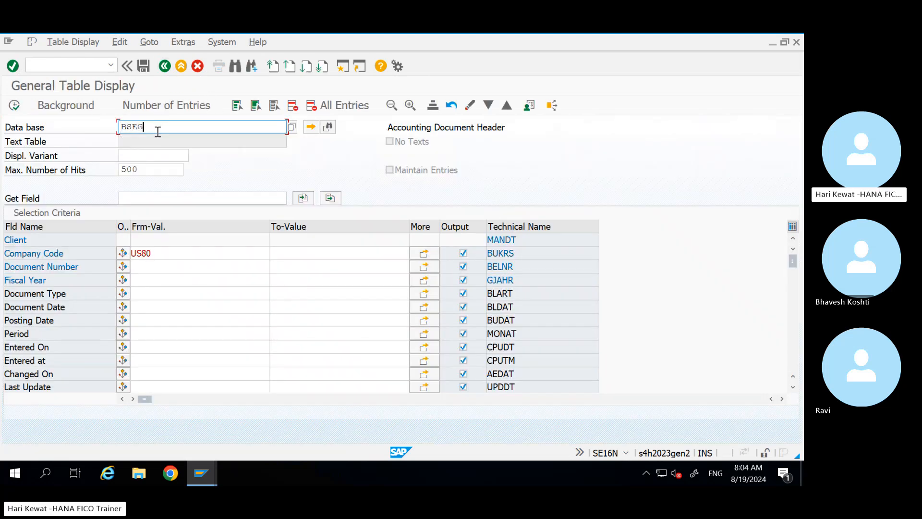
key("Return")
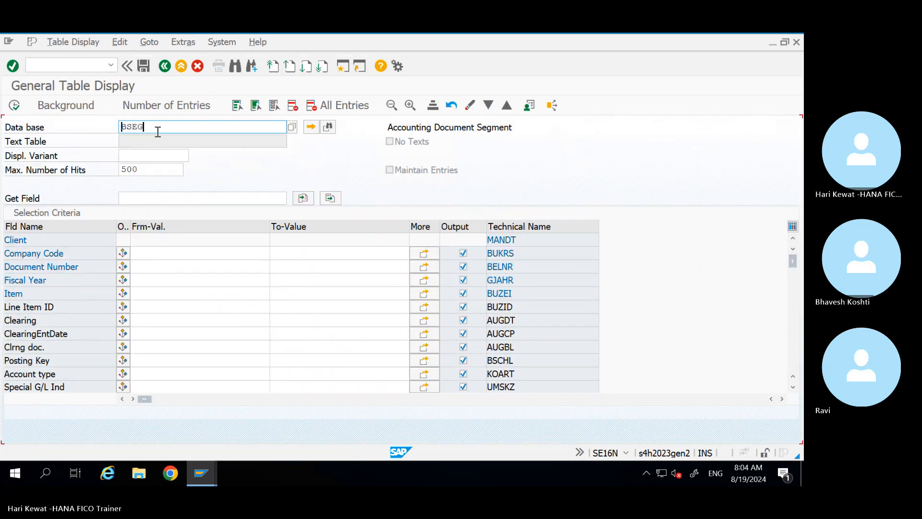
left_click(151, 253)
type("US80")
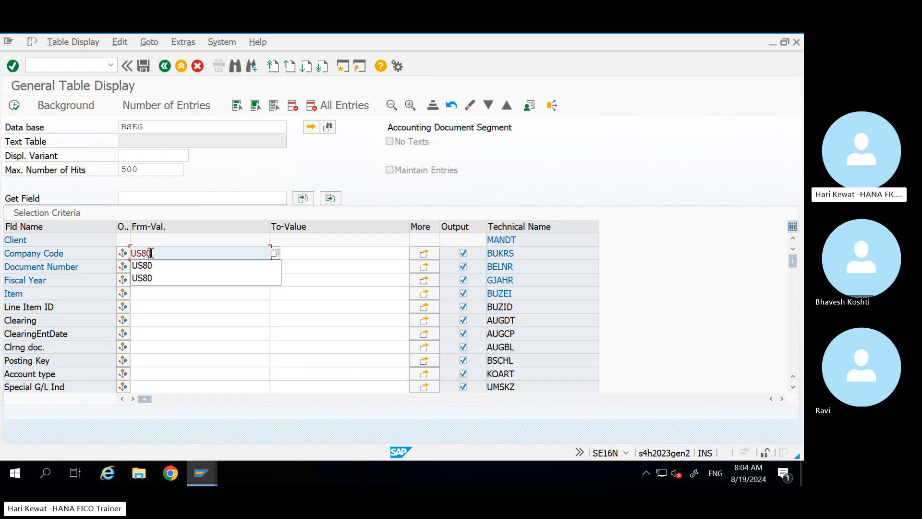
left_click(14, 109)
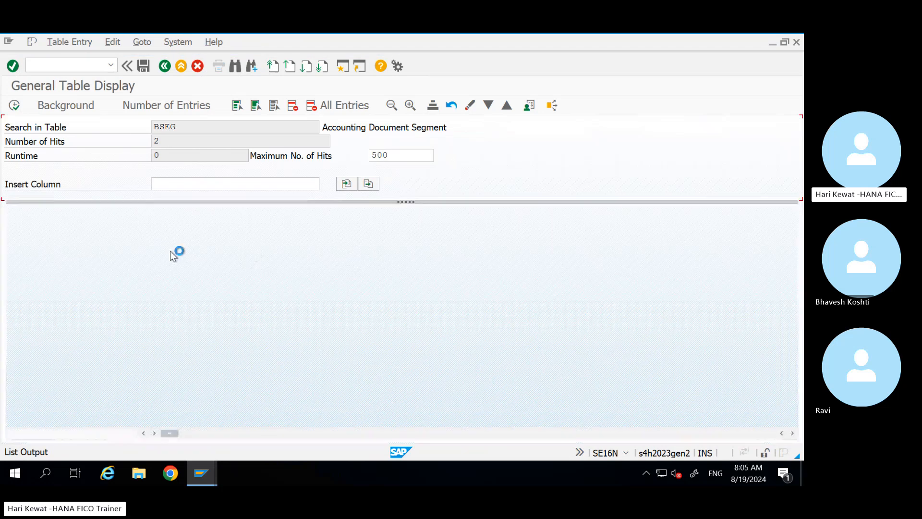
left_click(79, 252)
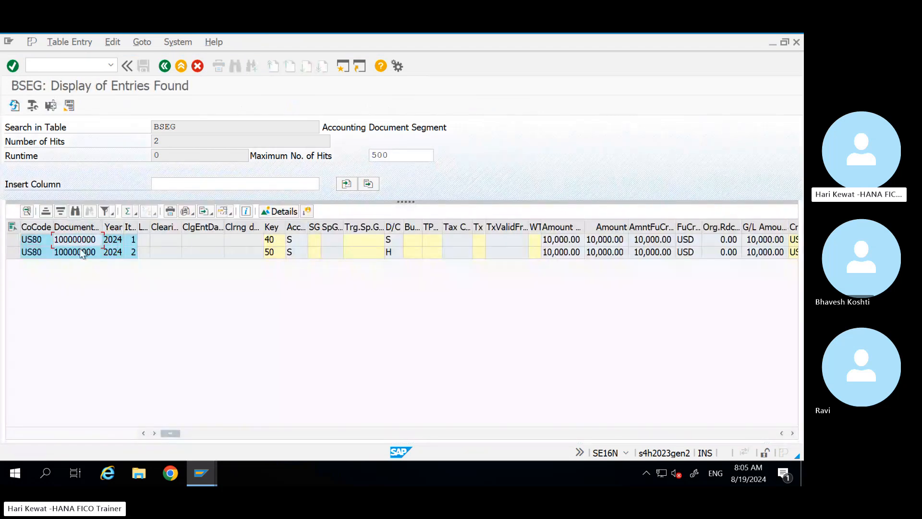
key("Right")
key("Right")
key("Right")
key("Right")
key("Right")
key("Right")
key("Right")
key("Right")
key("Right")
key("Right")
key("Right")
key("Right")
key("Right")
key("Right")
key("Right")
key("Right")
key("Right")
key("Right")
key("Right")
key("Right")
key("Right")
key("Right")
key("Right")
key("Right")
key("Right")
key("Right")
key("Right")
key("Right")
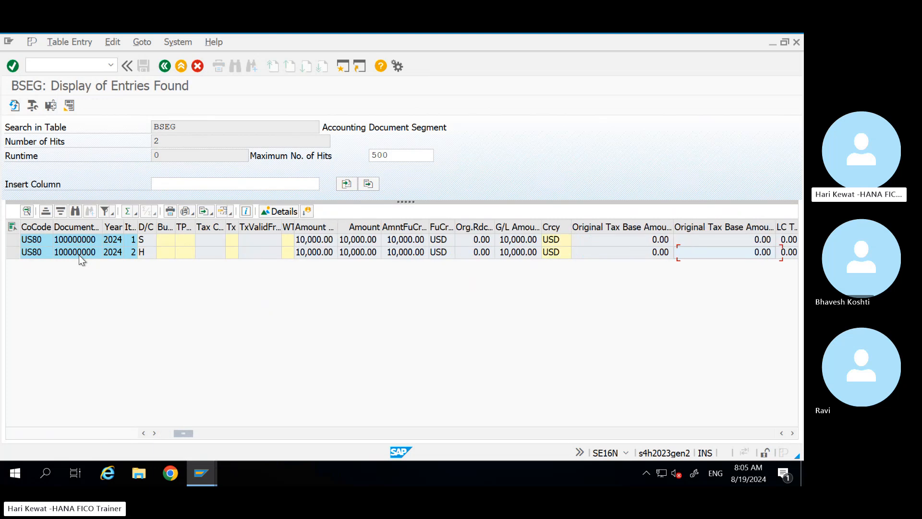
key("Right")
key("Right")
key("Right")
key("Right")
key("Right")
key("Right")
key("Right")
key("Right")
key("Right")
key("Right")
key("Right")
key("Right")
key("Right")
key("Right")
key("Right")
key("Right")
key("Right")
key("Right")
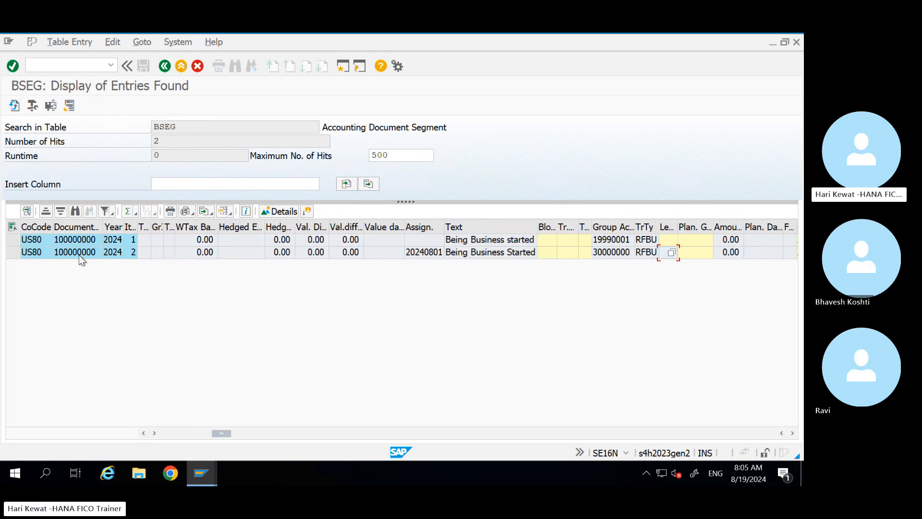
key("Right")
key("Right")
key("Right")
key("Right")
key("Right")
key("Right")
key("Right")
key("Right")
key("Right")
key("Right")
key("Right")
key("Right")
key("Right")
key("Right")
key("Right")
key("Right")
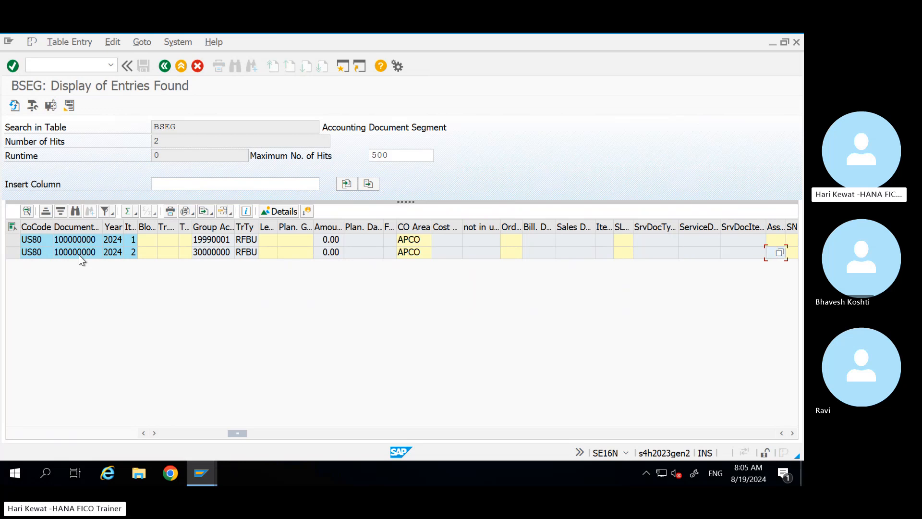
key("Right")
key("Right")
key("Right")
key("Right")
key("Right")
key("Right")
key("Right")
key("Right")
key("Right")
key("Right")
key("Right")
key("Right")
key("Right")
key("Right")
key("Right")
key("Right")
key("Right")
key("Right")
key("Right")
key("Right")
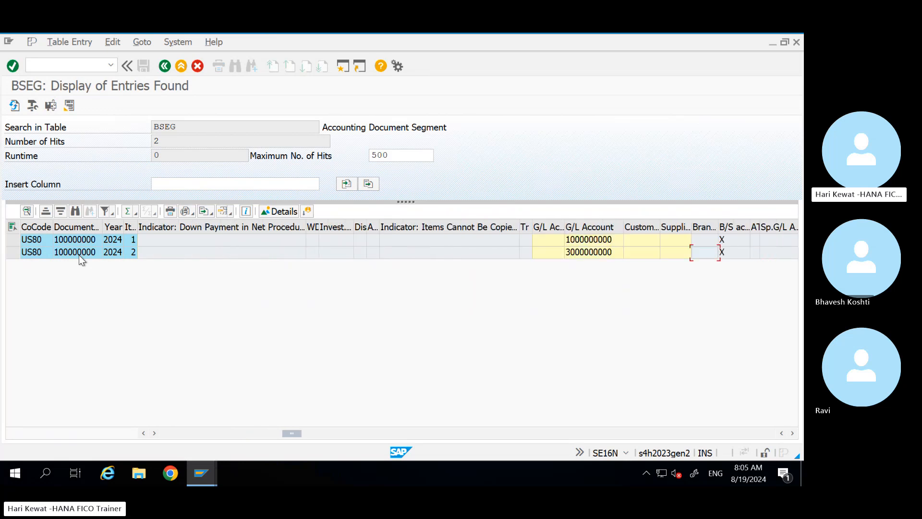
key("Right")
key("Right")
key("Right")
key("Right")
key("Right")
key("Right")
key("Right")
key("Right")
key("Right")
key("Right")
key("Right")
key("Right")
key("Right")
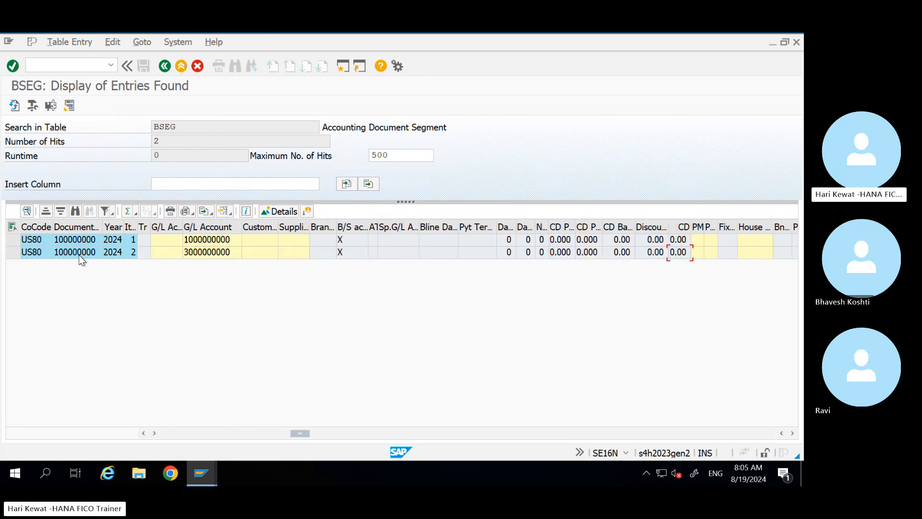
key("Right")
key("Right")
key("Right")
key("Right")
key("Right")
key("Right")
key("Right")
key("Right")
key("Right")
key("Right")
key("Right")
key("Right")
key("Right")
key("Right")
key("Right")
key("Right")
key("Right")
key("Right")
key("Right")
key("Right")
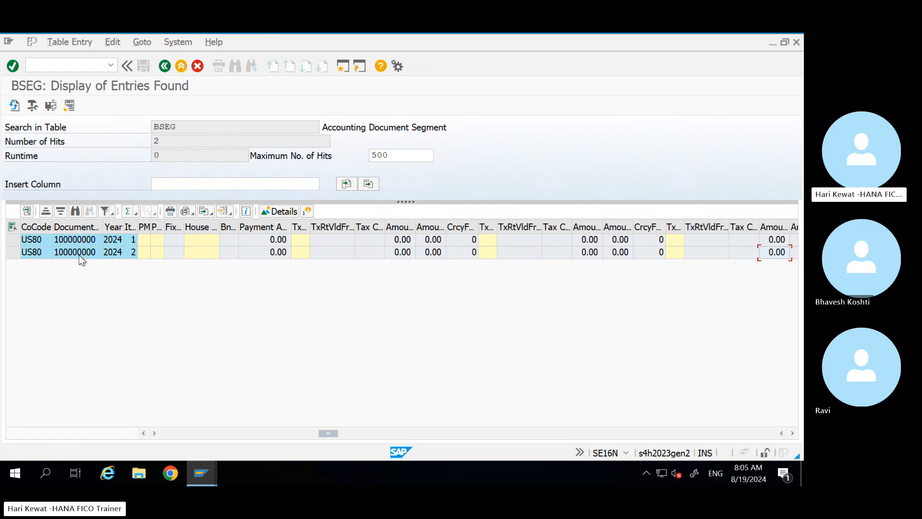
key("Right")
key("Right")
key("Right")
key("Right")
key("Right")
key("Right")
key("Right")
key("Right")
key("Right")
key("Right")
key("Right")
key("Right")
key("Right")
key("Right")
key("Right")
key("Right")
key("Right")
key("Right")
key("Right")
key("Right")
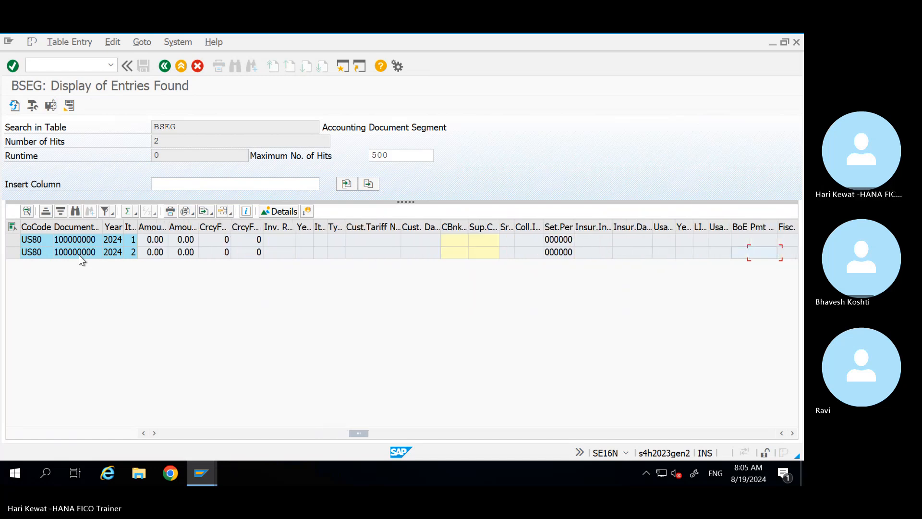
key("Right")
key("Right")
key("Right")
key("Right")
key("Right")
key("Right")
key("Right")
key("Right")
key("Right")
key("Right")
key("Right")
key("Right")
key("Right")
key("Right")
key("Right")
key("Right")
key("Right")
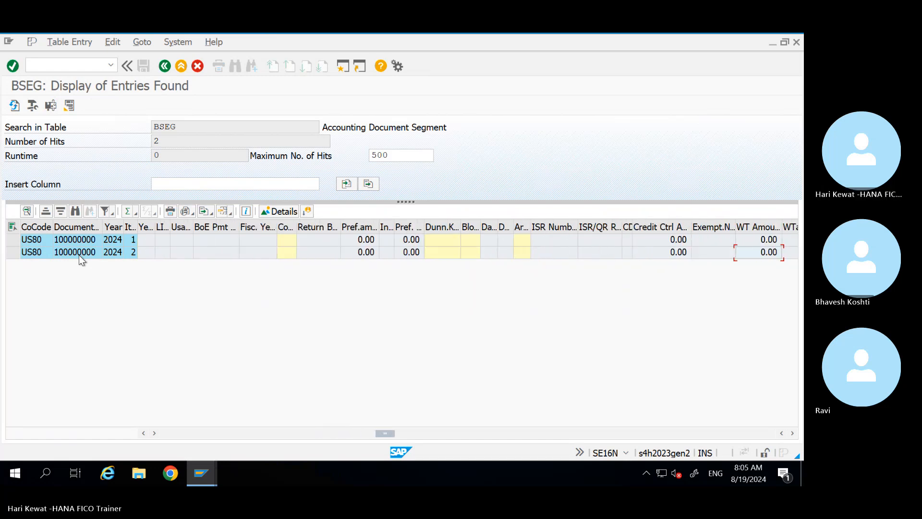
key("Right")
key("Right")
key("Right")
key("Right")
key("Right")
key("Right")
key("Right")
key("Right")
key("Right")
key("Right")
key("Right")
key("Right")
key("Right")
key("Right")
key("Right")
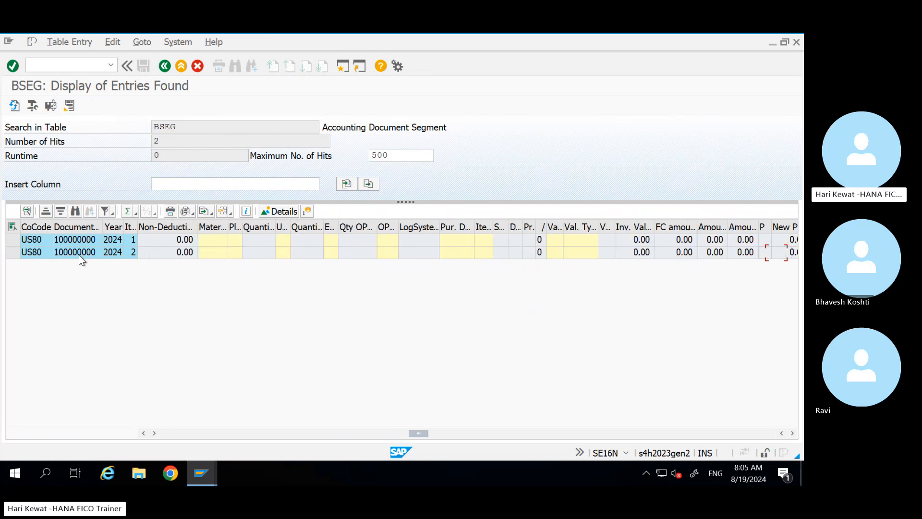
key("Right")
key("Right")
key("Right")
key("Right")
key("Right")
key("Right")
key("Right")
key("Right")
key("Right")
key("Right")
key("Right")
key("Right")
key("Right")
key("Right")
key("Right")
key("Right")
key("Right")
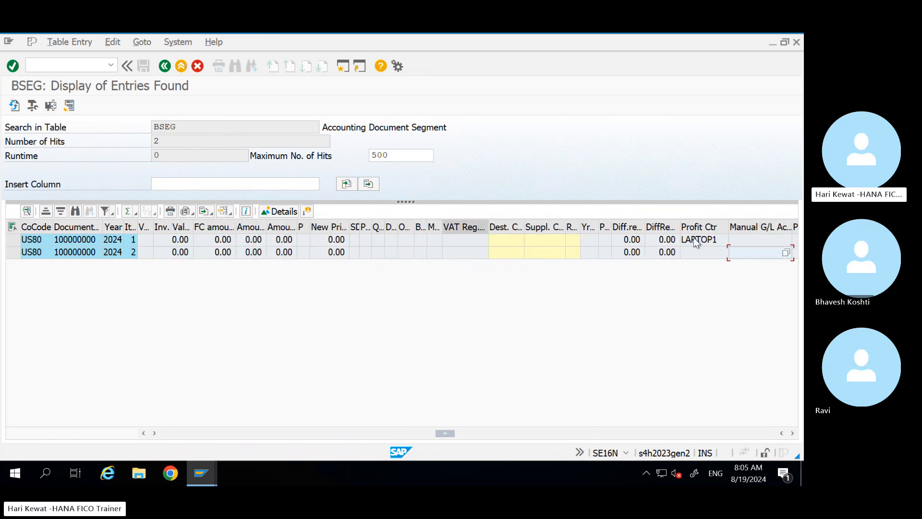
left_click(706, 241)
key("Left")
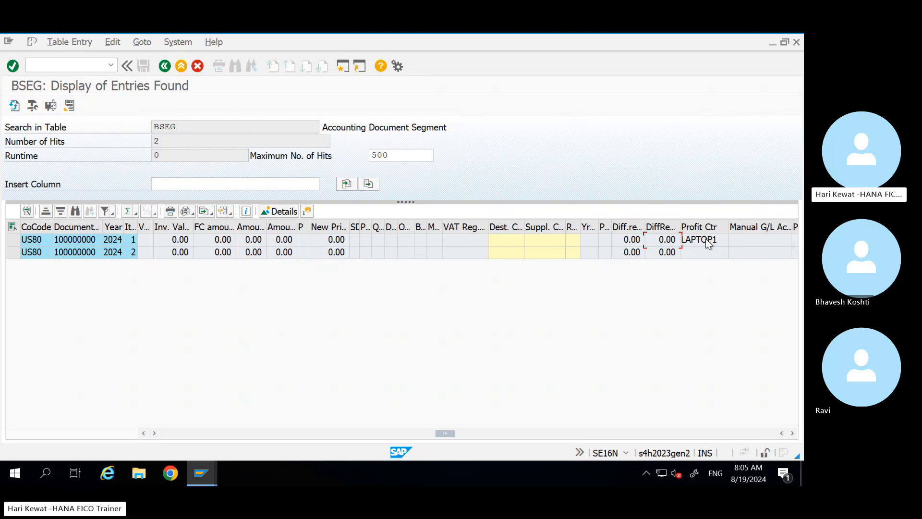
key("Left")
key("Left")
key("Left")
key("Left")
key("Left")
key("Left")
key("Left")
key("Left")
key("Left")
key("Left")
key("Left")
key("Left")
key("Left")
key("Left")
key("Left")
key("Left")
key("Left")
key("Left")
key("Left")
key("Left")
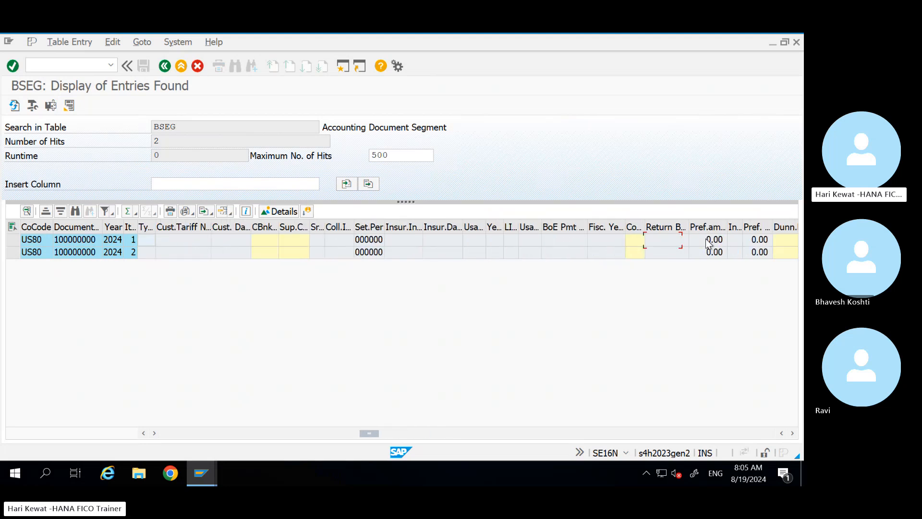
key("Left")
key("Left")
key("Left")
key("Left")
key("Left")
key("Left")
key("Left")
key("Left")
key("Left")
key("Left")
key("Left")
key("Left")
key("Left")
key("Left")
key("Left")
key("Left")
key("Left")
key("Left")
key("Left")
key("Left")
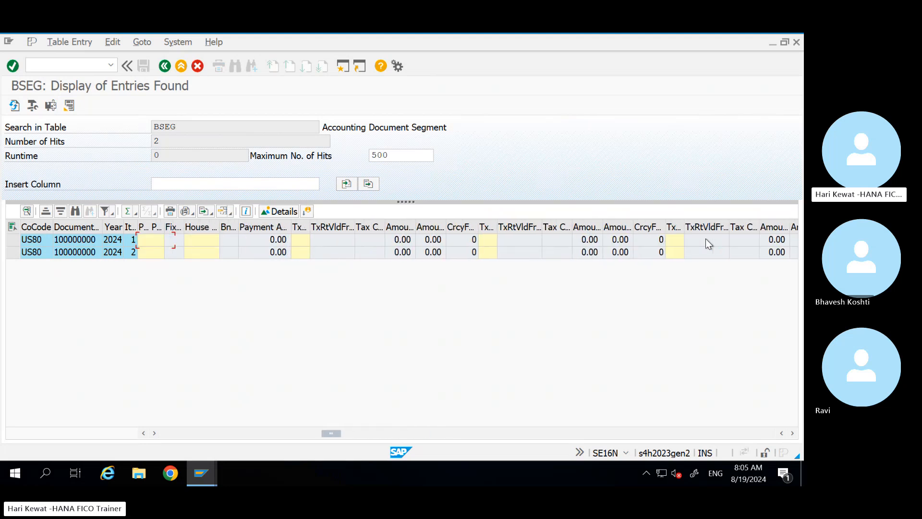
key("Left")
key("Left")
key("Left")
key("Left")
key("Left")
key("Left")
key("Left")
key("Left")
key("Left")
key("Left")
key("Left")
key("Left")
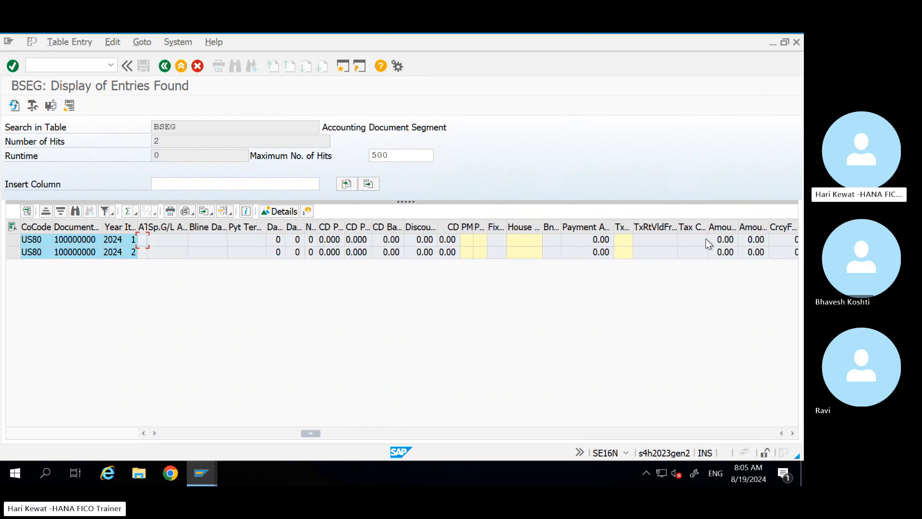
left_click(165, 66)
Step: Query table ACDOCA in SE16N filtered to company code US80
type("AC")
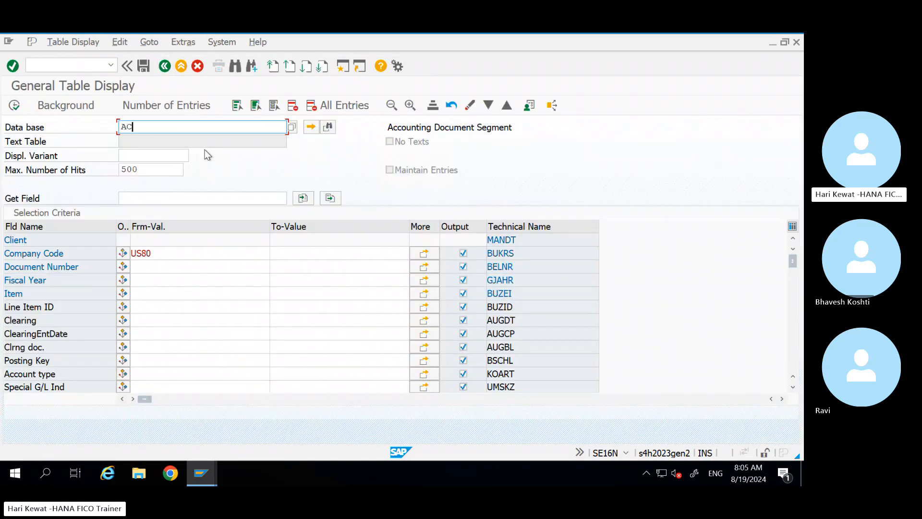
type("DOCA")
key("Return")
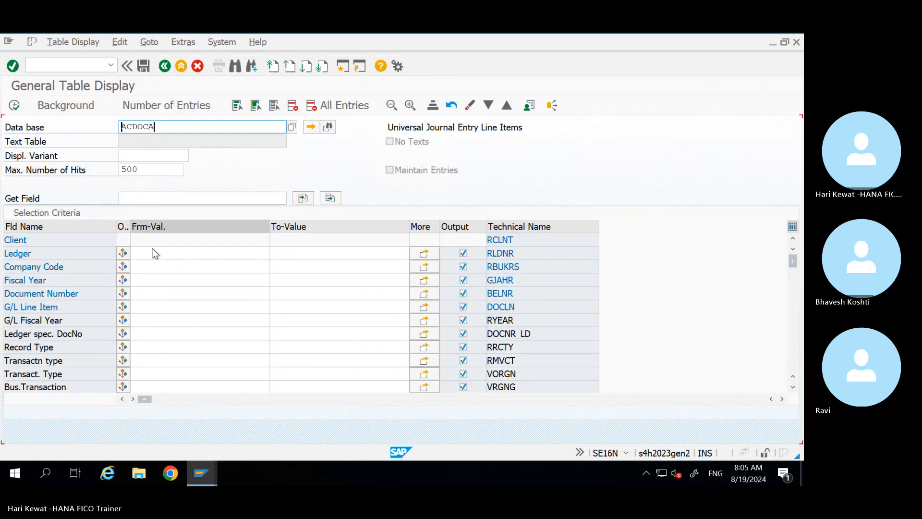
left_click(149, 267)
type("U")
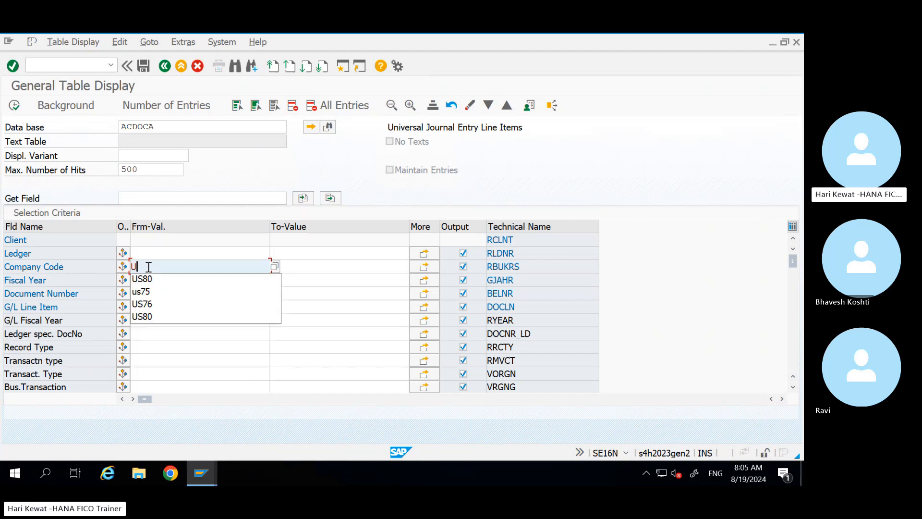
type("S80")
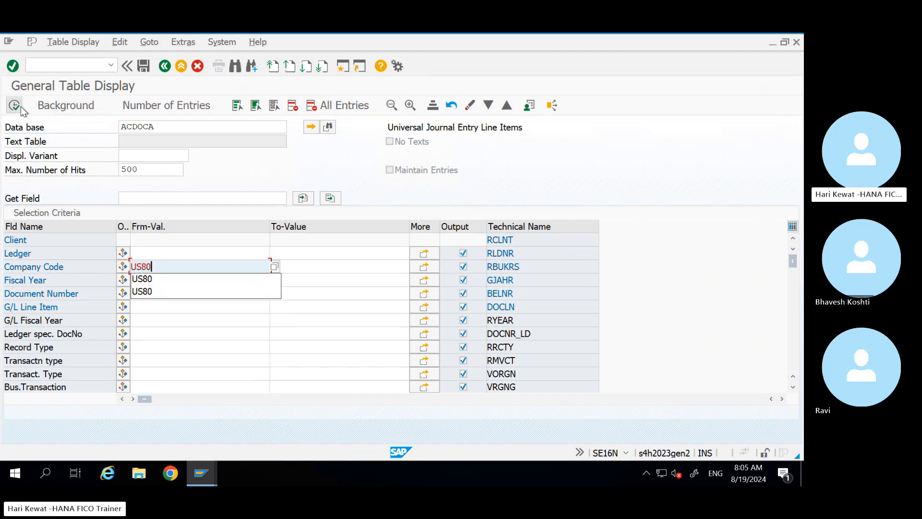
left_click(21, 108)
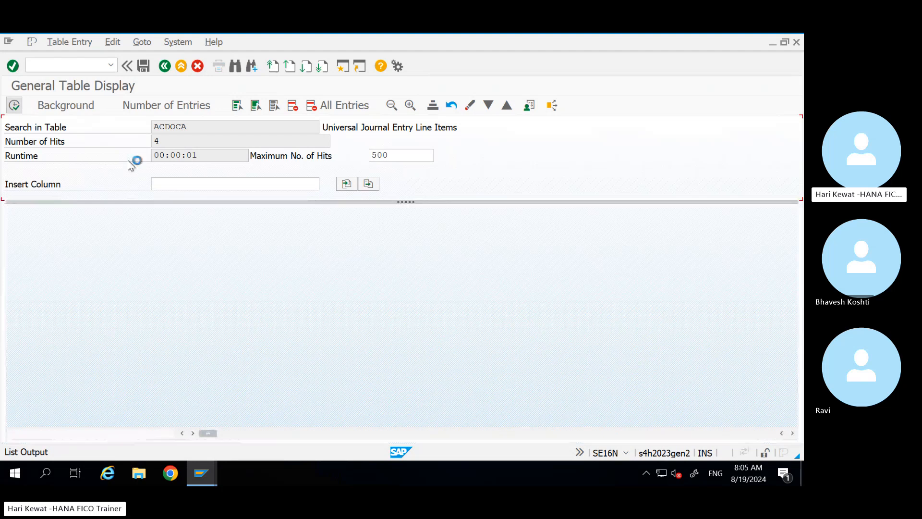
Step: Check company code US80 and the ledgers 0L and LP on the four ACDOCA lines
left_click(55, 243)
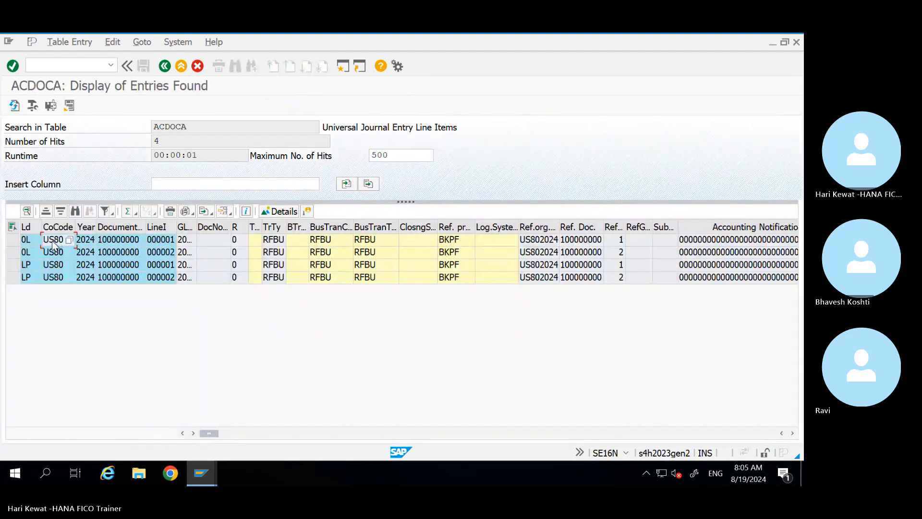
left_click(29, 243)
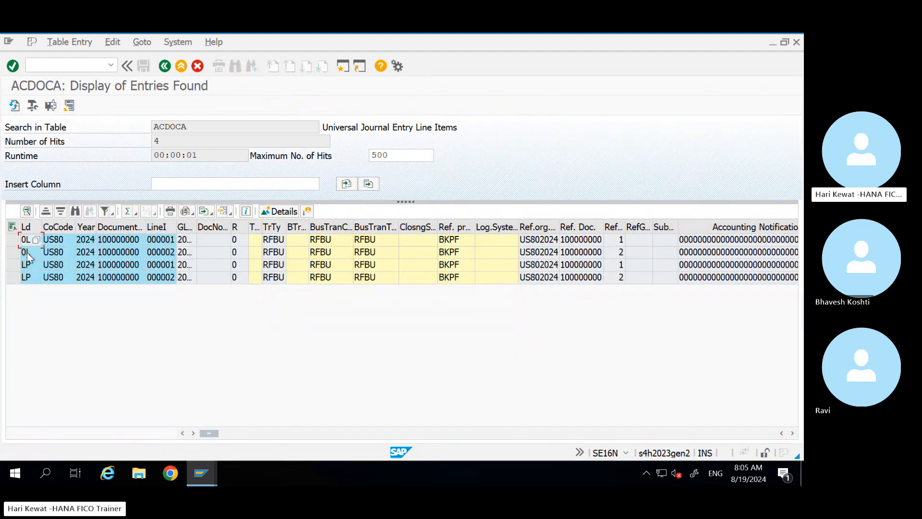
left_click(27, 263)
left_click(27, 277)
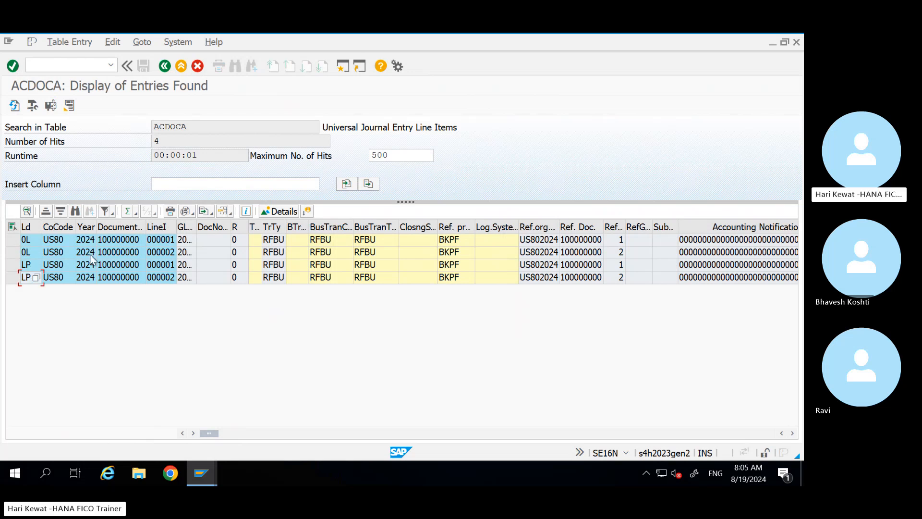
Step: Compare the G/L account and the USD, TRY and EUR currencies across the ACDOCA lines
left_click(176, 240)
key("Right")
key("Right")
key("Right")
key("Right")
key("Right")
key("Right")
key("Right")
key("Right")
key("Right")
key("Right")
key("Right")
key("Right")
key("Right")
key("Right")
key("Right")
key("Right")
key("Right")
key("Right")
key("Right")
key("Right")
key("Right")
key("Right")
key("Right")
key("Right")
key("Right")
key("Right")
key("Right")
key("Right")
key("Right")
key("Right")
key("Right")
key("Right")
key("Right")
key("Right")
key("Right")
key("Right")
key("Right")
key("Right")
key("Right")
key("Right")
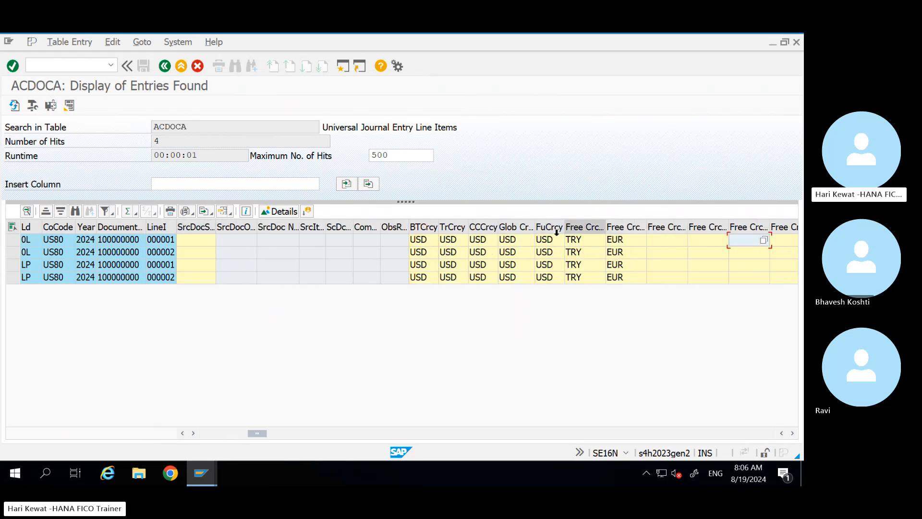
left_click(634, 243)
key("Right")
key("Right")
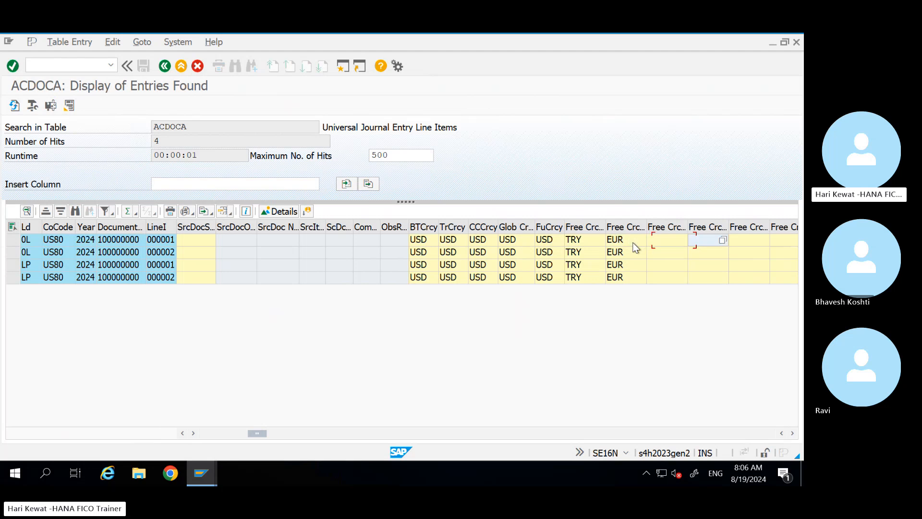
left_click(549, 238)
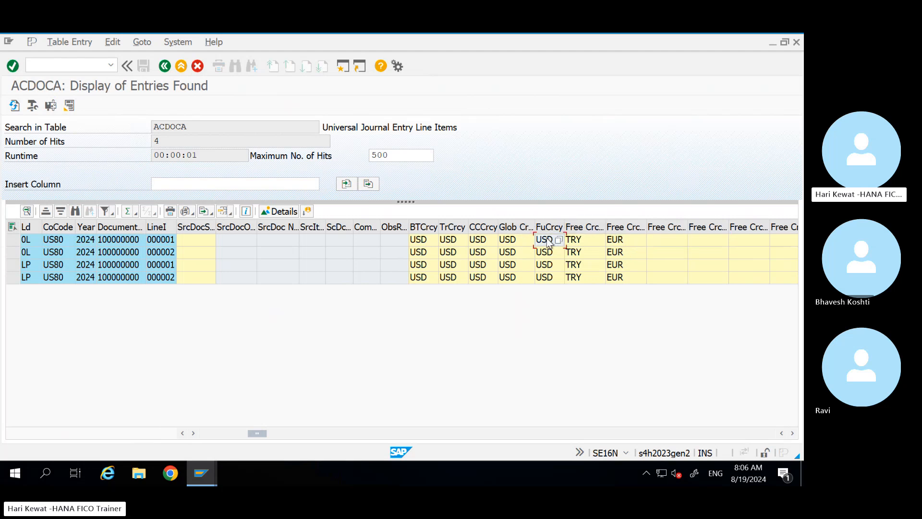
key("Down")
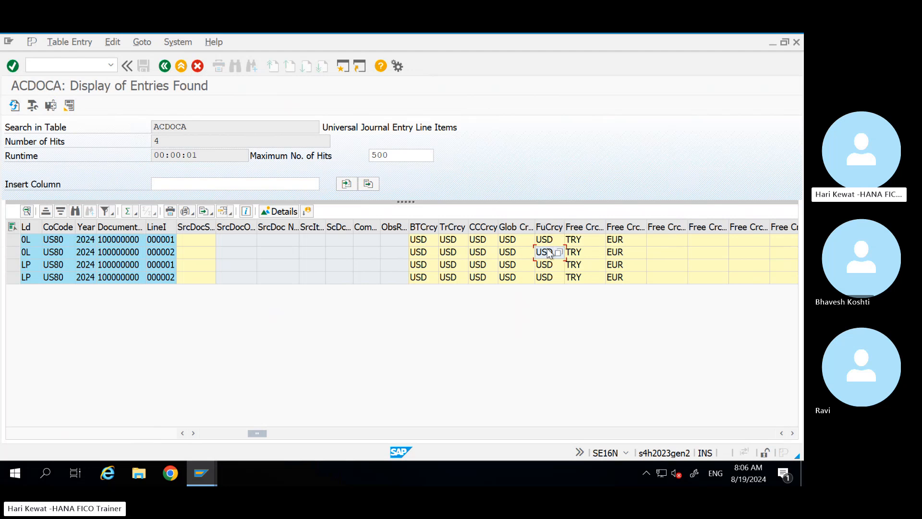
key("Down")
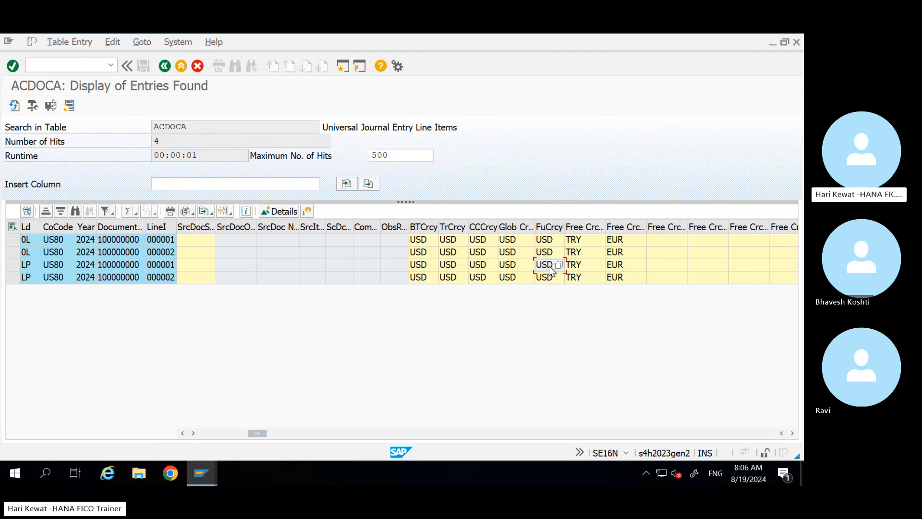
key("Right")
key("Right")
key("Right")
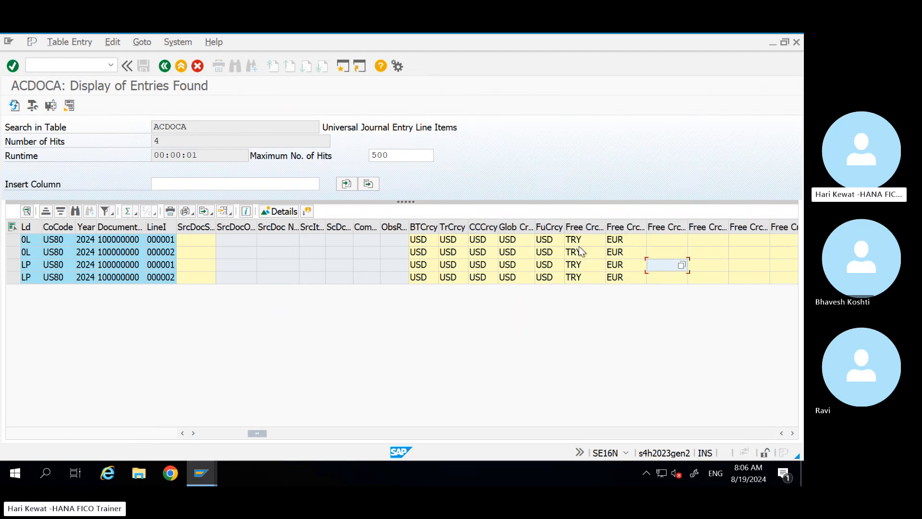
left_click(626, 239)
Step: Review the Account, segment, partner segment and profit centre LAPTOP1 columns up to the amounts
key("Right")
key("Right")
key("Right")
key("Right")
key("Right")
key("Right")
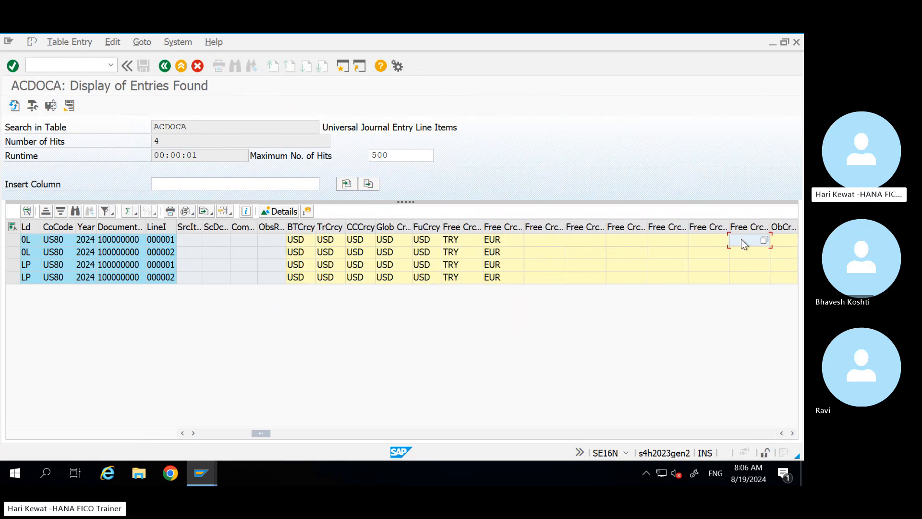
key("Right")
key("Right")
key("Right")
key("Right")
key("Right")
key("Right")
key("Right")
key("Right")
key("Right")
key("Right")
key("Right")
key("Right")
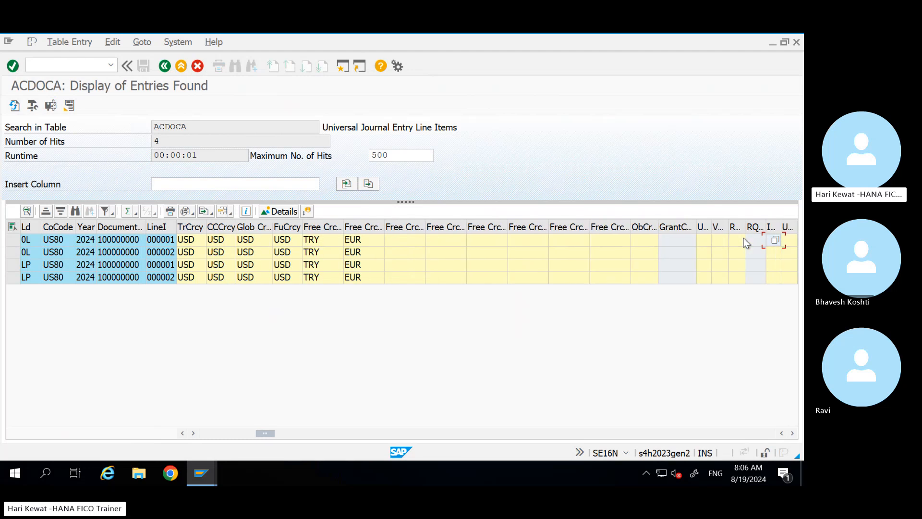
key("Right")
key("Right")
key("Right")
key("Right")
key("Right")
key("Right")
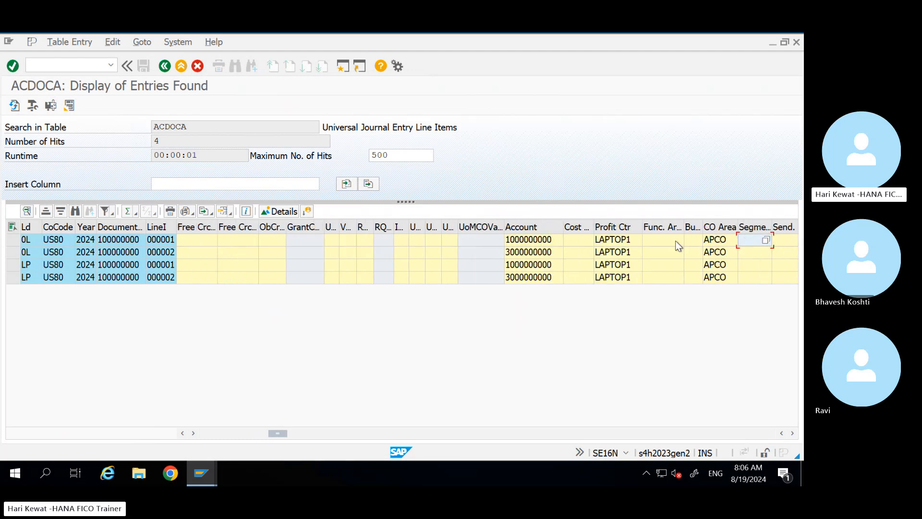
key("Right")
key("Right")
key("Right")
key("Right")
key("Right")
key("Right")
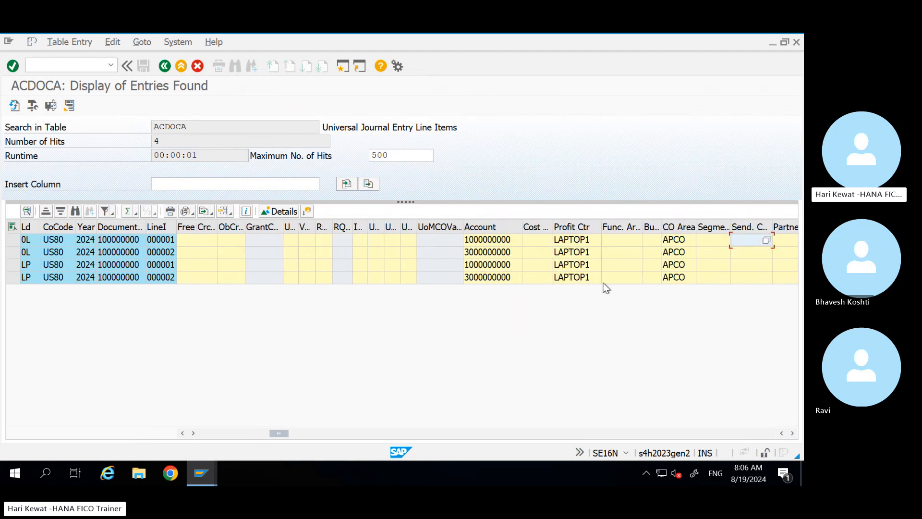
key("Right")
key("Right")
key("Right")
key("Right")
key("Right")
key("Right")
key("Right")
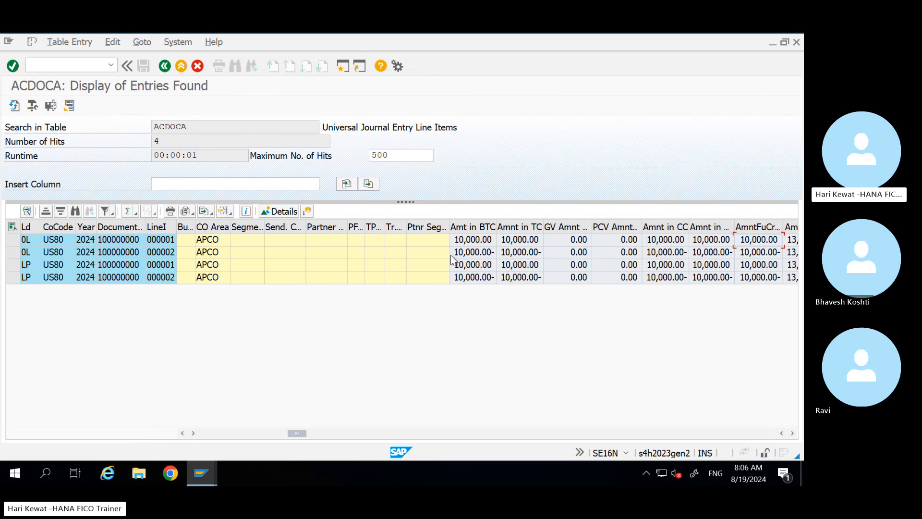
Step: Review the ACDOCA additional currency amounts, alternative values, quantities, posting date and document type
key("Right")
key("Right")
key("Right")
key("Right")
key("Right")
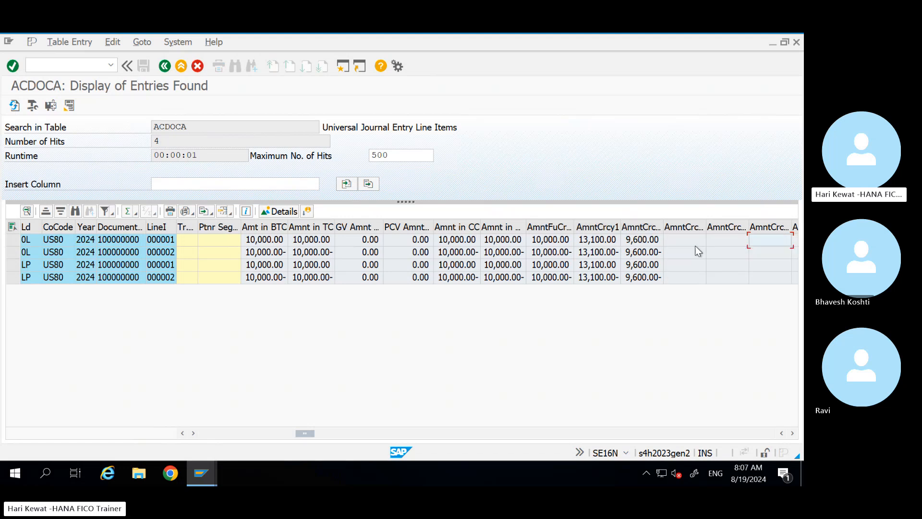
key("Right")
key("Right")
key("Right")
key("Right")
key("Right")
key("Right")
key("Right")
key("Right")
key("Right")
key("Right")
key("Right")
key("Right")
key("Right")
key("Right")
key("Right")
key("Right")
key("Right")
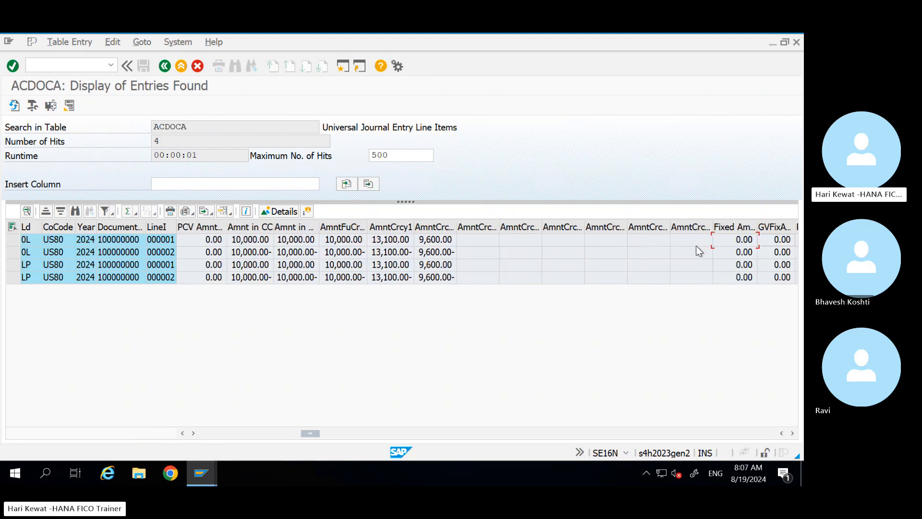
key("Right")
key("Right")
key("Right")
key("Right")
key("Right")
key("Right")
key("Right")
key("Right")
key("Right")
key("Right")
key("Right")
key("Right")
key("Right")
key("Right")
key("Right")
key("Right")
key("Right")
key("Right")
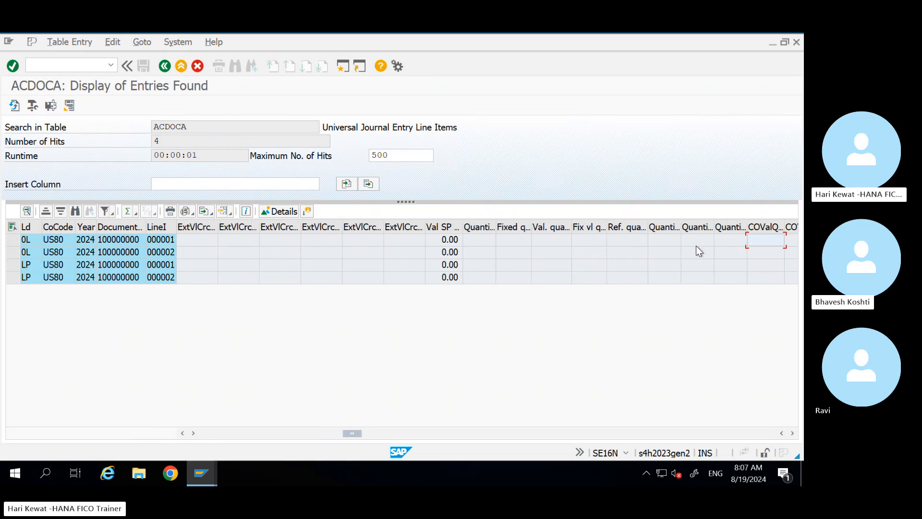
key("Right")
key("Right")
key("Right")
key("Right")
key("Right")
key("Right")
key("Right")
key("Right")
key("Right")
key("Right")
key("Right")
key("Right")
key("Right")
key("Right")
key("Right")
key("Right")
key("Right")
key("Right")
key("Right")
key("Right")
key("Right")
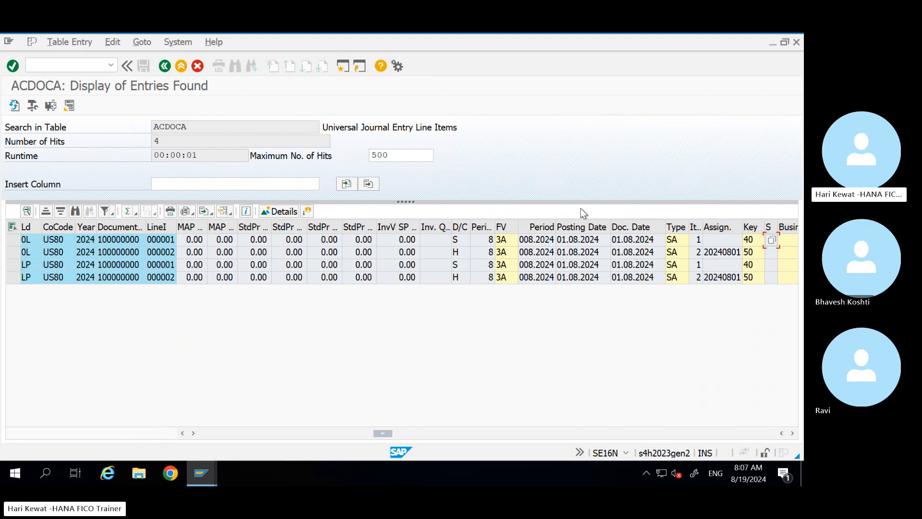
Step: Minimise the remote SAP session and bring the Skype training call to the front
mouse_move(647, 43)
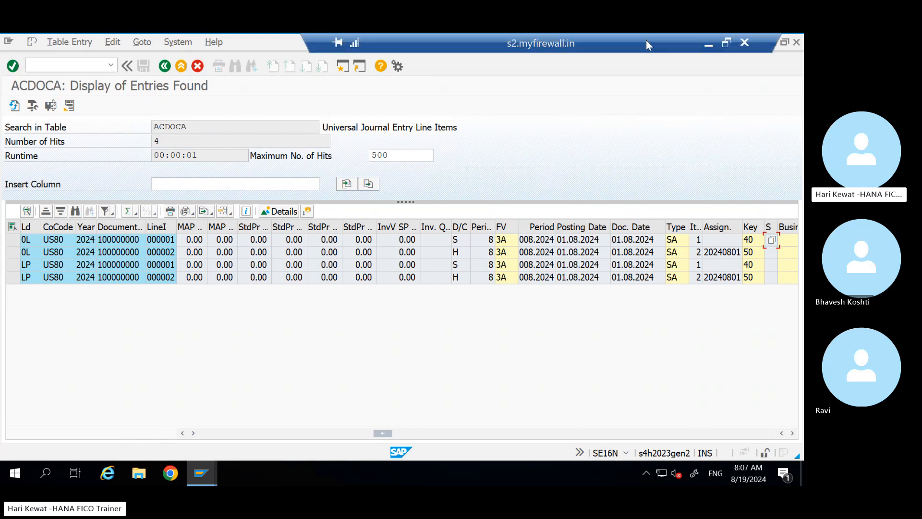
left_click(709, 43)
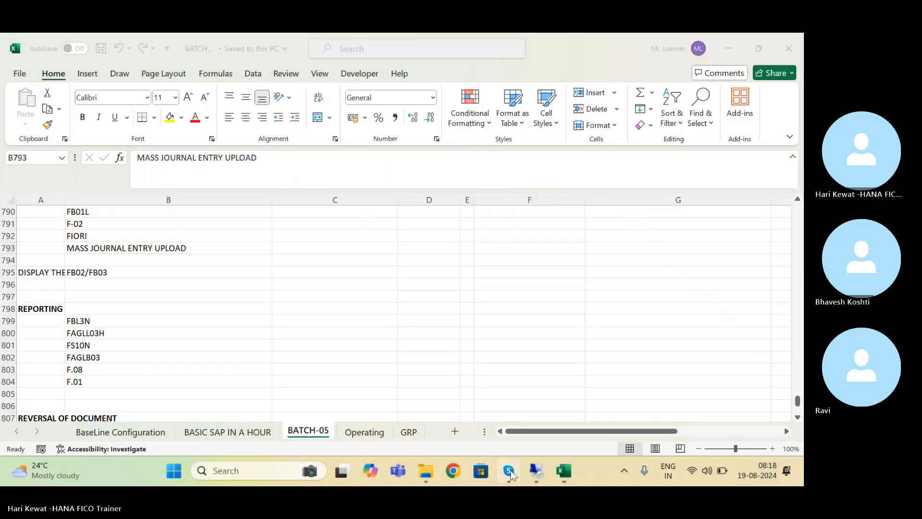
left_click(509, 472)
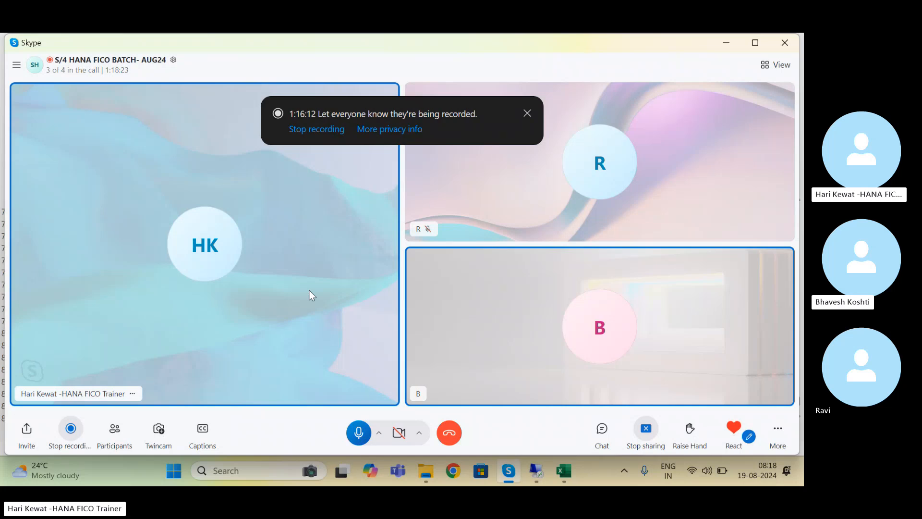